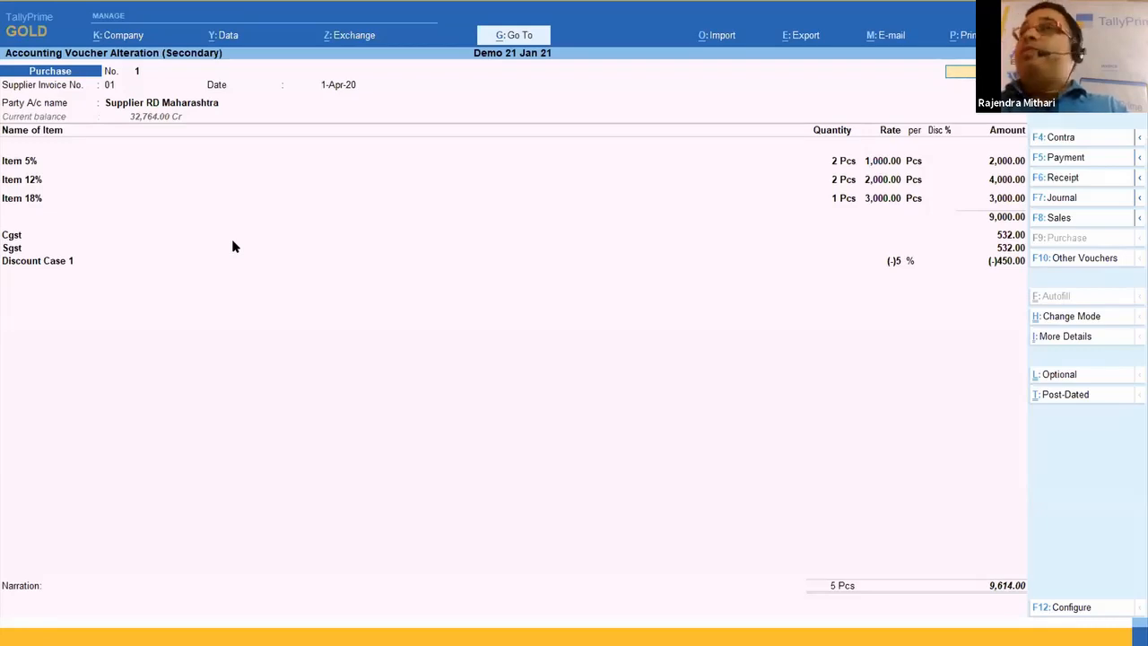
Step: Leave the purchase voucher and registers for the Gateway of Tally, and consult the slide on free samples and damaged goods
key(Escape)
key(y)
key(Down)
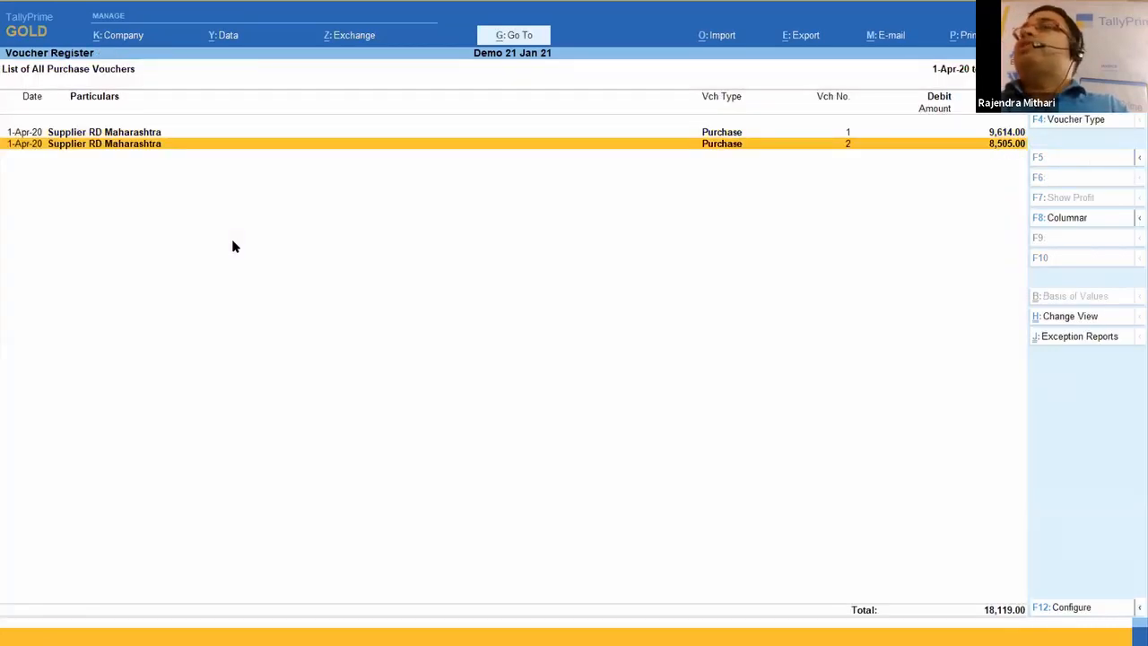
key(Escape)
key(Escape)
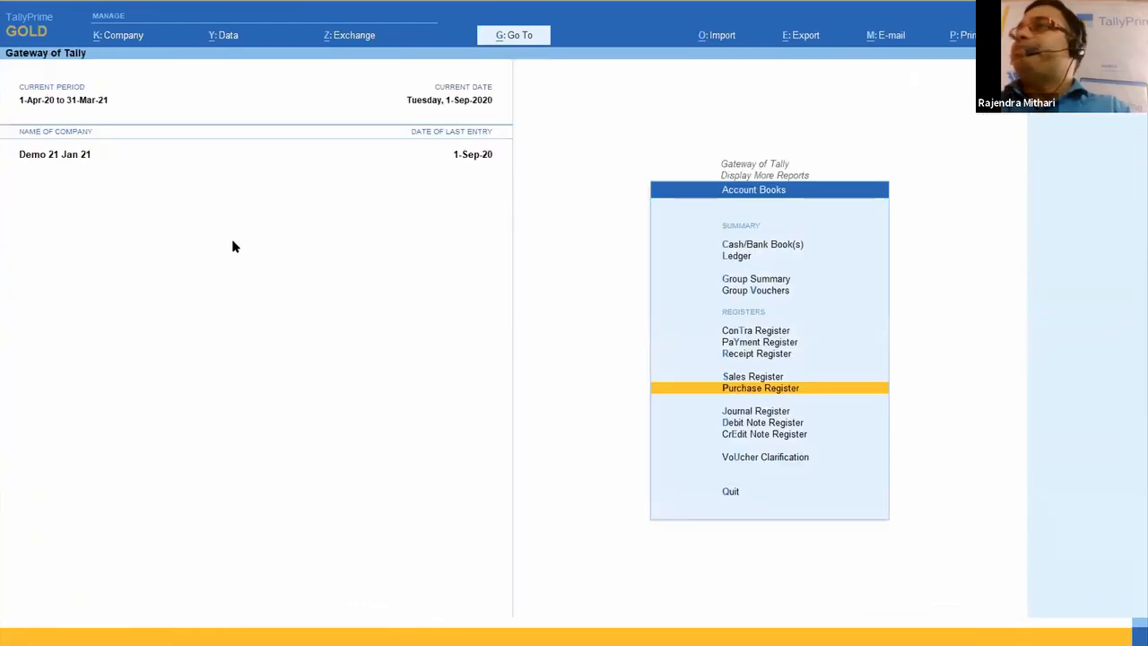
key(Escape)
key(alt+Tab)
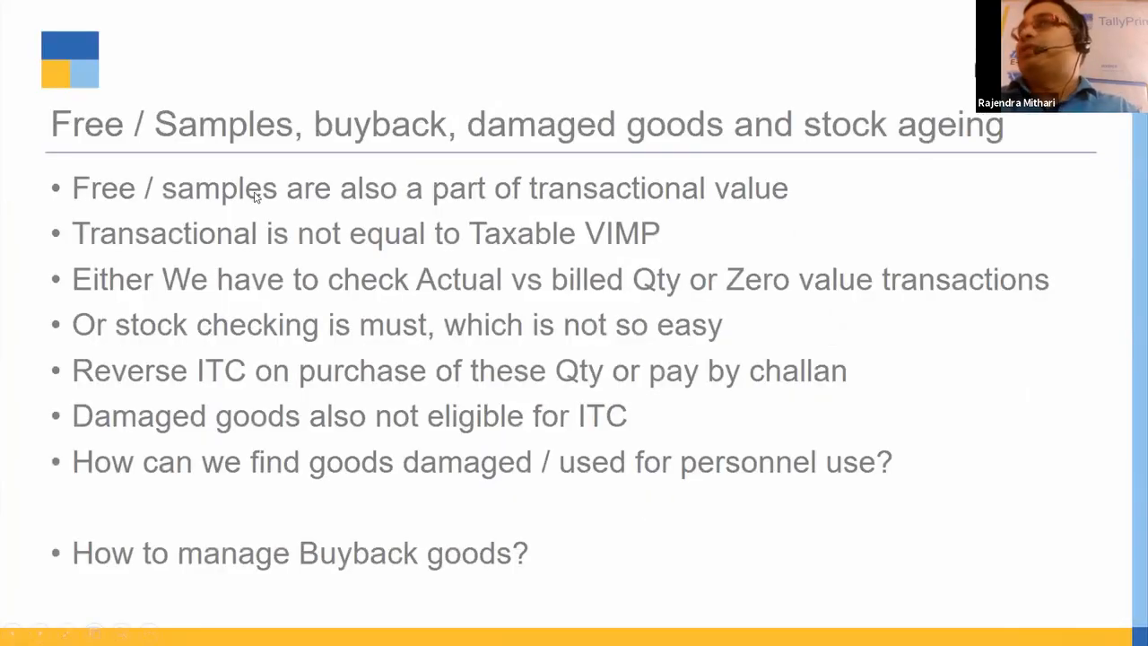
key(alt+Tab)
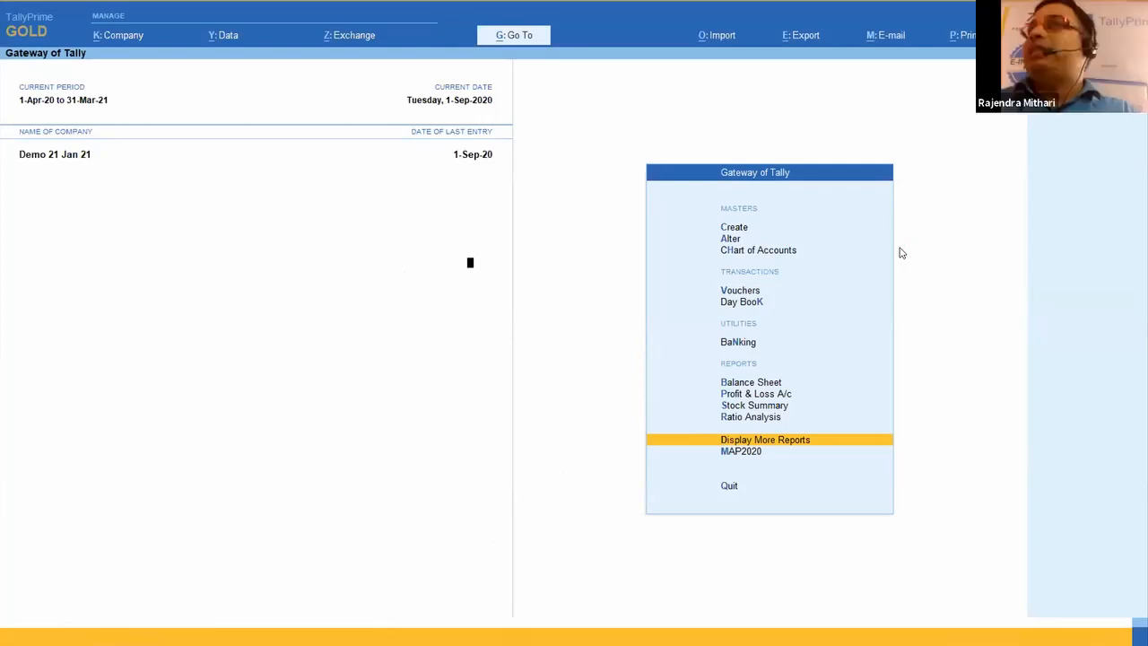
Step: Review the company feature for separate Actual and Billed Quantity columns in invoices, and leave the features without saving
key(F11)
key(Return)
key(Return)
key(Return)
key(Return)
key(Return)
key(Return)
key(Return)
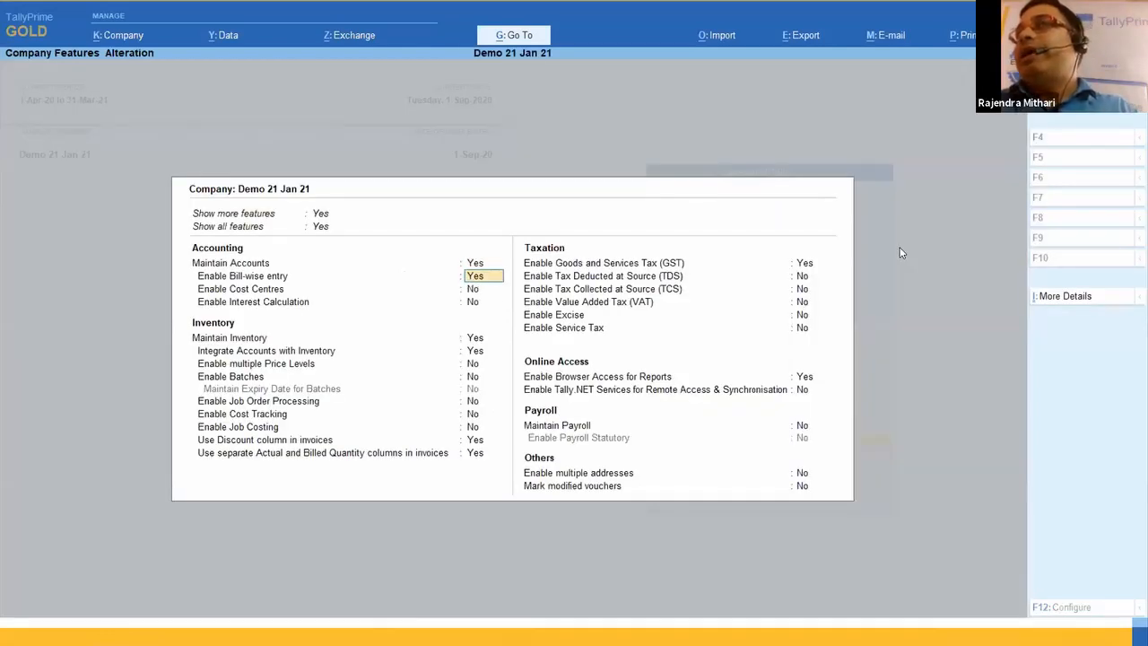
key(Return)
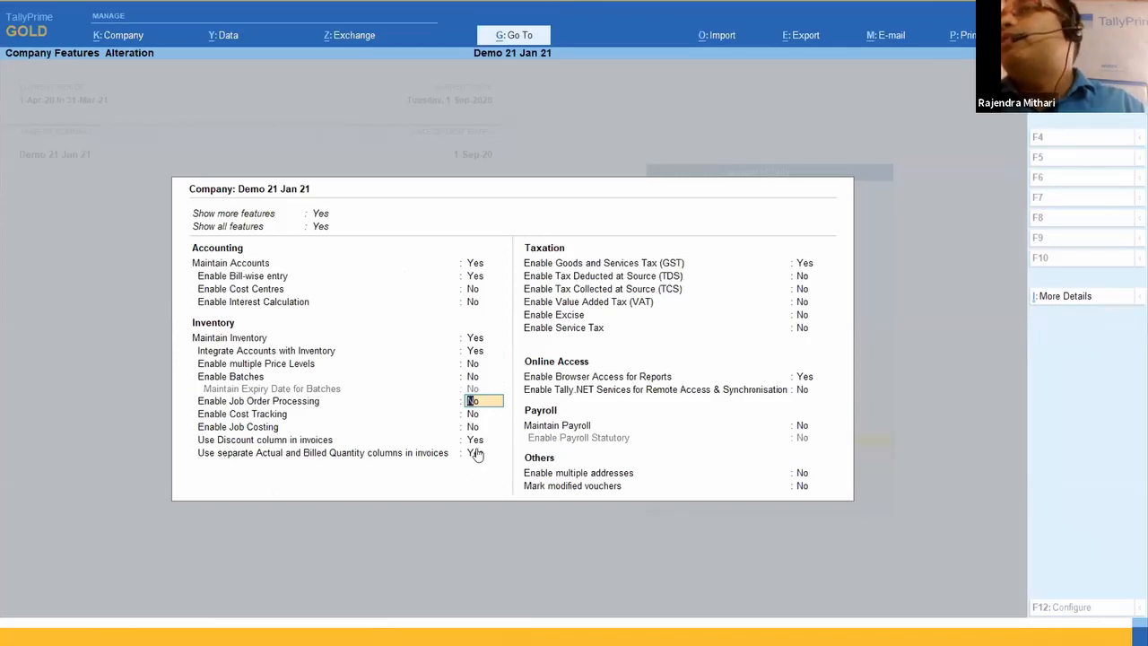
click(475, 453)
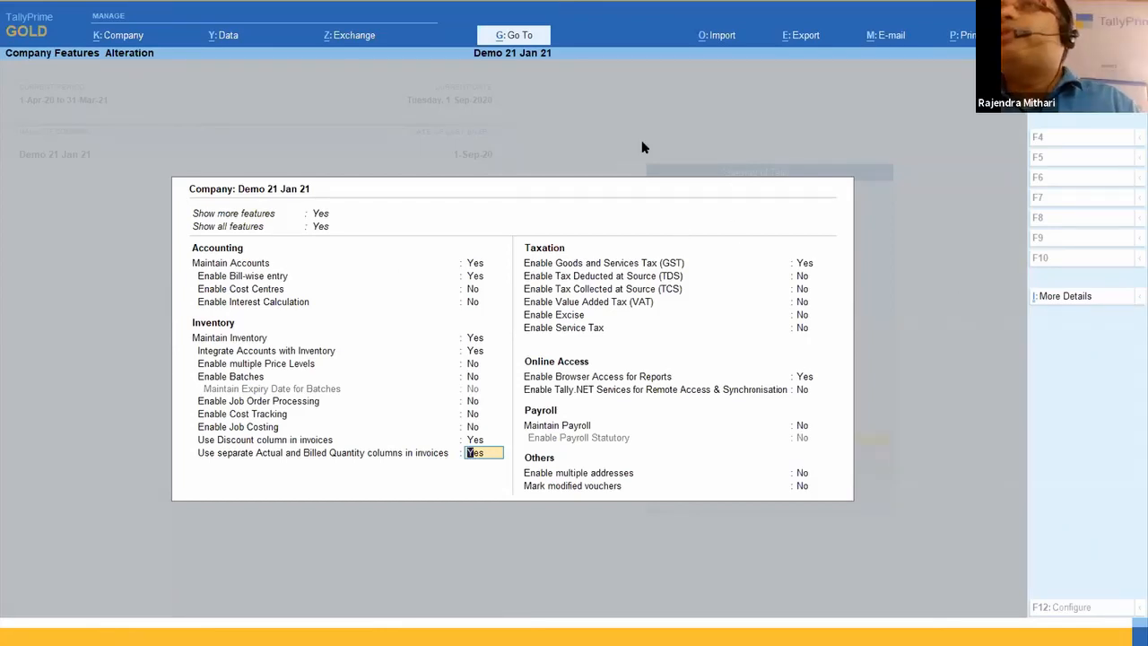
key(Return)
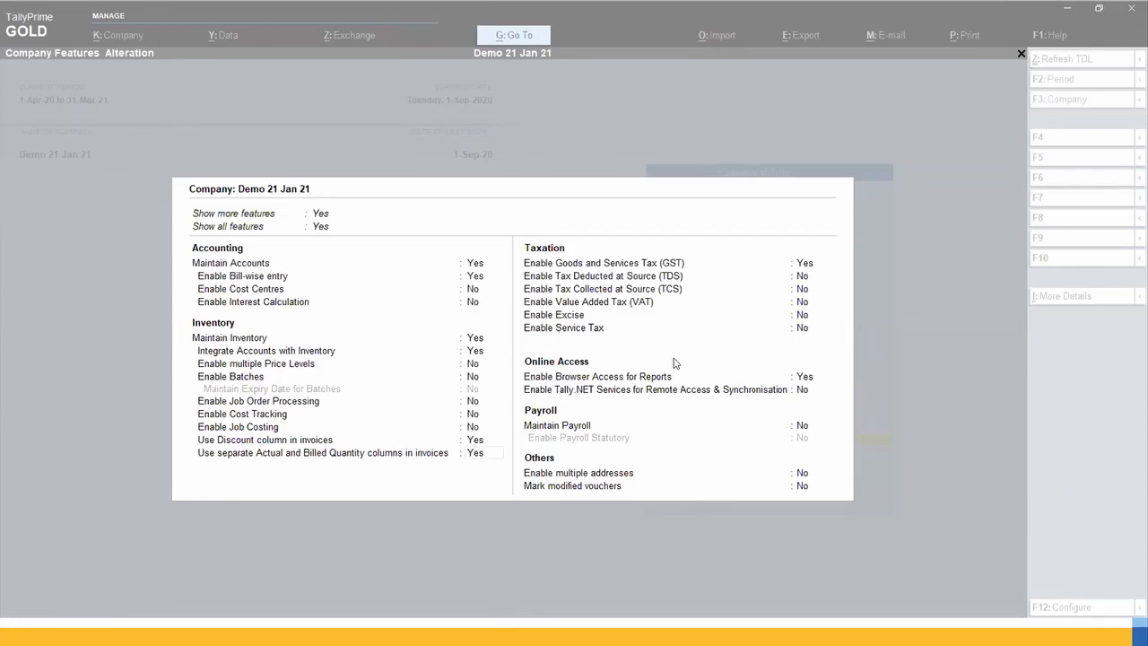
click(478, 456)
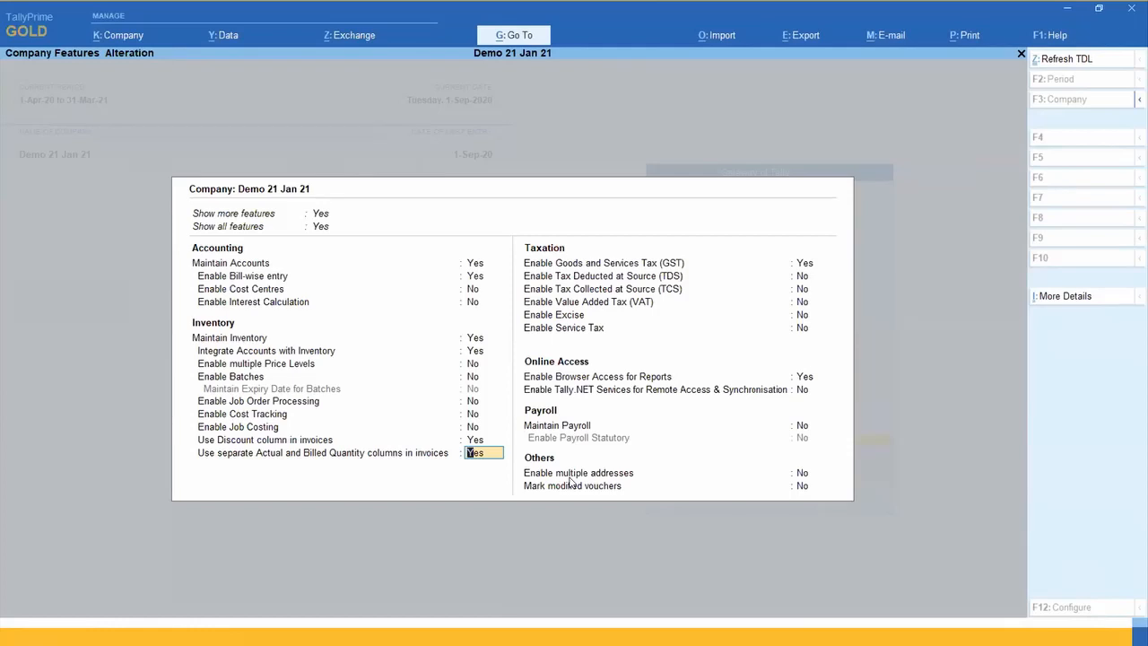
key(Escape)
key(Escape)
key(Return)
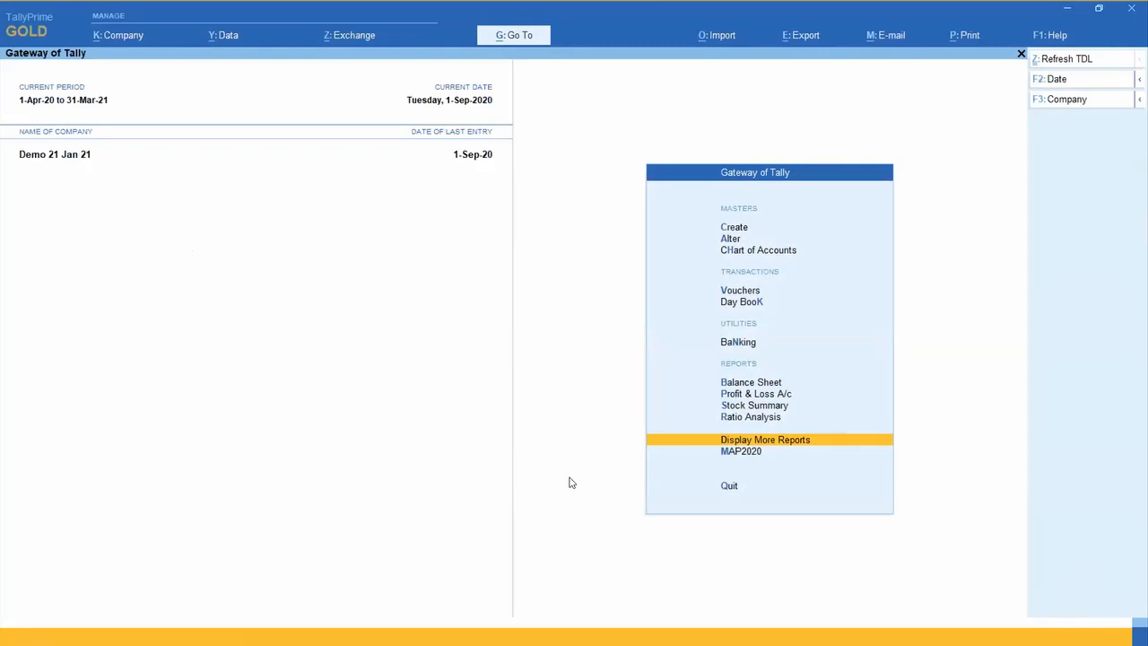
Step: Open the Sales Register from the account books and go to April
key(Return)
key(a)
key(s)
key(Up)
key(Up)
key(Up)
key(Up)
key(Up)
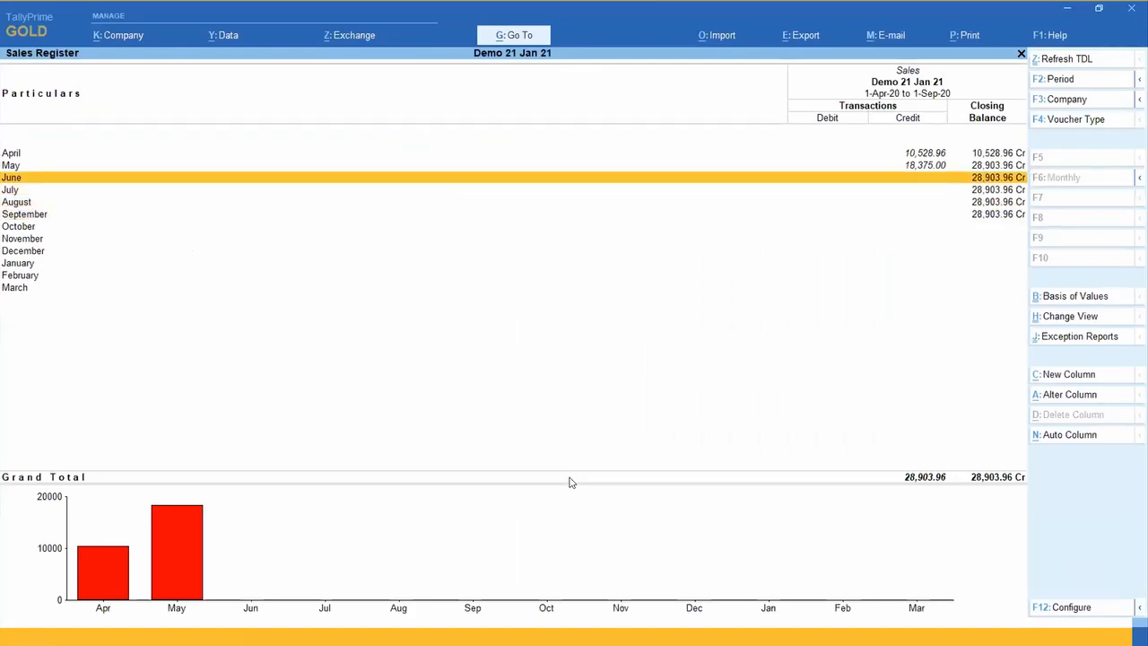
Step: View April's Buyer RD sales voucher and return to the monthly Sales Register
key(Return)
key(F2)
key(Escape)
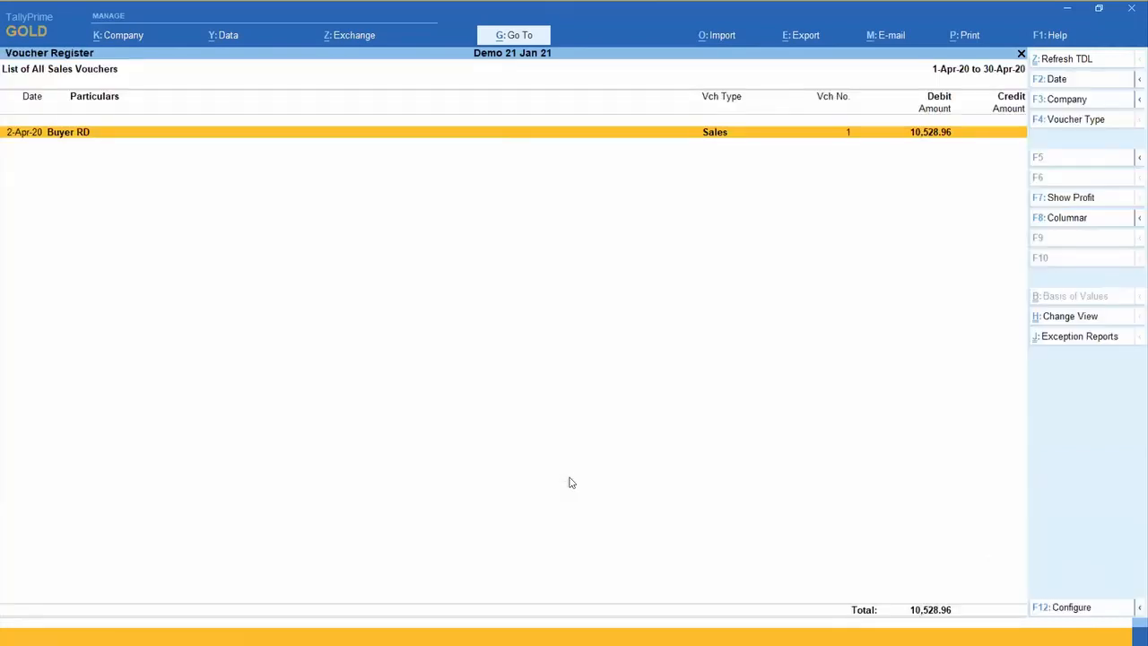
key(Return)
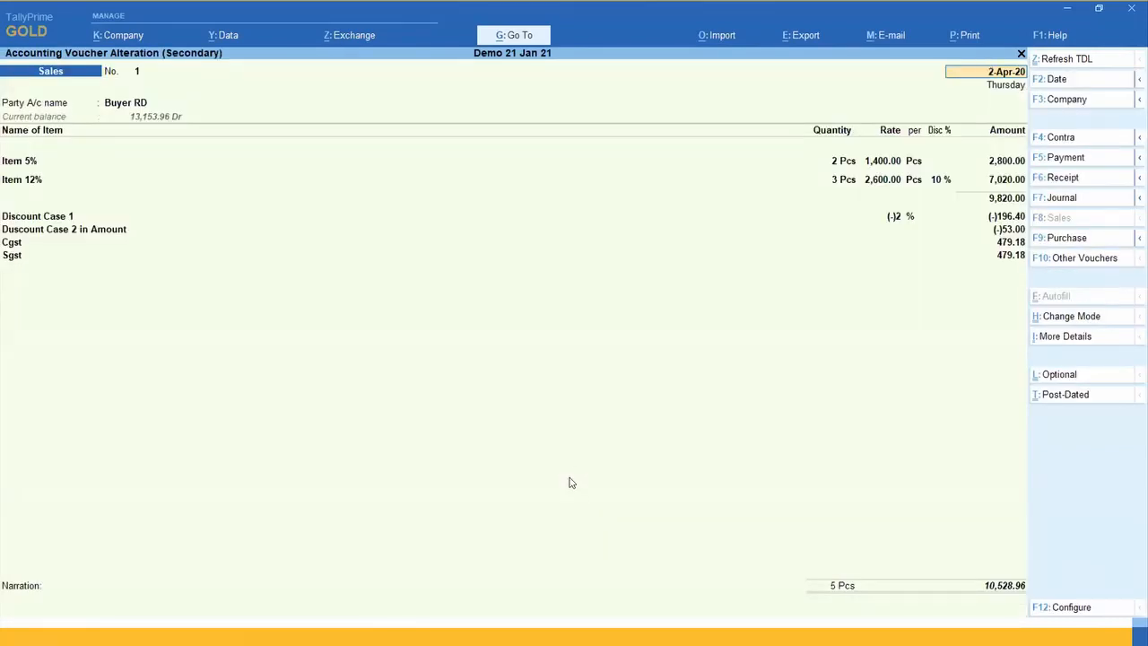
key(BackSpace)
key(Escape)
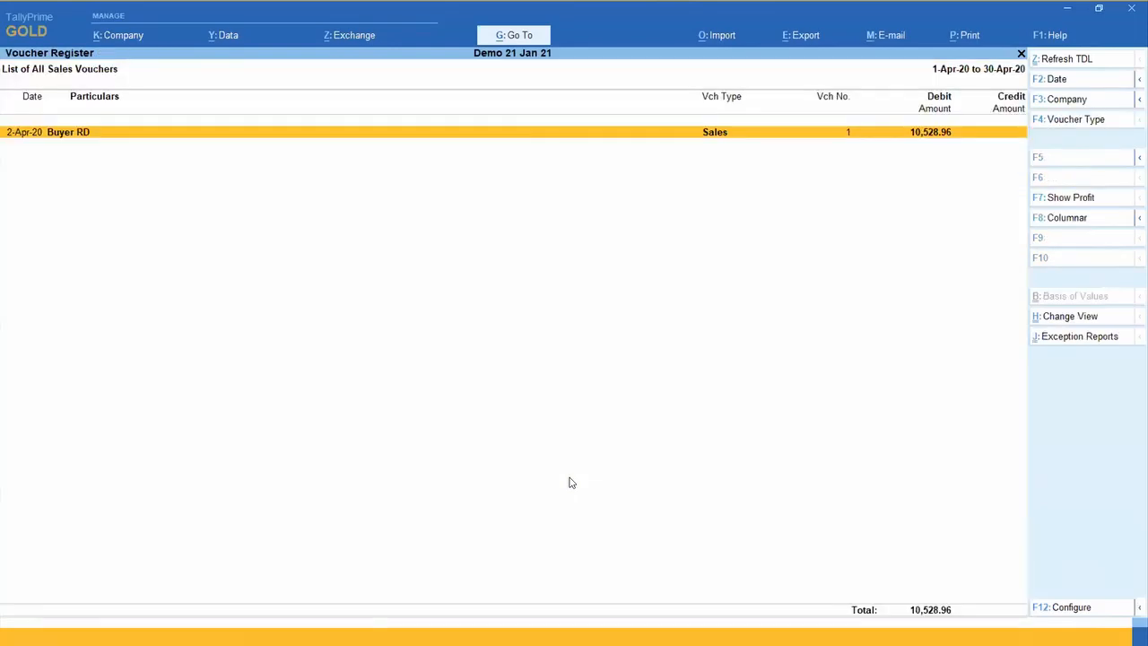
key(Escape)
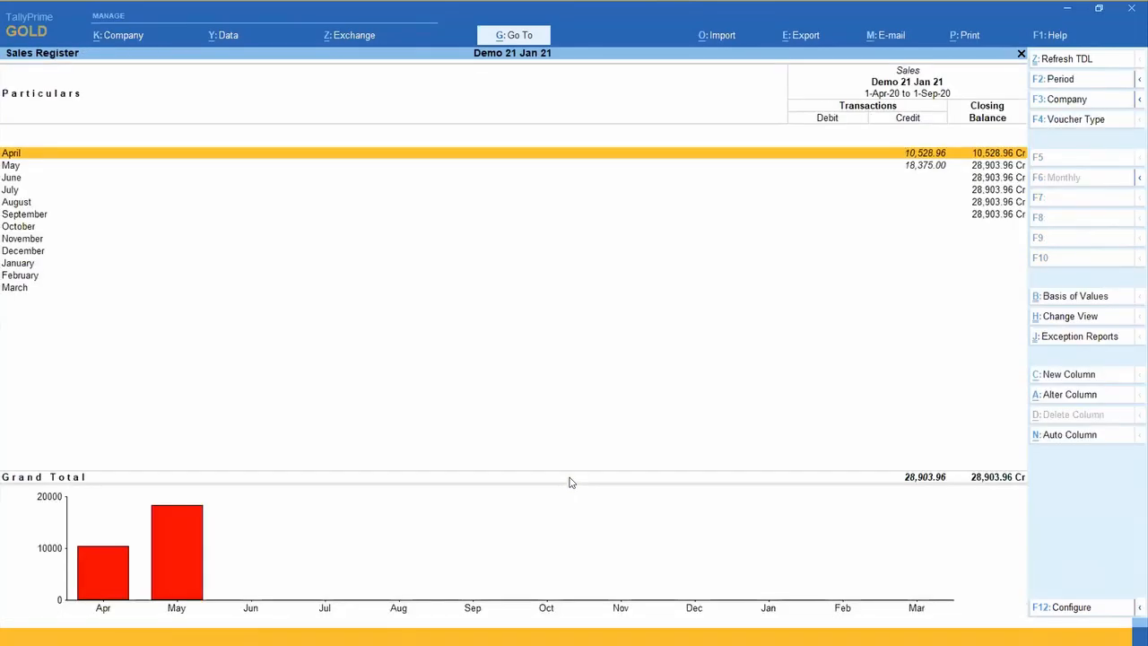
Step: Examine Sugar's actual quantity, billed quantity and rate in May's cash sales voucher, and return to the Gateway of Tally
key(Down)
key(Return)
key(Return)
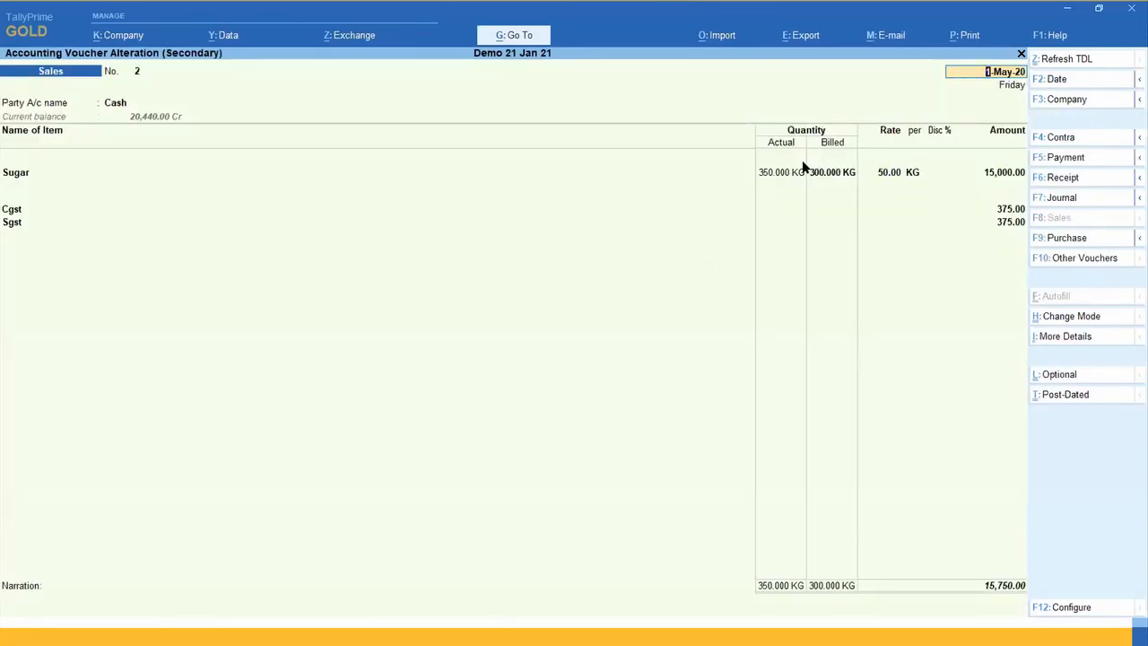
click(763, 175)
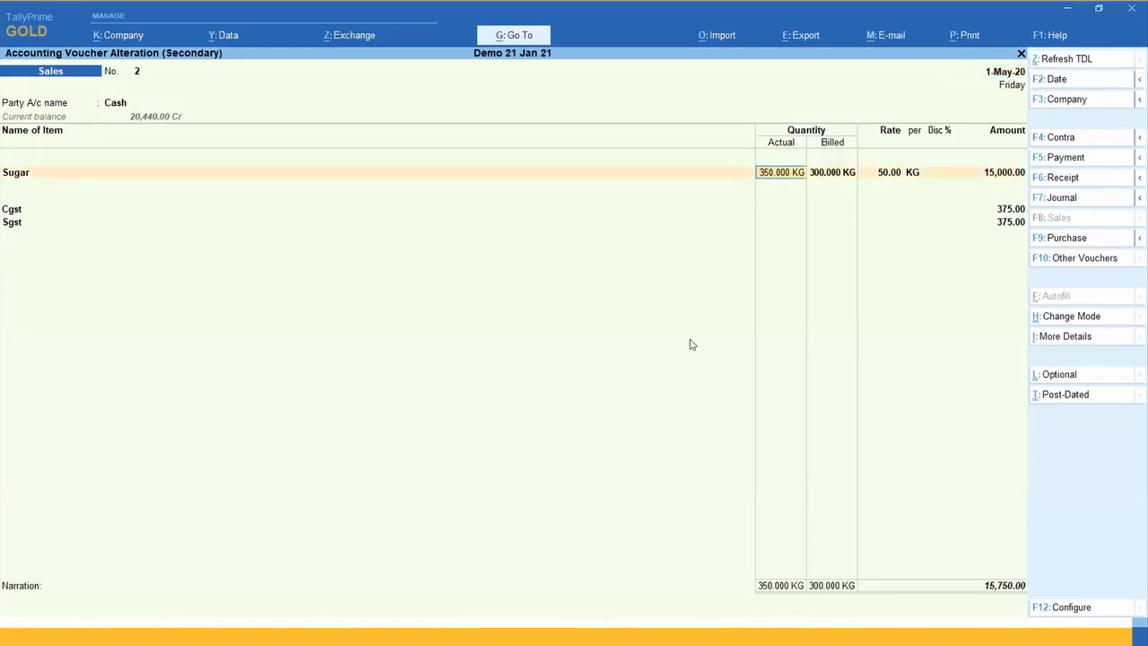
click(829, 174)
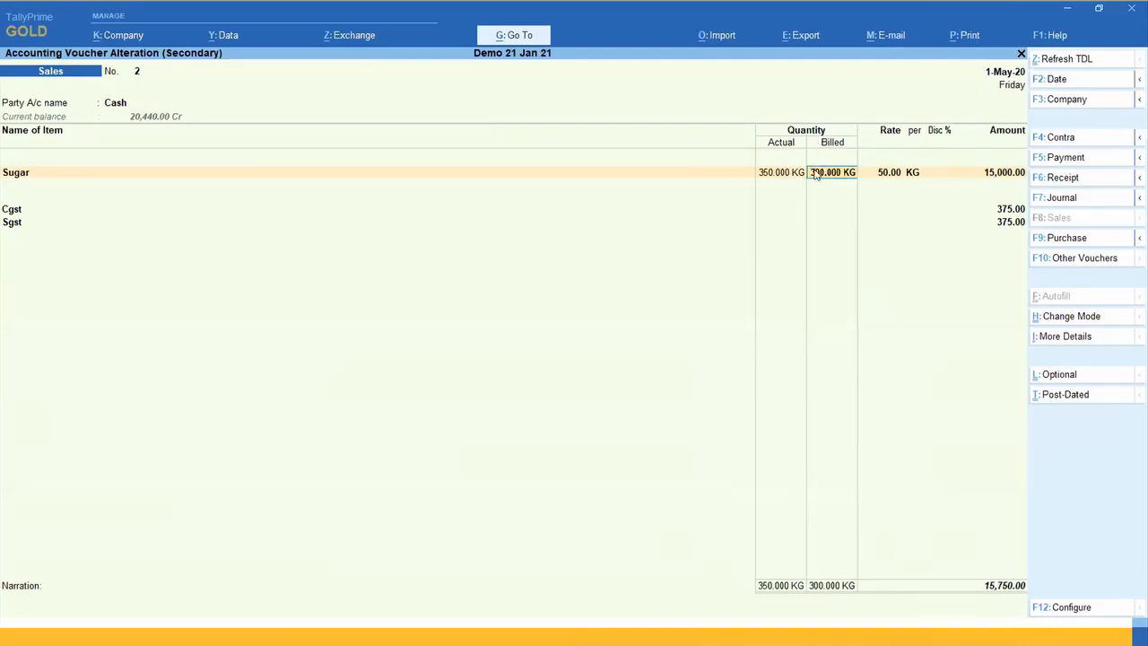
click(877, 168)
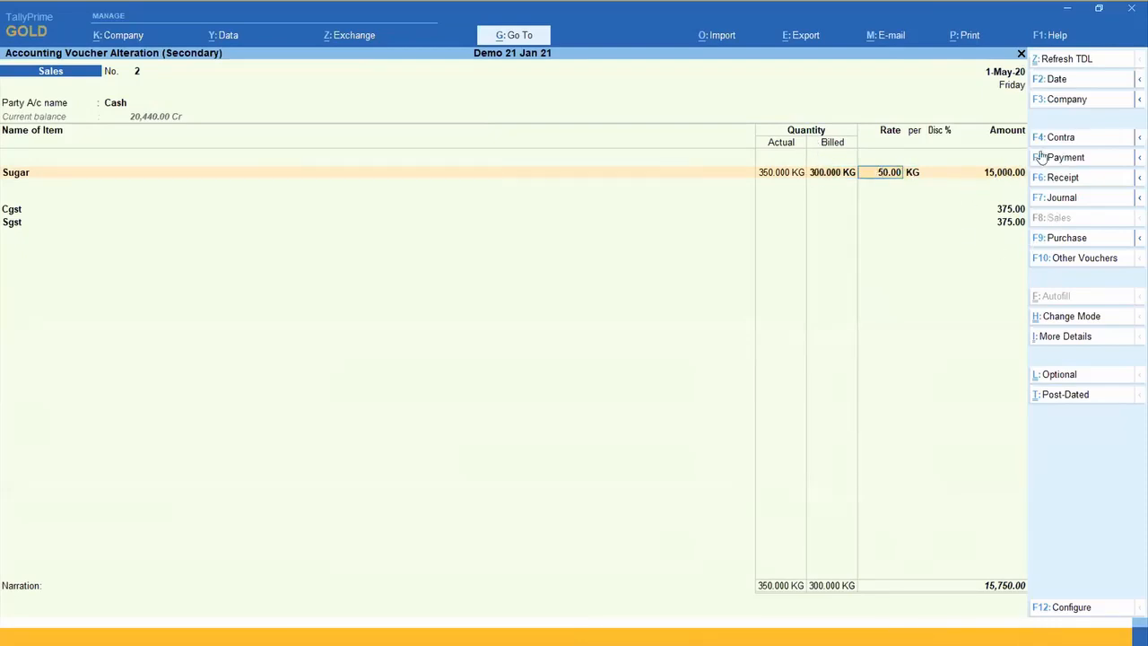
click(16, 176)
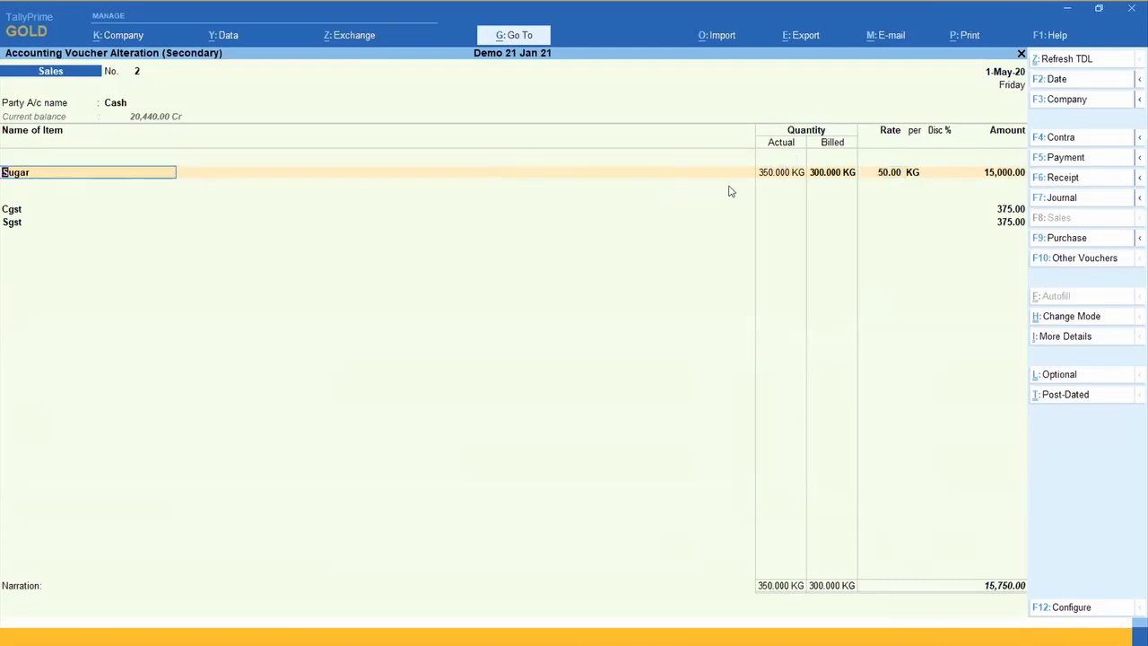
click(773, 173)
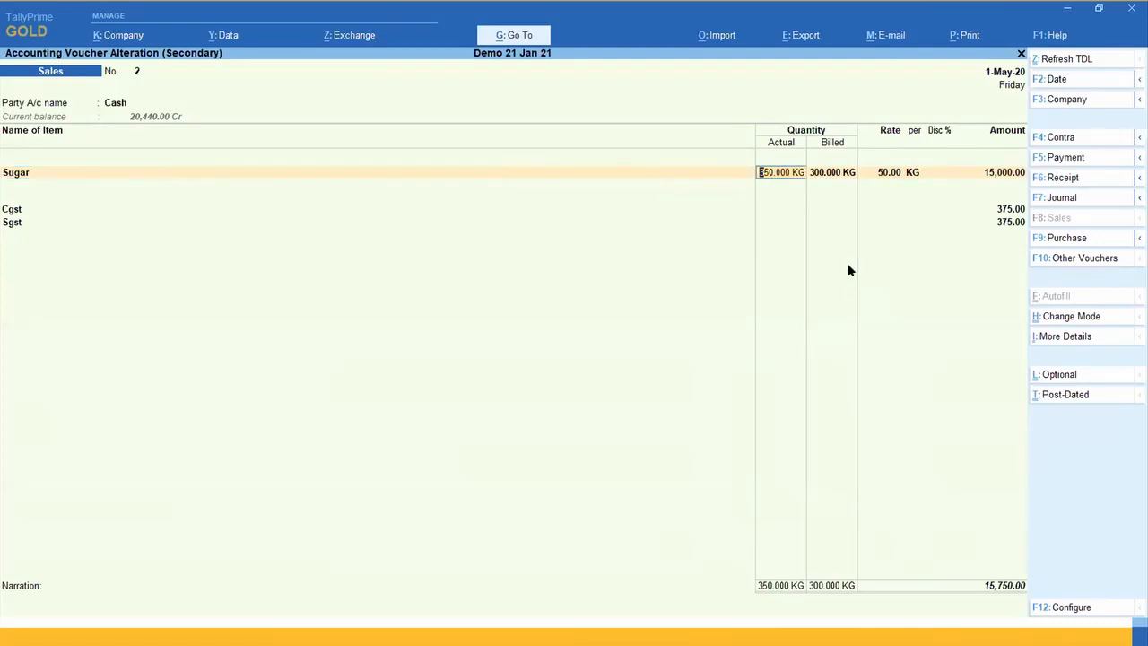
key(BackSpace)
key(ctrl+a)
key(Escape)
key(Escape)
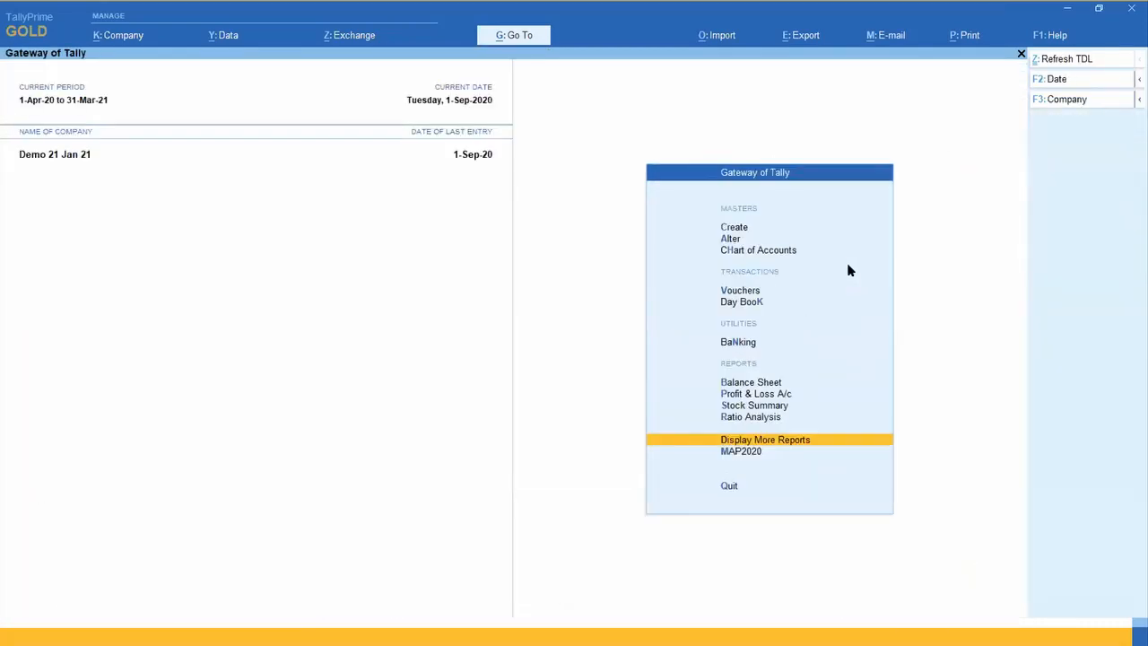
Step: Configure the Stock Summary to show the opening balance, goods inwards and goods outwards
key(s)
key(Down)
key(Down)
key(Down)
key(Down)
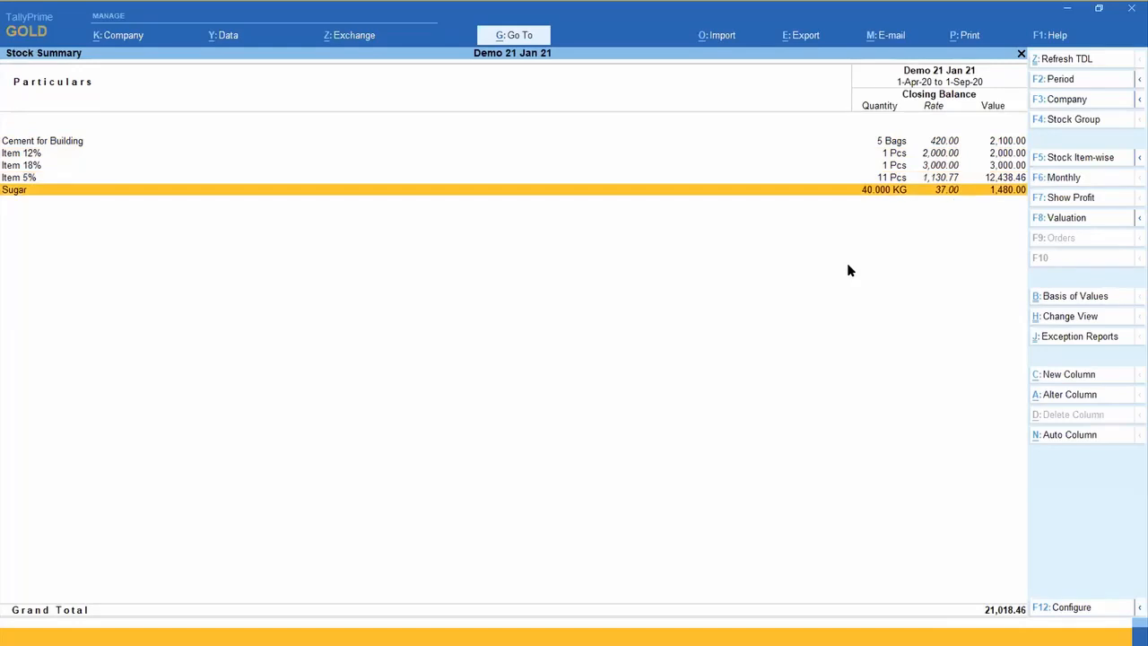
key(F12)
key(Down)
key(Down)
key(Down)
key(Down)
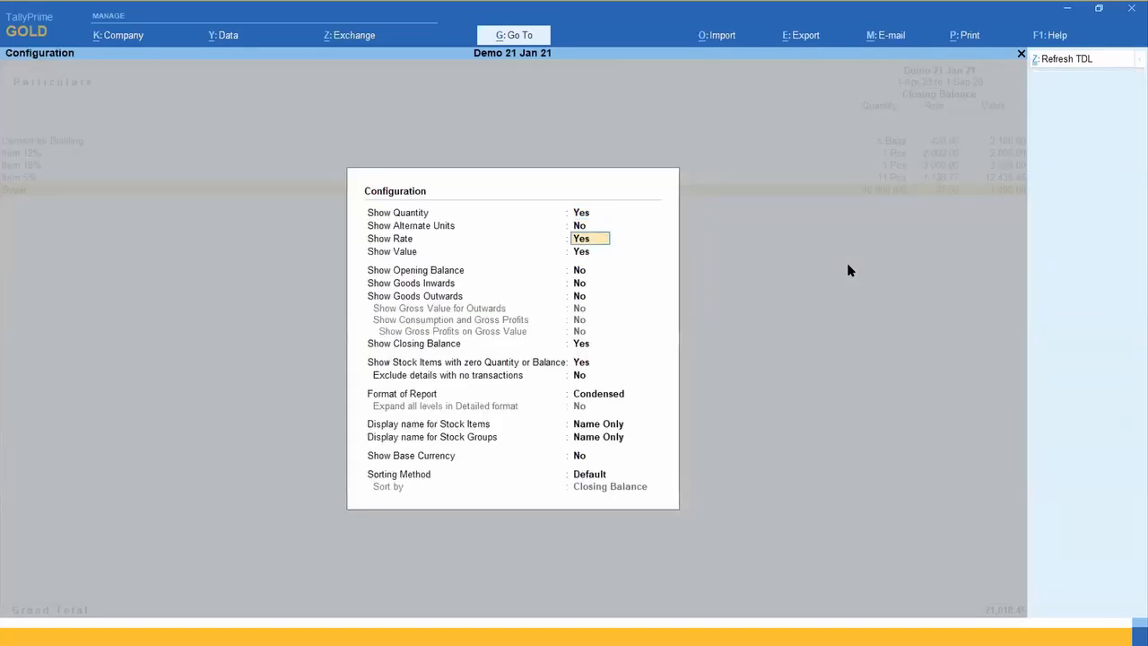
key(y)
key(y)
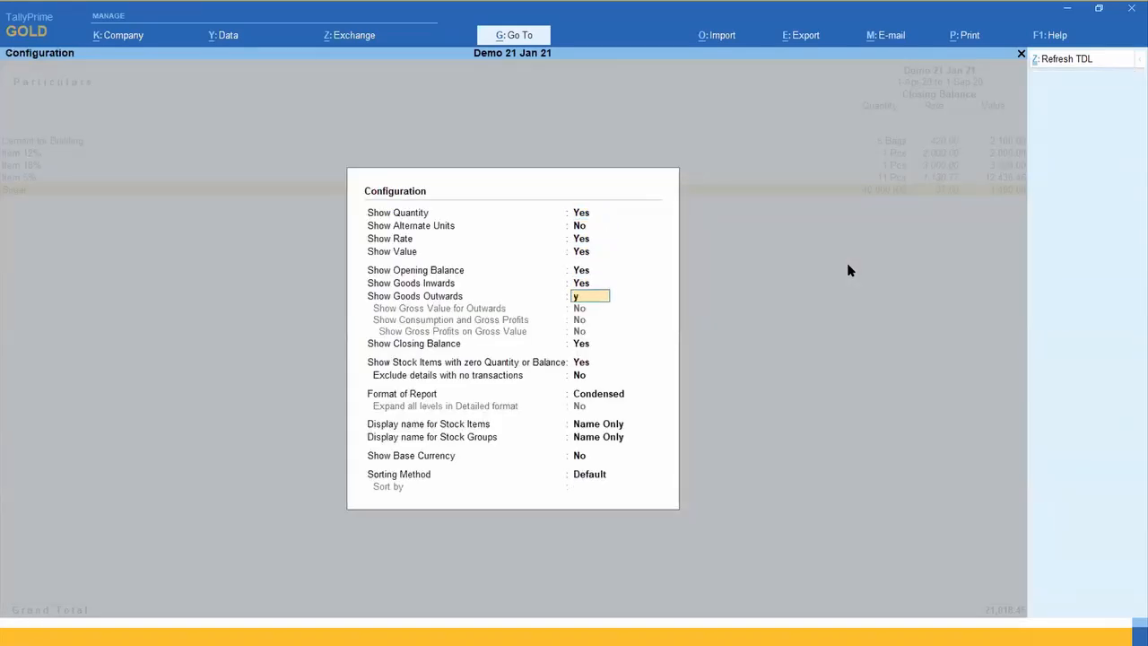
key(y)
key(ctrl+a)
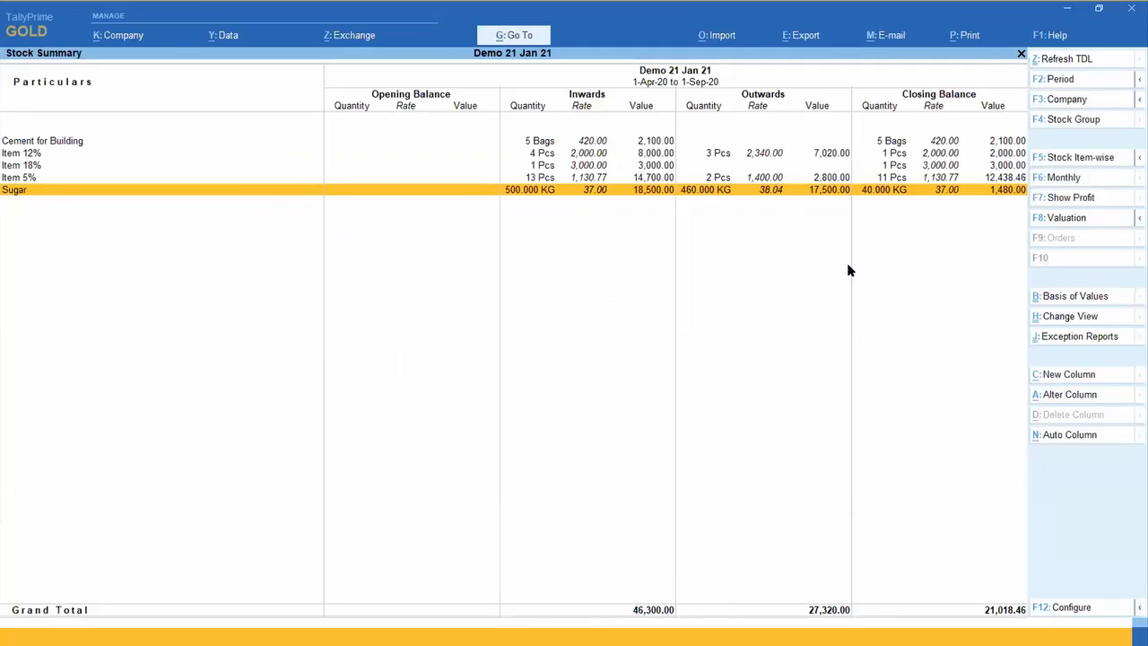
Step: Drill down from Sugar in the Stock Summary through May to the cash sales voucher no. 2
key(Return)
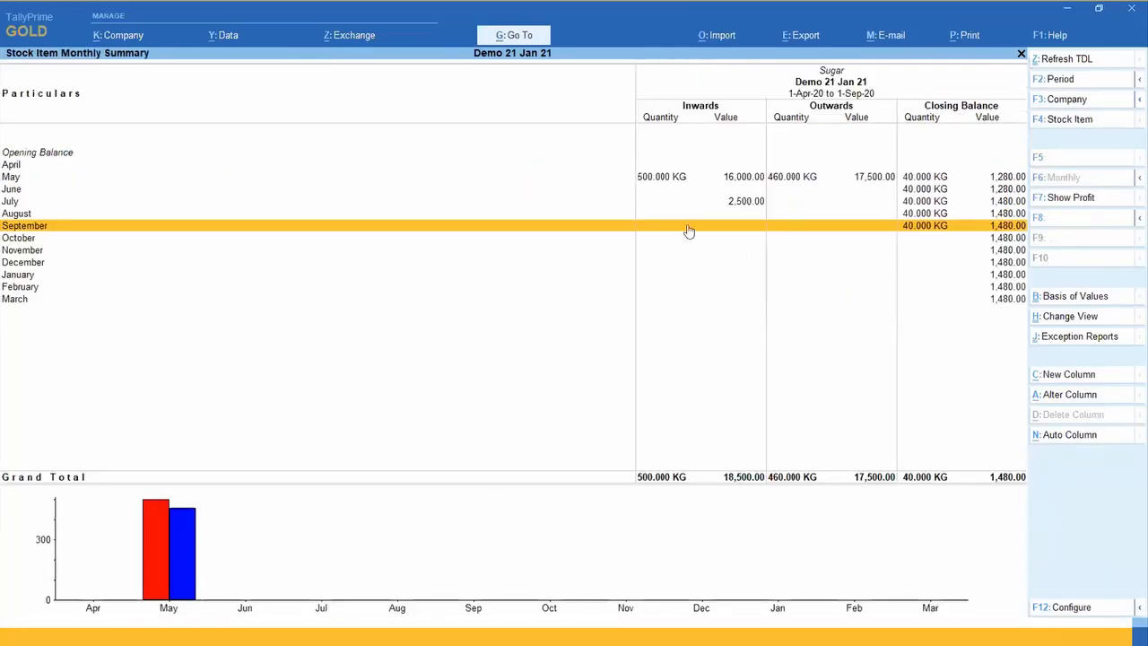
click(674, 179)
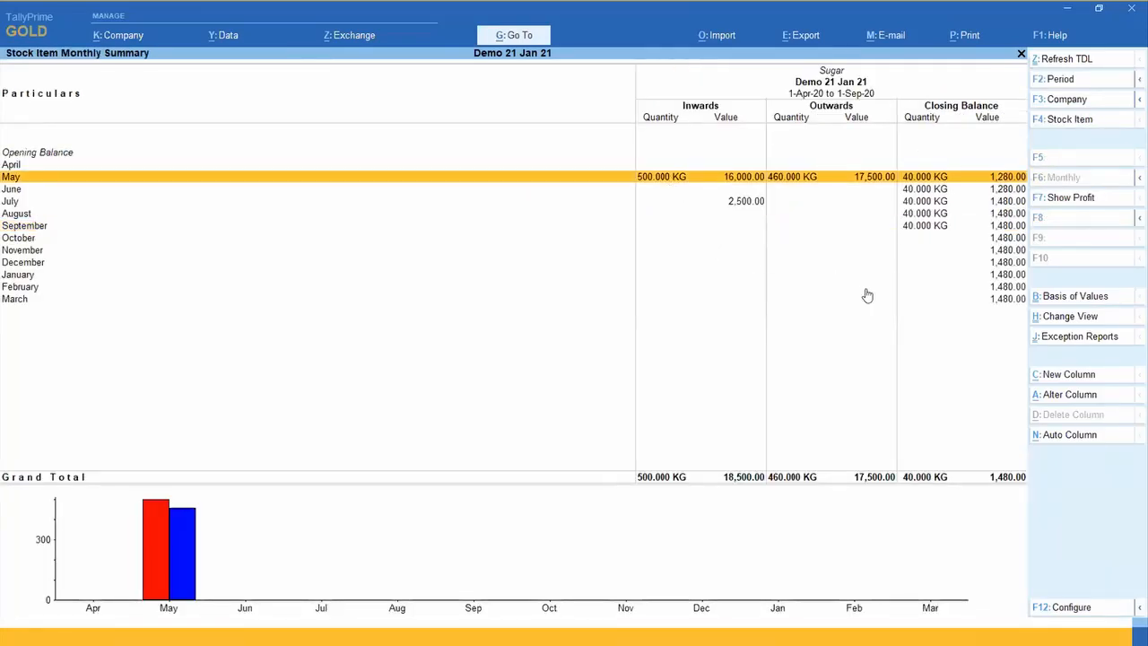
key(Return)
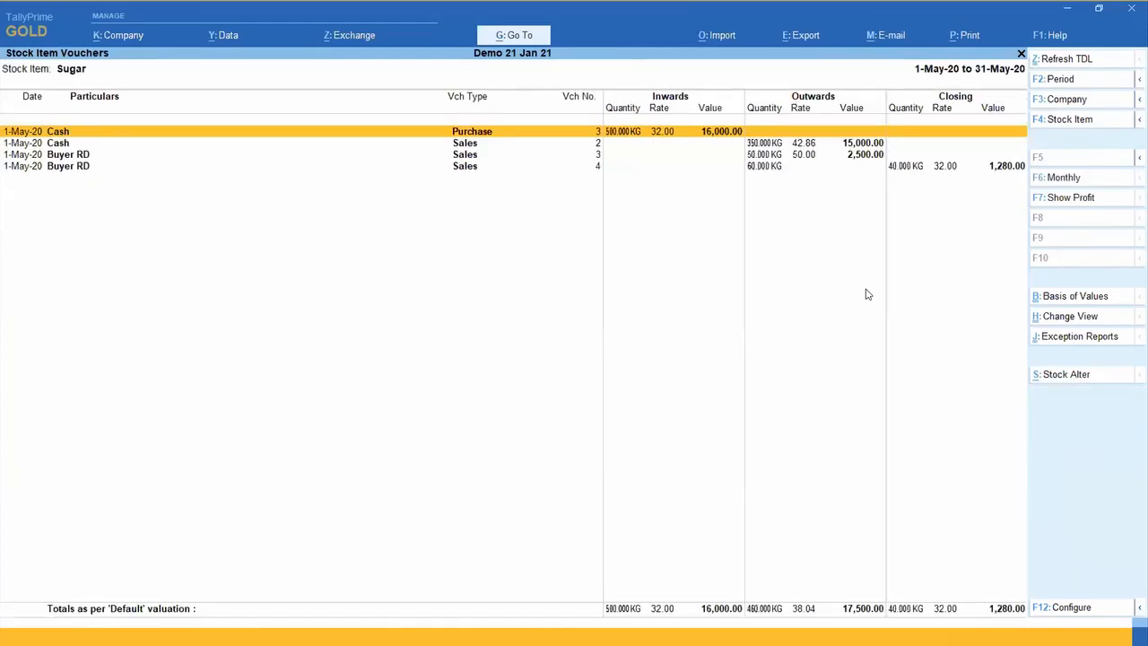
key(Down)
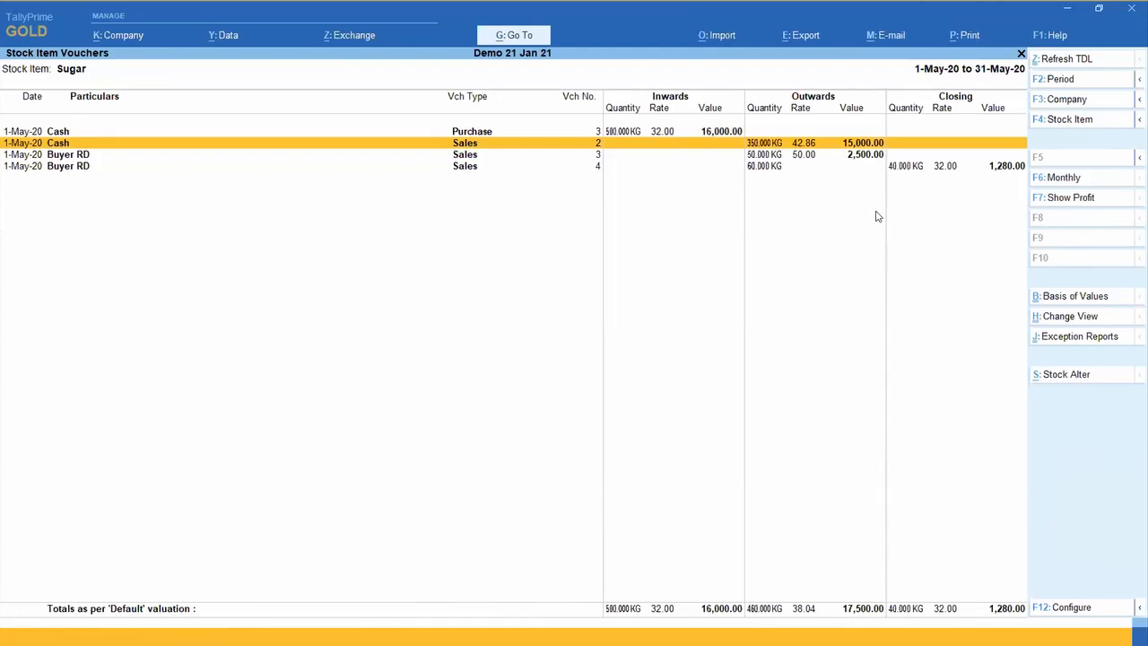
key(Return)
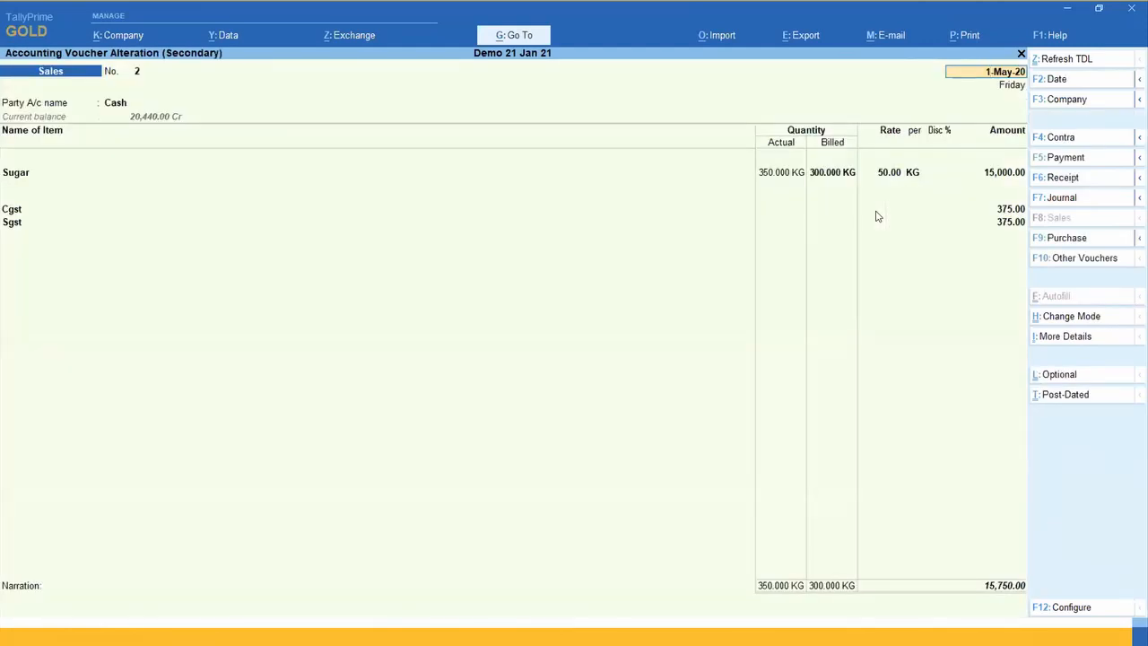
Step: Compare Sugar's billed and actual quantities in the sales voucher, return to the stock item vouchers and reopen the same voucher
click(811, 172)
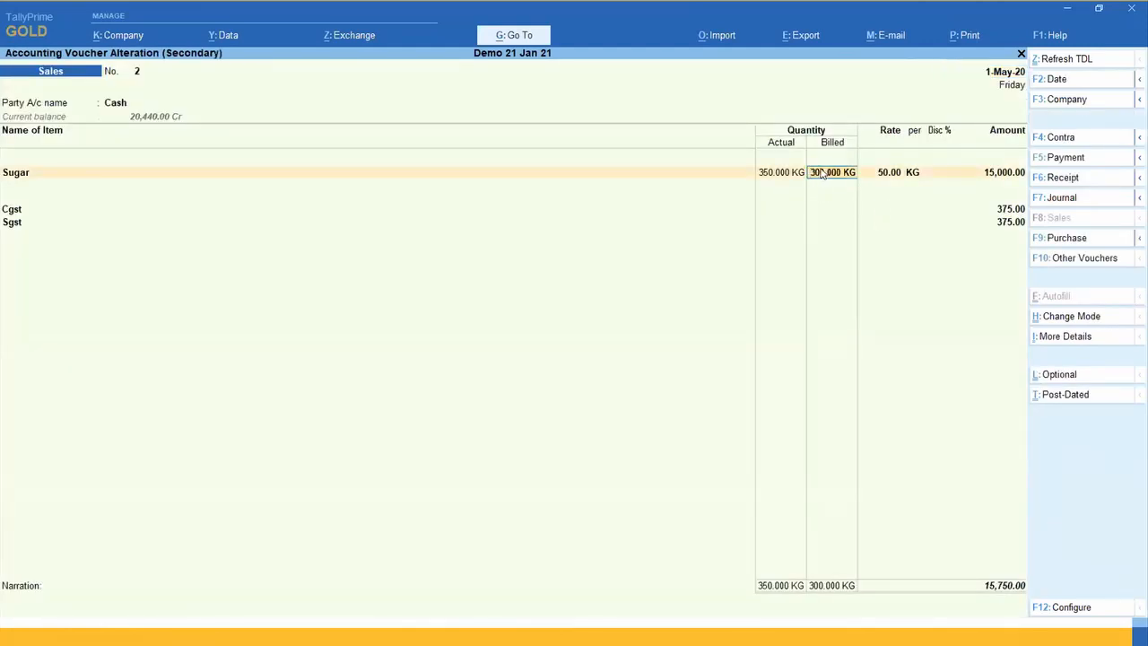
click(767, 175)
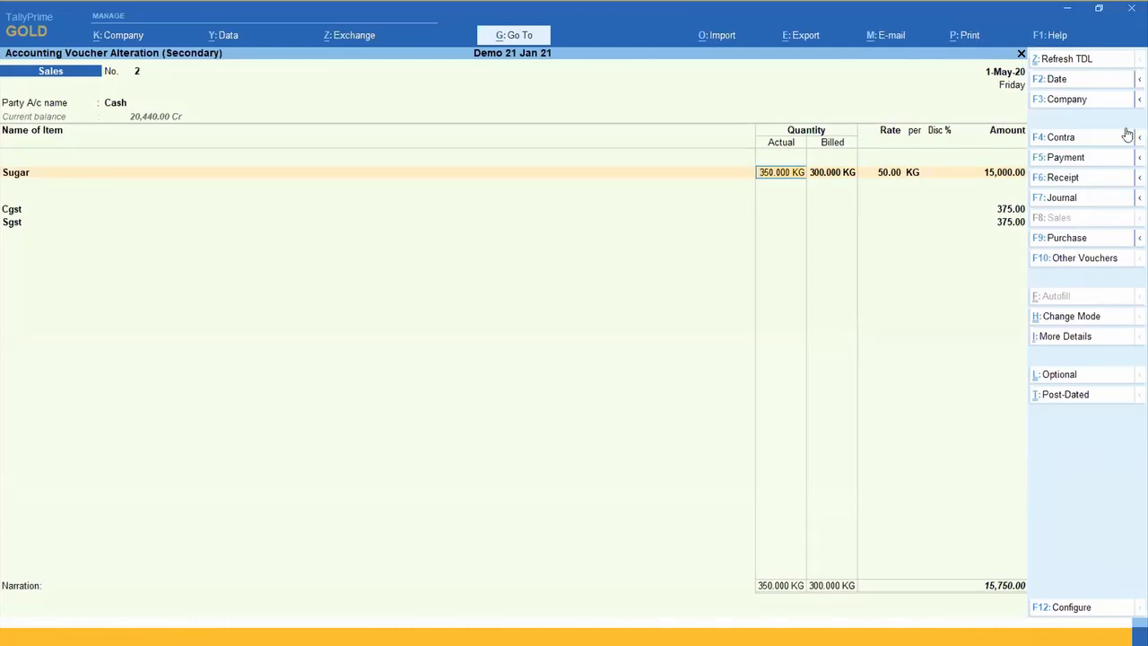
key(Escape)
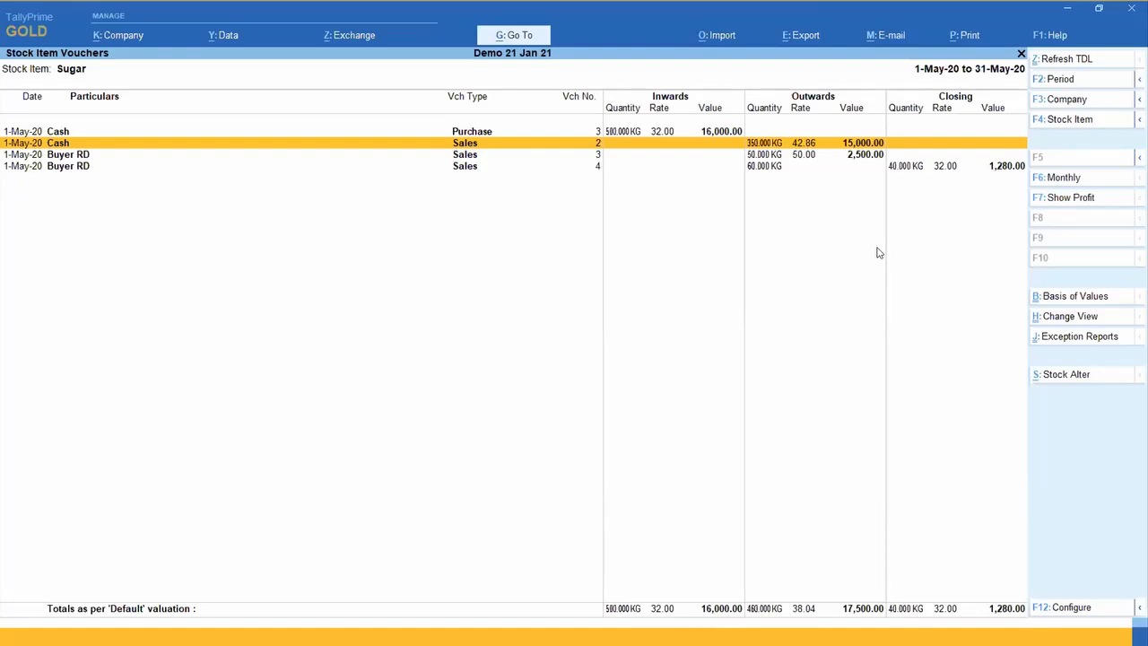
key(Return)
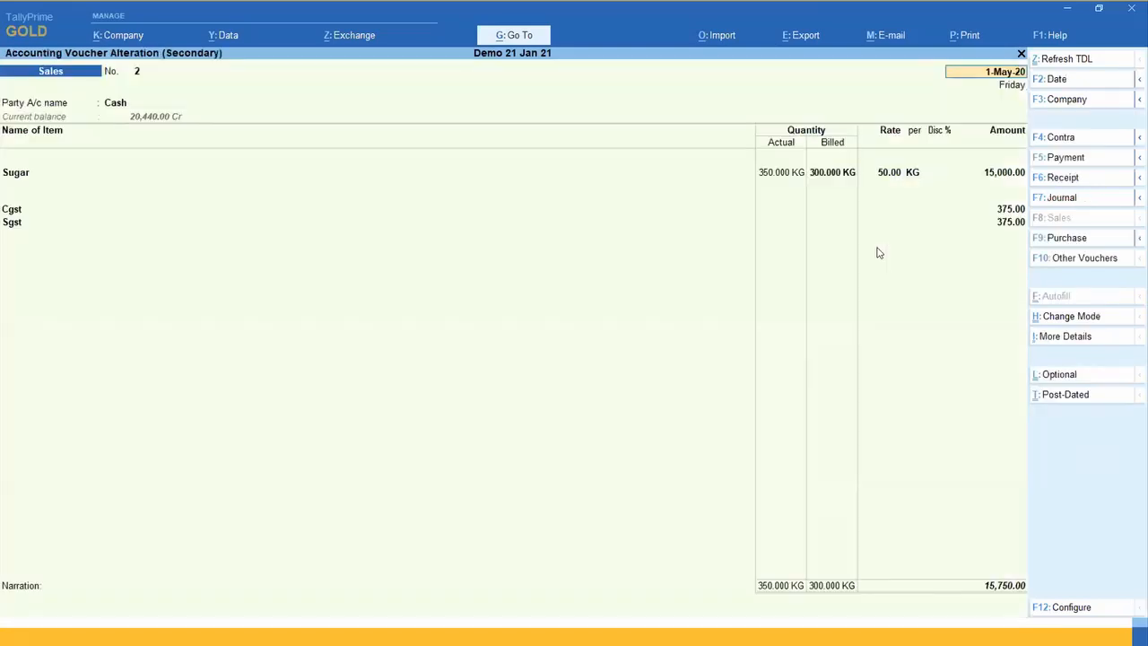
Step: Check Sugar's billed quantity against the actual quantity in cash sales voucher no. 2, and return to the stock item vouchers
click(831, 176)
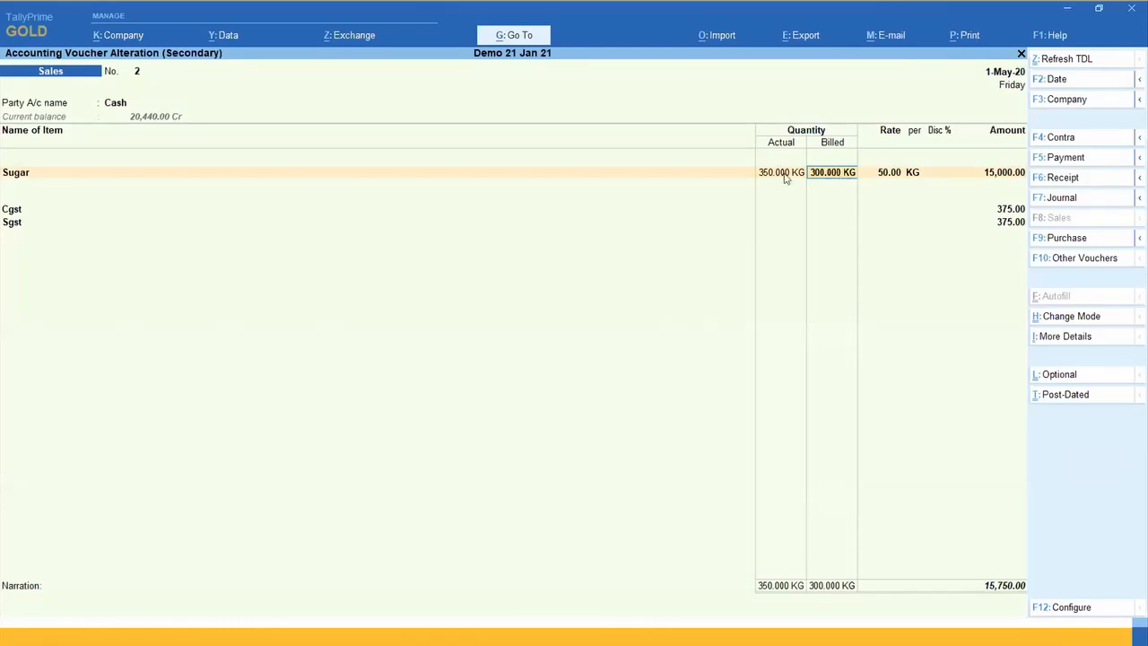
key(Escape)
key(Escape)
key(y)
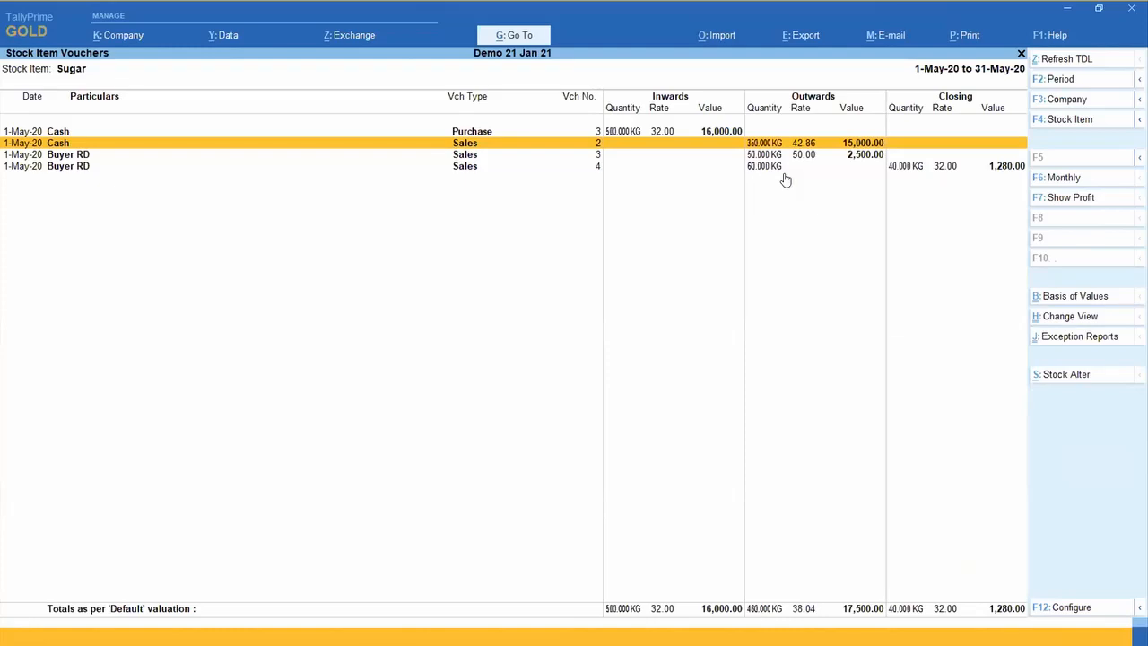
Step: Open cash purchase voucher no. 3, examine Sugar's amount, actual quantity and billed quantity, and return to the stock item vouchers
key(Up)
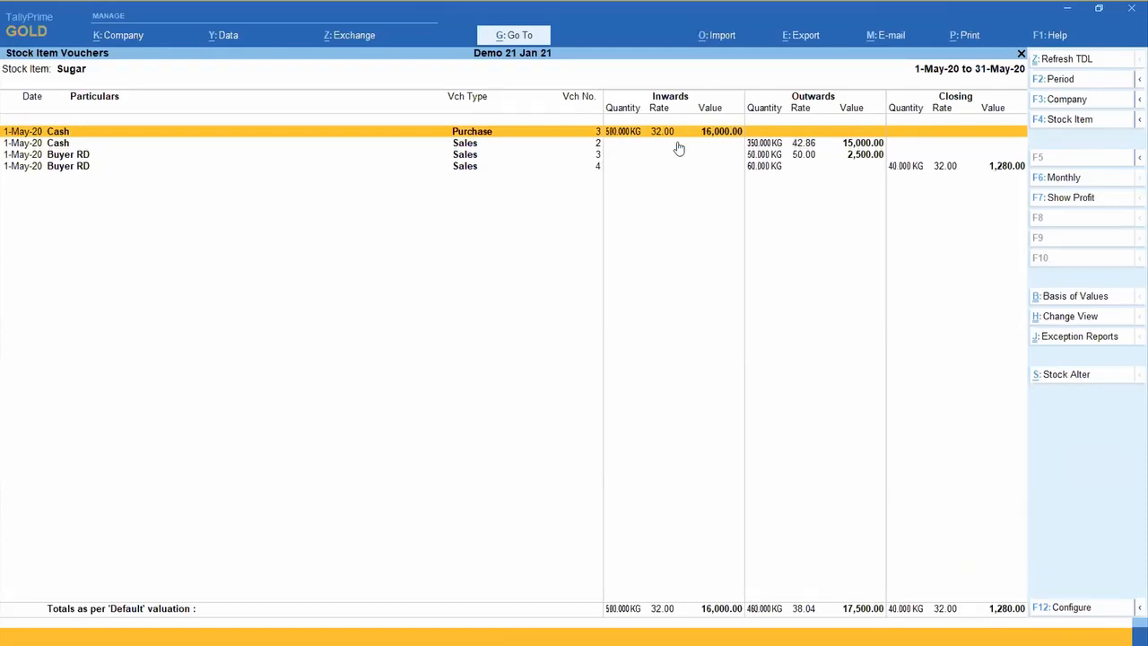
key(Return)
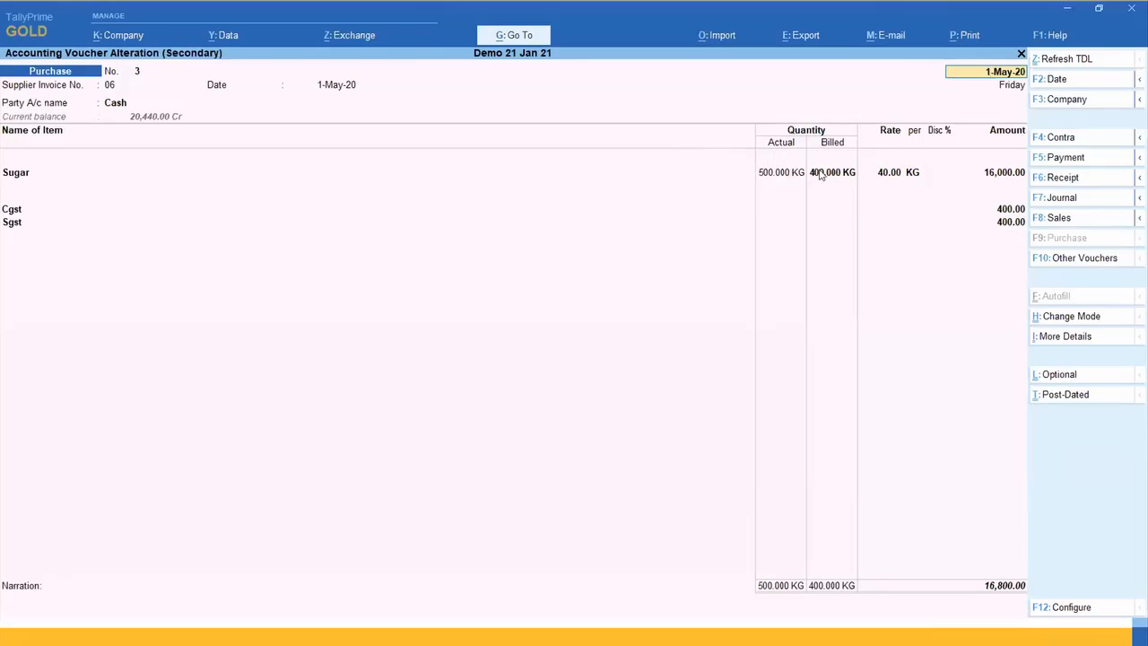
click(993, 176)
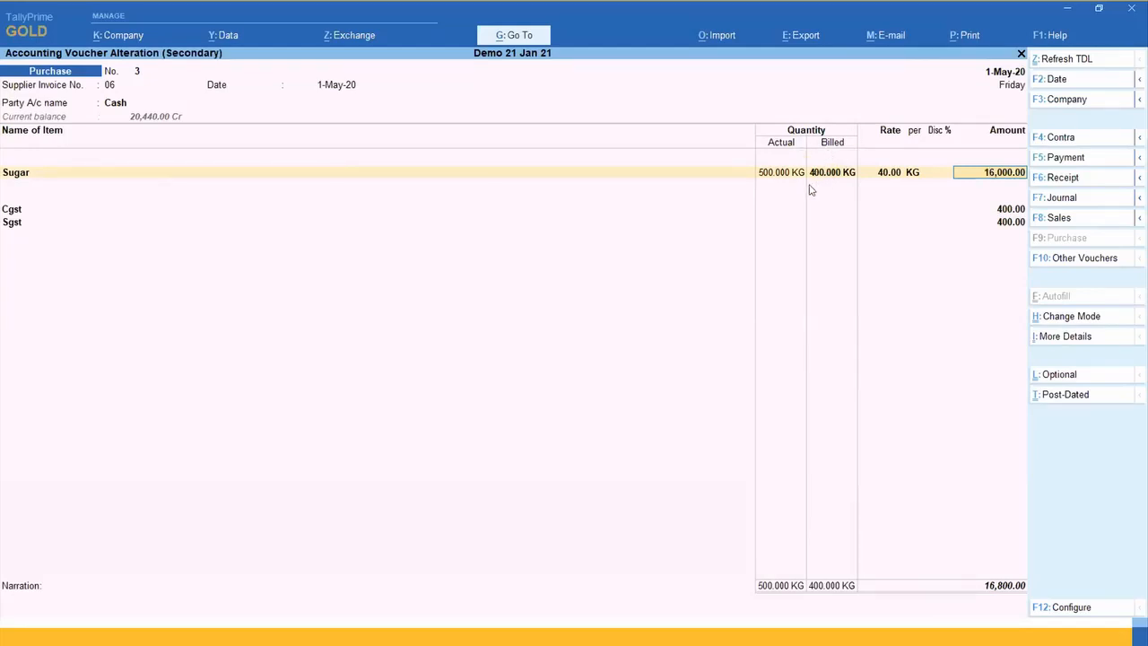
click(764, 177)
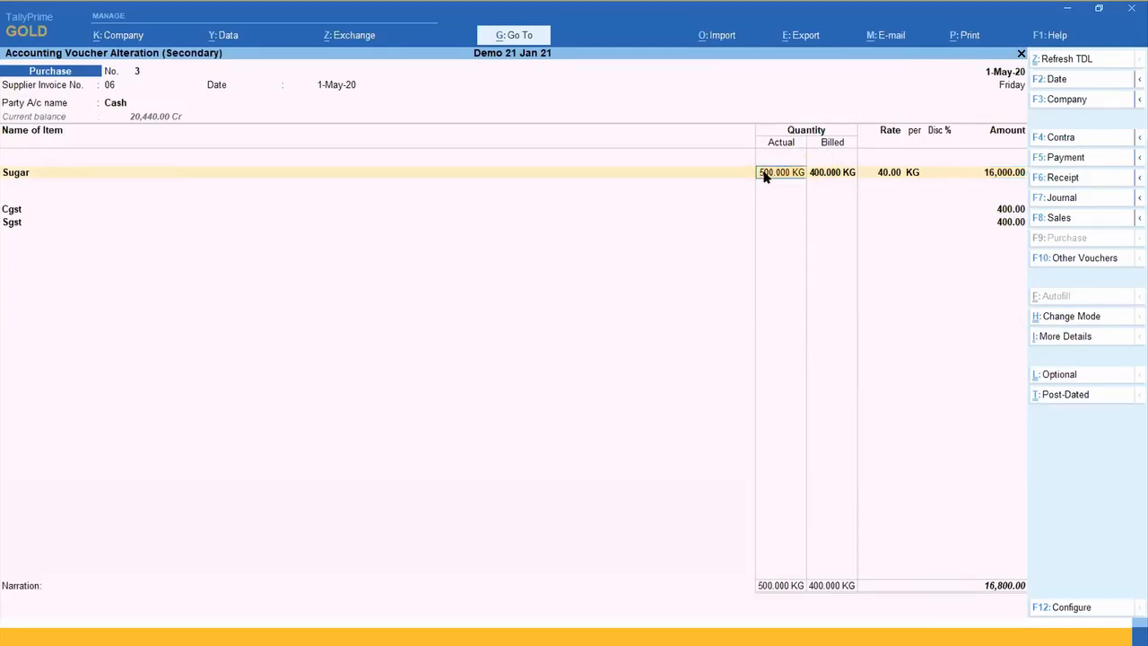
click(817, 171)
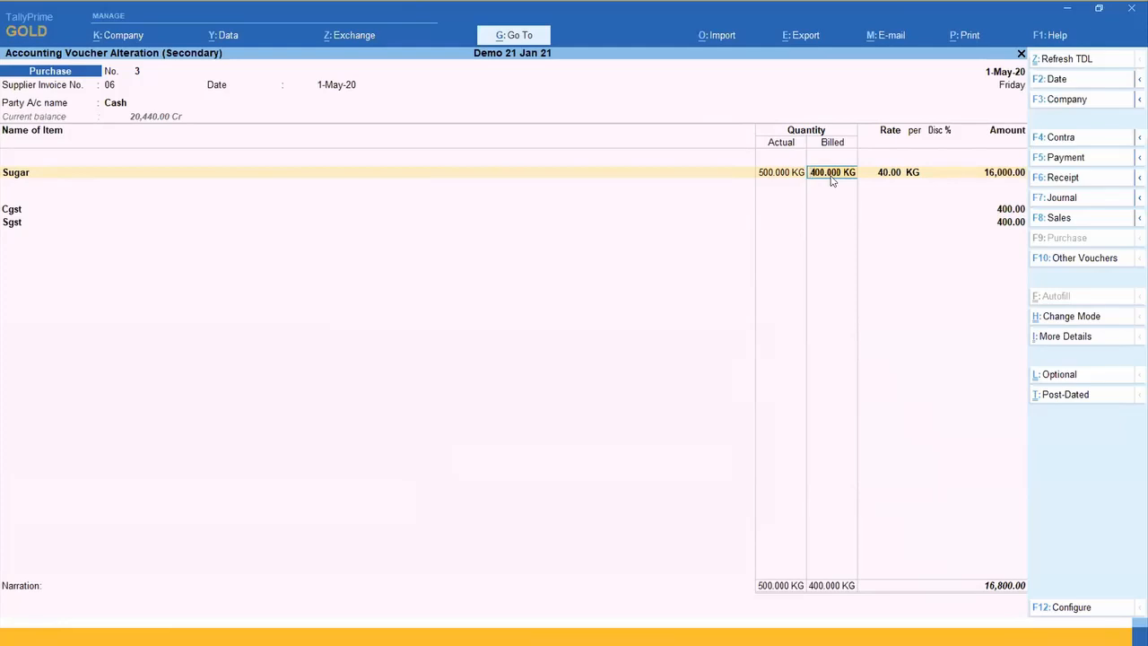
key(BackSpace)
key(Escape)
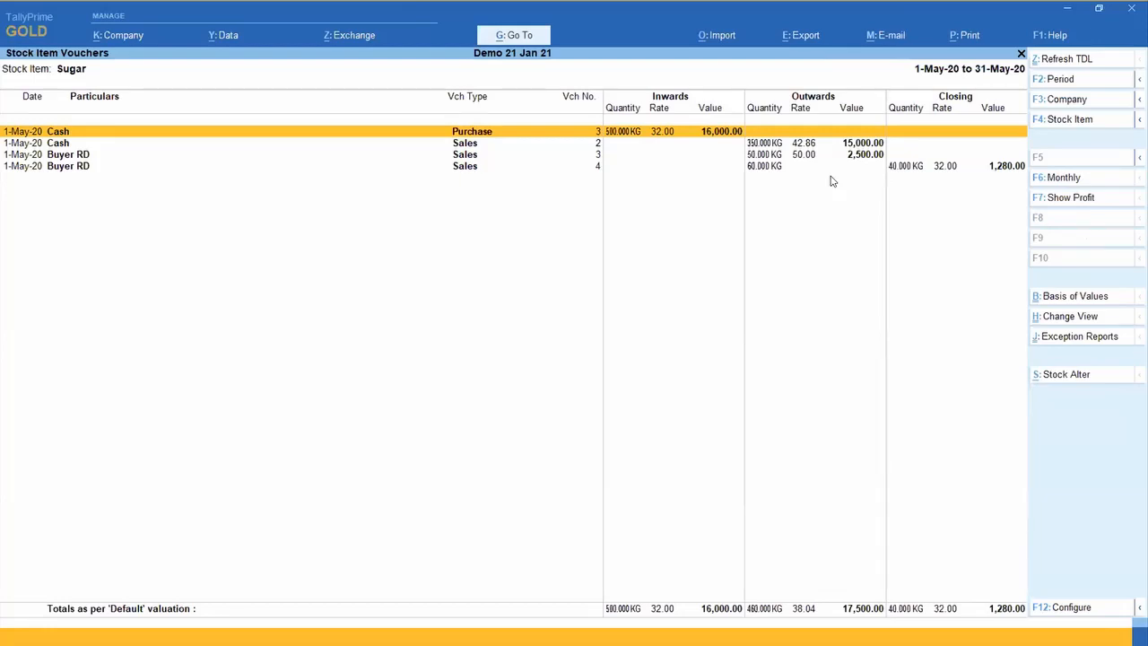
Step: Compare Sugar's rate and quantities in purchase voucher no. 3 with those in cash sales voucher no. 2
key(Return)
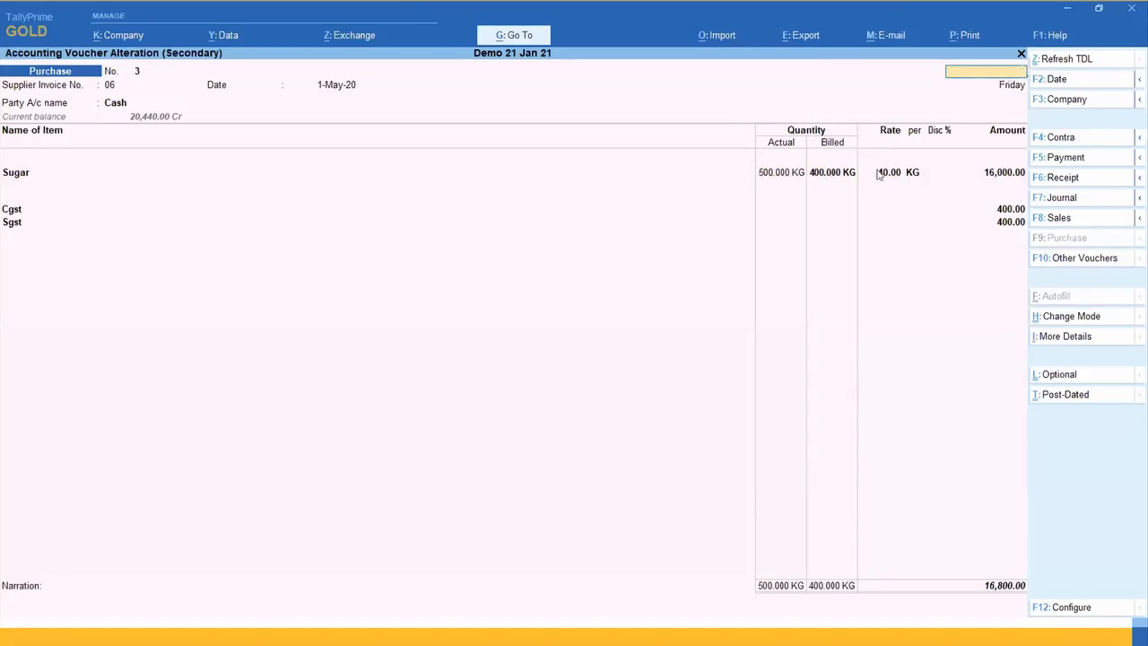
key(Escape)
key(Down)
key(Return)
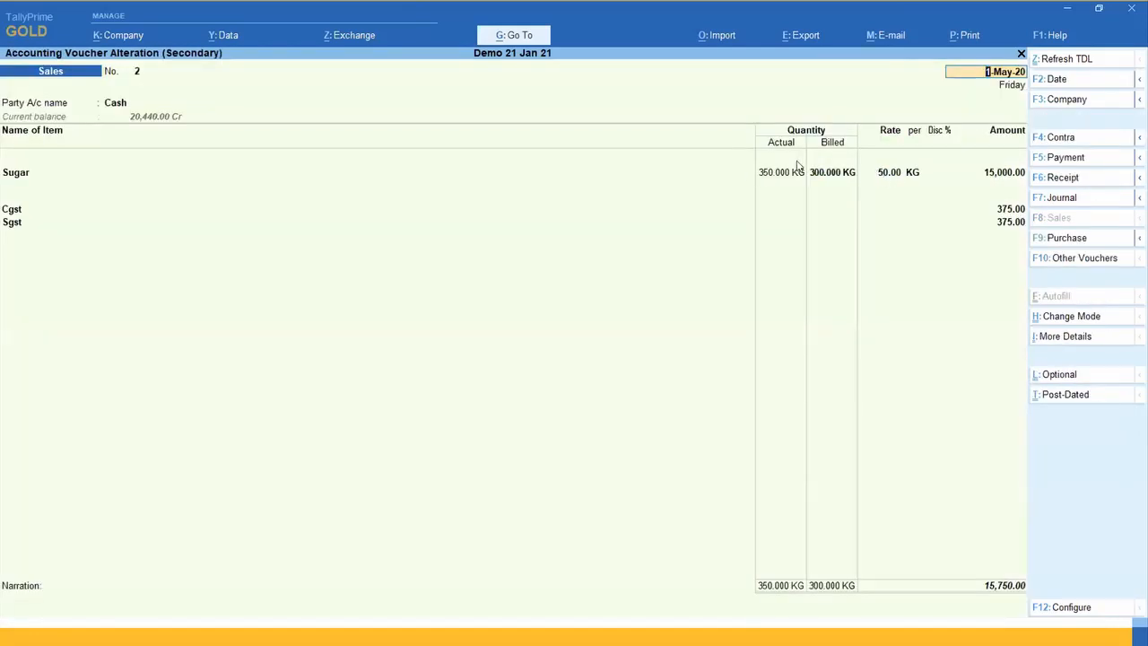
key(Escape)
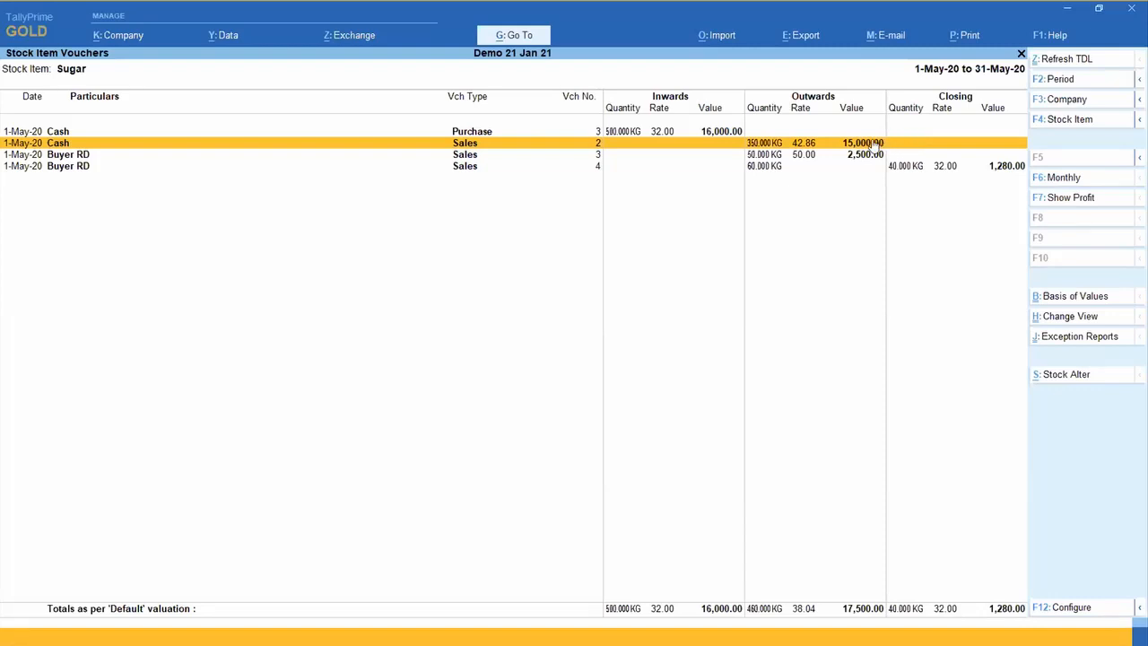
Step: Leave Sugar's stock reports for the Gateway of Tally and open the Sales Register
key(Escape)
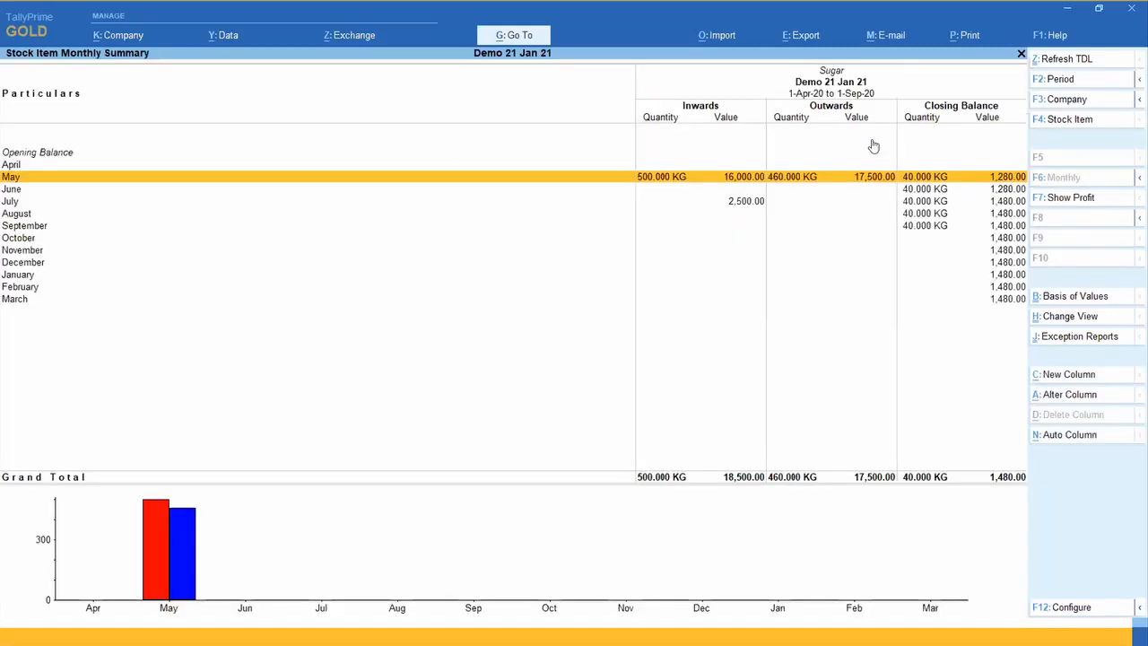
key(Escape)
key(Escape)
key(Home)
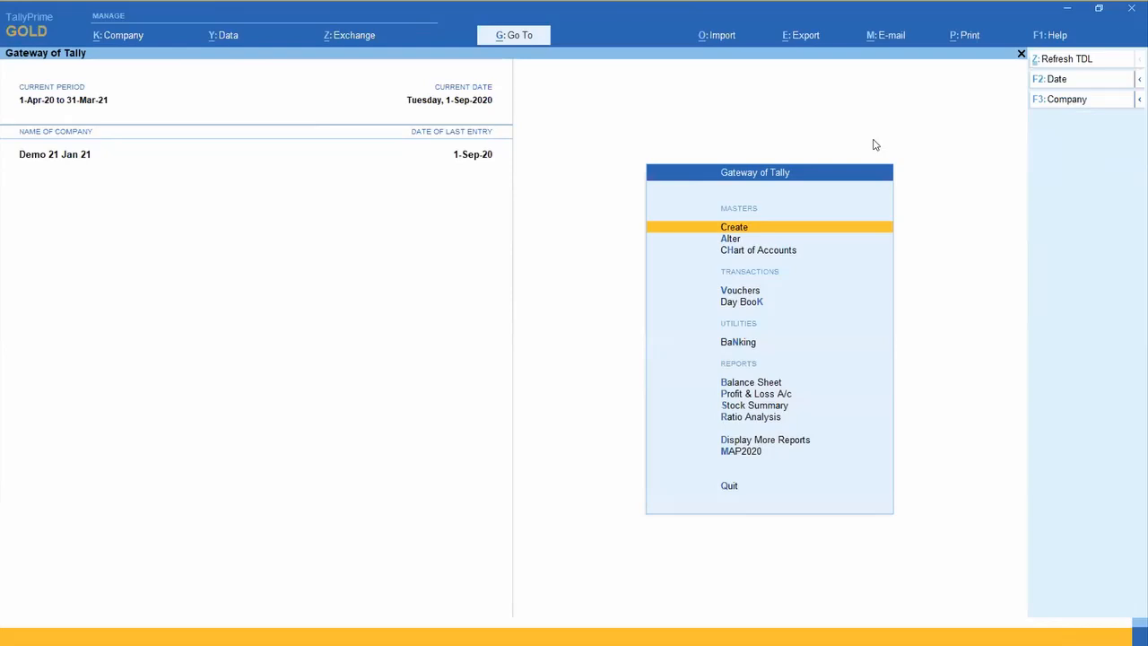
key(d)
key(a)
key(s)
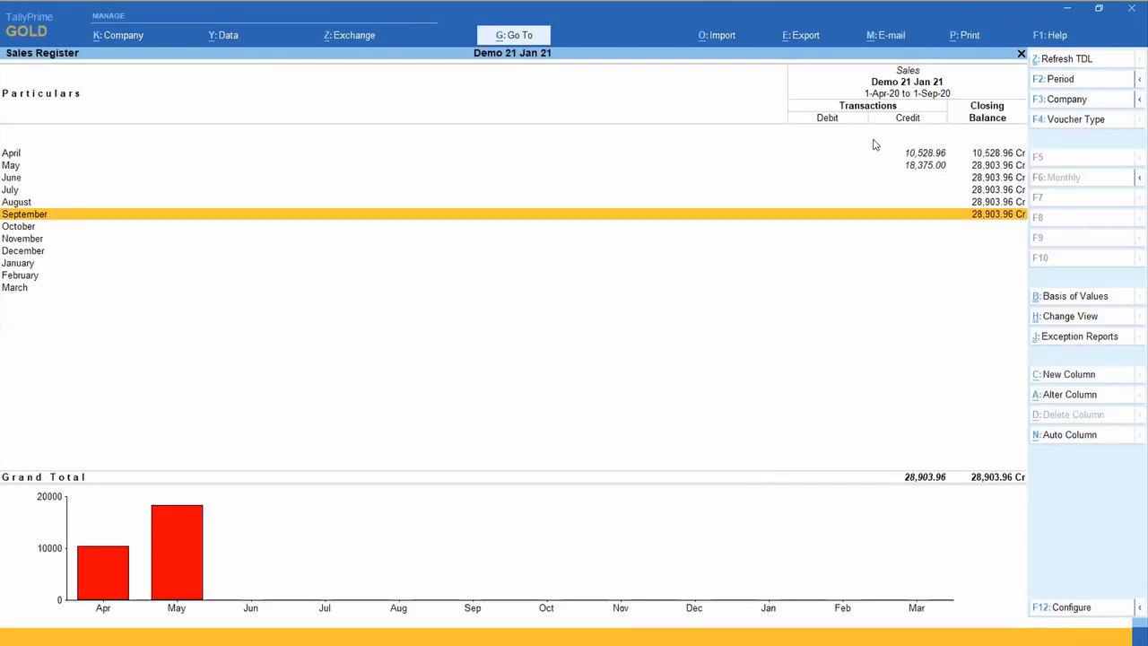
Step: Open September's sales voucher list and set the period to start from 1-4-20
key(Return)
key(F2)
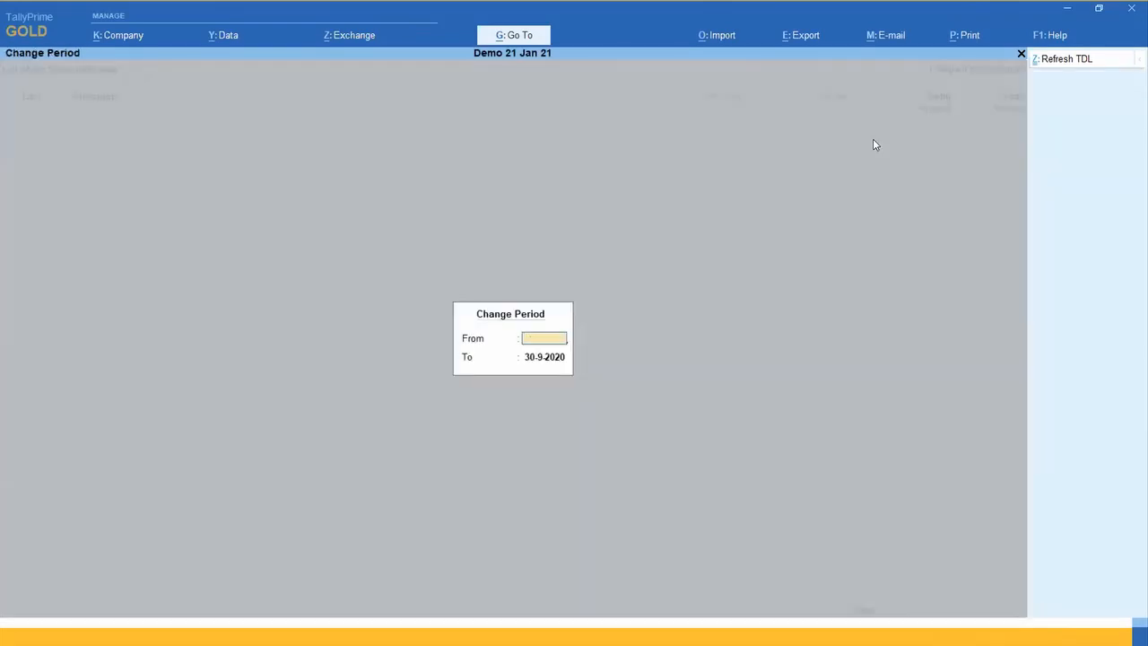
text(1-4-20)
key(Return)
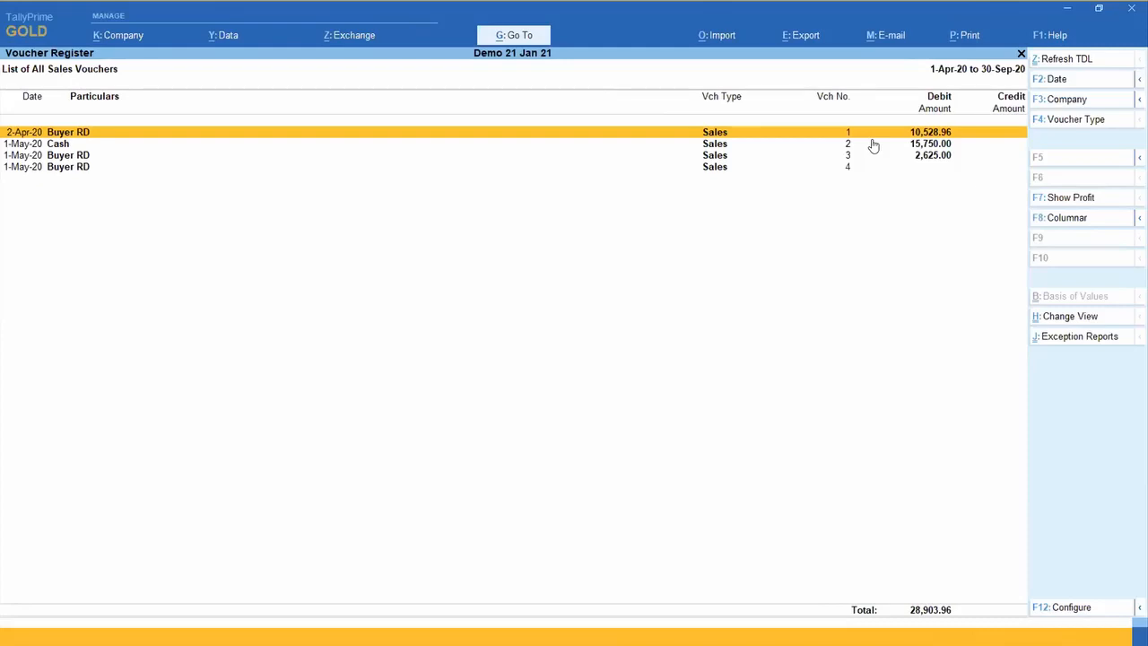
Step: Configure the export of the current sales voucher list with Export for Pivot table set to Yes
key(alt+e)
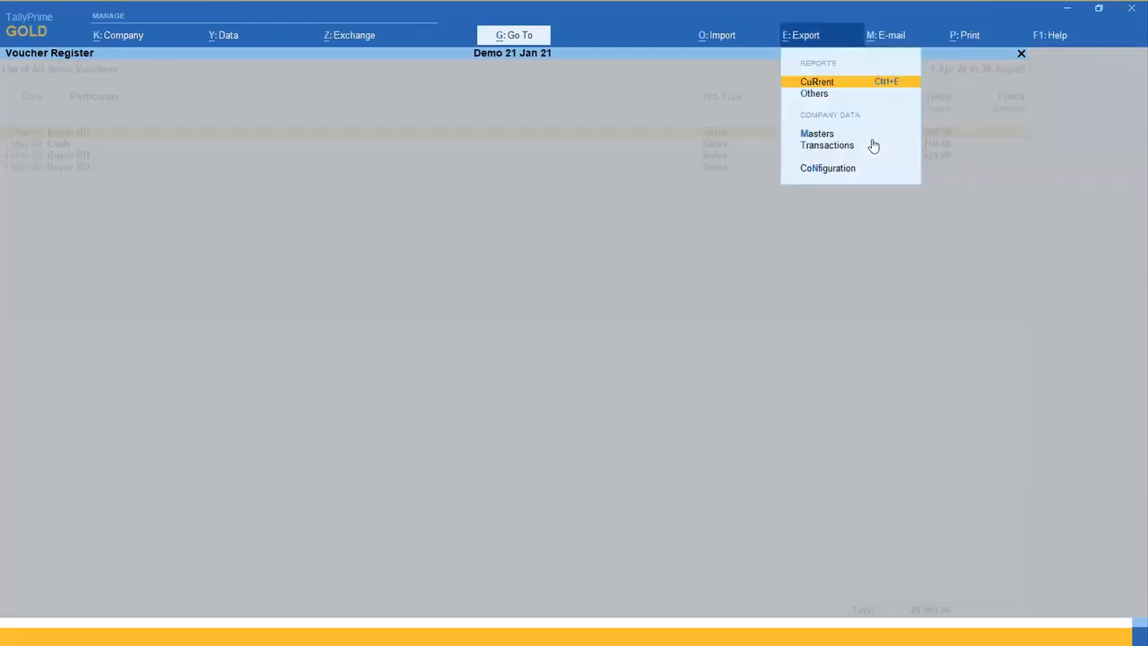
key(Return)
key(Left)
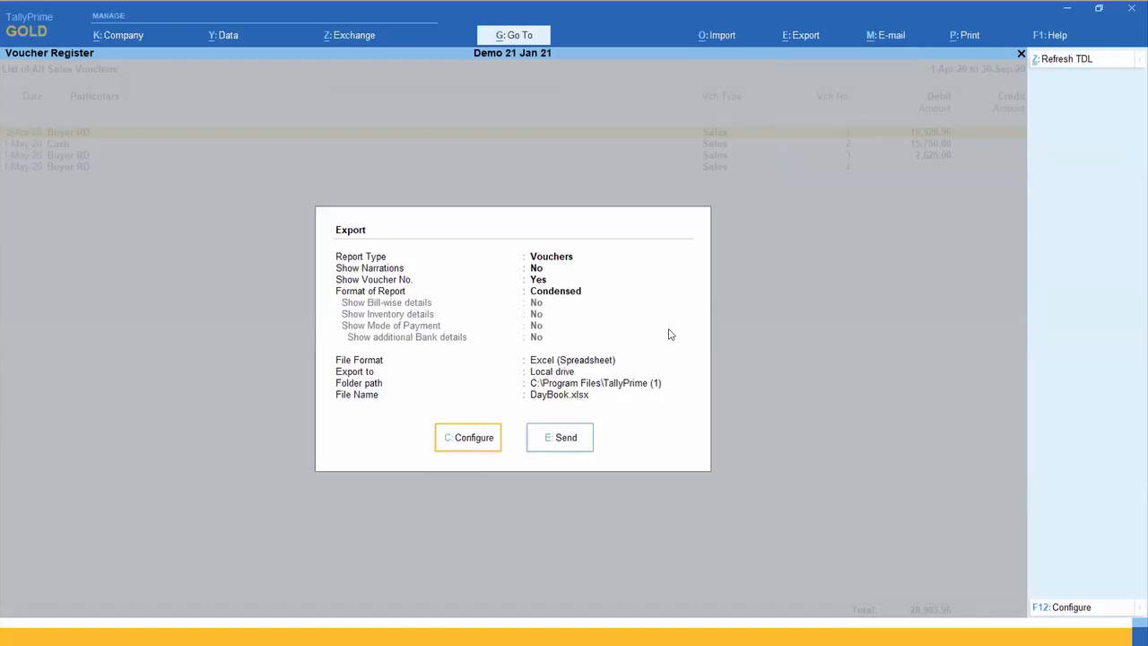
key(Return)
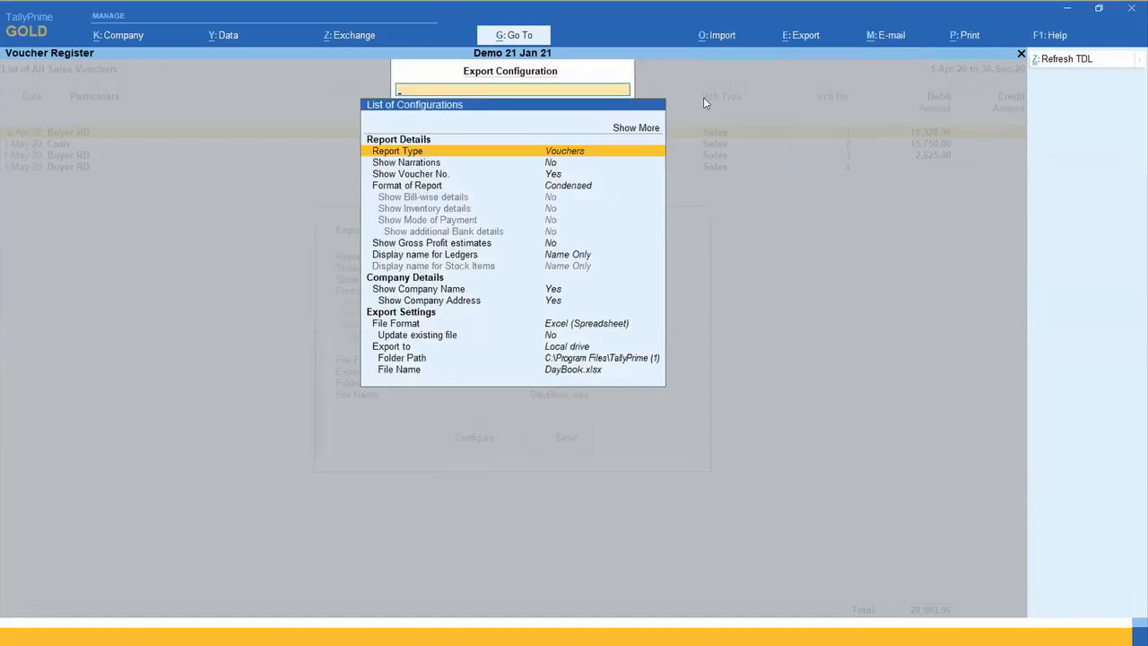
key(Up)
key(Return)
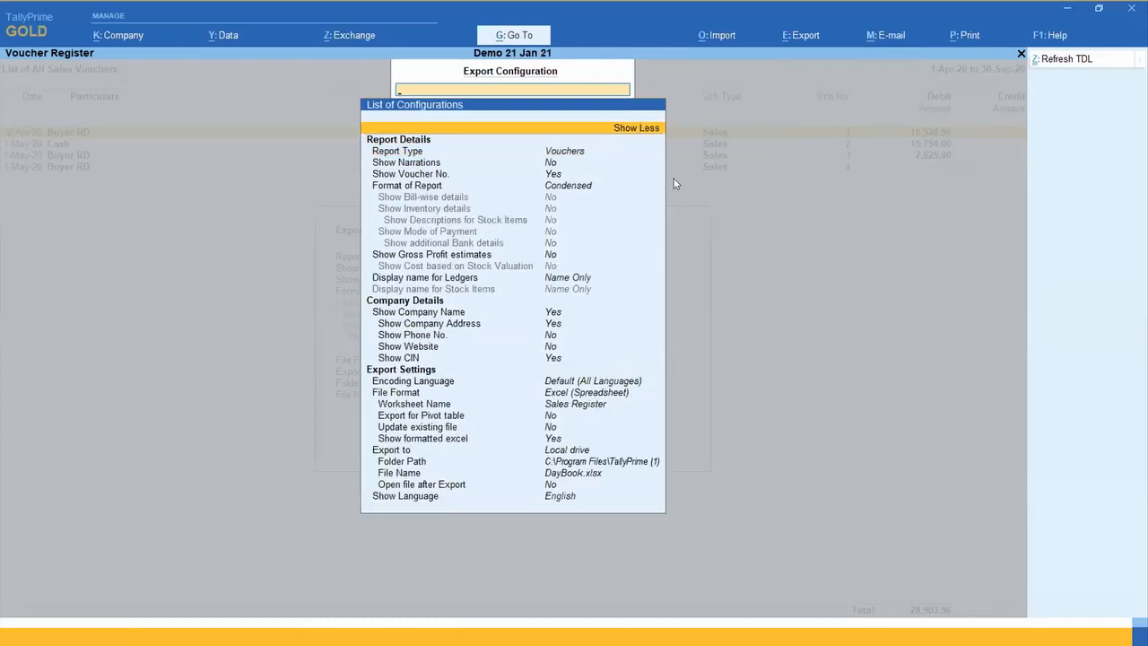
click(550, 419)
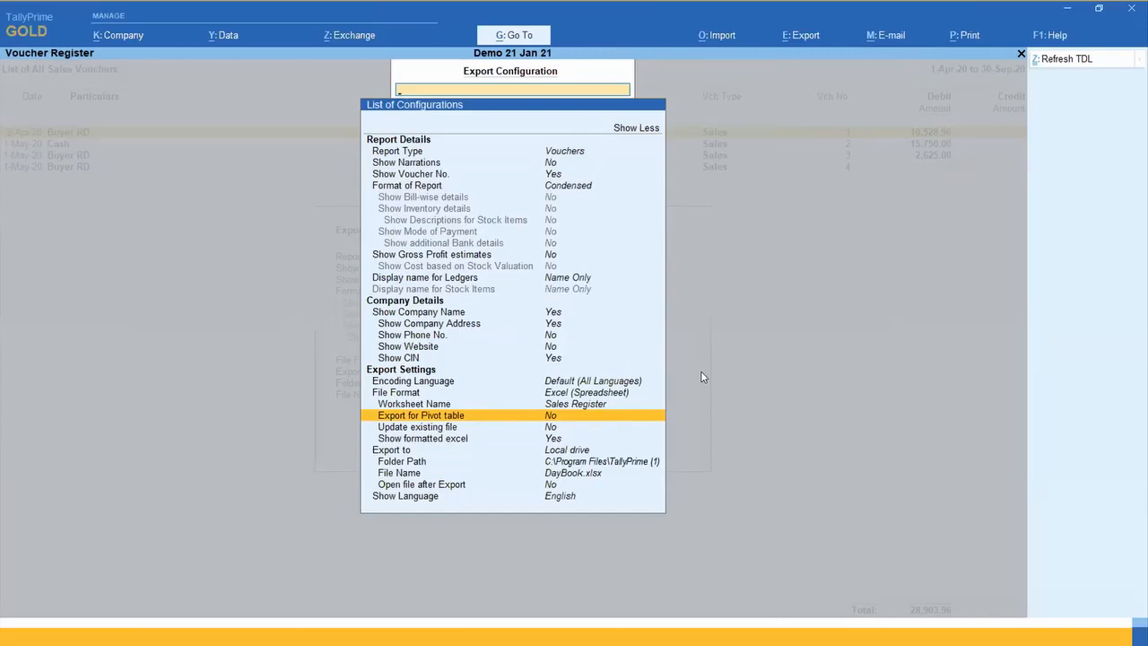
key(Return)
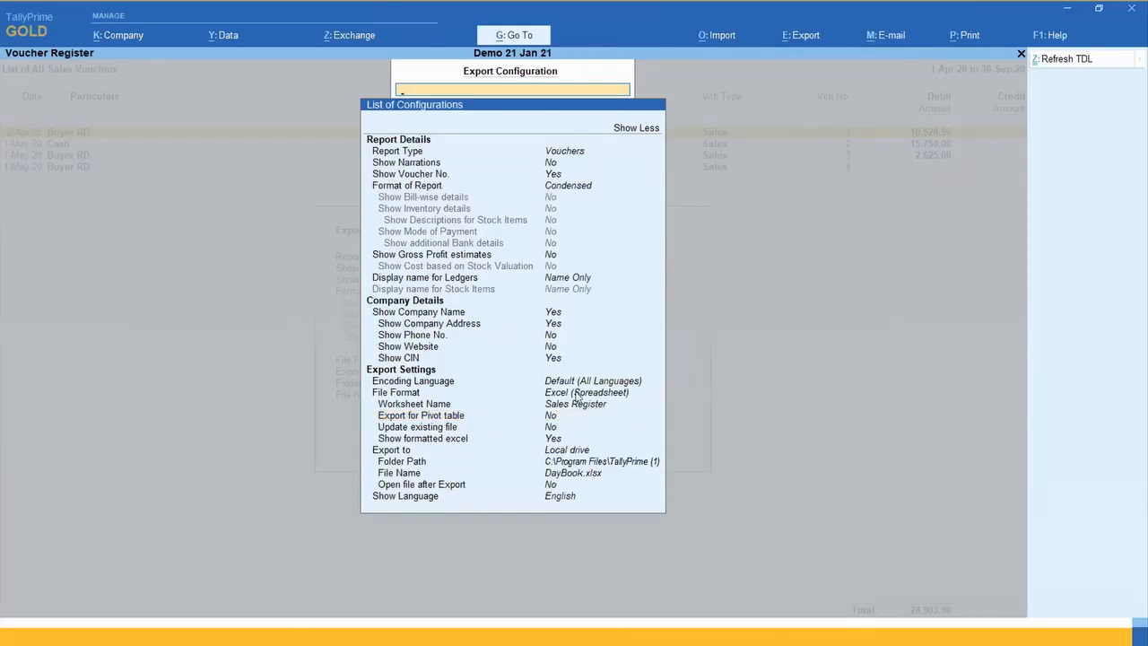
key(Return)
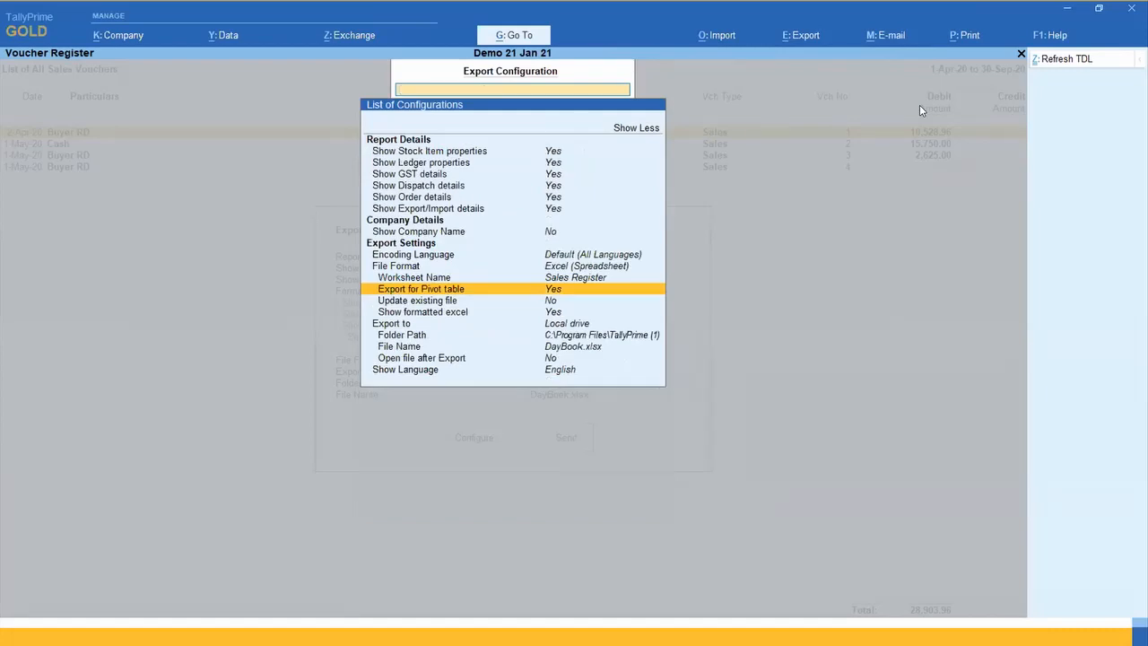
Step: Export the sales voucher list for the pivot table as DayBook.xlsx
key(Escape)
key(Right)
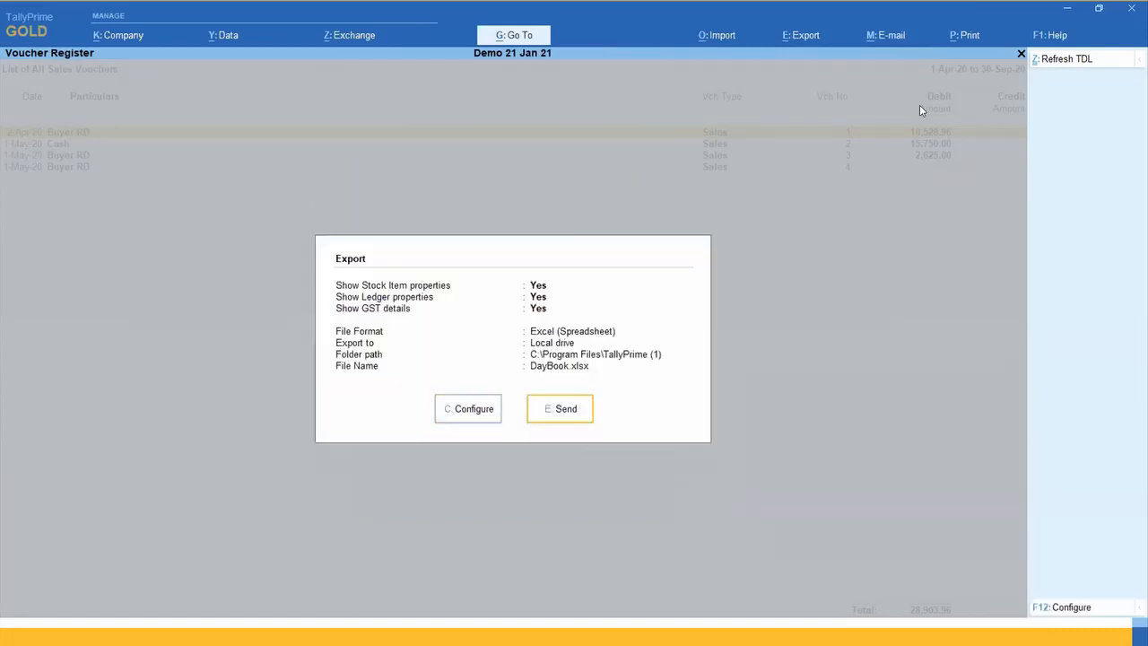
key(Return)
key(Return)
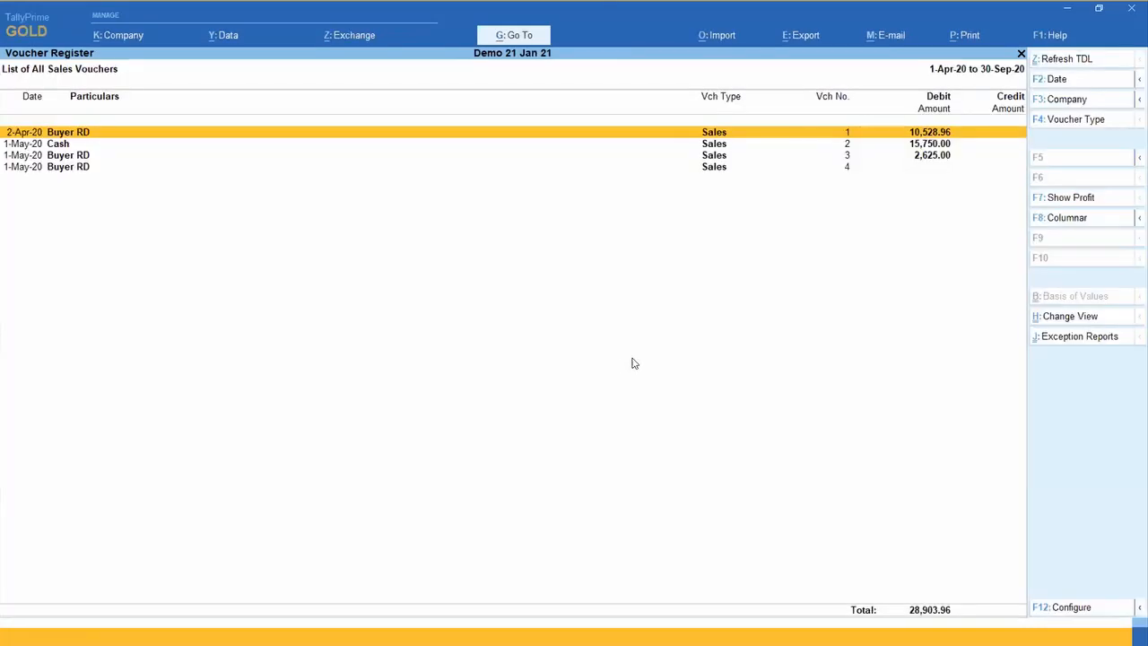
Step: Start another export of the current sales voucher list and set Export for Pivot table to Yes in its full configuration
key(alt+e)
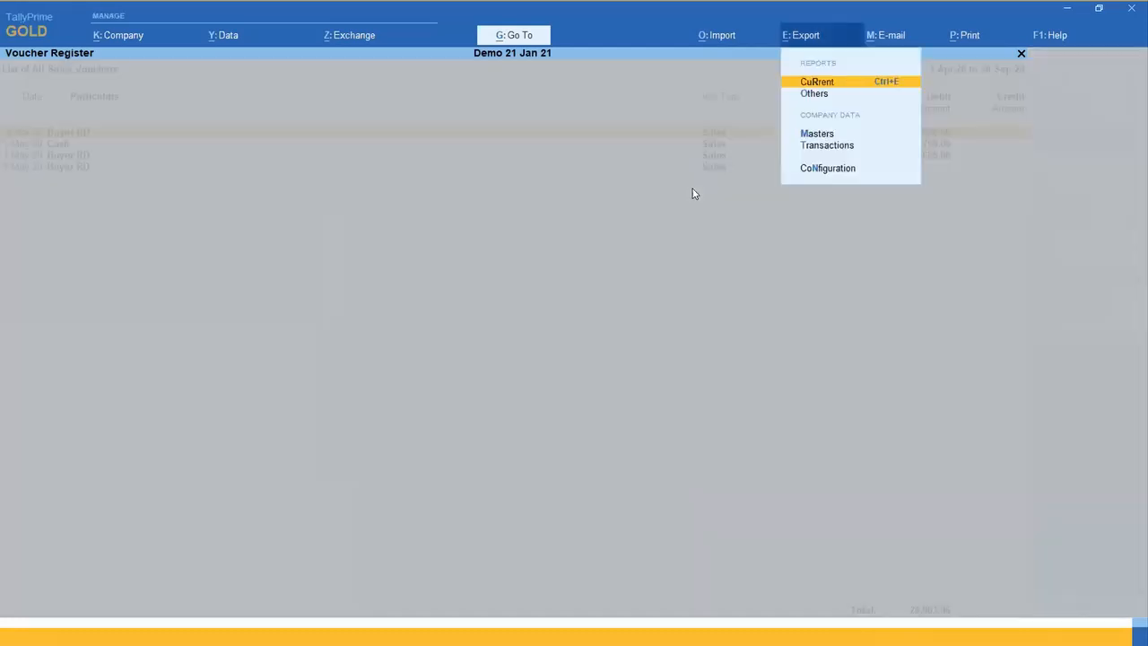
key(Return)
key(c)
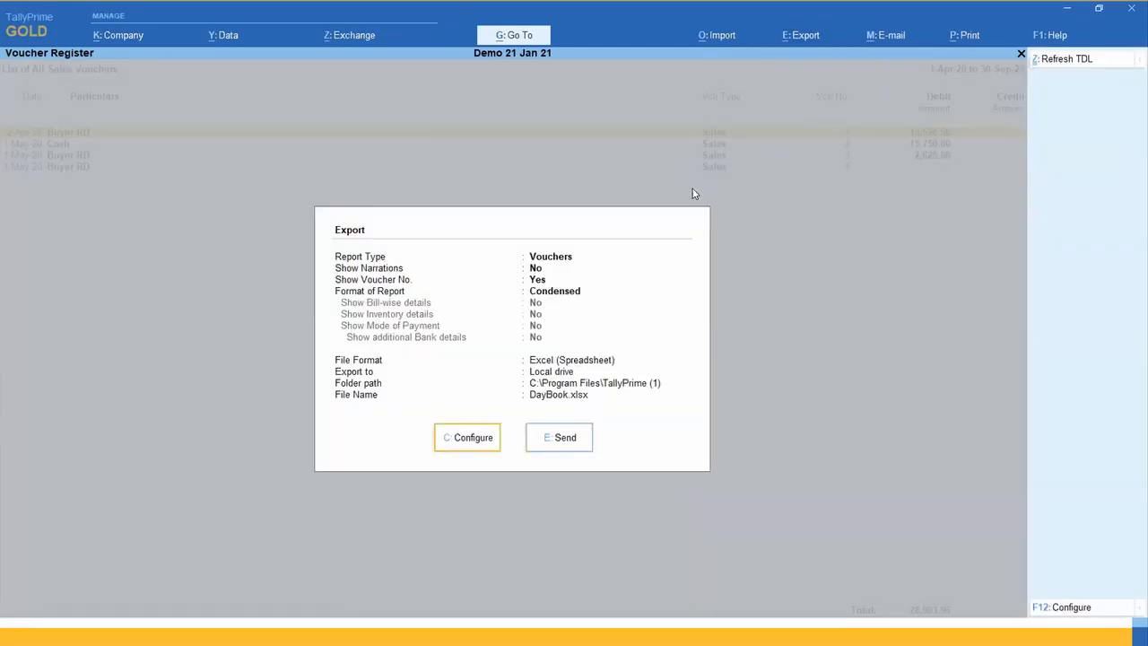
key(Up)
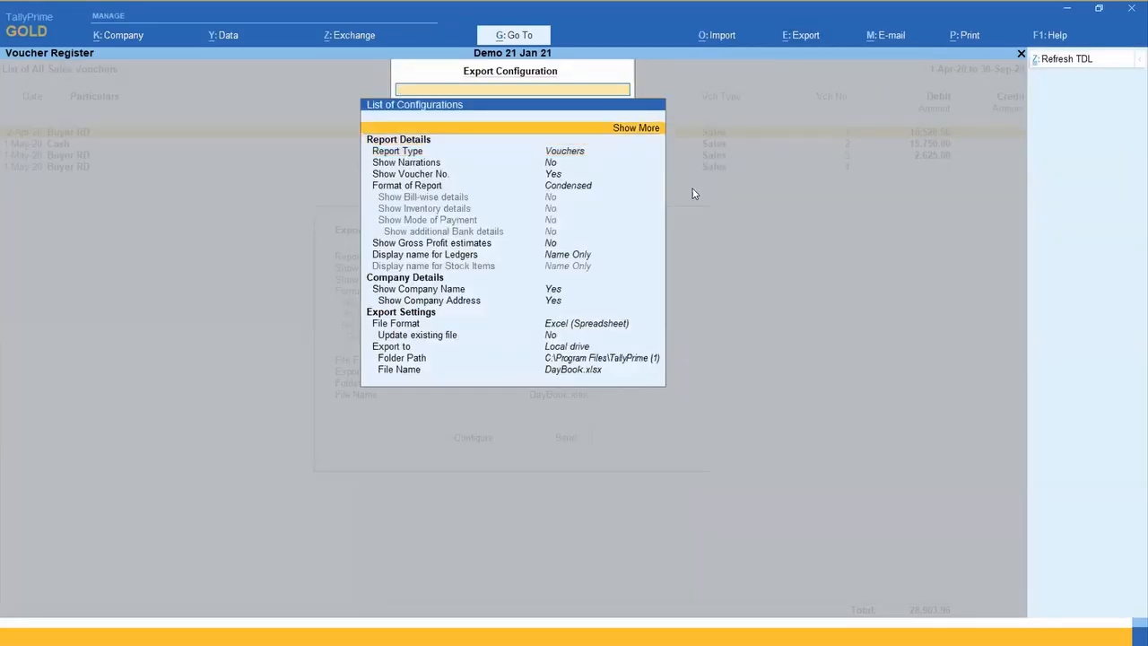
key(Return)
key(Down)
key(Down)
key(Down)
key(Down)
key(Down)
key(Down)
key(Down)
key(Down)
key(Down)
key(Down)
key(Down)
key(Down)
key(Down)
key(Down)
key(Down)
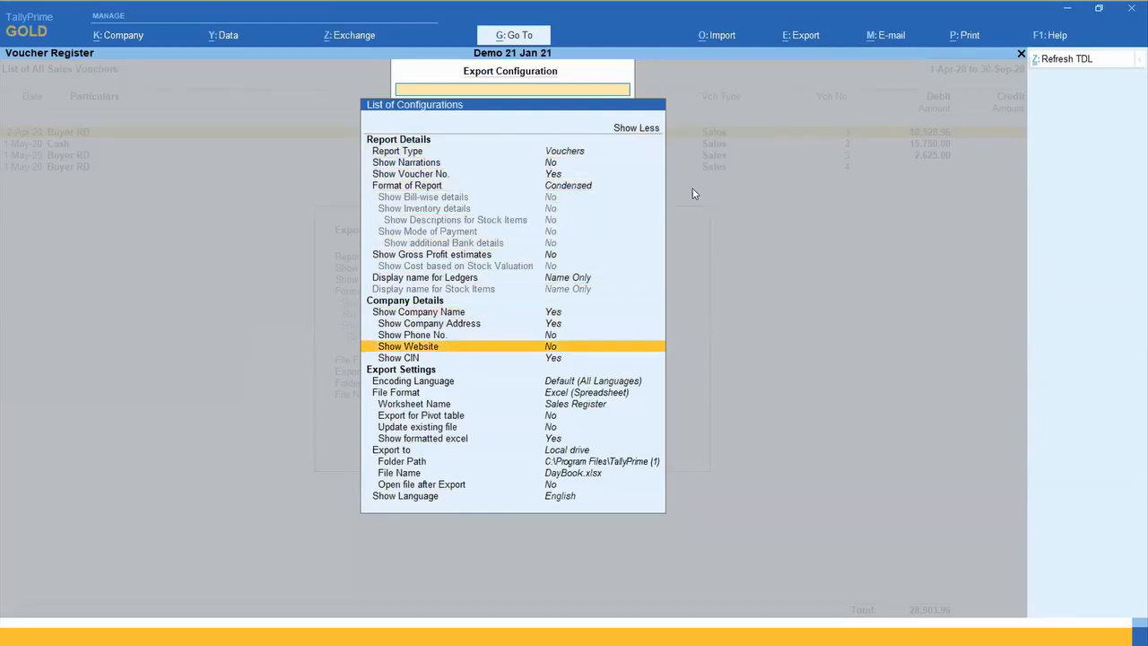
key(Return)
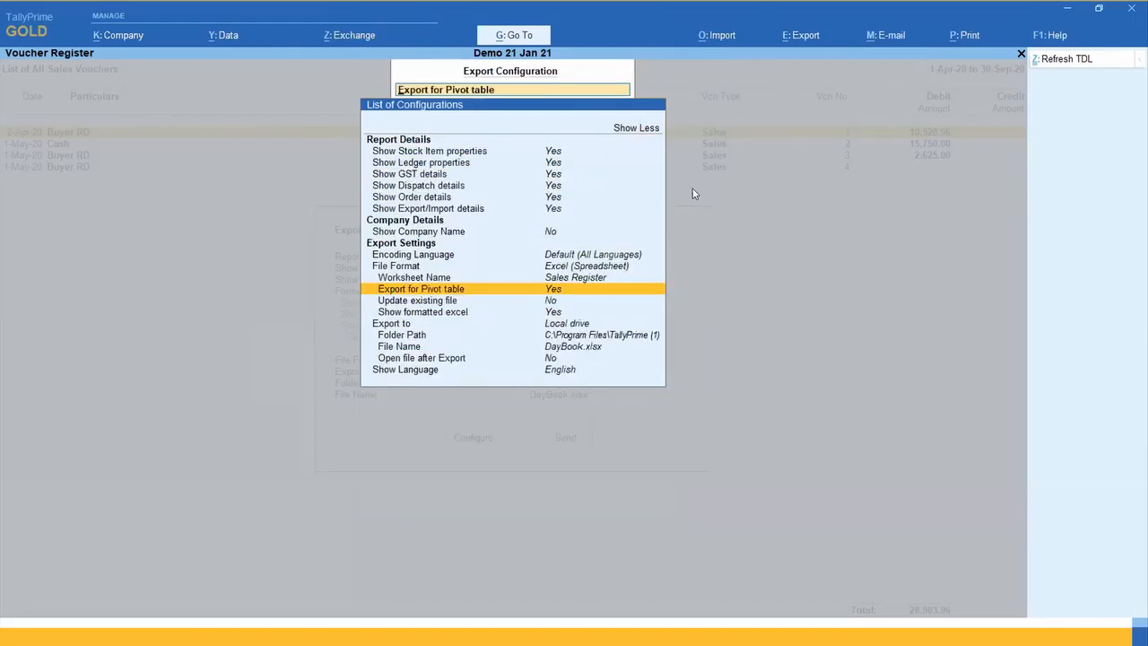
Step: Set Update existing file to Yes and send the sales voucher export to DayBook.xlsx
key(Down)
key(Return)
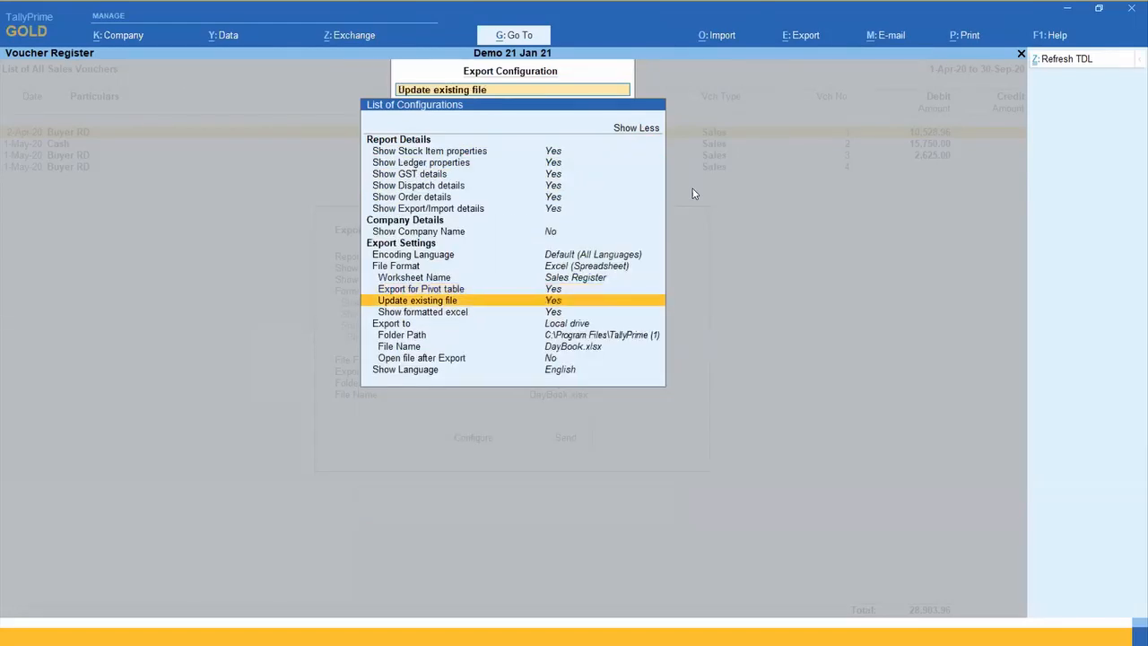
key(Down)
key(Down)
key(Down)
key(Escape)
key(Escape)
key(e)
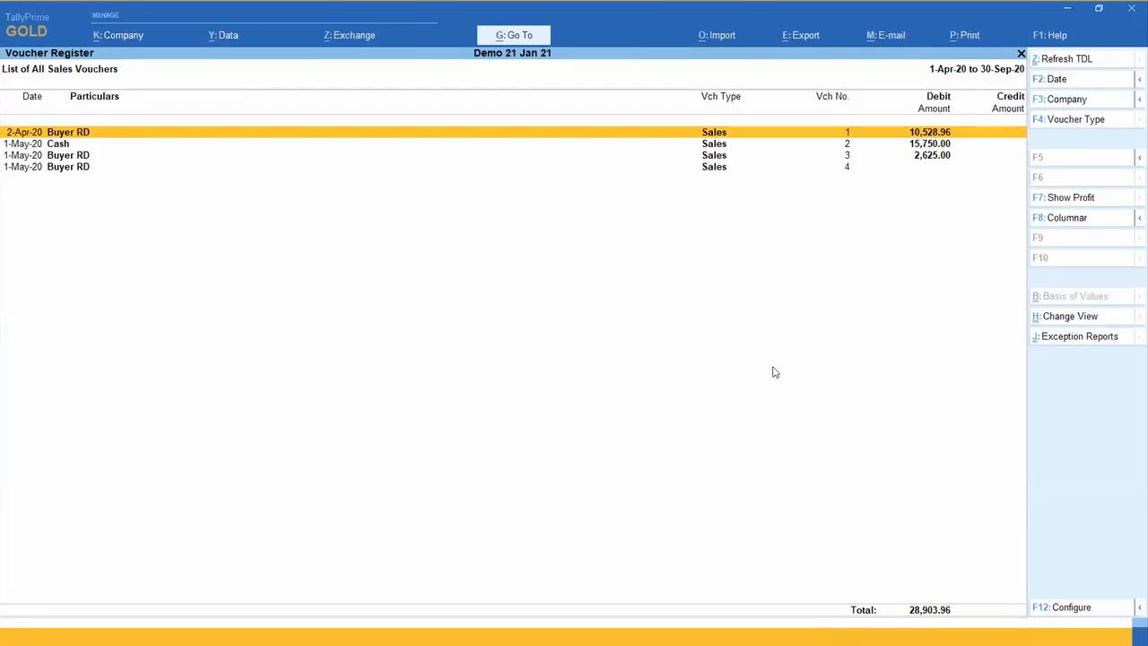
Step: Open the folder d:\tally in File Explorer and sort its files by date modified
key(super+r)
text(d:	ally)
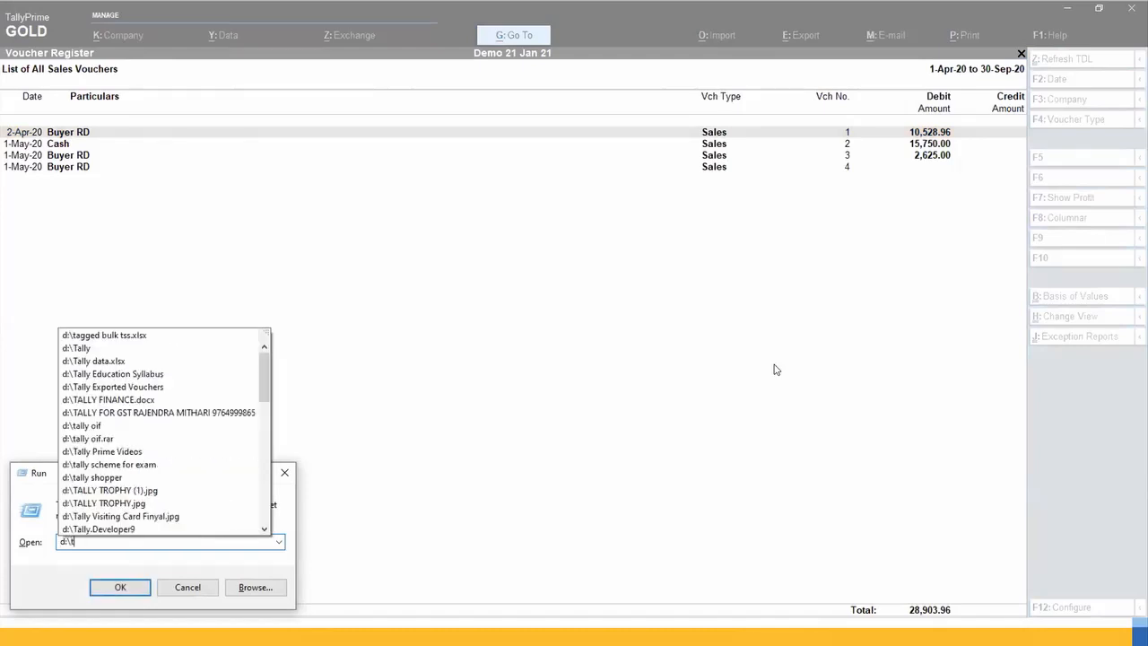
key(Return)
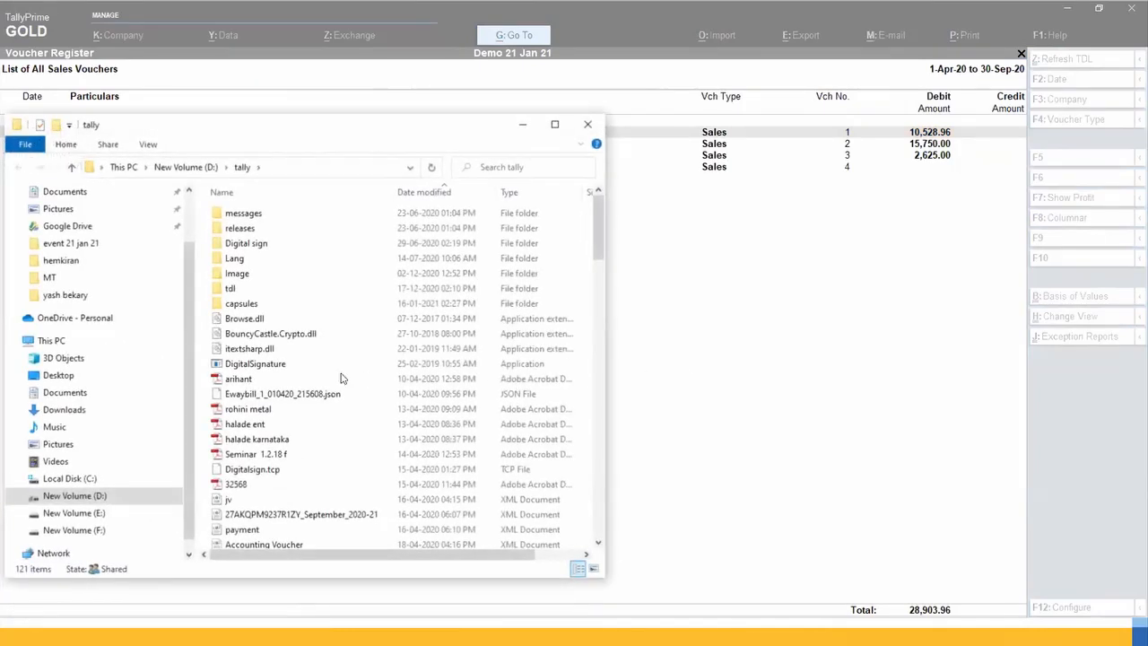
click(420, 191)
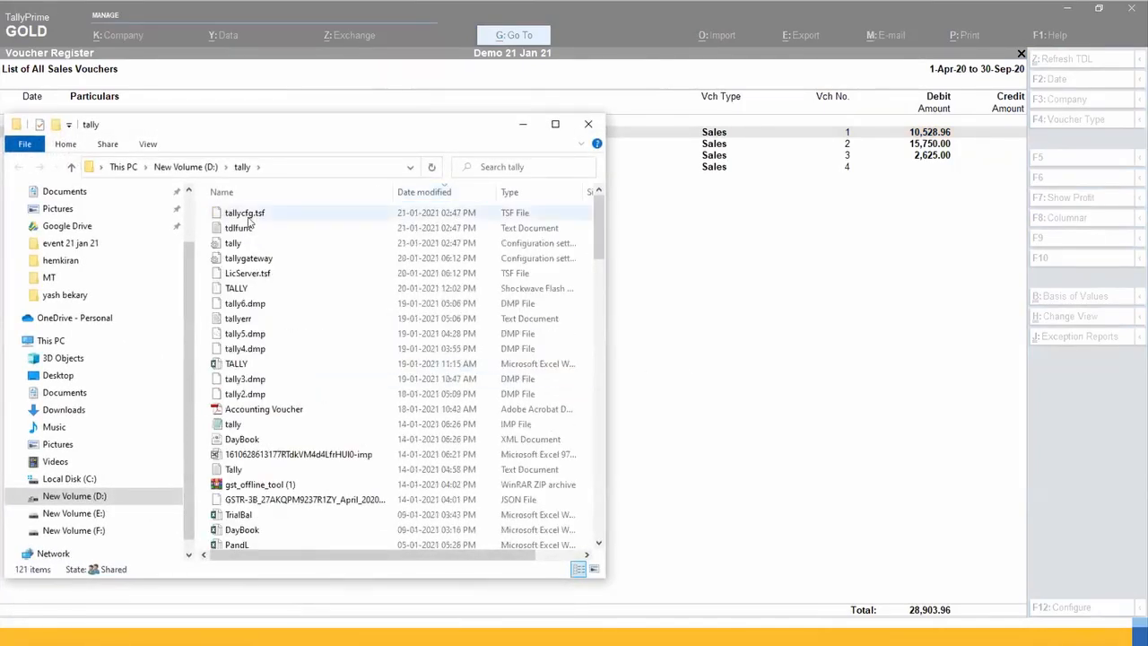
Step: Switch back to TallyPrime and export the current sales voucher list in Condensed format as DayBook.xlsx
click(668, 231)
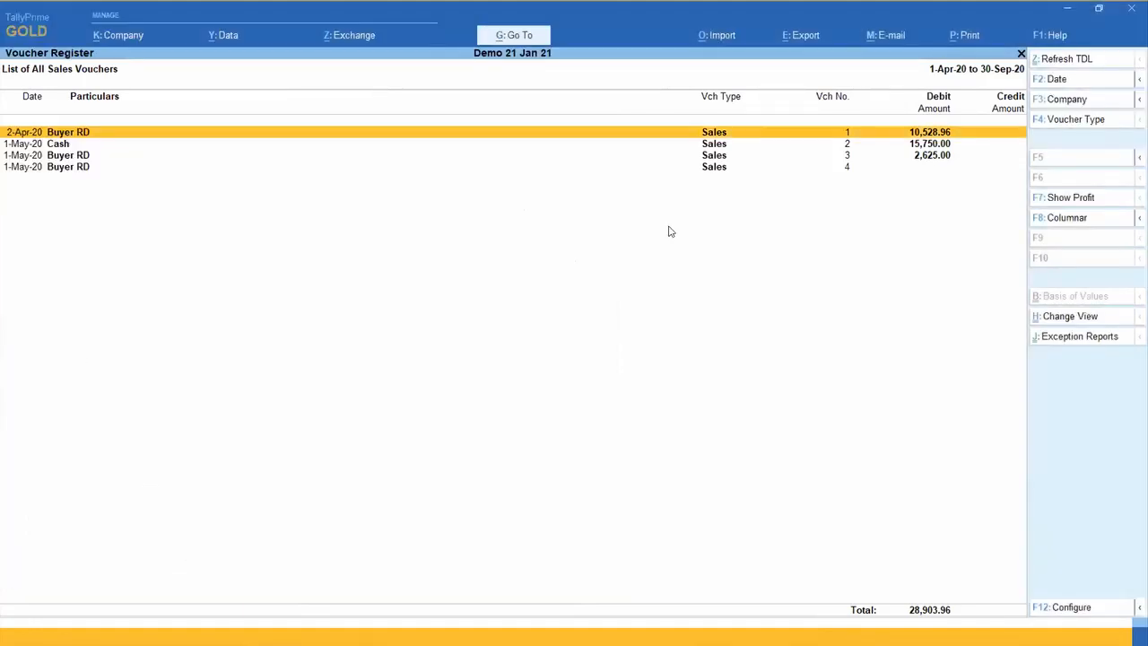
key(alt+e)
key(Return)
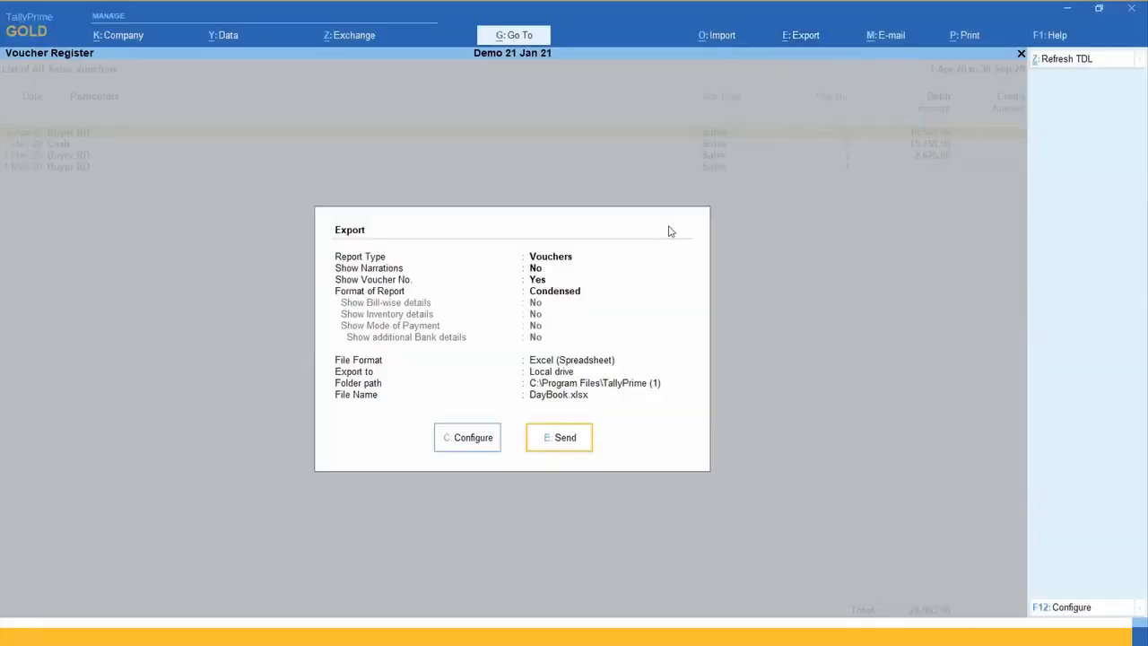
key(Left)
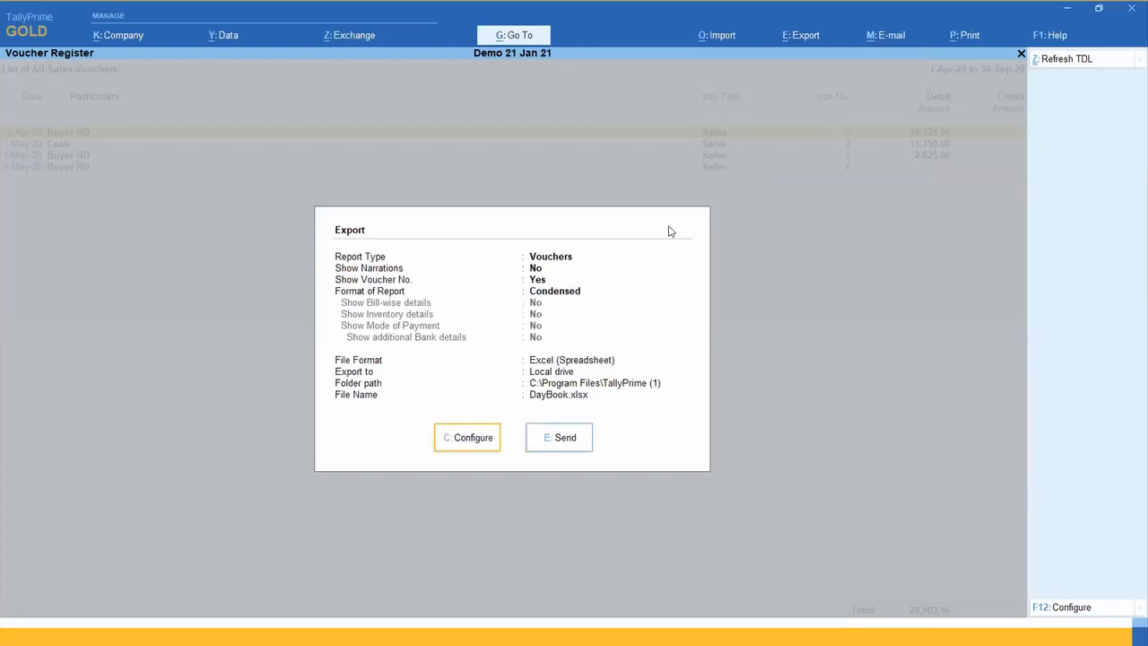
key(Right)
key(Return)
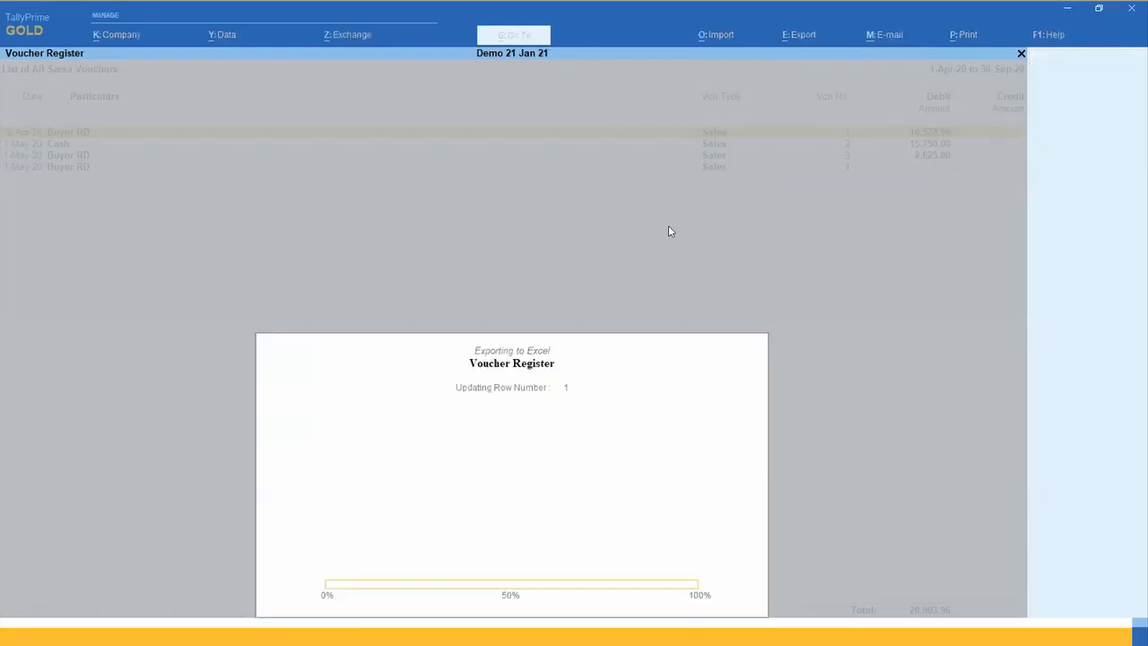
Step: Start another export of the current sales voucher list, show all configuration options and set Export for Pivot table to Yes
key(alt+e)
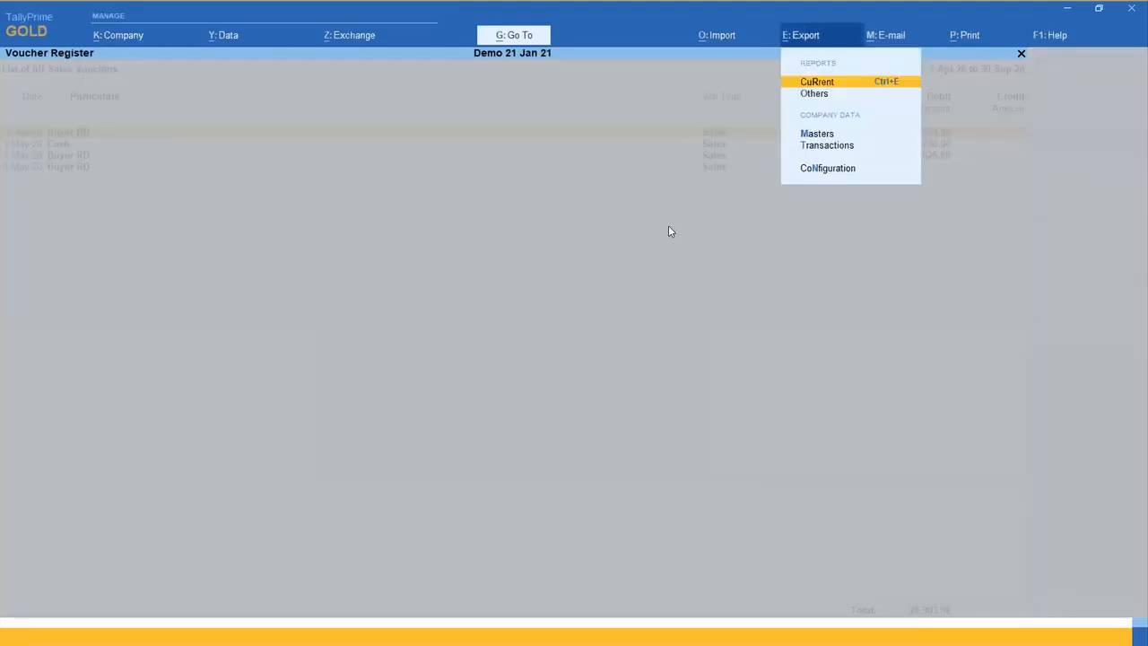
key(alt+Tab)
key(Escape)
key(Return)
key(Left)
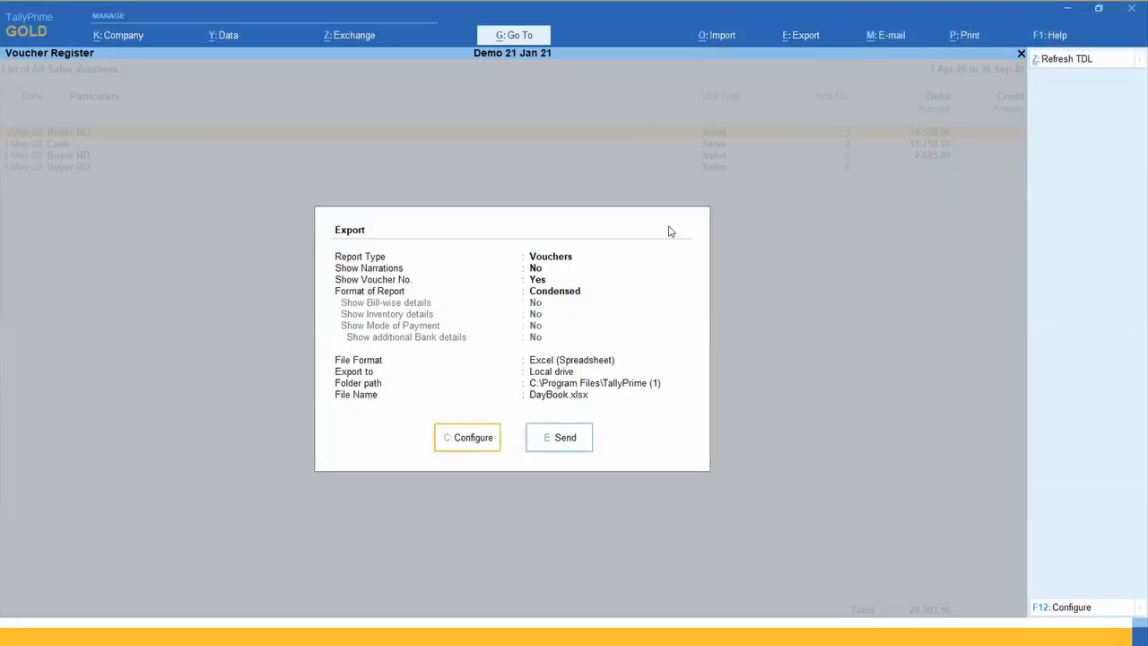
key(Return)
key(Up)
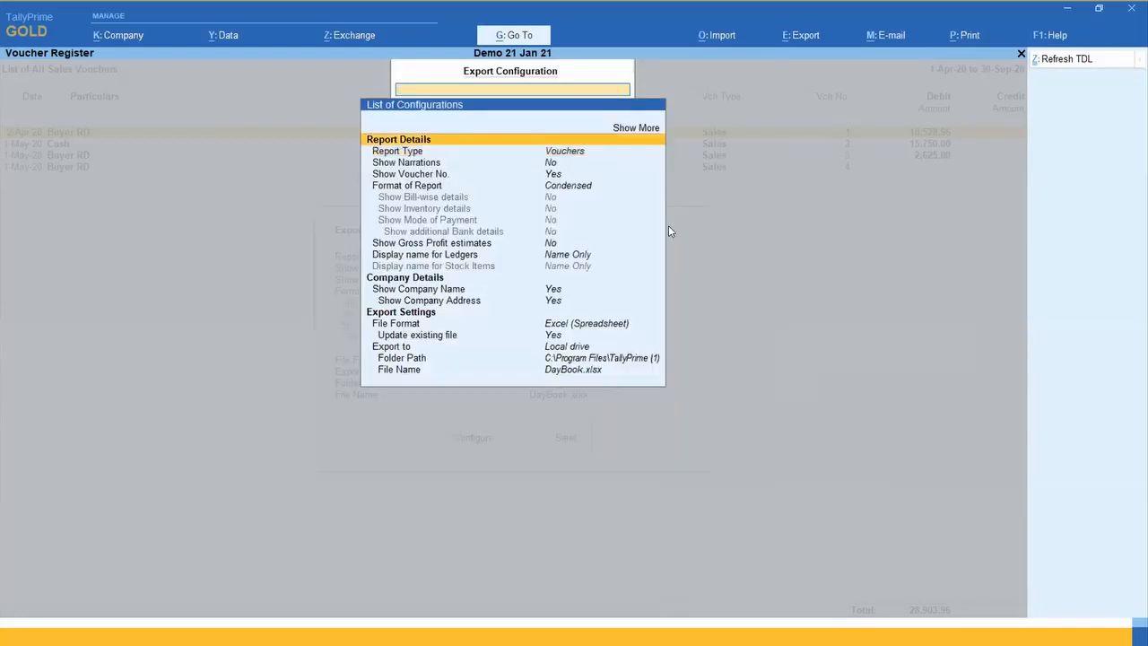
key(Return)
key(Down)
key(Down)
key(Down)
key(Down)
key(Down)
key(Down)
key(Down)
key(Down)
key(Down)
key(Down)
key(Down)
key(Down)
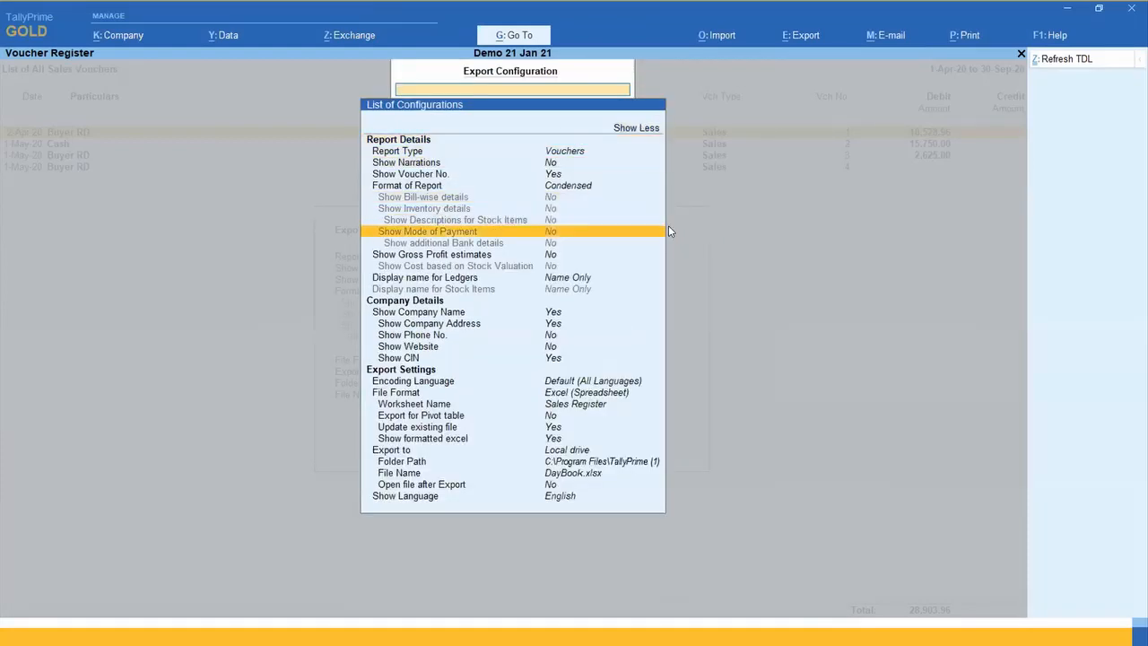
key(Down)
key(Down)
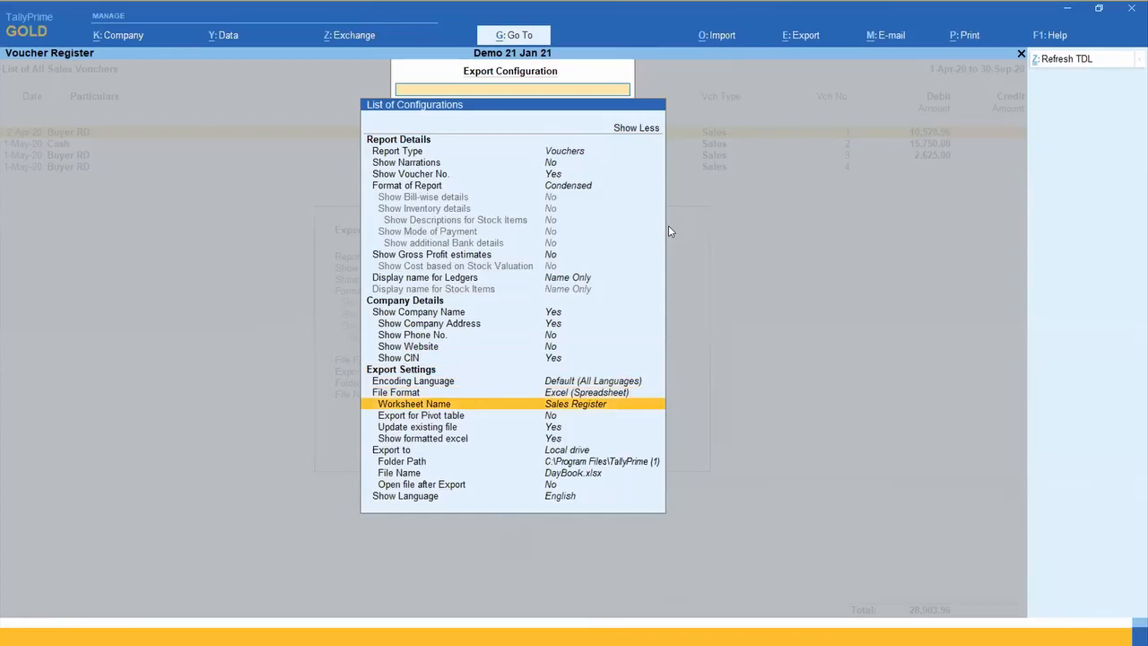
key(Return)
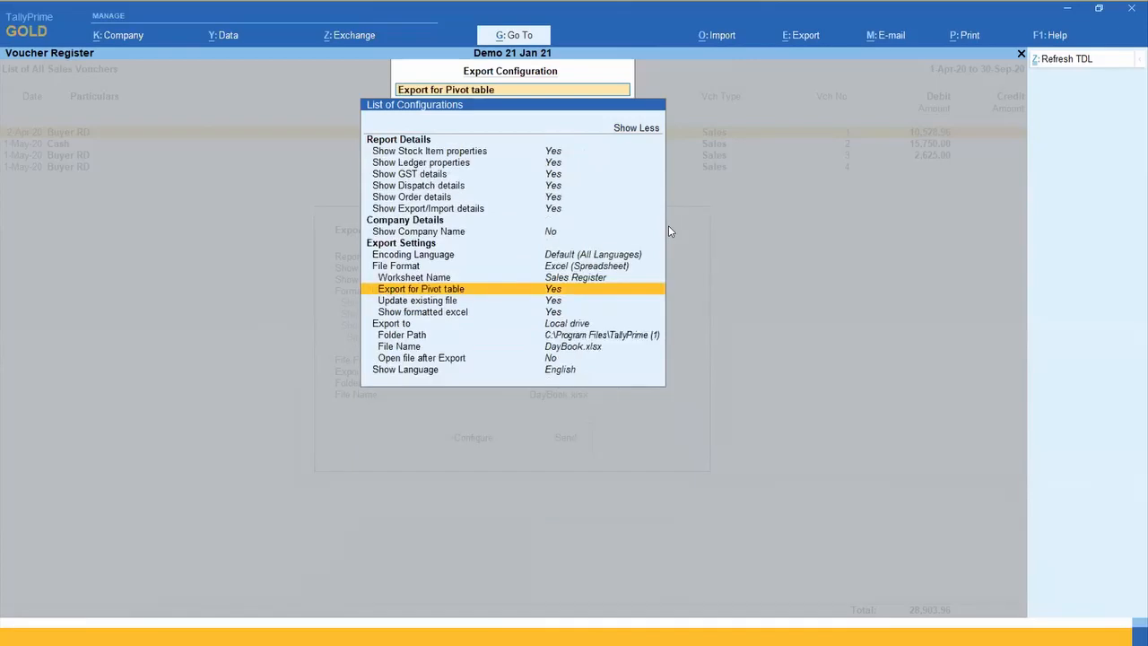
Step: Set Open file after Export to Yes and send the pivot export to DayBook.xlsx
key(Down)
key(Down)
key(Down)
key(Down)
key(Down)
key(Down)
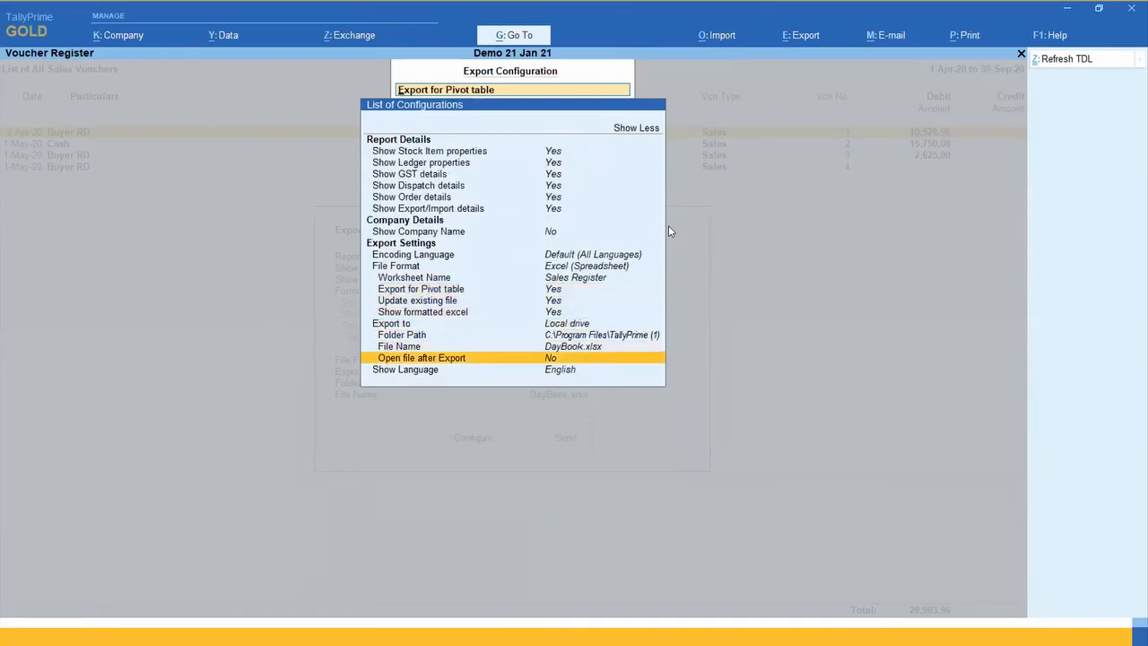
key(Return)
key(Escape)
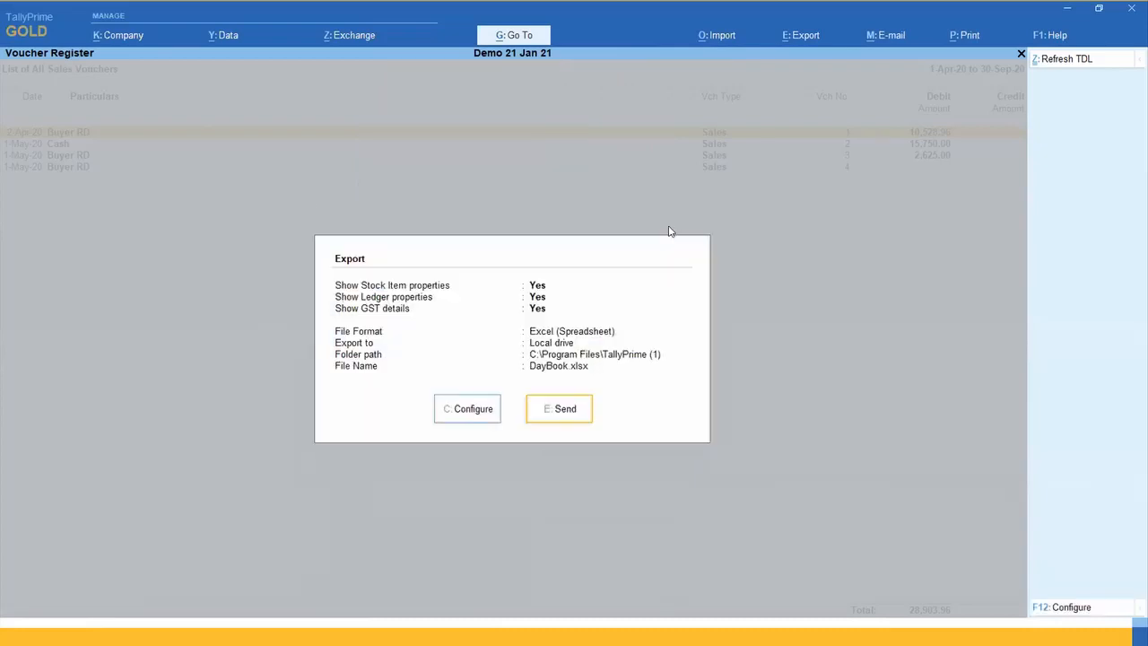
key(e)
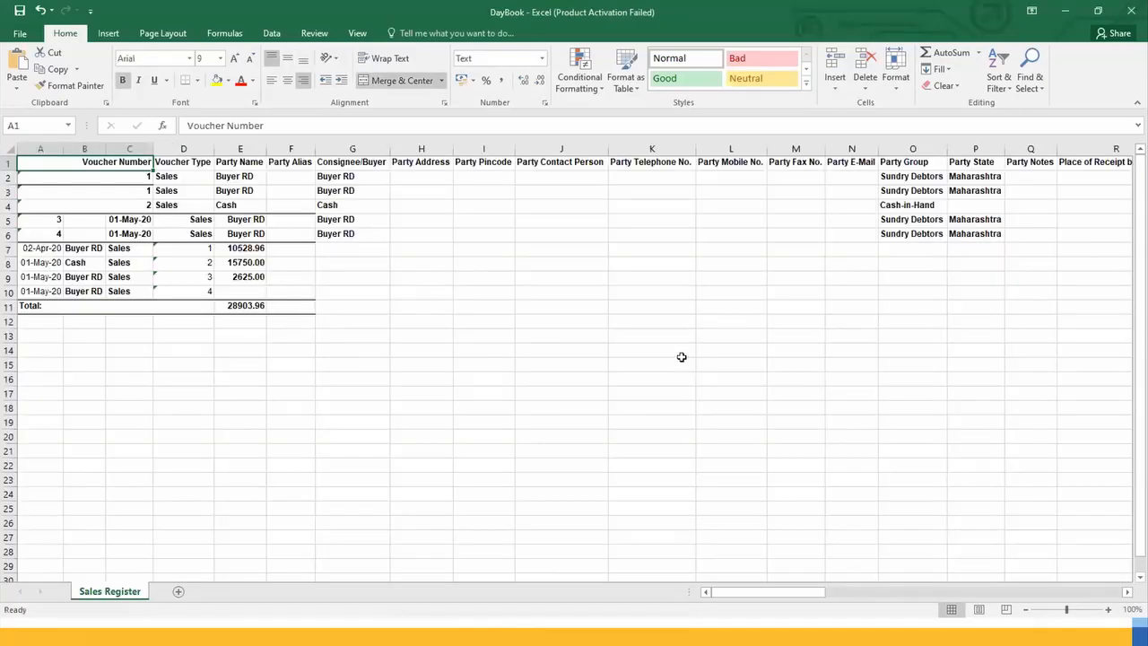
Step: Examine the exported DayBook sheet's column headings from Party Name across to Item Category
click(325, 192)
key(Left)
key(Left)
key(Up)
key(Up)
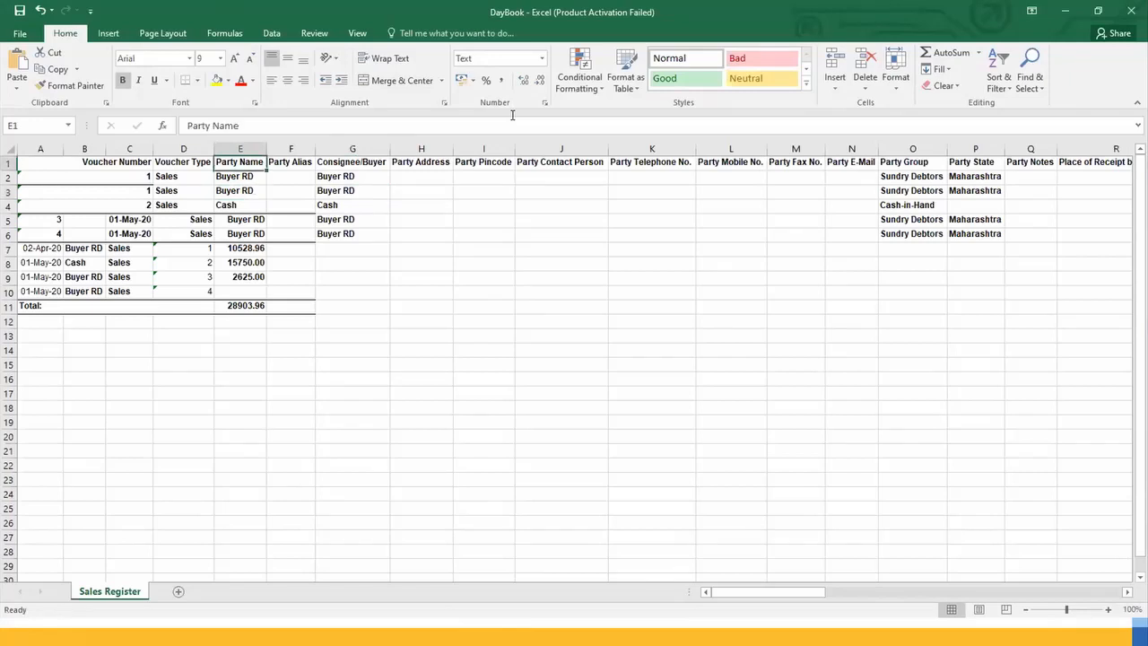
key(Right)
key(Right)
key(Right)
key(Right)
key(Right)
key(Right)
key(Right)
key(Right)
key(Right)
key(Right)
key(Right)
key(Right)
key(Right)
key(Right)
key(Right)
key(Right)
key(Right)
key(Right)
key(Right)
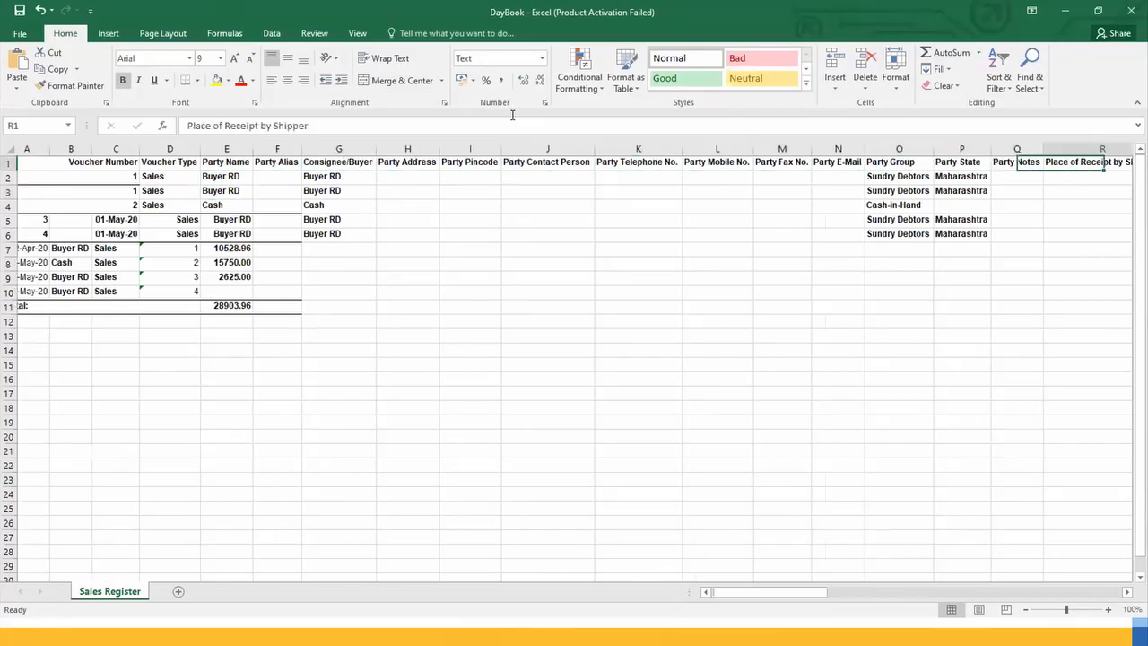
key(Right)
key(Right)
key(Right)
key(Right)
key(Right)
key(Right)
key(Right)
key(Right)
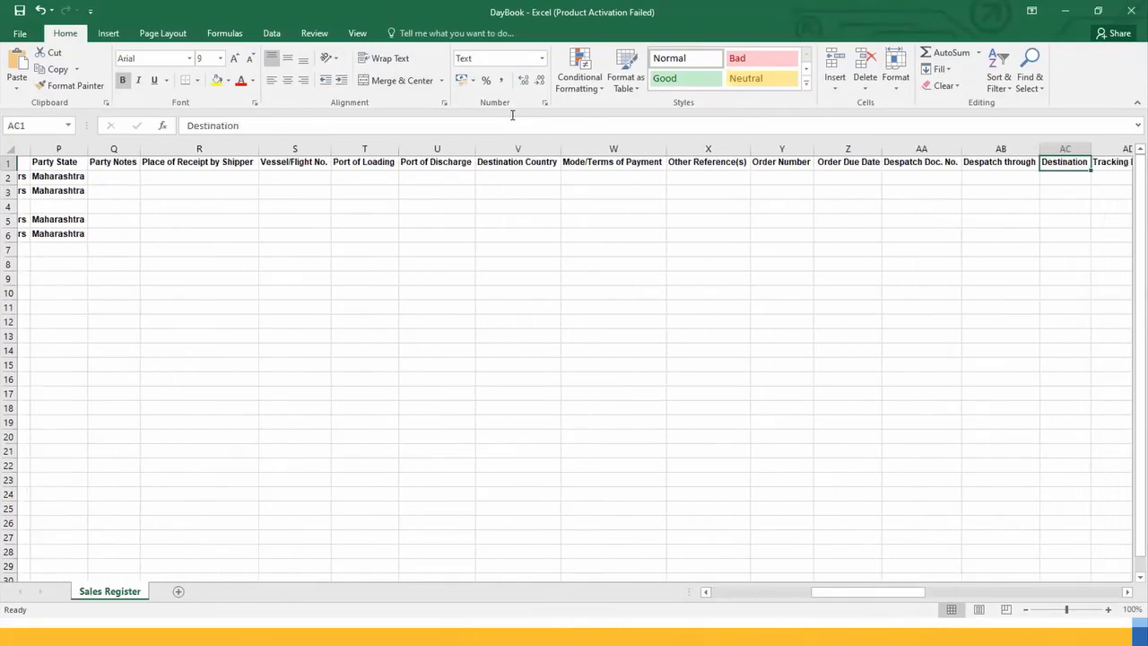
key(Right)
key(Right)
key(Right)
key(Right)
key(Right)
key(Right)
key(Right)
key(Right)
key(Right)
key(Right)
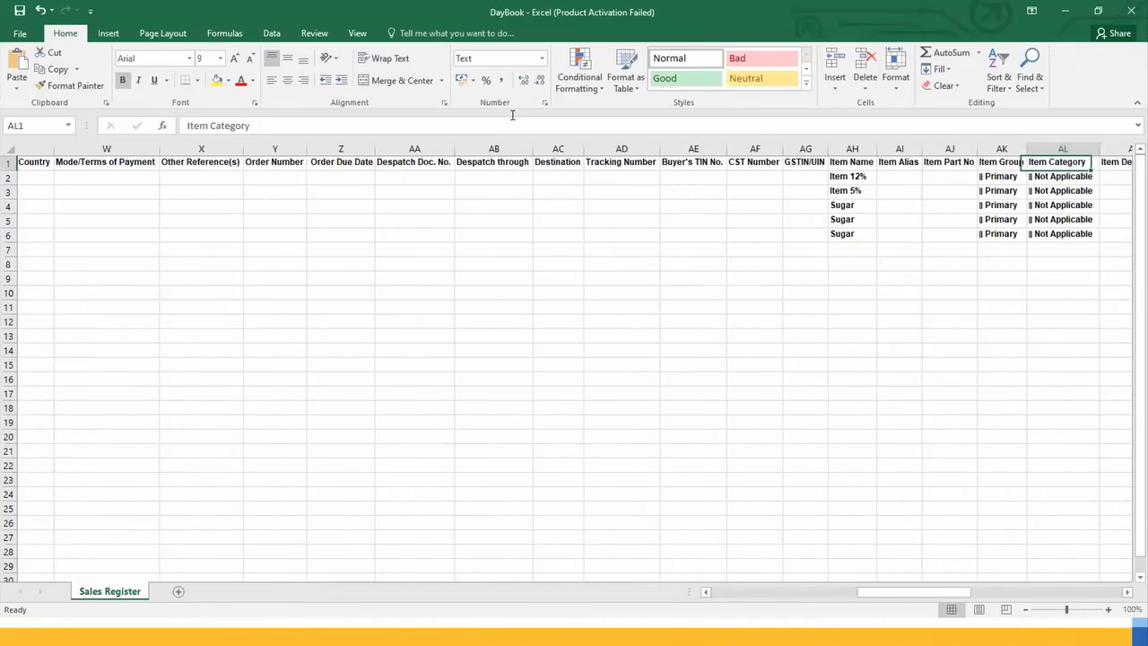
key(Left)
key(Left)
key(Left)
key(Left)
key(Left)
key(Left)
key(Left)
key(Left)
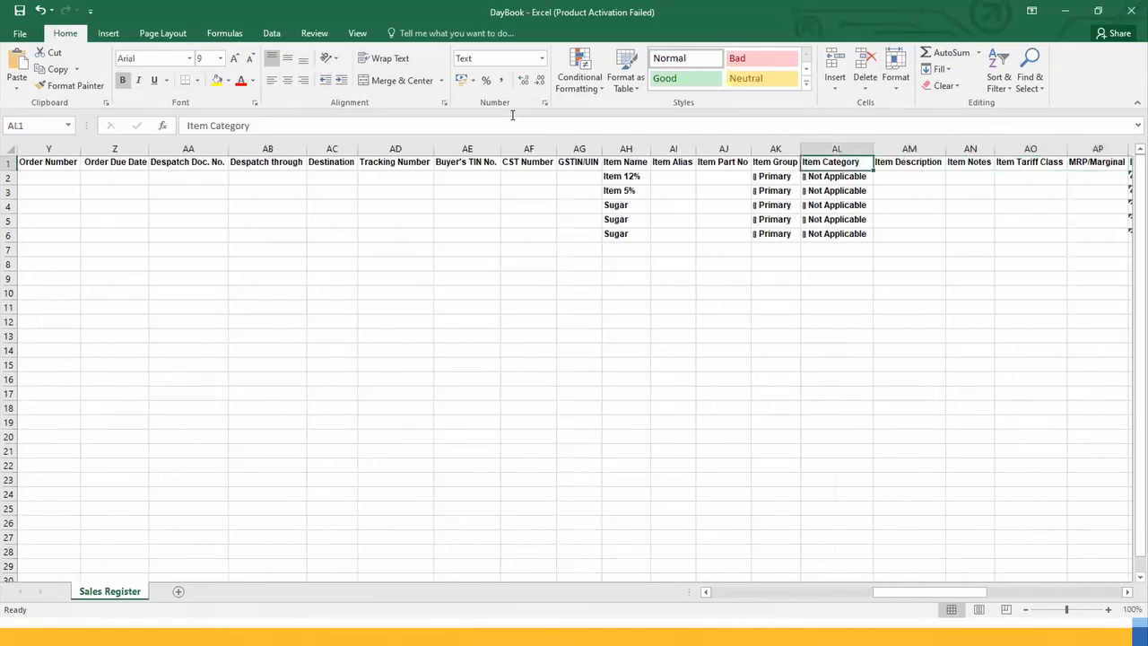
Step: Examine the first item row from the item columns through Item HSN and GST rate to the Billed Quantity column
key(Down)
key(Right)
key(Right)
key(Right)
key(Right)
key(Right)
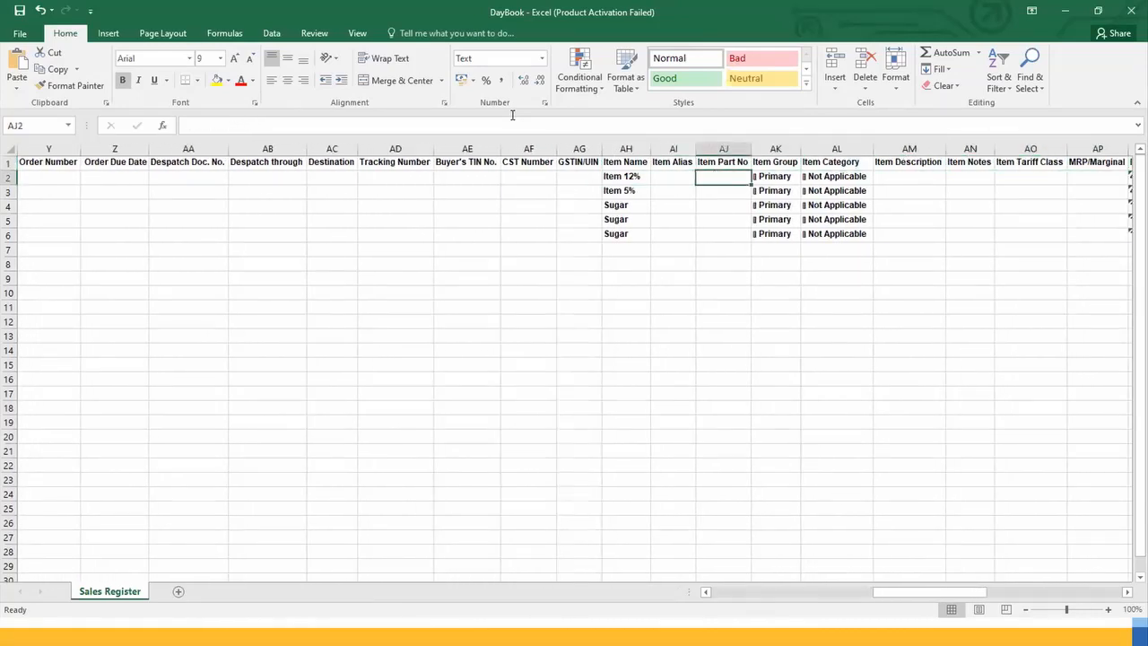
key(Right)
key(Right)
key(Right)
key(Right)
key(Right)
key(Right)
key(Right)
key(Right)
key(Right)
key(Right)
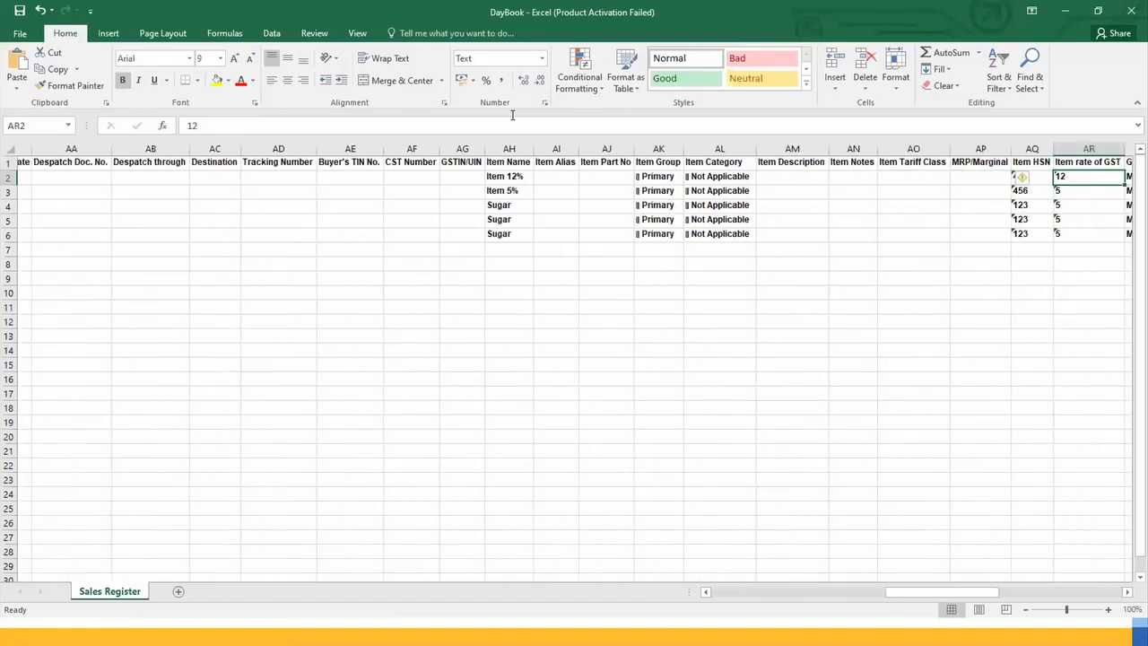
key(Left)
key(Left)
key(Left)
key(Left)
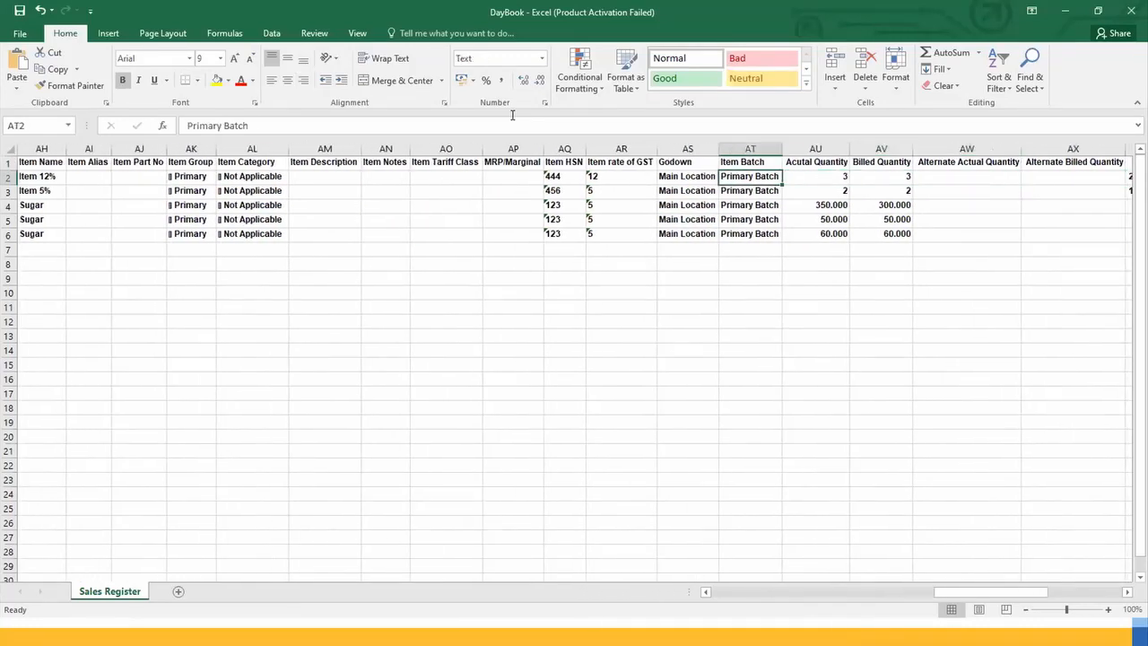
key(Right)
key(Right)
key(Right)
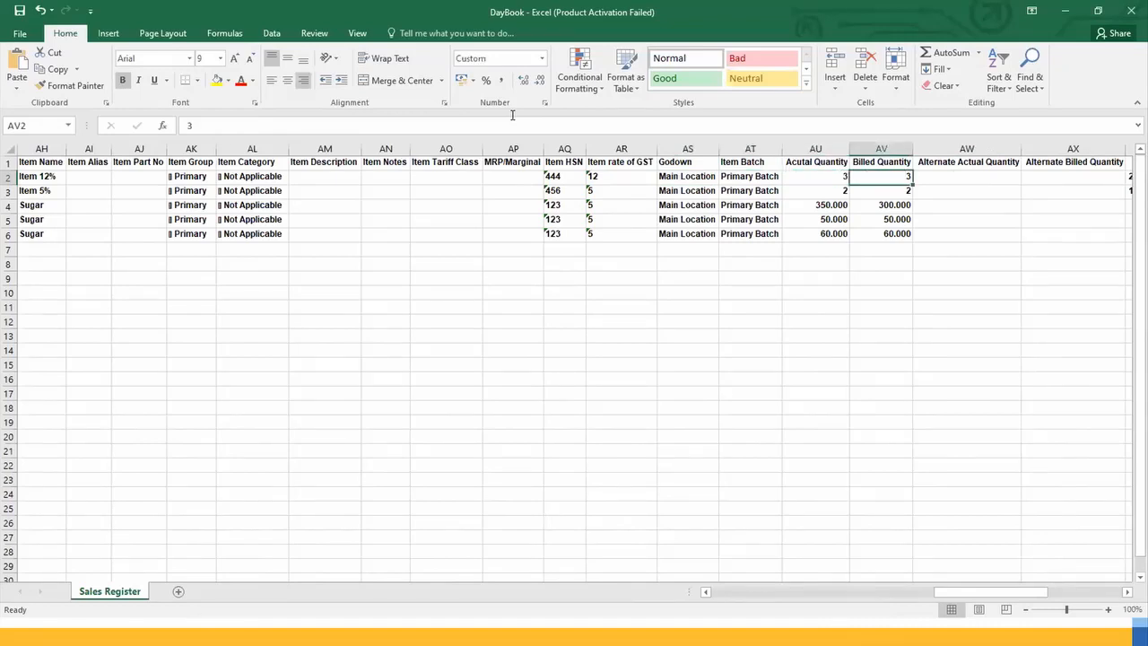
Step: Compare the actual and billed quantities of the Sugar rows by selecting cells AU4:AV6
key(Left)
key(Down)
key(Down)
key(Down)
key(Up)
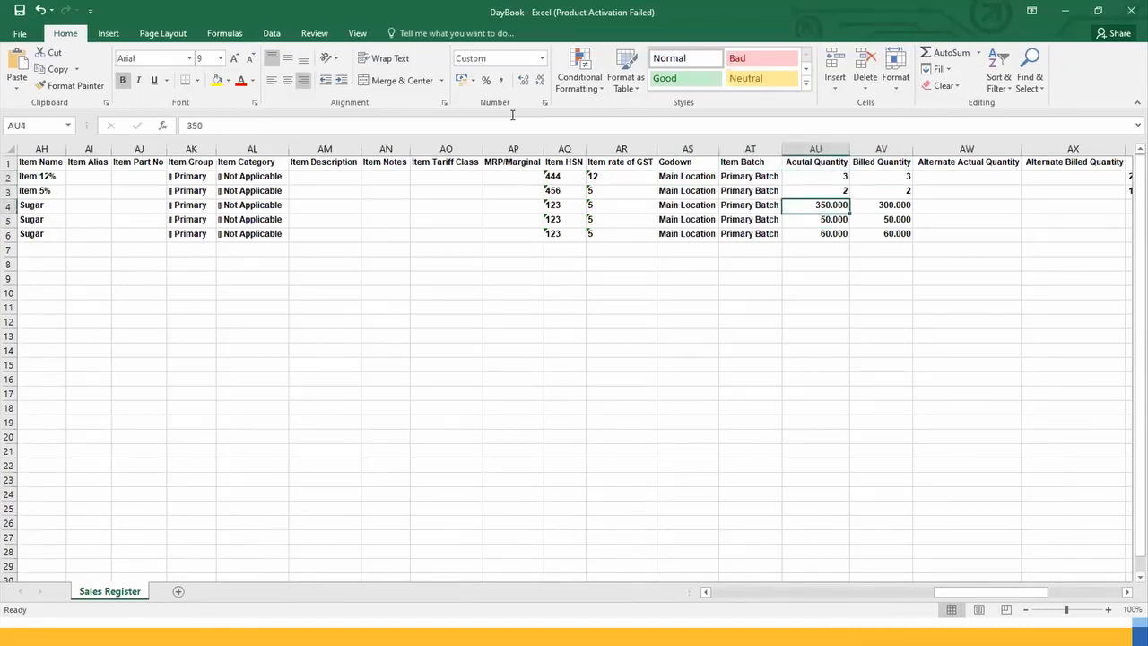
click(805, 288)
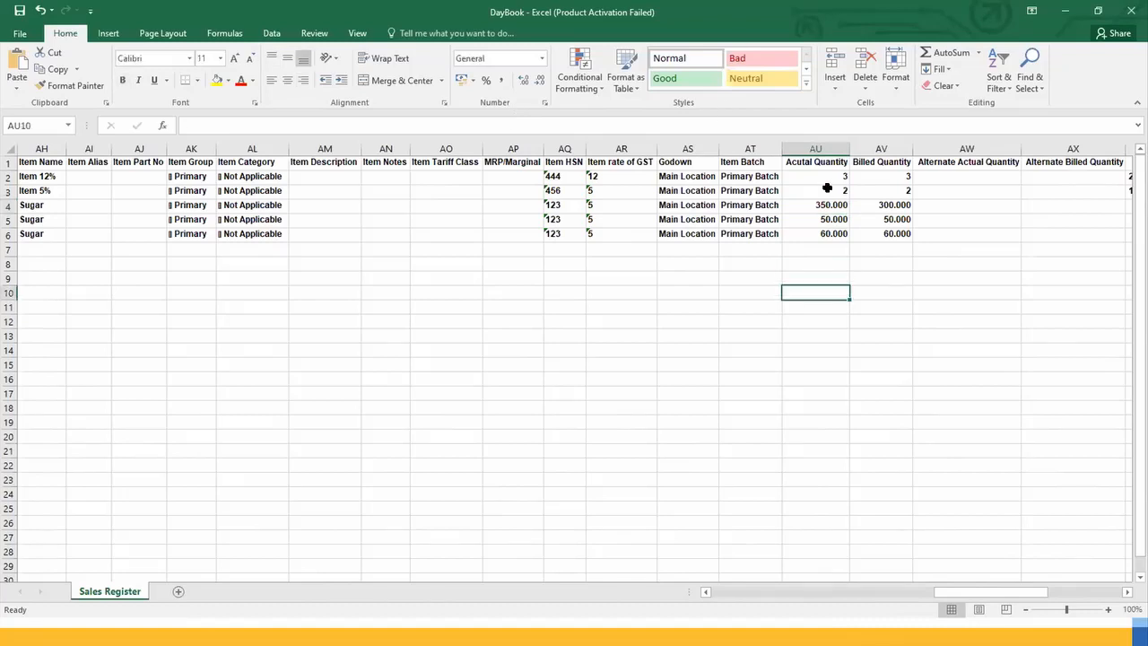
click(834, 205)
drag(872, 205, 891, 231)
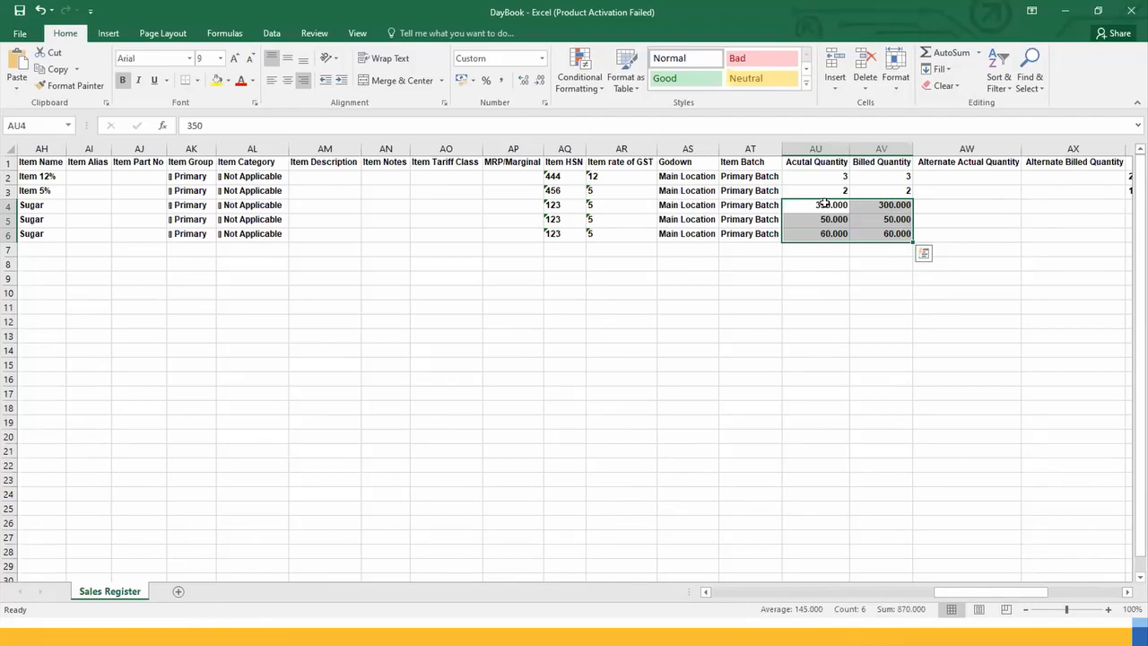
click(949, 207)
text(+)
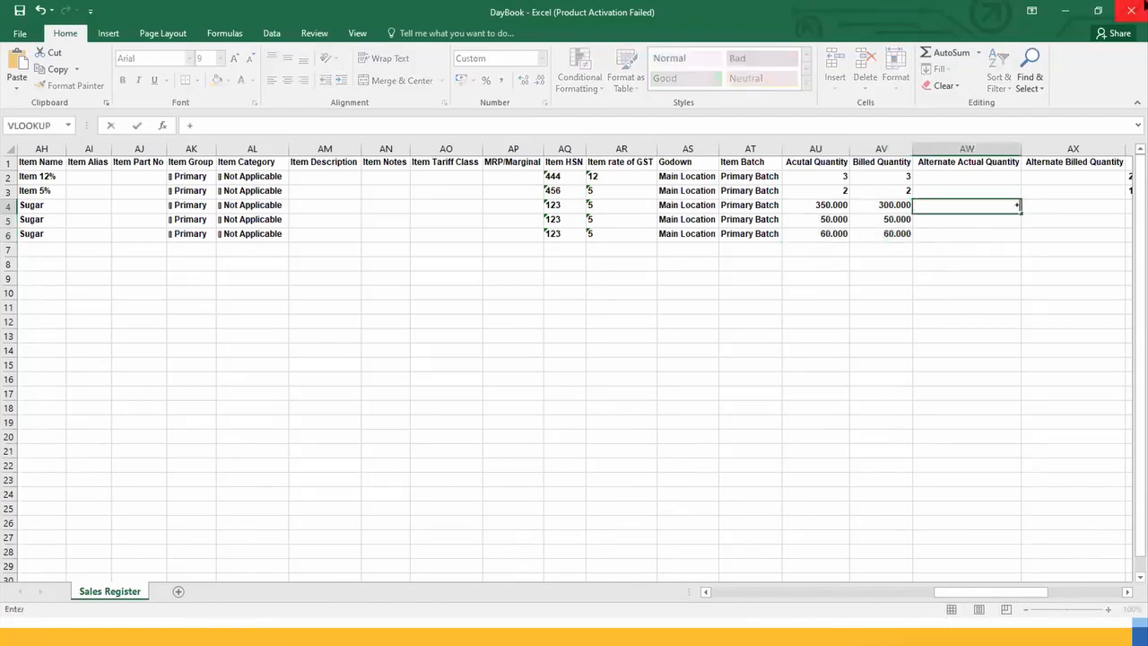
key(Left)
key(Left)
text(*)
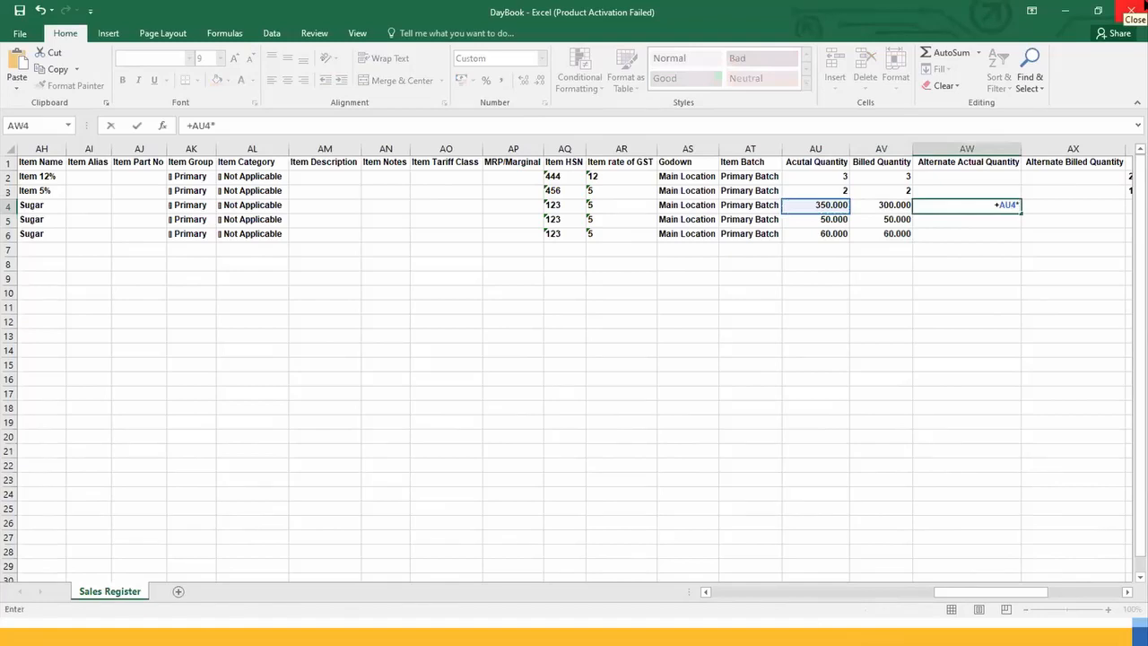
key(BackSpace)
key(BackSpace)
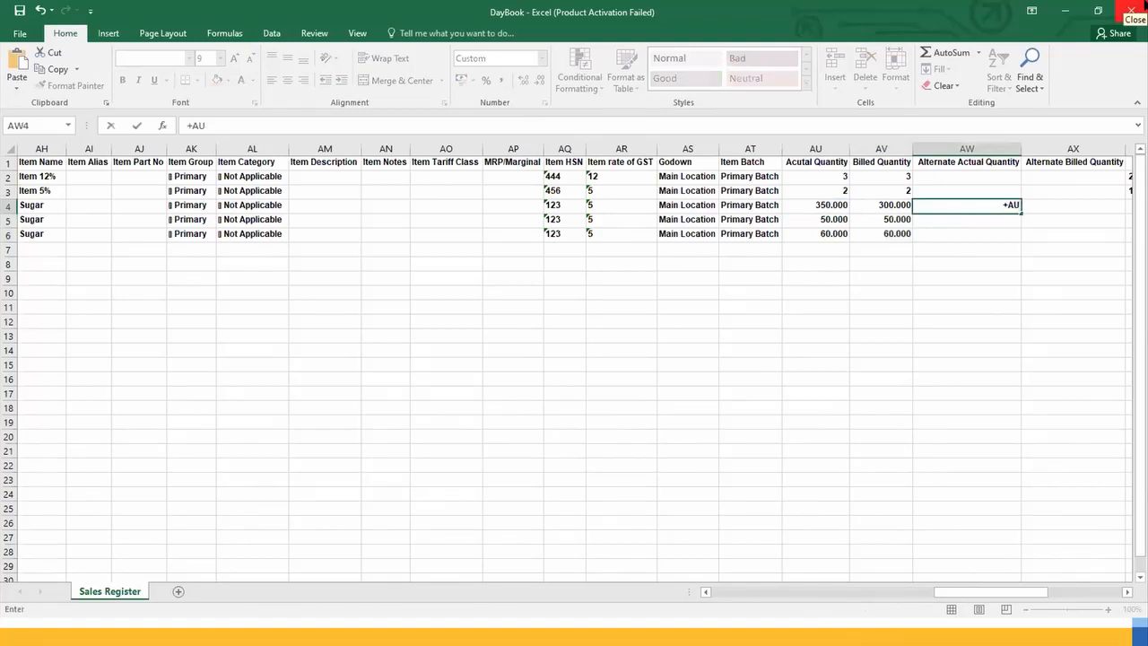
key(Escape)
Step: Enter the formula +AU4-AV4 in cell AW4 to calculate the first Sugar row's free quantity
text(+)
key(Left)
key(Left)
text(-)
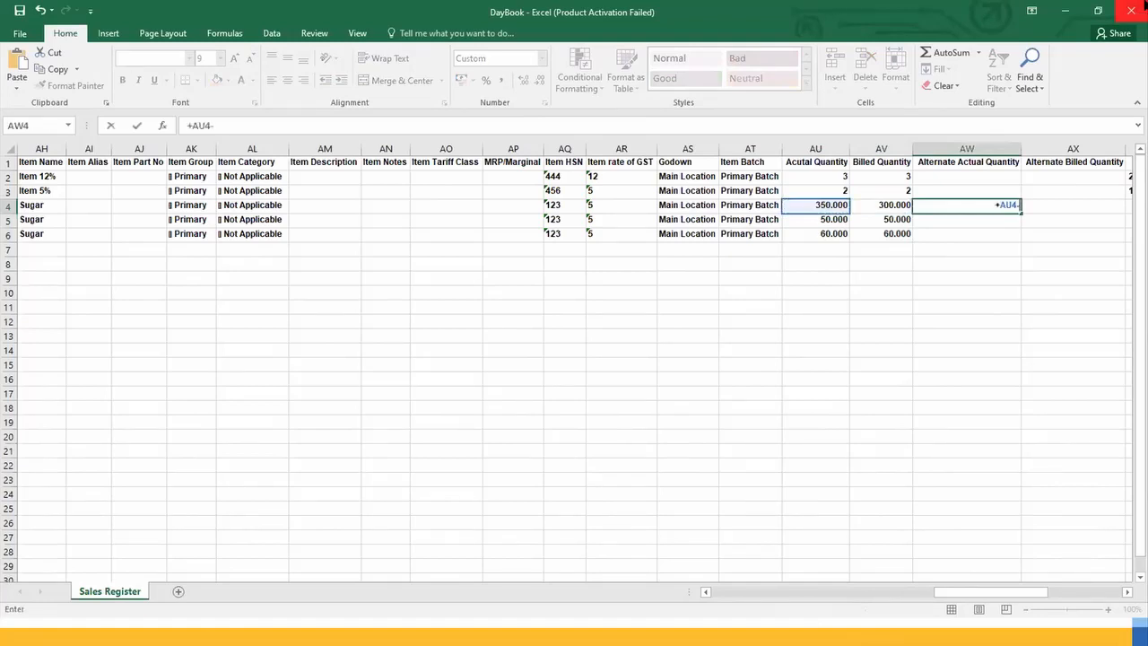
key(Left)
key(Return)
key(Up)
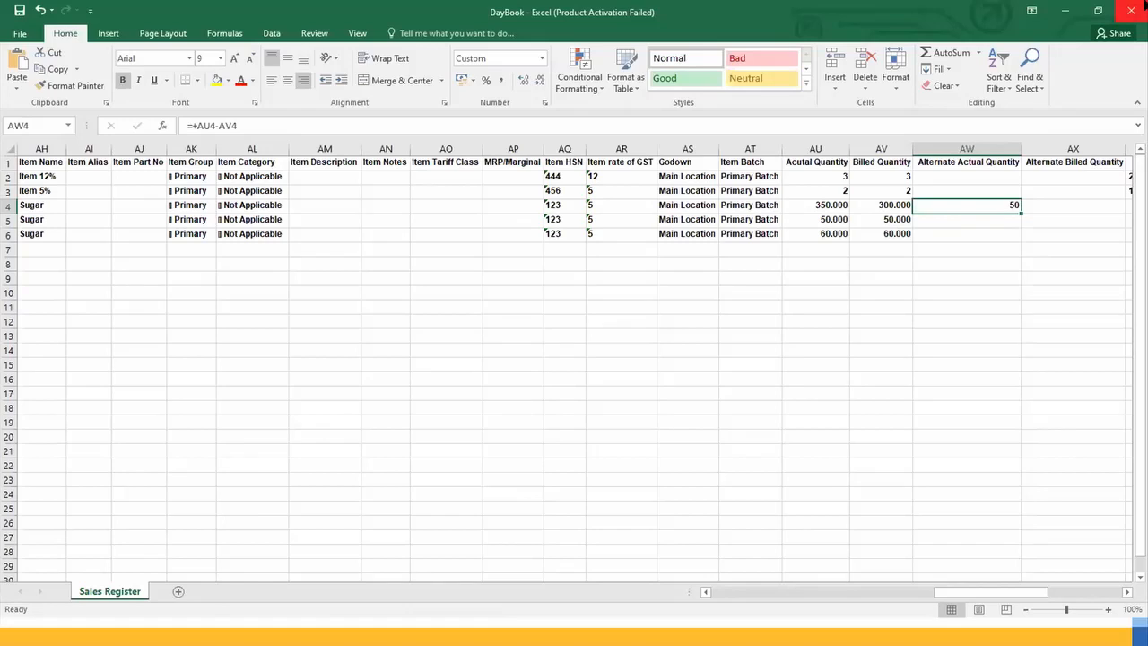
Step: Clear the quantity difference formula from cell AW4
key(Right)
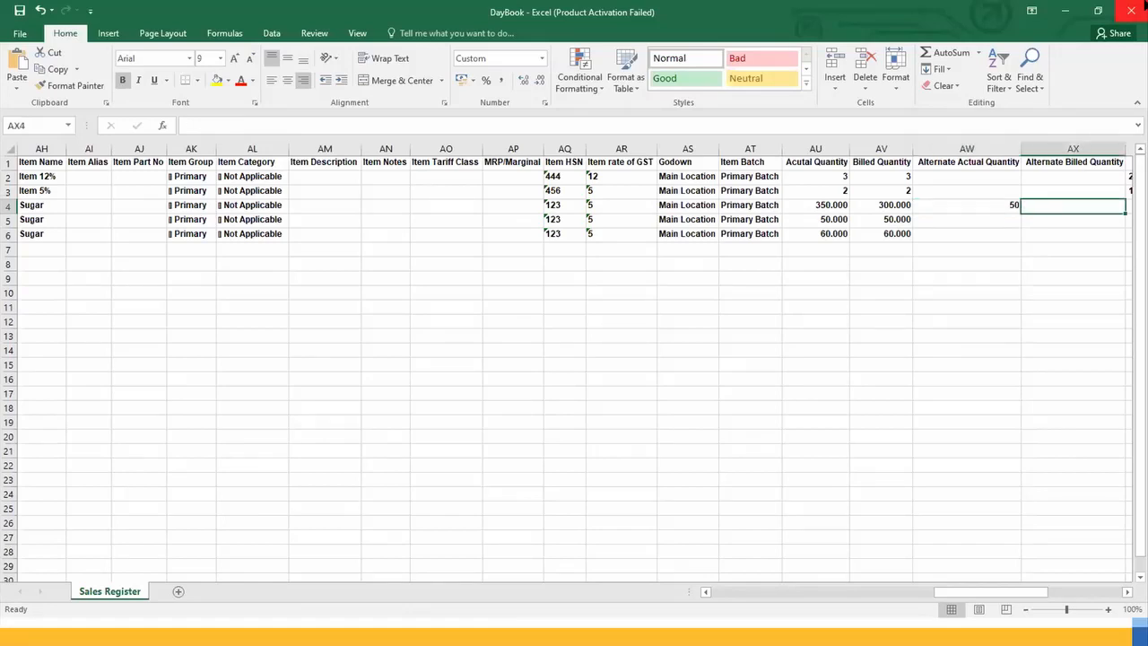
key(Left)
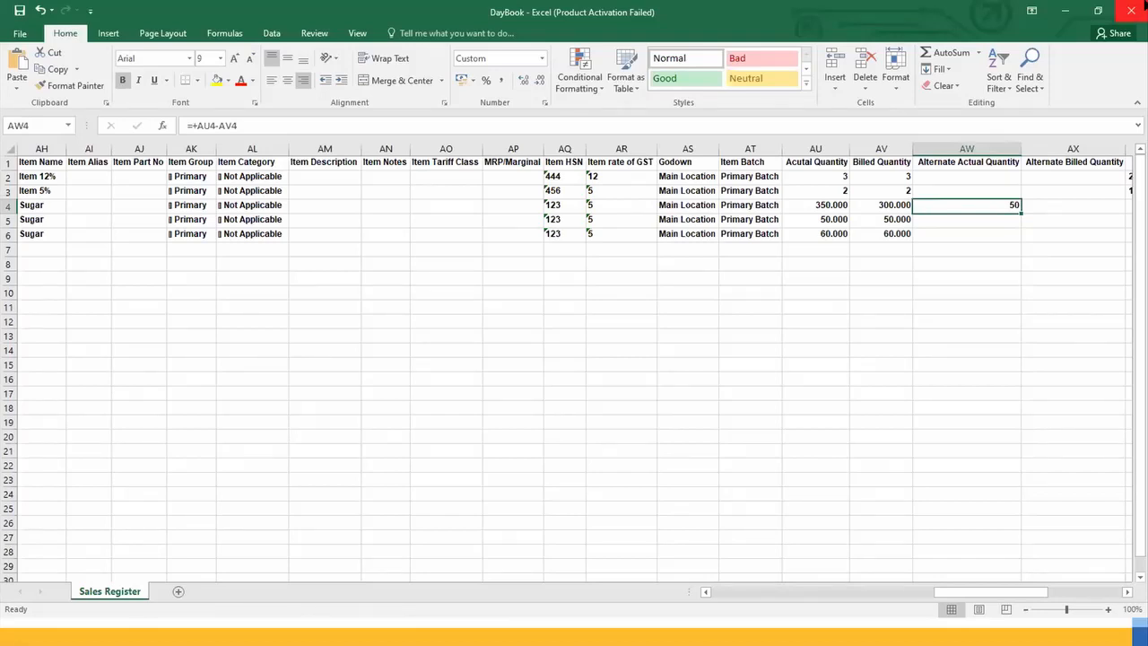
key(Delete)
key(Down)
key(Down)
key(Down)
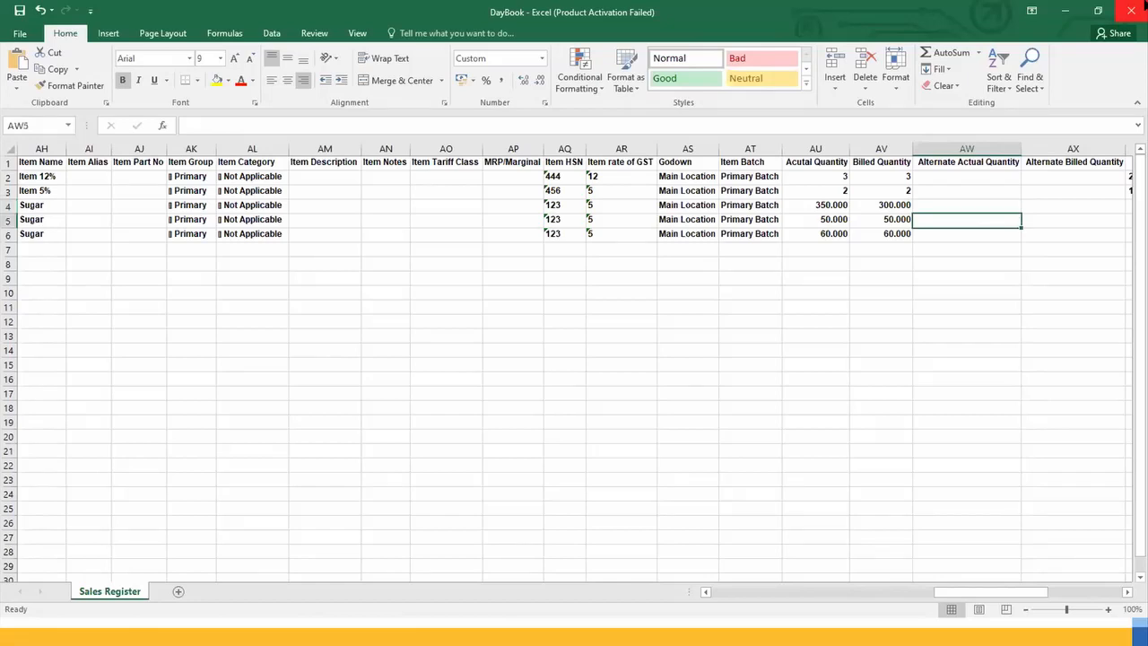
Step: Enter 5 in cell AO9, in the empty area below the exported rows
key(Left)
key(Left)
key(Down)
key(Down)
key(Left)
key(Left)
key(Left)
key(Left)
key(Left)
key(Left)
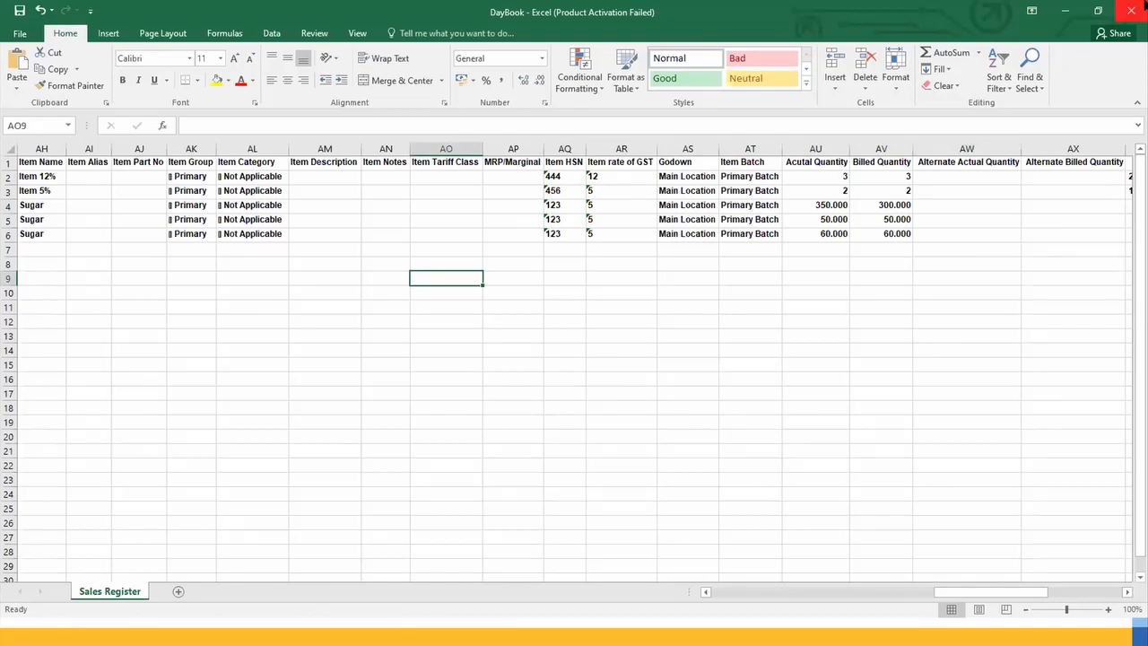
text(5)
key(Right)
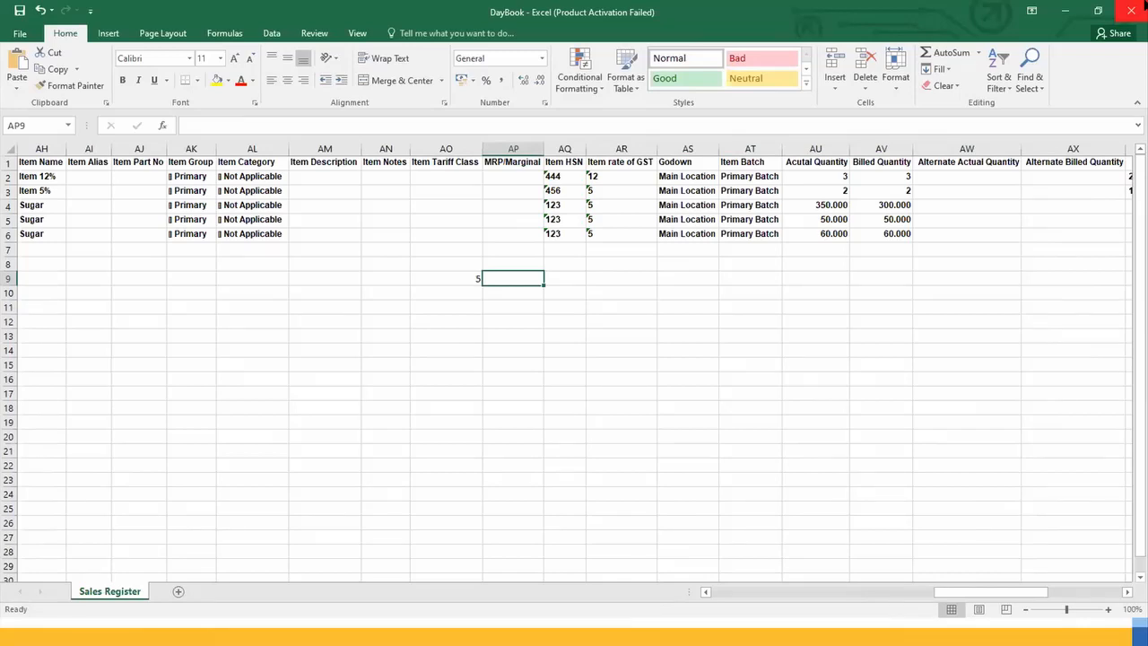
Step: Enter 3 in cell AP9 and 2 in cell AP10 as the example's split quantities
text(3)
key(Return)
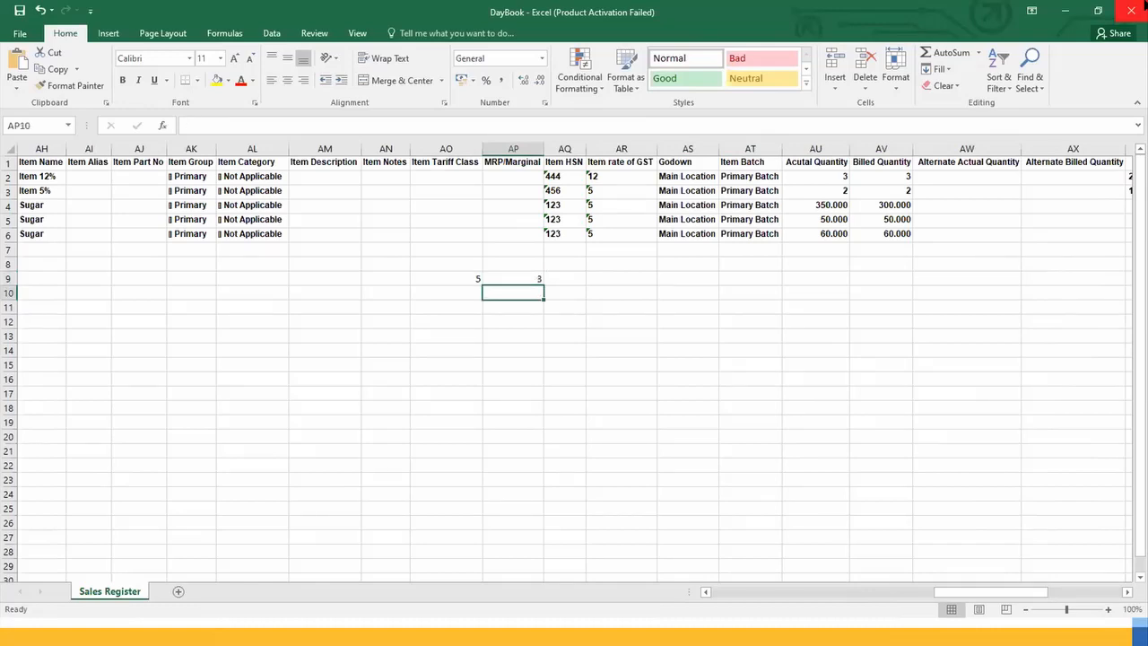
text(2)
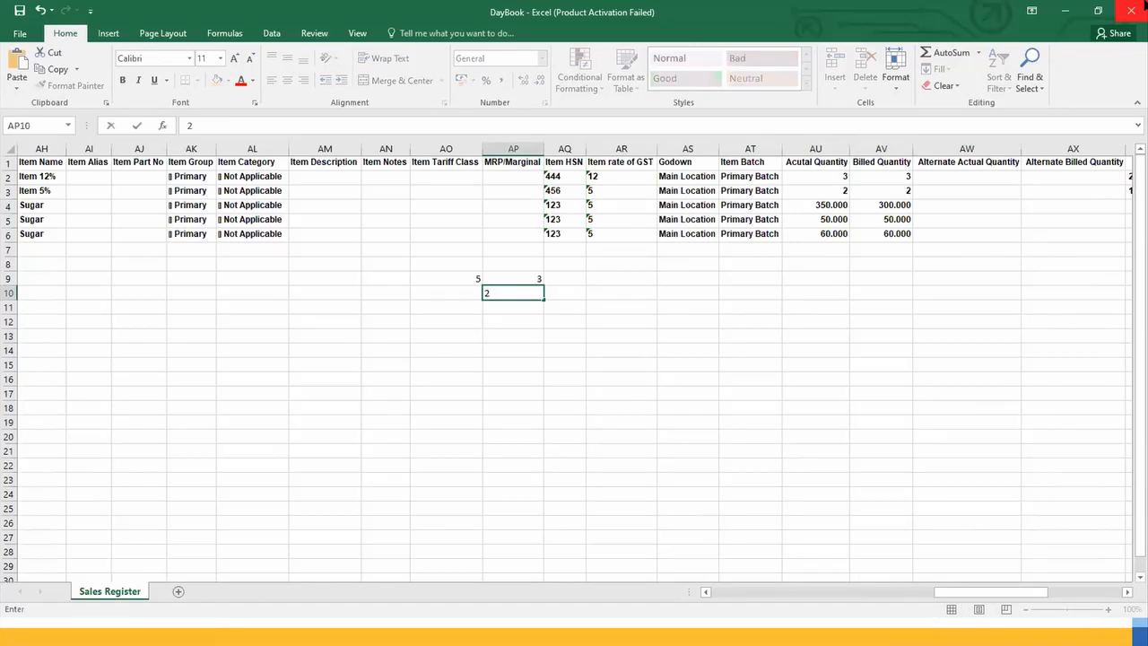
key(Tab)
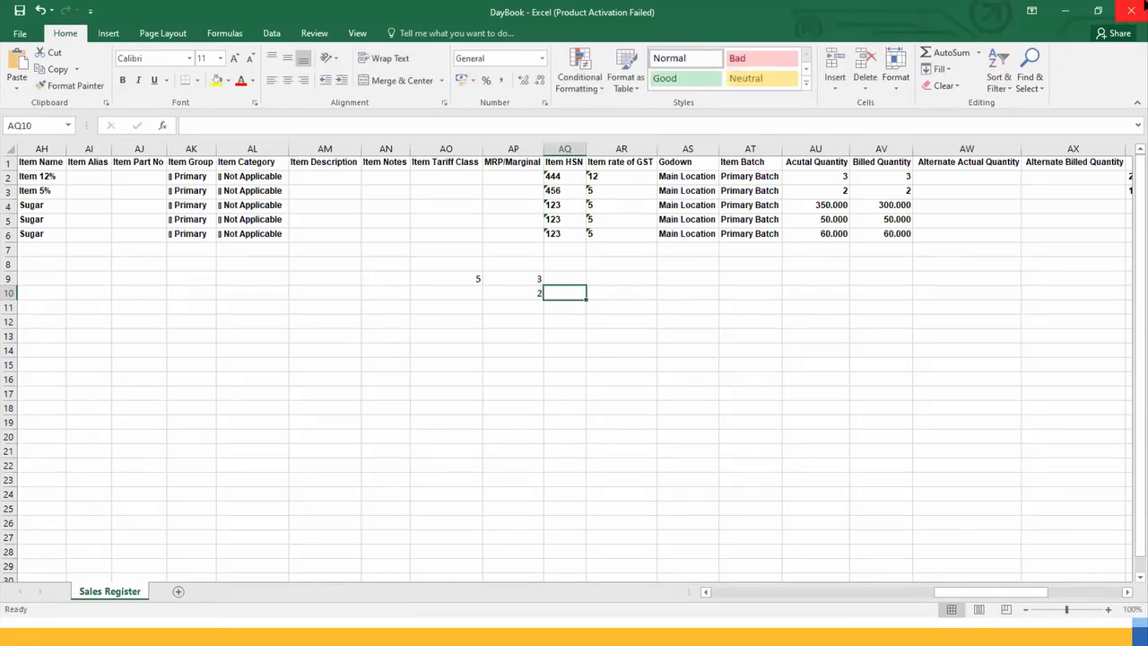
key(Left)
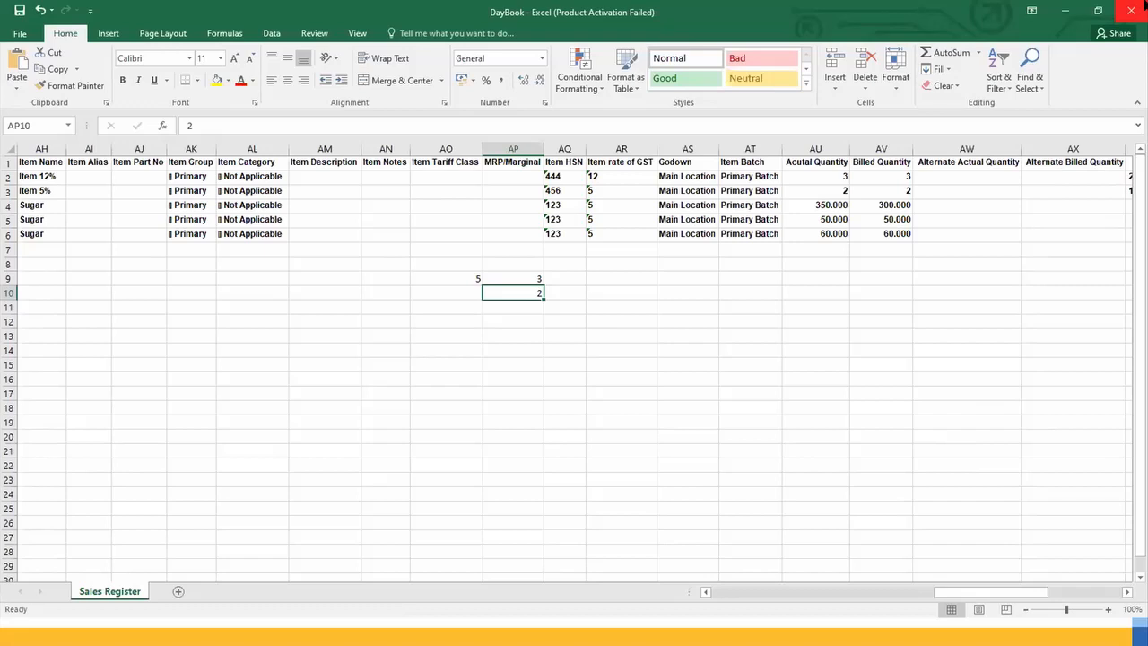
Step: Select cells AP9:AP11 to review the split example quantities together
click(510, 311)
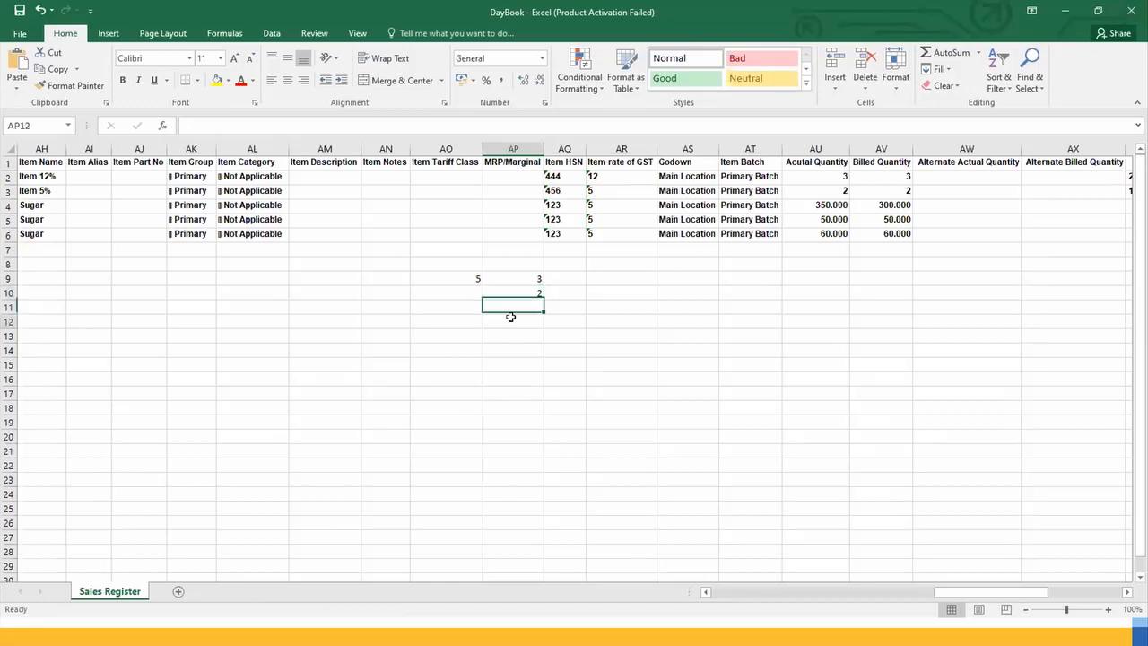
click(522, 272)
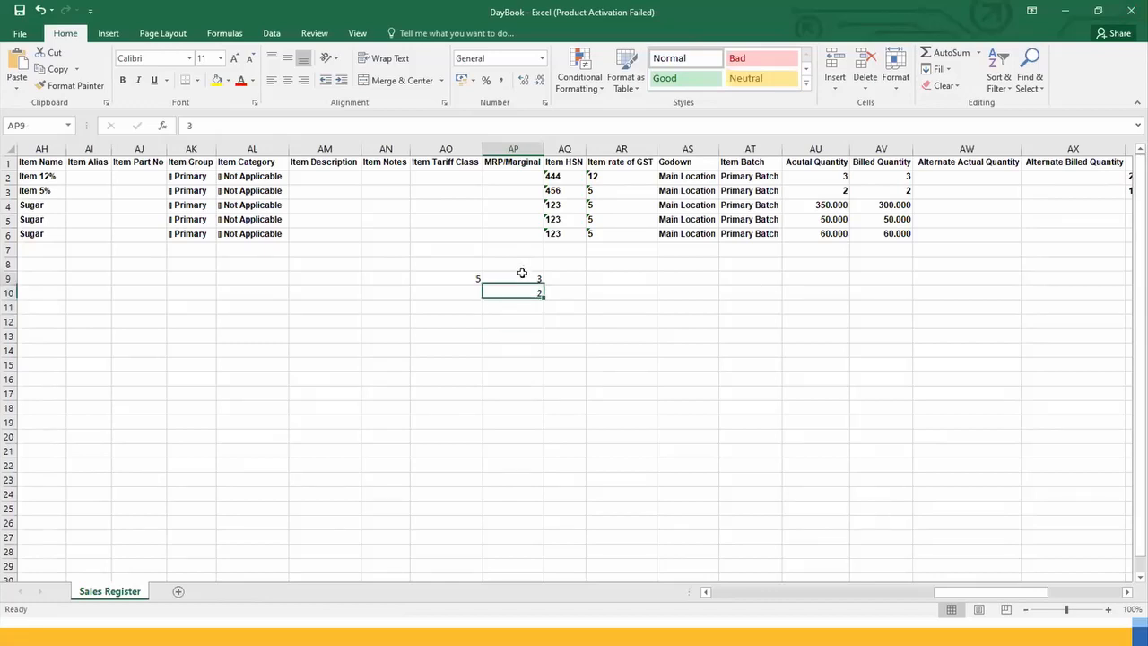
drag(522, 273, 528, 303)
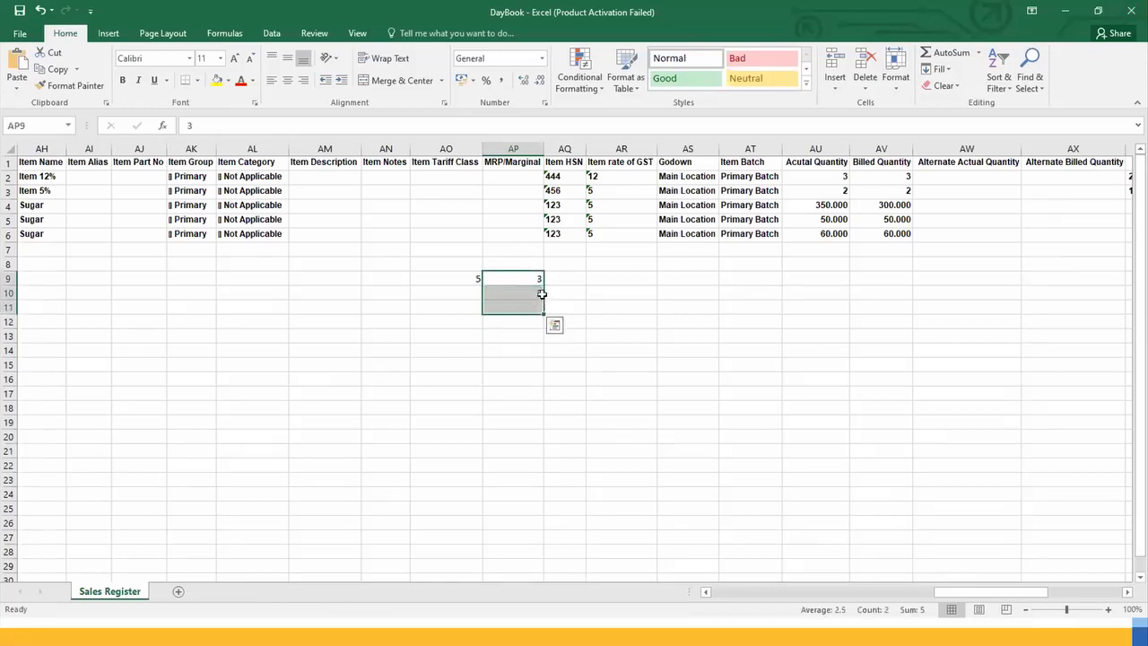
Step: Enter a second example pair in row 13, with 5 in cell AO13 and 3 in cell AP13
click(479, 334)
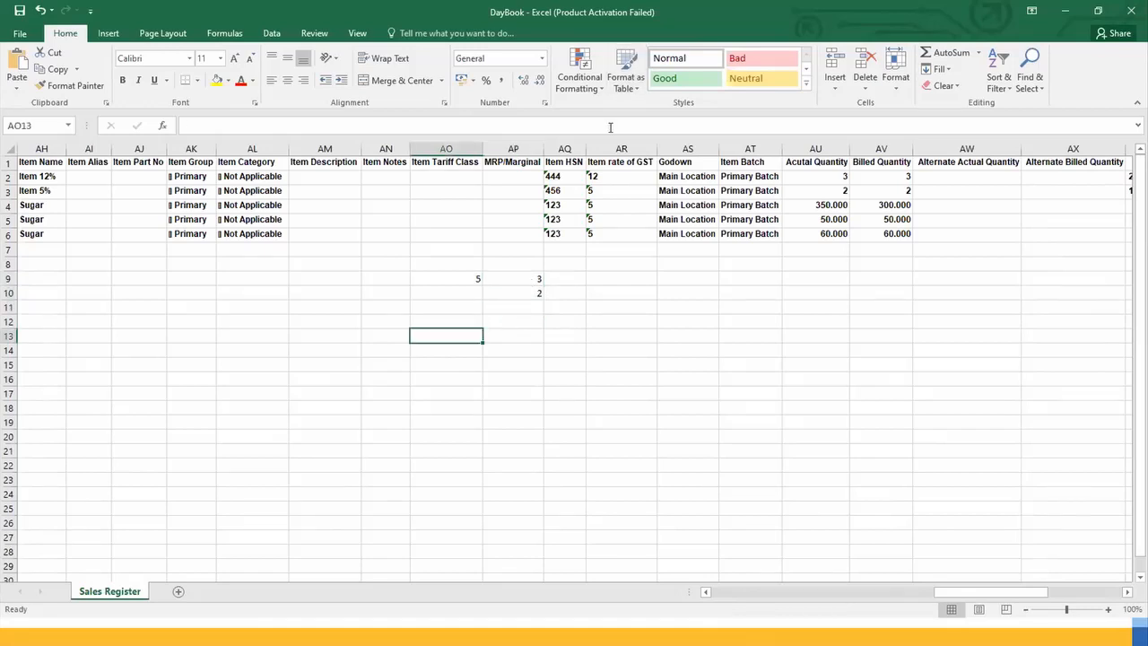
text(5)
key(Tab)
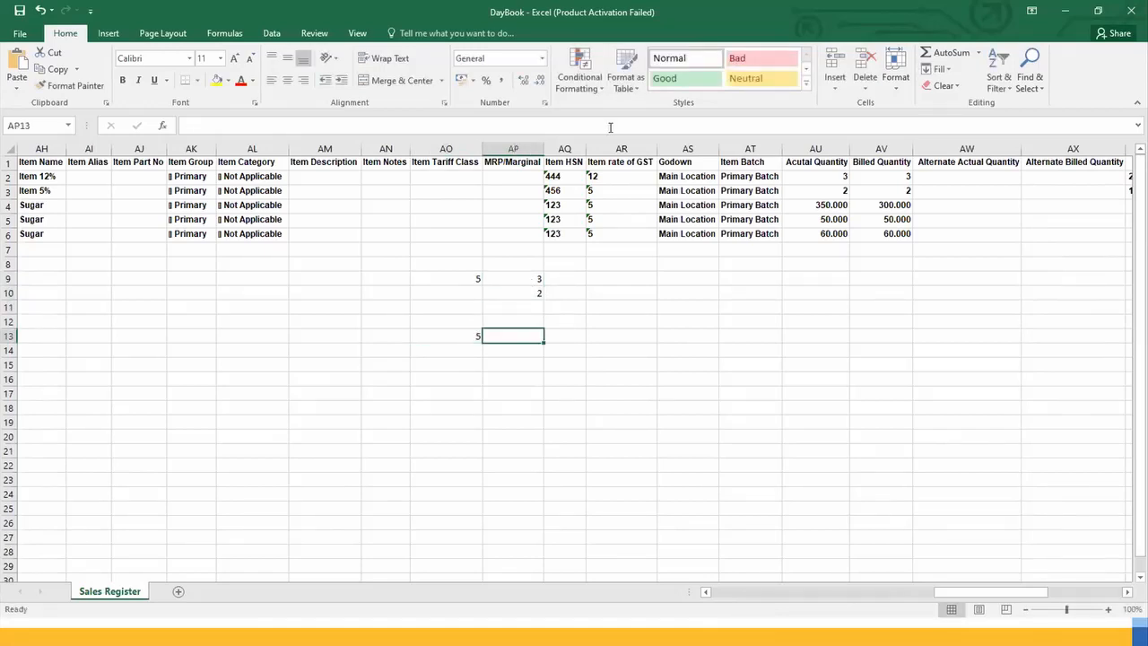
text(3)
key(Tab)
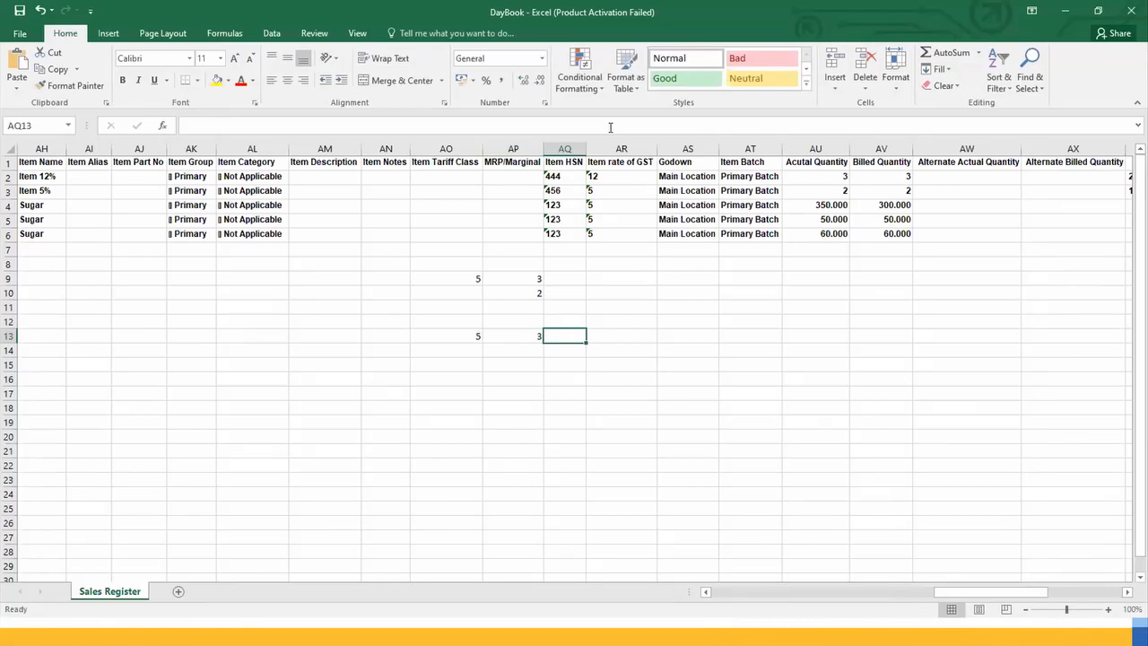
click(450, 335)
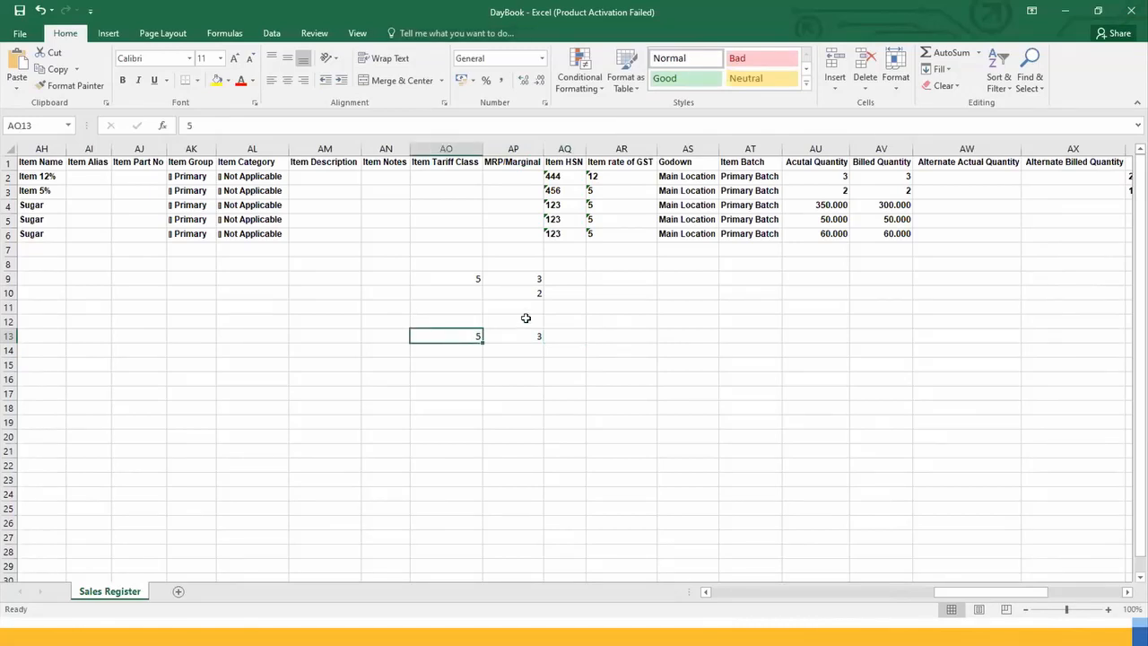
click(535, 334)
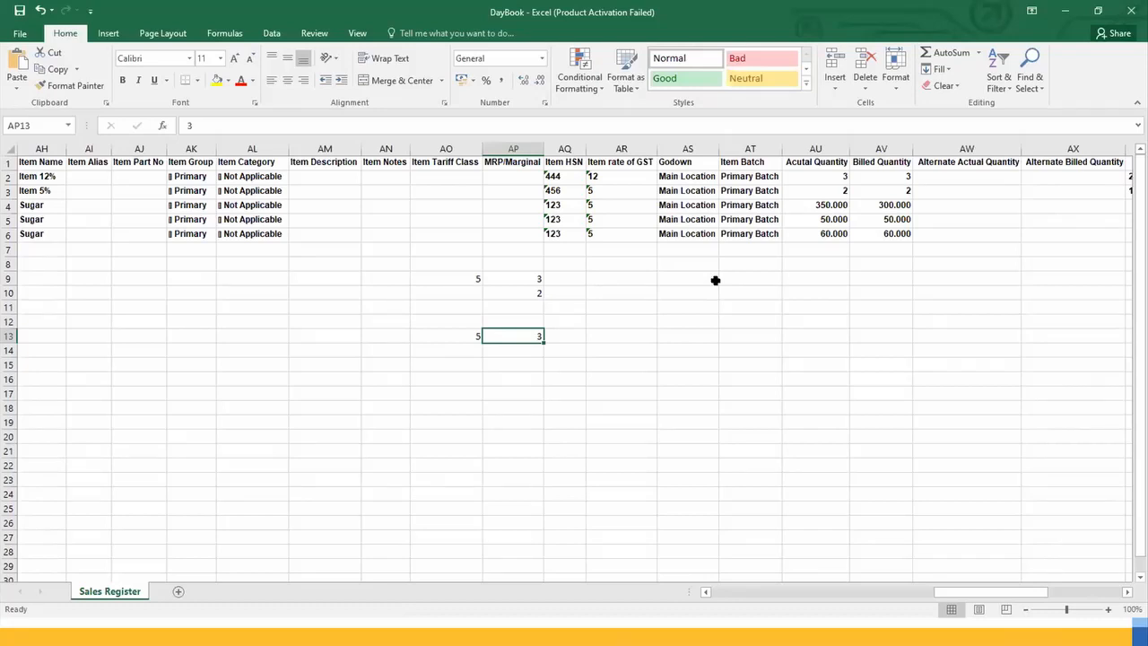
Step: Switch to TallyPrime and leave the sales Voucher Register to return to the report menu
key(alt+Tab)
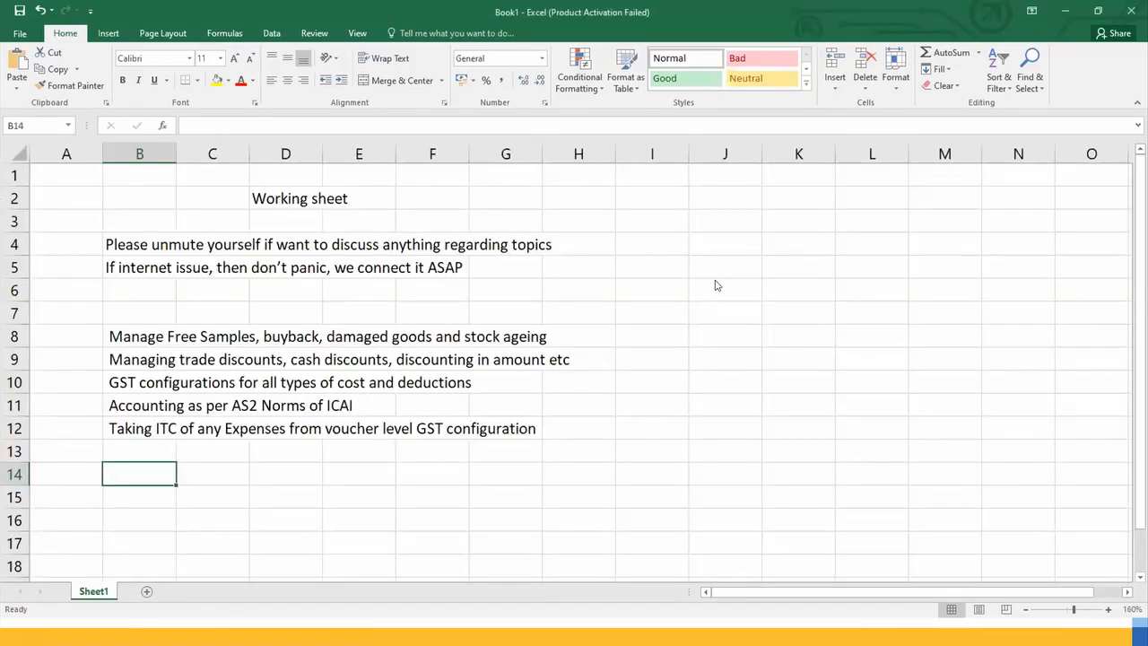
key(alt+Tab)
key(alt+Tab)
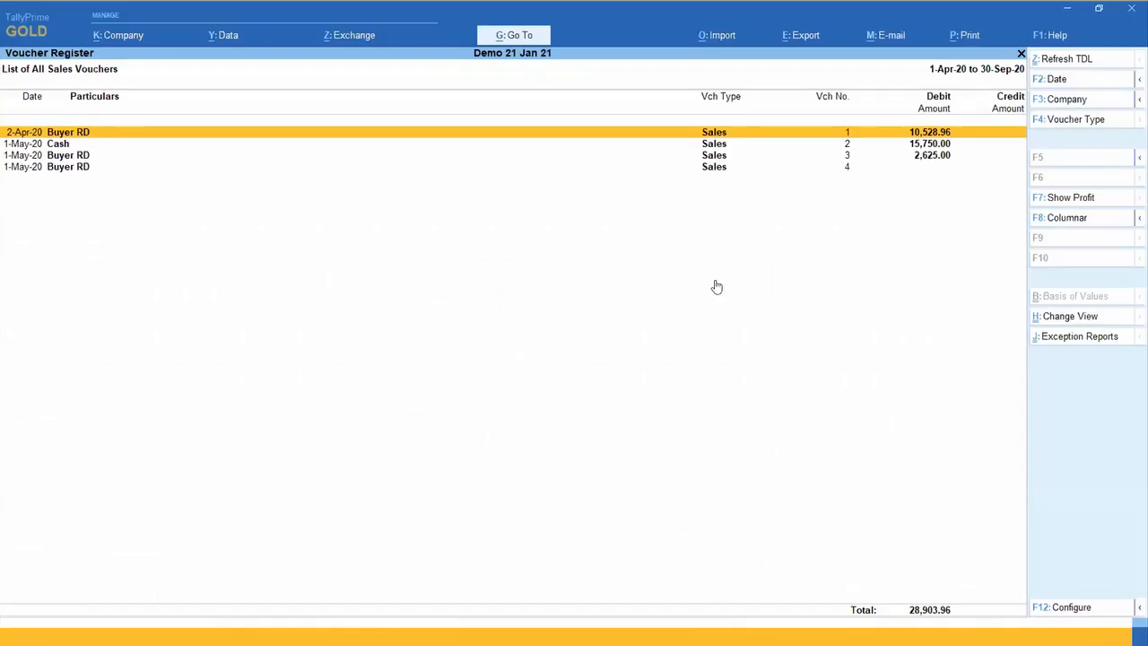
key(Escape)
key(Escape)
Step: Go through the open windows to switch from TallyPrime to another program
key(alt+Tab)
key(alt+Tab)
key(alt+Tab)
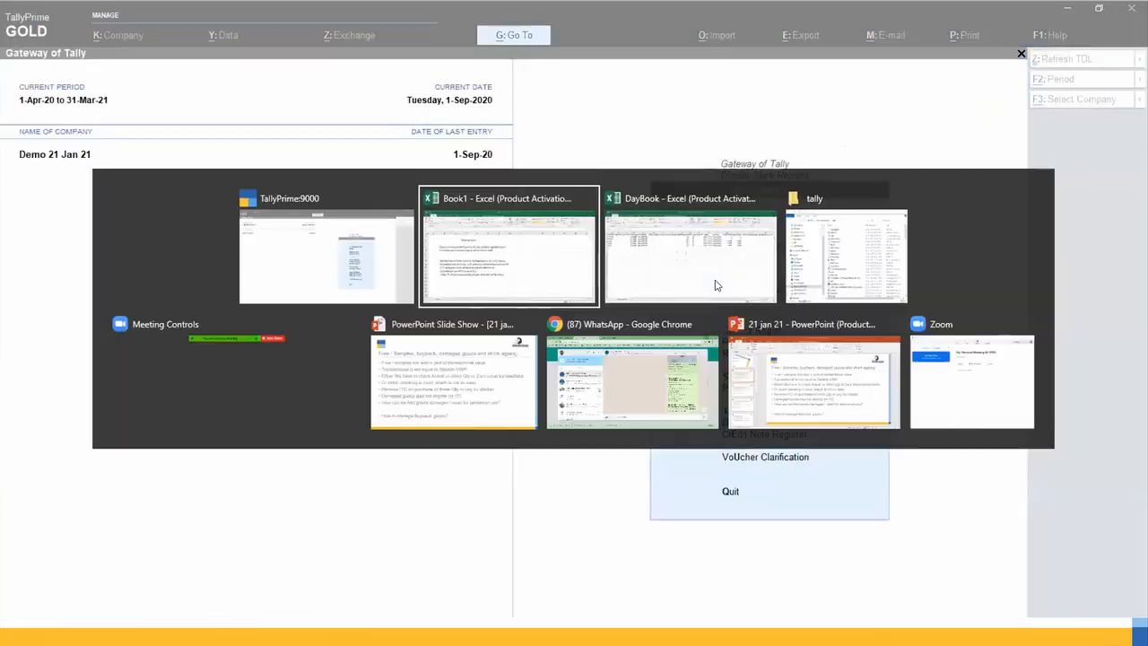
key(alt+Tab)
key(alt+Tab)
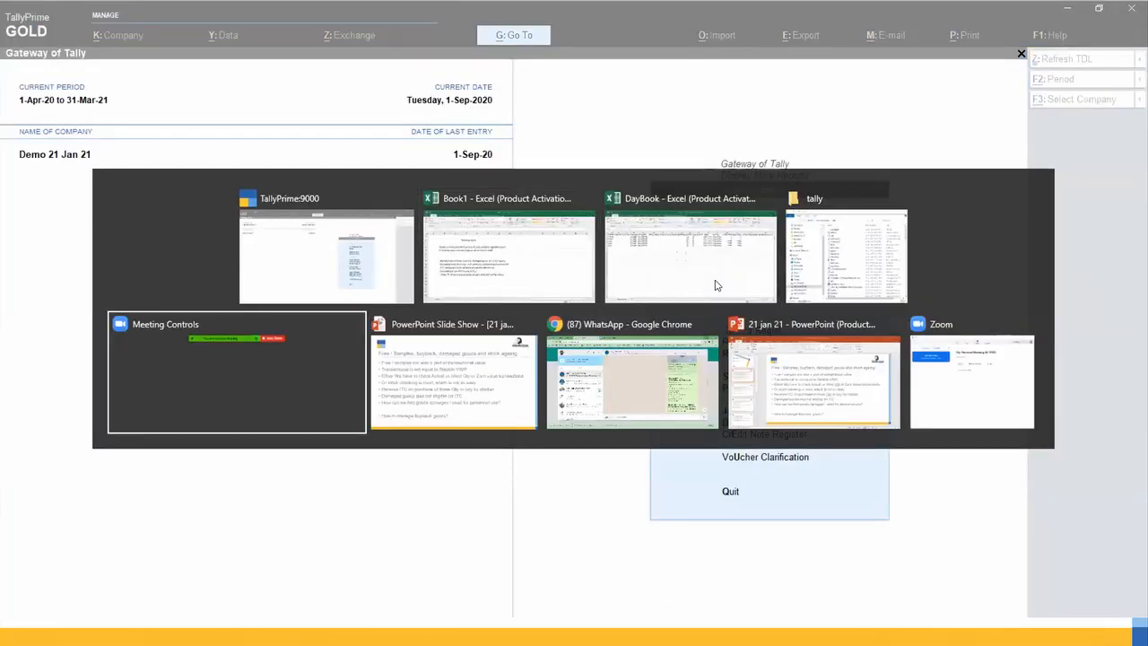
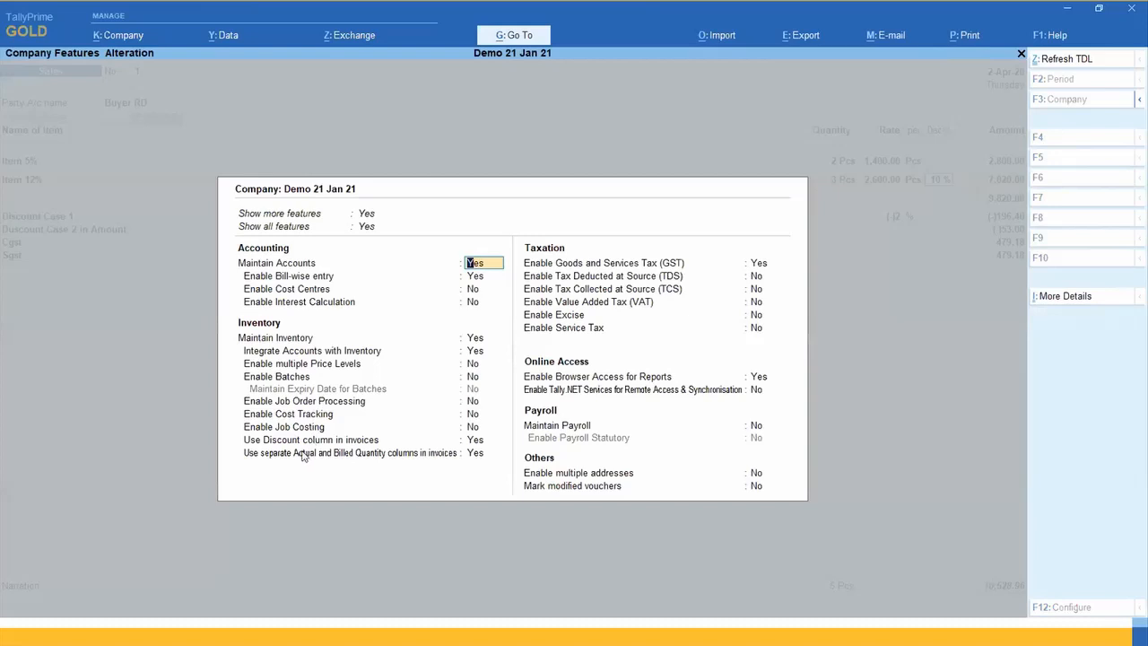
Step: Accept the company features with the discount column in invoices kept at Yes
click(475, 439)
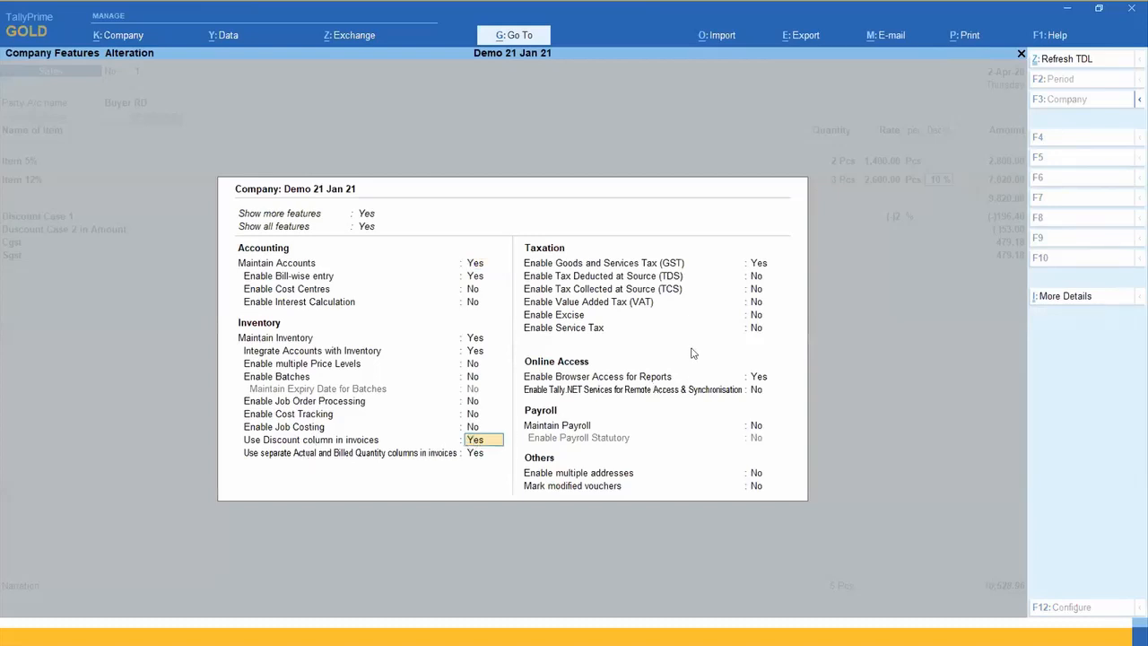
key(ctrl+a)
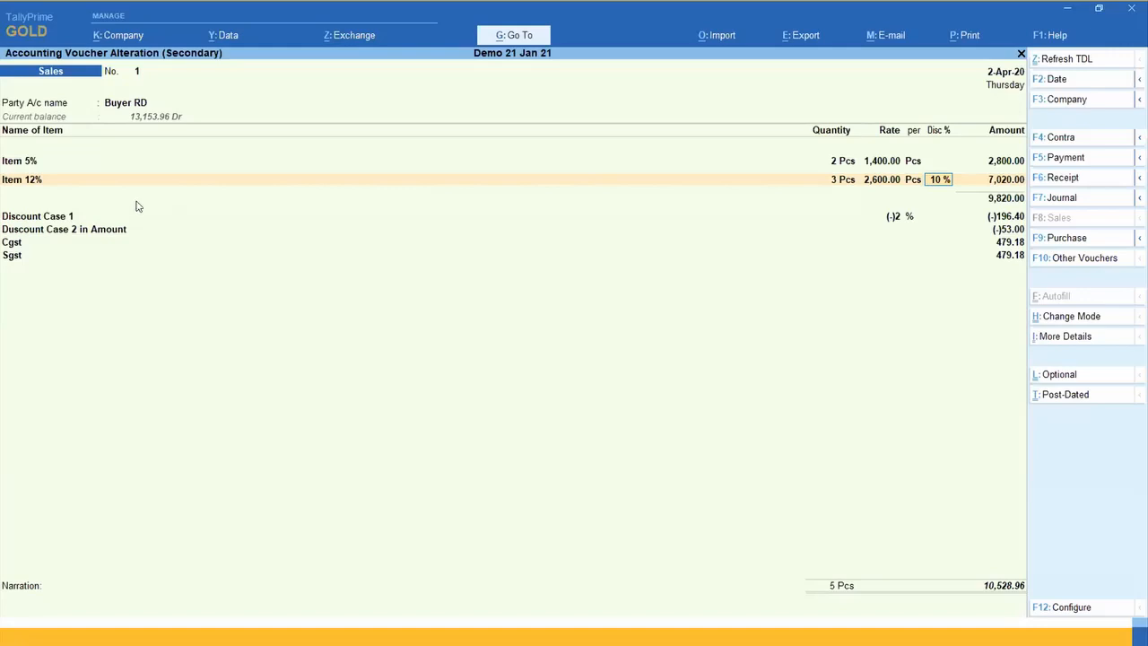
Step: Set Provide Cash/Trade Discount to Yes in the sales voucher configuration and save it
click(51, 181)
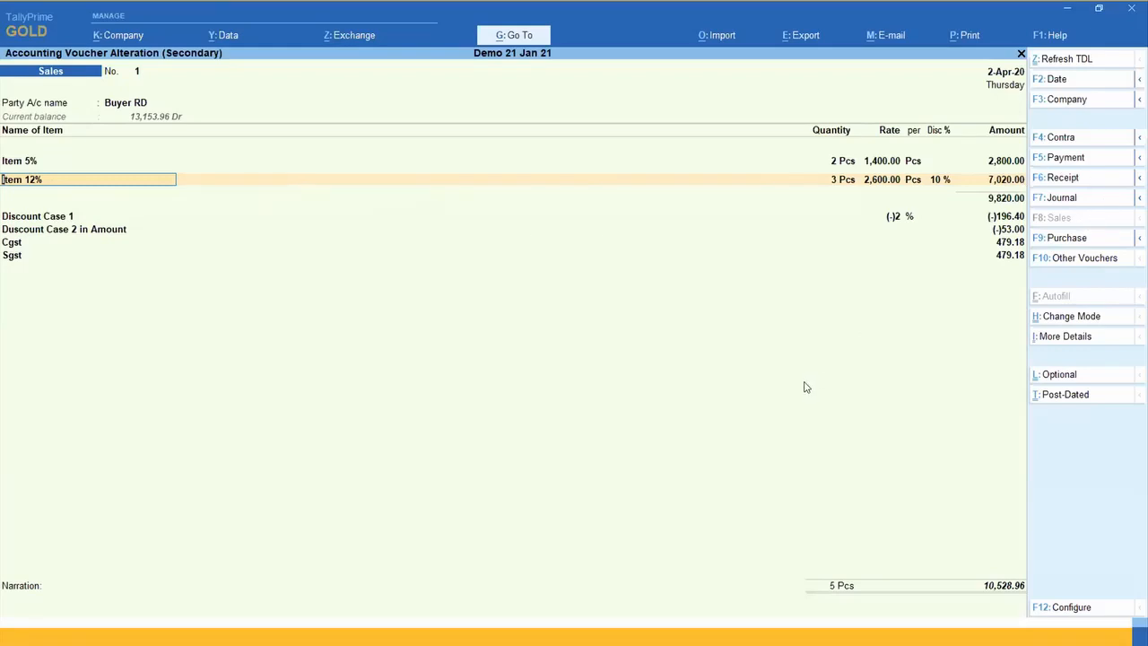
key(F12)
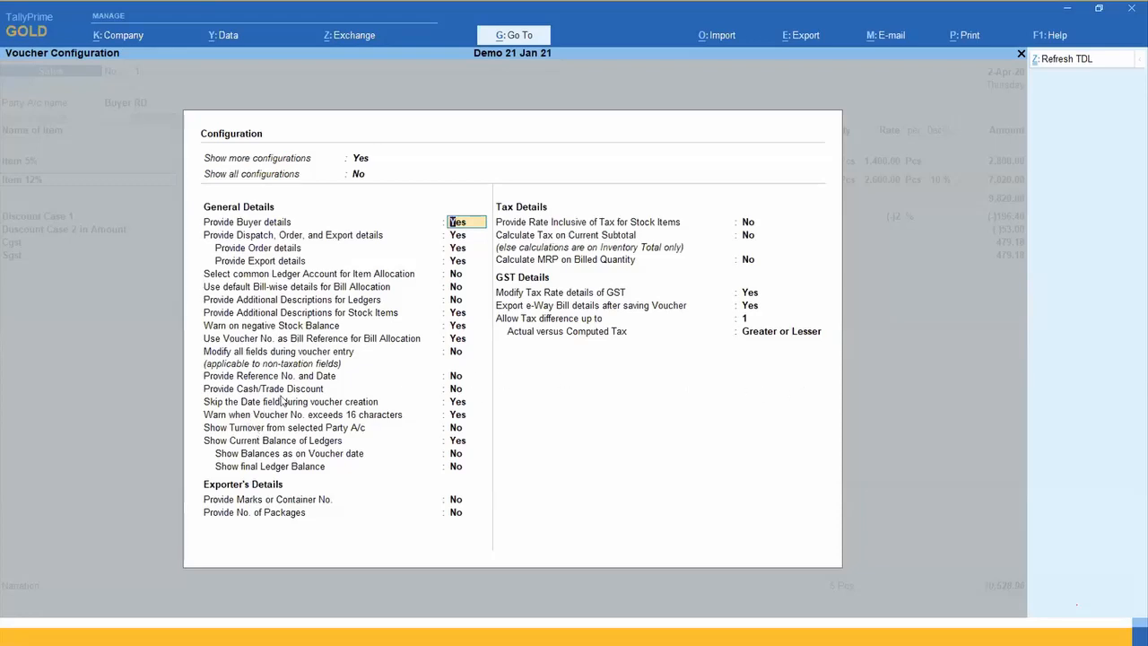
click(455, 389)
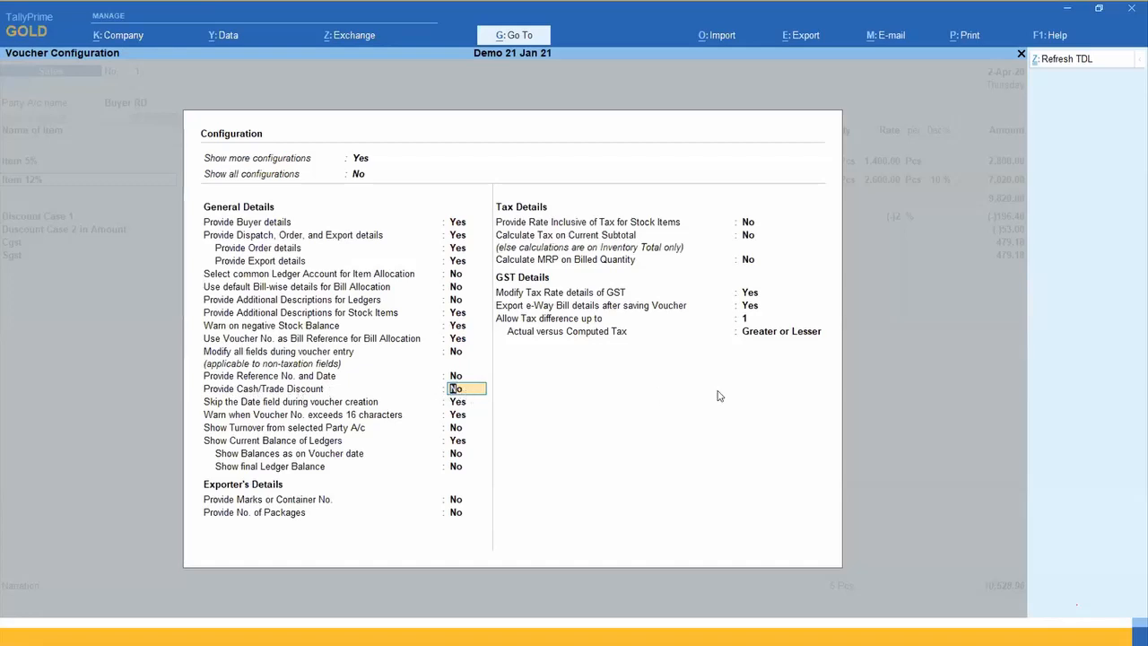
text(y)
key(ctrl+a)
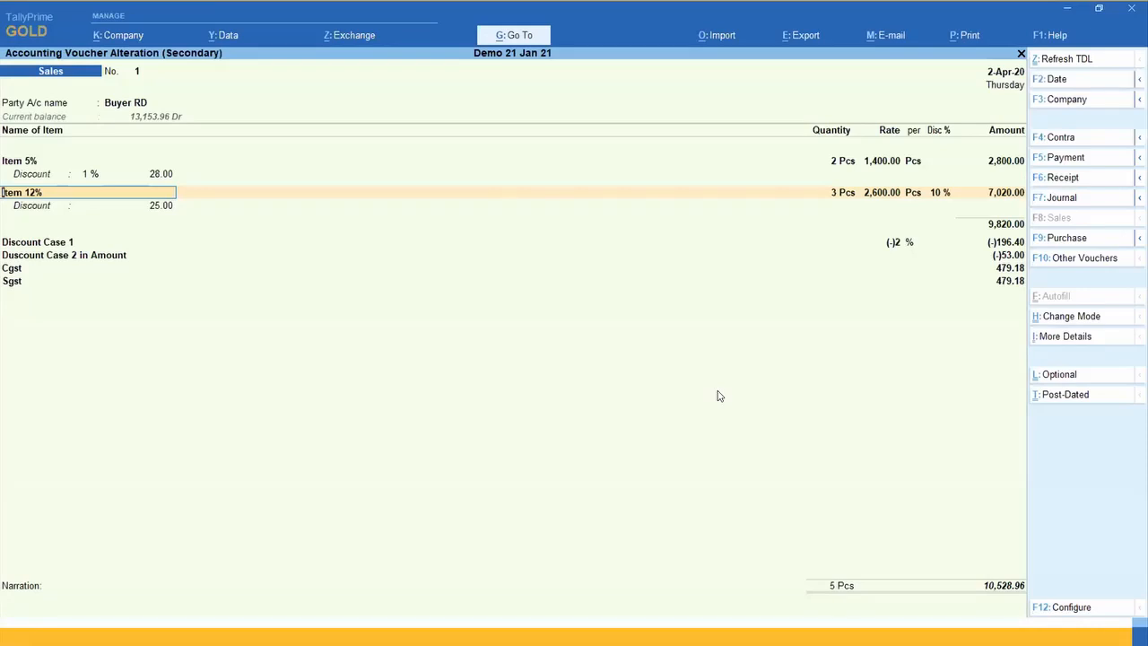
Step: Review the amounts of both discount ledgers and the item-wise discount amounts under Item 5% and Item 12%
key(Return)
key(Return)
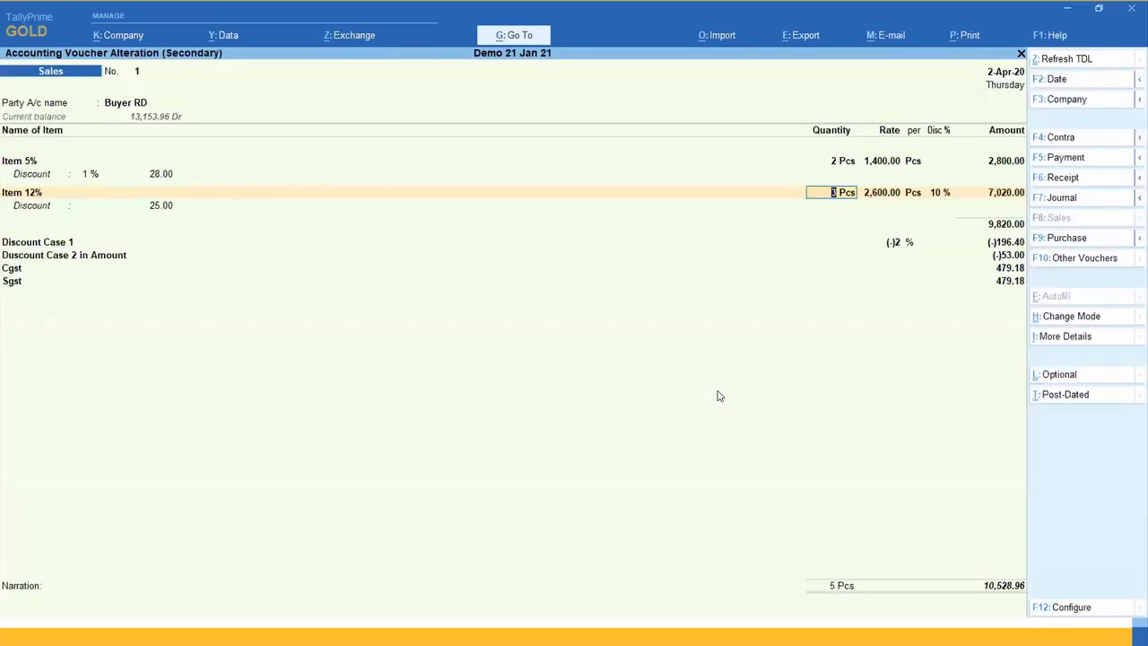
click(1002, 246)
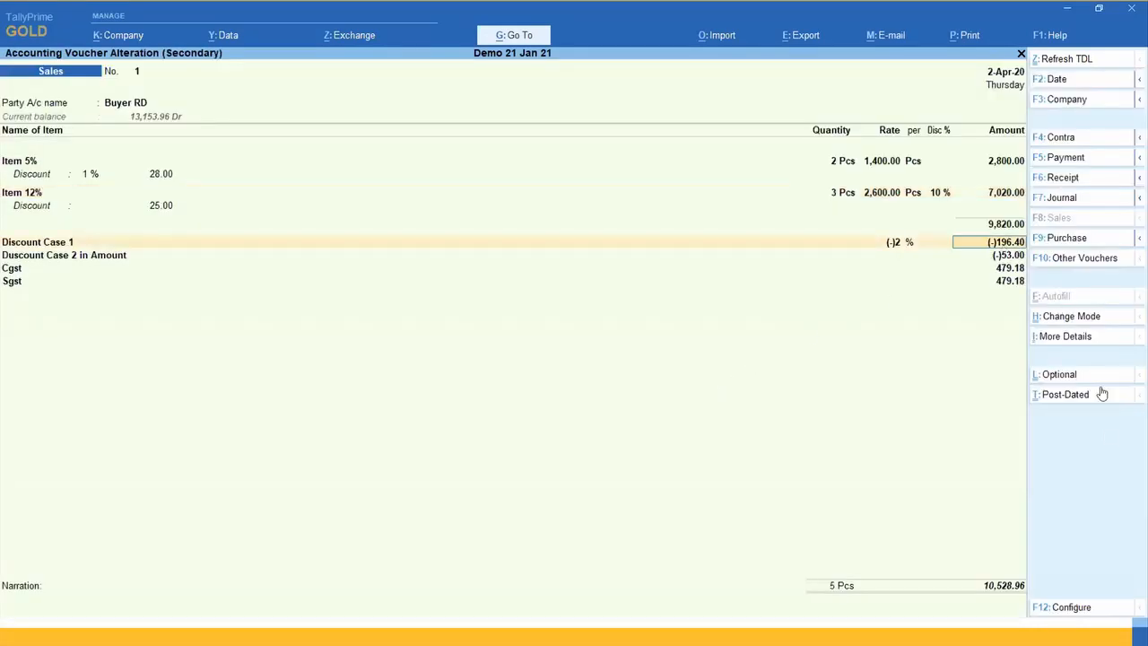
key(BackSpace)
key(Return)
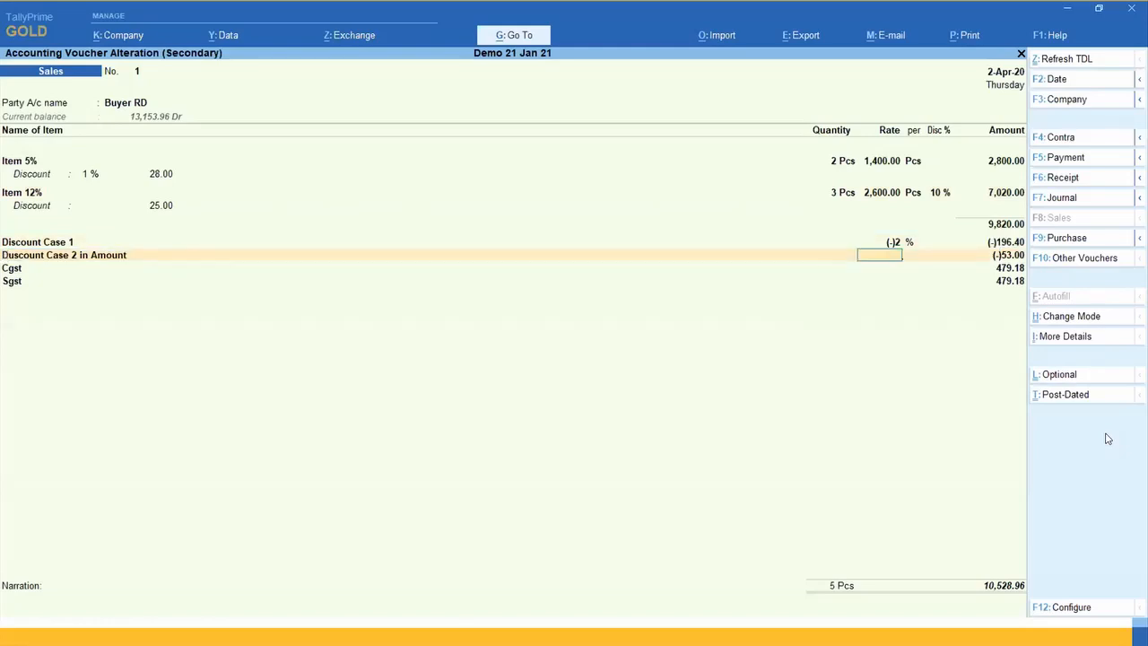
key(Return)
key(Return)
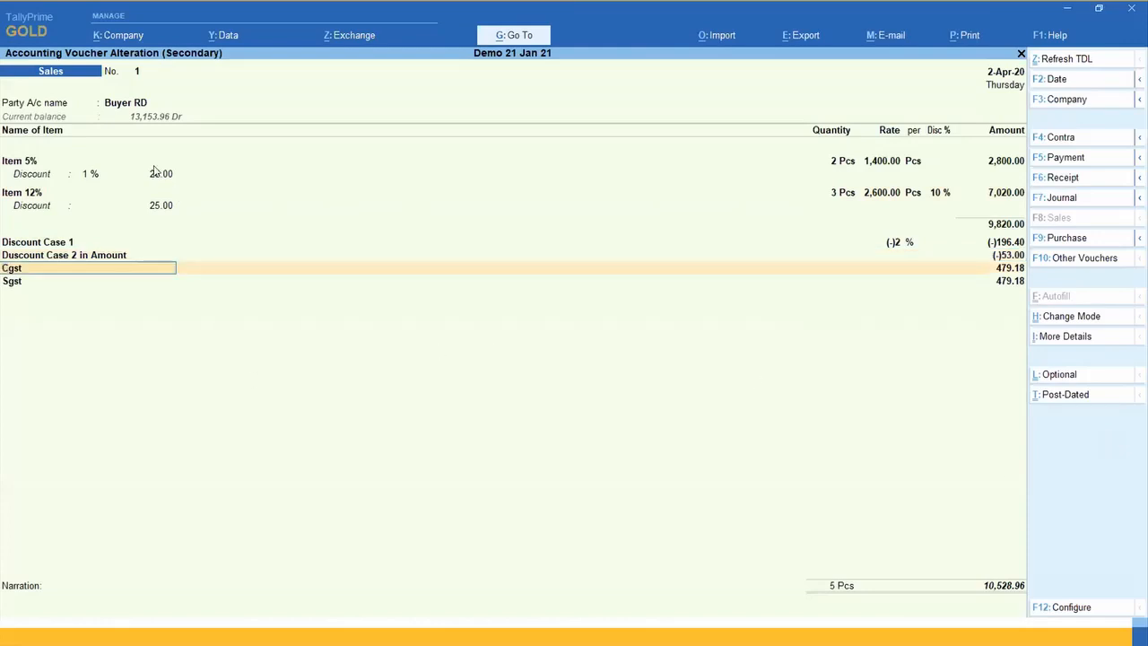
click(164, 178)
click(162, 205)
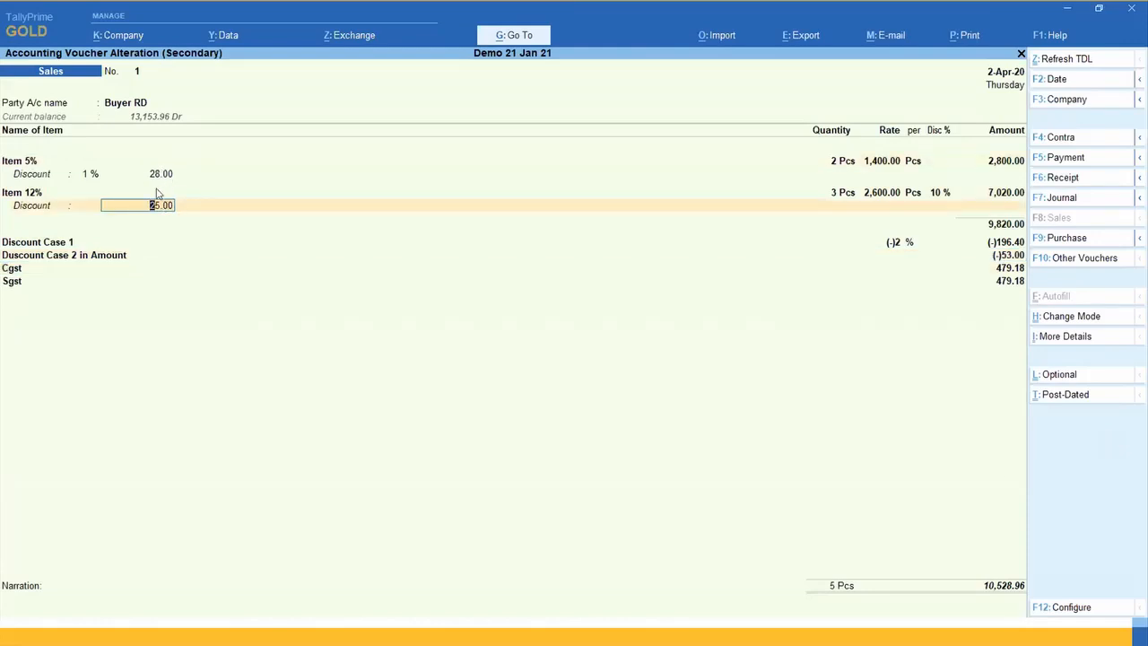
Step: Set the item-wise discount of Item 5% to 5 % and check the amount of the Duscount Case 2 in Amount ledger
click(89, 175)
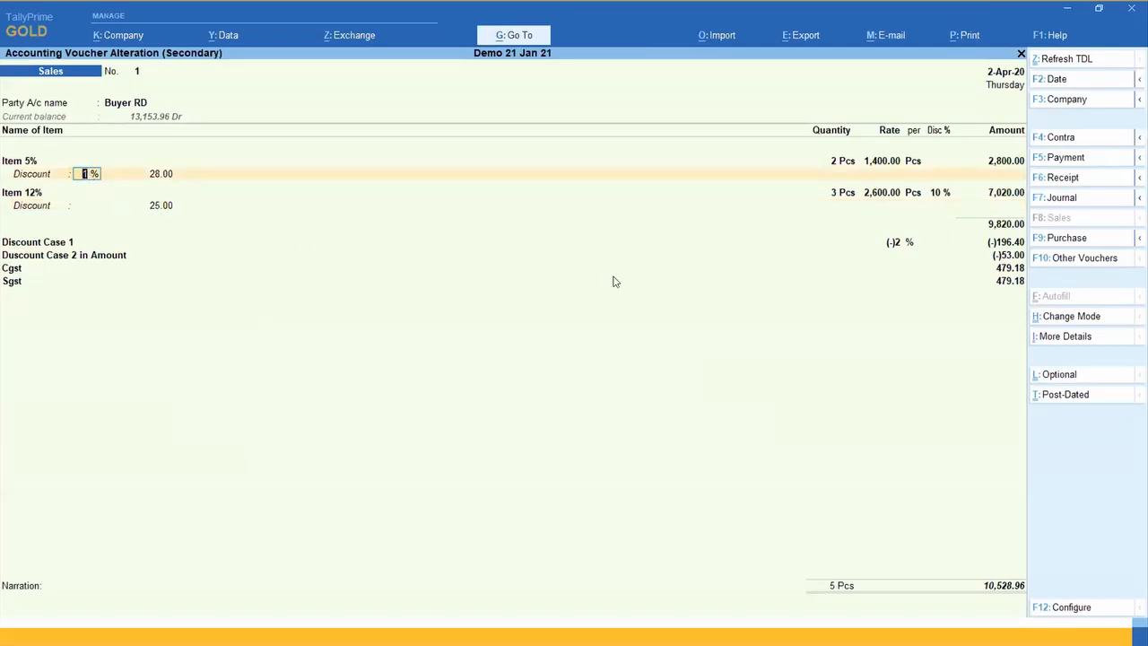
text(5)
key(Return)
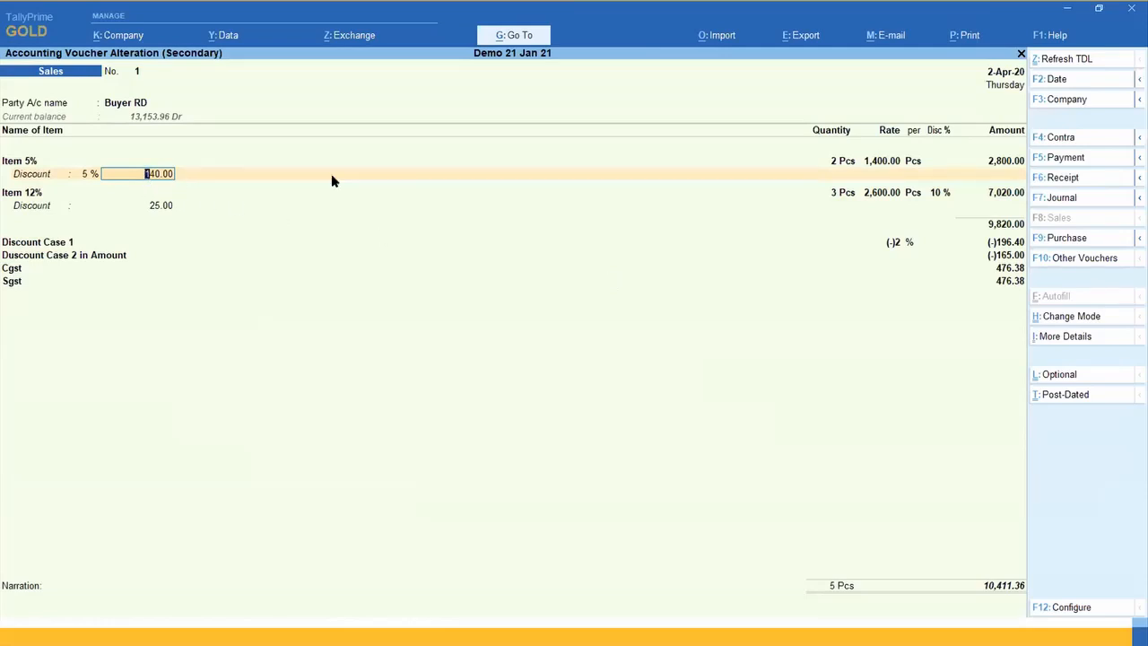
click(995, 255)
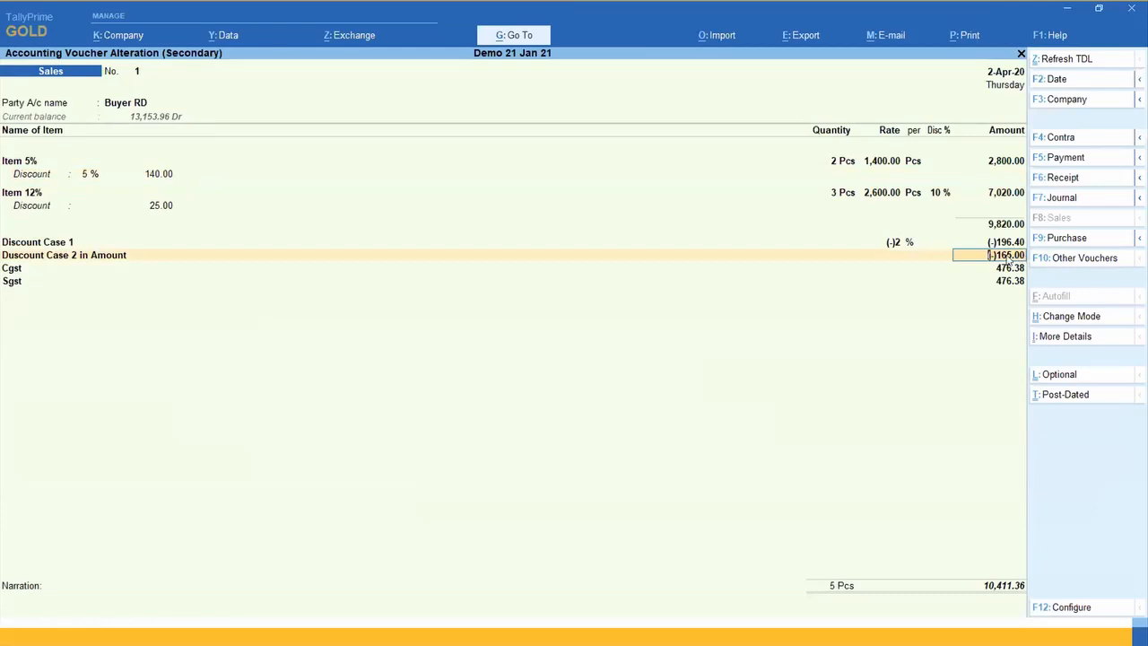
Step: Clear the item-wise discounts of Item 5% and Item 12%, accepting the item allocation and tax classification details unchanged
click(92, 174)
key(Return)
key(Return)
key(Return)
key(Return)
key(Return)
key(Return)
key(Return)
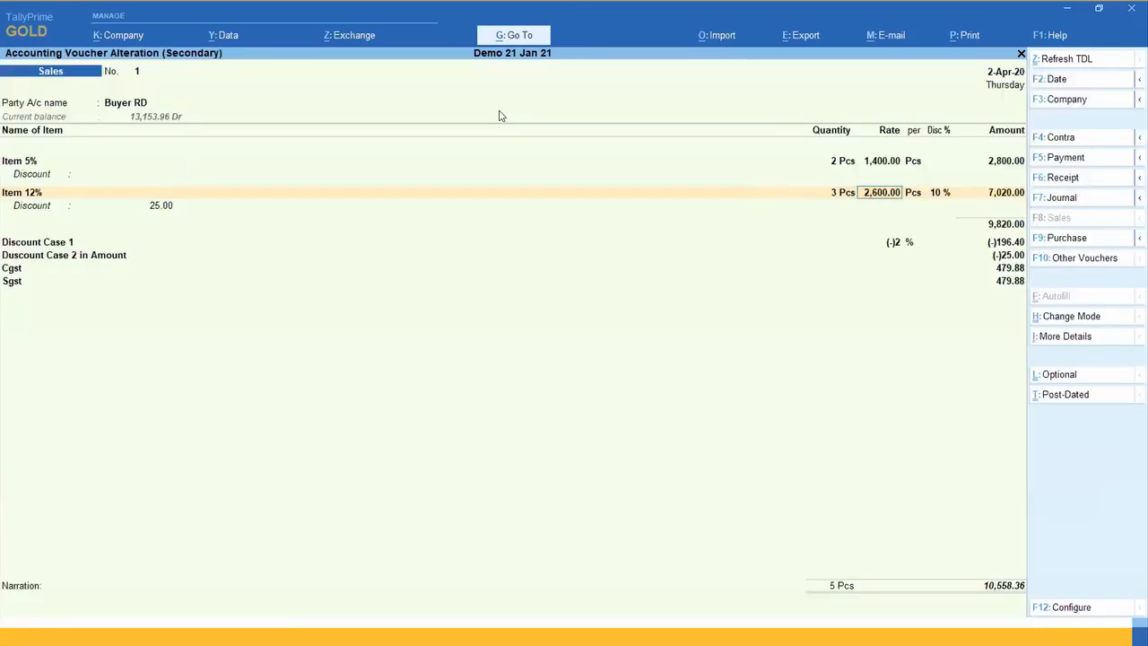
key(Return)
key(Return)
key(Return)
key(Return)
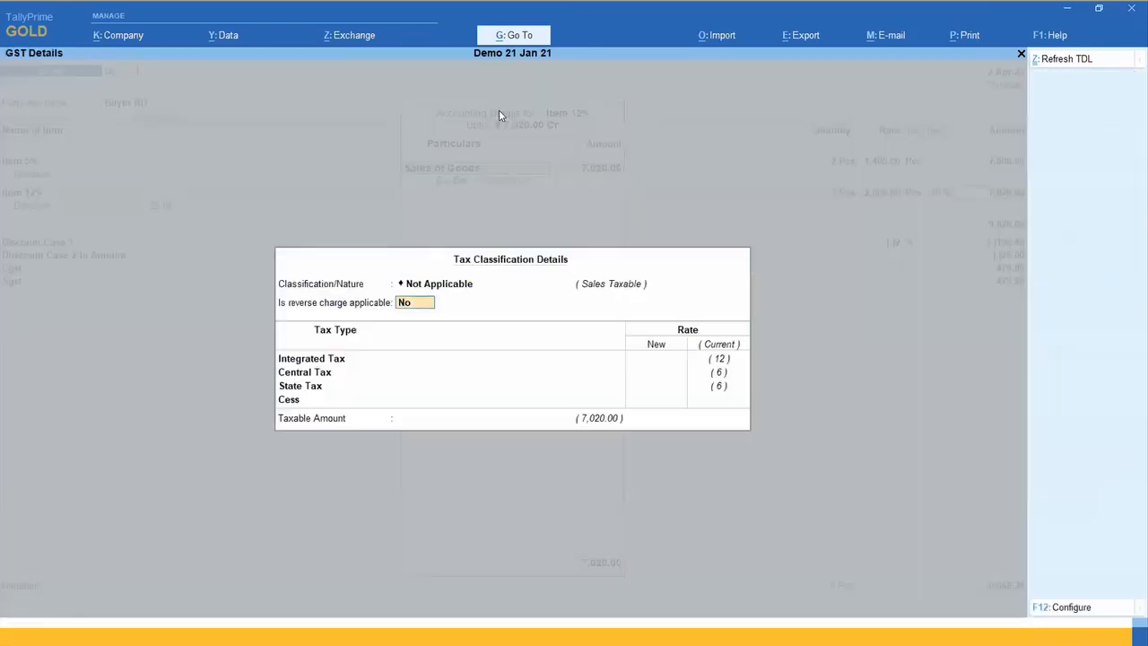
key(Return)
key(Return)
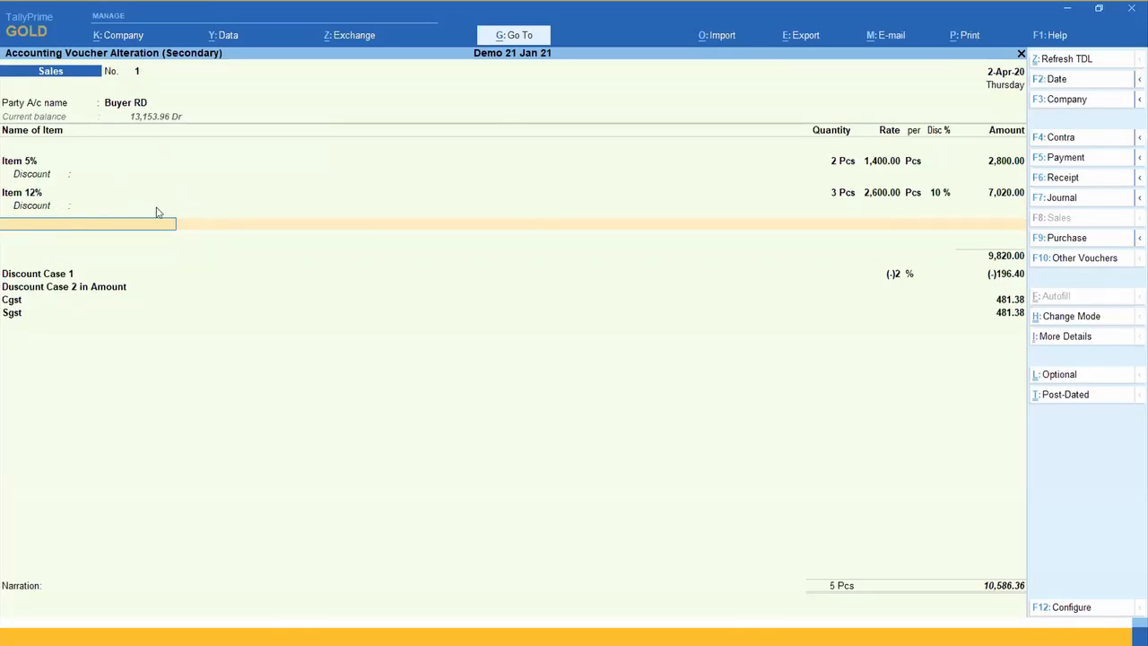
Step: Enter a 2 % item-wise discount for Item 5% and a discount amount of 150 for Item 12%
click(145, 173)
key(BackSpace)
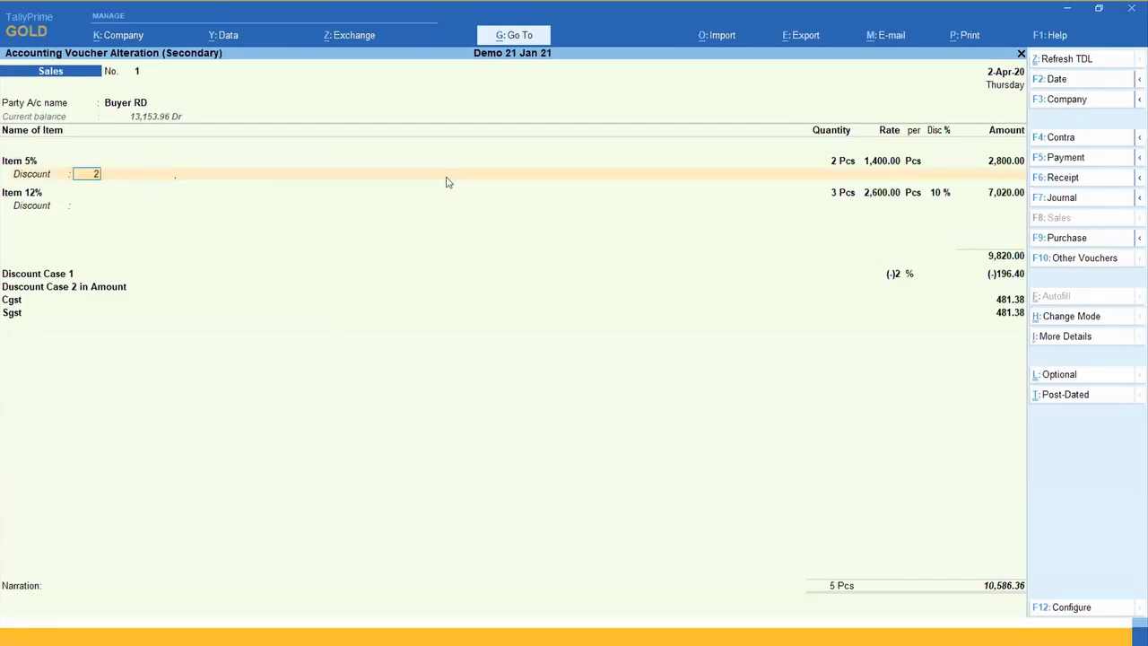
key(Return)
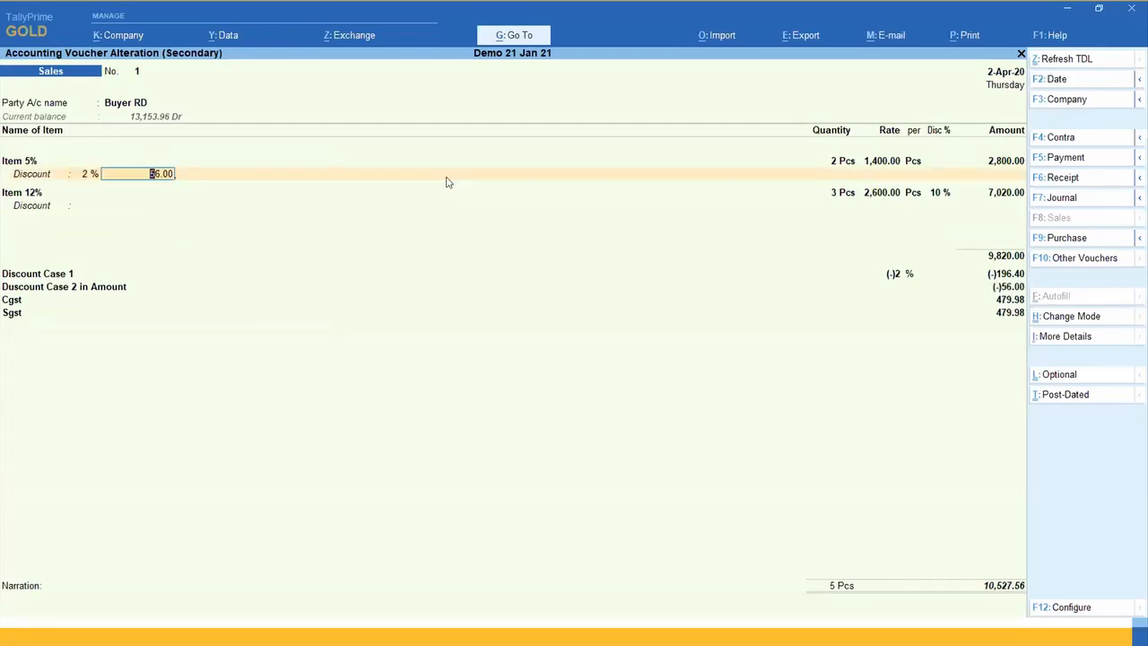
click(80, 205)
key(Return)
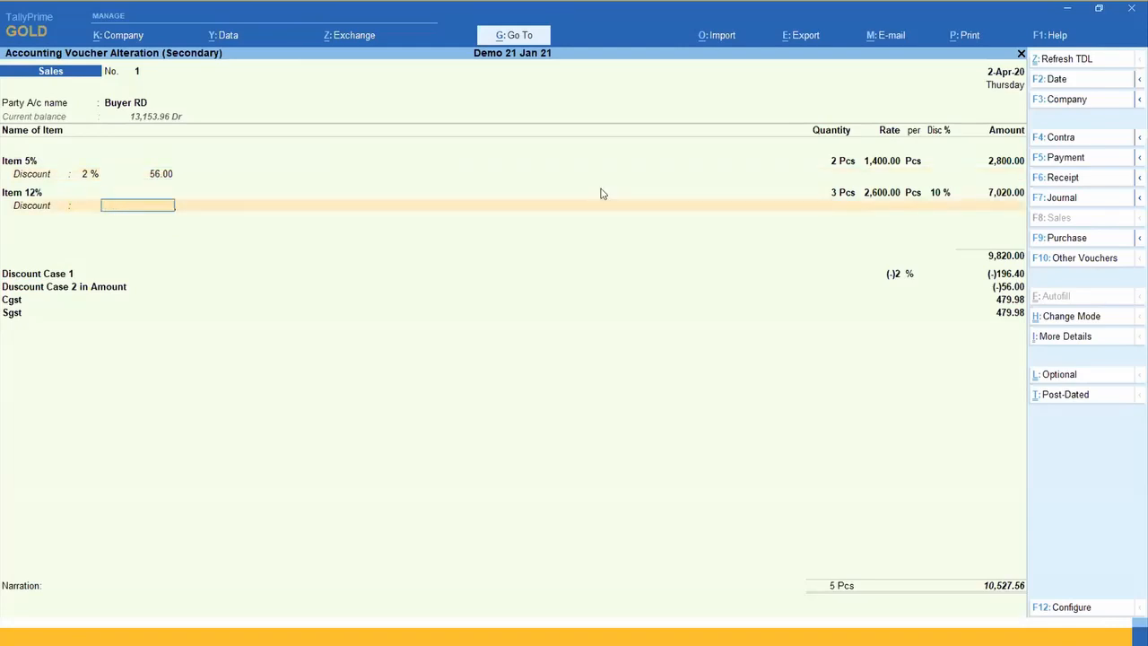
text(150)
key(Return)
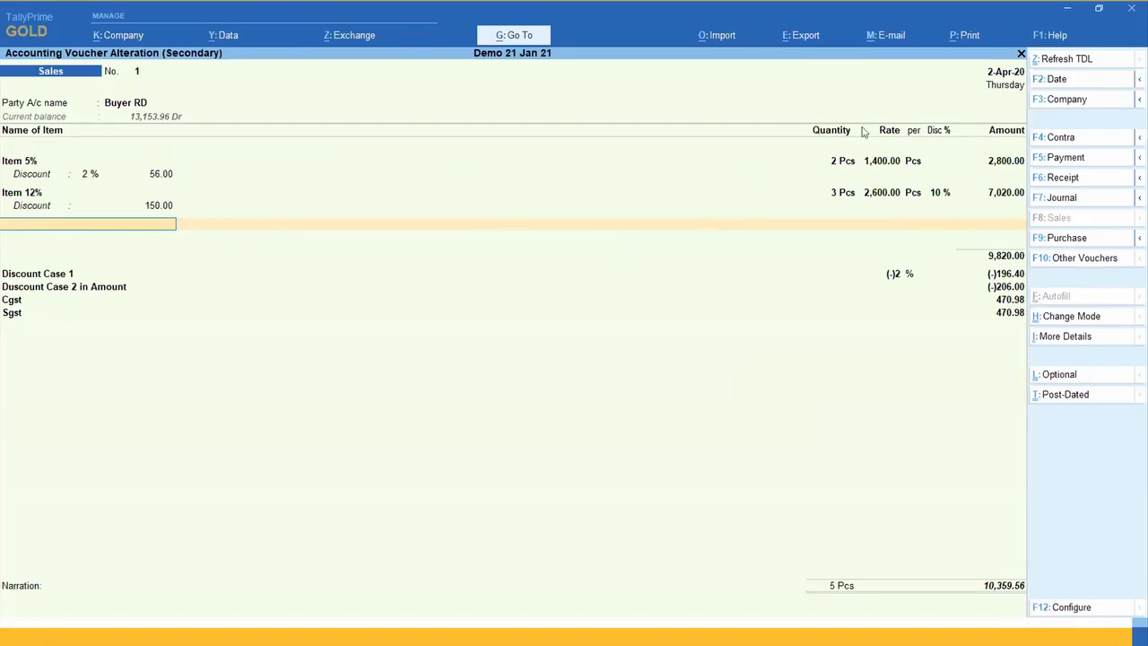
Step: Open the Duscount Case 2 in Amount ledger master, review its group, ledger type and GST settings, and return to the voucher
key(Return)
key(Return)
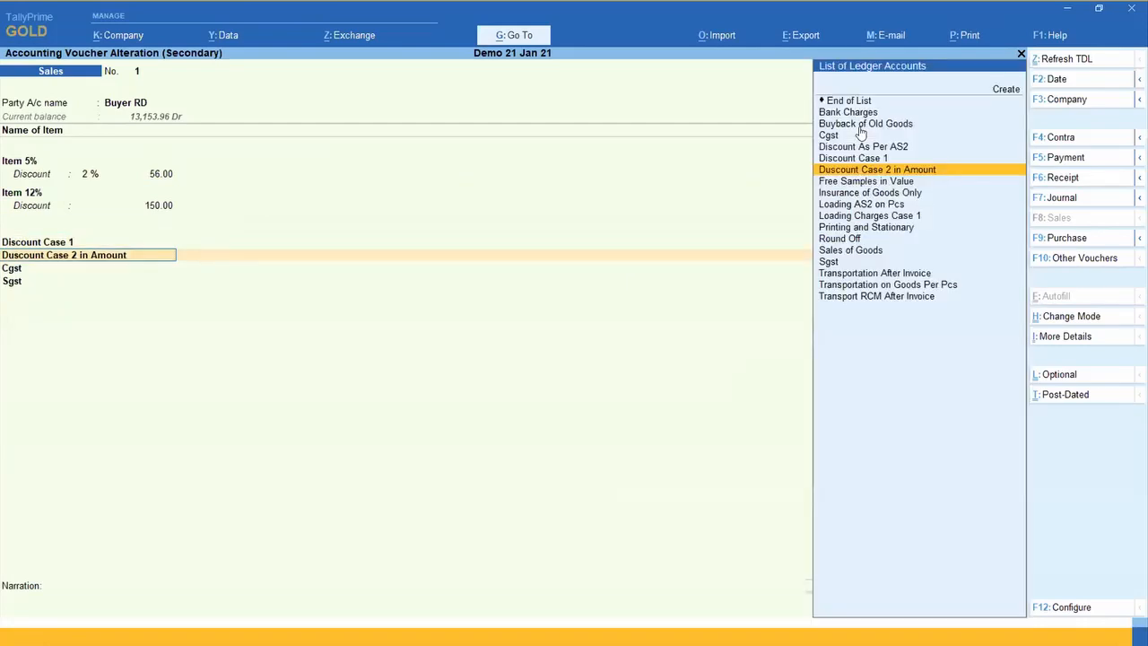
key(ctrl+Return)
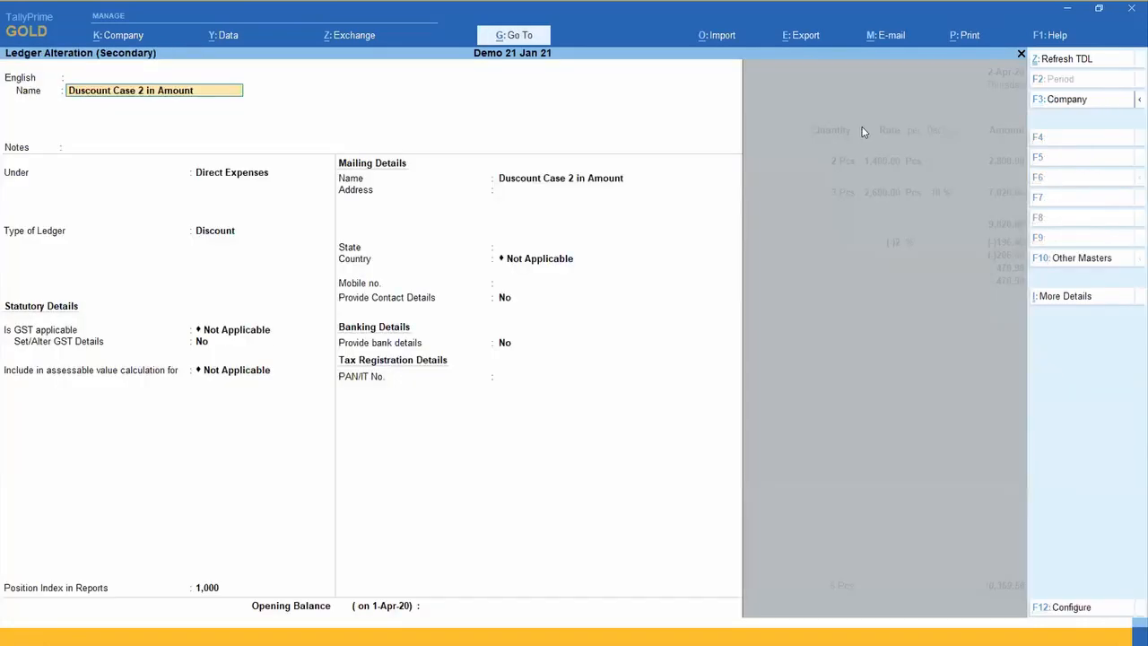
click(225, 176)
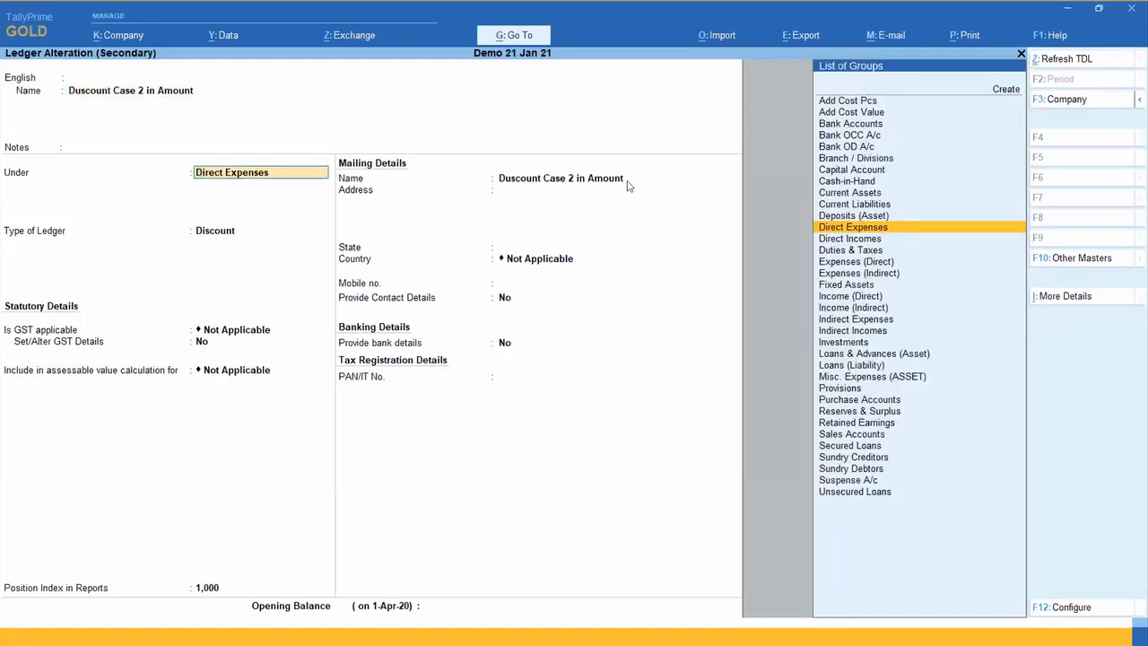
key(Return)
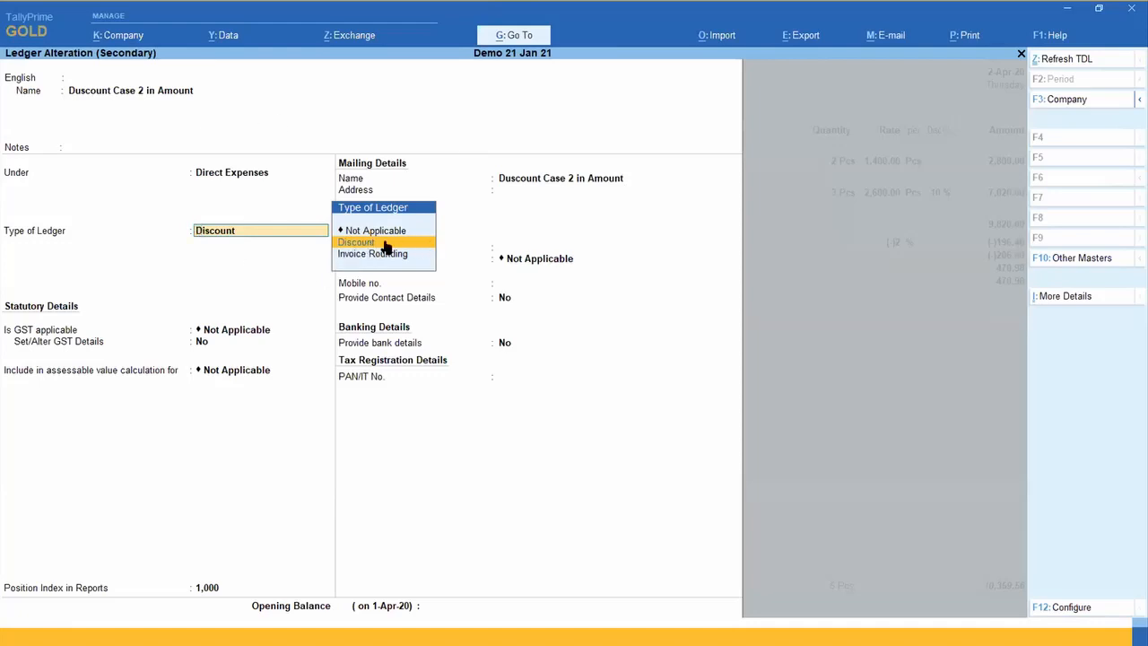
key(Return)
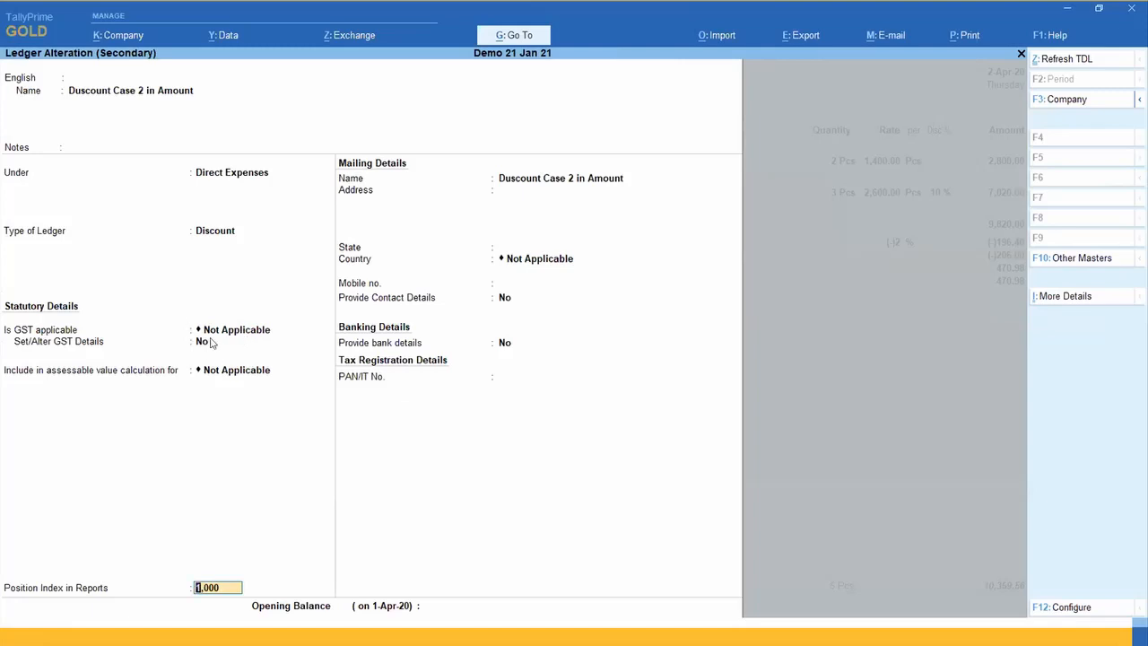
key(Return)
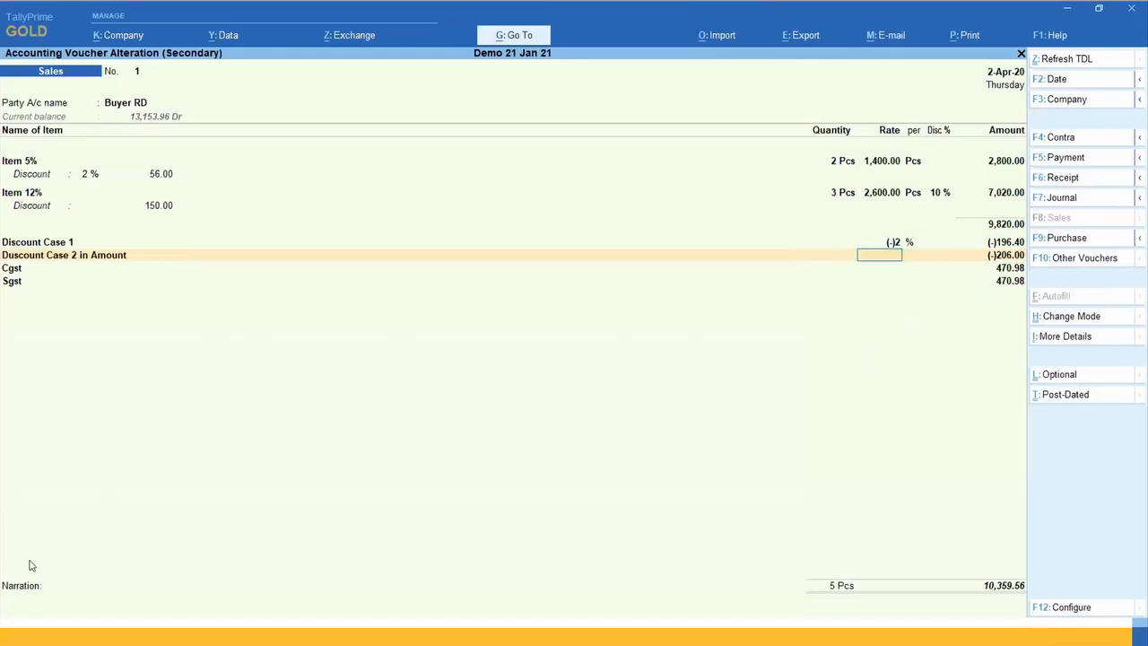
Step: Open the voucher's GST - Tax Analysis from its additional details and show it in detailed form
click(28, 599)
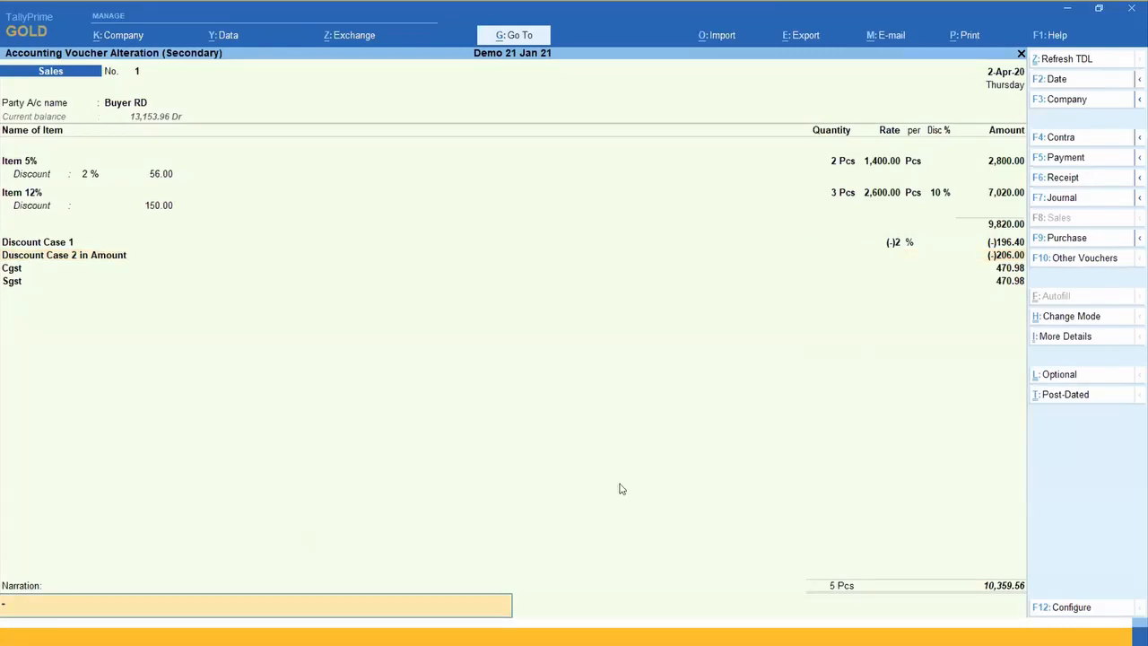
key(ctrl+i)
key(Down)
key(Down)
key(Down)
key(Down)
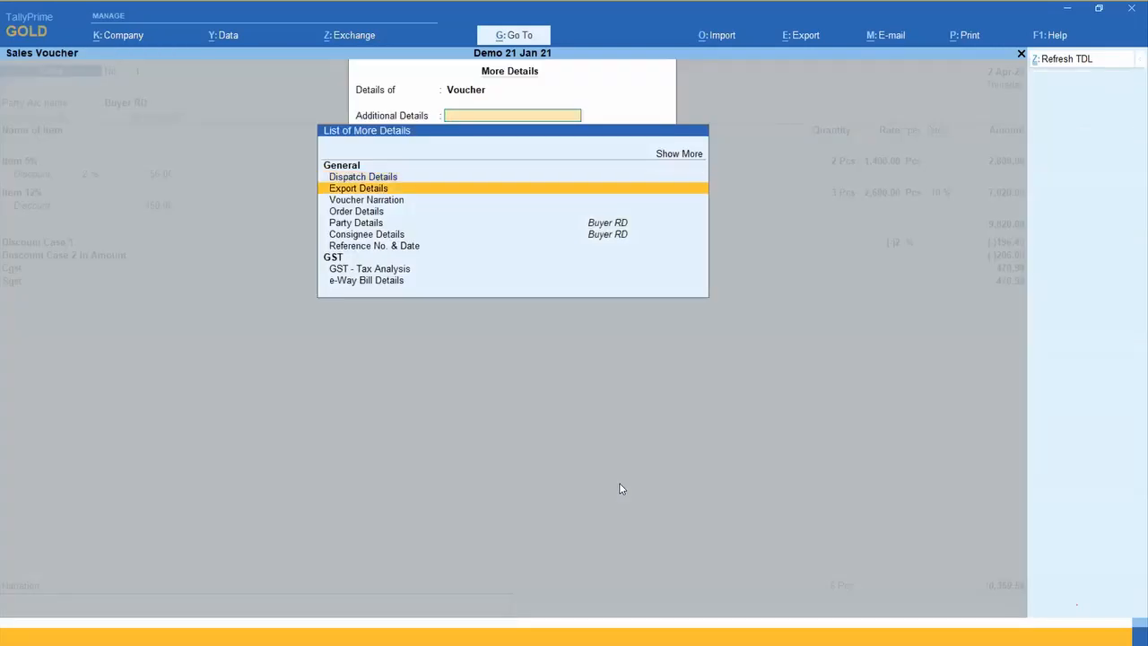
key(Down)
key(Down)
key(Down)
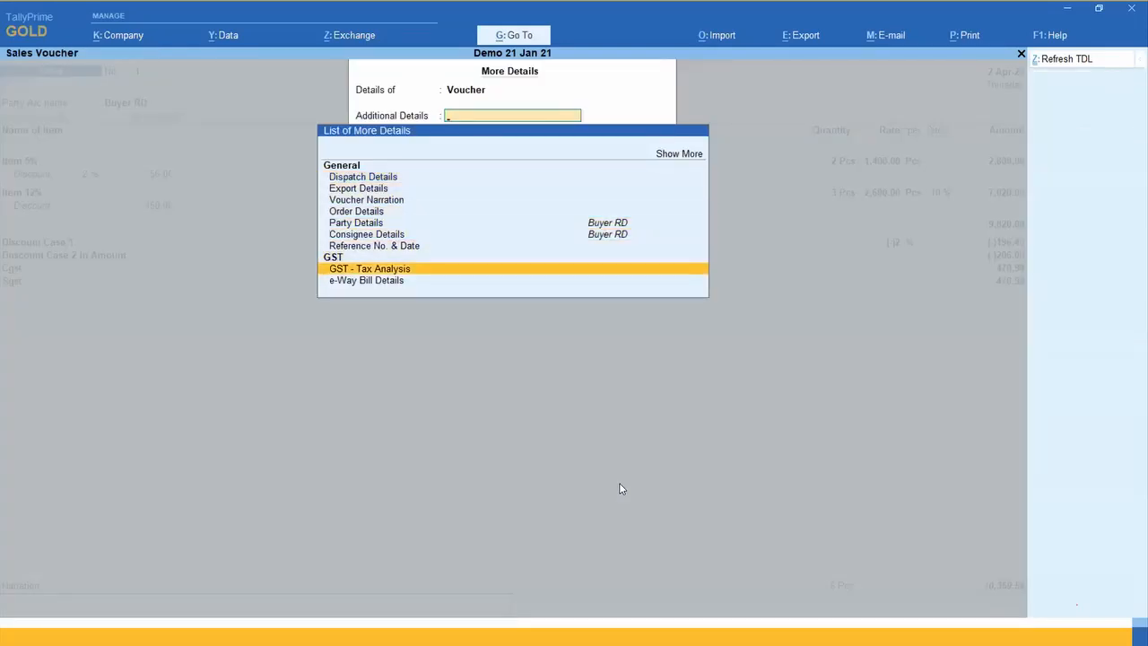
key(Return)
key(alt+F5)
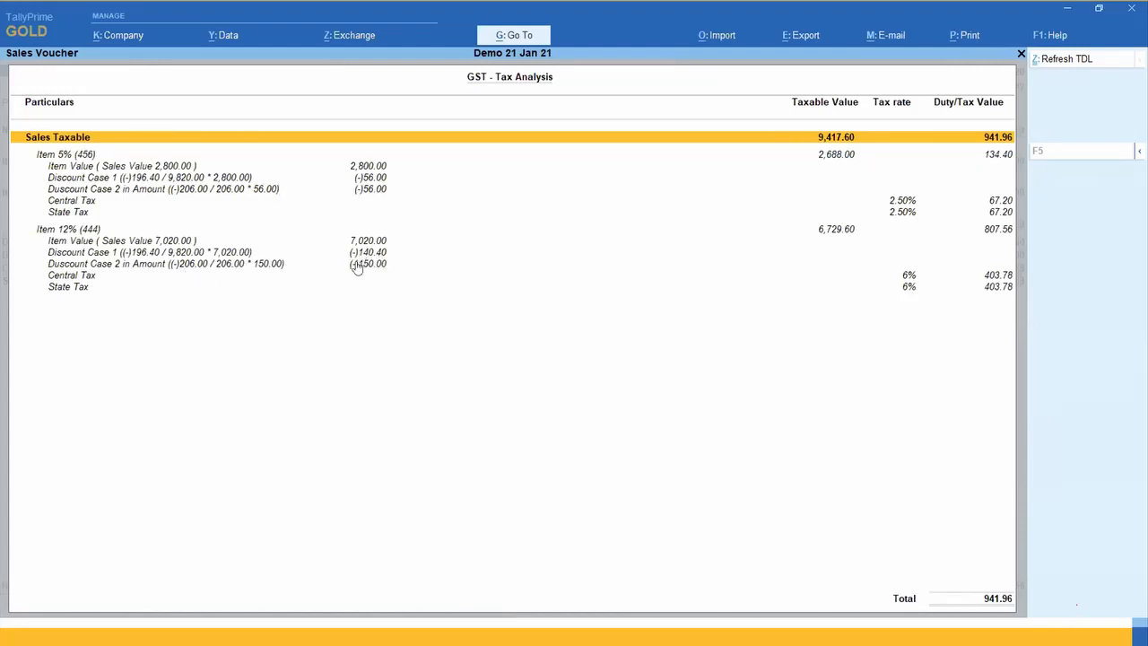
Step: Examine how the discounts reduce the taxable values of Item 12% and Item 5% in the tax analysis
click(834, 231)
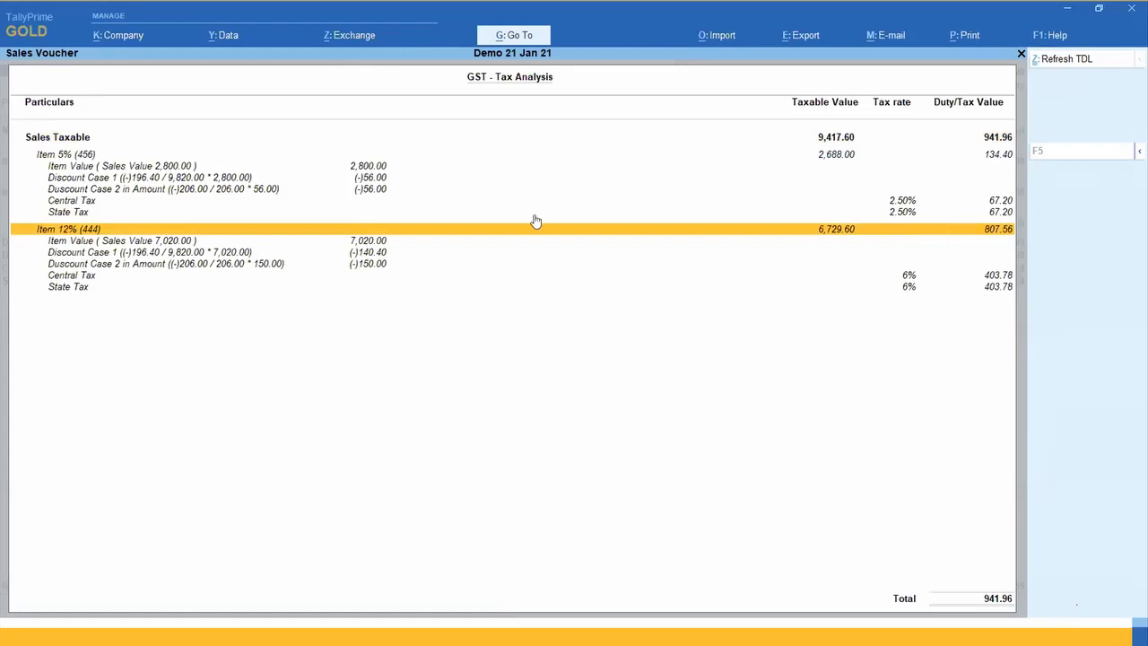
click(373, 241)
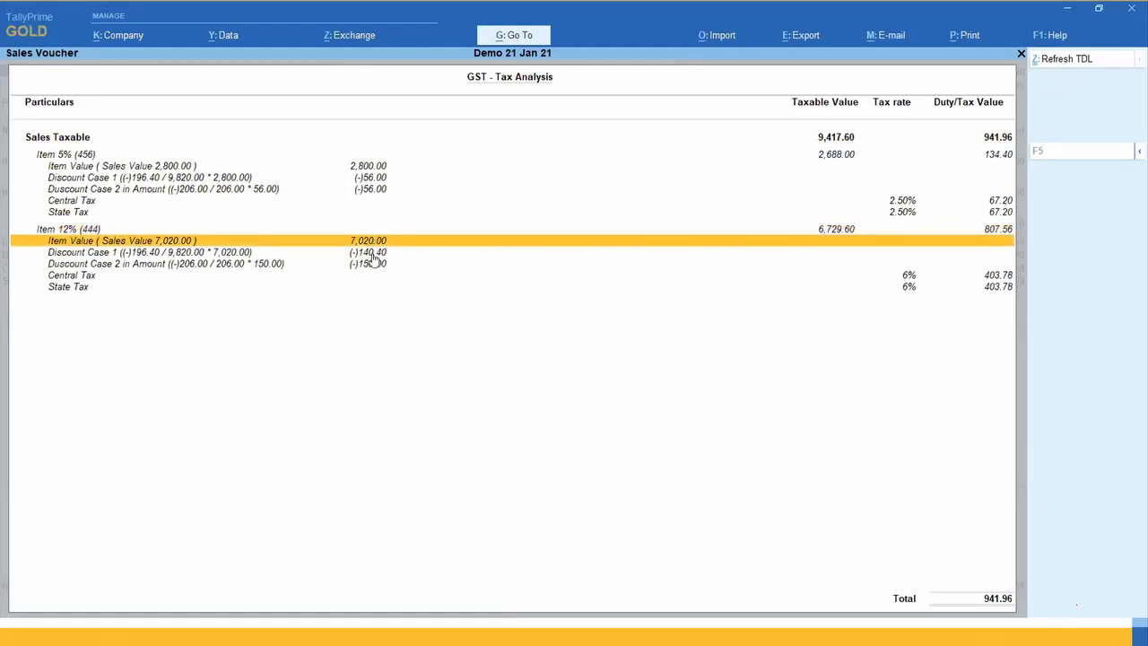
click(833, 231)
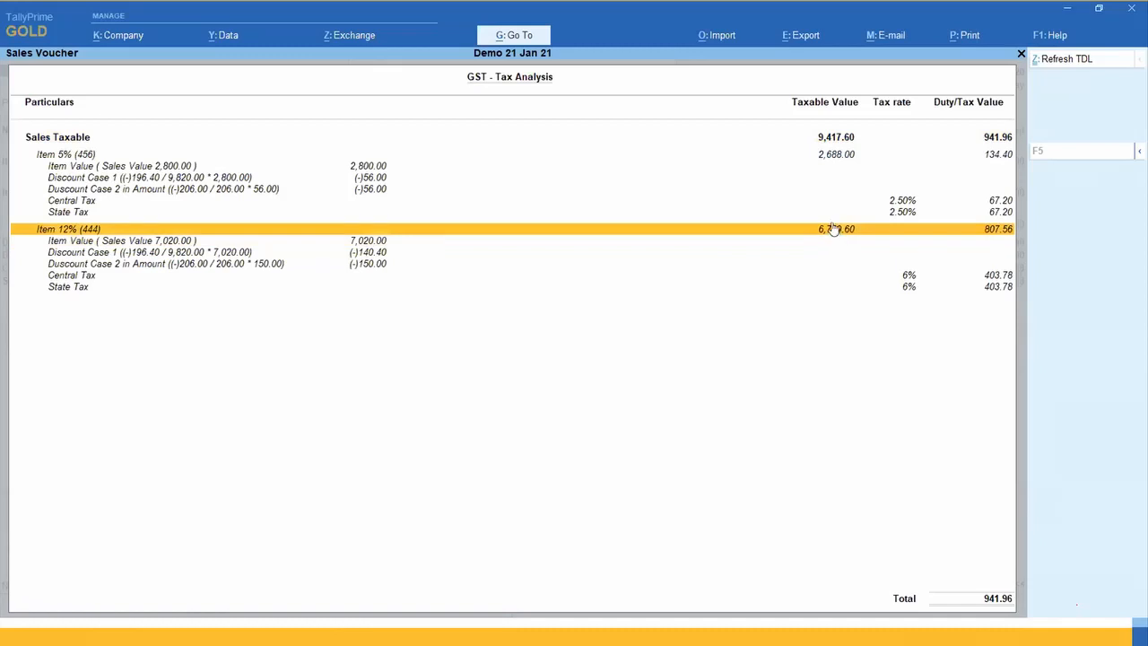
click(825, 157)
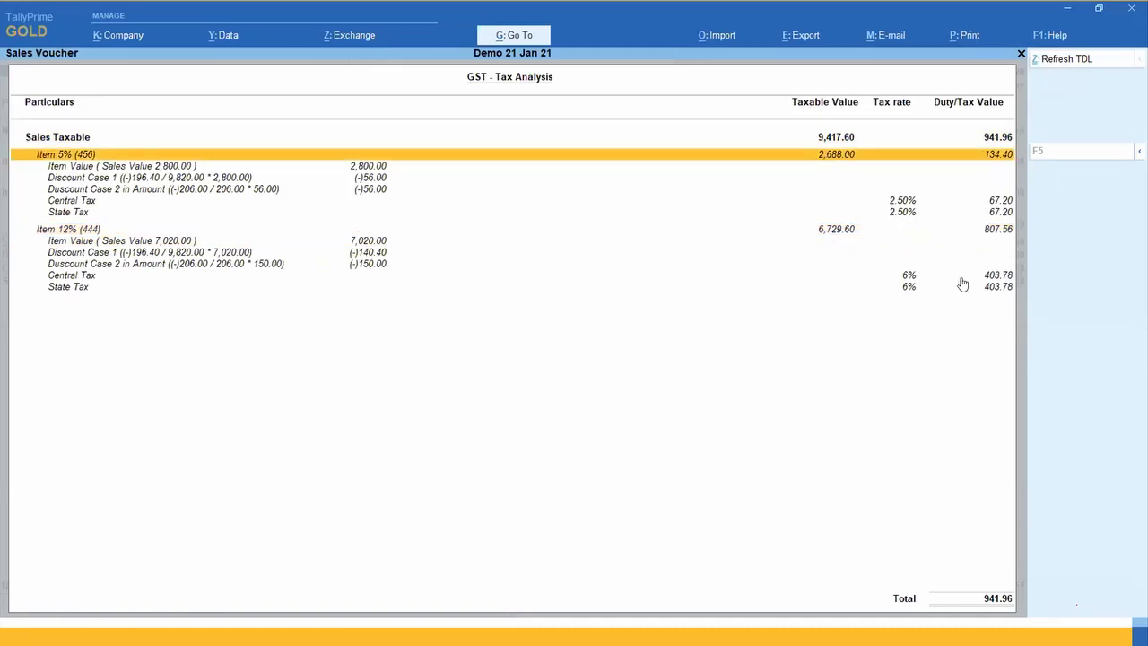
Step: Close the tax analysis, open the Discount Case 1 ledger master, review its GST assessable value settings, and return to the voucher
key(Escape)
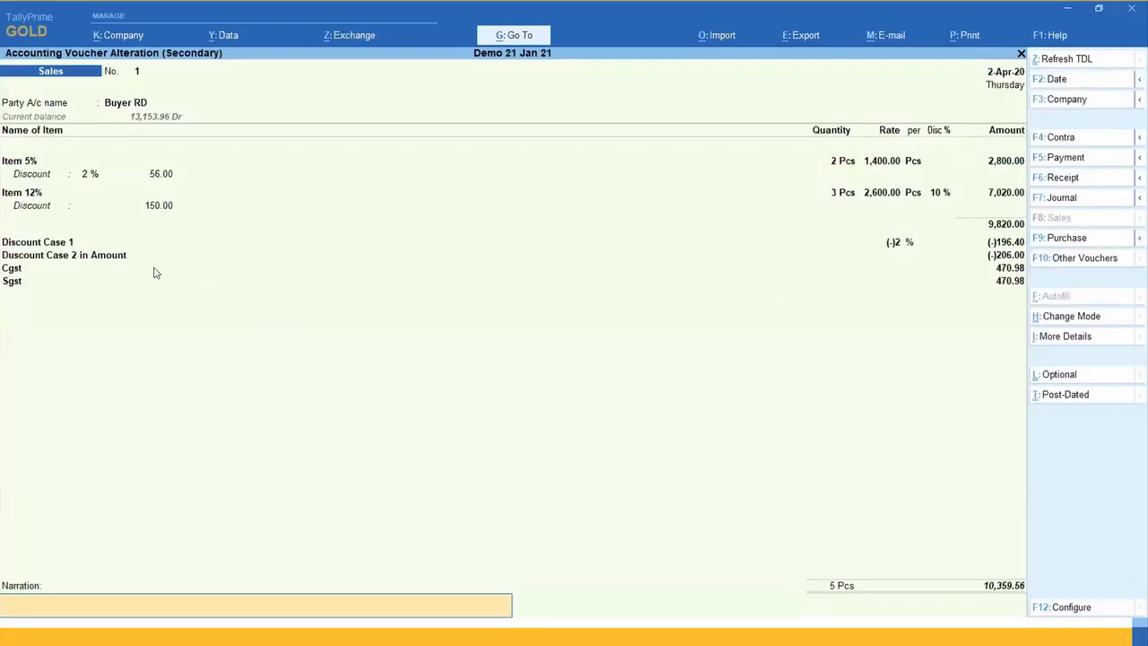
click(68, 243)
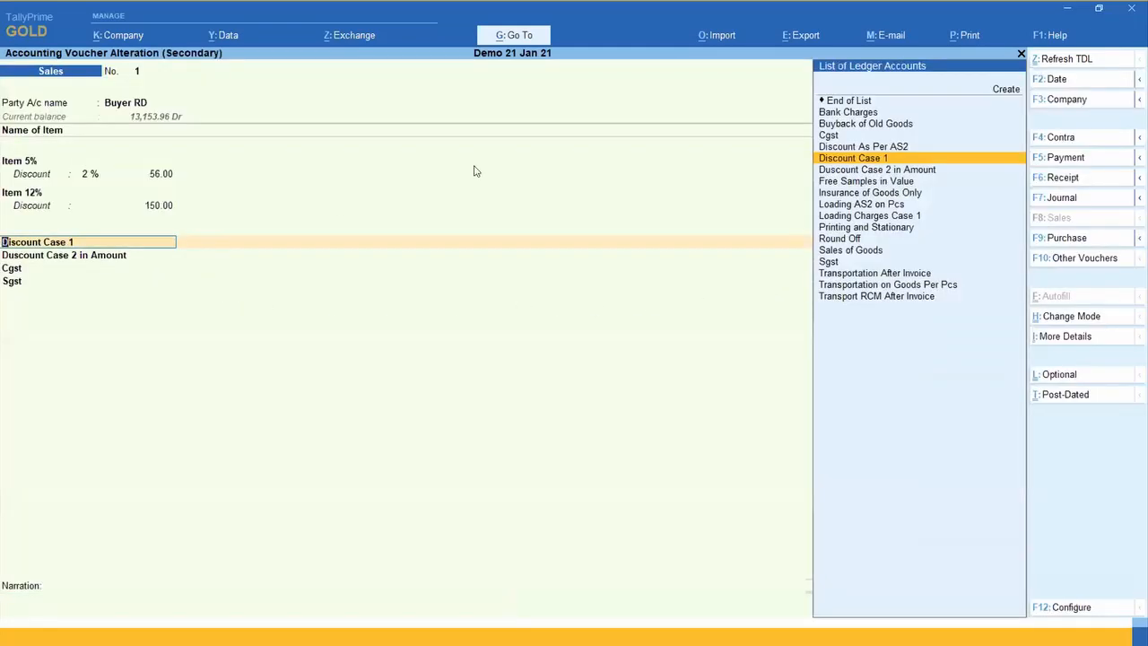
key(ctrl+Return)
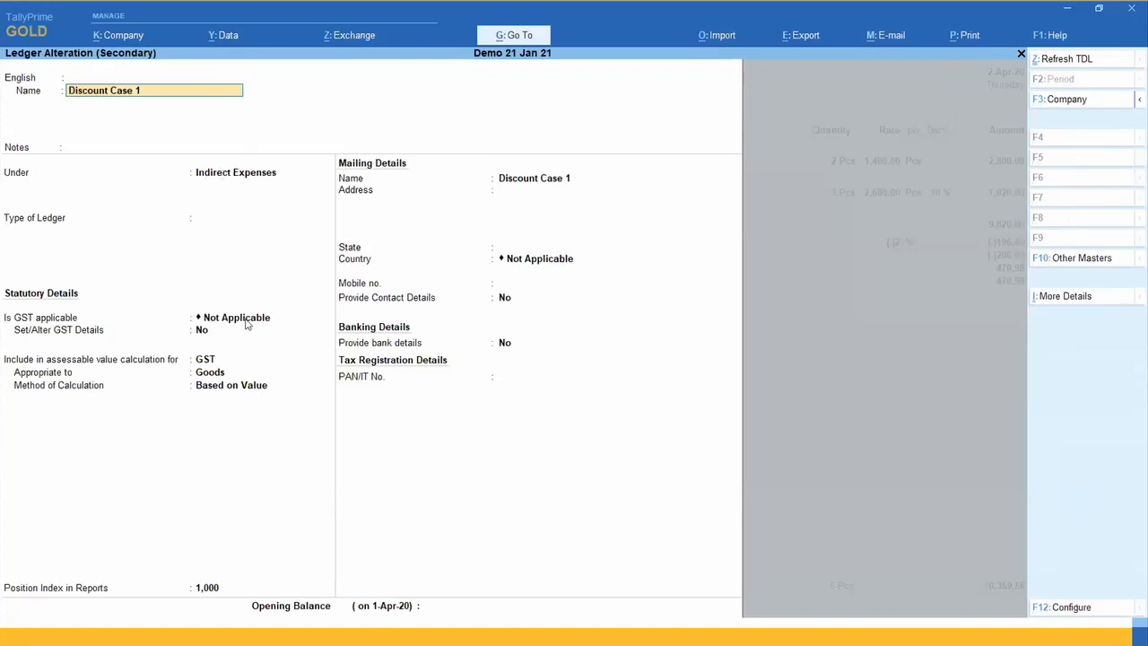
click(209, 360)
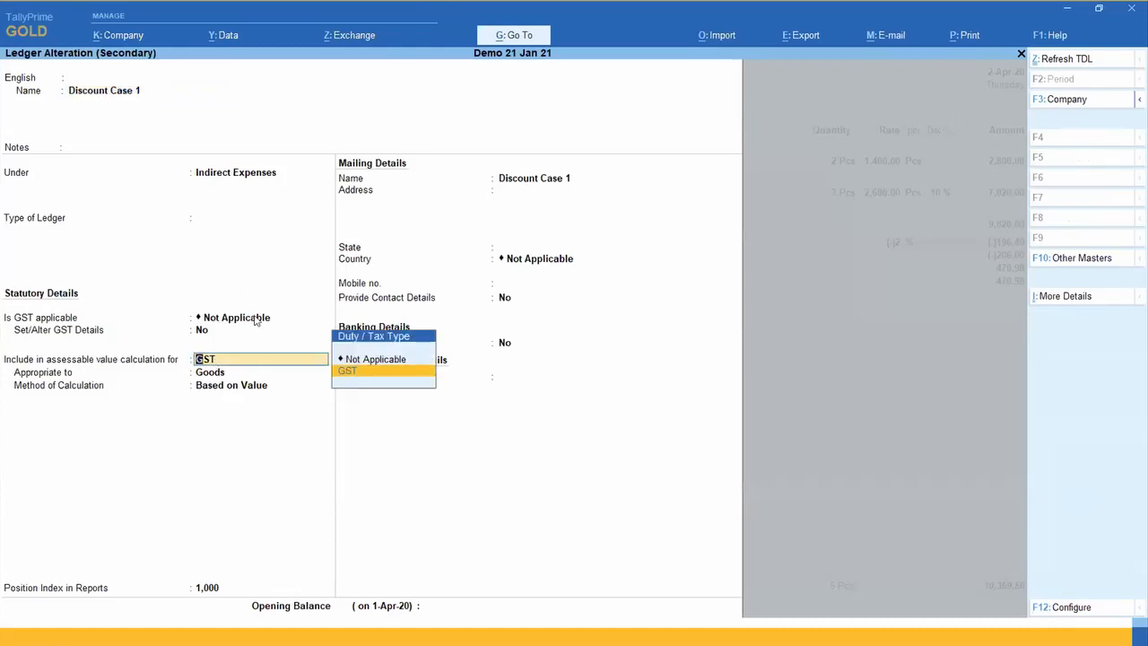
key(Return)
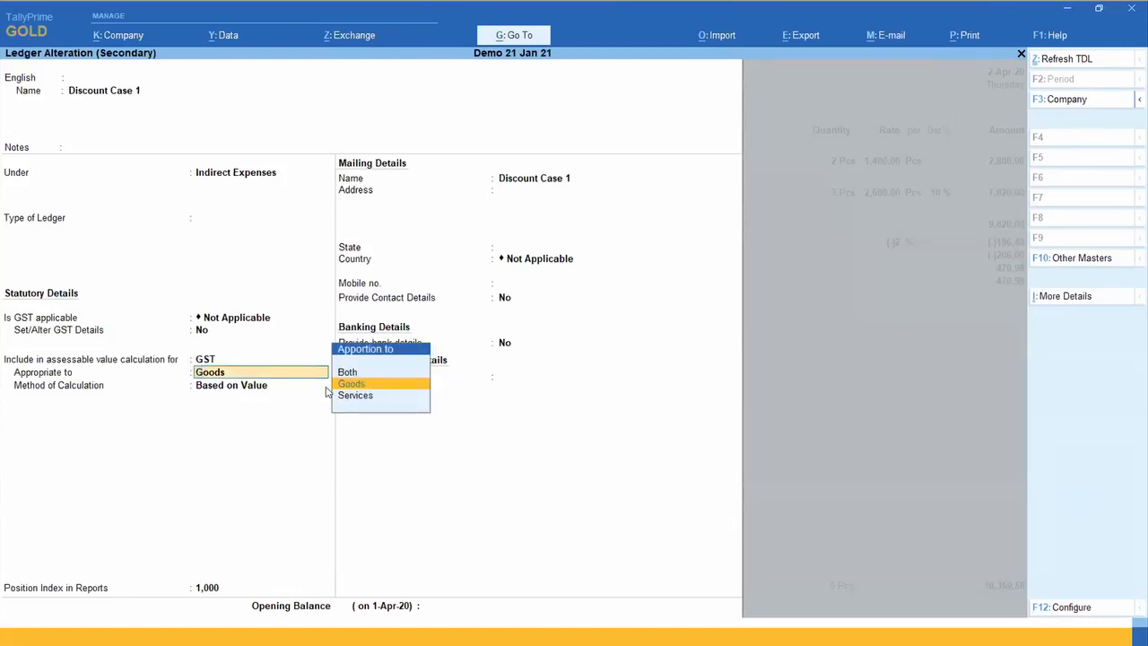
key(Return)
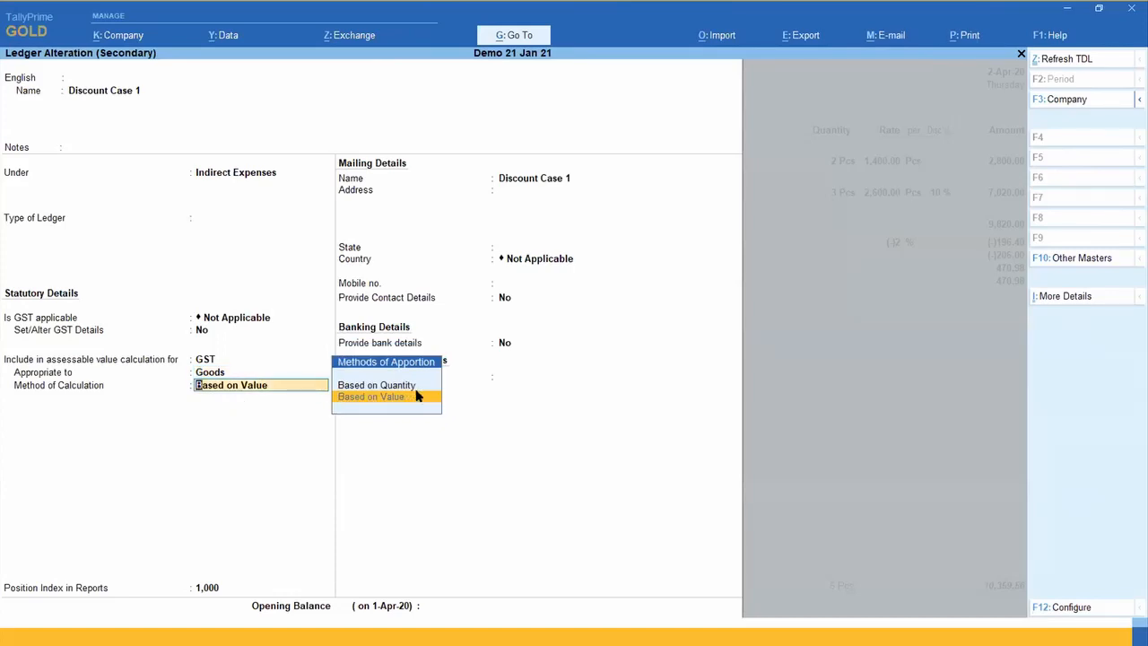
key(ctrl+a)
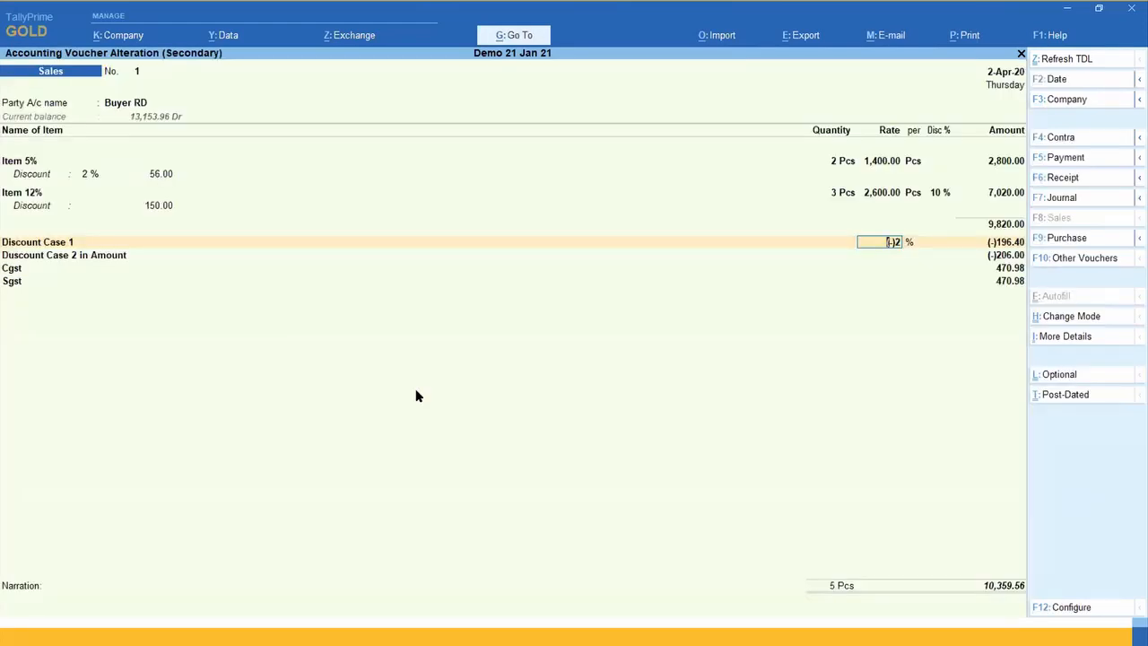
Step: Quit the sales voucher without saving it and go back to the monthly Sales Register
key(Escape)
key(y)
key(Escape)
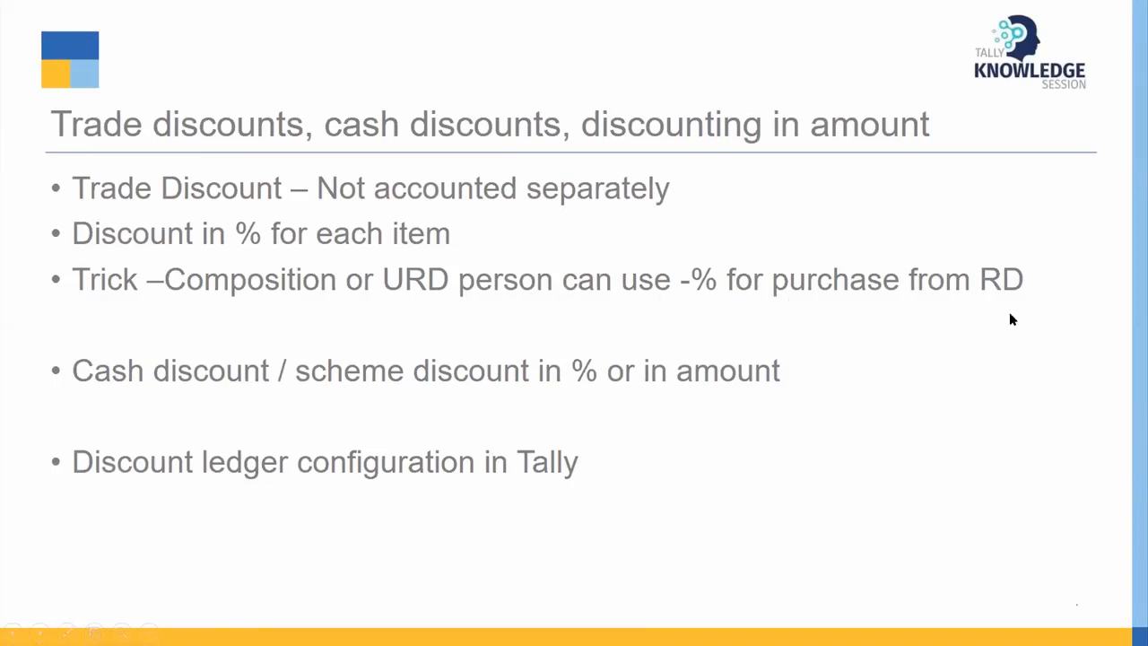
key(alt+Tab)
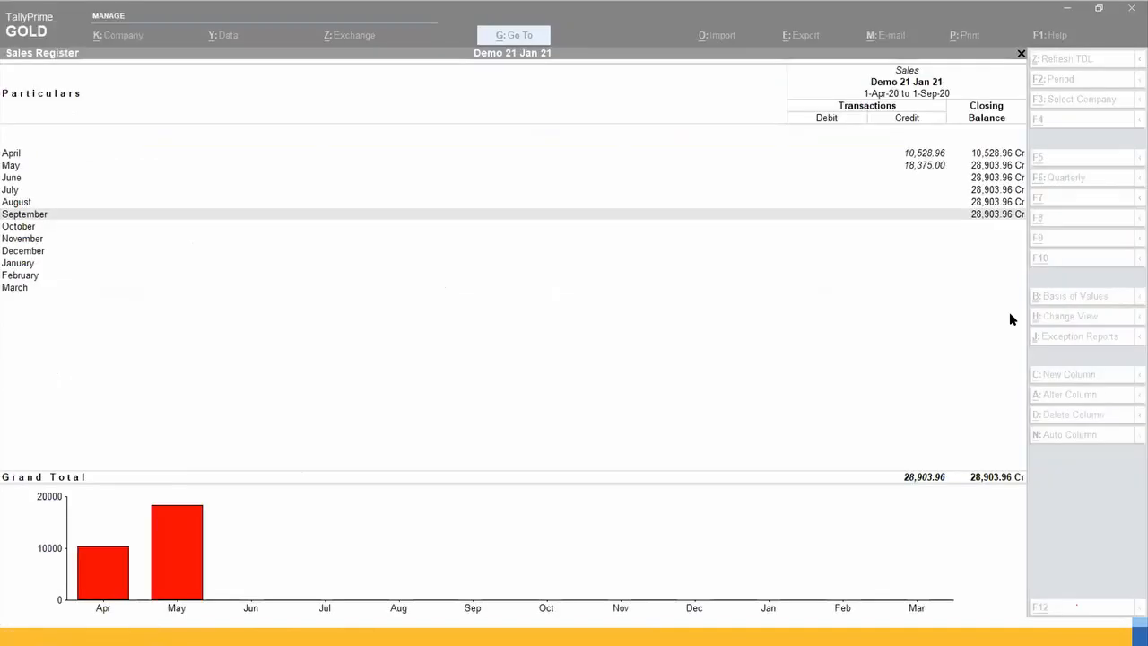
Step: Open the Purchase Register and bring up the purchase vouchers for May
key(Escape)
key(Down)
key(Return)
key(Up)
key(Up)
key(Up)
key(Up)
key(Up)
key(Down)
key(Down)
key(Down)
key(Down)
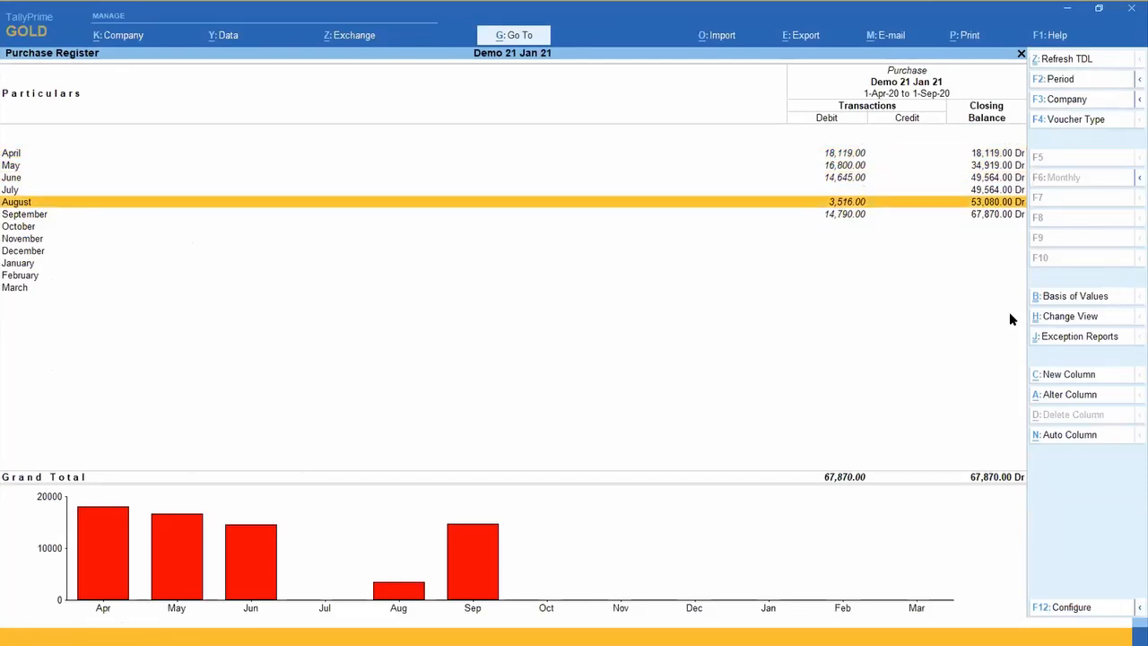
key(Up)
key(Up)
key(Up)
key(Return)
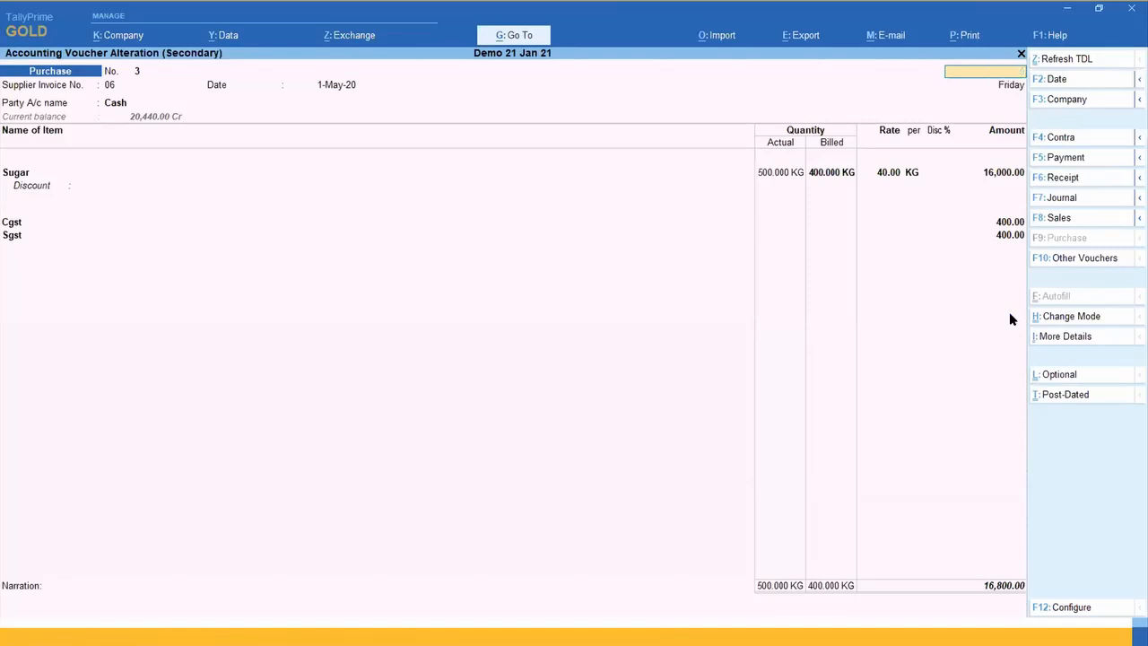
Step: List the purchase vouchers from 1-May-20 to 1-Sep-20 and open Purchase voucher 5 for Cement for Building
key(Escape)
key(F2)
key(Return)
key(Return)
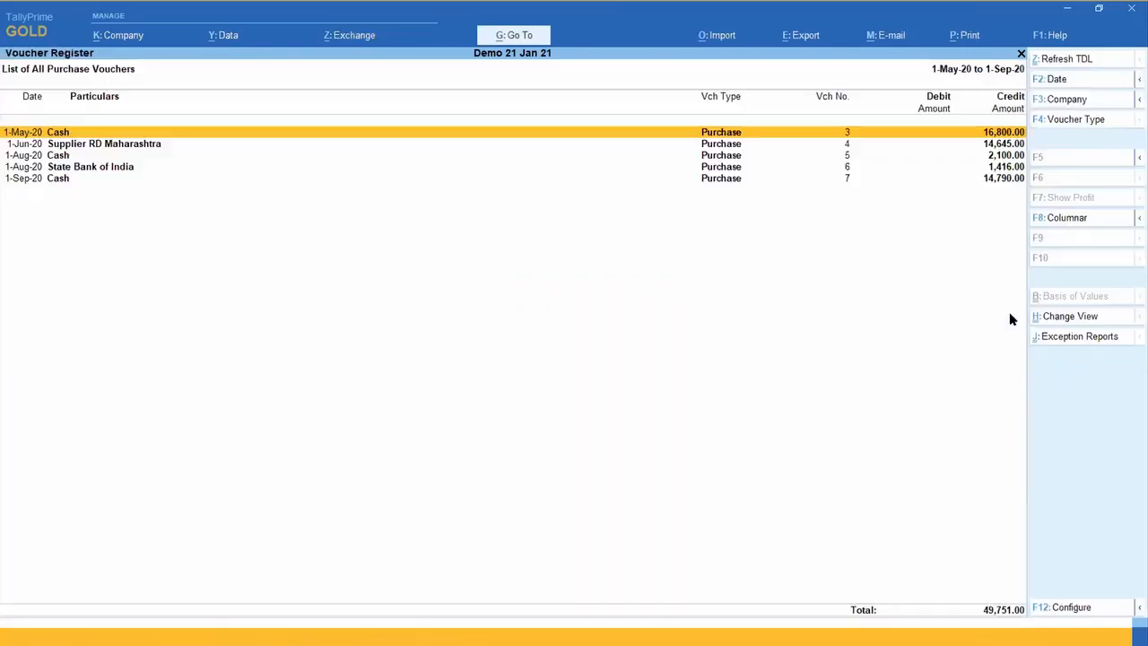
key(Return)
key(Page_Down)
key(Page_Down)
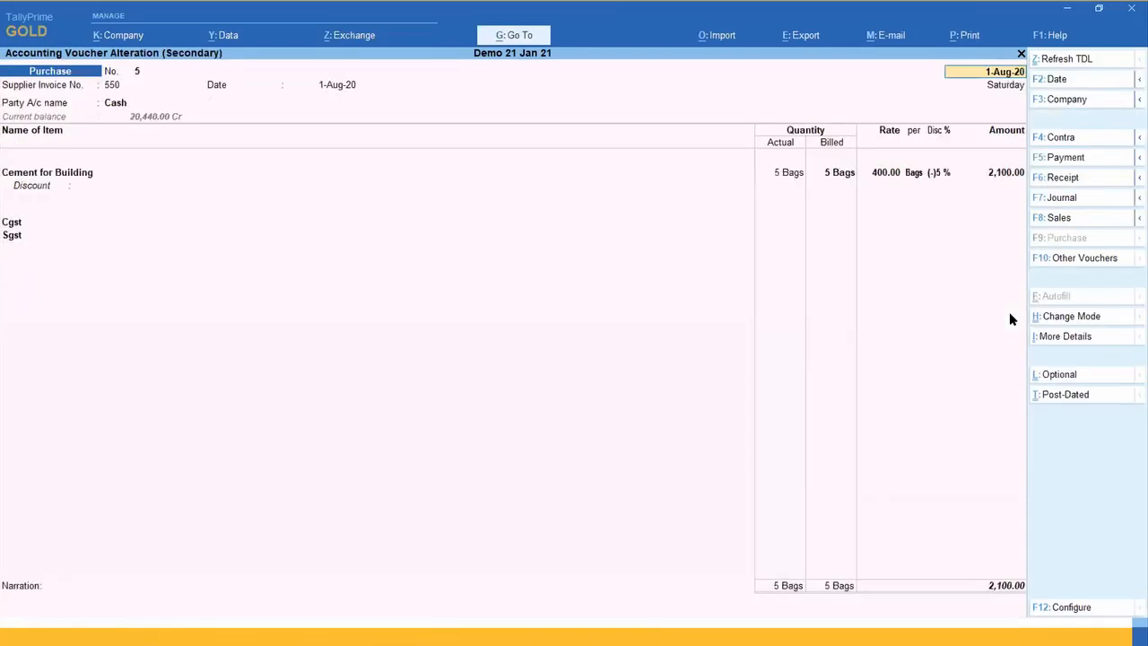
Step: Set the discount percentage of the Cement for Building line to -12 % and save the purchase voucher
click(885, 172)
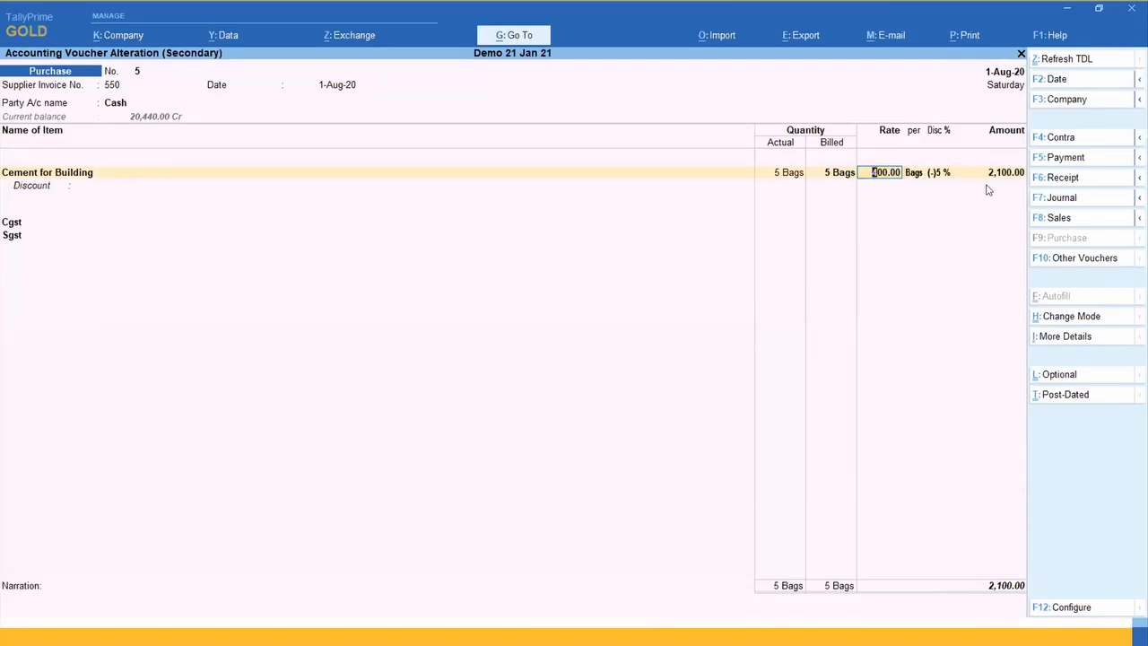
click(941, 173)
key(BackSpace)
key(Return)
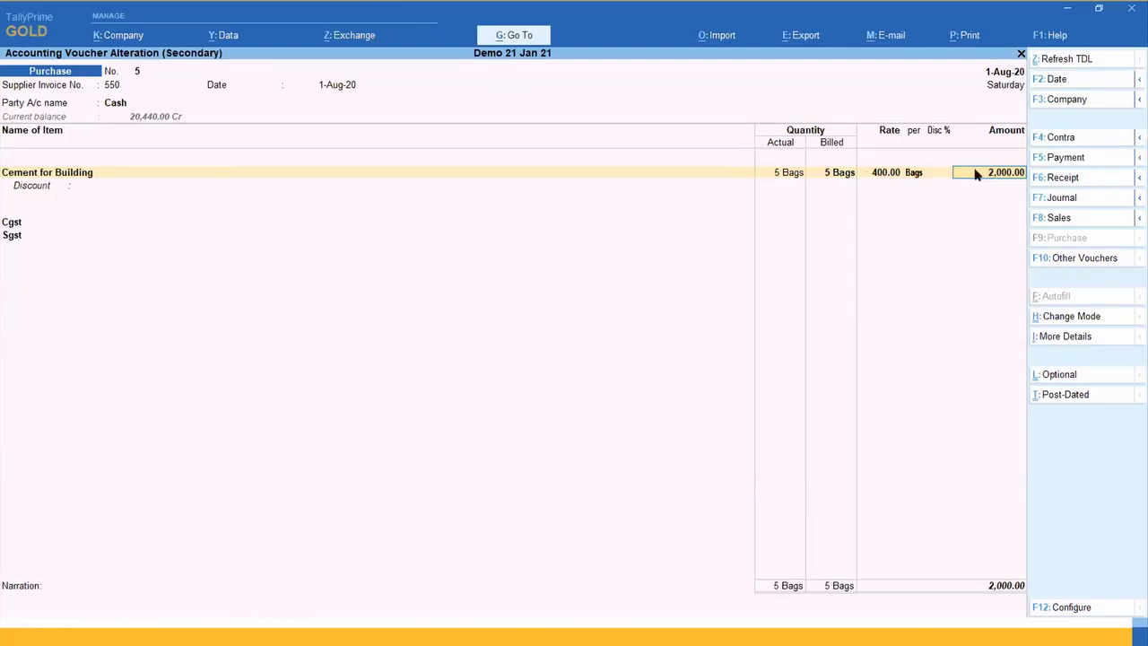
click(937, 172)
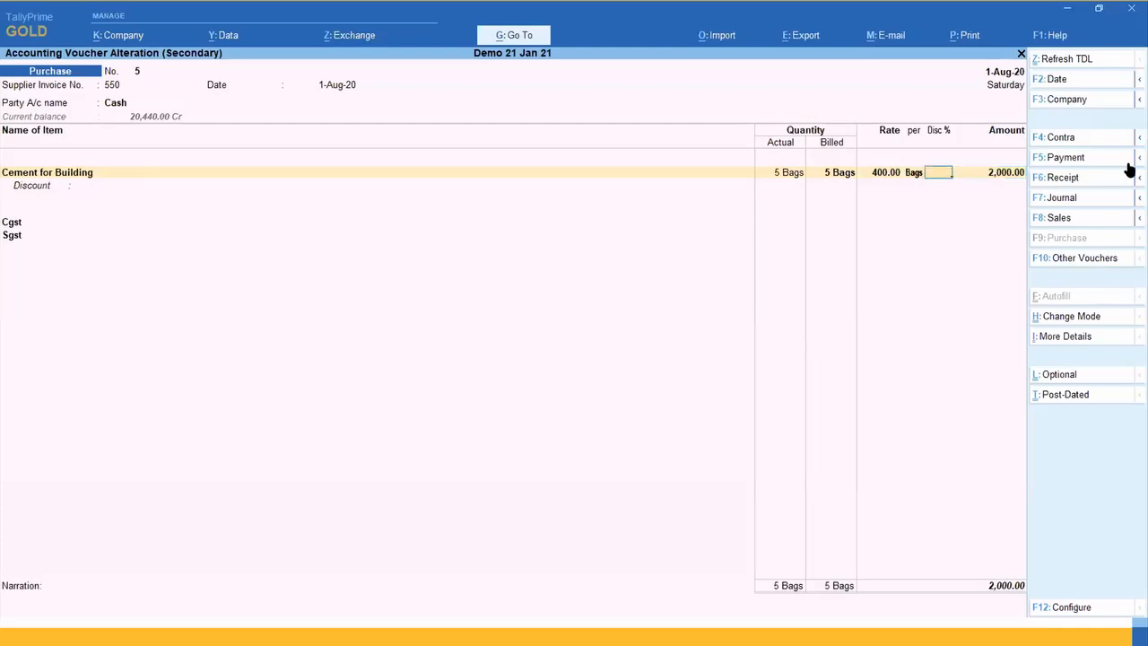
text(-12)
key(Return)
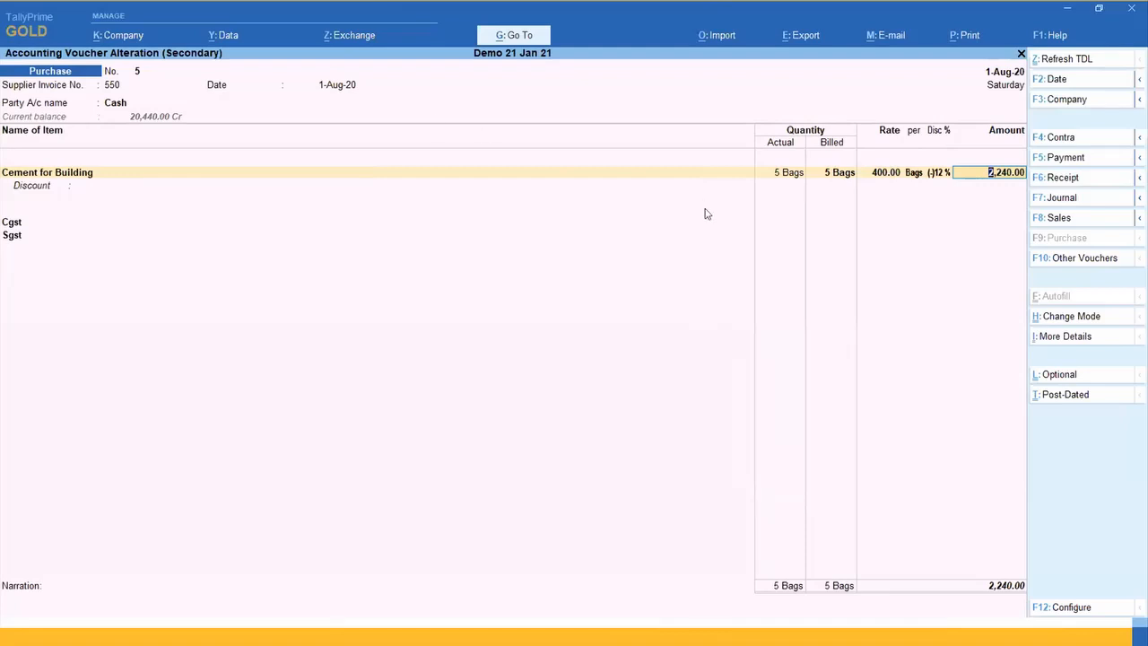
key(ctrl)
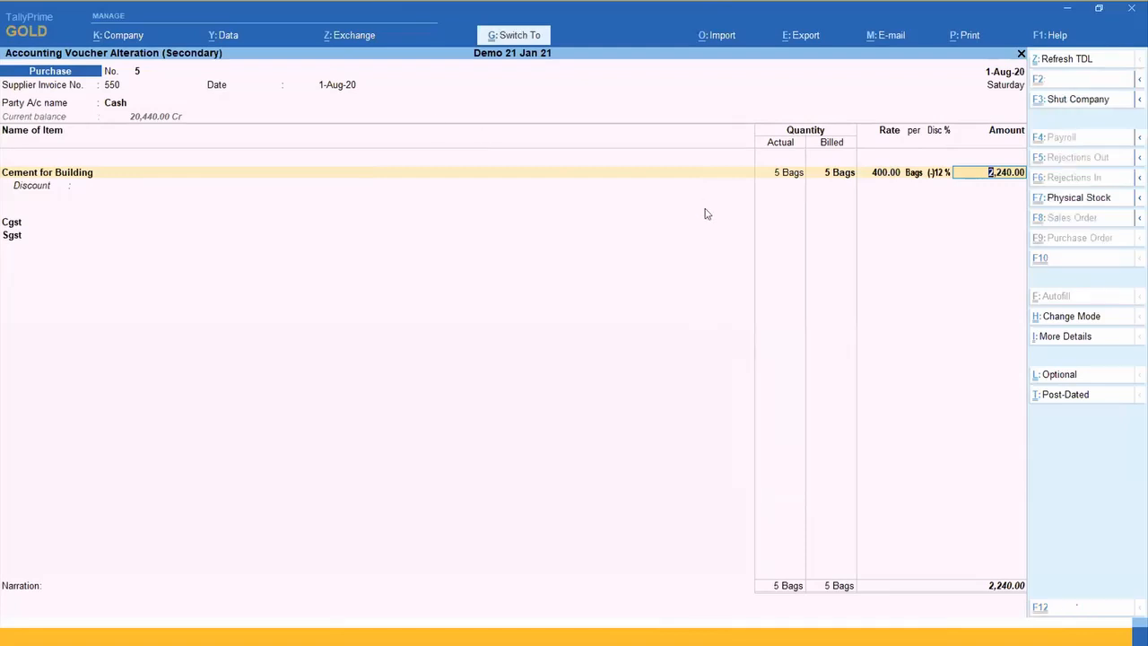
key(ctrl+a)
Step: Open the Stock Summary and drill down through Cement for Building's August movement to its purchase voucher
key(Escape)
key(Escape)
key(Escape)
key(s)
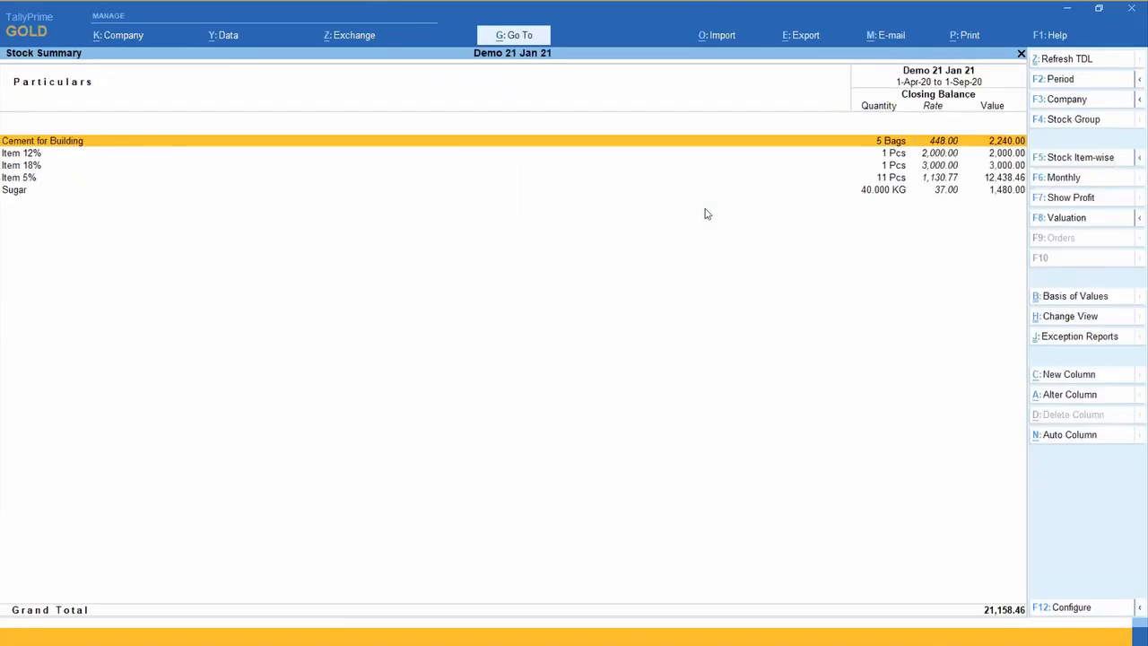
key(Return)
click(706, 216)
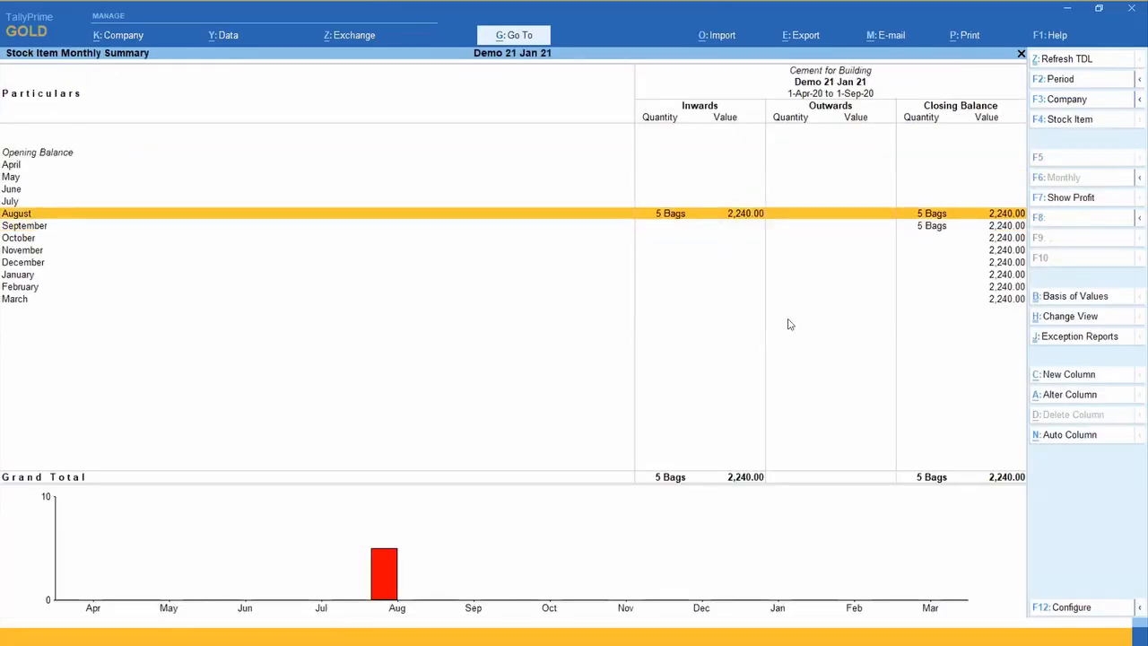
key(Return)
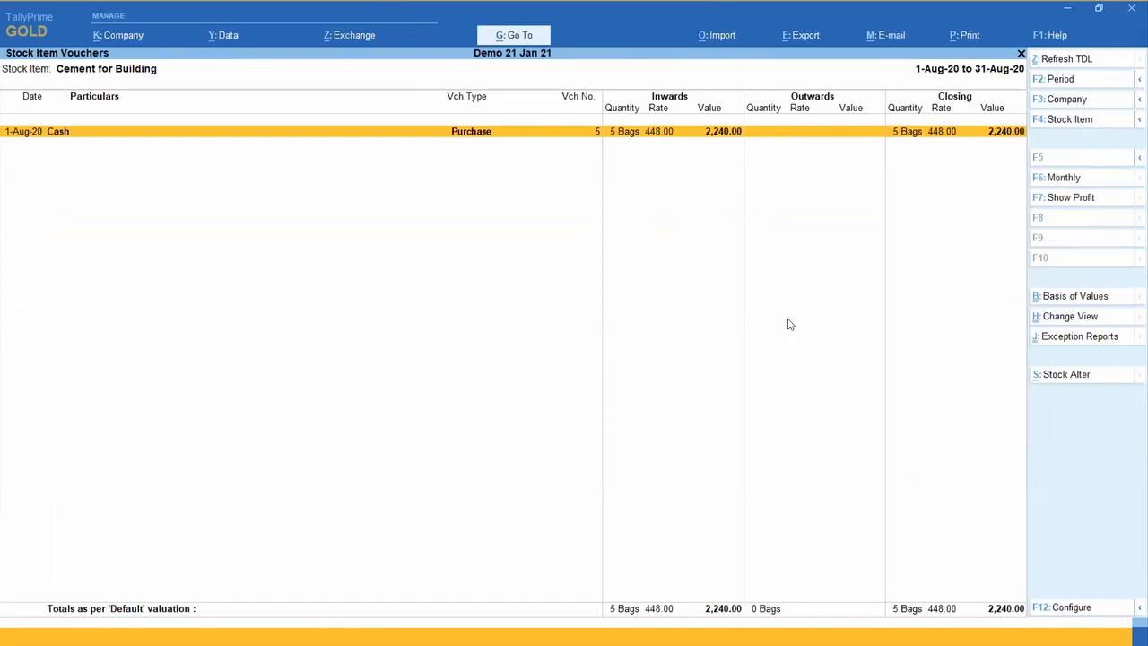
click(652, 135)
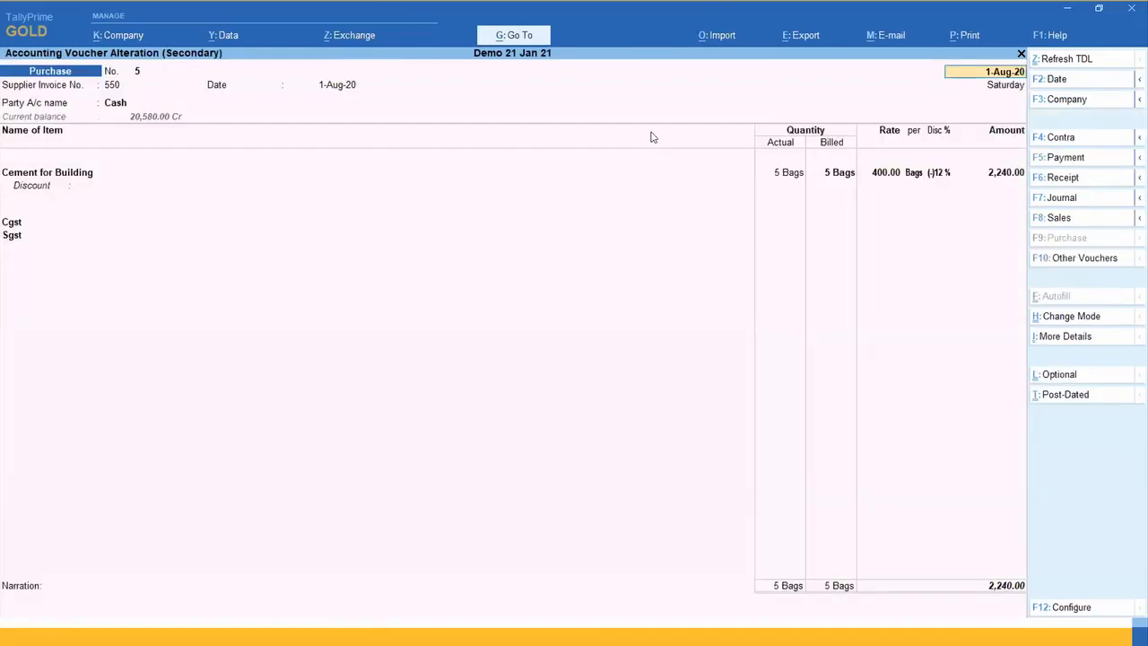
Step: Check the rate and discount percentage of the Cement for Building line, accept the voucher, and return to the Stock Summary
click(879, 178)
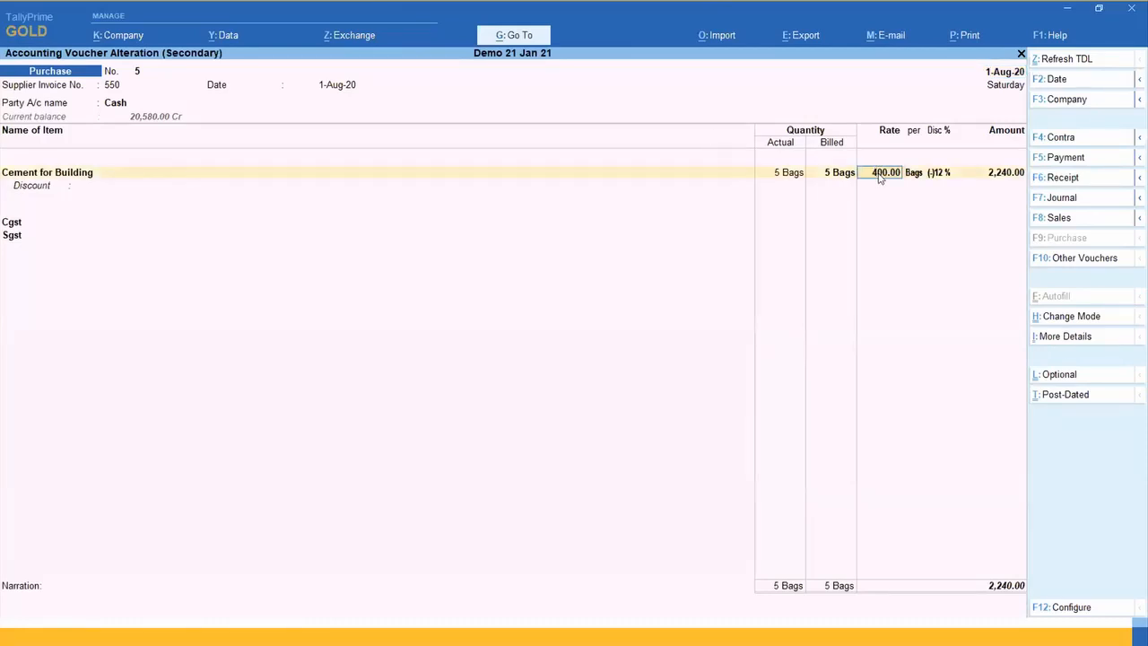
key(Return)
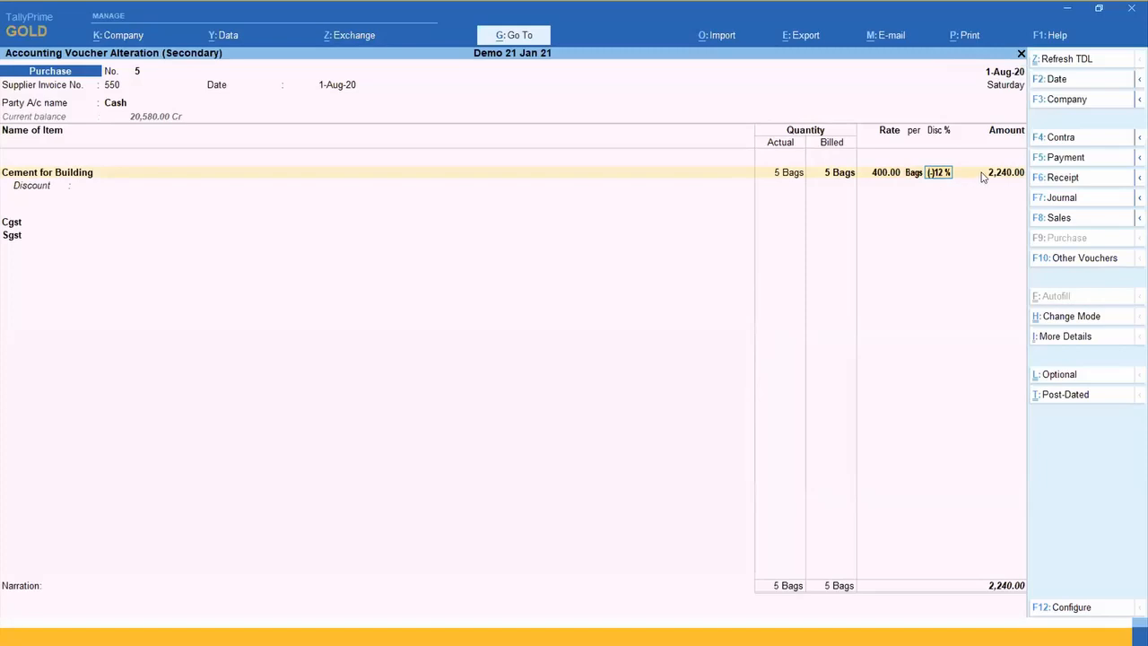
key(ctrl+a)
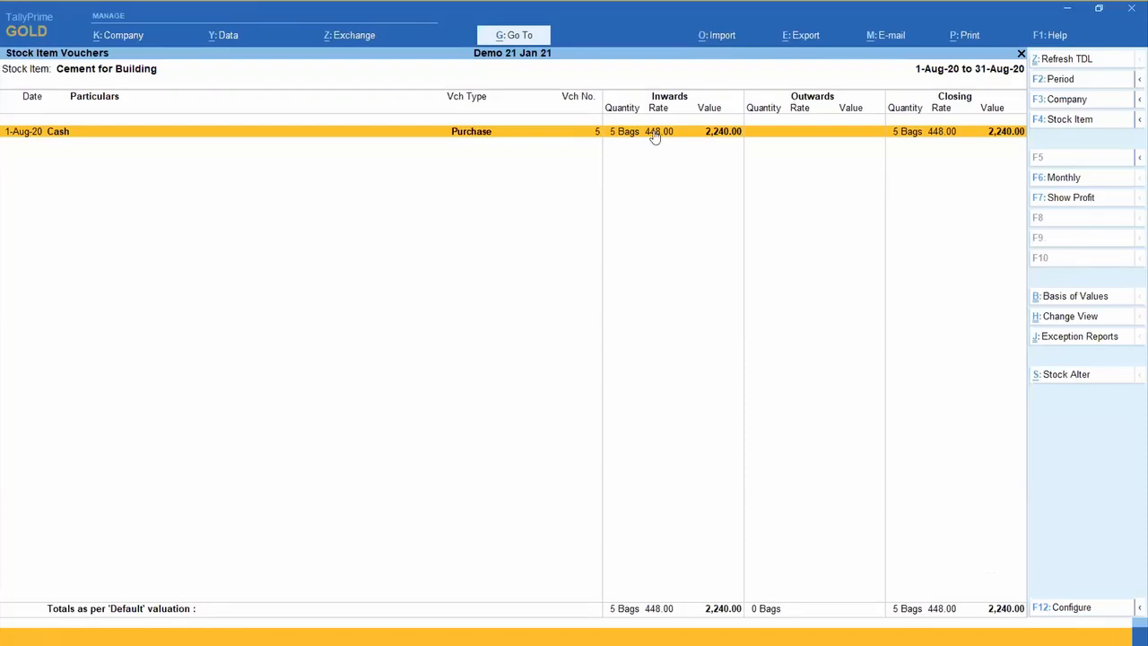
key(Escape)
key(Escape)
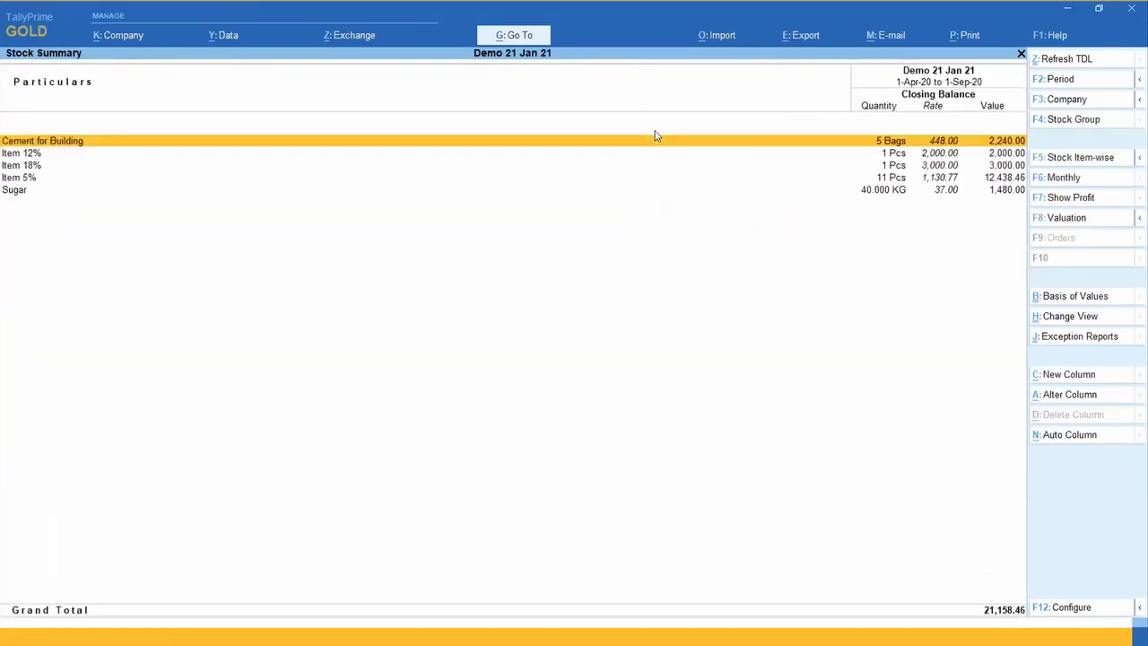
key(alt+Tab)
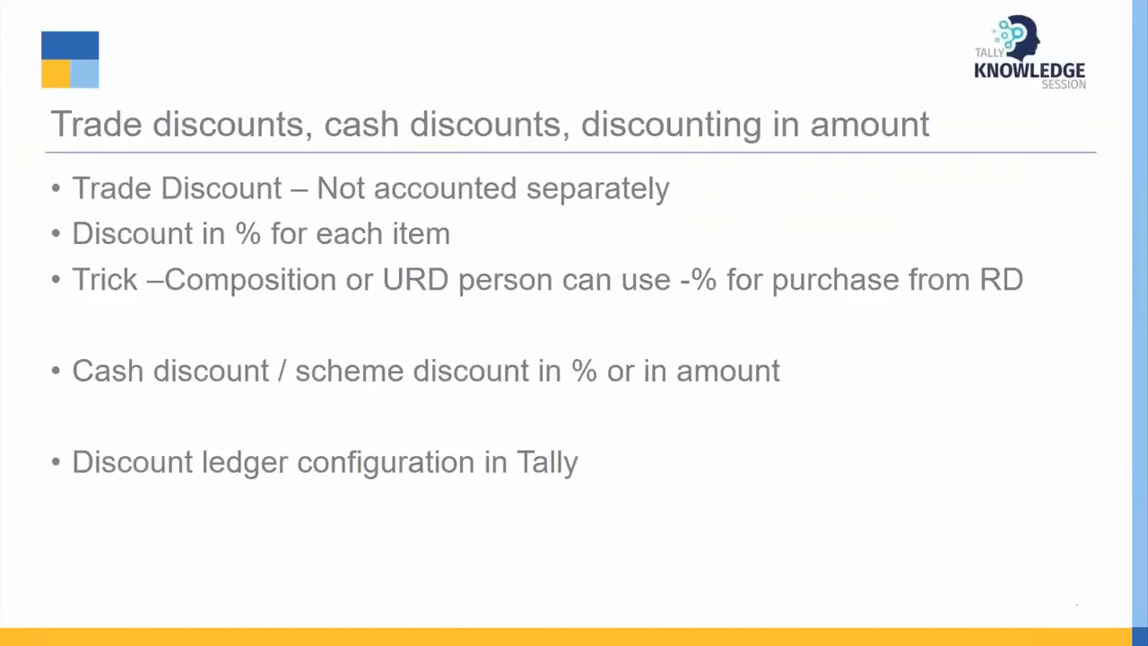
key(alt+Tab)
key(Up)
key(Up)
key(Up)
key(Up)
key(Up)
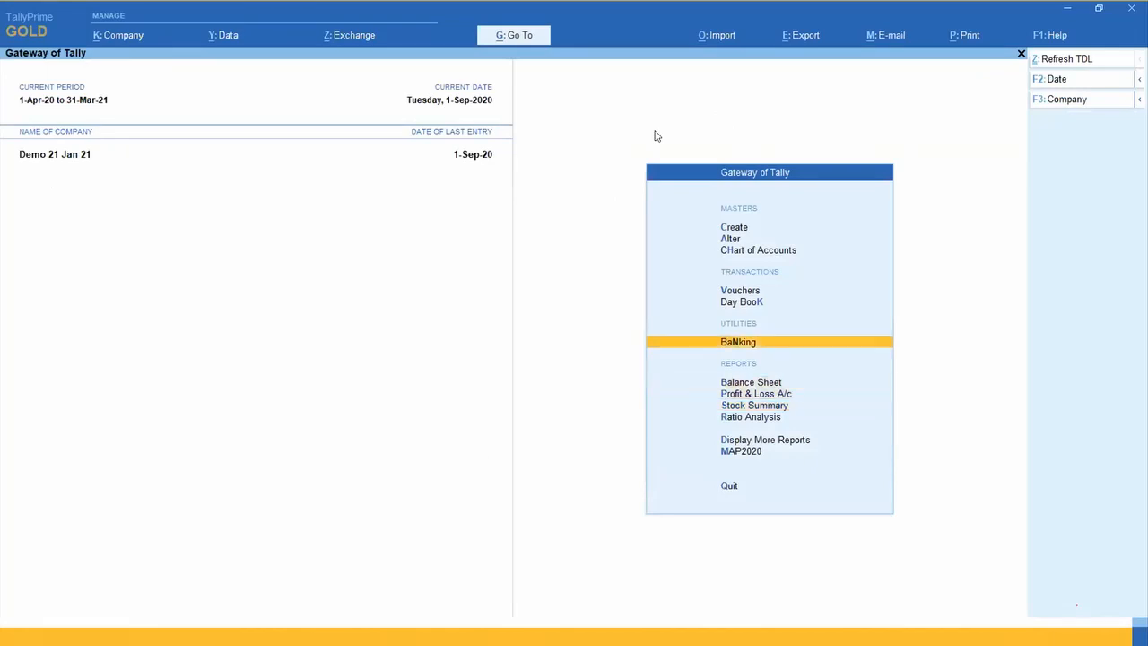
key(Return)
key(Page_Up)
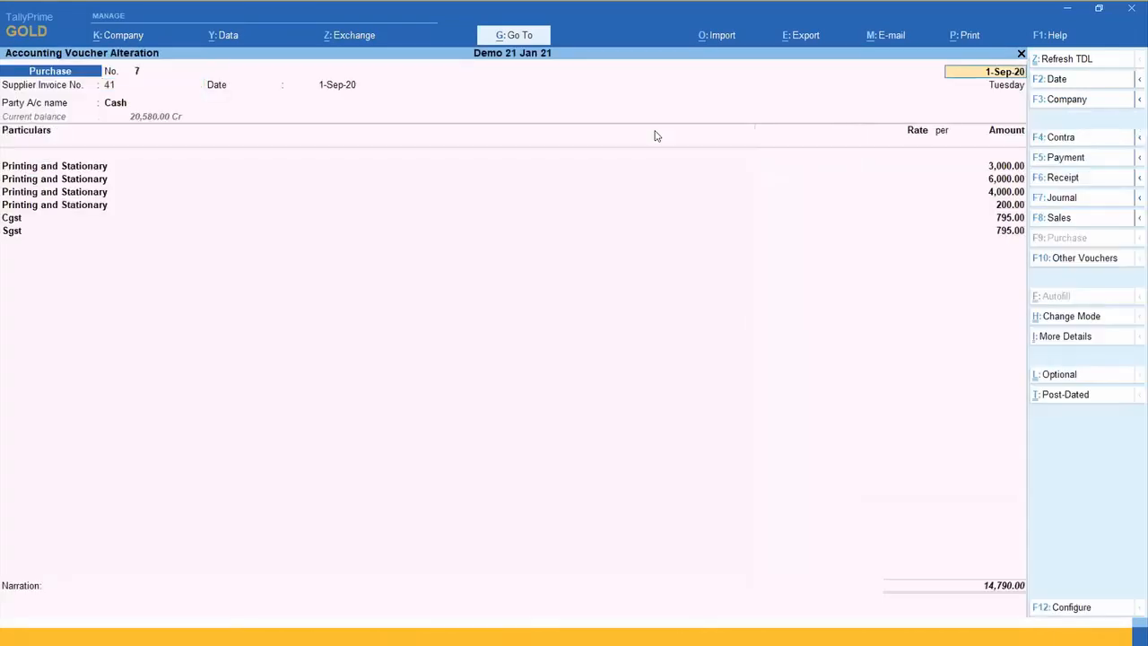
key(Page_Down)
key(Page_Up)
key(Page_Down)
key(Escape)
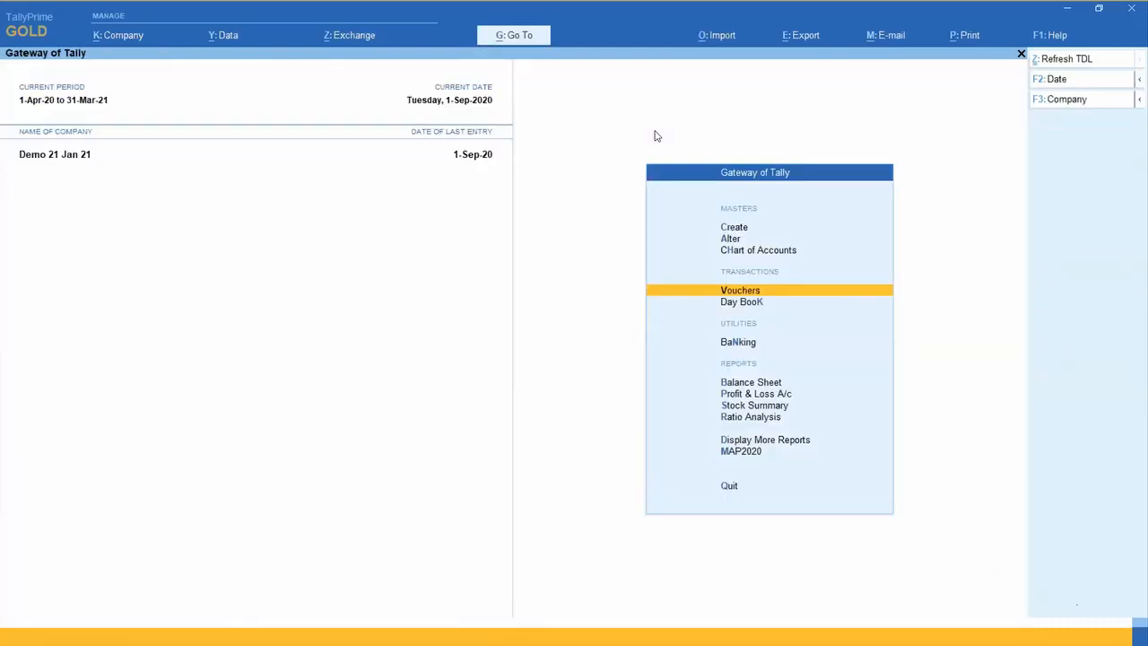
Step: From the Purchase Register, list the purchase vouchers and open Purchase voucher 1 of Supplier RD Maharashtra
key(d)
key(a)
key(p)
key(Up)
key(Down)
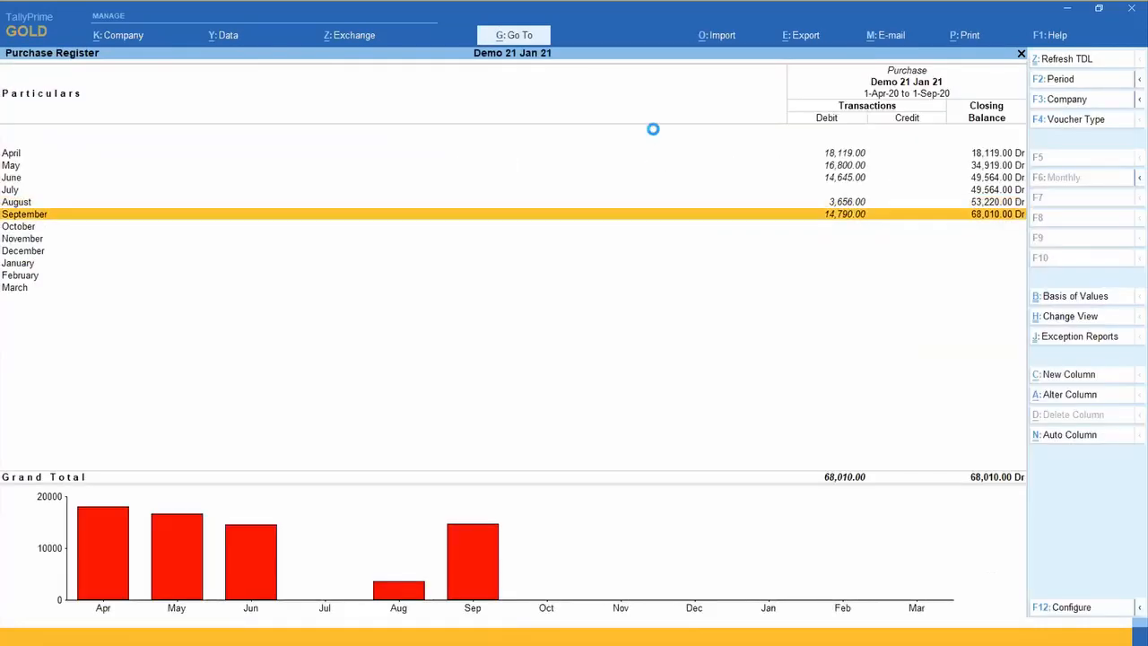
key(Return)
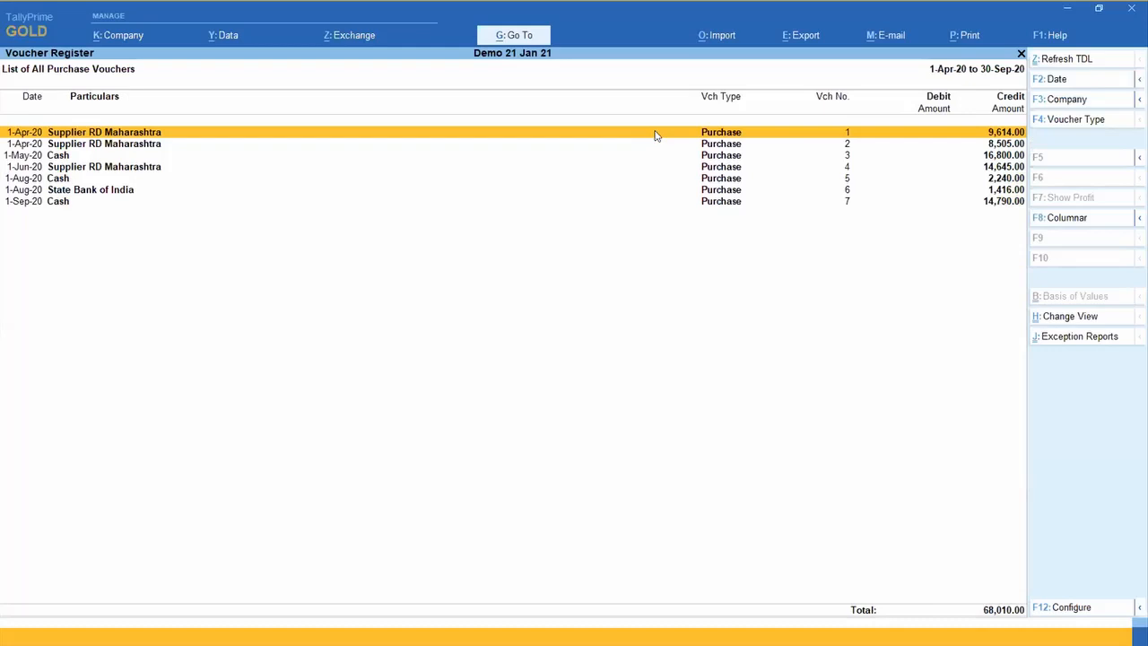
key(Return)
key(Page_Down)
key(Page_Up)
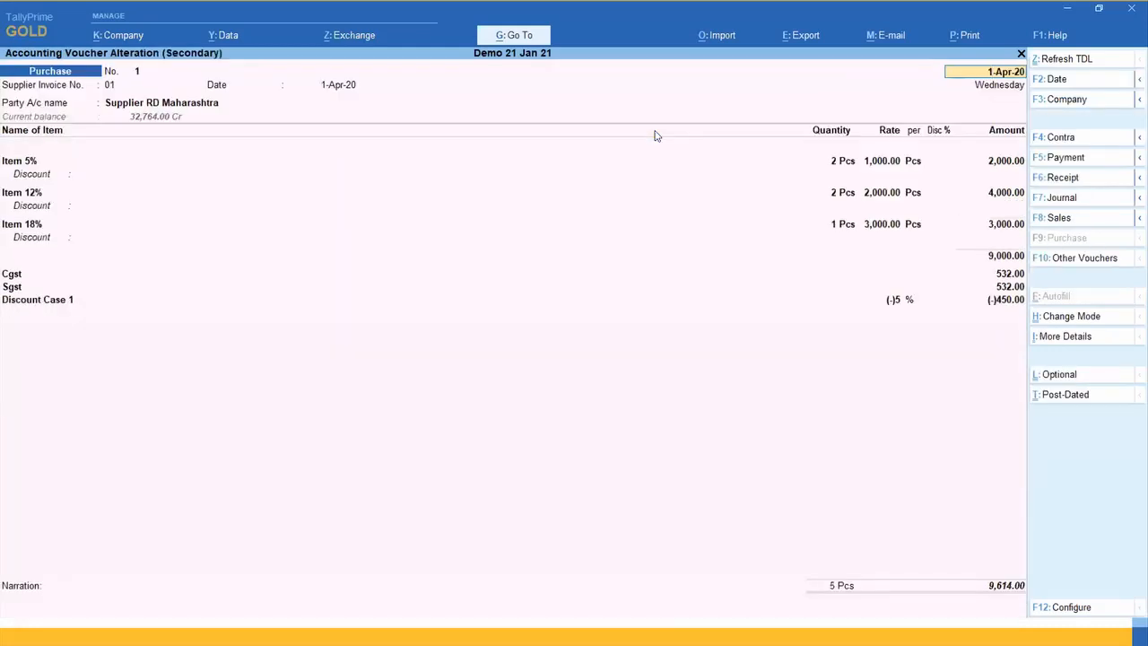
Step: Compare the Discount Case 1 ledger rate, the Disc % column and the item-wise discount field in the voucher, and leave it unchanged
click(895, 303)
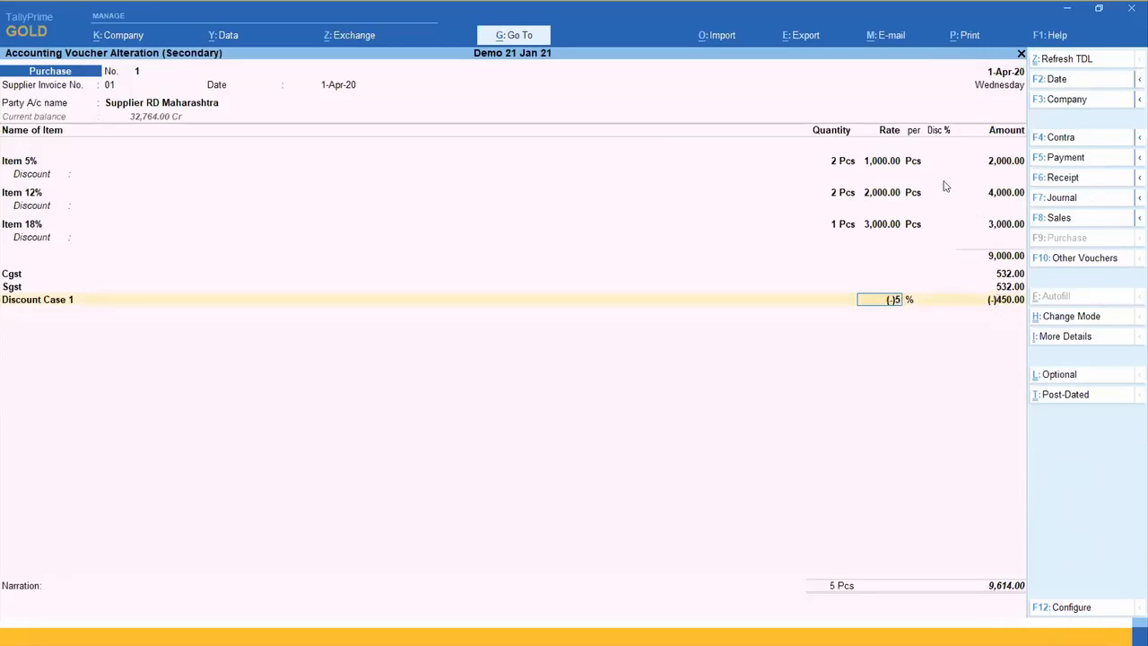
click(937, 226)
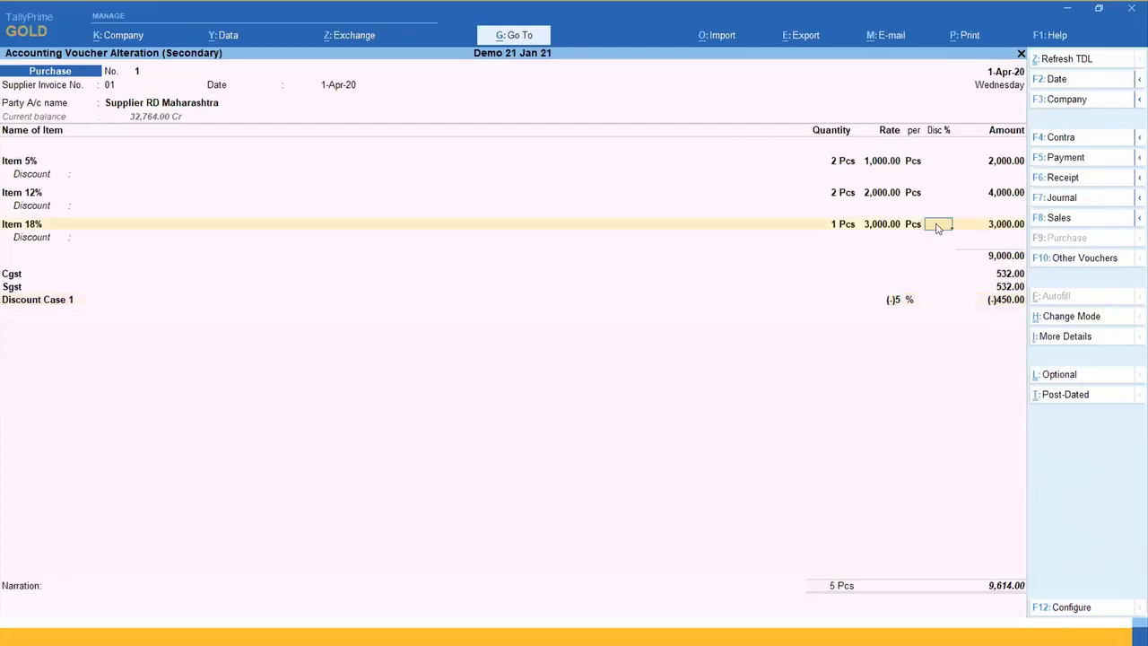
click(894, 301)
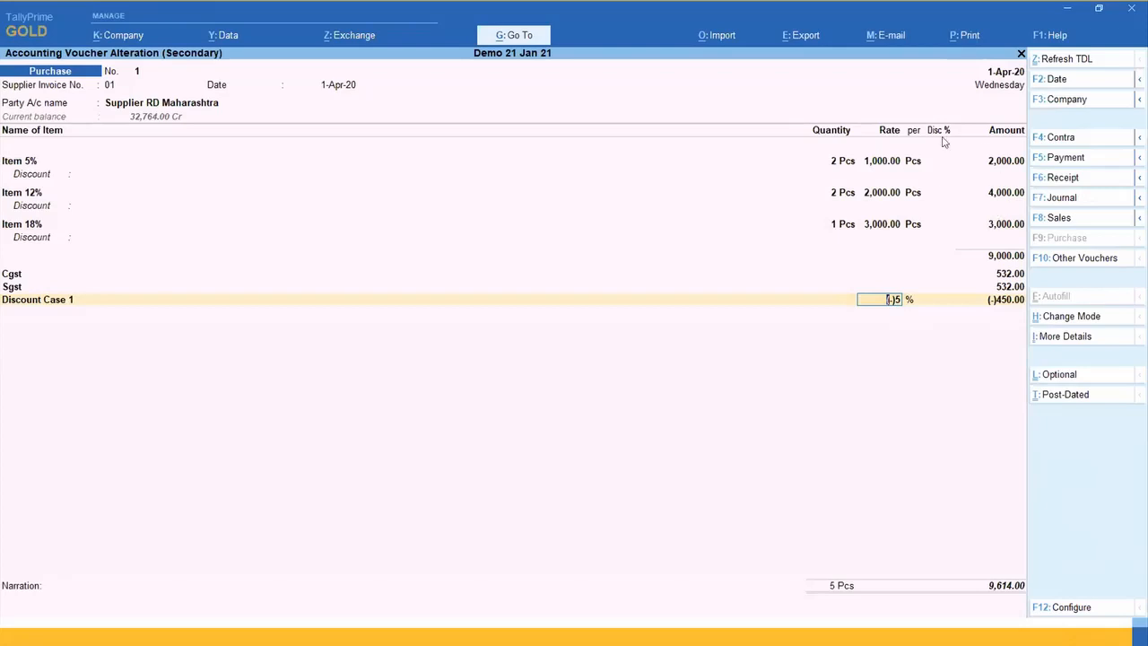
click(90, 173)
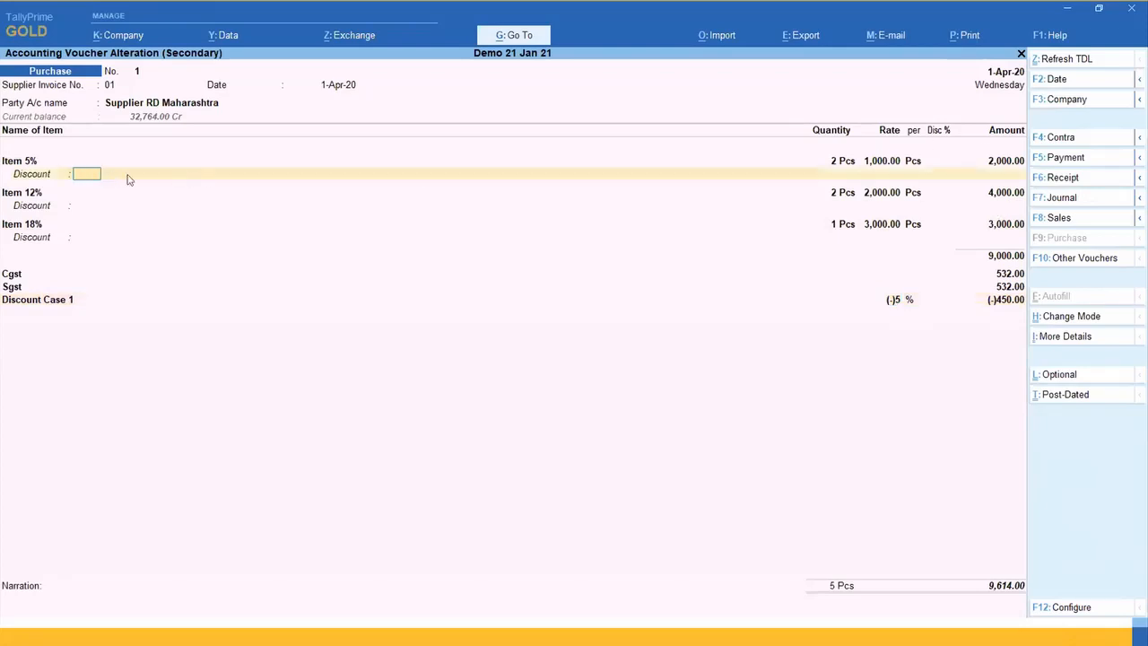
key(Escape)
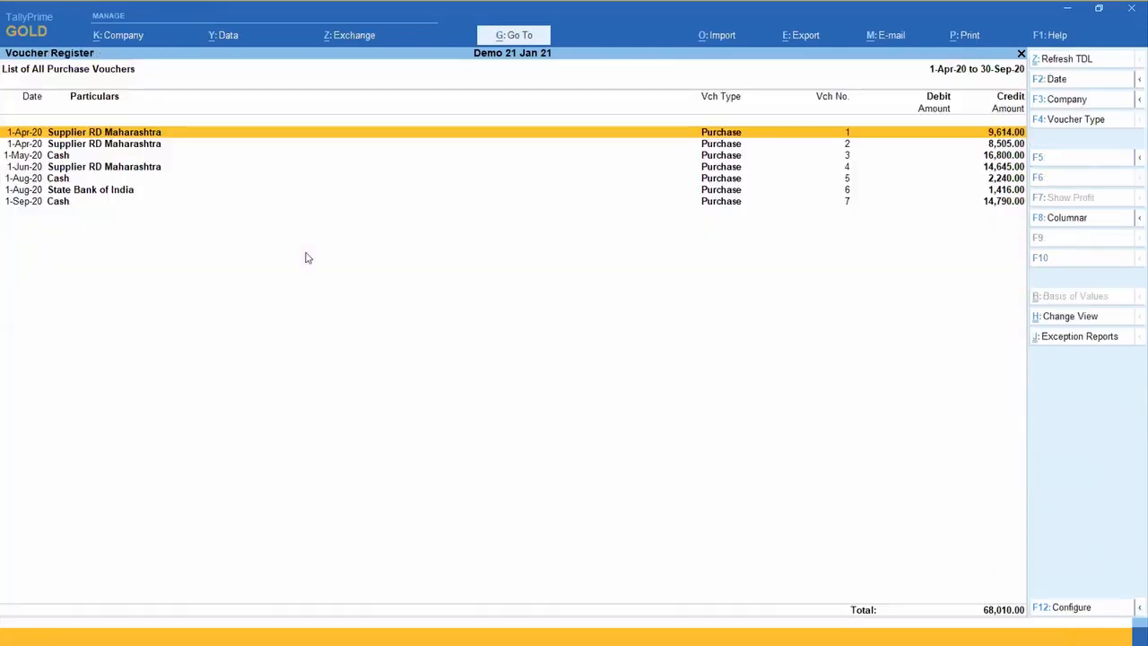
key(Escape)
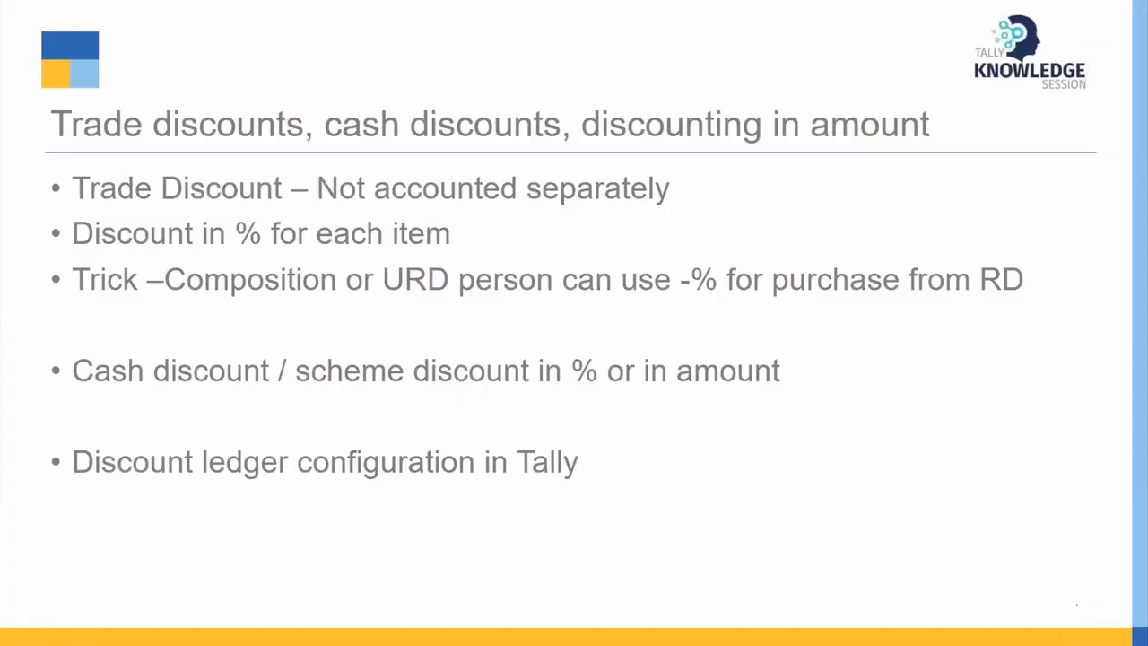
key(Right)
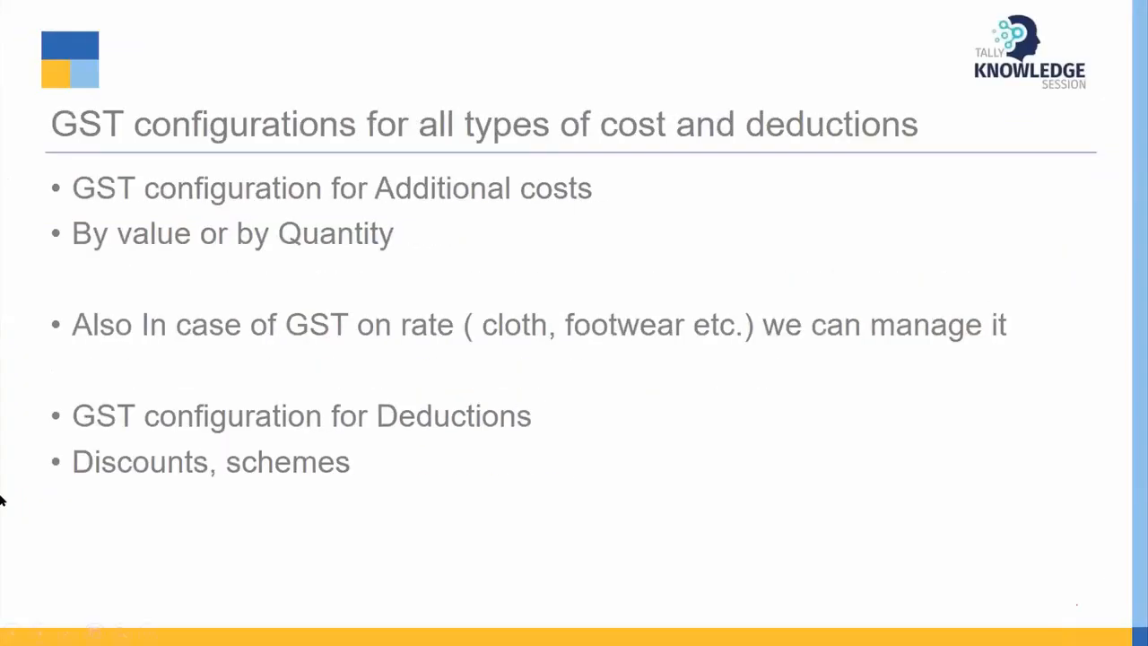
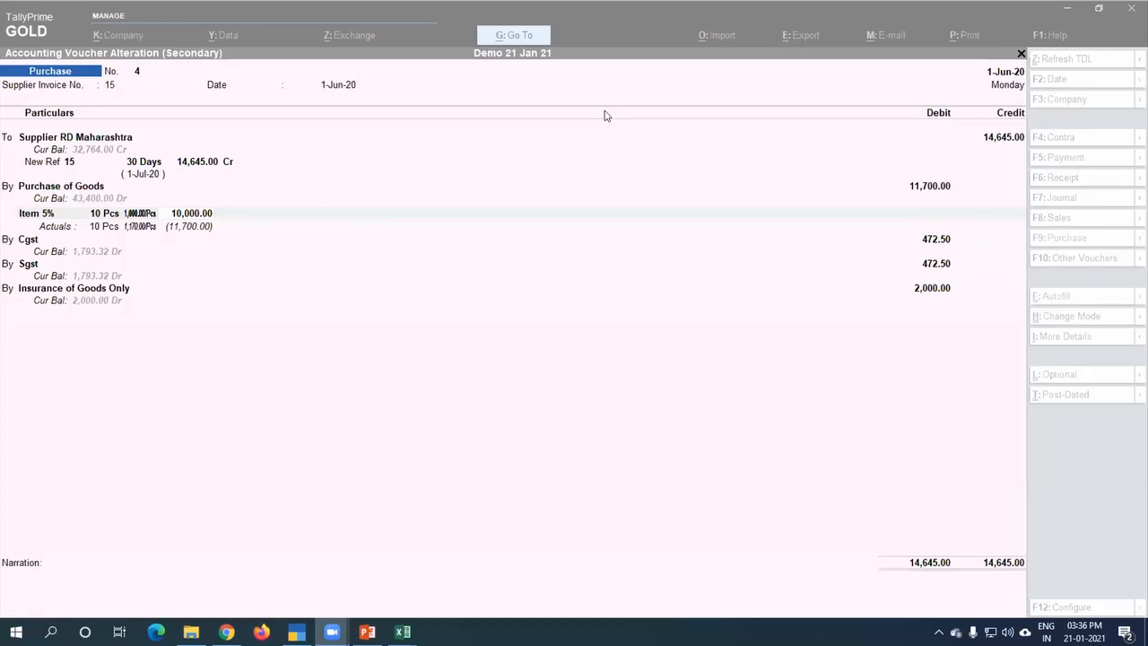
Step: Examine the Purchase of Goods ledger and its Item 5% allocation in Purchase voucher 4
click(70, 185)
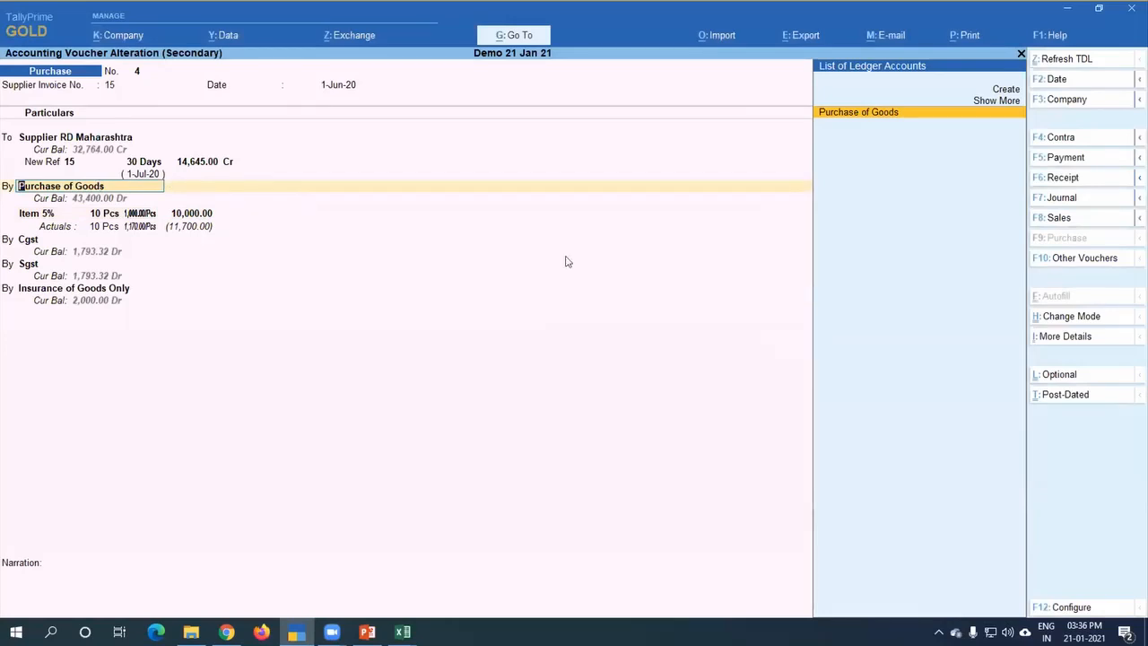
key(Return)
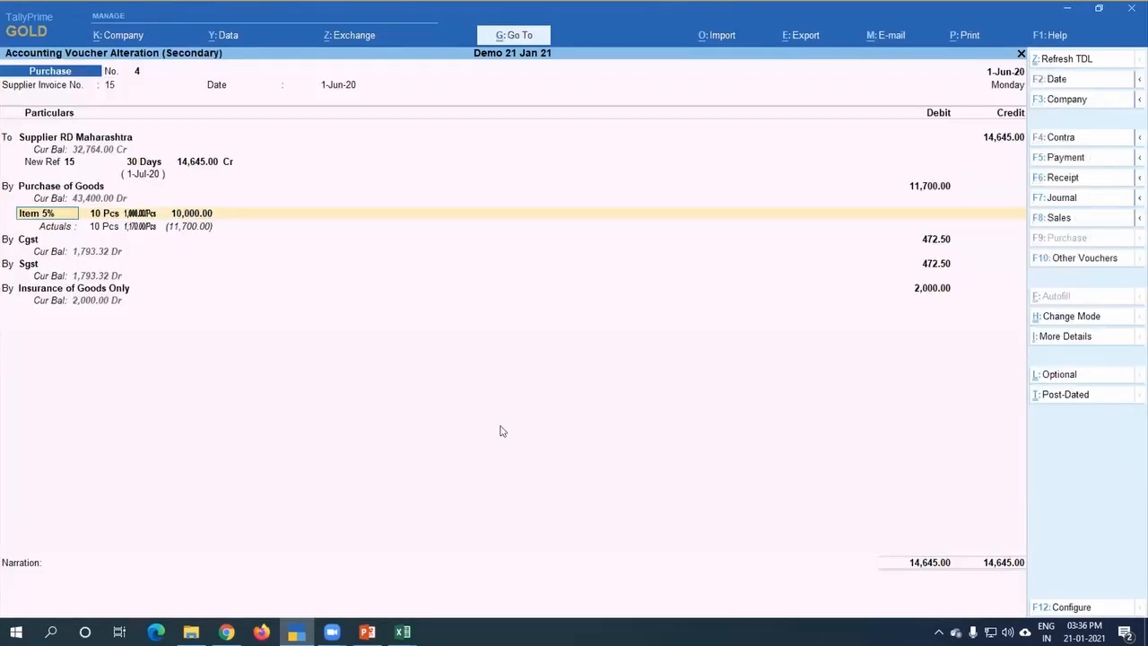
key(Return)
Step: Switch to the Book1 workbook in Excel and enter 1 in B17 and "goa" in C17 under resin coated
mouse_move(403, 631)
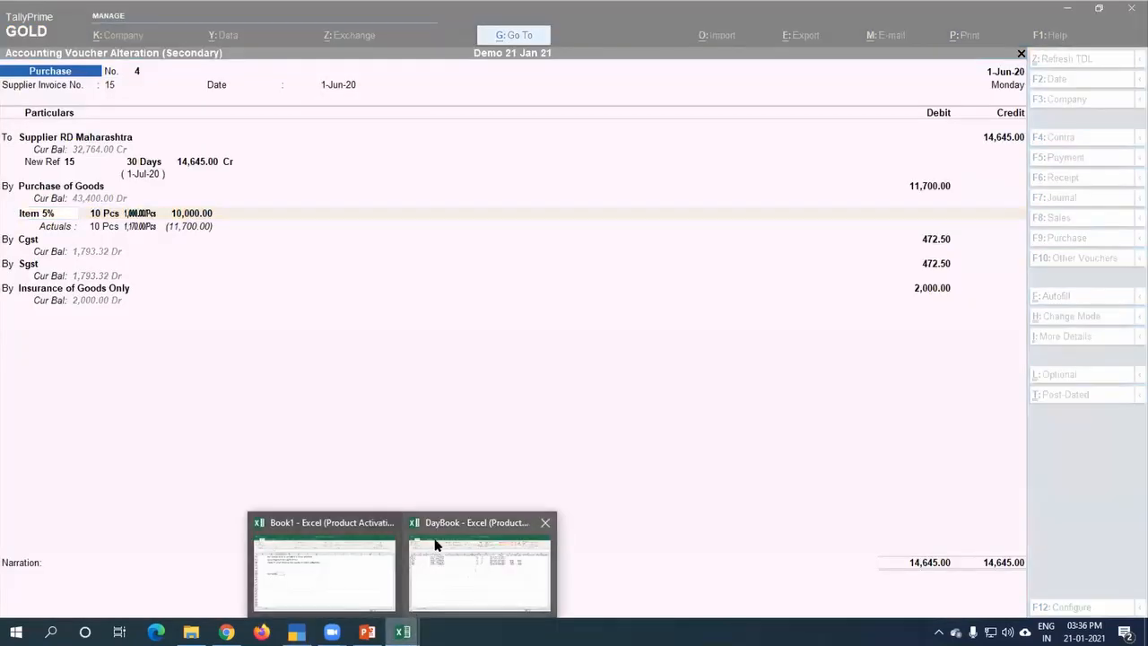
click(372, 579)
click(140, 336)
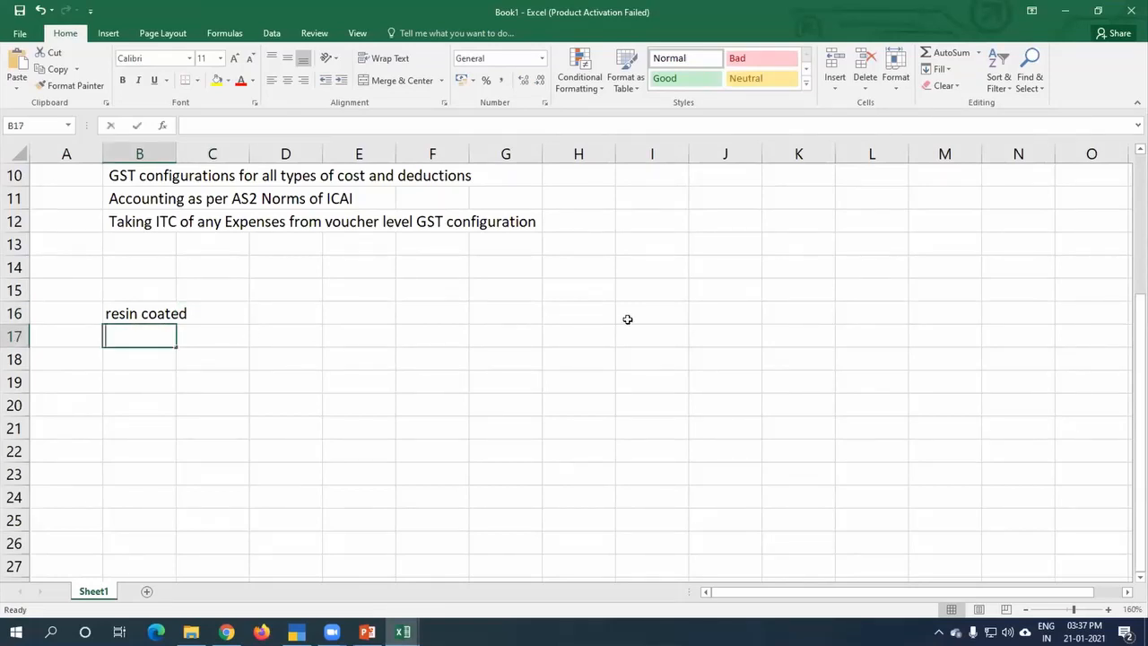
text(1)
key(Tab)
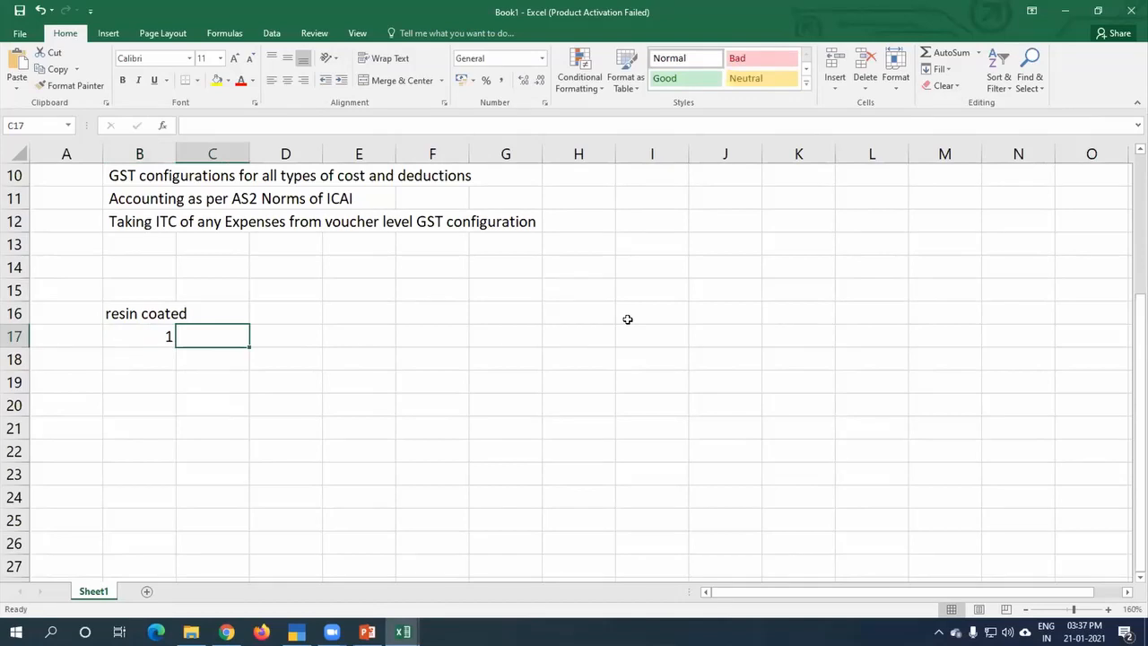
text(goa)
key(Return)
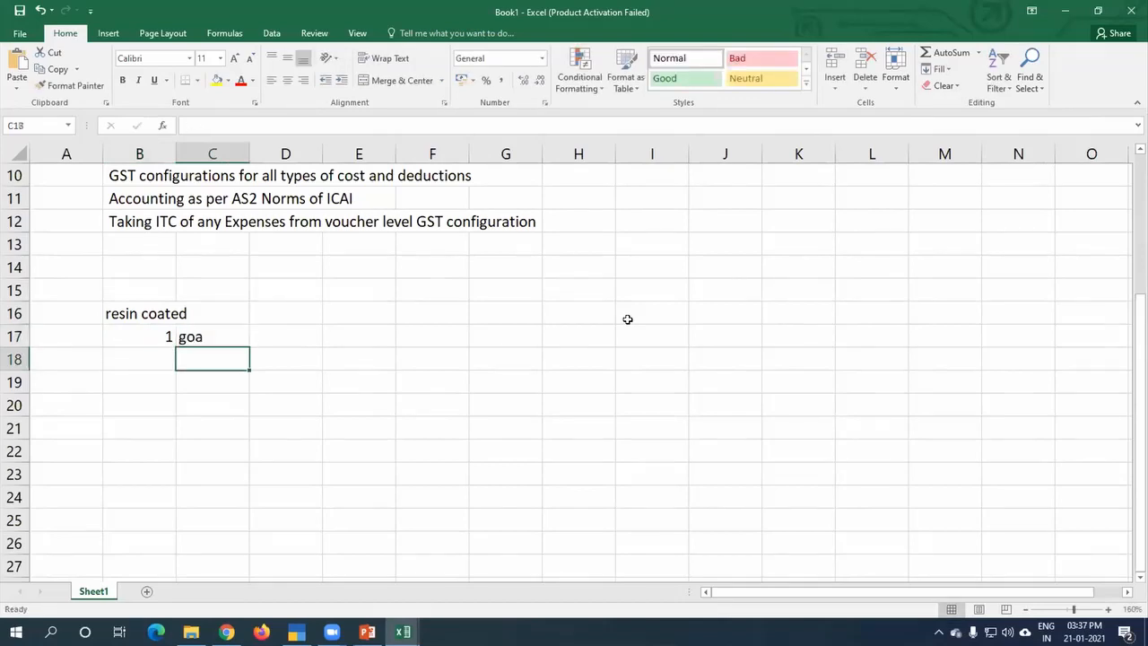
Step: Enter "mah" in C19 and the quantity 3 beside it in B19
key(Left)
key(Down)
key(Right)
text(mah)
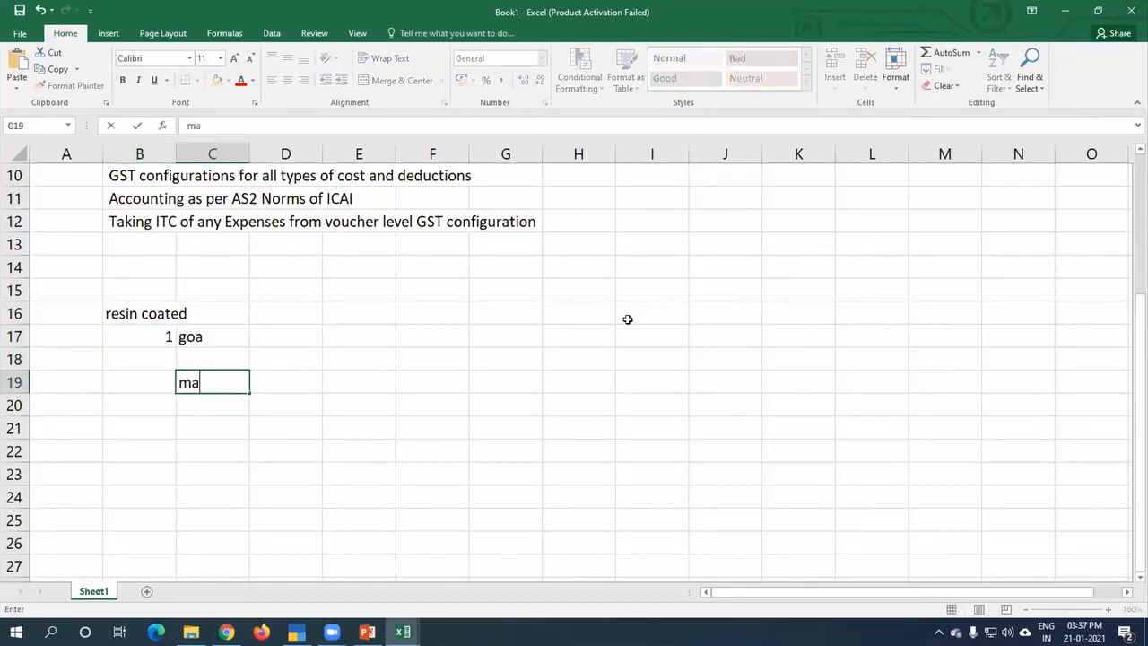
key(Return)
key(Up)
key(Left)
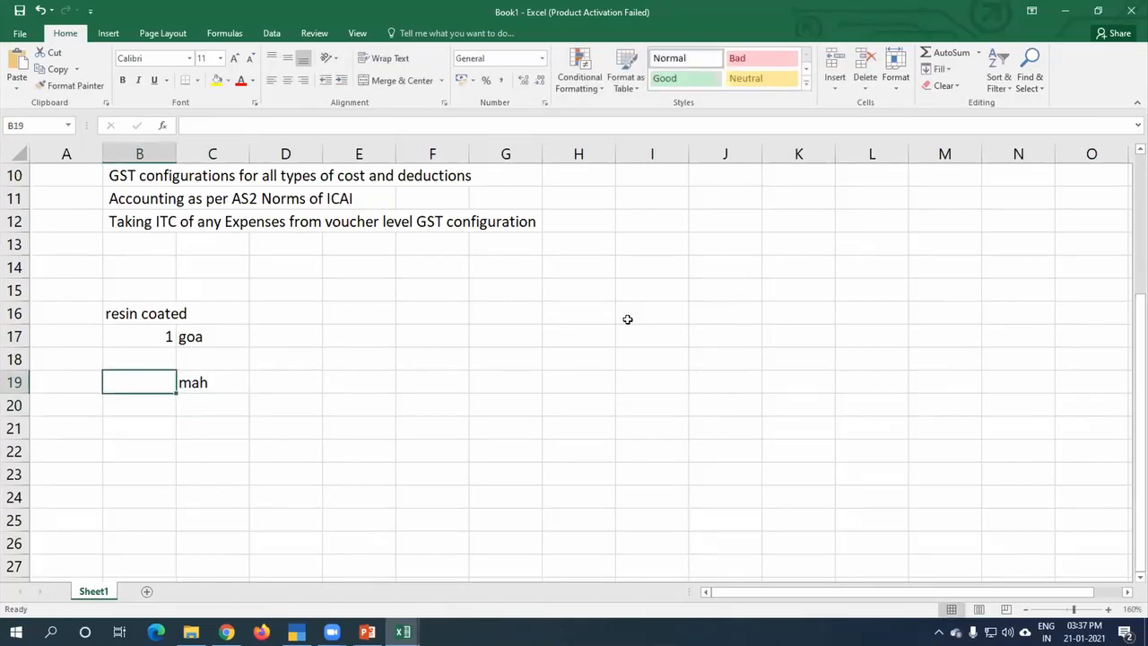
text(3)
key(Return)
key(Down)
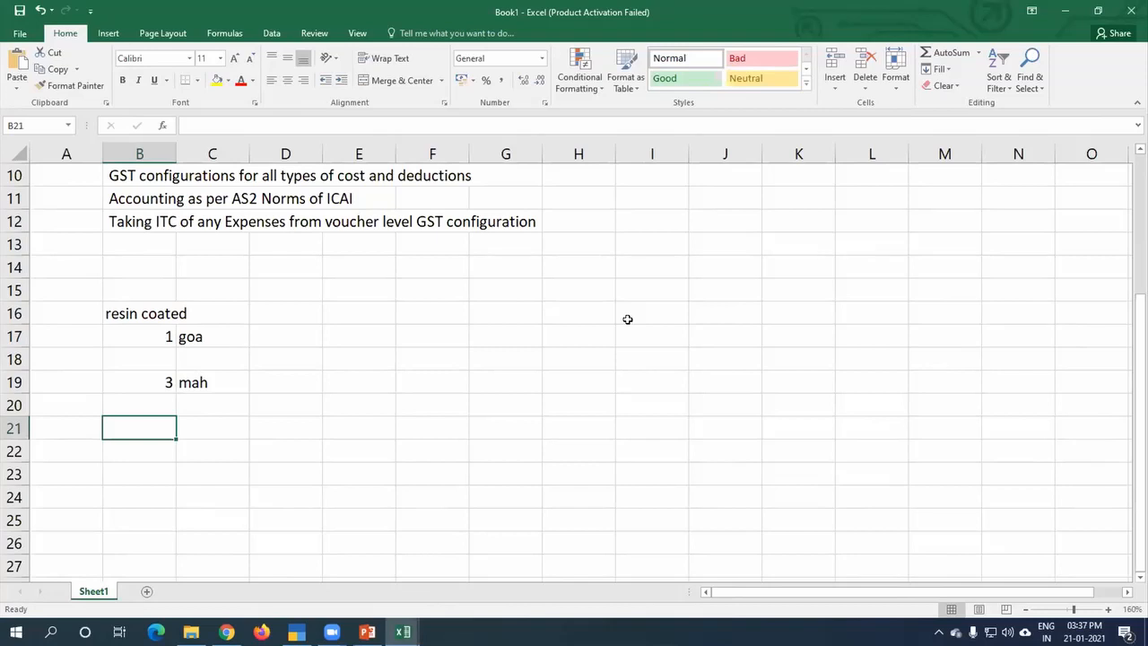
Step: Add the goa and mah quantities in B21 with a formula summing B17 and B19
text(+)
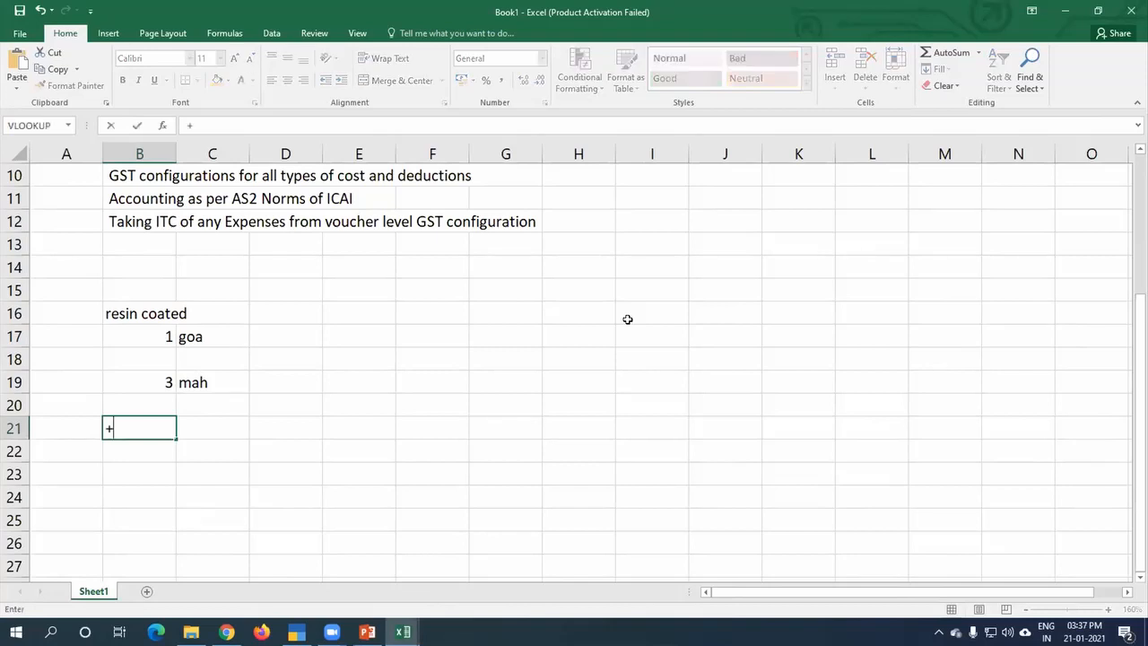
key(Up)
key(Up)
key(Up)
key(Up)
text(+)
key(Up)
key(Up)
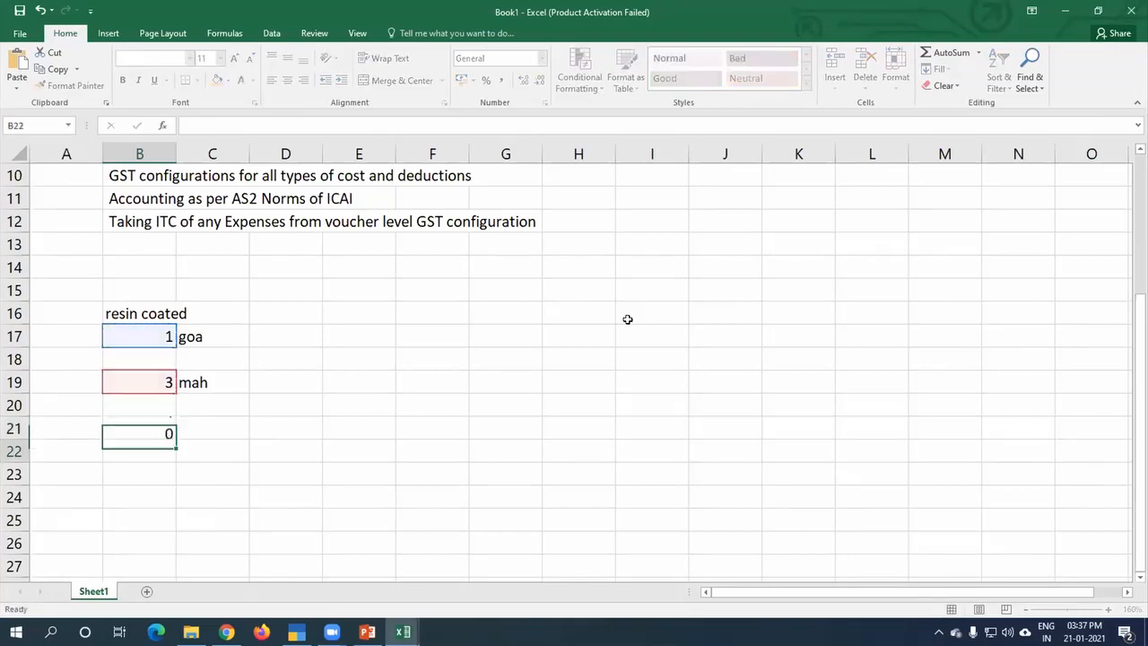
key(Return)
key(Up)
key(Right)
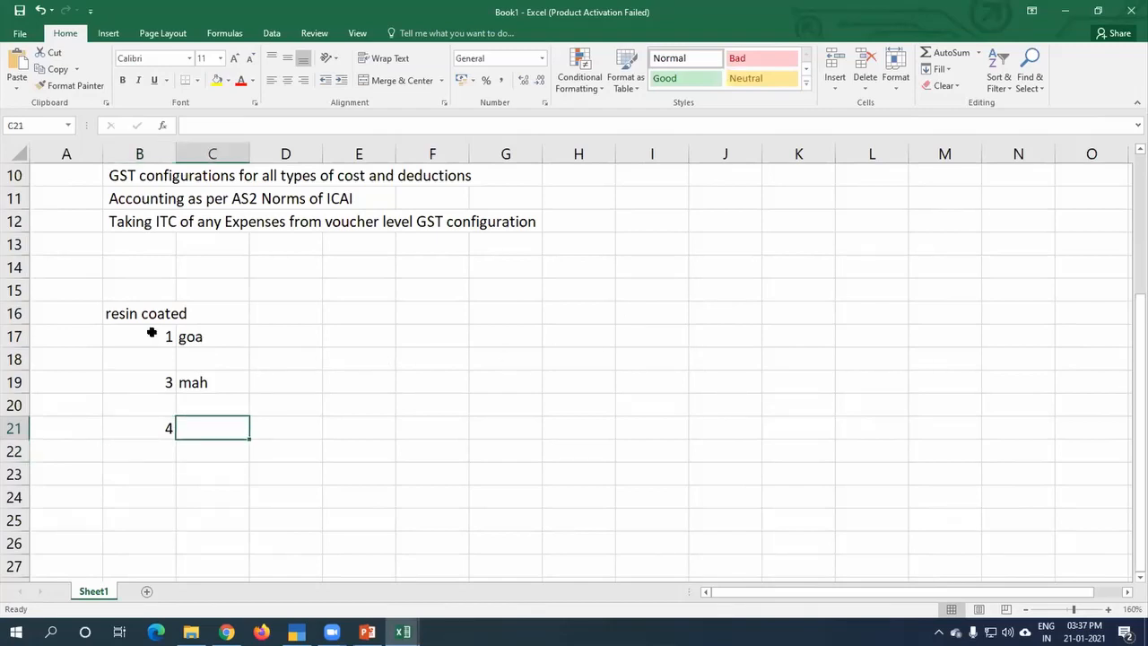
Step: Review the goa and mah quantity rows and the formula in B21
drag(151, 334, 236, 331)
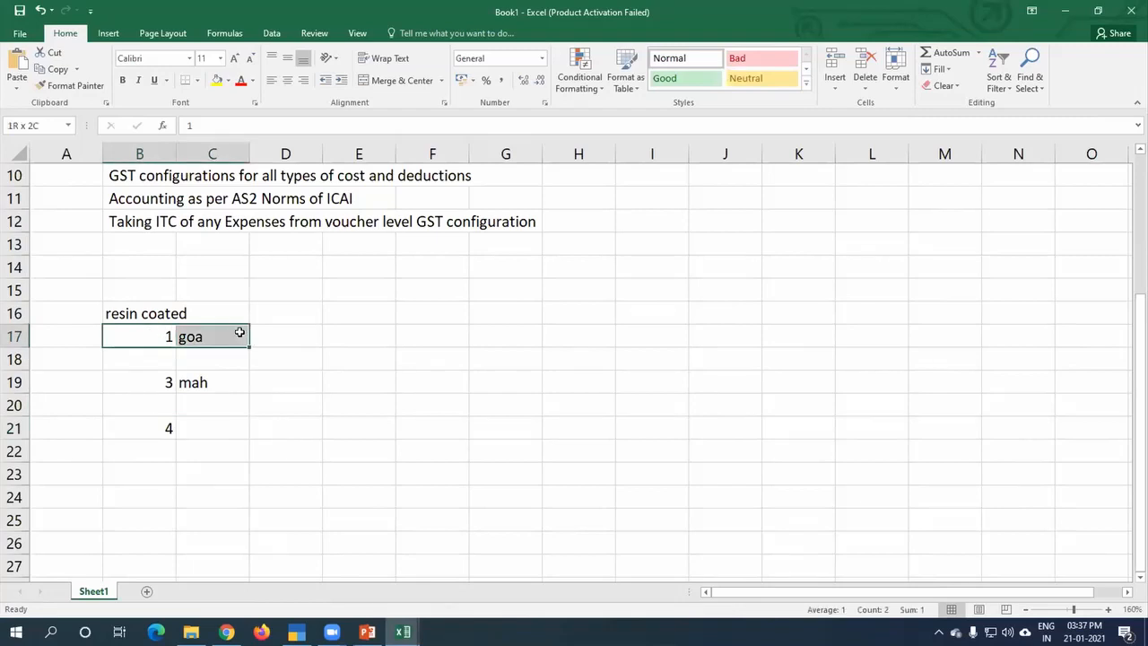
drag(159, 377, 218, 378)
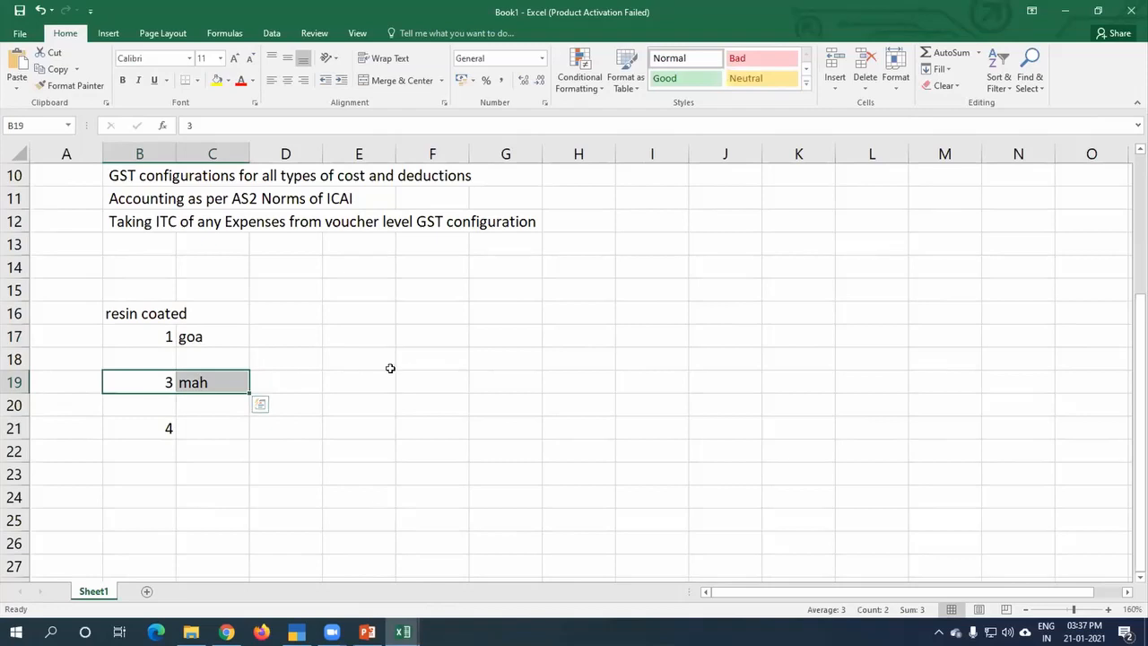
click(133, 382)
click(150, 330)
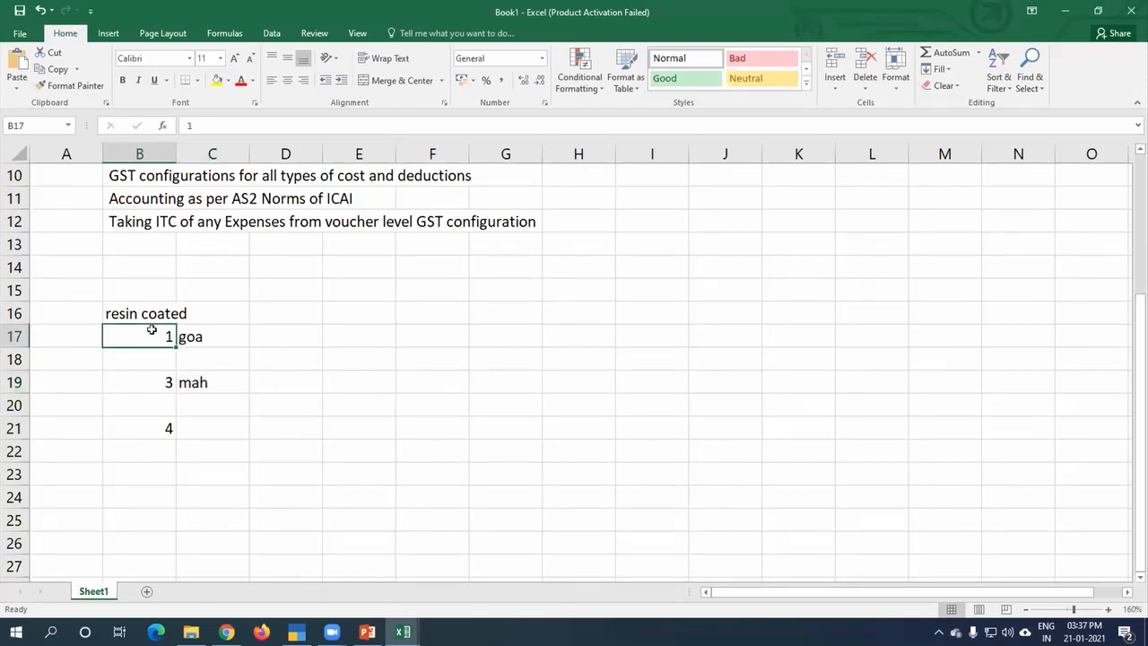
click(155, 422)
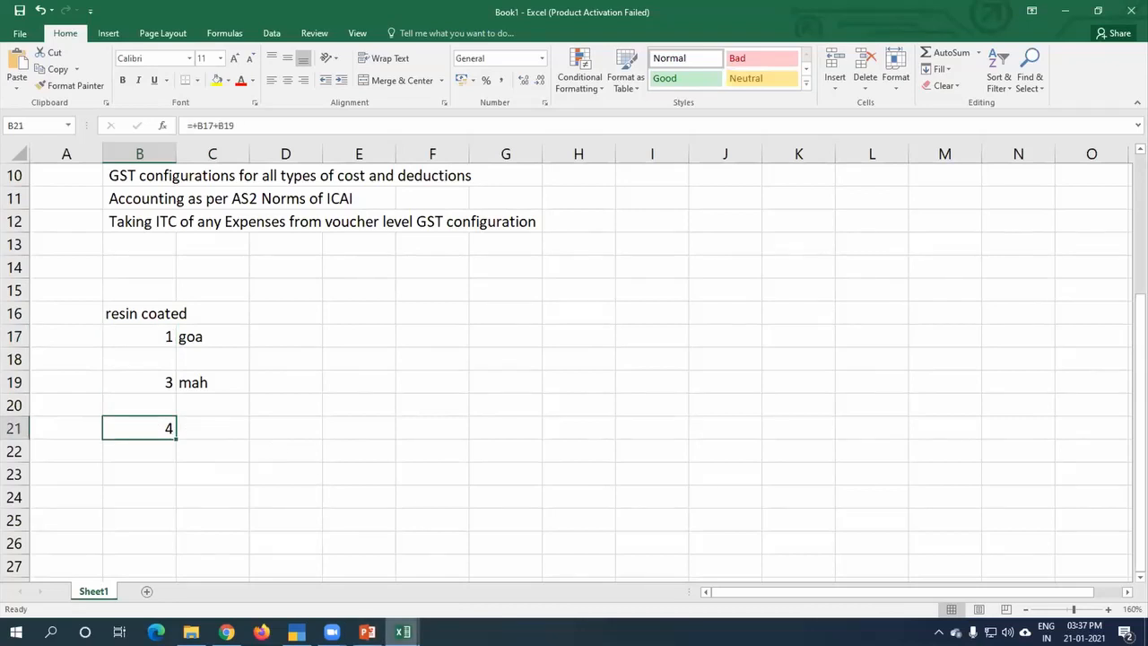
Step: Switch back to TallyPrime and change Purchase voucher 4 to item invoice mode
mouse_move(403, 632)
mouse_move(296, 632)
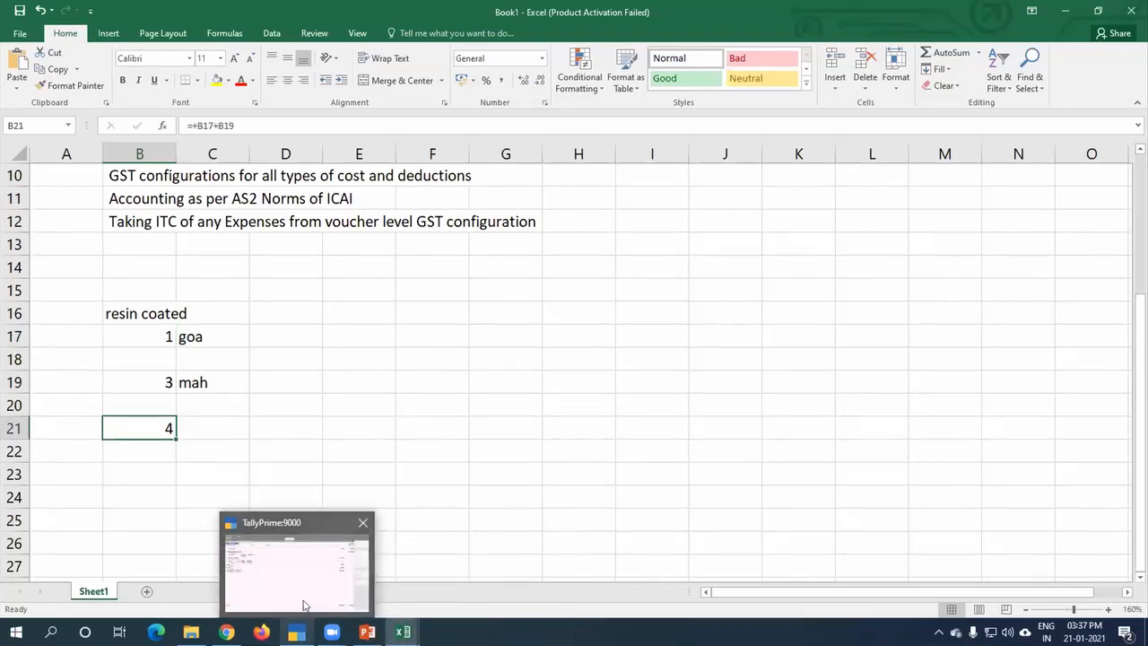
click(303, 610)
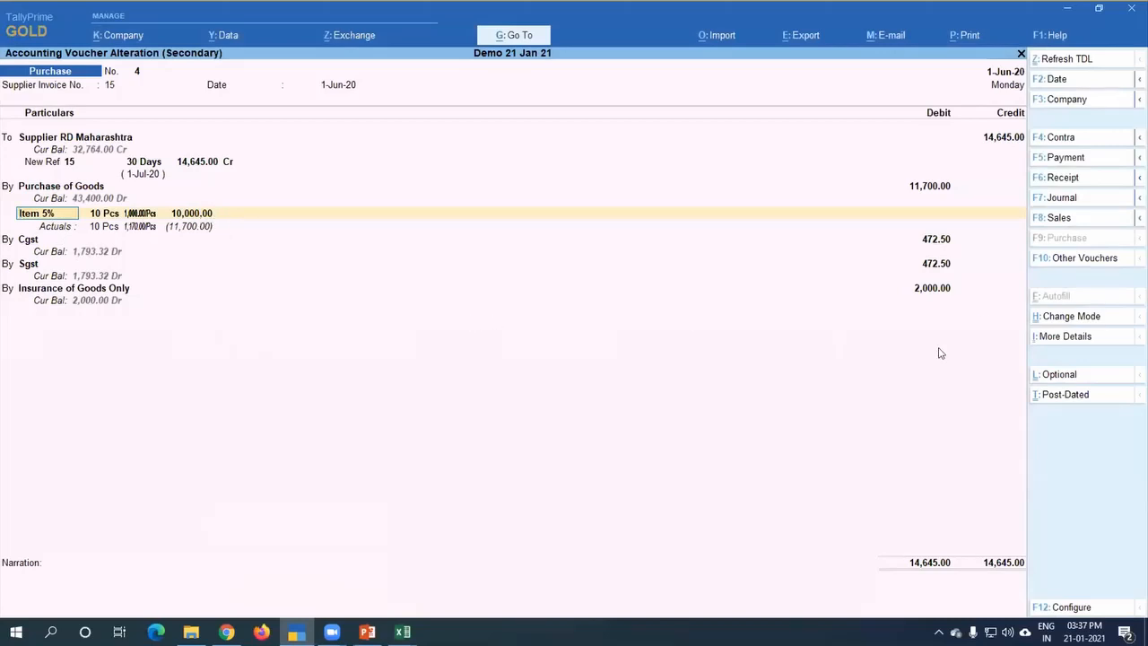
click(1083, 260)
key(Escape)
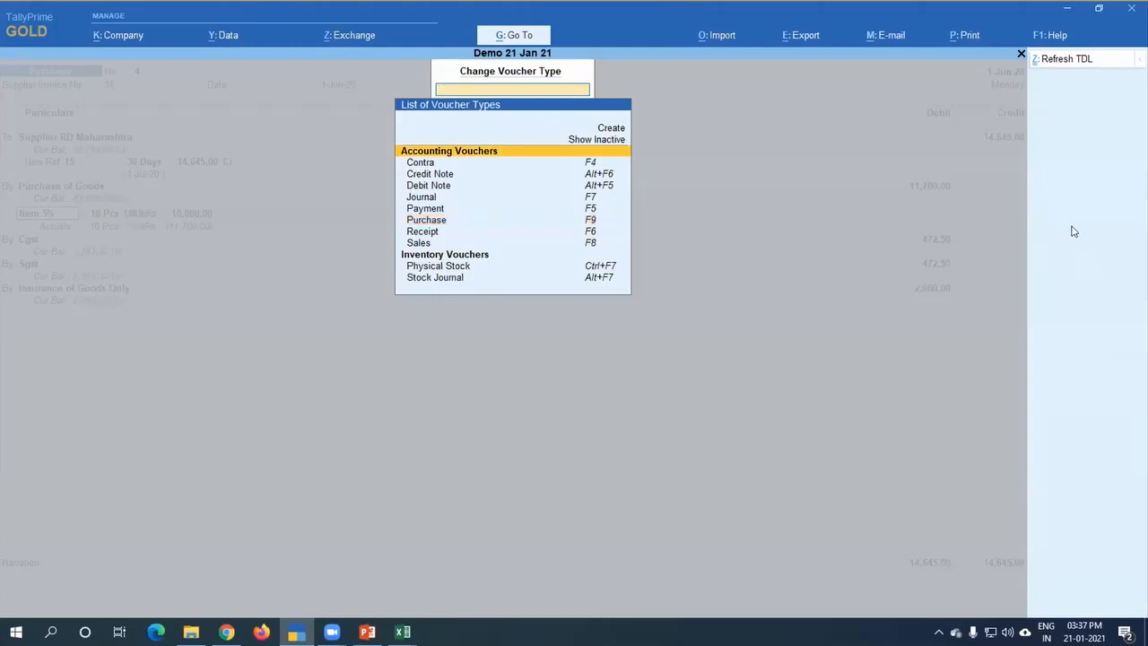
key(Escape)
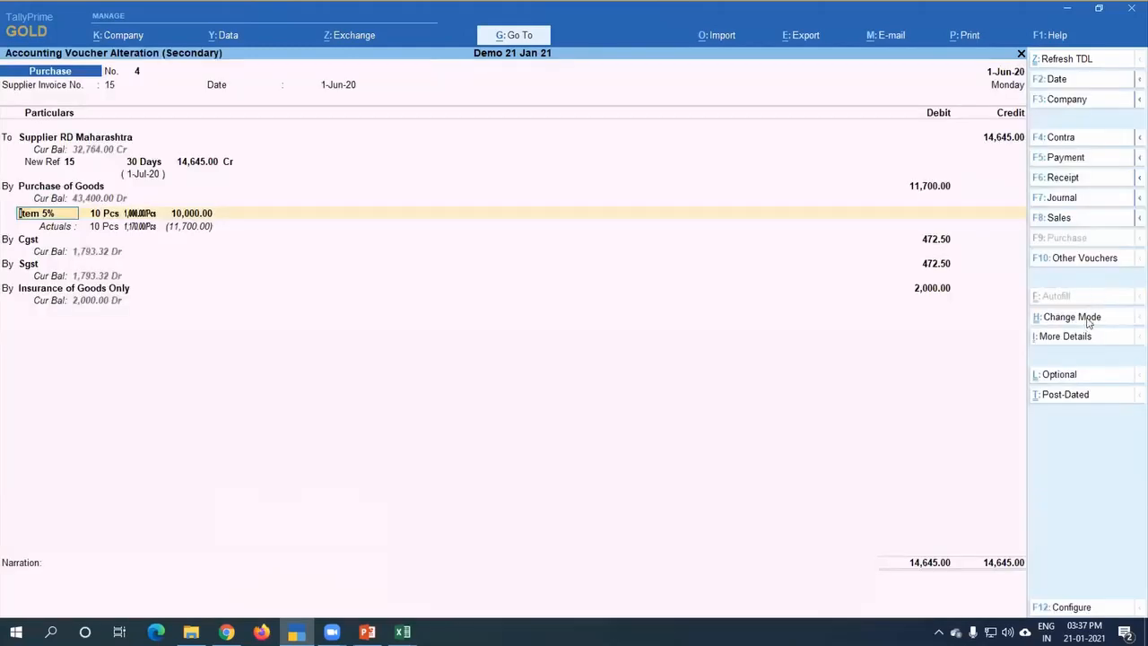
click(1088, 321)
key(Up)
key(Return)
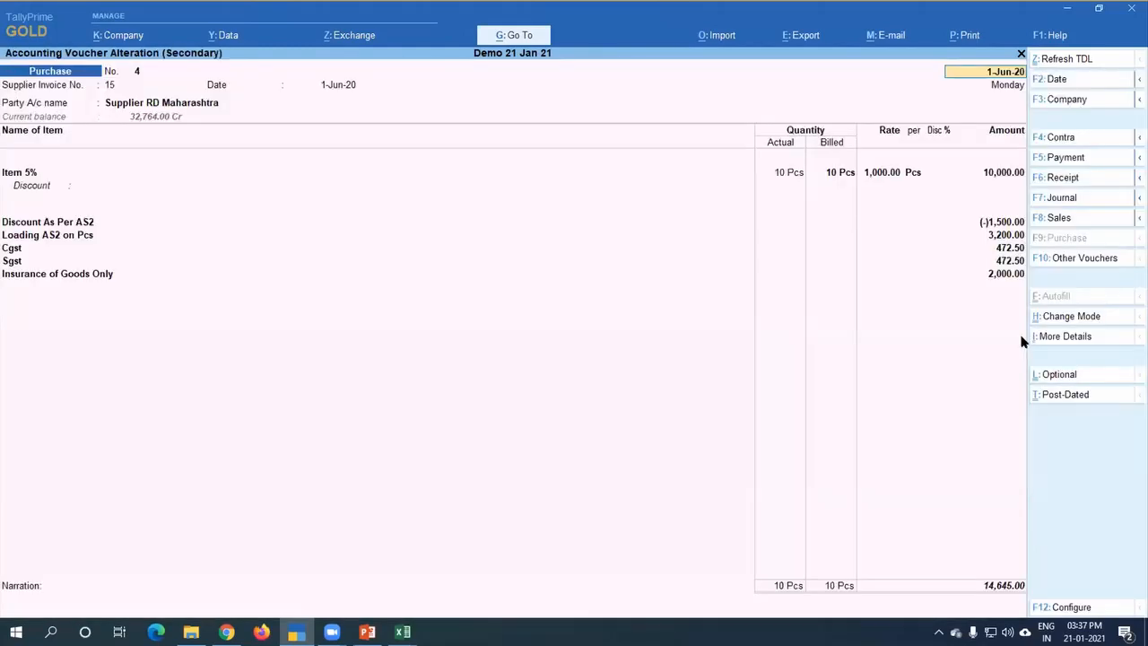
Step: Check the discount and loading lines, view the Ledger Vouchers report for Discount As Per AS2, and return to the purchase voucher
click(30, 224)
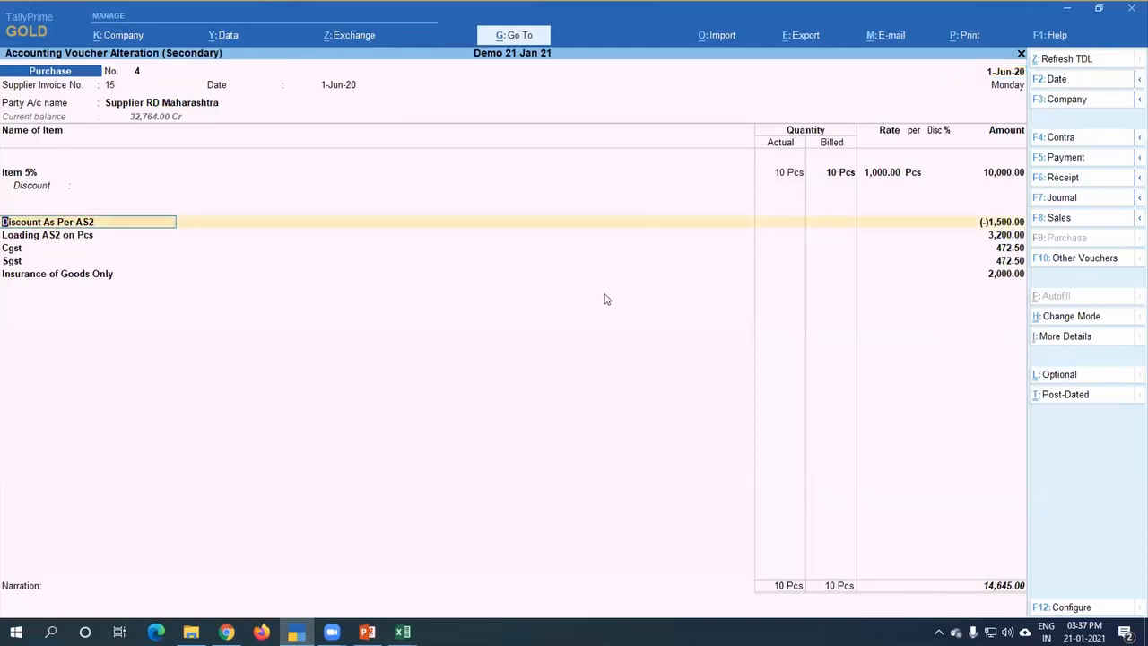
click(52, 236)
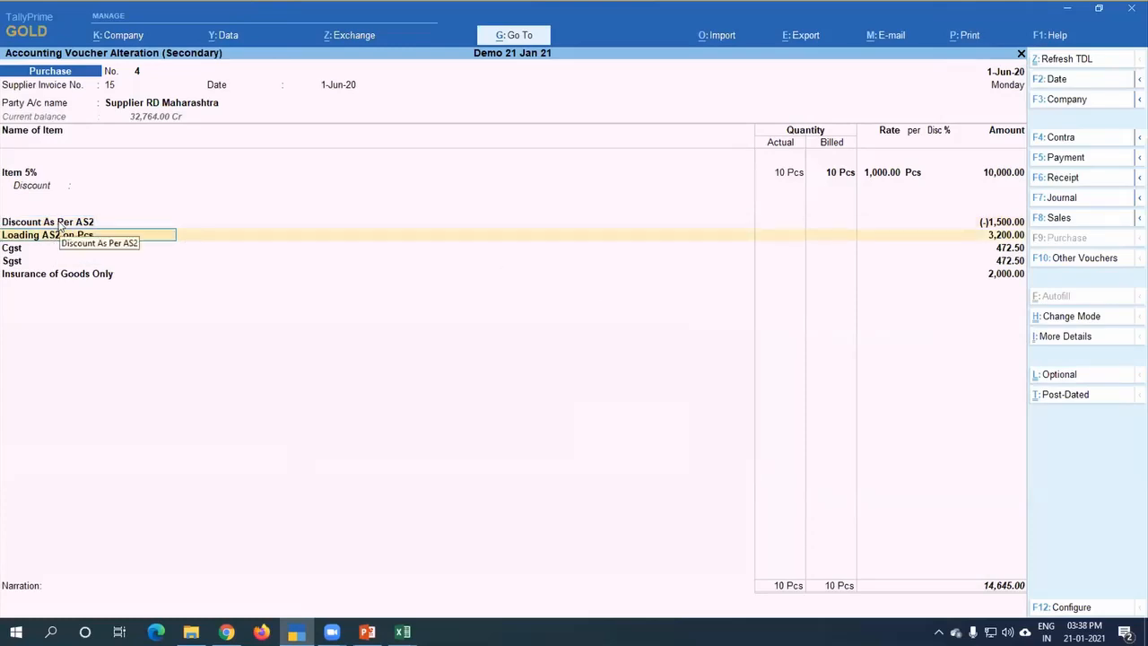
click(522, 37)
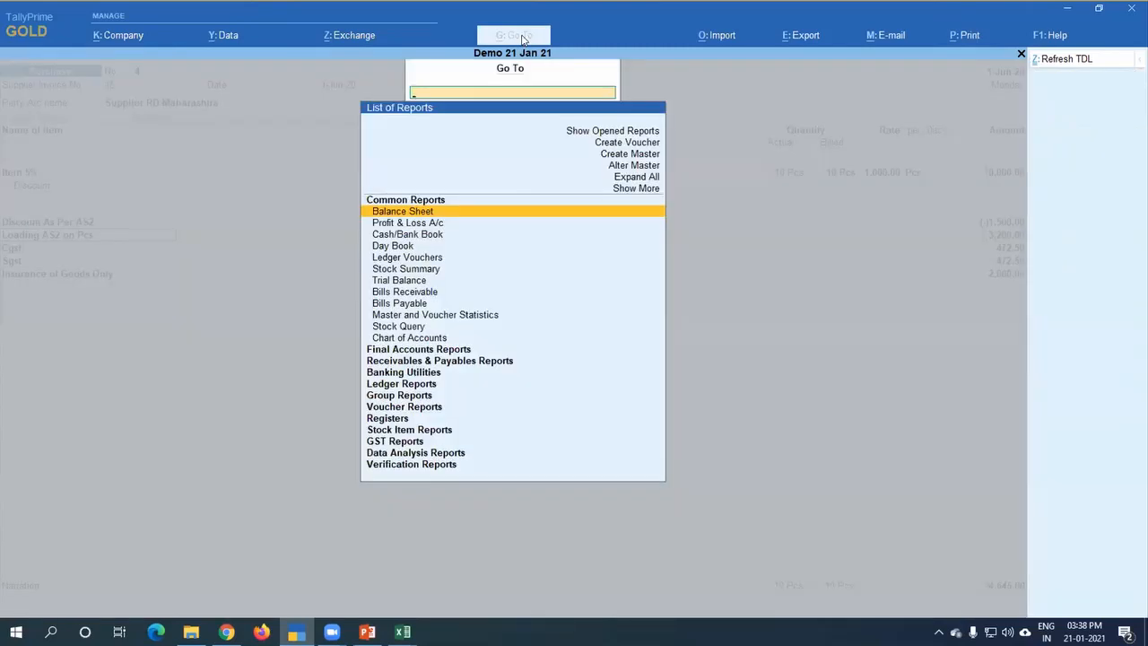
text(Ledg)
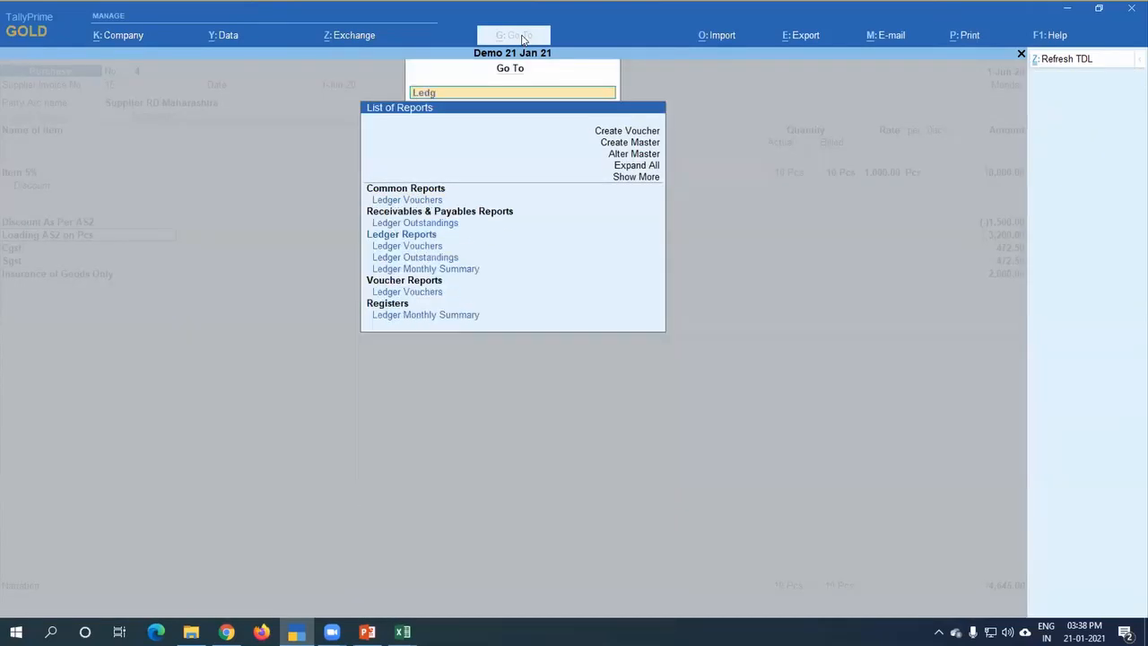
text(er)
key(Down)
key(Down)
key(Down)
key(Down)
key(Return)
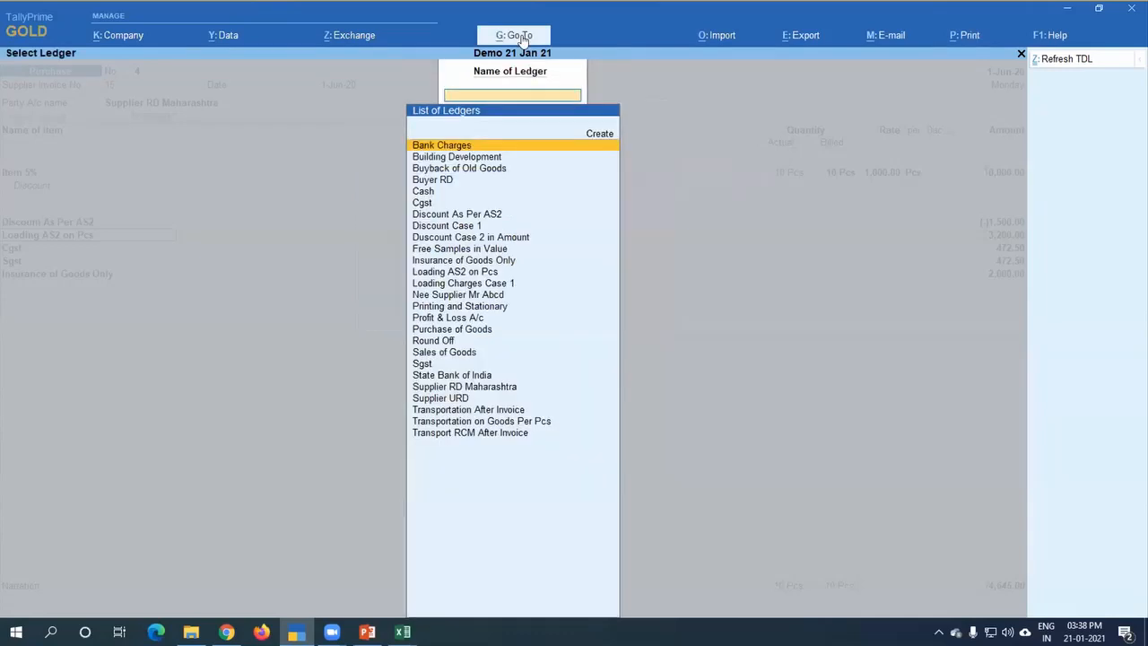
text(Dis)
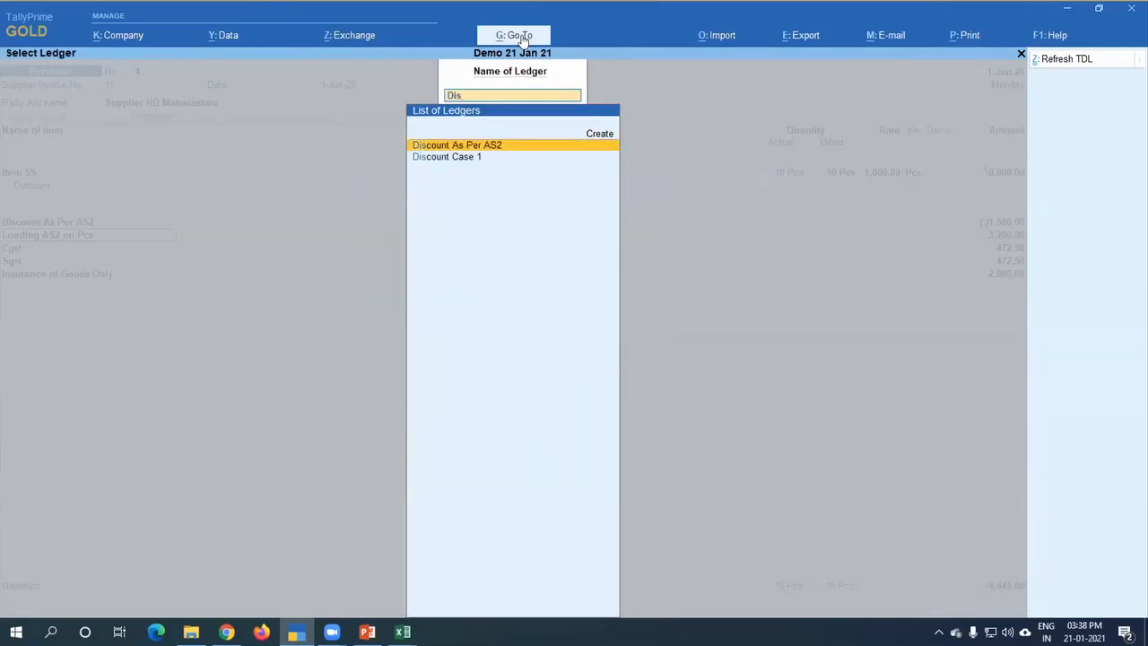
key(Return)
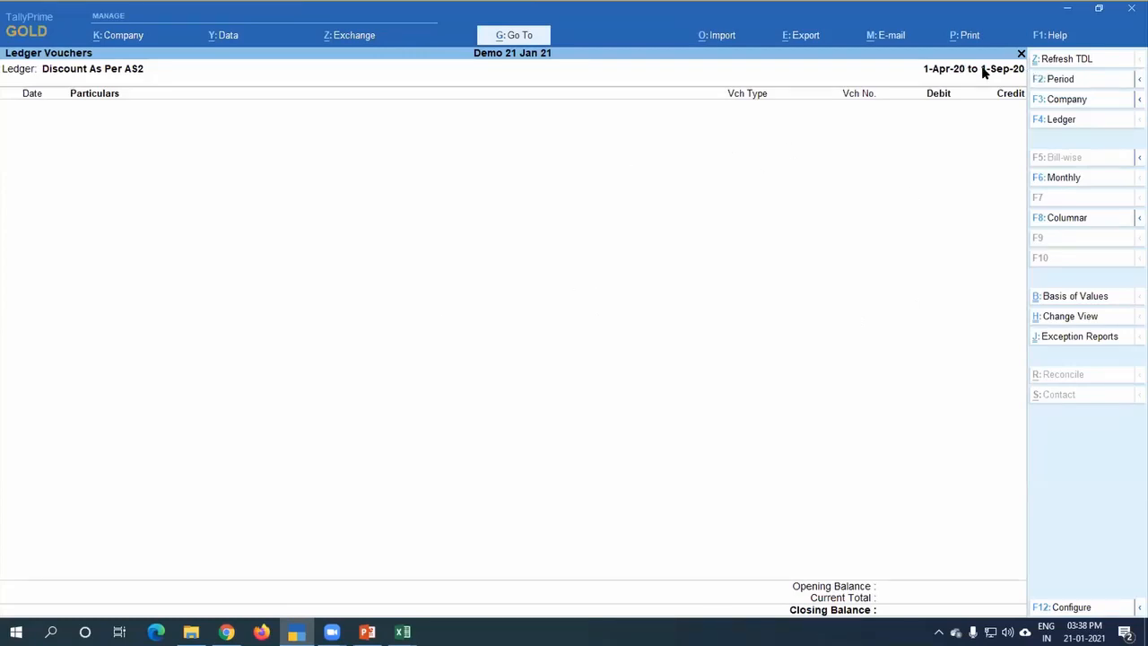
key(Escape)
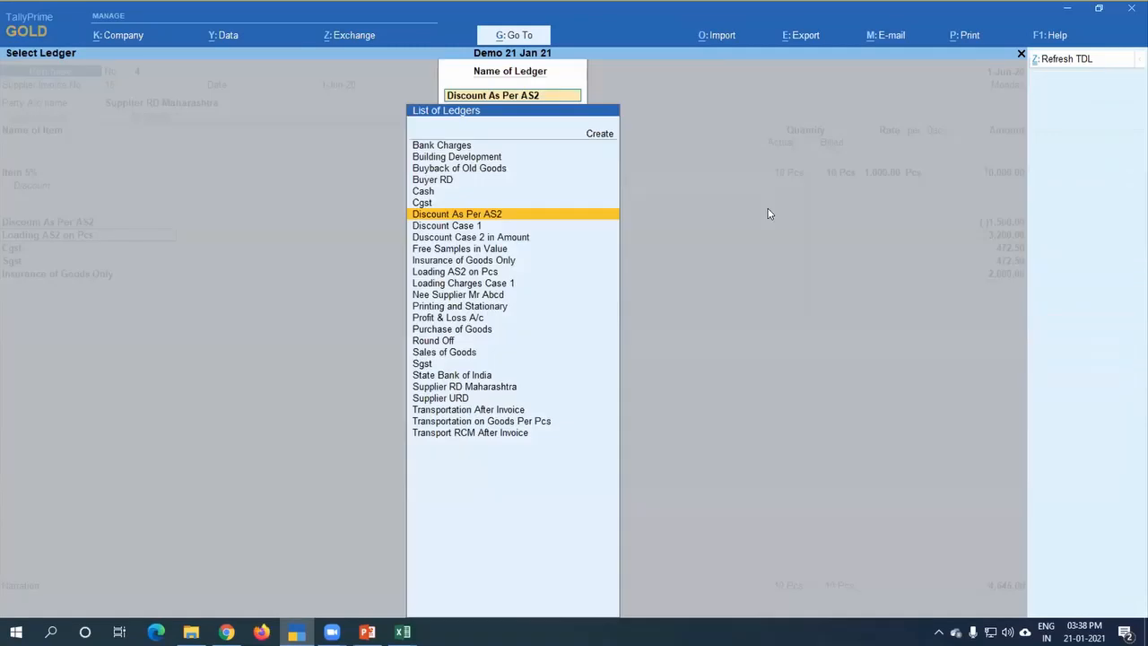
key(Escape)
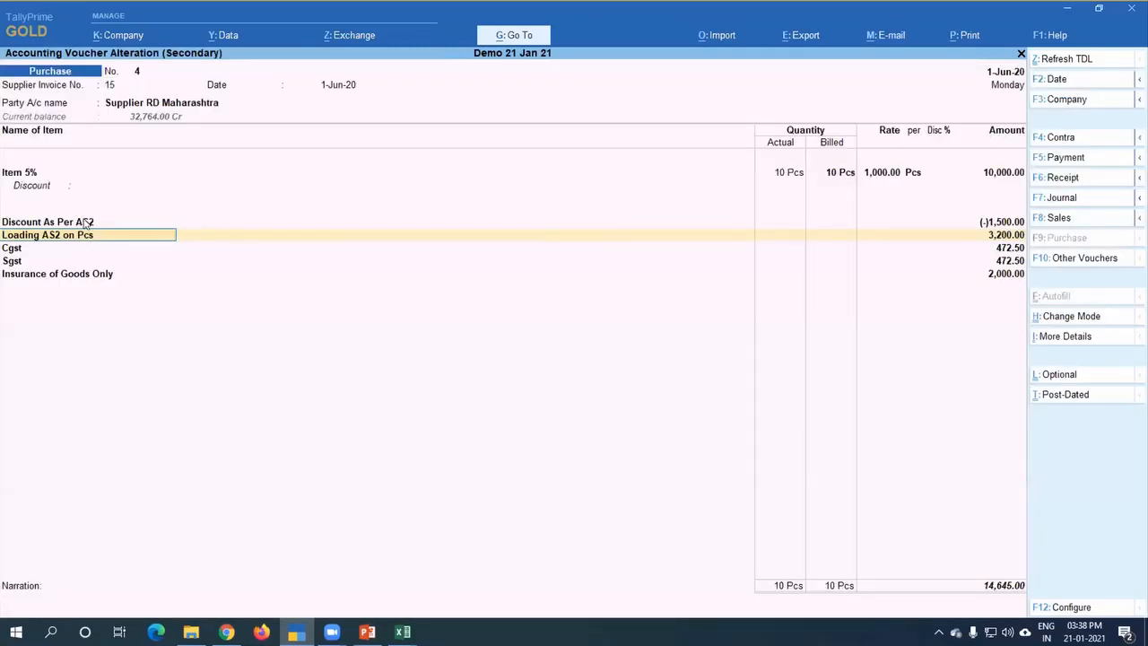
Step: Open the Discount As Per AS2 ledger for alteration from the voucher and go to its parent group
click(203, 222)
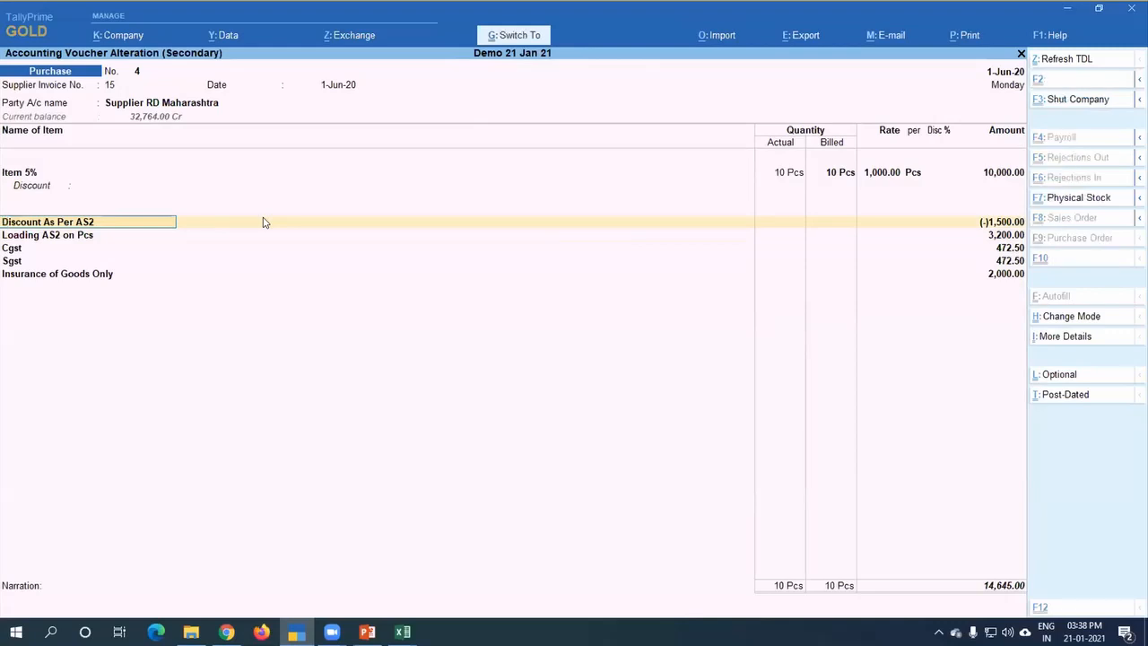
key(ctrl+Return)
key(Return)
key(Return)
key(Return)
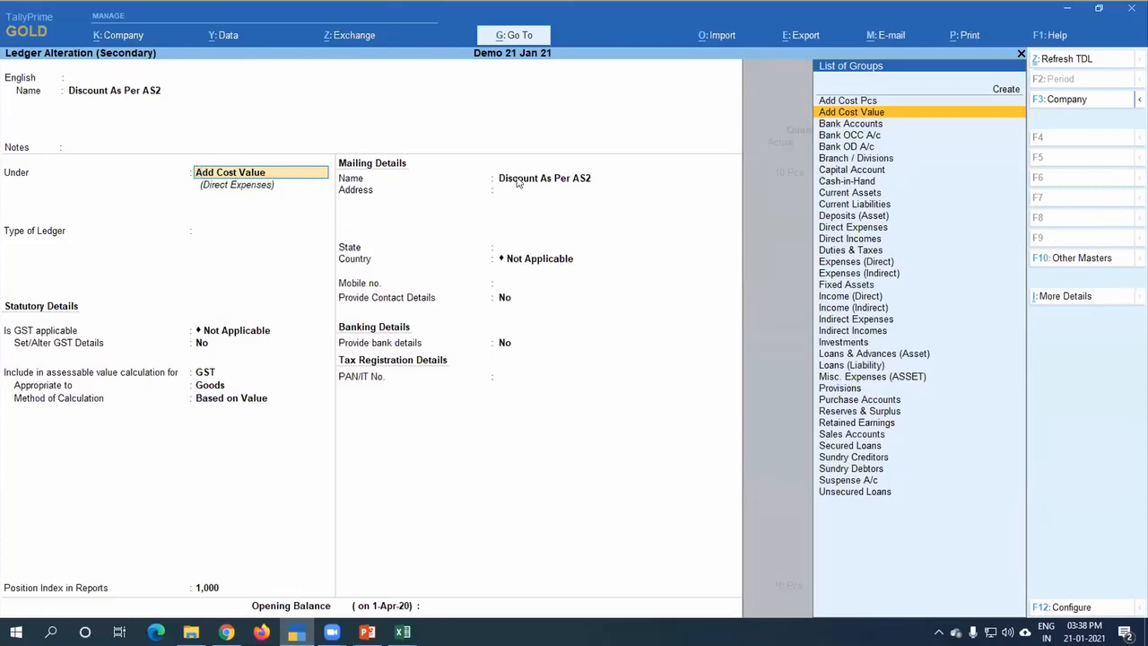
Step: Open the Add Cost Value group for alteration and check its method of allocation in purchase invoices
key(ctrl+Return)
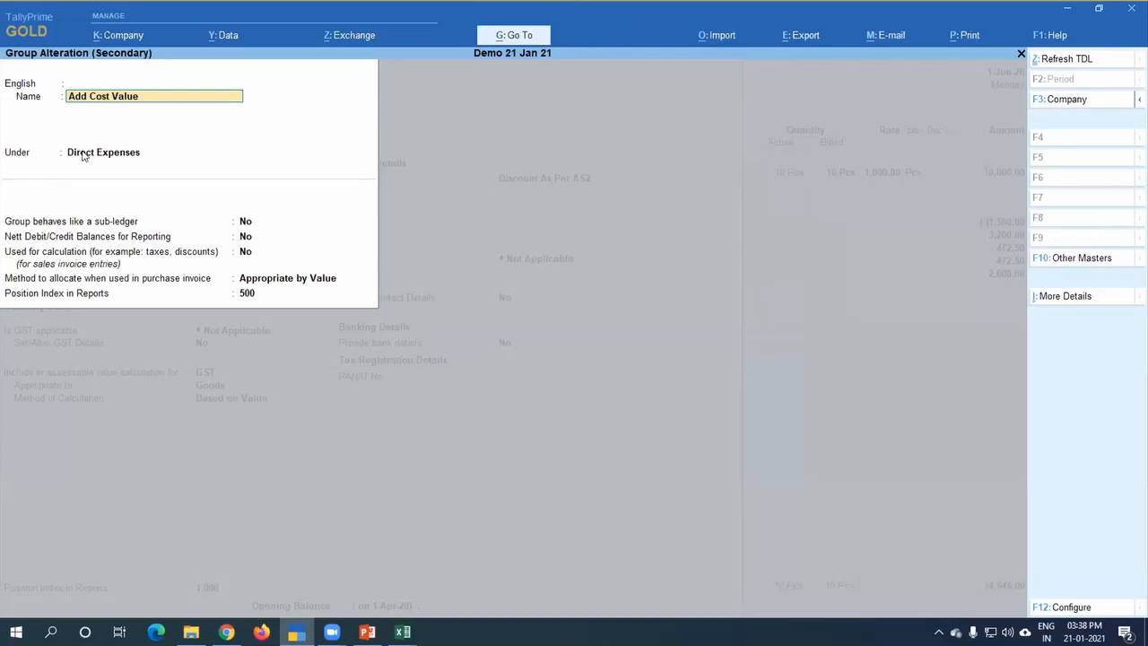
key(Return)
key(Return)
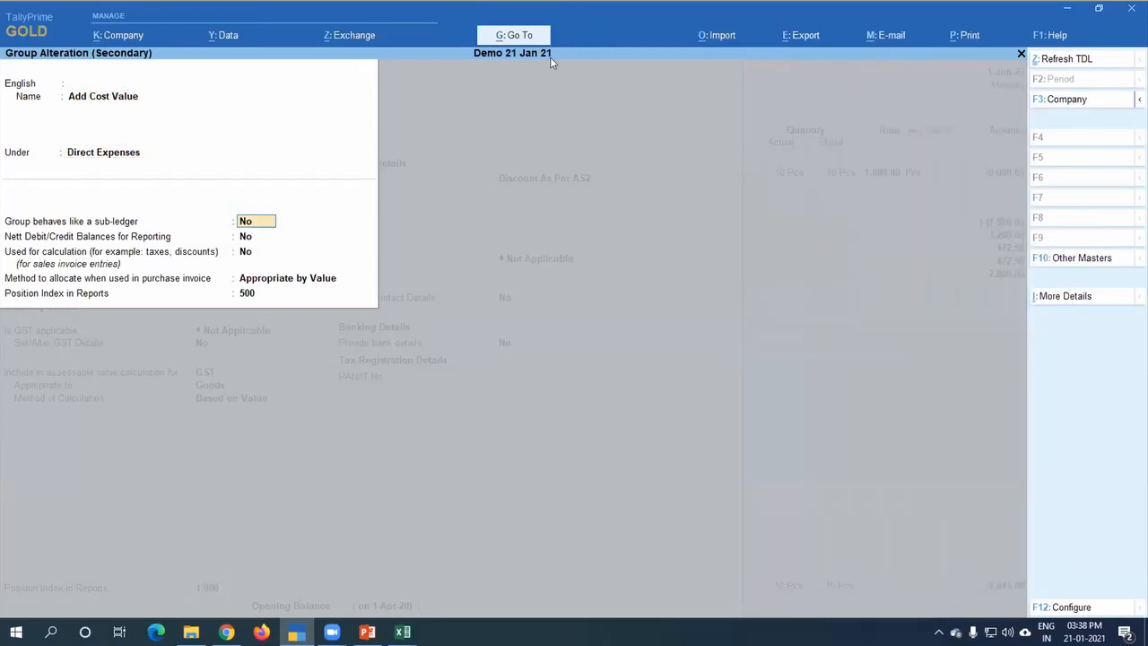
key(Return)
key(Return)
key(Return)
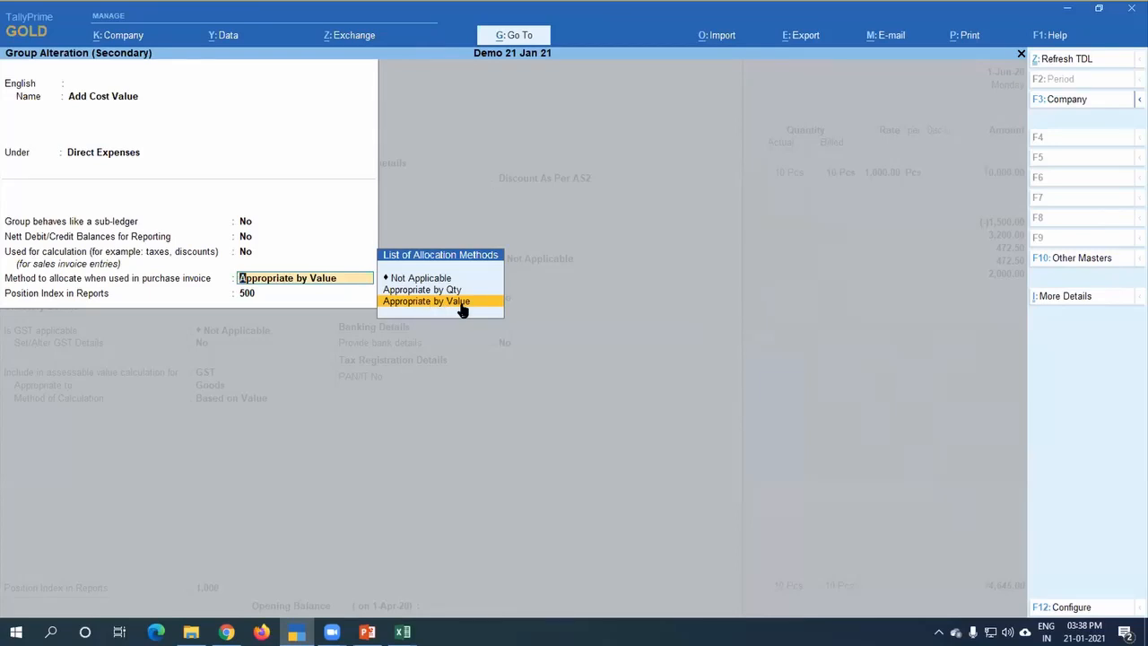
Step: Accept the Add Cost Value group and review the configuration options for the Discount As Per AS2 ledger
key(ctrl)
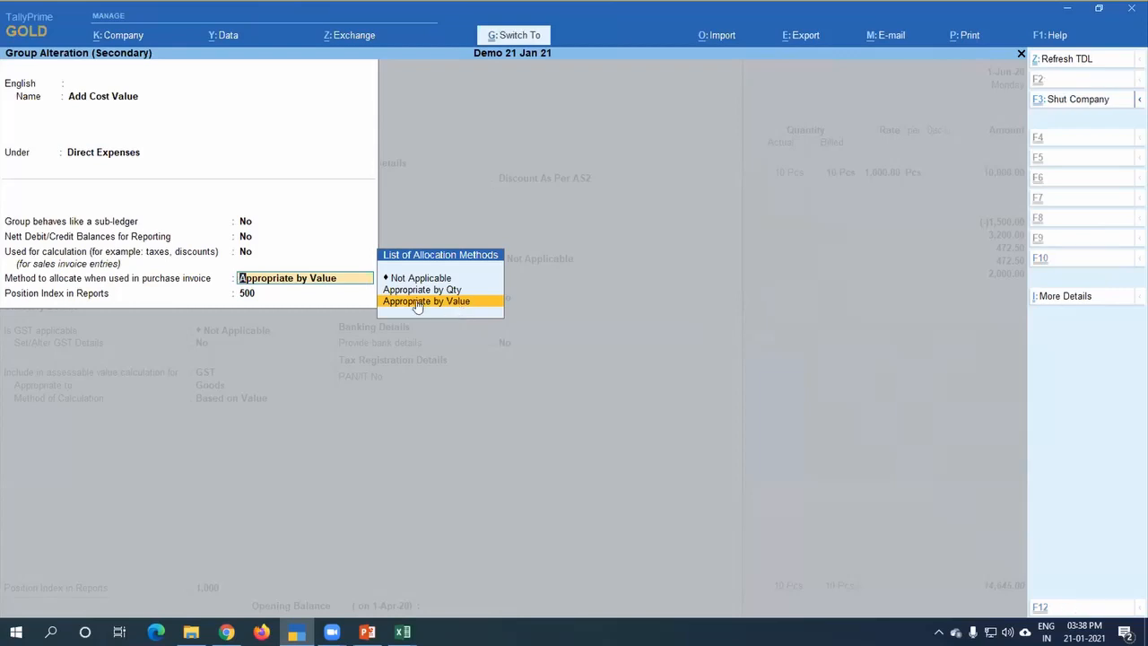
key(ctrl+a)
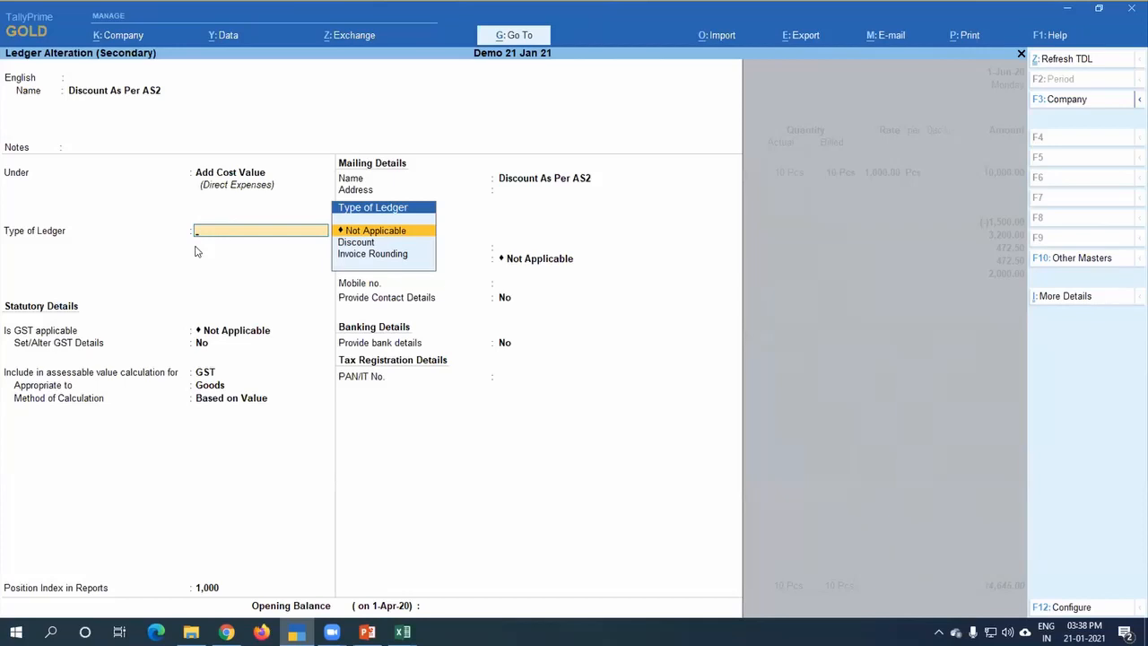
key(F12)
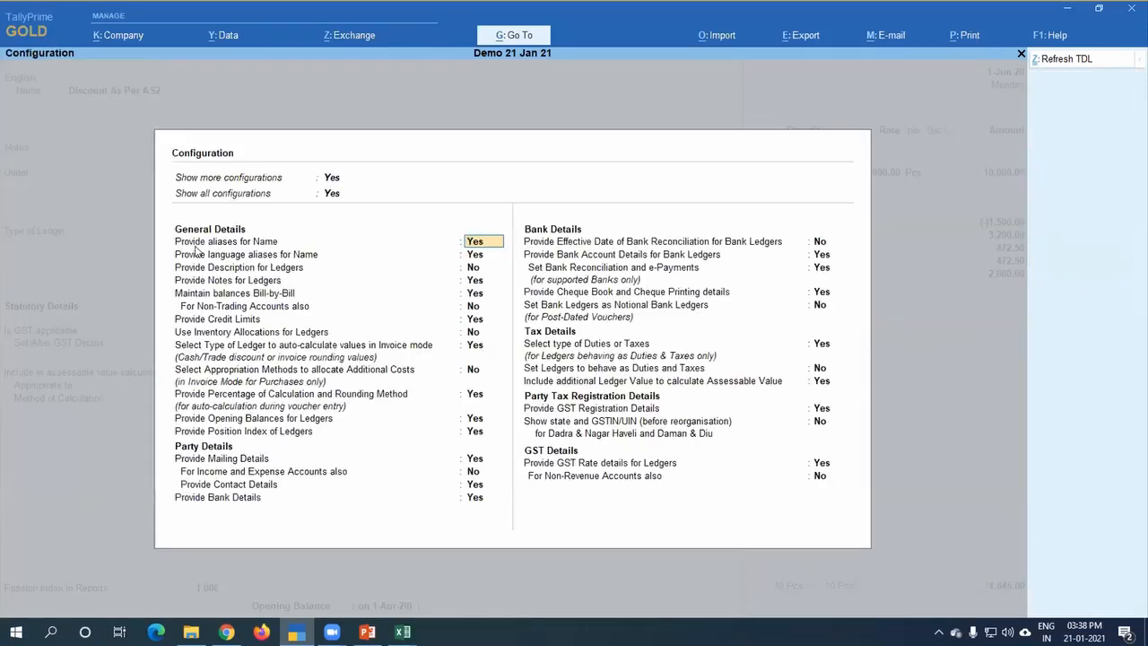
key(BackSpace)
key(Escape)
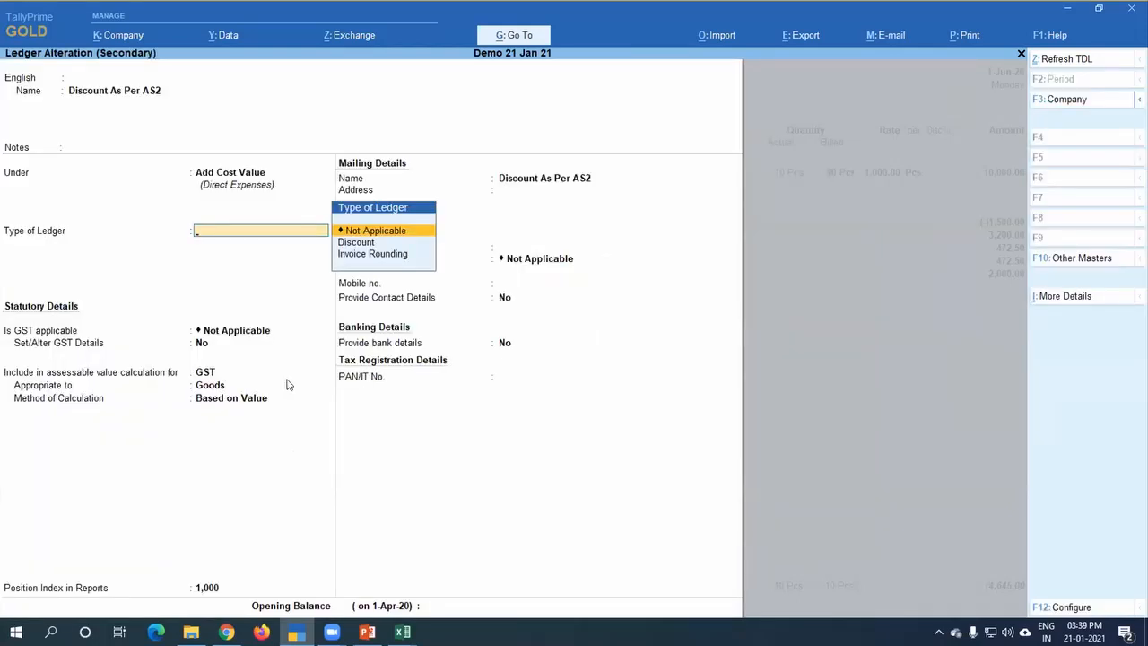
Step: Reopen the Discount As Per AS2 ledger from the voucher and open its parent group, Add Cost Value, for alteration
key(Escape)
key(Return)
key(ctrl+Return)
key(Return)
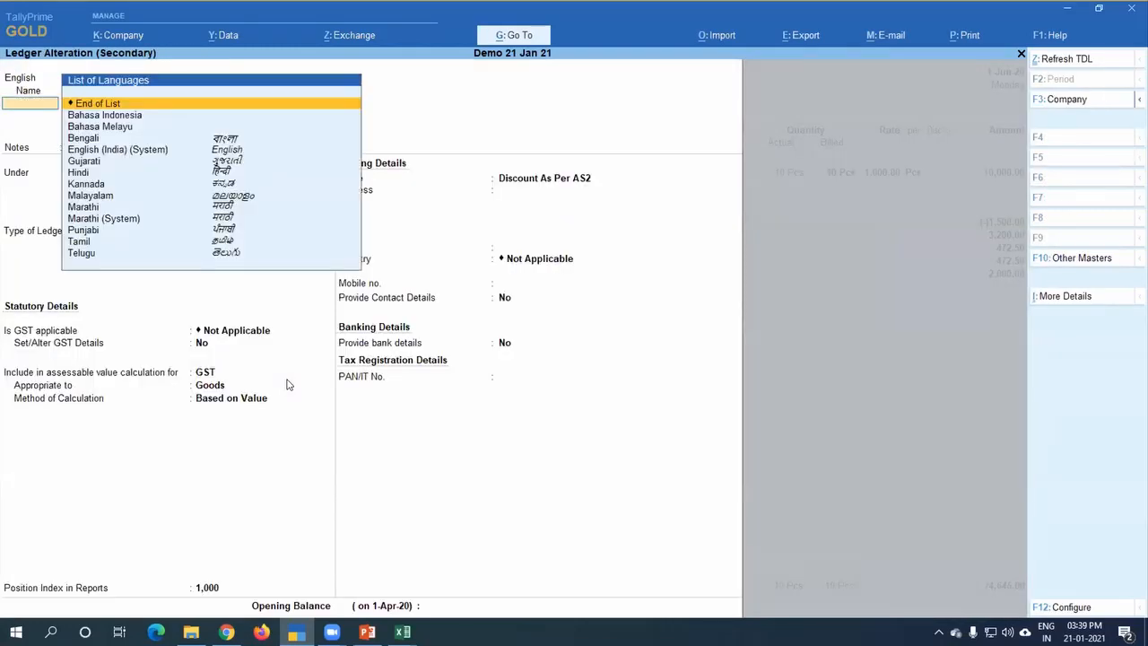
key(Return)
key(Return)
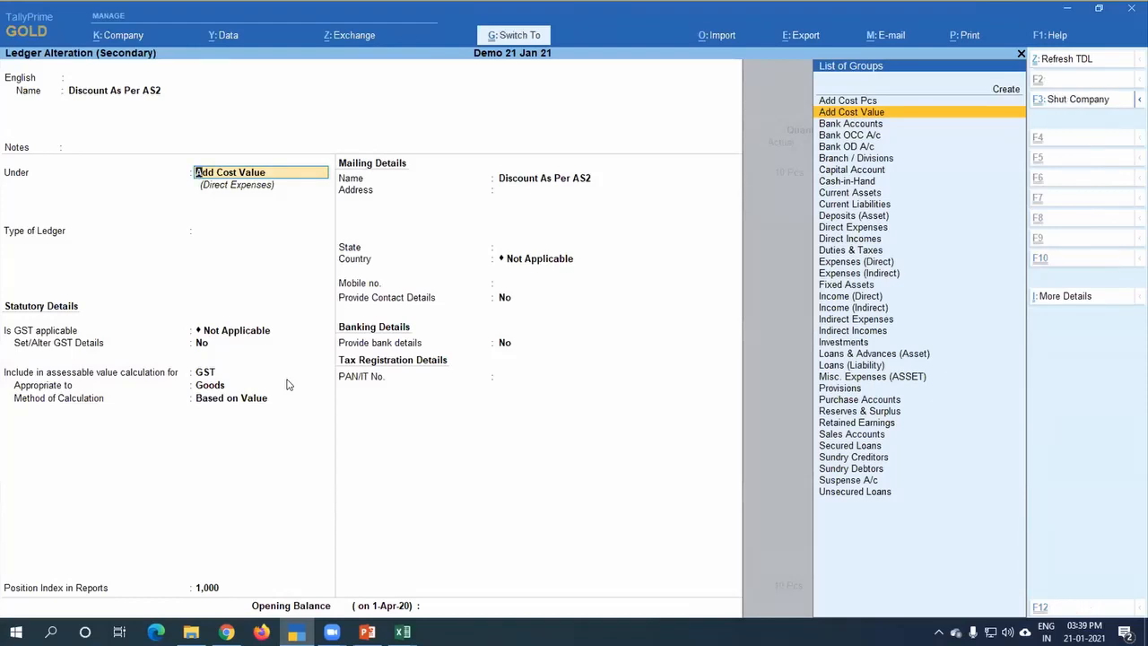
key(ctrl+Return)
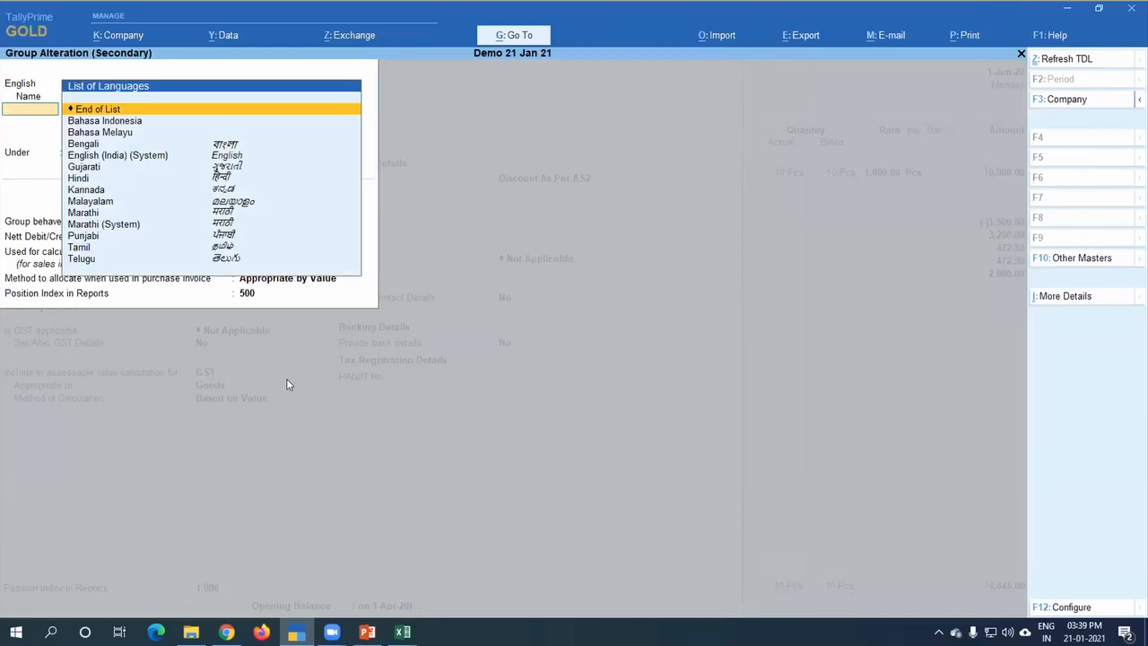
Step: Review the purchase invoice allocation methods for Add Cost Value, keep Appropriate by Value, and accept the group and ledger
key(Return)
key(Return)
key(Return)
key(Return)
key(Return)
key(Return)
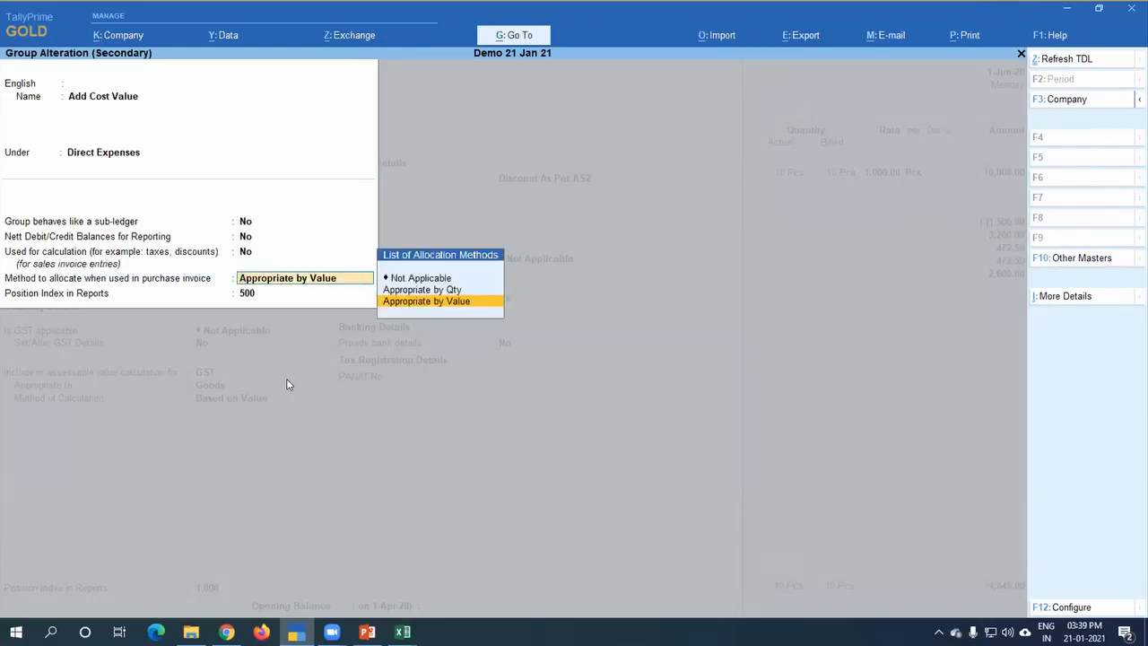
key(Up)
key(Up)
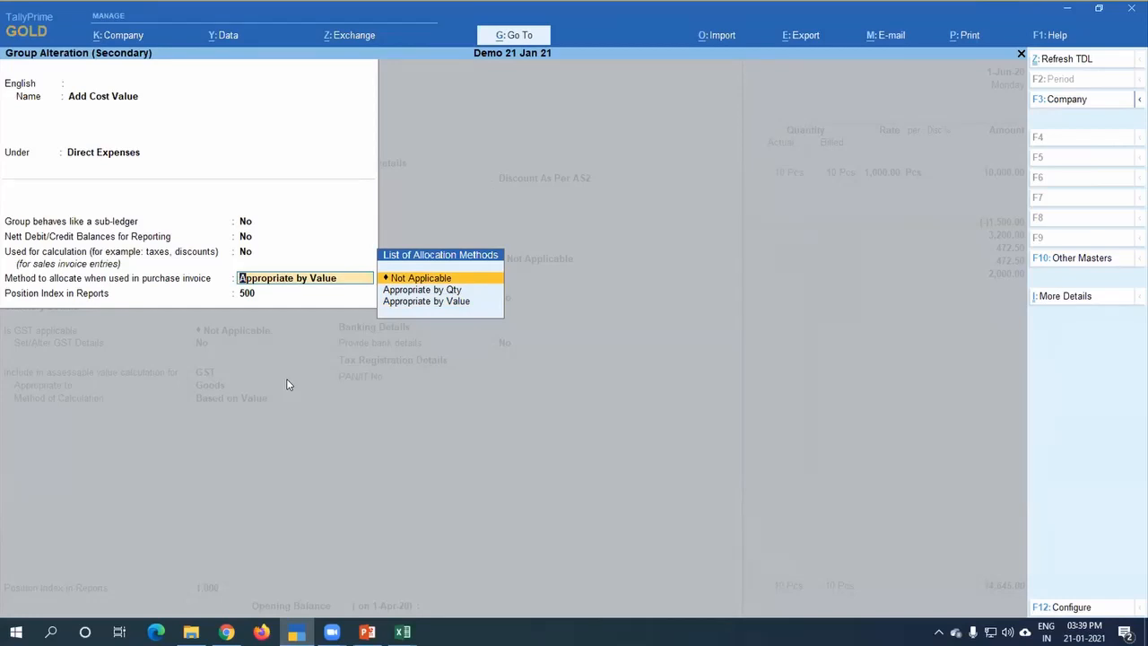
key(Down)
key(Down)
key(Return)
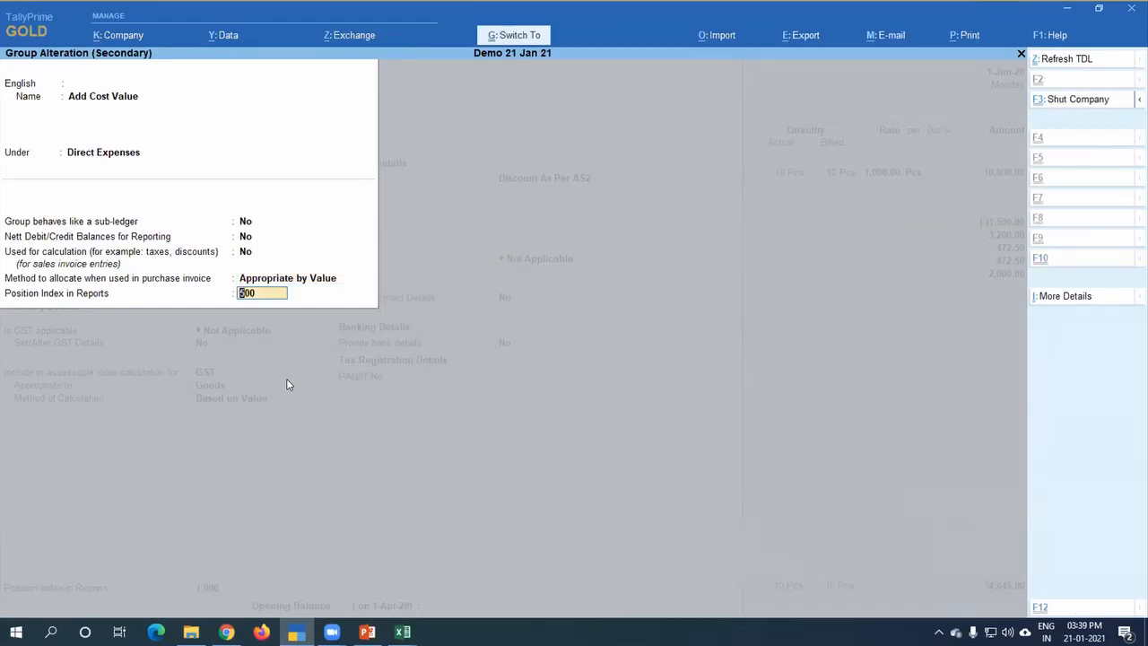
key(Return)
key(ctrl+a)
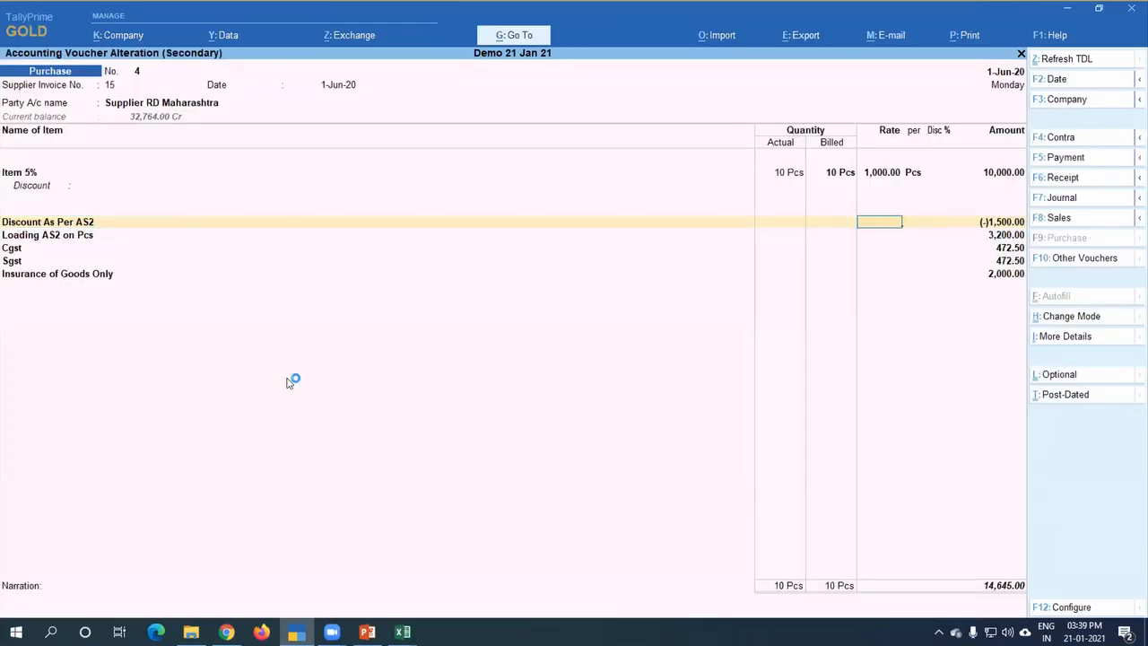
Step: Open the Loading AS2 on Pcs ledger, check the allocation method of its Add Cost Pcs group, and return to the voucher
key(Return)
key(Return)
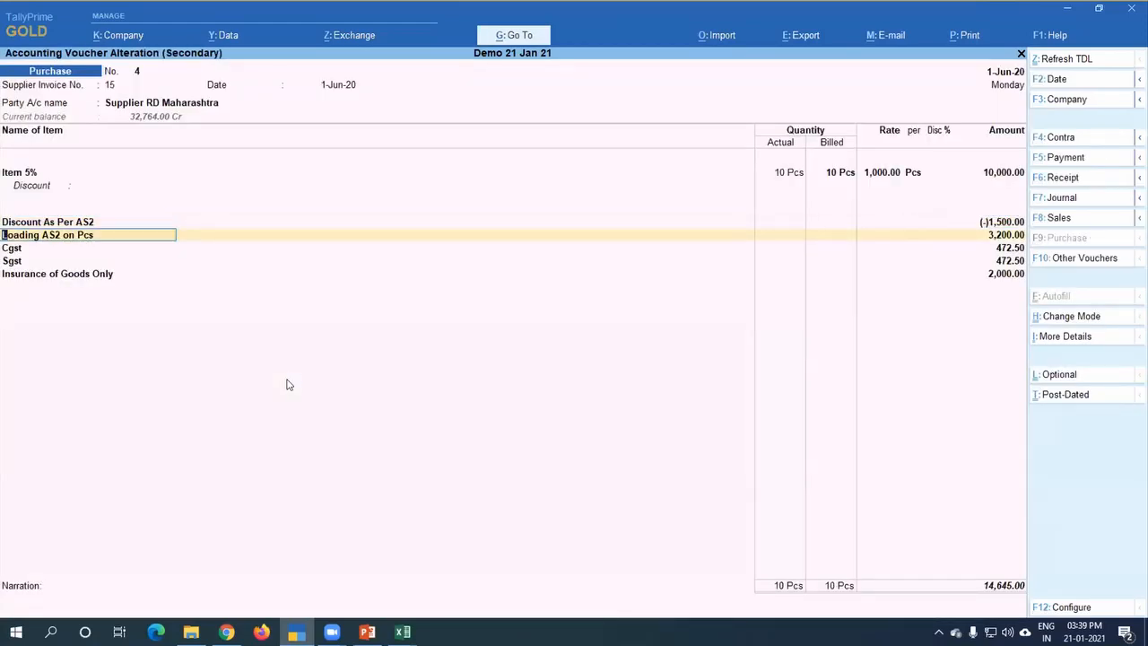
key(ctrl+Return)
key(Return)
key(Return)
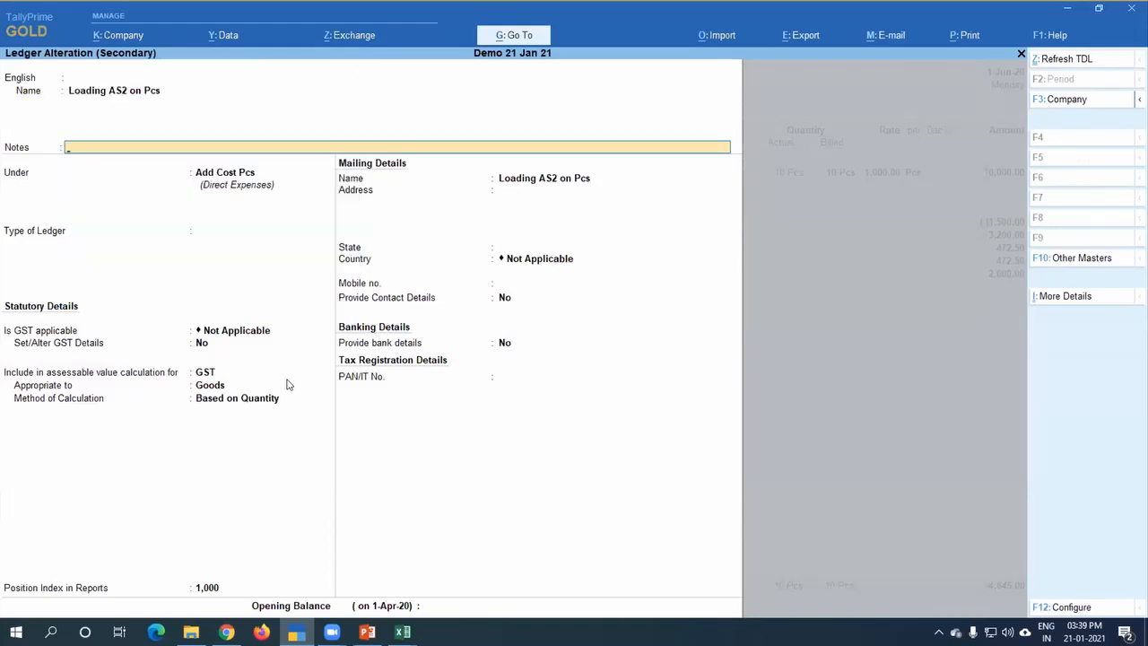
key(Return)
key(ctrl+Return)
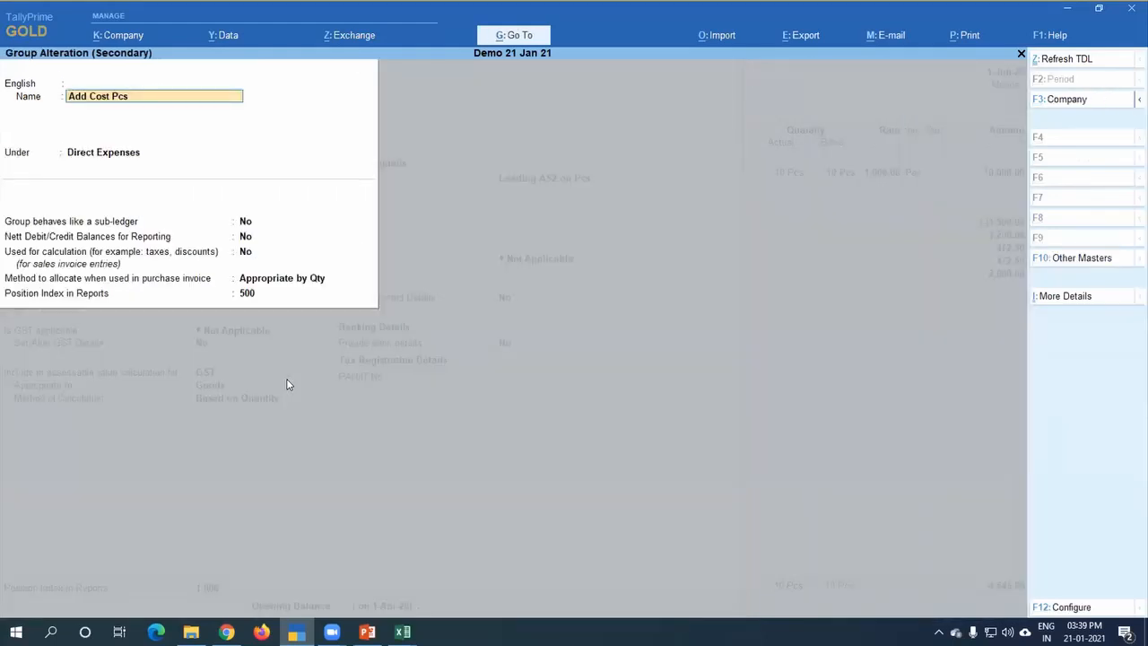
click(314, 278)
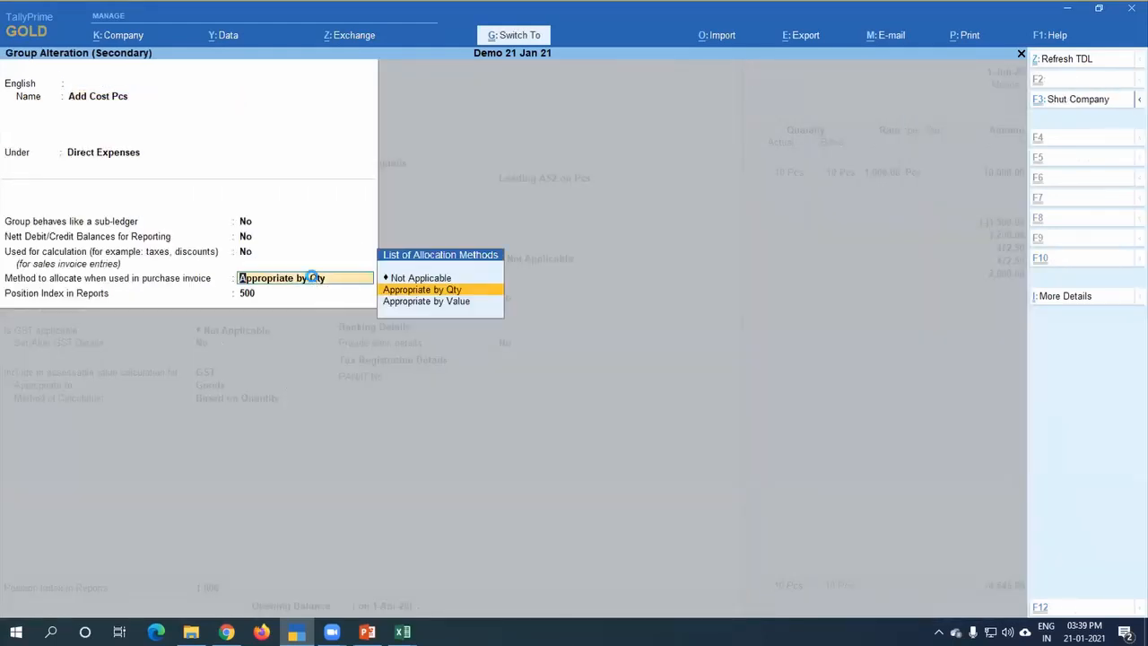
key(Escape)
key(Escape)
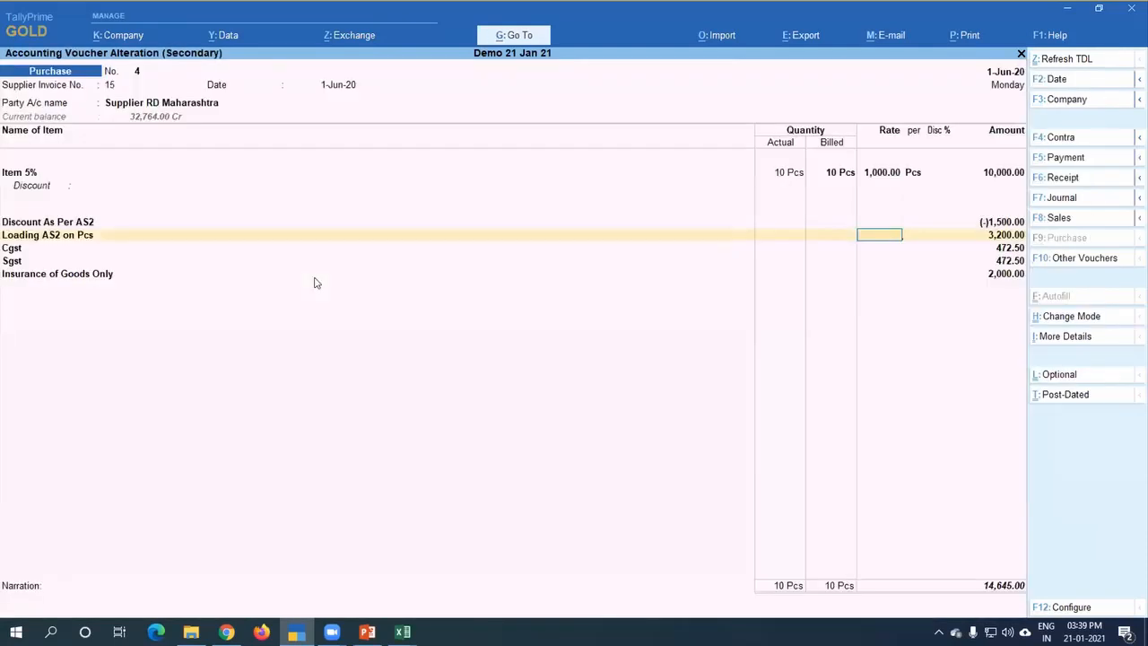
Step: View the GST - Tax Analysis from the Item 5% line, checking how discount and loading enter the taxable value
click(832, 176)
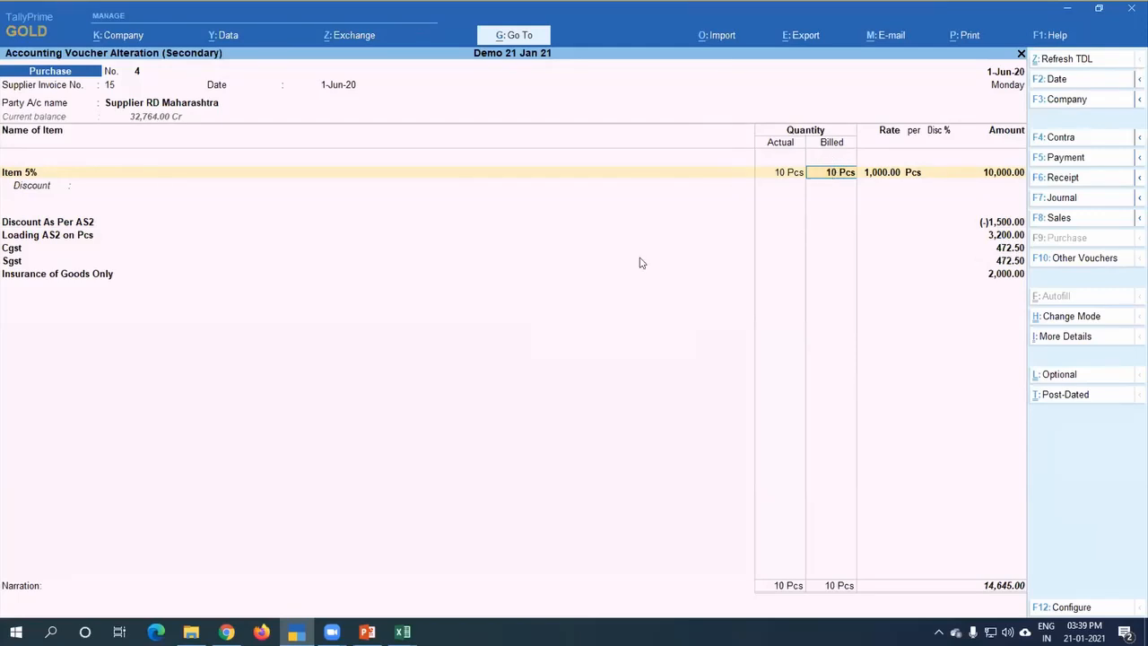
key(ctrl+i)
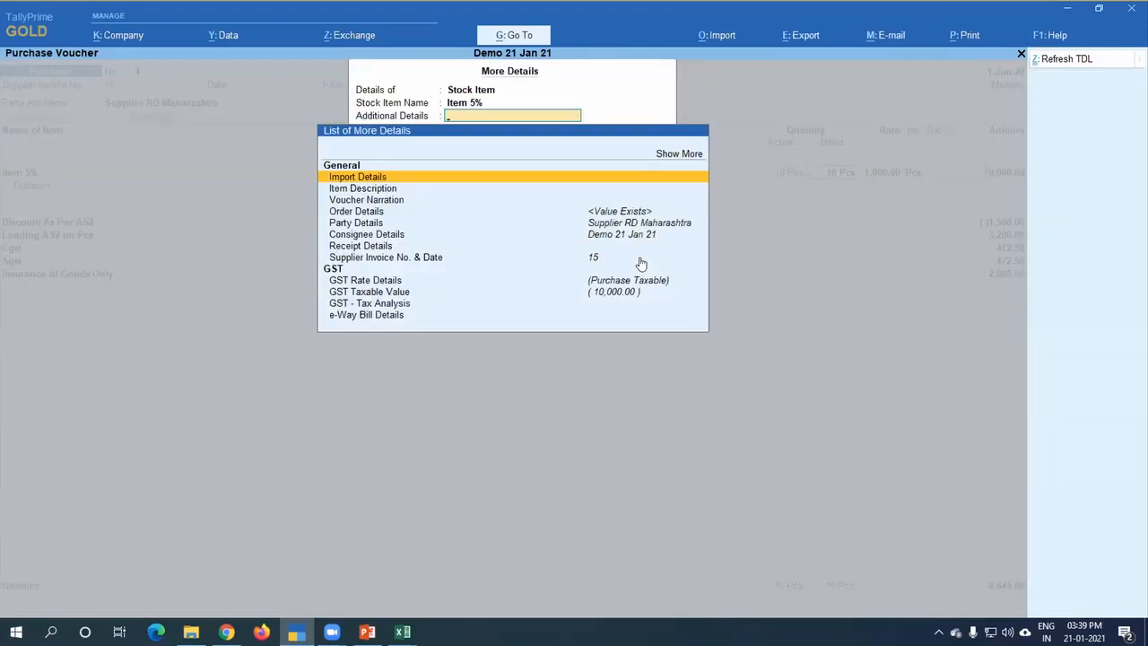
key(Down)
key(Down)
key(Down)
key(Down)
key(Down)
key(Down)
key(Down)
key(Down)
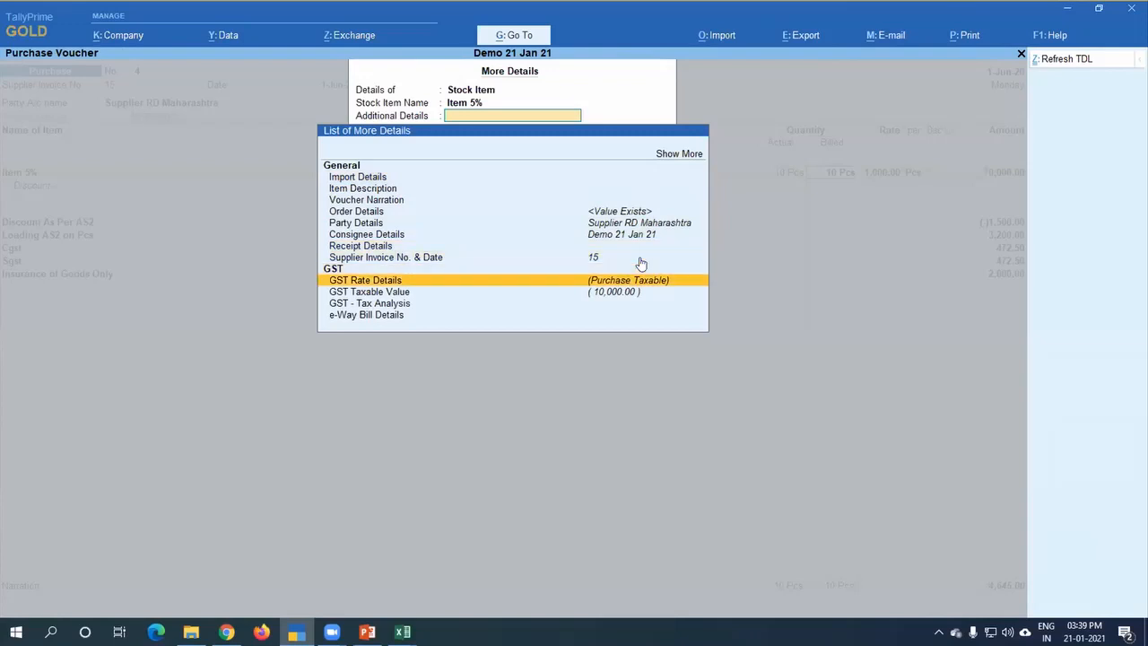
key(Down)
key(Down)
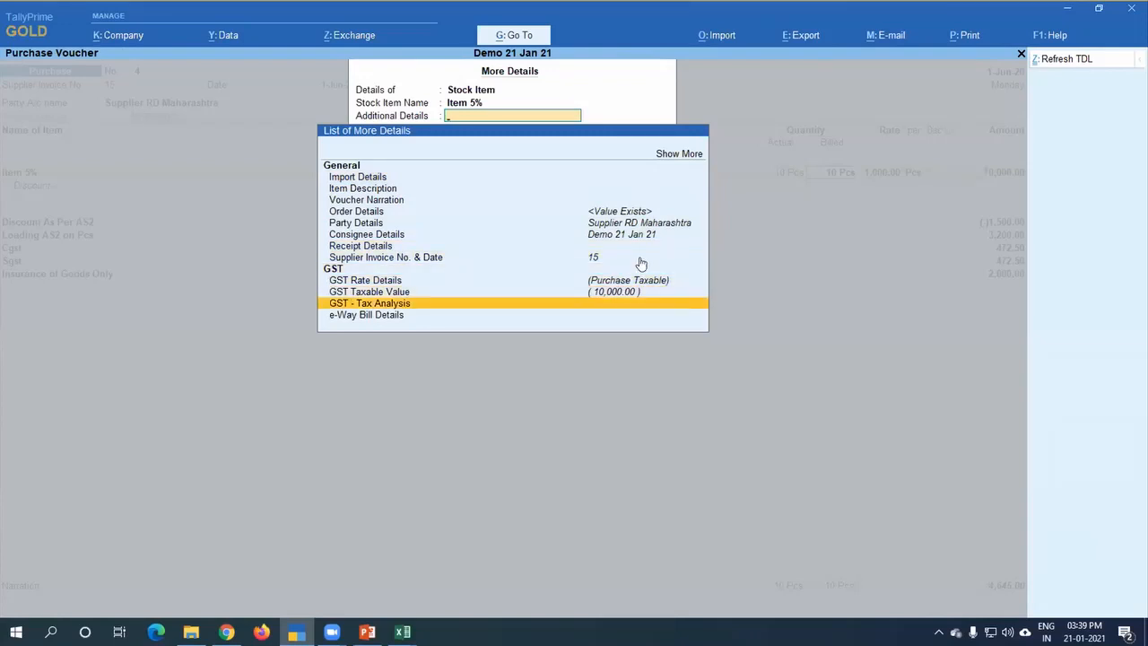
key(Return)
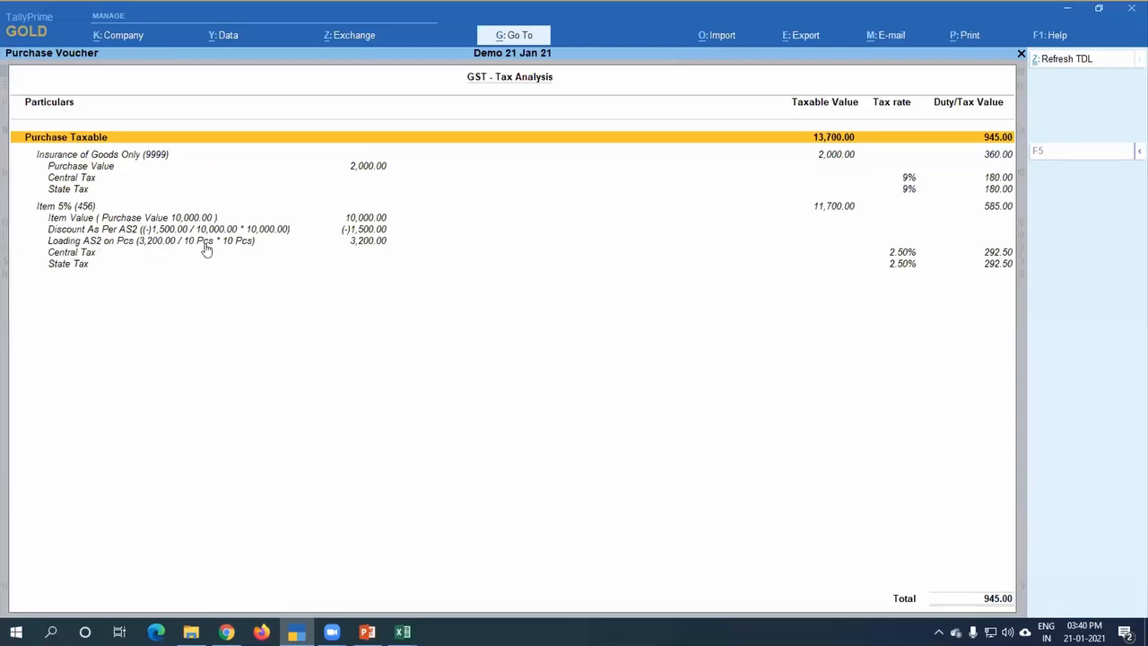
key(Escape)
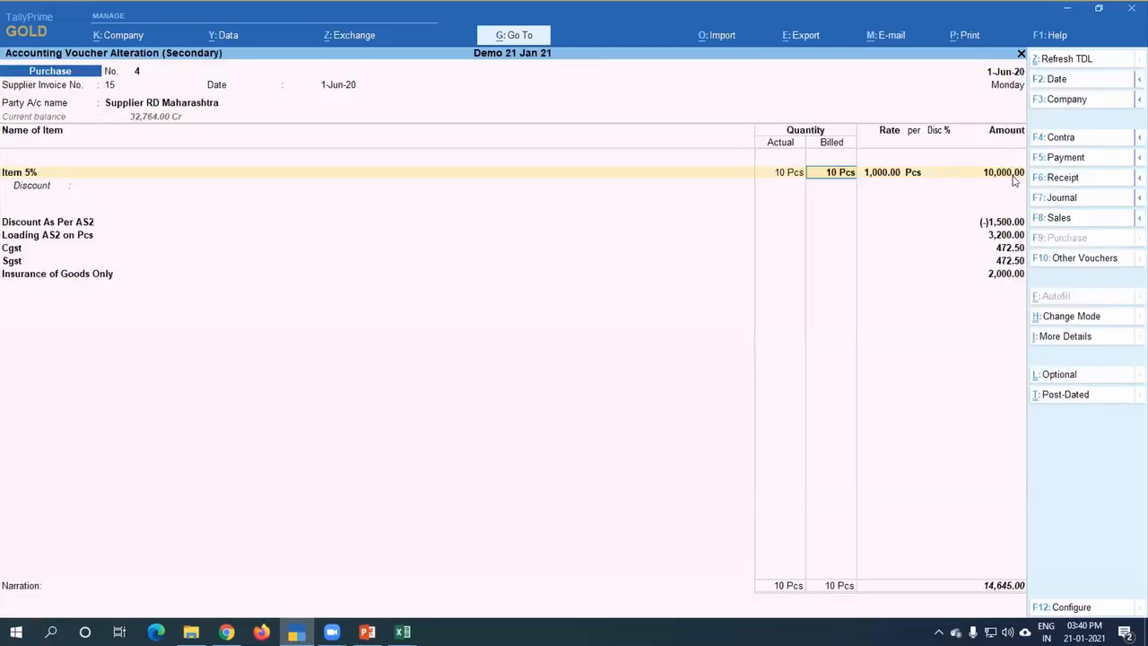
Step: Accept the Item 5% accounting details and add Item 12% as the second stock item in the voucher
click(1012, 177)
key(Return)
key(Return)
key(ctrl+a)
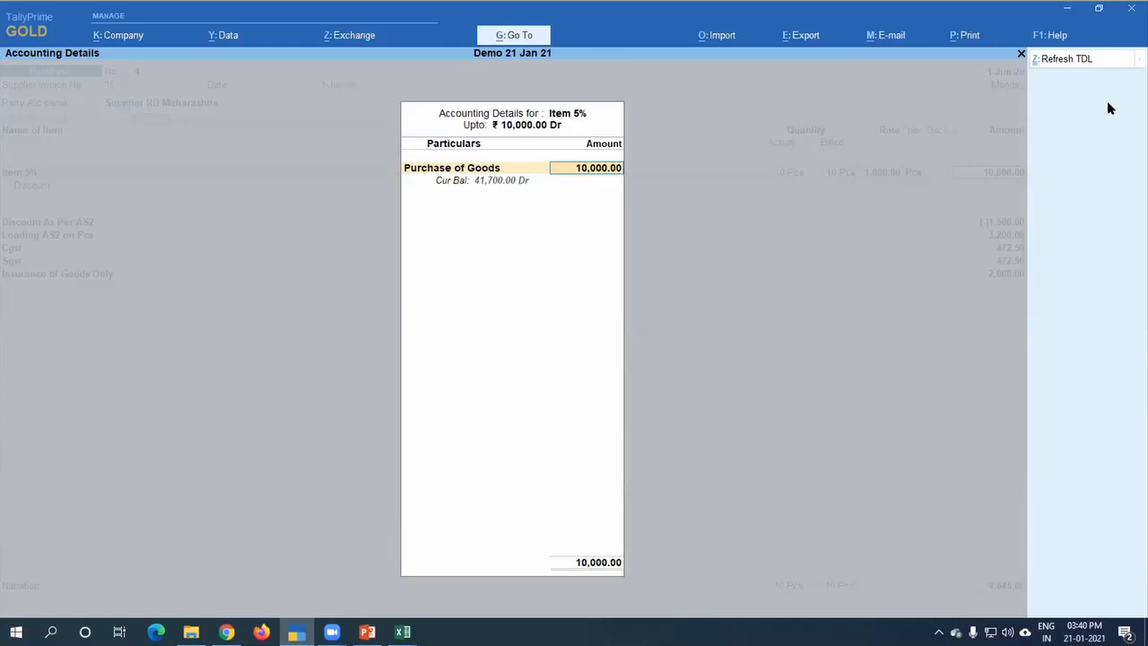
key(Return)
key(Return)
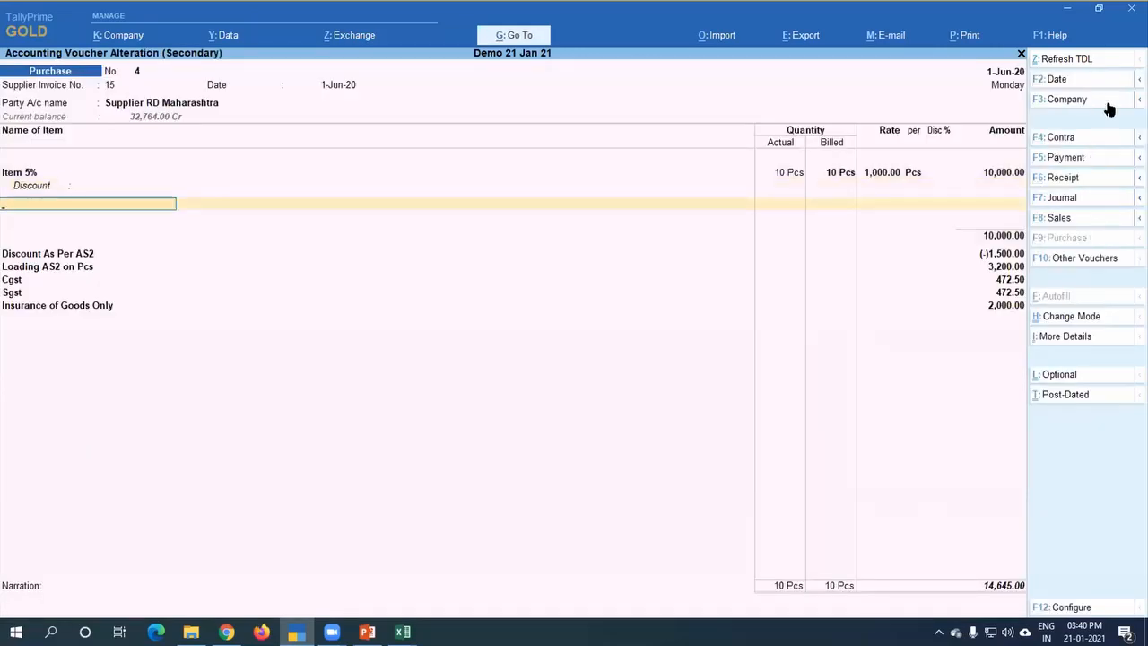
key(Down)
key(Down)
key(Down)
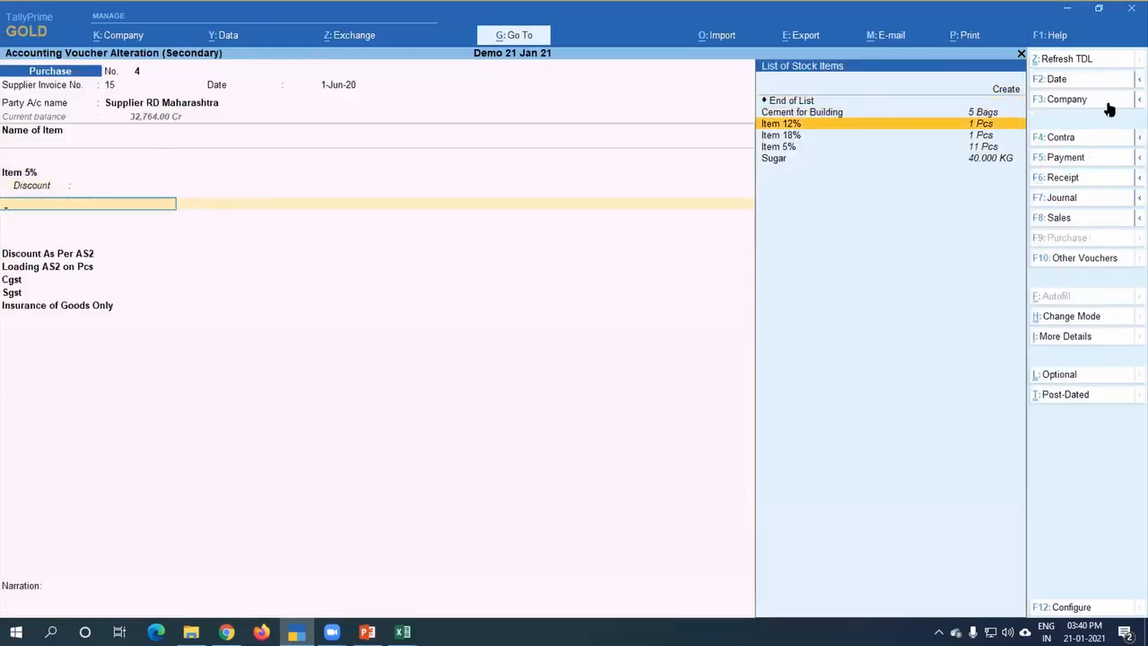
key(Return)
Step: Enter a quantity of 5 Pcs and a rate of 1,200 for Item 12%
key(Return)
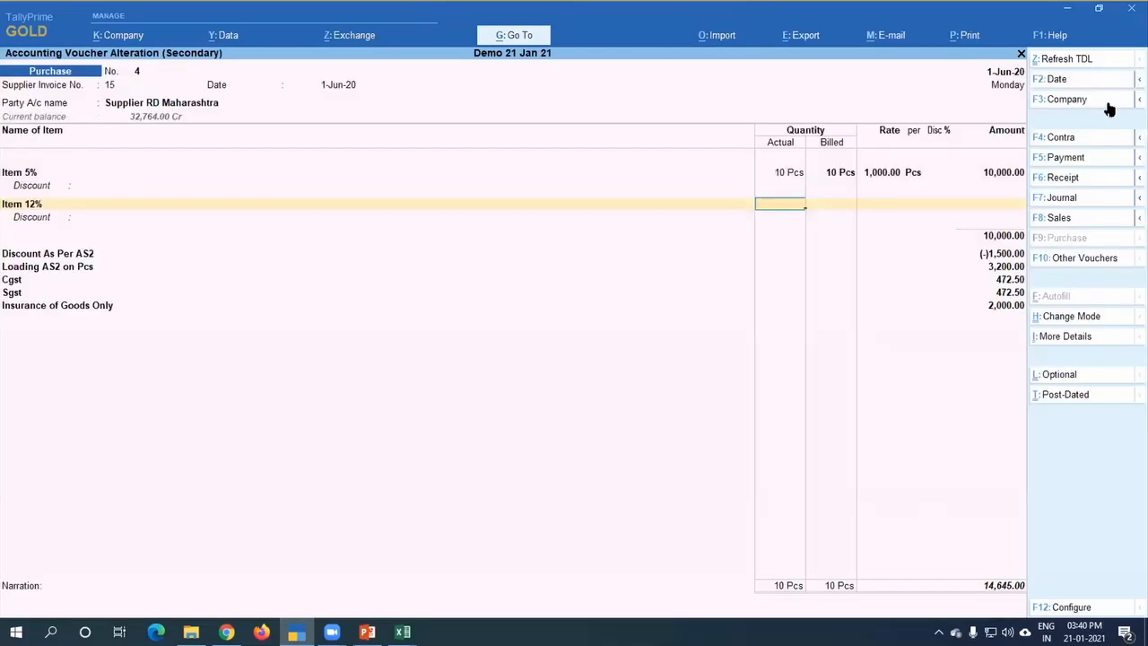
text(5)
key(Return)
key(Return)
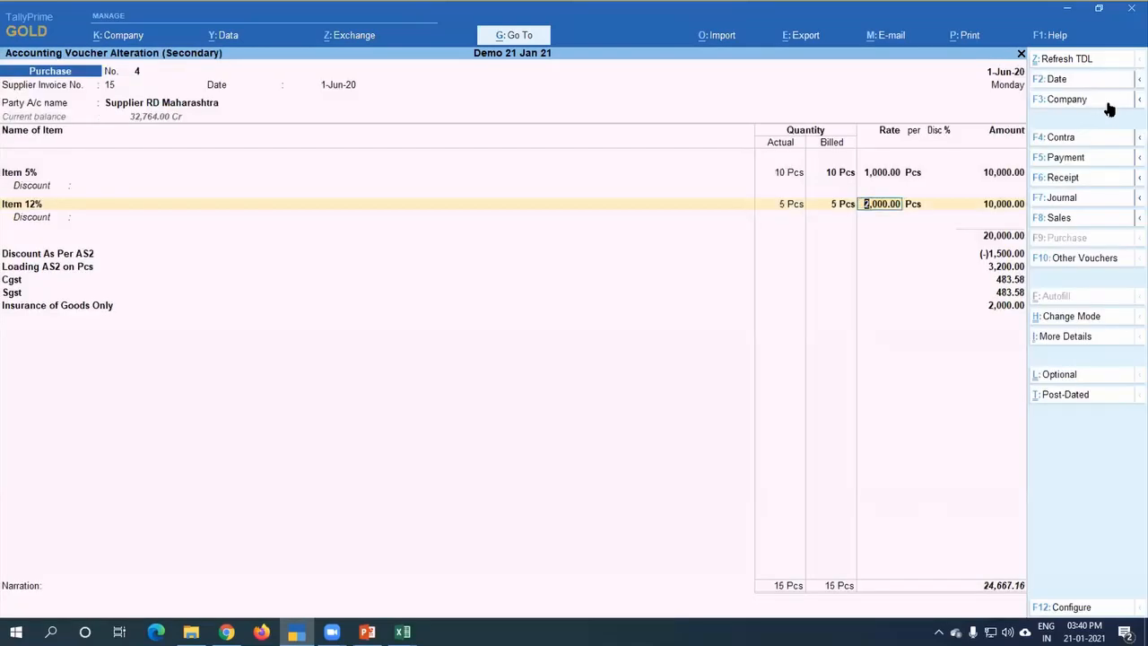
key(Return)
key(Return)
key(BackSpace)
key(BackSpace)
text(1,200)
Step: Accept the Purchase of Goods allocation and the tax classification details for Item 12%
key(Return)
key(Return)
key(Return)
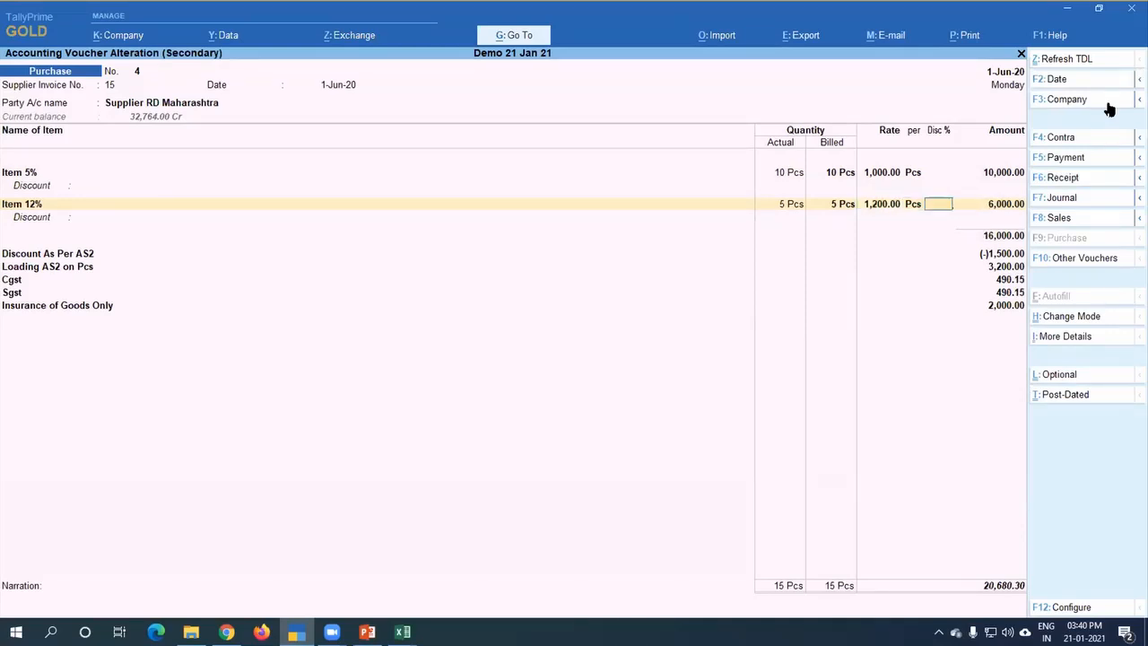
key(Return)
key(Return)
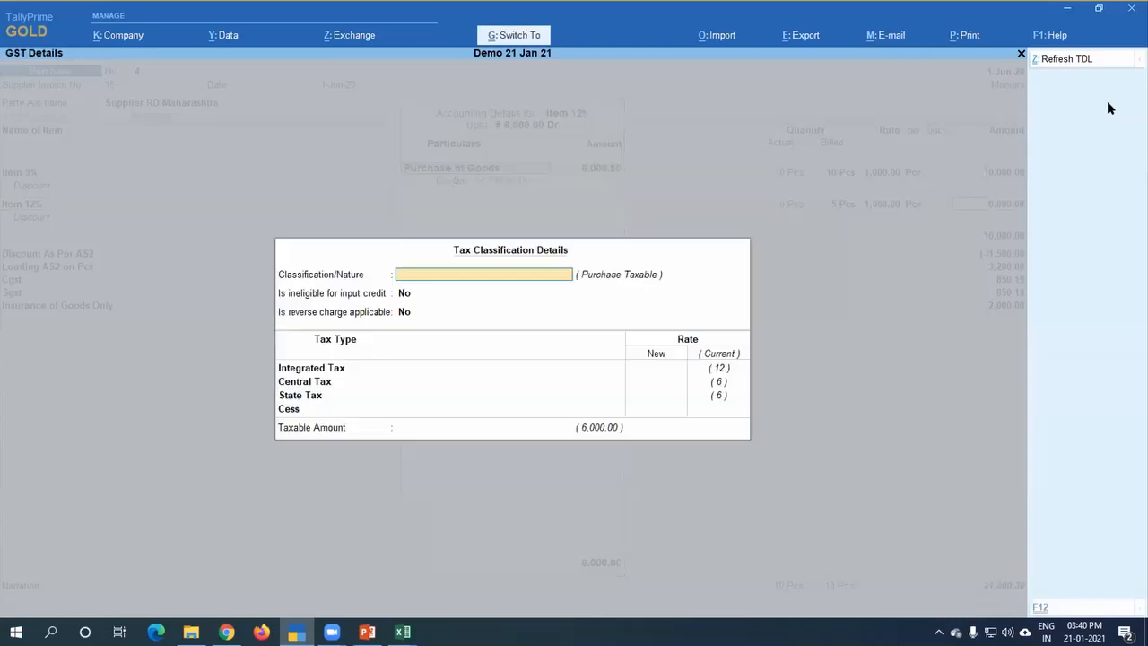
key(ctrl+a)
key(Return)
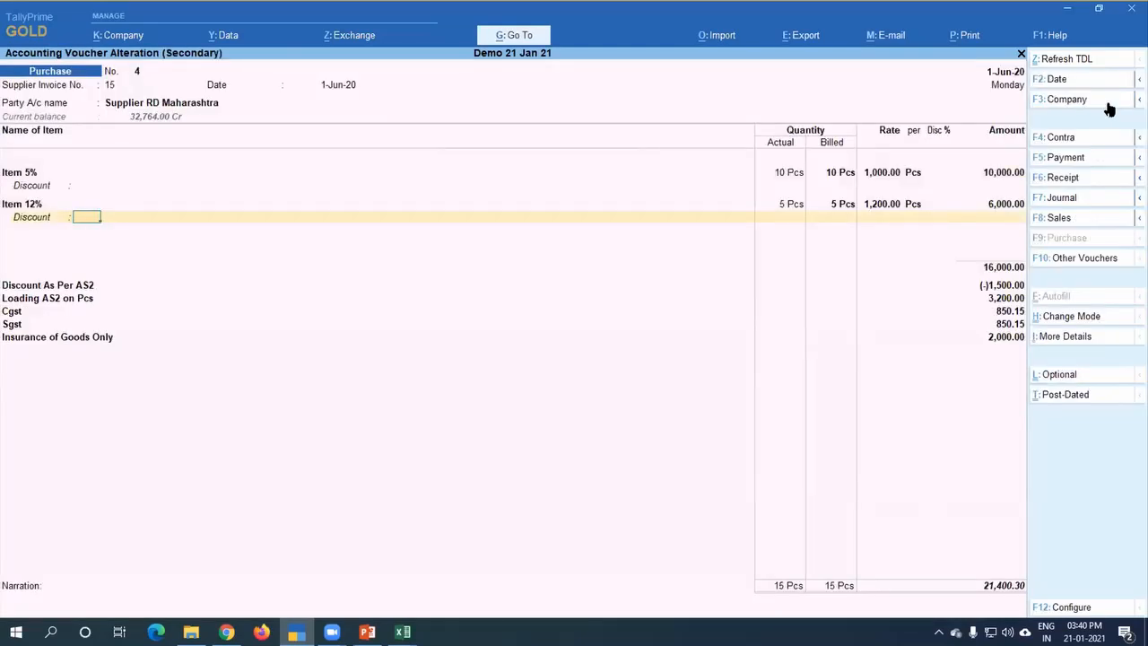
Step: View the GST Rate Details for Item 12%, then open the GST - Tax Analysis to examine how discount and loading are split between both items
key(ctrl+i)
key(Down)
key(Down)
key(Down)
key(Down)
key(Down)
key(Down)
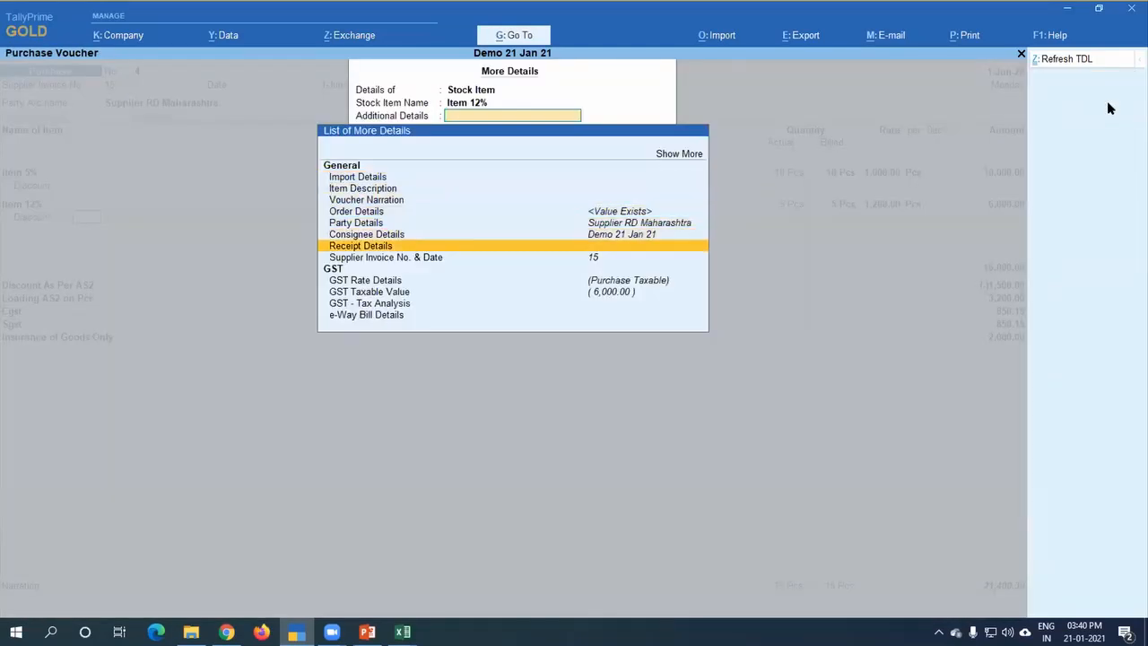
key(Down)
key(Down)
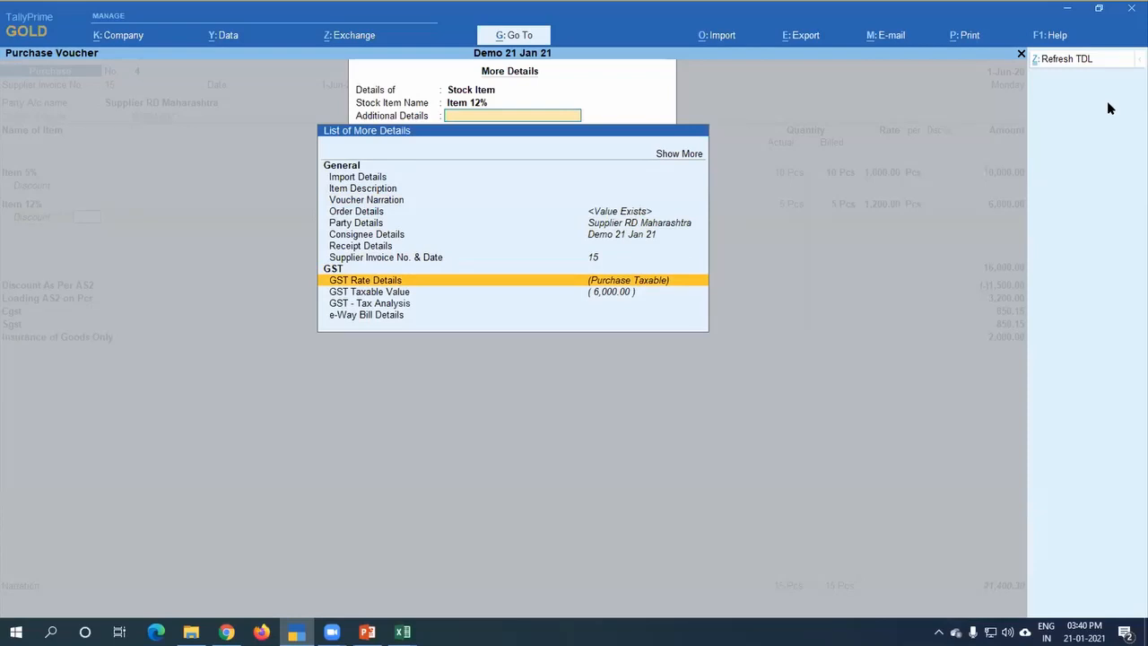
key(Return)
key(Escape)
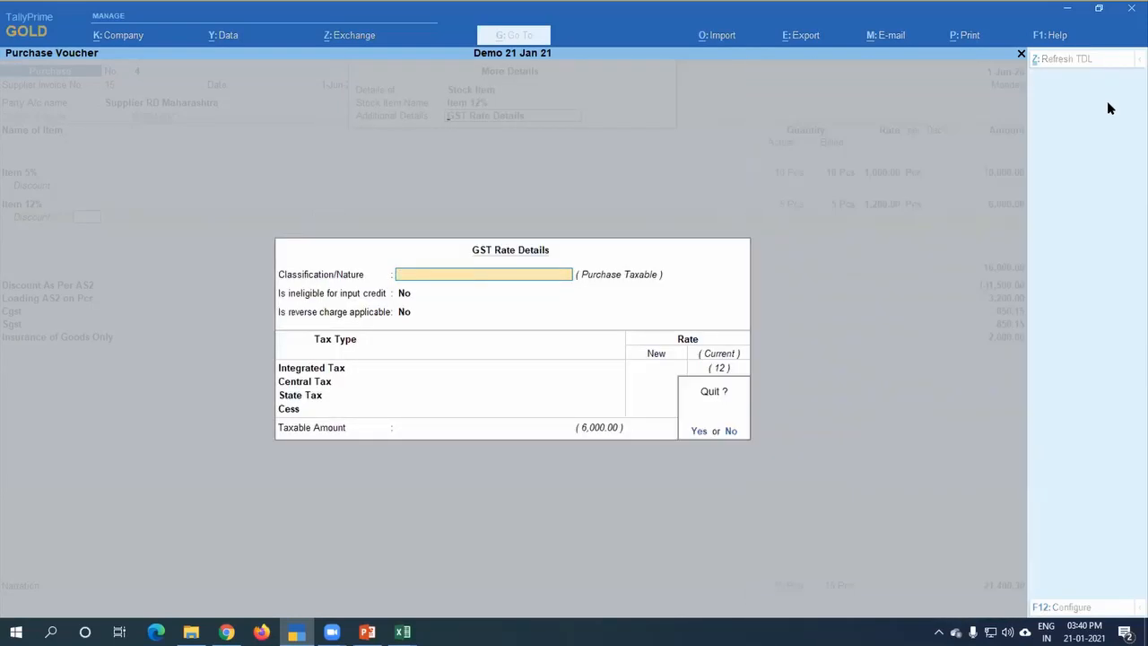
key(Return)
key(Down)
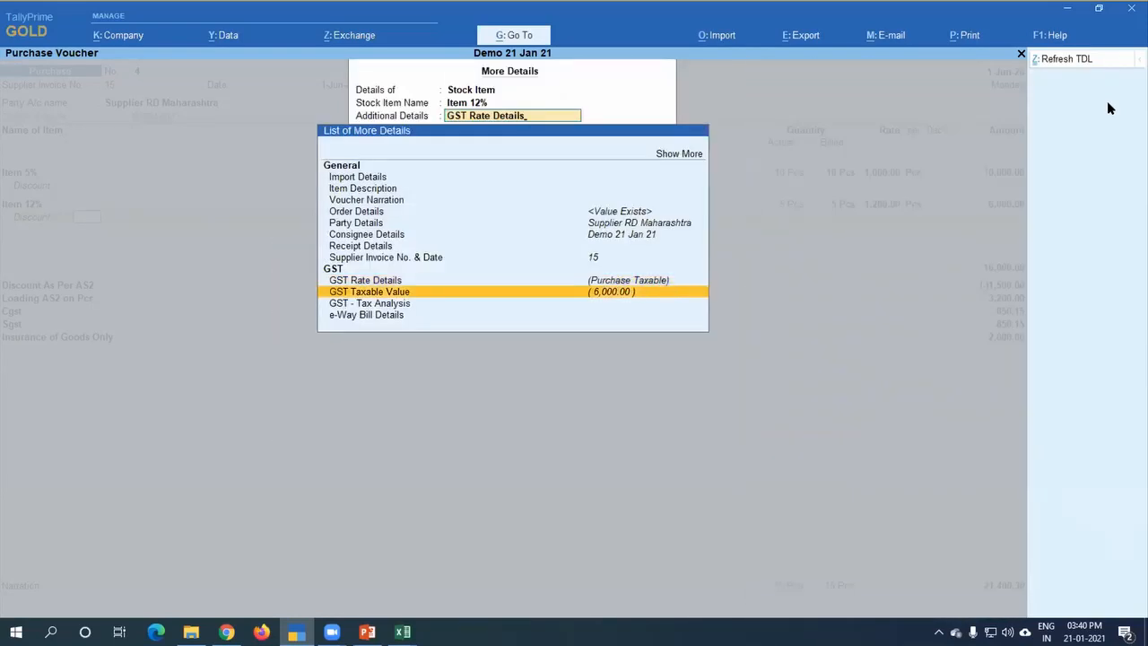
key(Down)
key(Return)
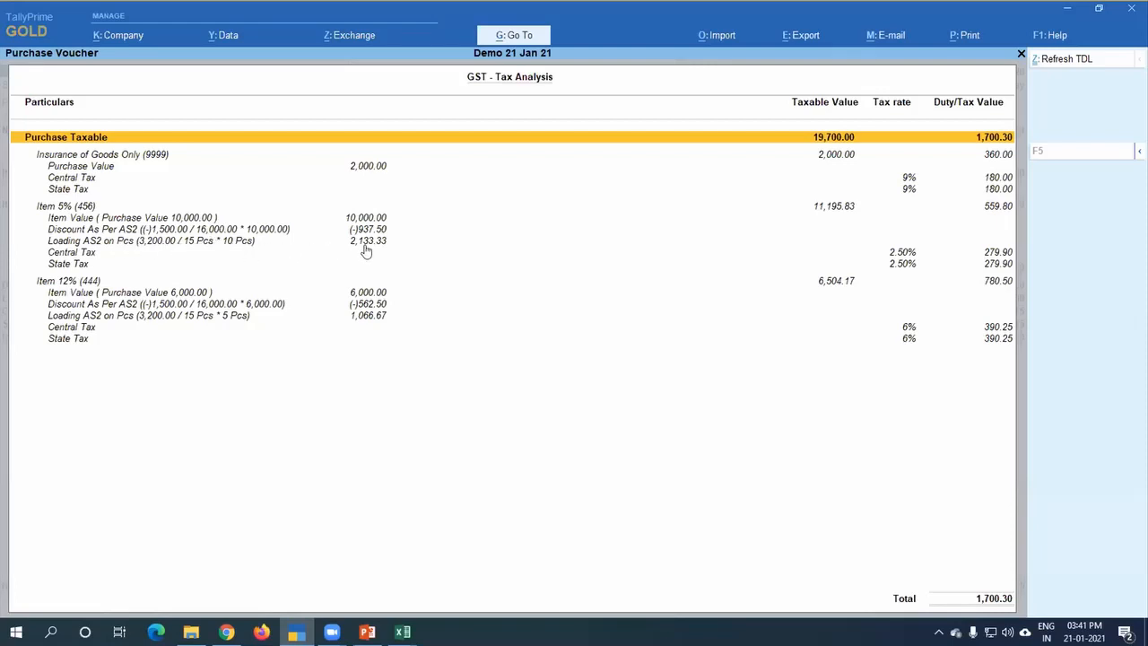
Step: Close the GST - Tax Analysis and save the altered purchase voucher
key(Escape)
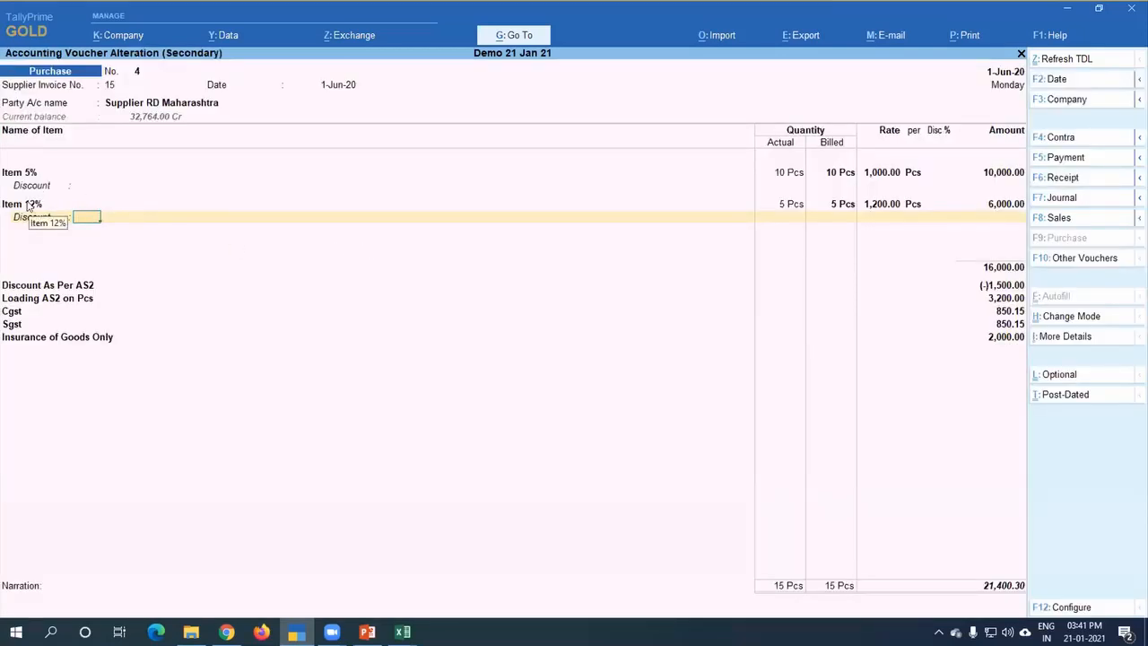
key(ctrl)
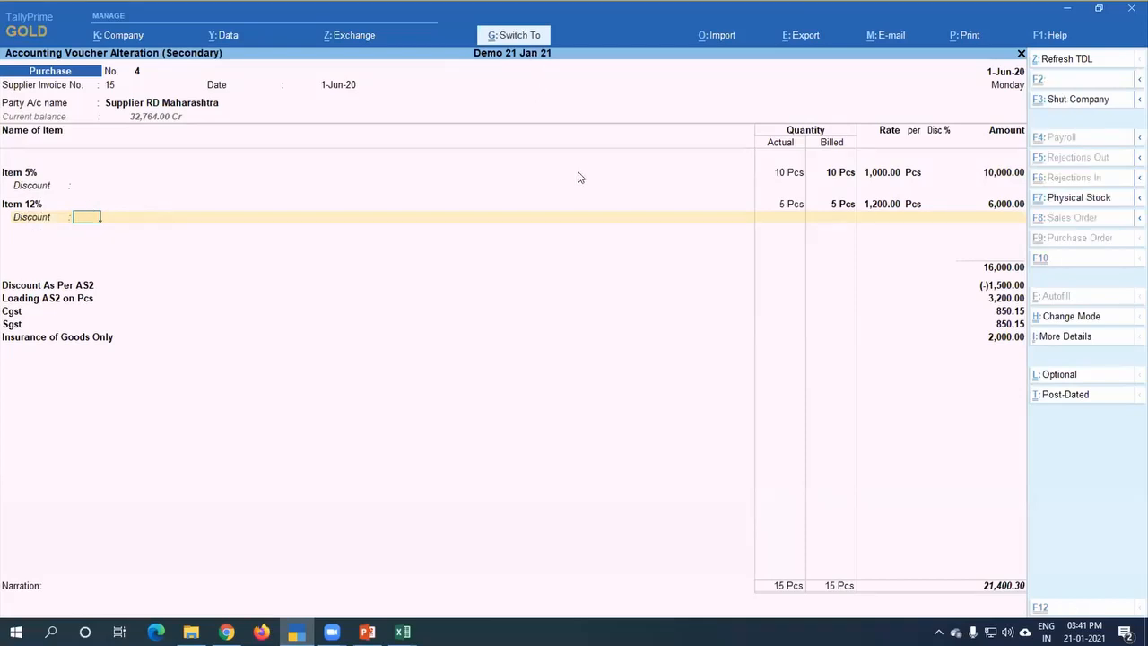
key(ctrl+a)
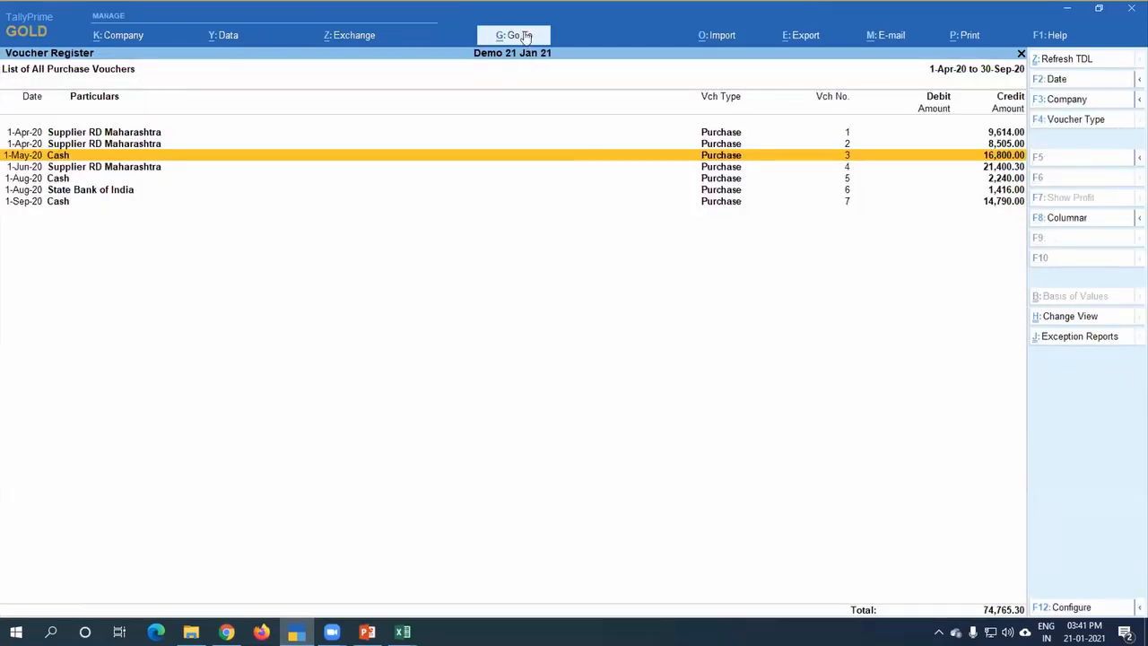
Step: Return to the Gateway of Tally and open the monthly summary of Item 12% from the Stock Summary
key(Escape)
key(Escape)
key(Escape)
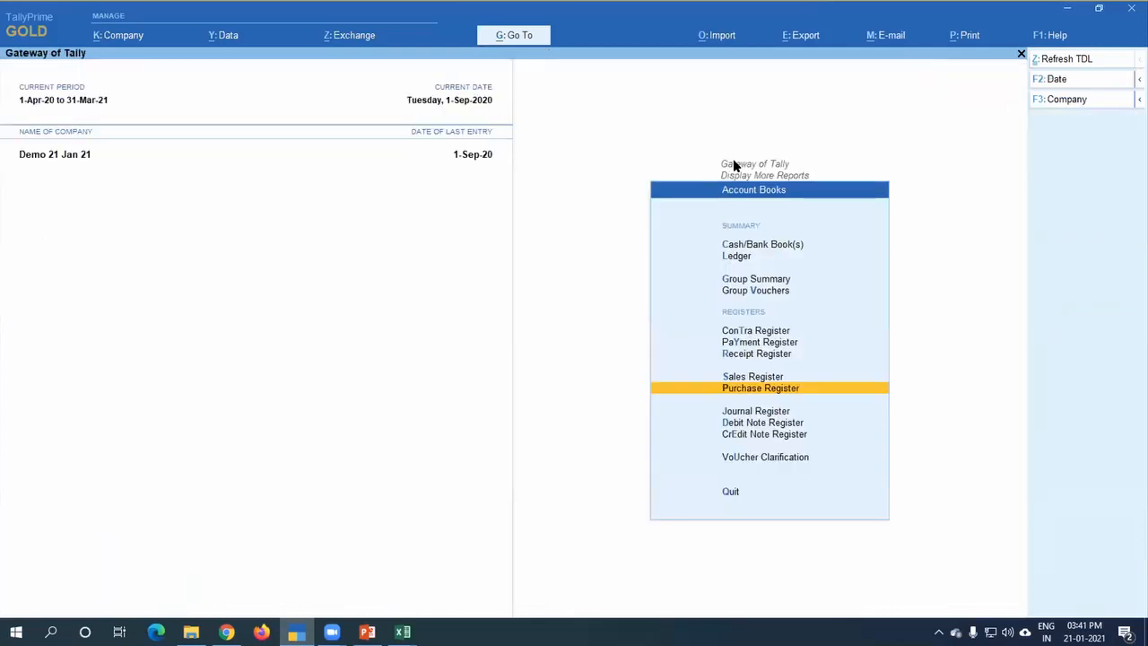
key(Up)
key(Up)
key(Up)
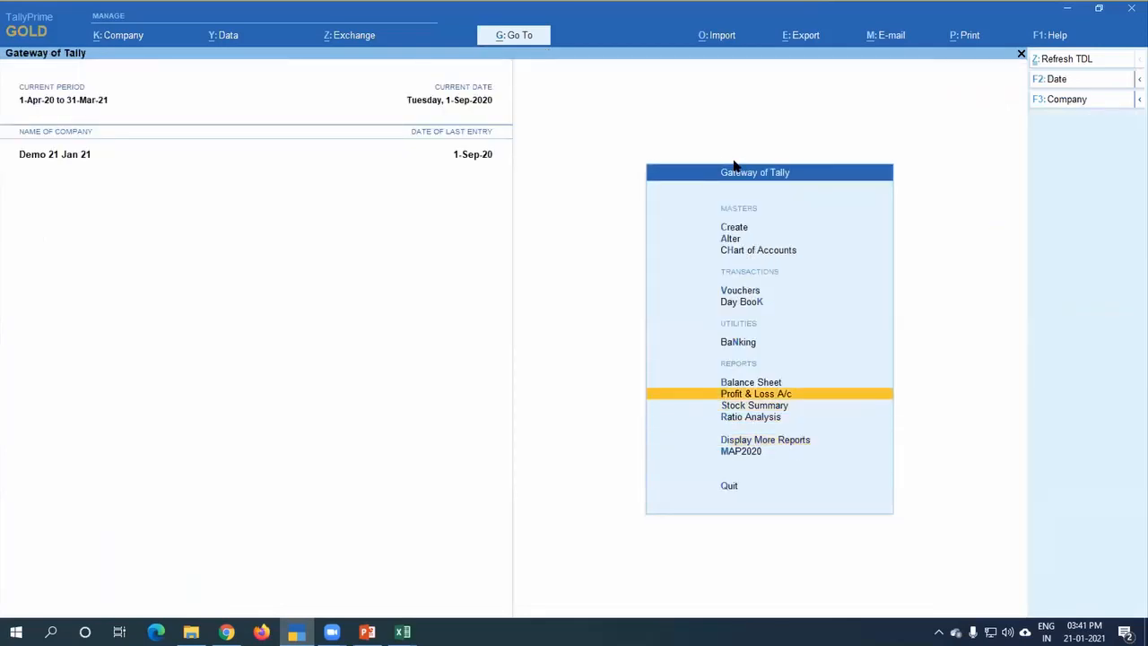
key(s)
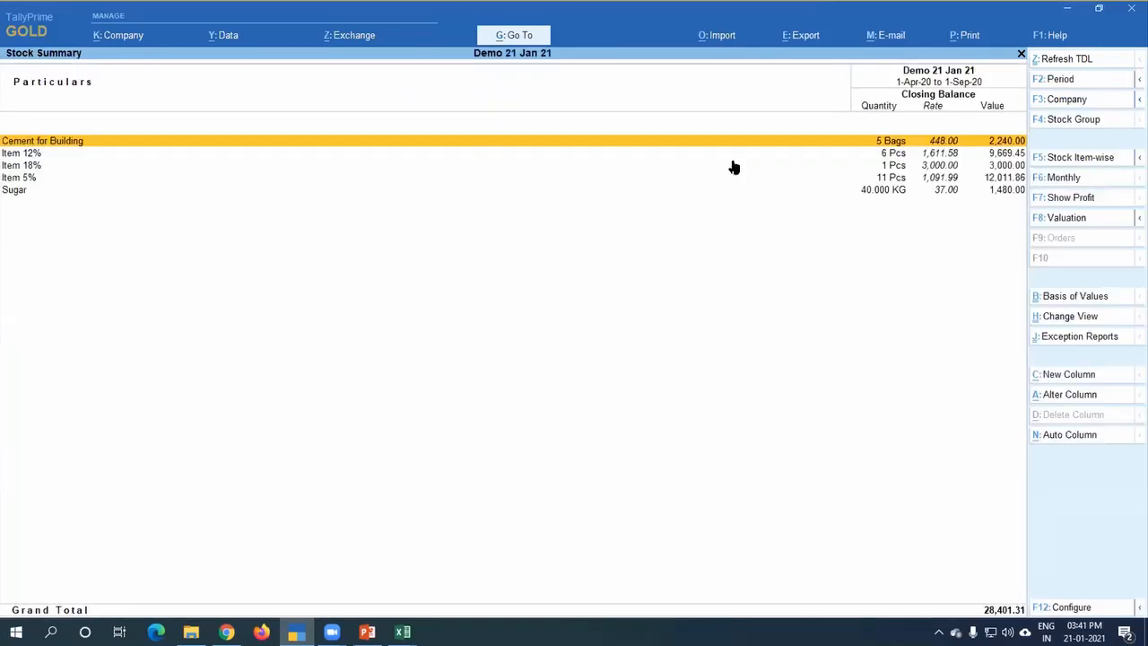
key(Down)
key(Return)
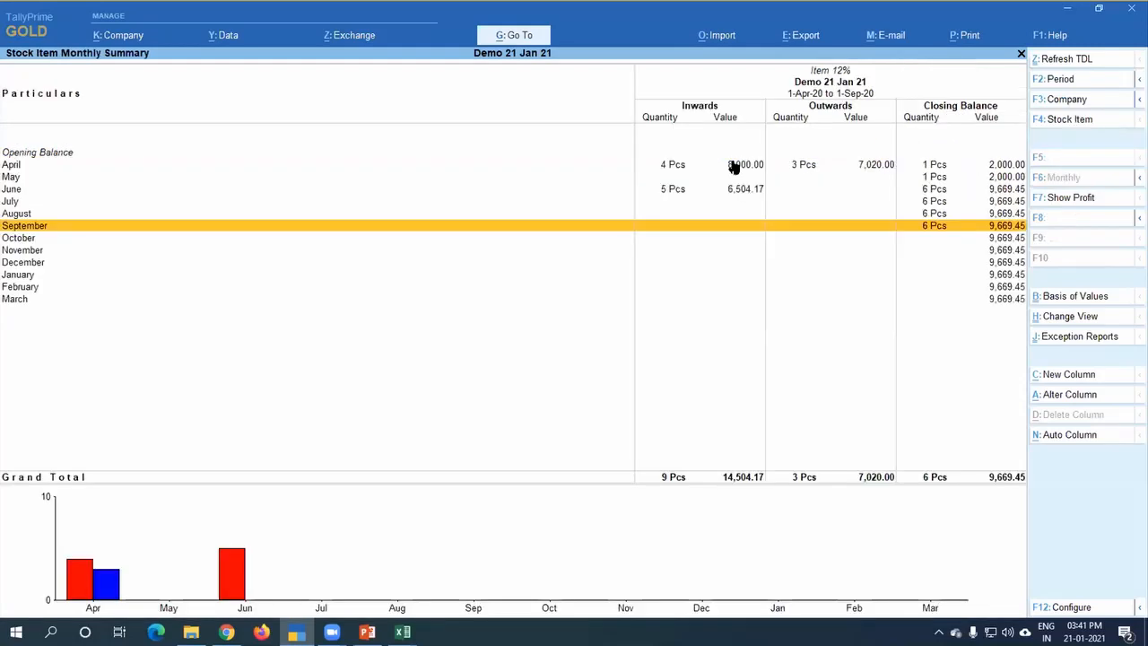
Step: View the April and June stock vouchers of Item 12% to check its inward values
key(Up)
key(Up)
key(Up)
key(Up)
key(Up)
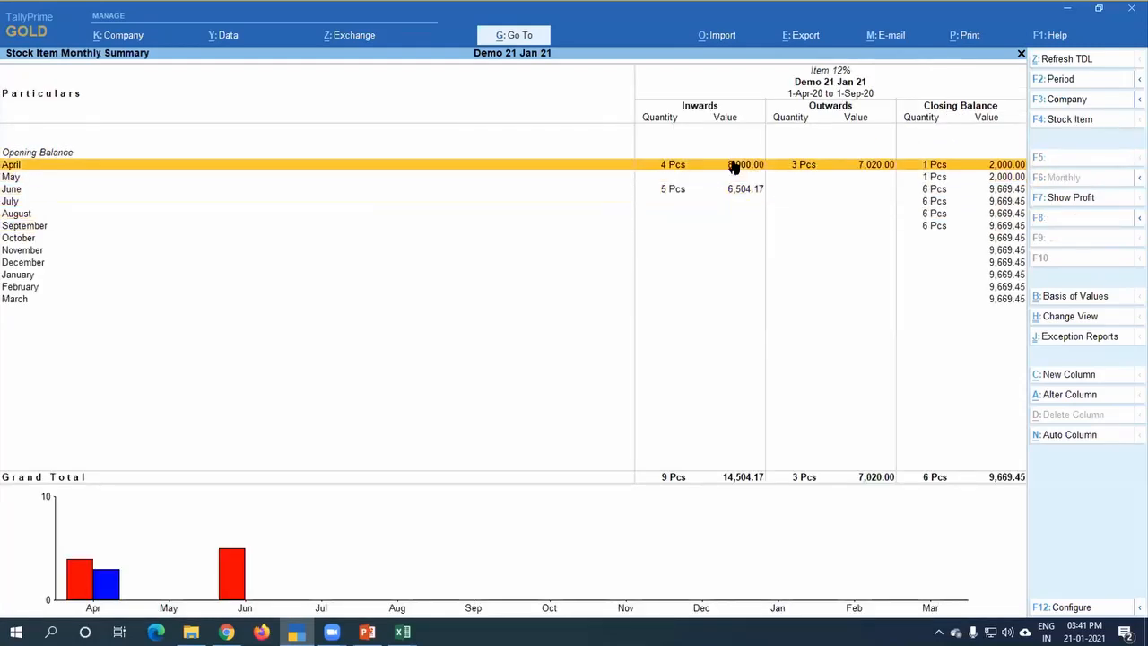
key(Return)
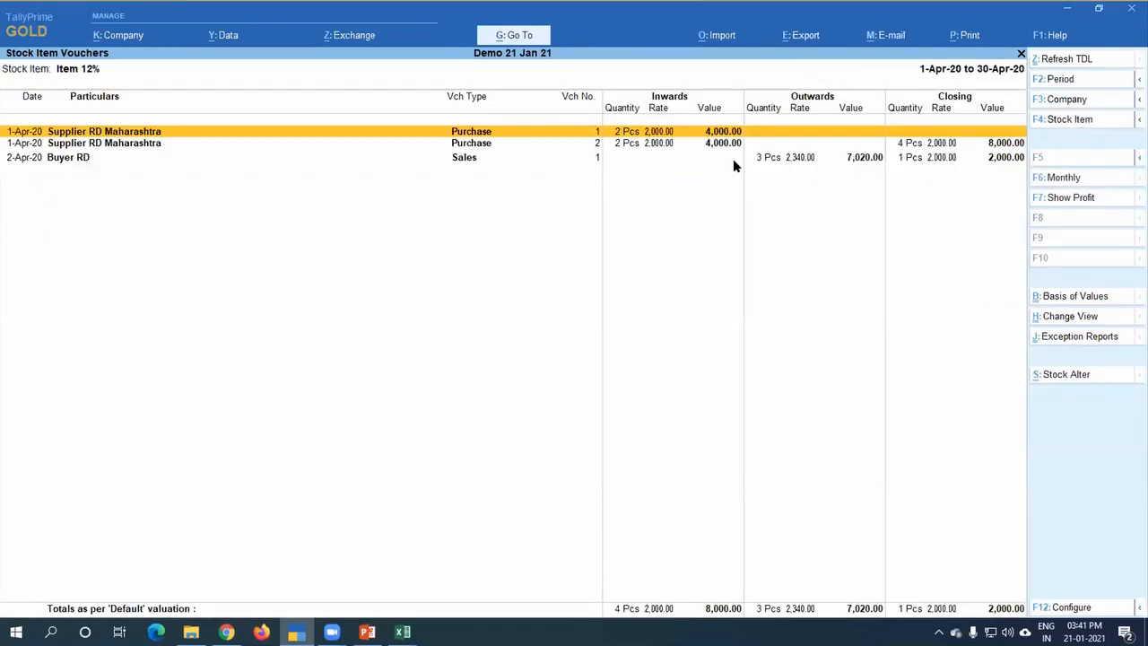
key(Escape)
key(Down)
key(Down)
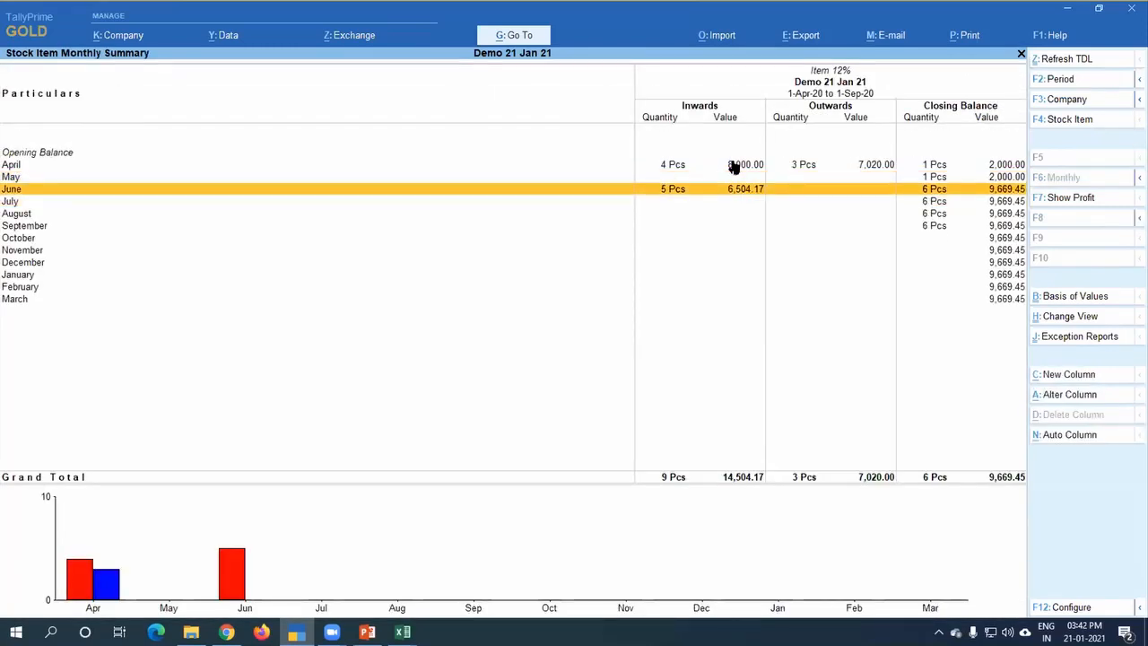
key(Return)
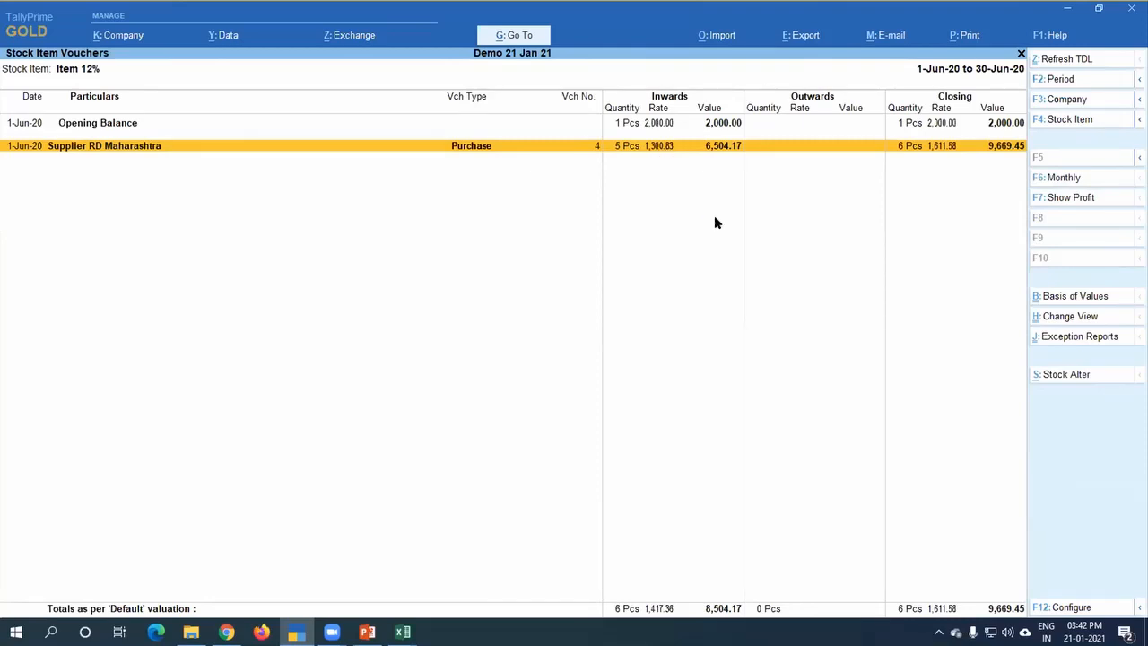
Step: Open the June purchase voucher to check the Item 12% rate, then leave it without saving and return to the Stock Summary
key(Return)
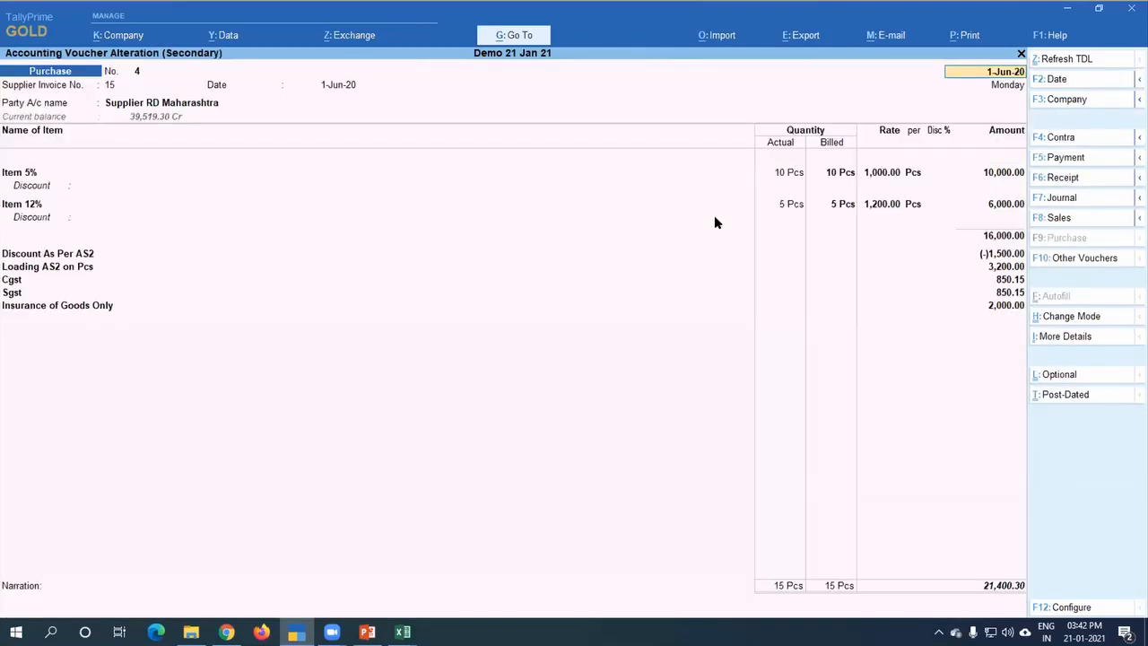
click(881, 204)
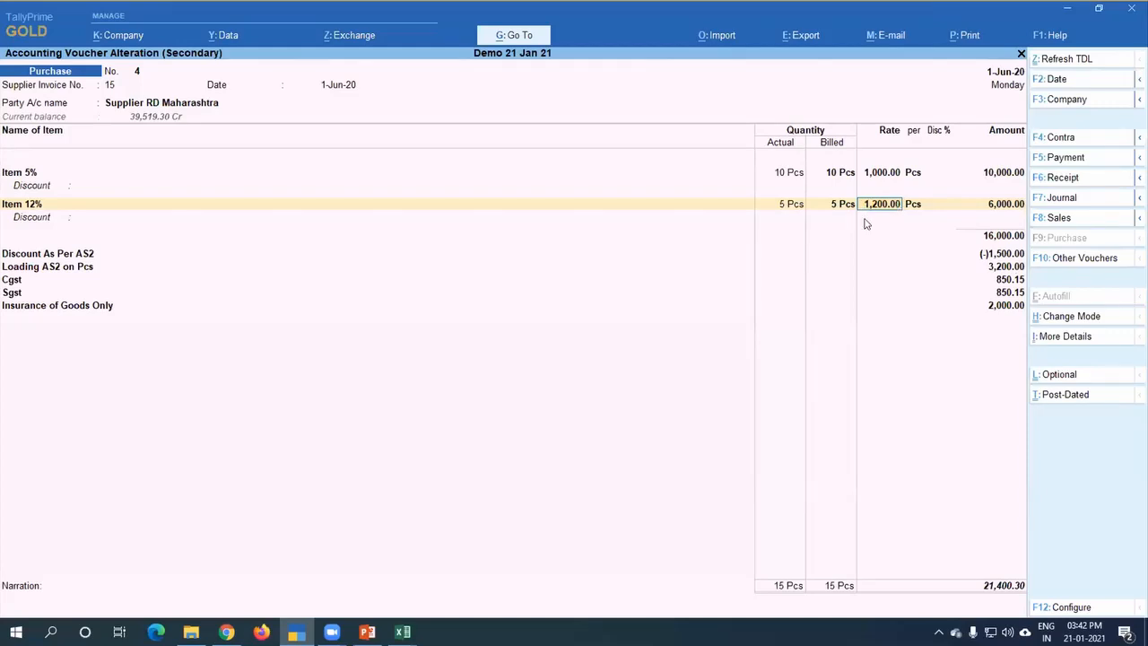
key(BackSpace)
key(Escape)
key(y)
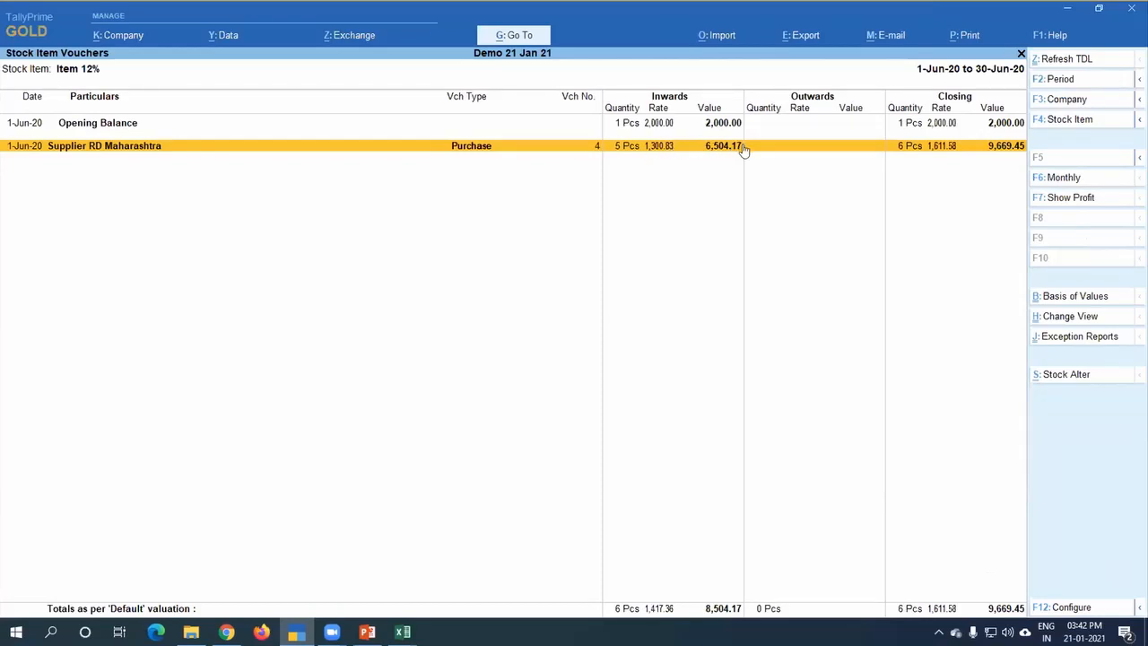
key(Escape)
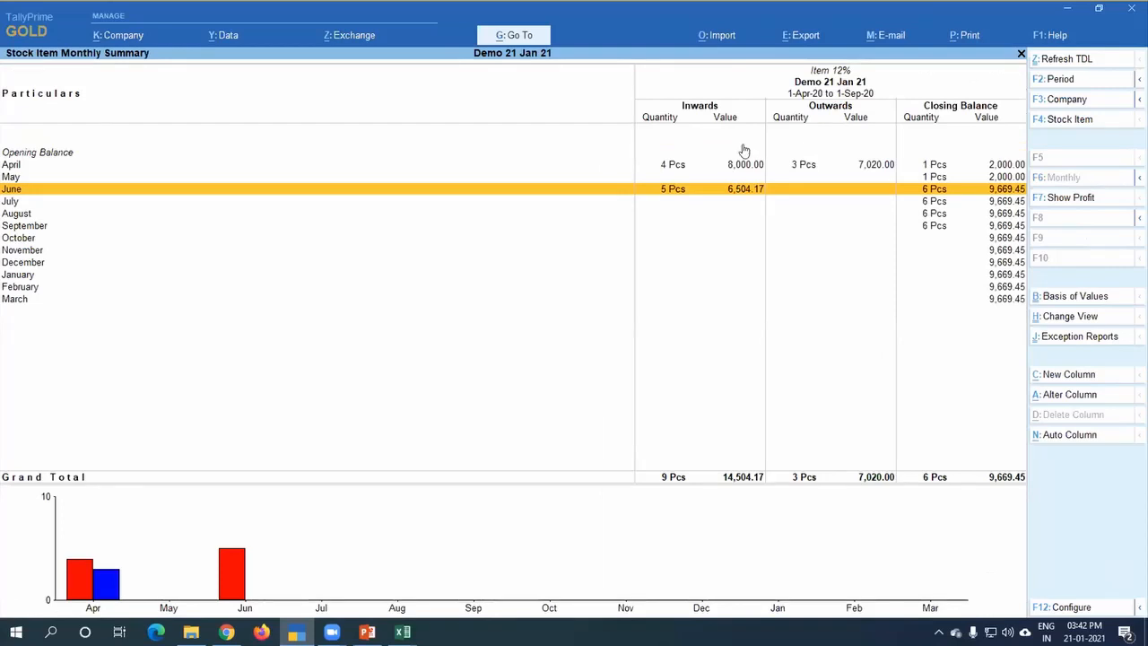
key(Escape)
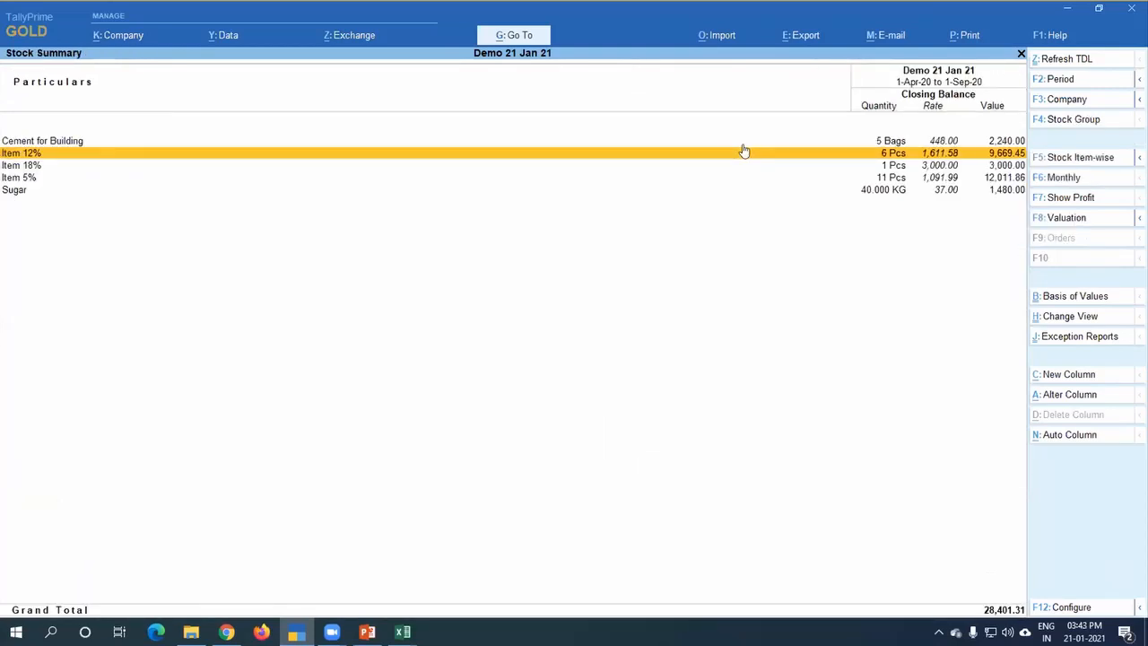
Step: Switch to PowerPoint and show the slide on ITC of any Expenses from voucher level GST configuration
key(alt+Tab)
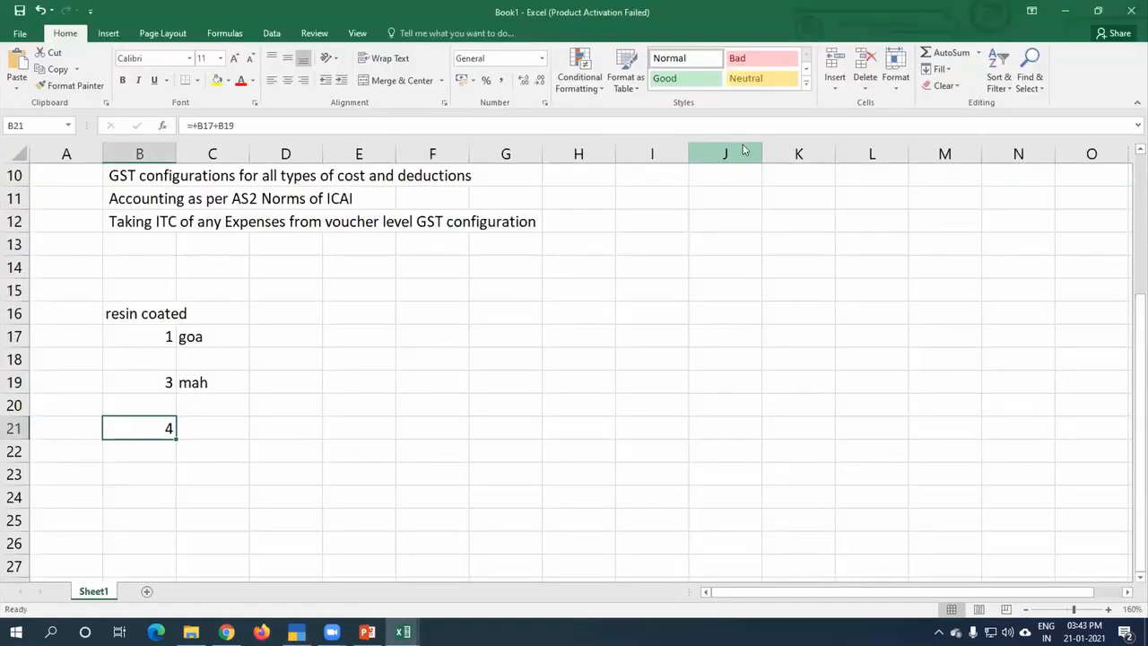
key(alt+Tab)
key(alt+Tab)
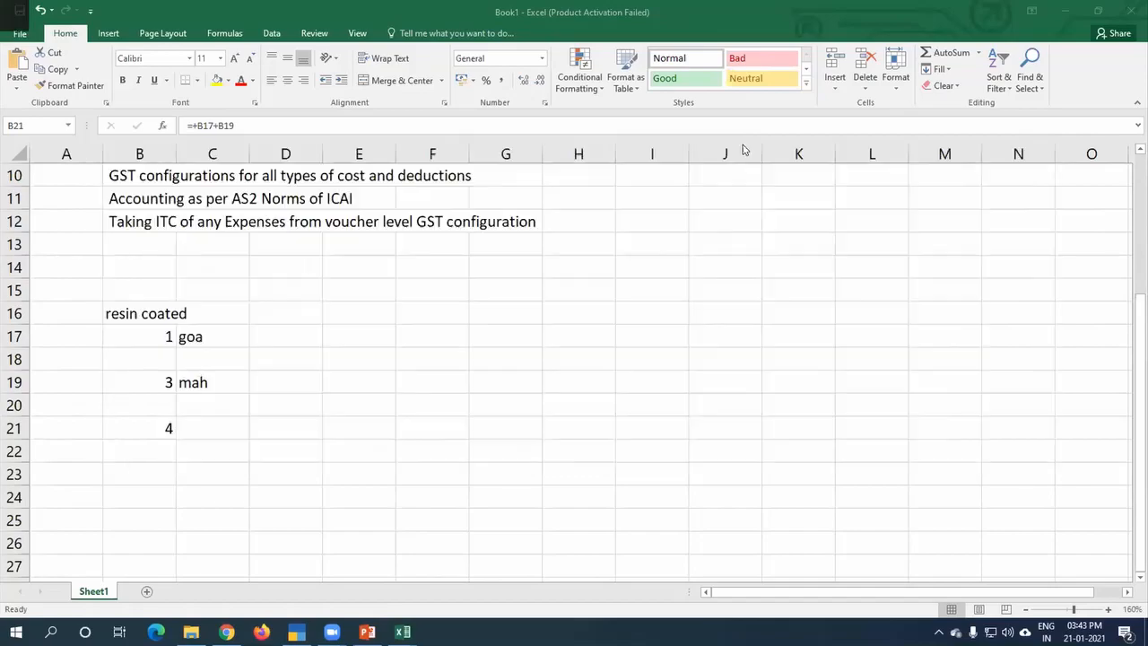
key(Down)
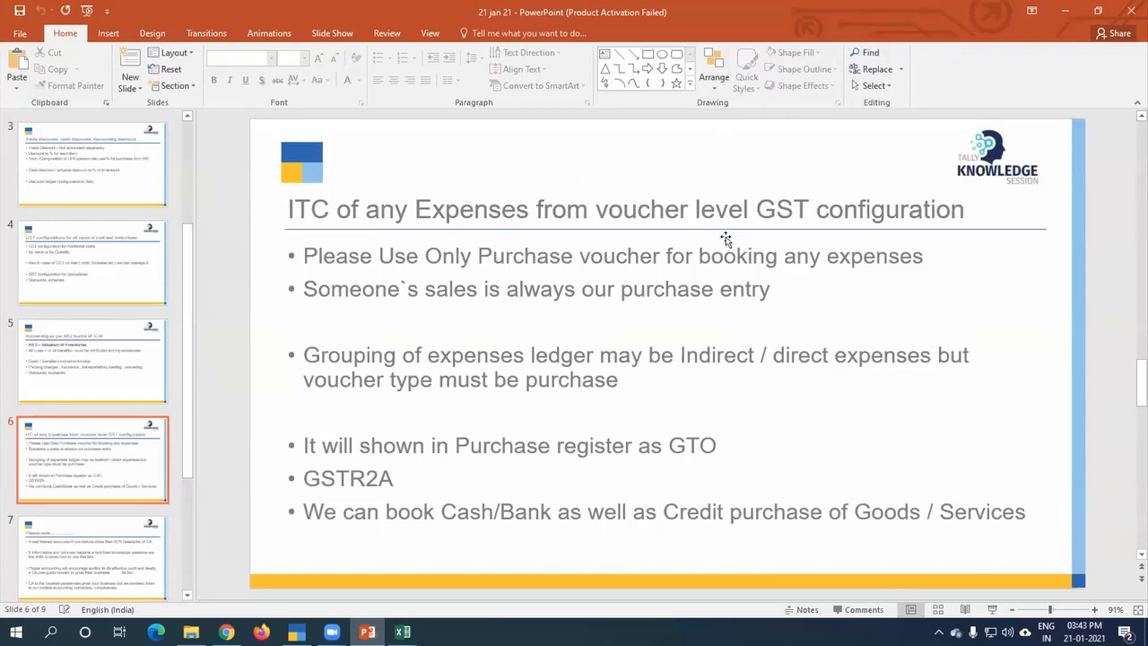
Step: Switch back to TallyPrime and open the 1-Sep-20 Printing and Stationary purchase voucher from the Purchase Register
key(alt+Tab)
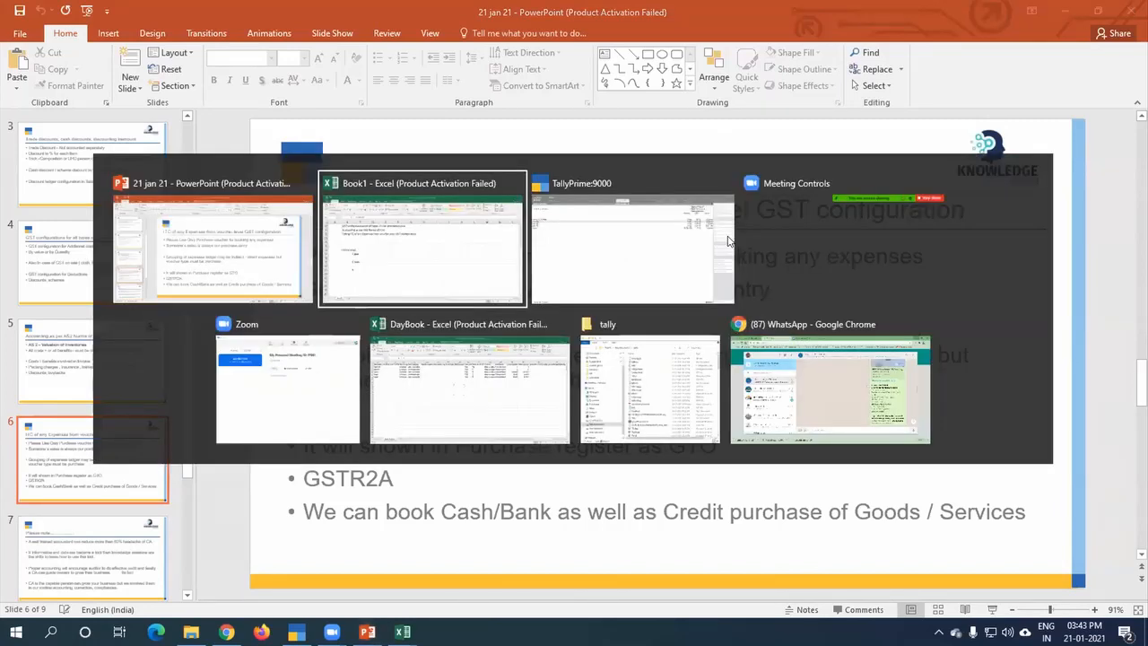
key(alt+Tab)
key(Escape)
key(Escape)
key(Escape)
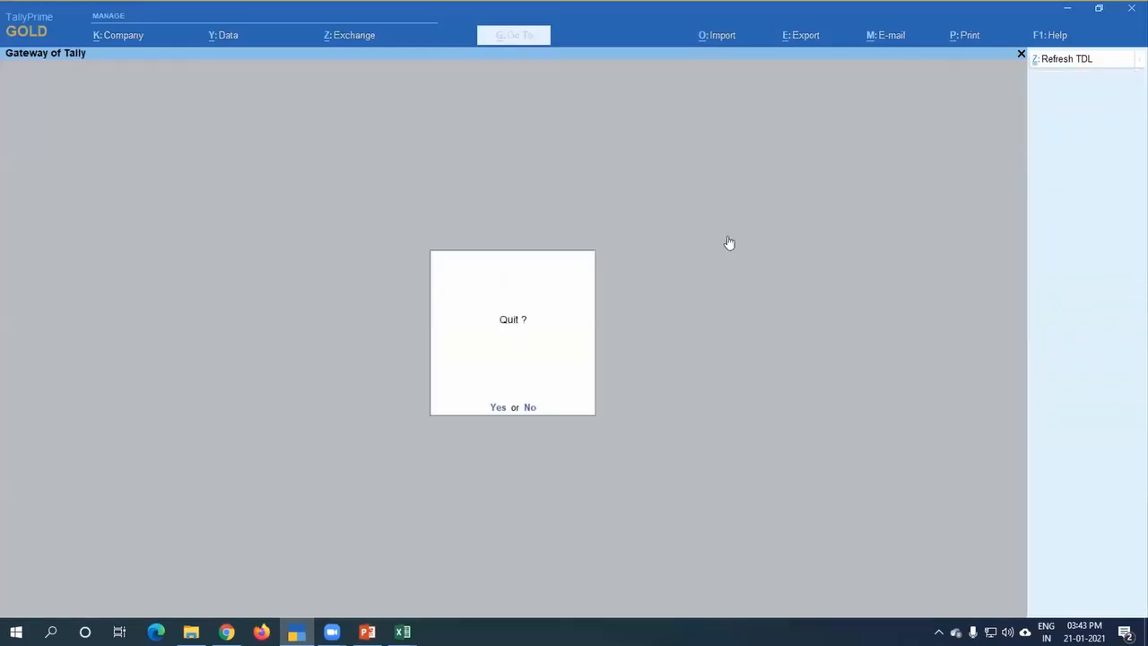
key(d)
key(a)
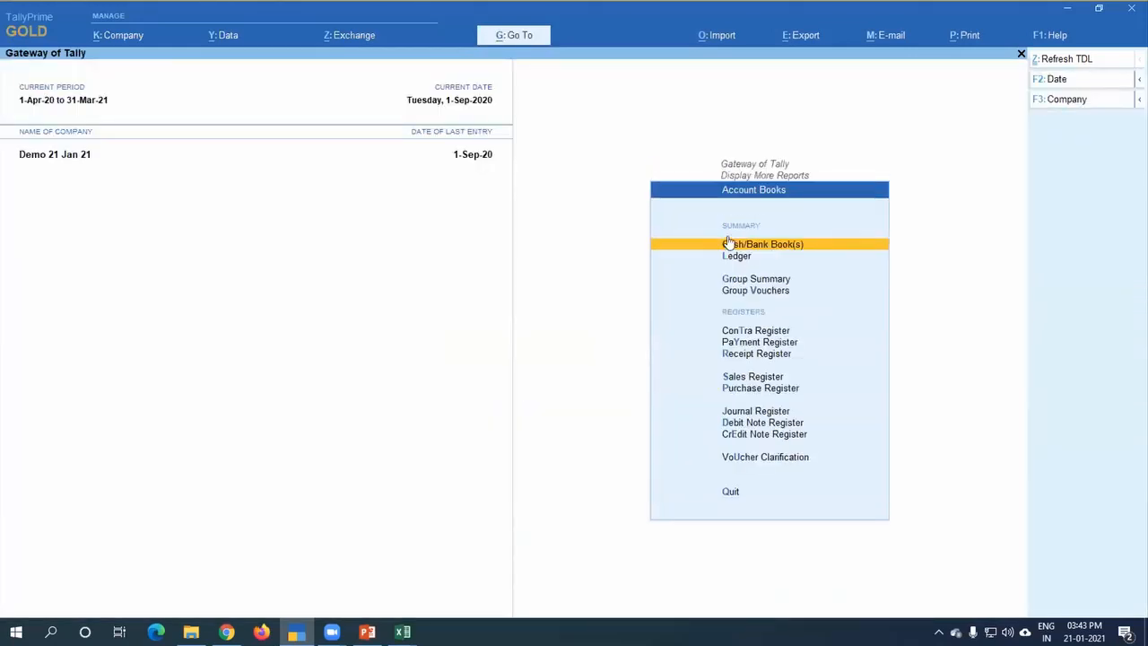
key(u)
key(Return)
key(Return)
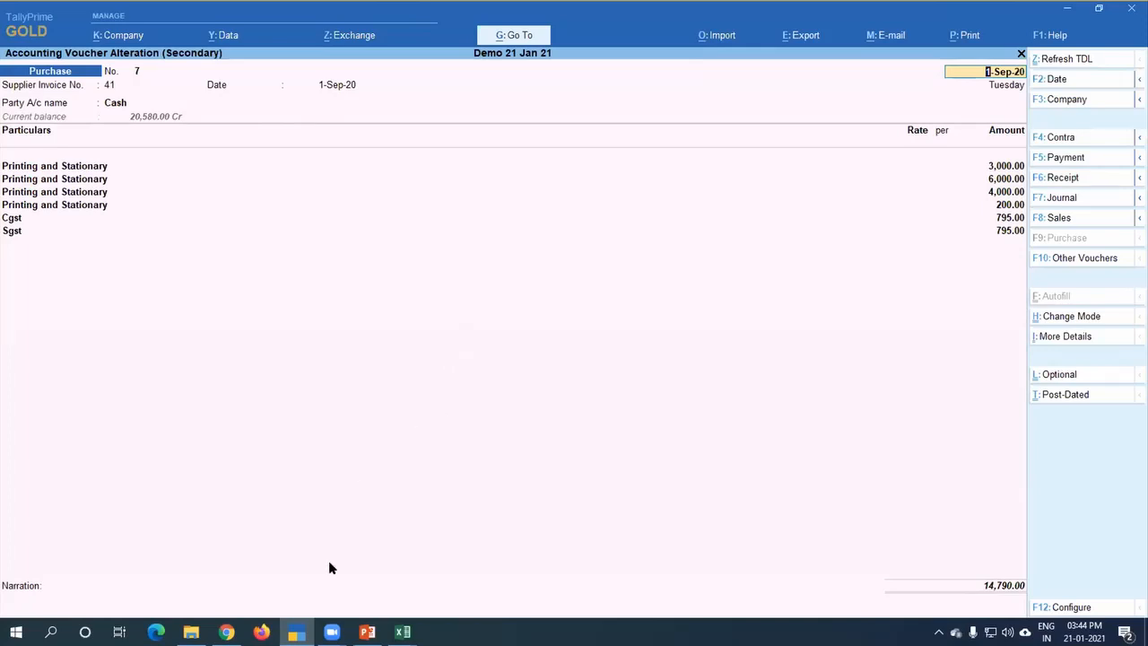
Step: Open the supplier party details behind the Cash party account of this purchase voucher
click(120, 105)
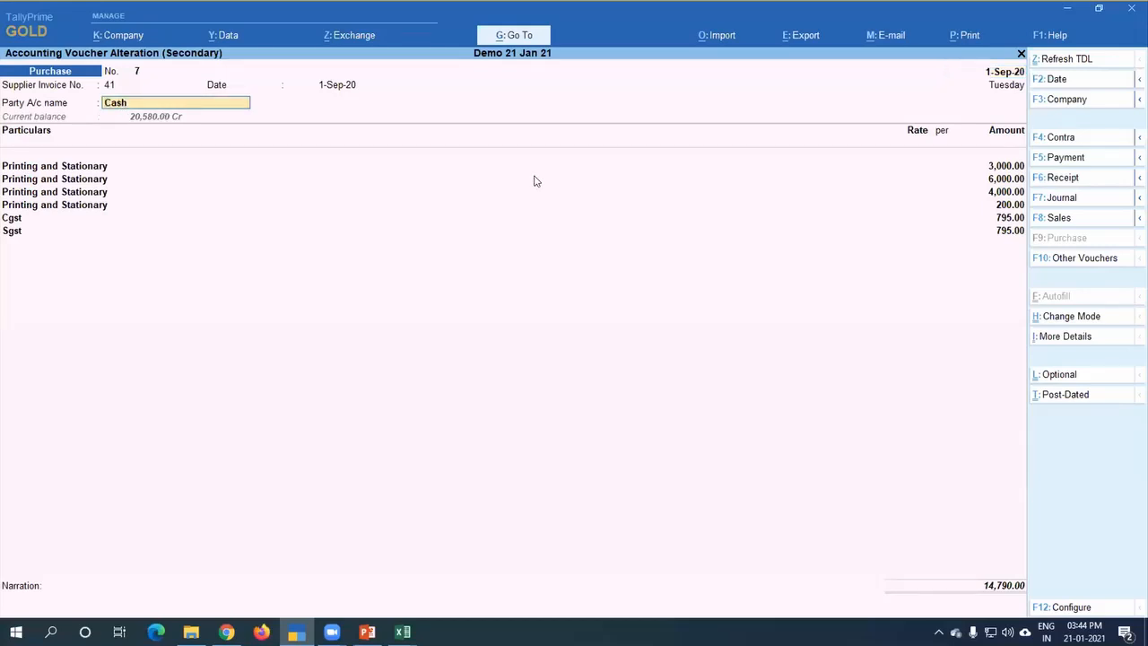
key(Return)
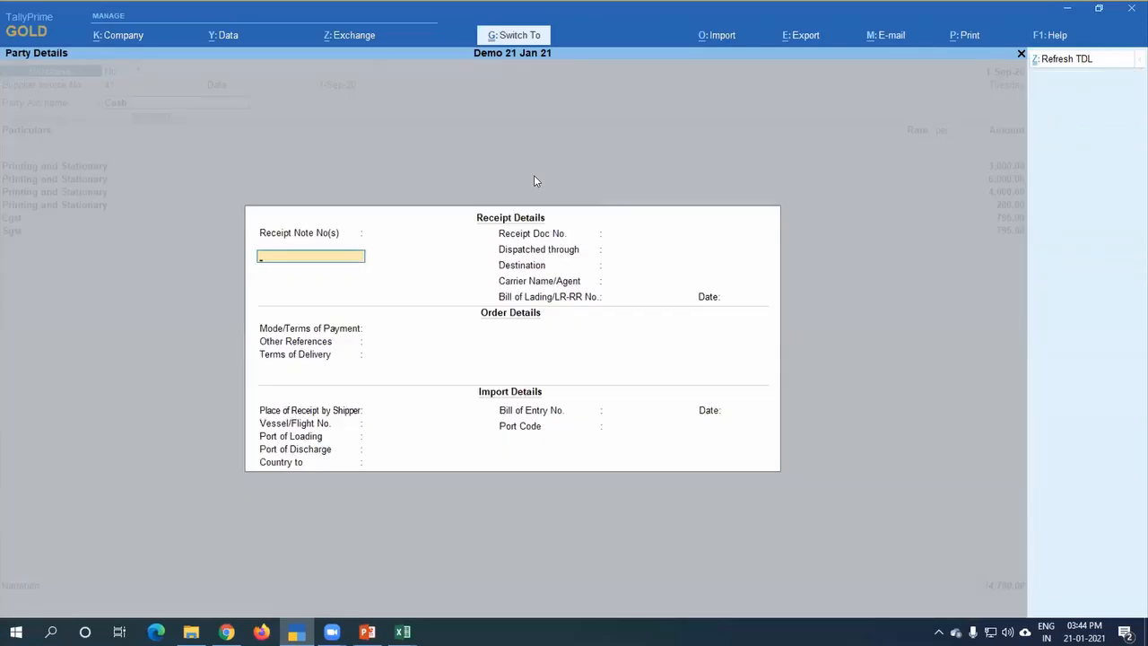
key(ctrl+a)
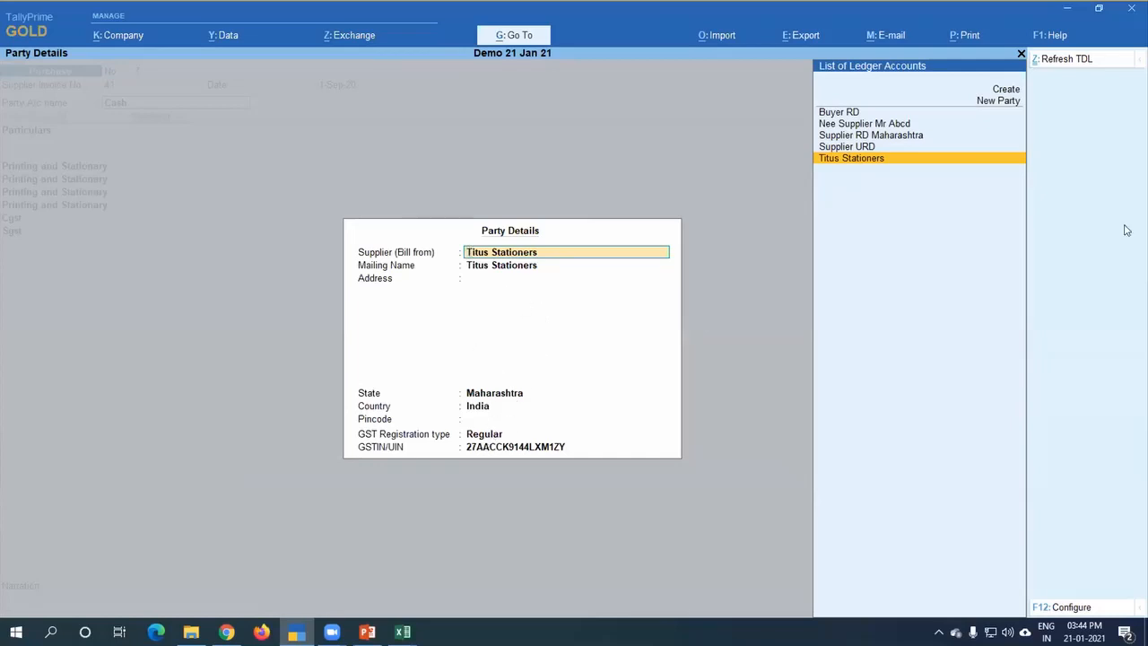
Step: Show the New Party entry and the ledger creation form available for the supplier, leaving both without entering anything
key(Up)
key(Up)
key(Up)
key(Up)
key(Up)
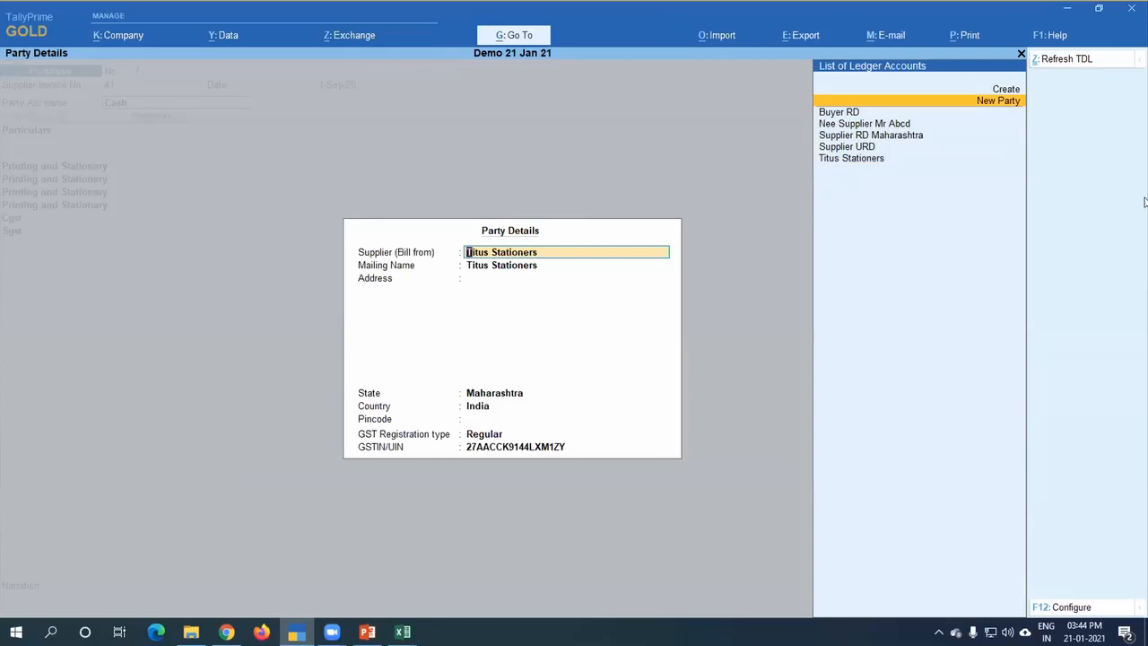
key(Return)
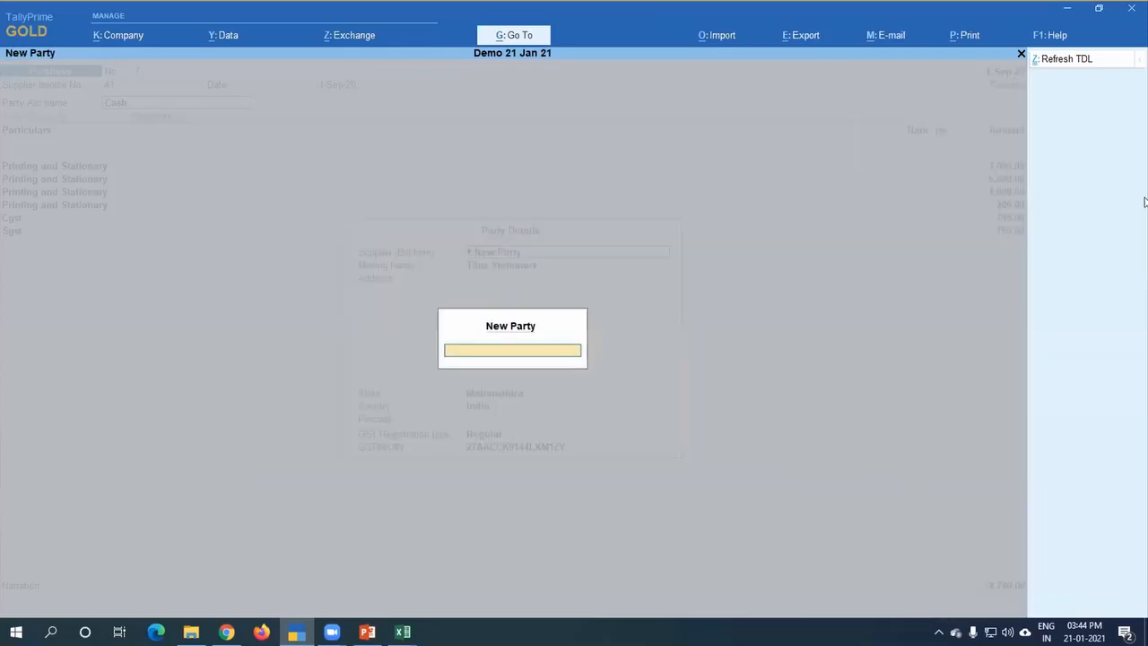
key(Escape)
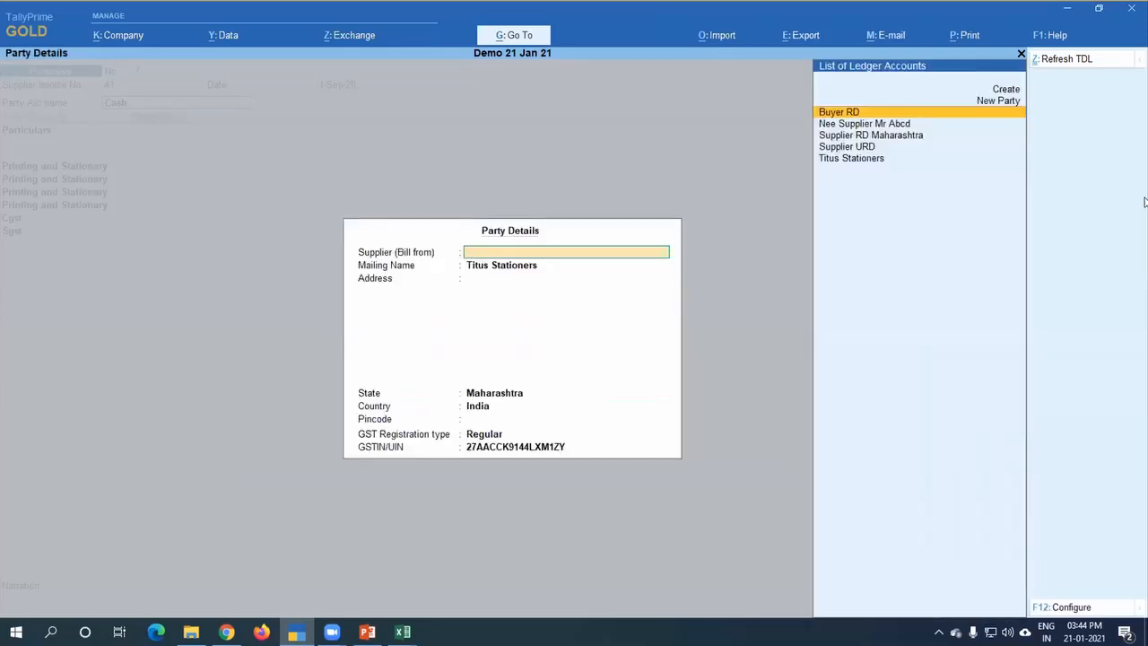
key(Up)
key(Up)
key(Return)
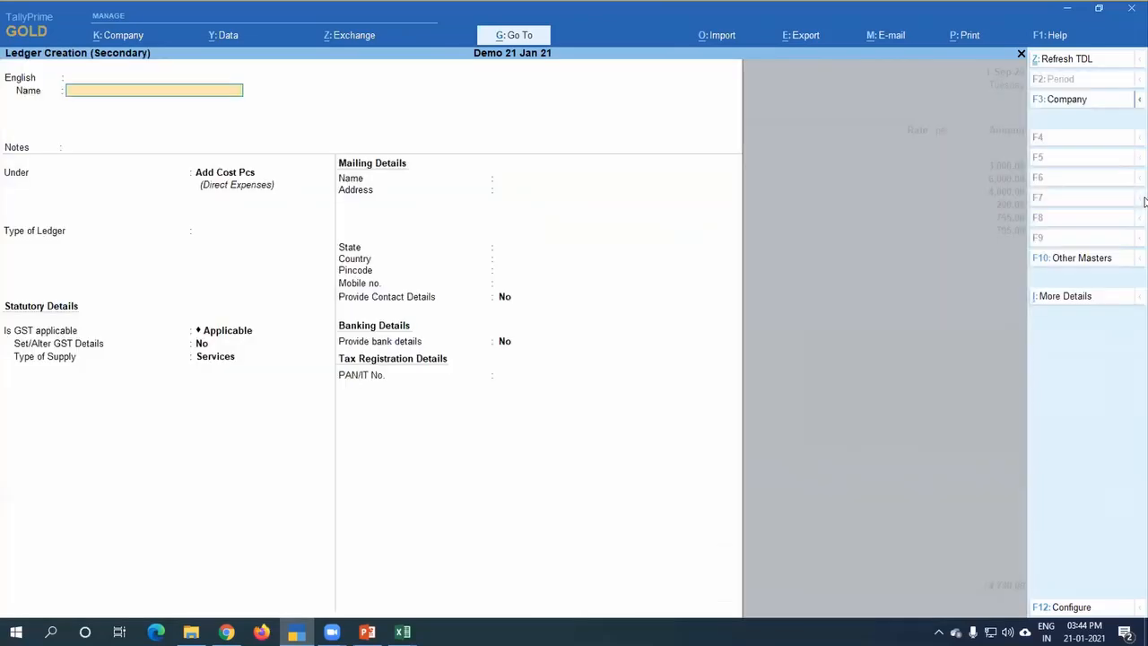
key(Escape)
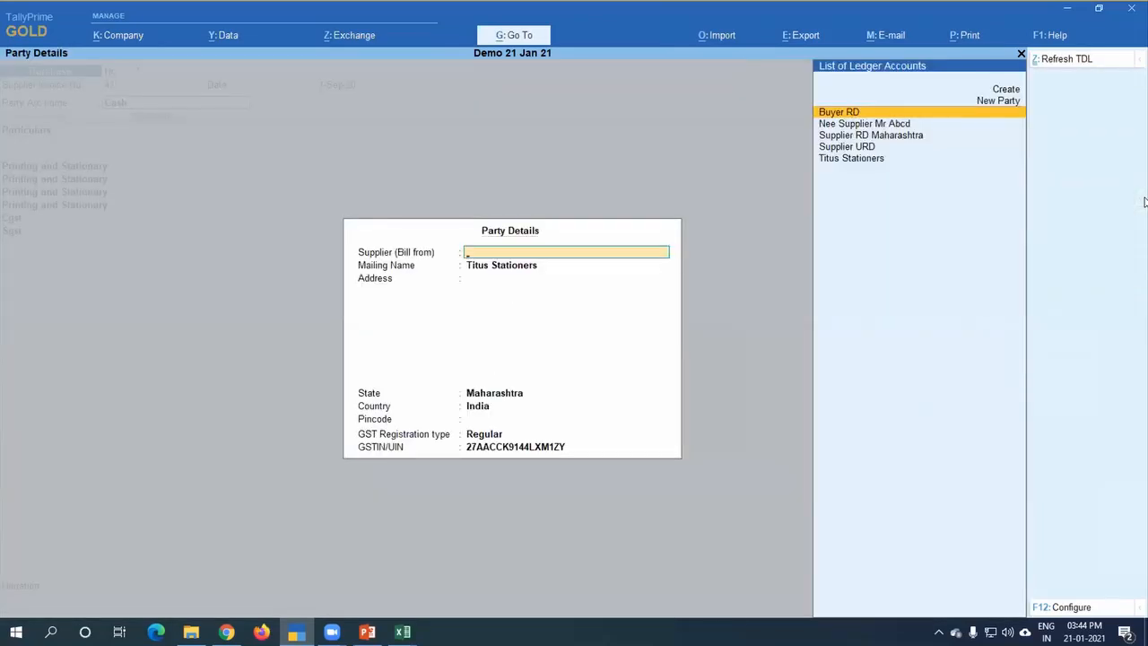
Step: Accept the receipt details and party details for the Cash account with Titus Stationers as the supplier
key(Escape)
key(Return)
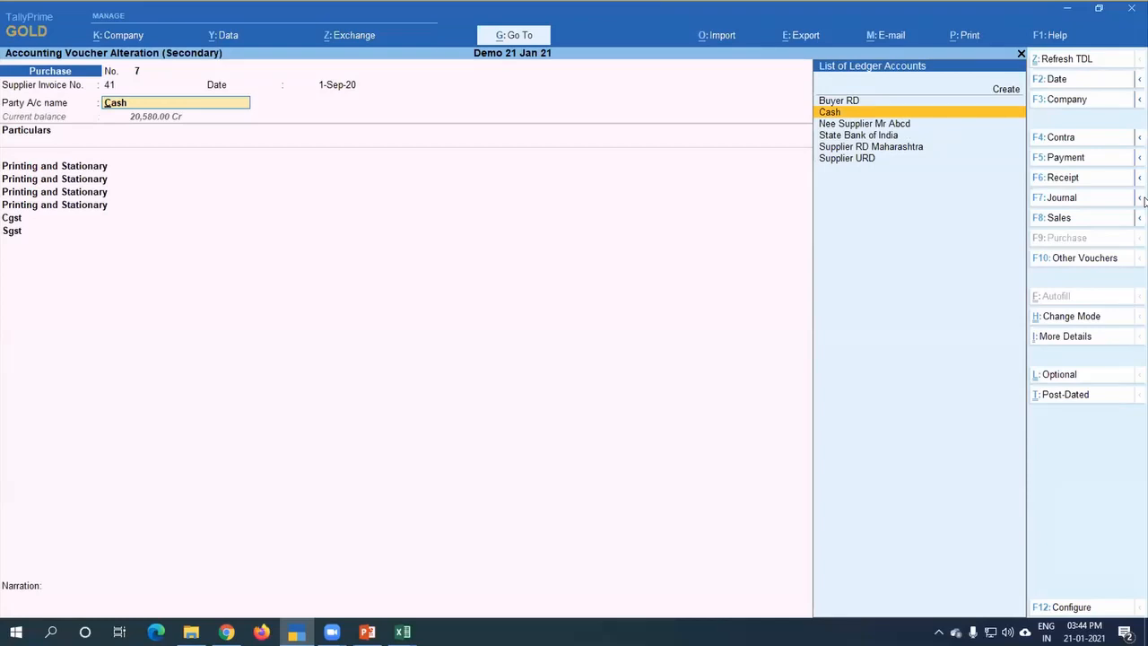
key(Return)
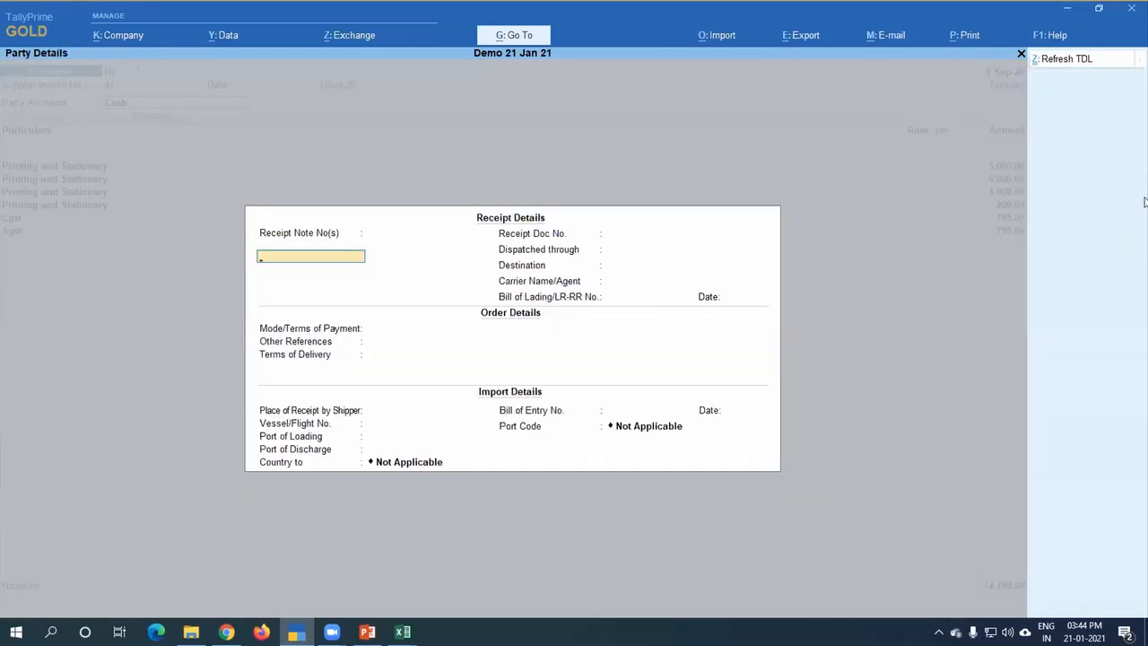
key(ctrl+a)
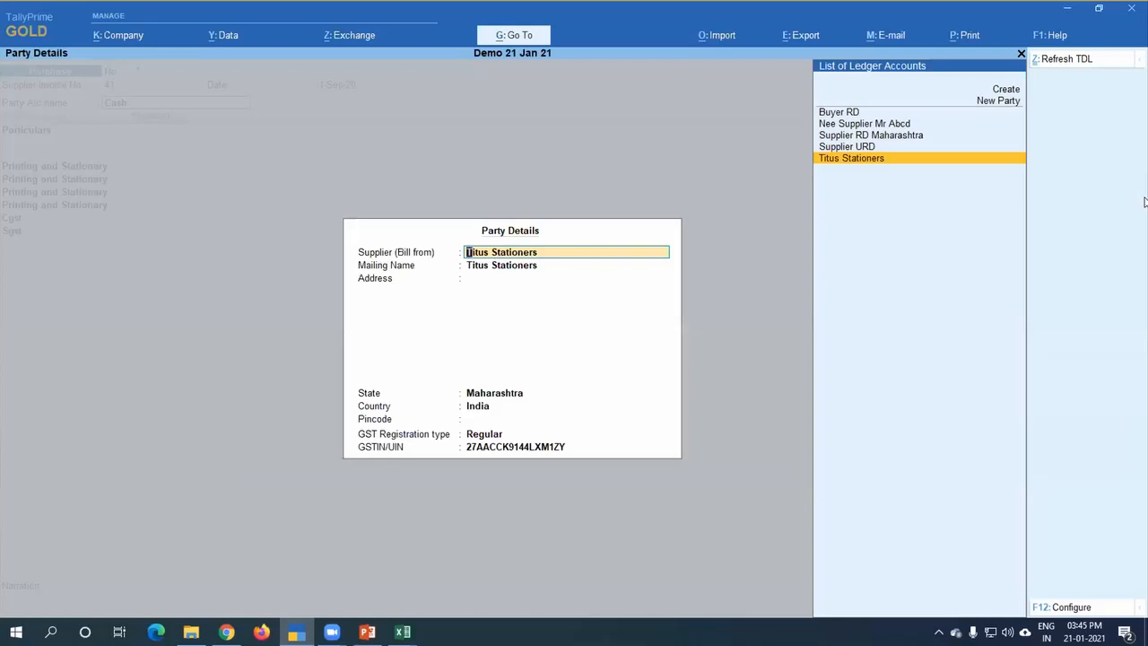
key(ctrl)
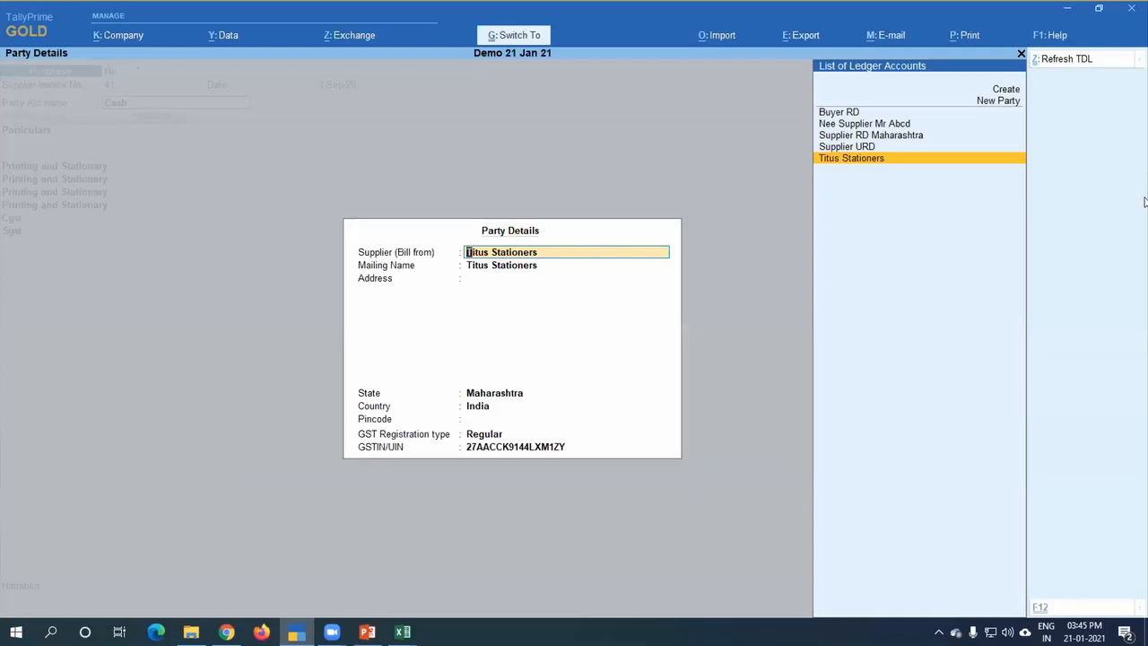
key(ctrl+a)
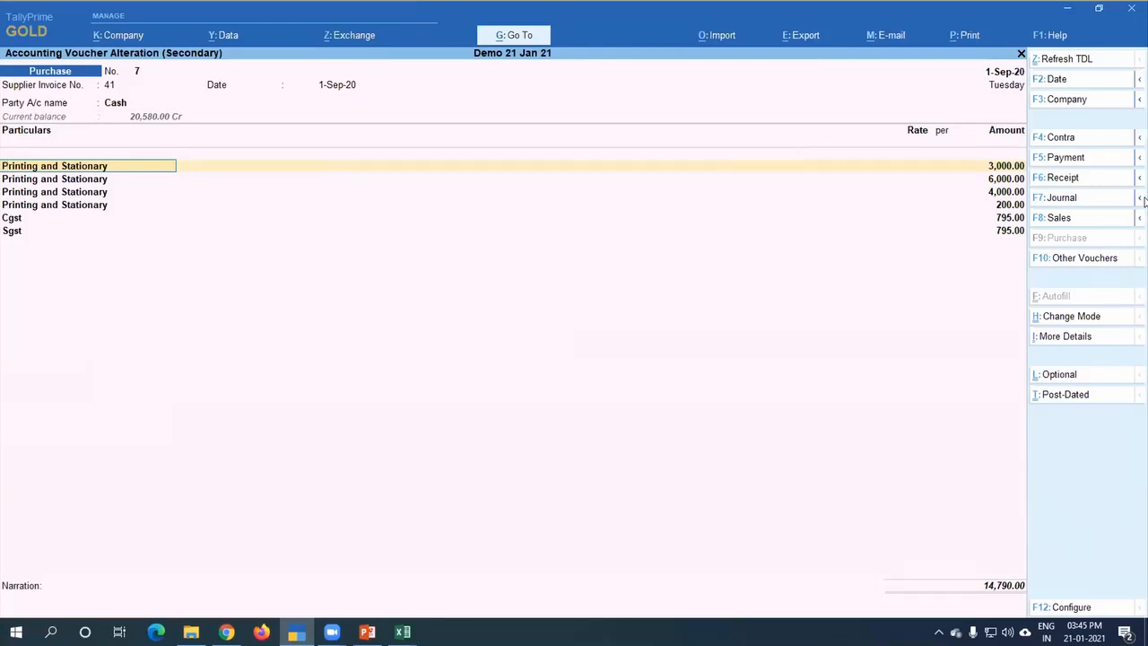
Step: Examine the General Details and GST Details options in the purchase voucher configuration, leaving them as they are
key(F12)
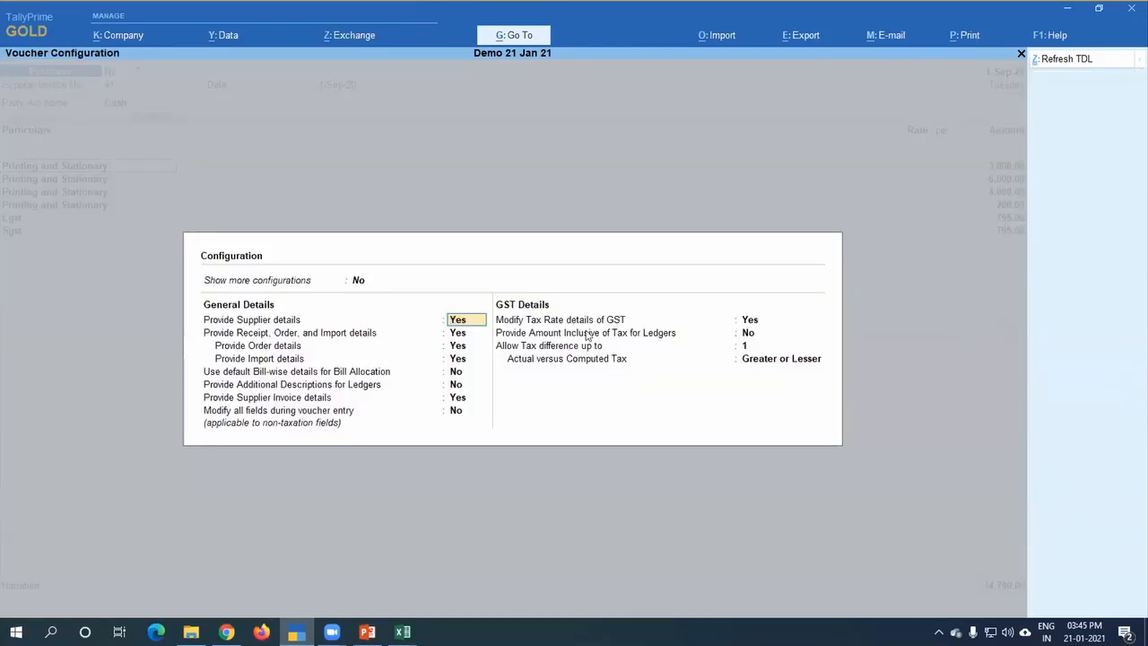
key(Escape)
key(Escape)
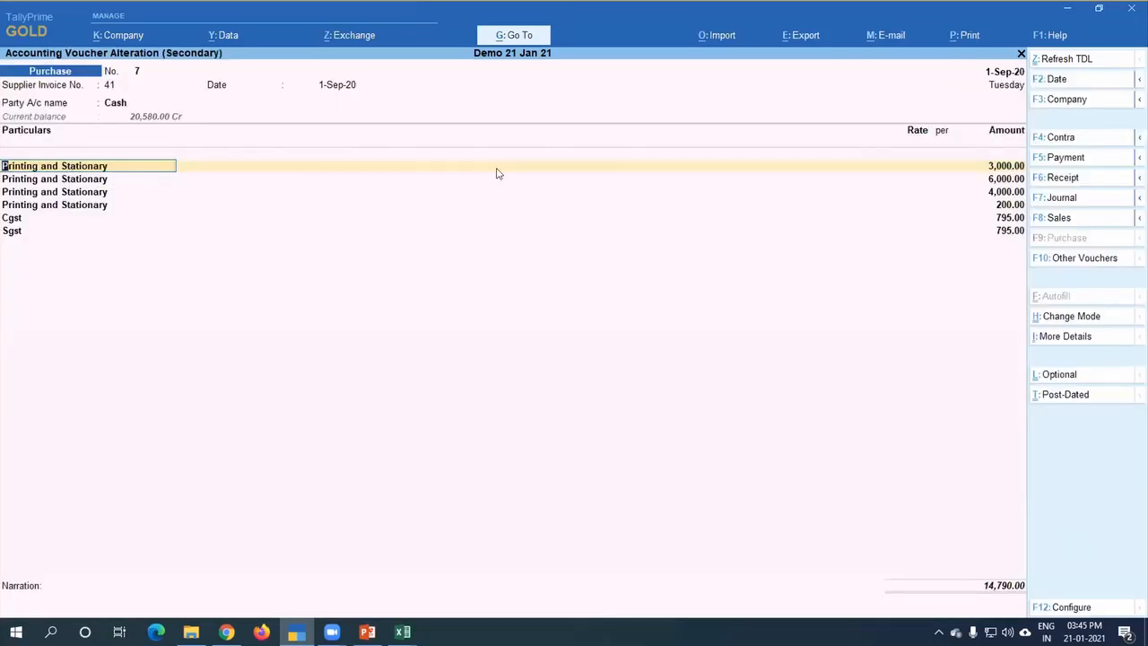
Step: Show the GST details of the Printing and Stationary ledger from the first voucher line, then leave the ledger without saving
key(ctrl+Return)
key(Return)
key(Return)
key(Return)
key(Return)
key(Return)
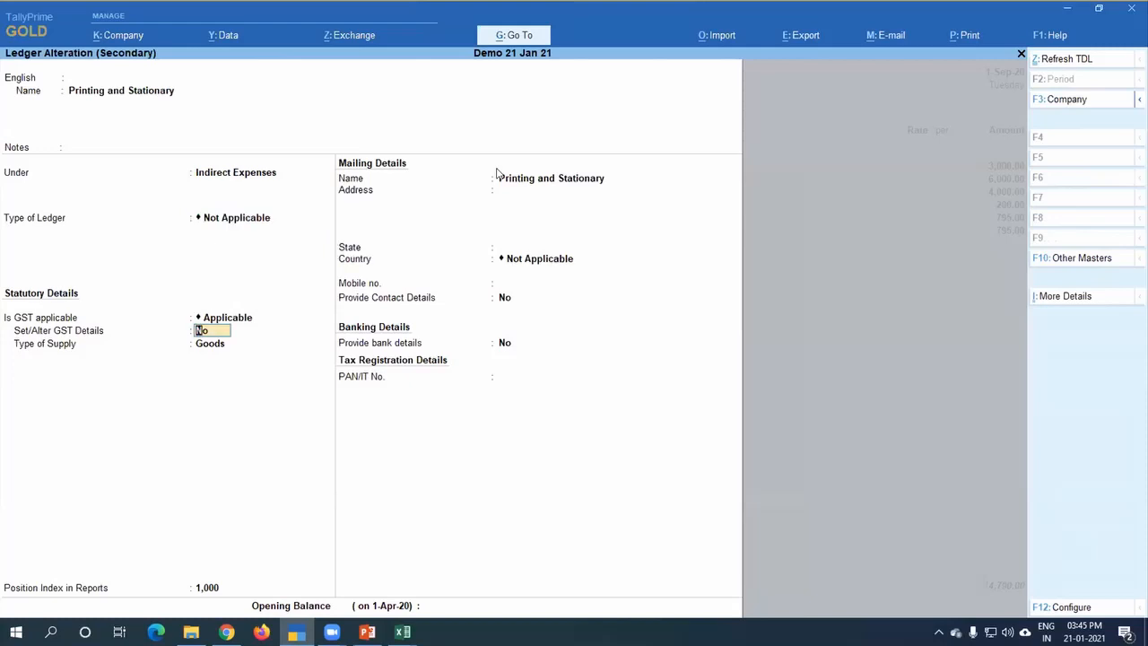
text(y)
key(Return)
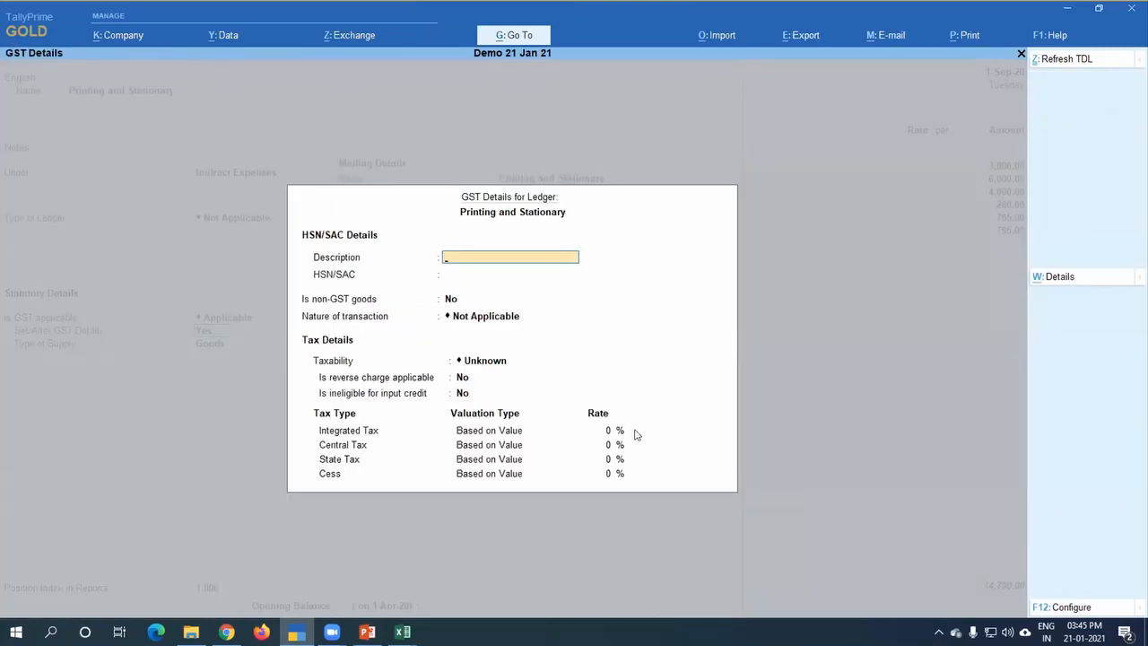
key(Escape)
key(Escape)
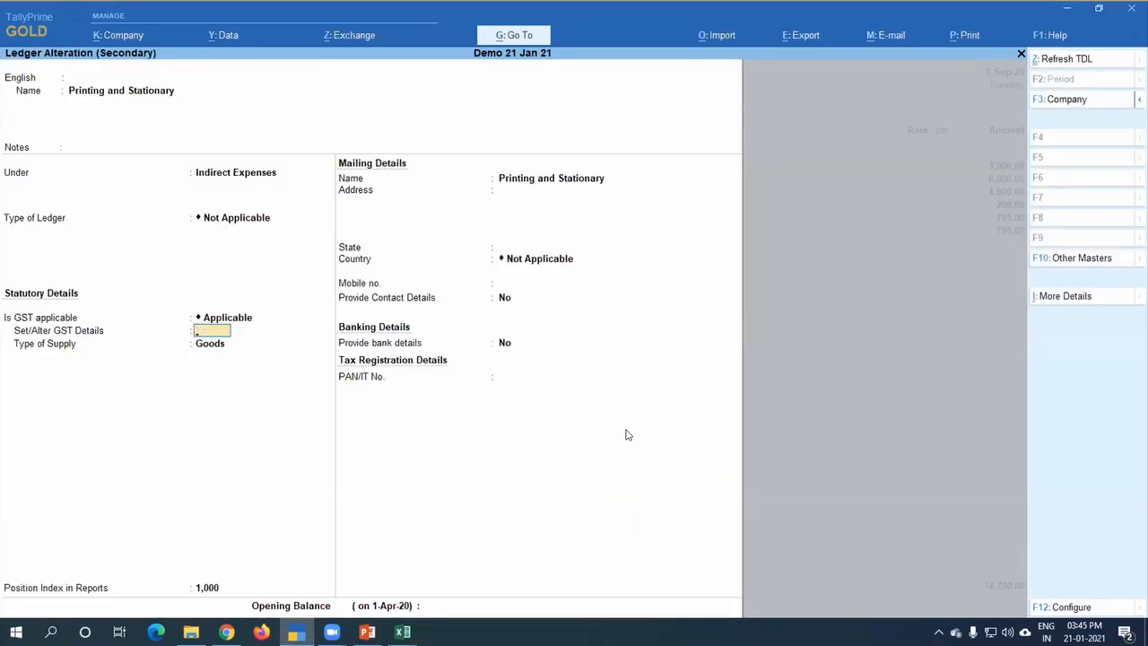
key(Escape)
key(y)
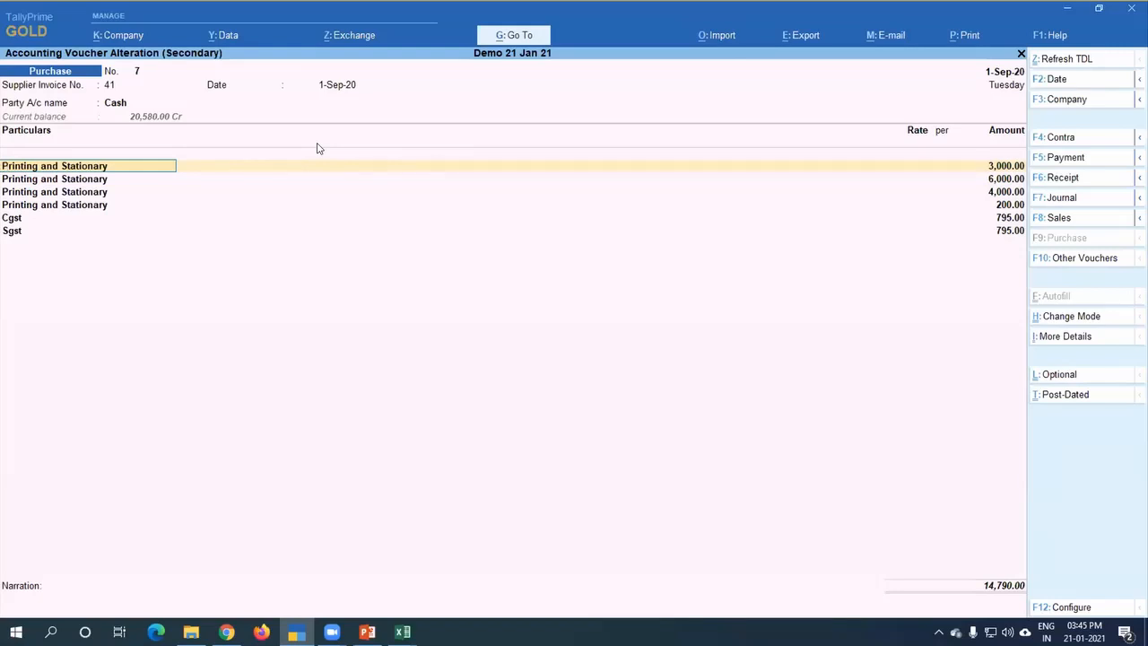
Step: Confirm Modify Tax Rate details of GST as Yes in the voucher configuration
key(F12)
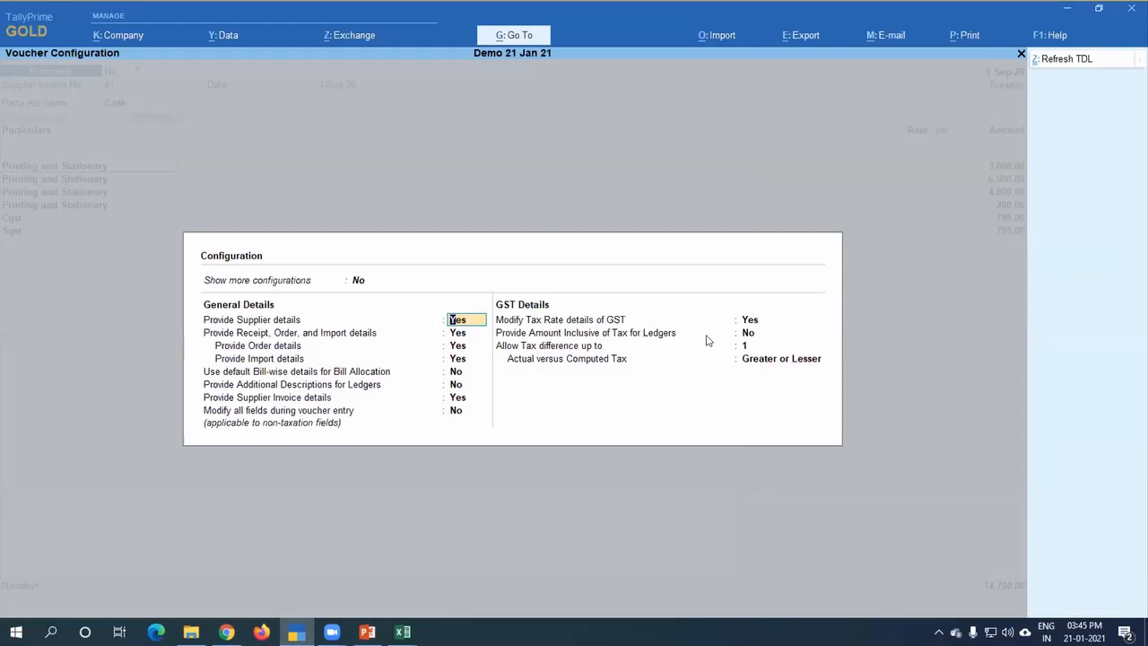
click(750, 321)
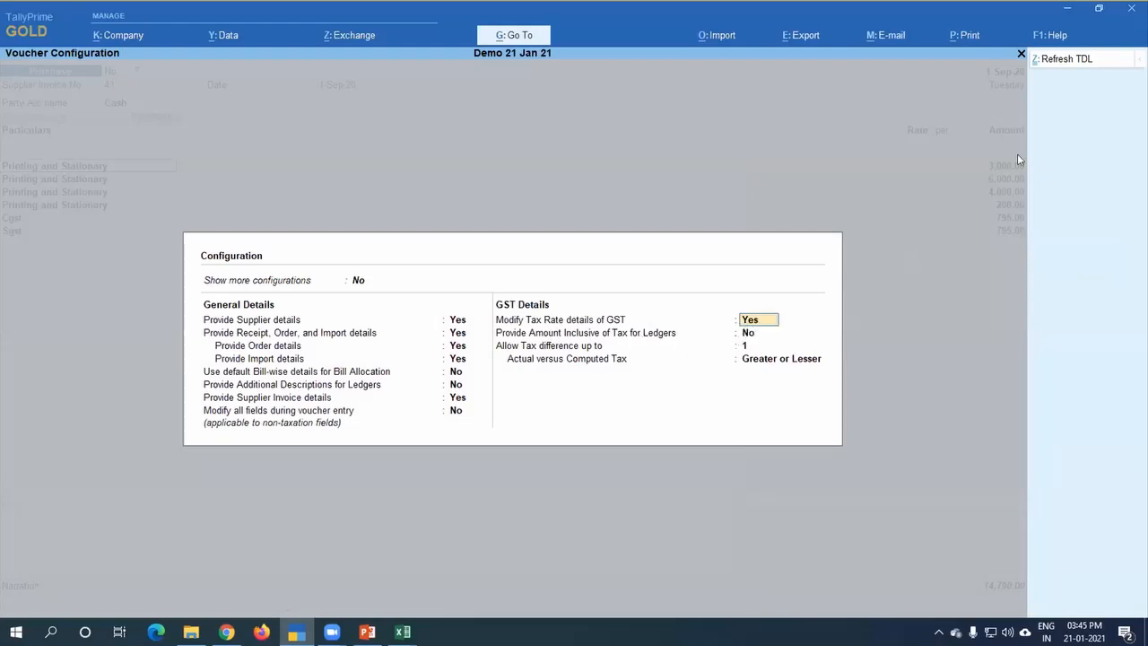
key(ctrl+a)
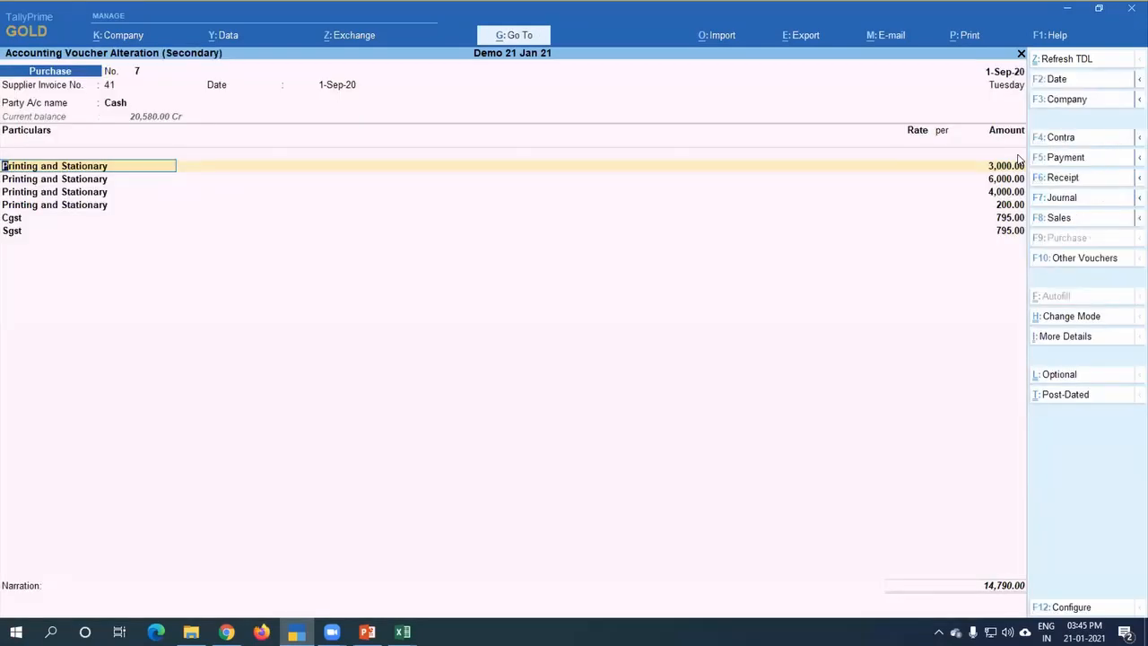
Step: Review the first Printing and Stationary line's tax classification and the available natures of transaction, keeping Purchase Taxable with 12% integrated tax
key(Return)
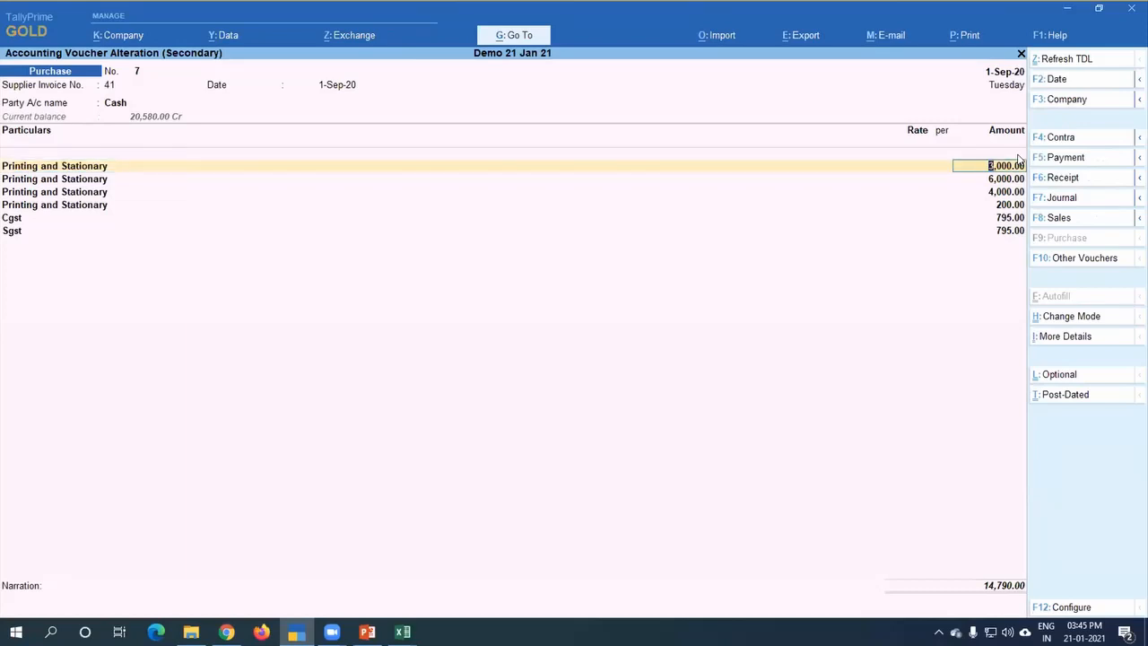
key(Return)
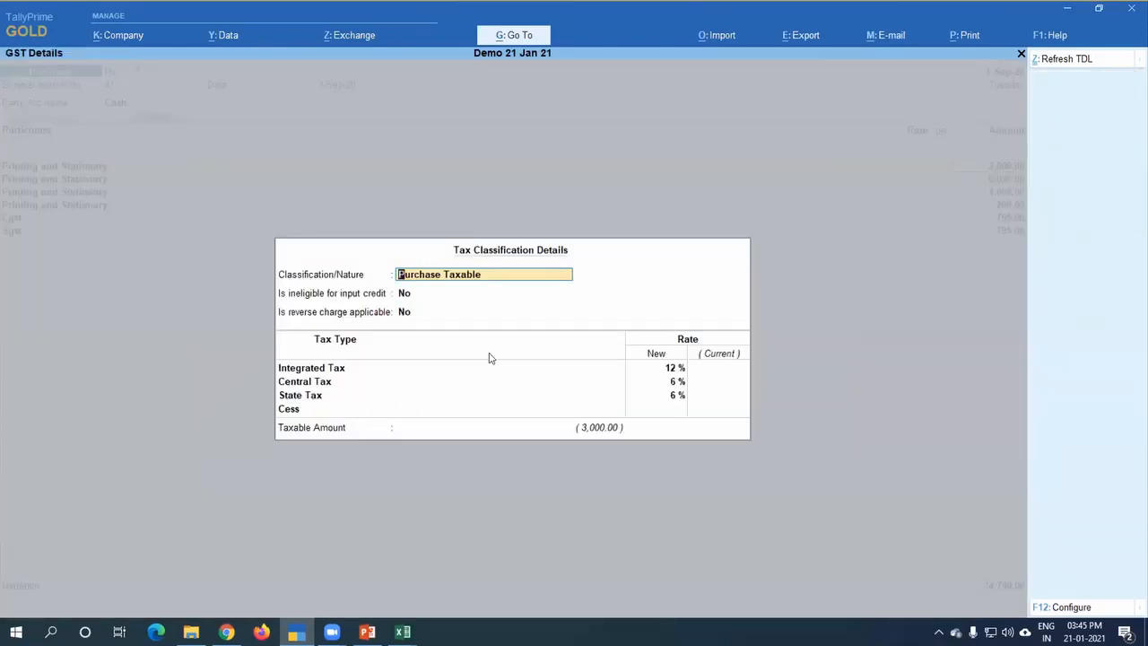
key(BackSpace)
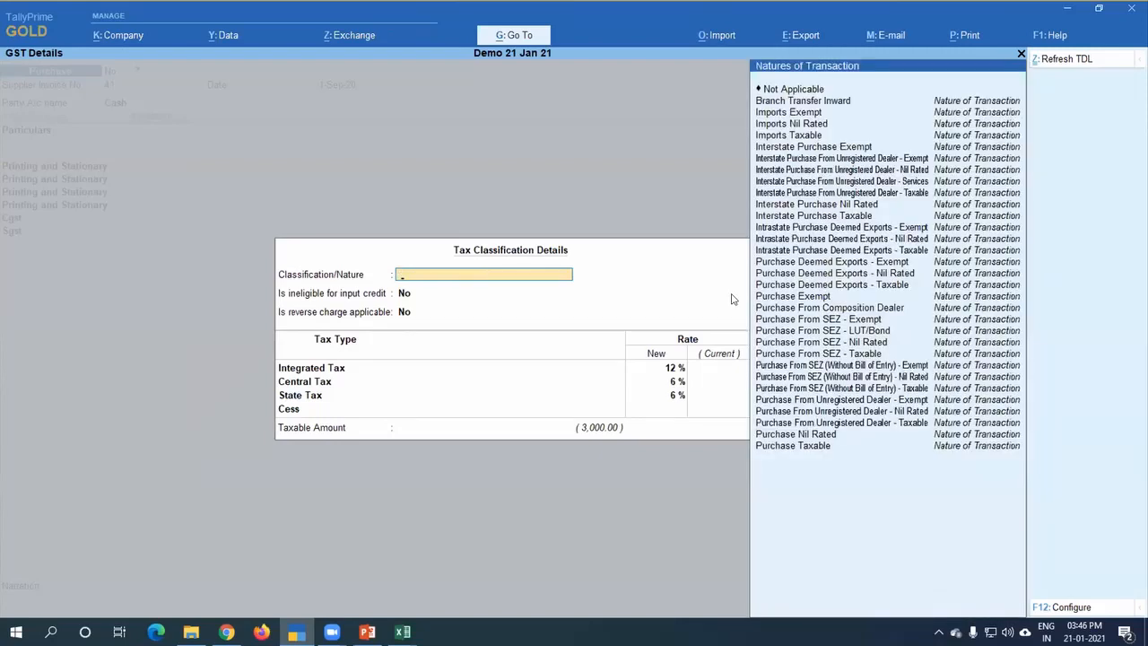
key(Return)
key(Return)
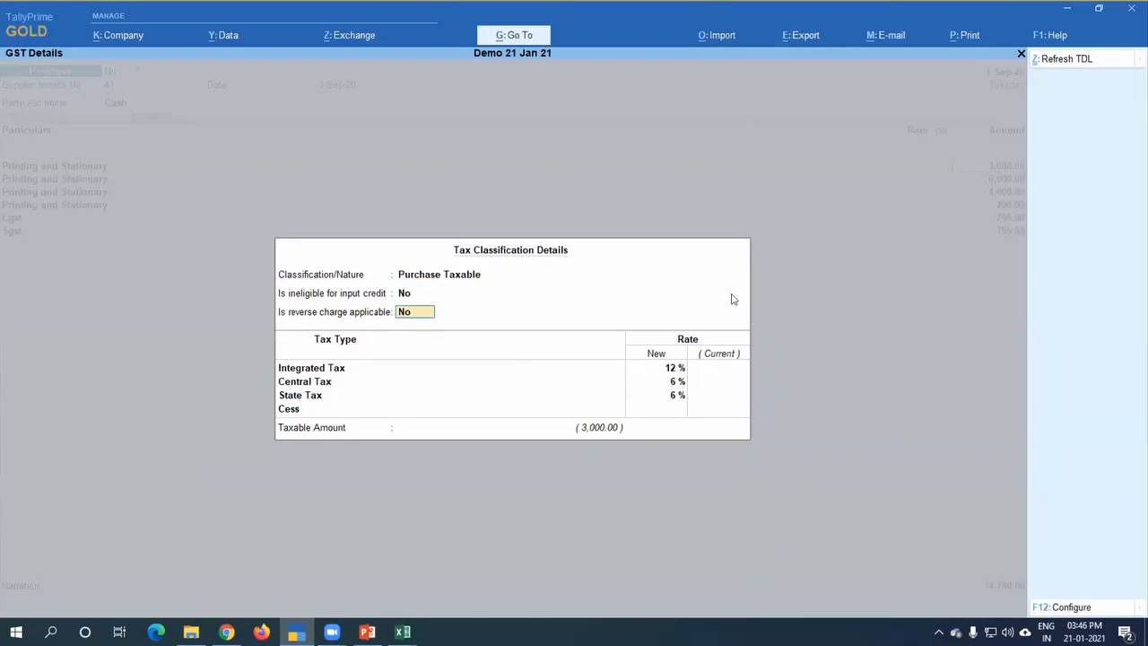
key(Return)
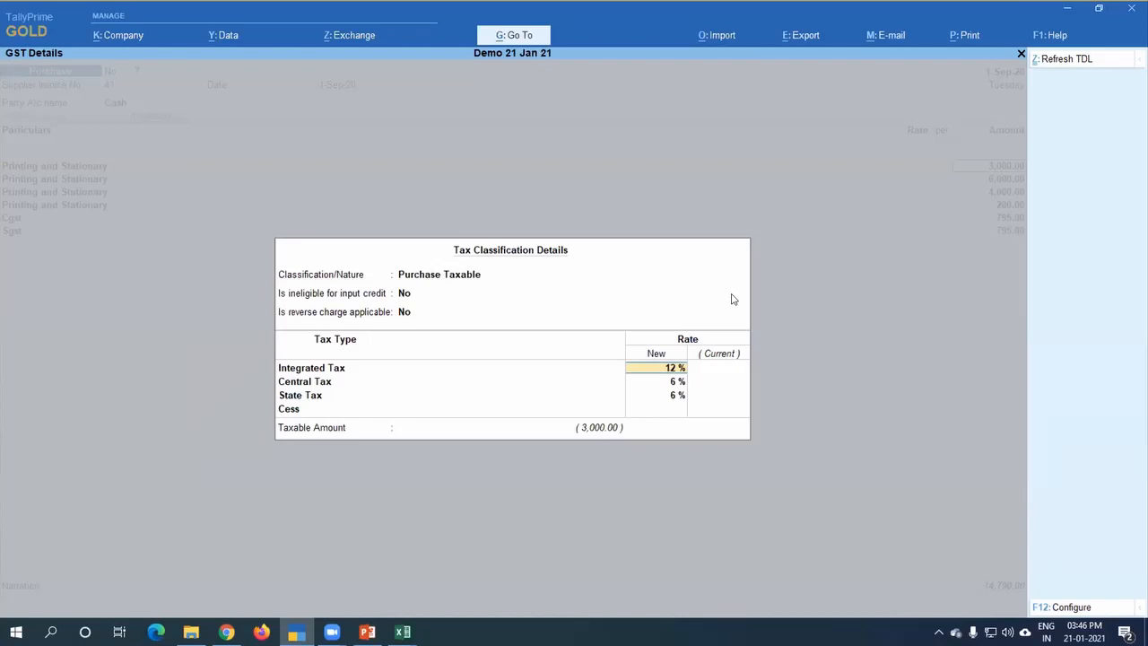
key(ctrl)
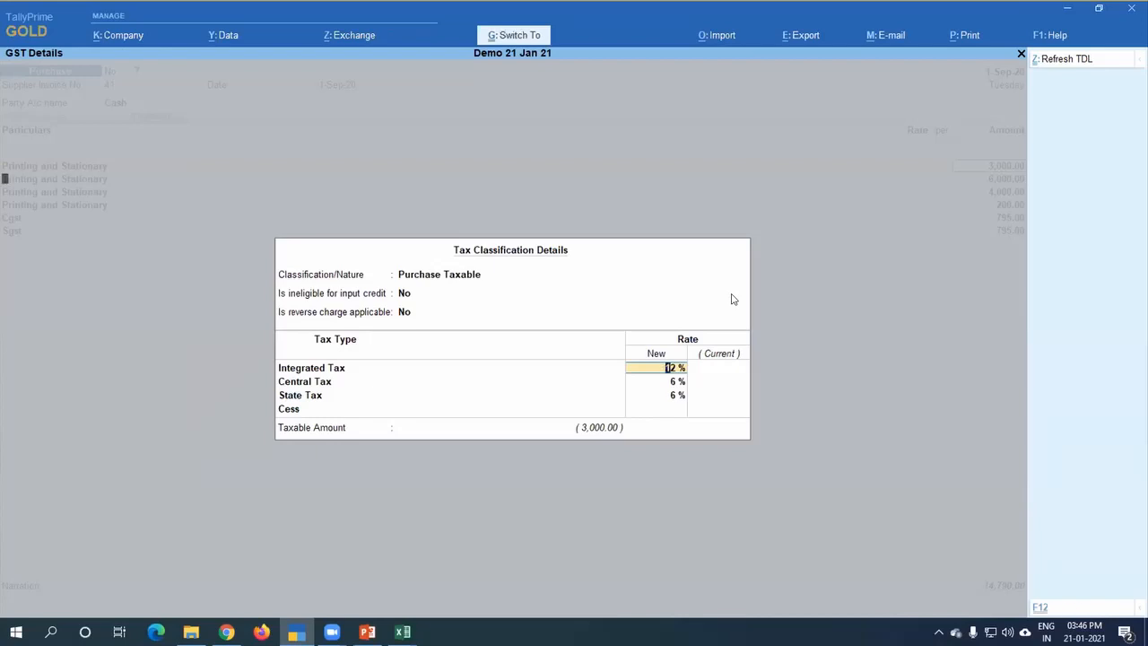
key(ctrl+a)
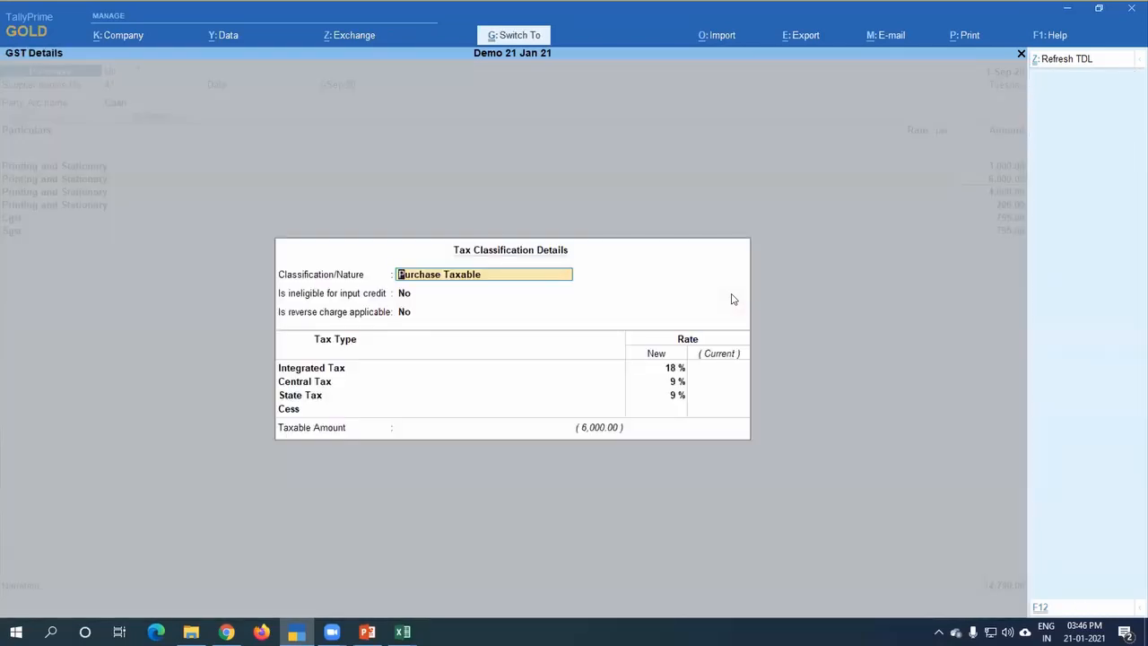
Step: Review and accept the tax classification details of the second, third and fourth Printing and Stationary lines
key(ctrl+a)
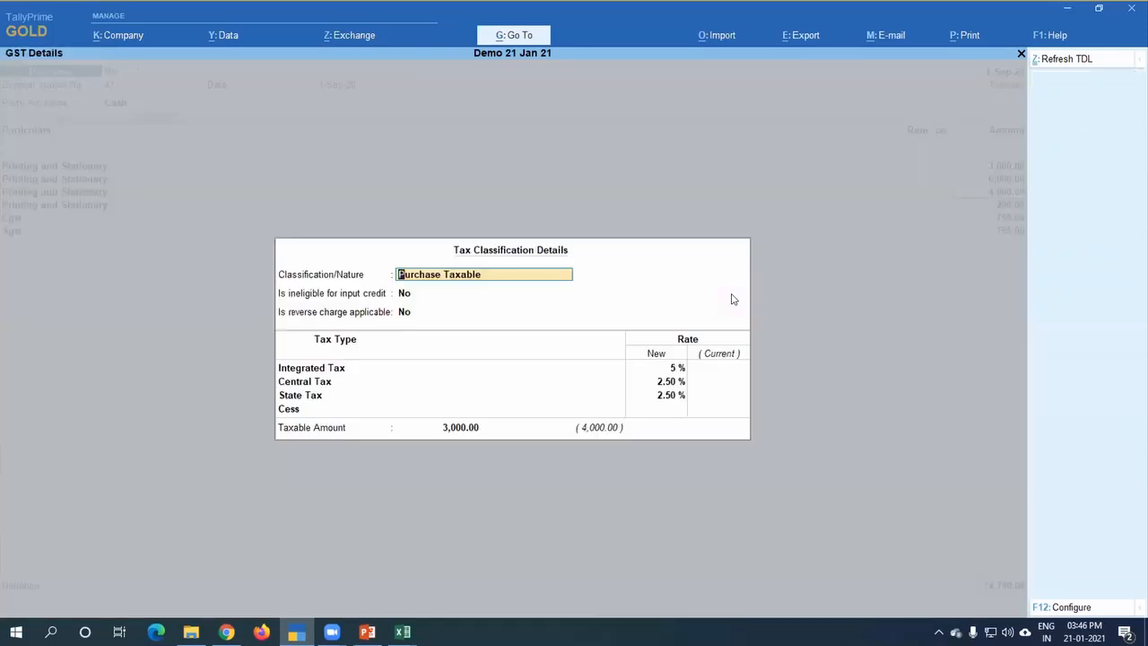
key(ctrl+a)
key(Return)
key(Return)
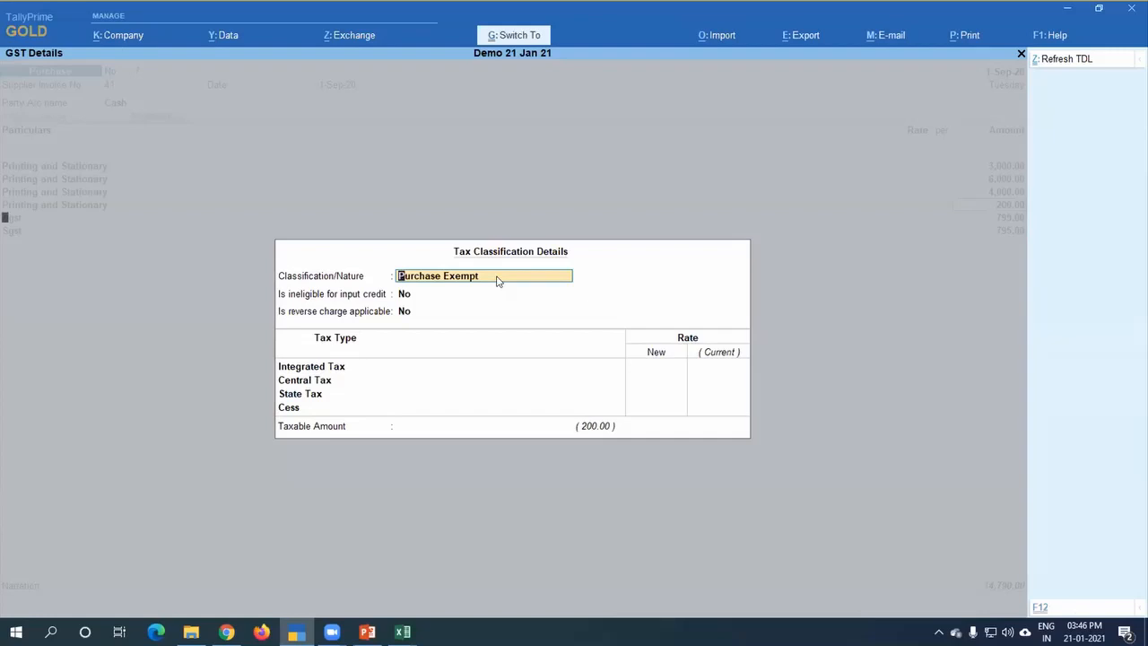
key(ctrl+a)
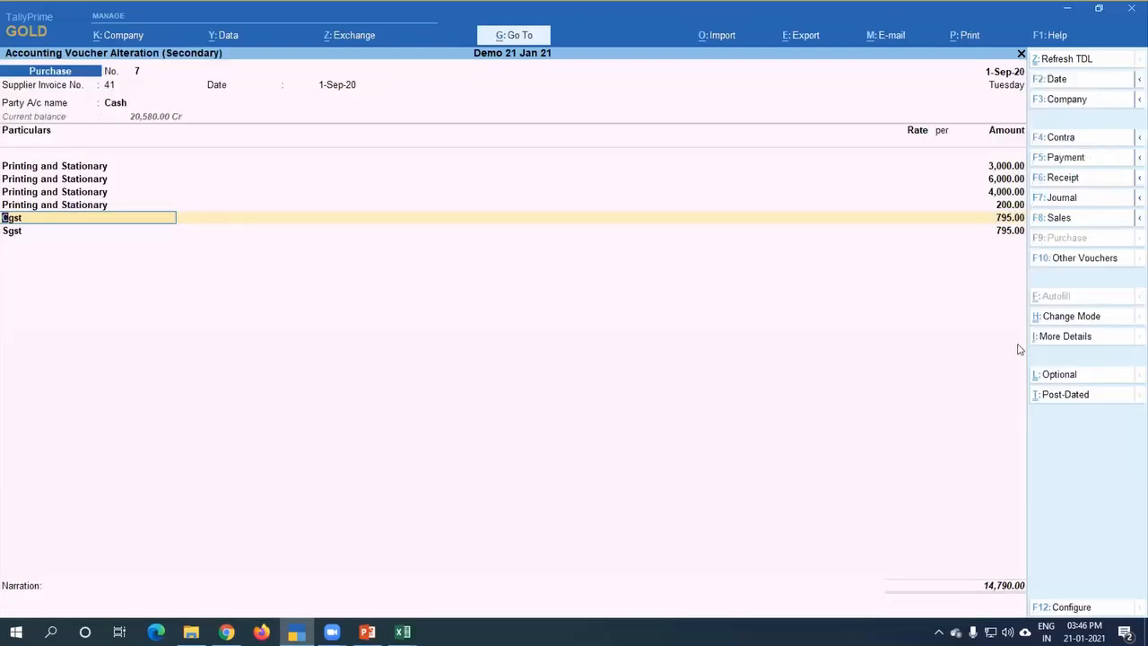
Step: Keep the Cgst and Sgst lines with their amounts and end the voucher's list of particulars
key(Return)
key(BackSpace)
key(Return)
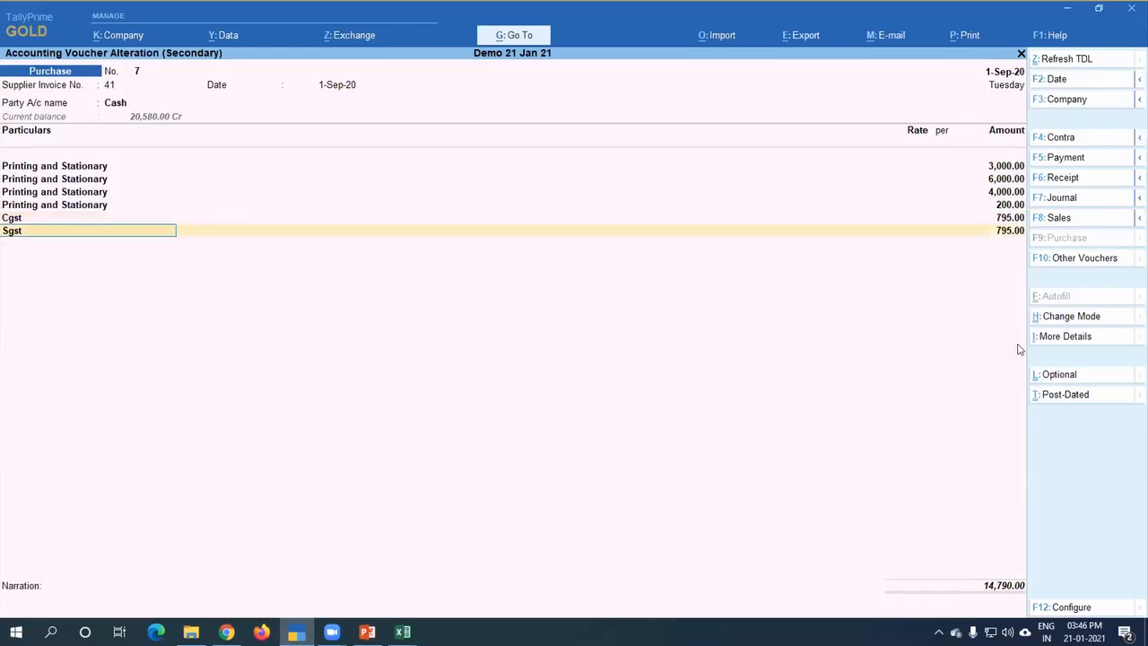
key(Return)
key(BackSpace)
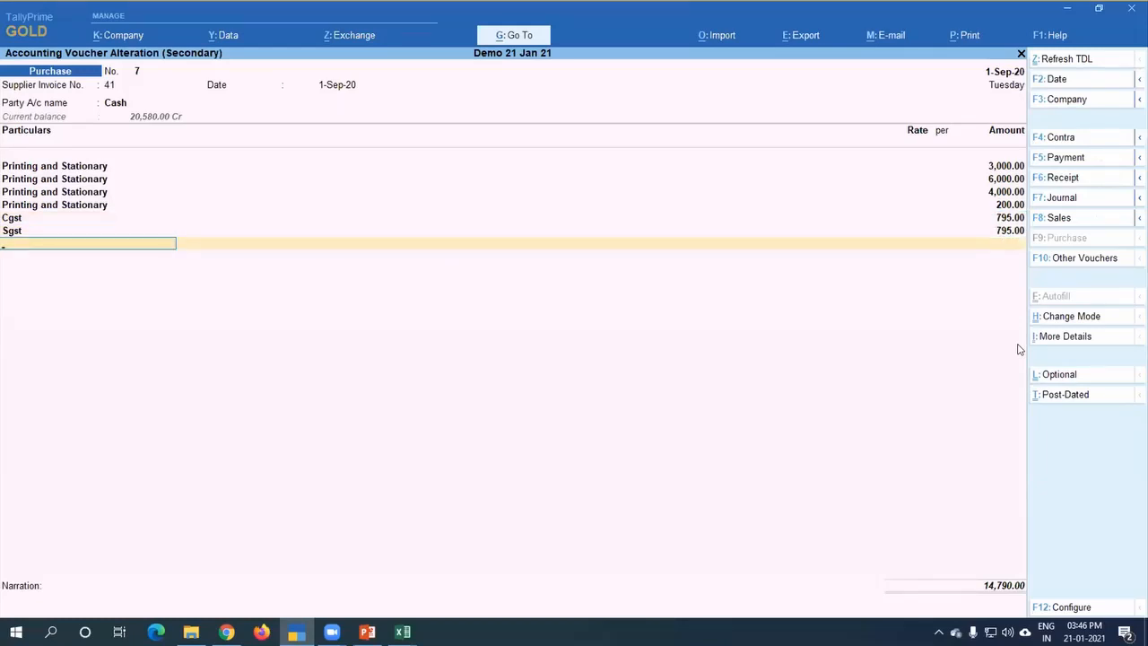
key(Return)
key(Return)
Step: Open the voucher's GST - Tax Analysis and expand it to the detailed view of rates and tax values
key(ctrl+i)
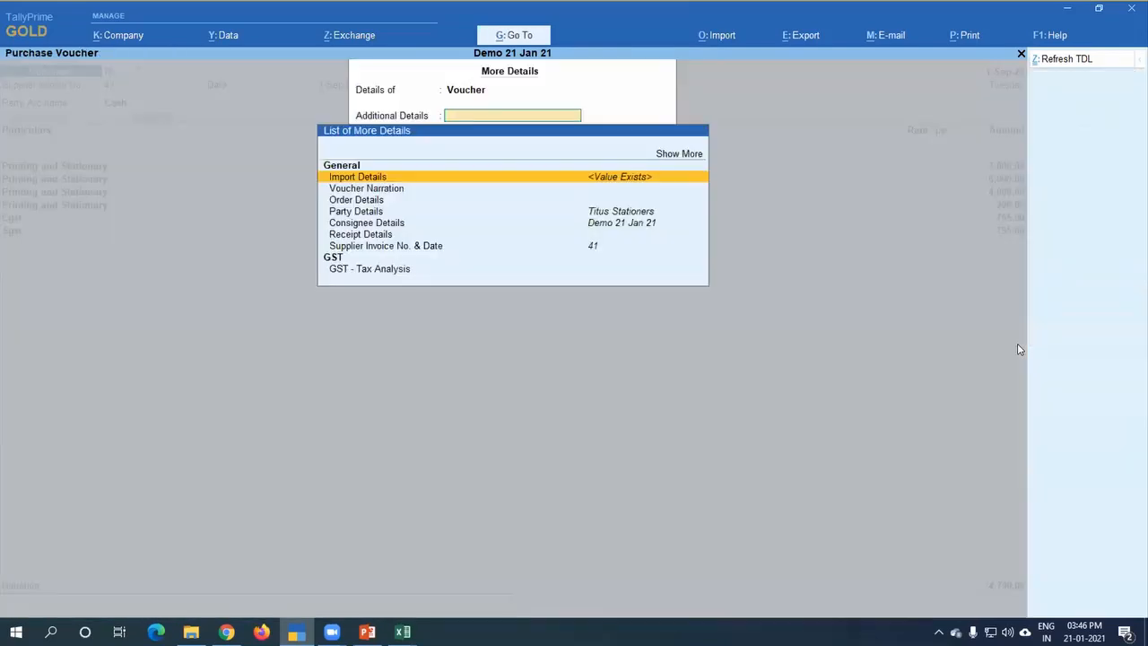
key(Down)
key(Down)
key(Down)
key(Down)
key(Down)
key(Down)
key(Down)
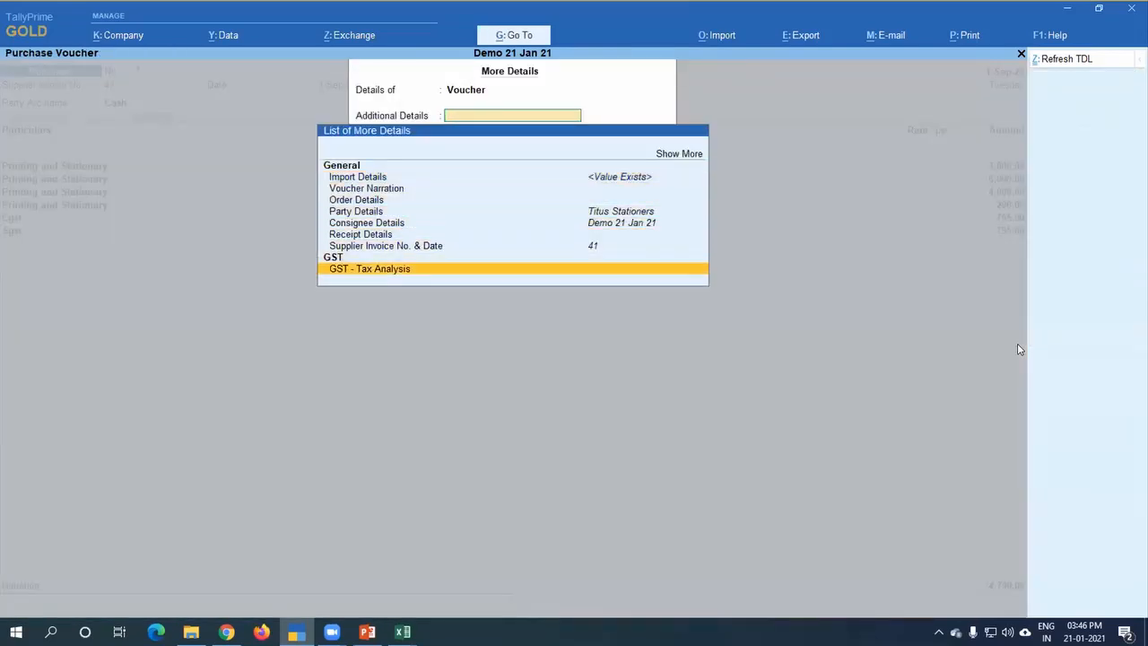
key(Return)
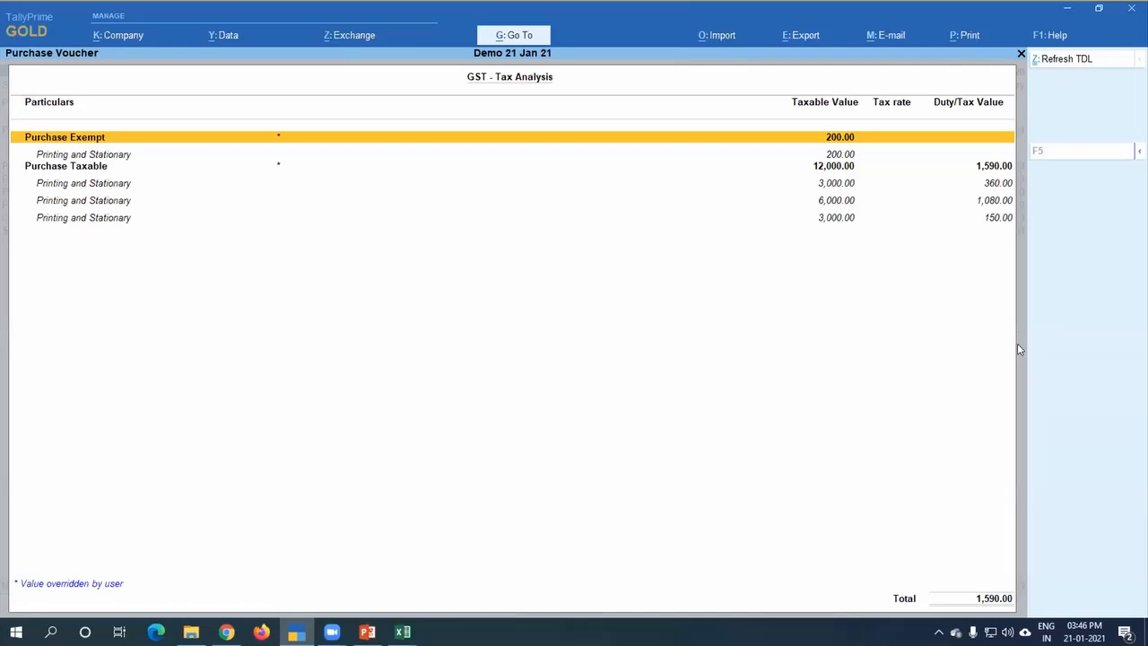
key(alt+F5)
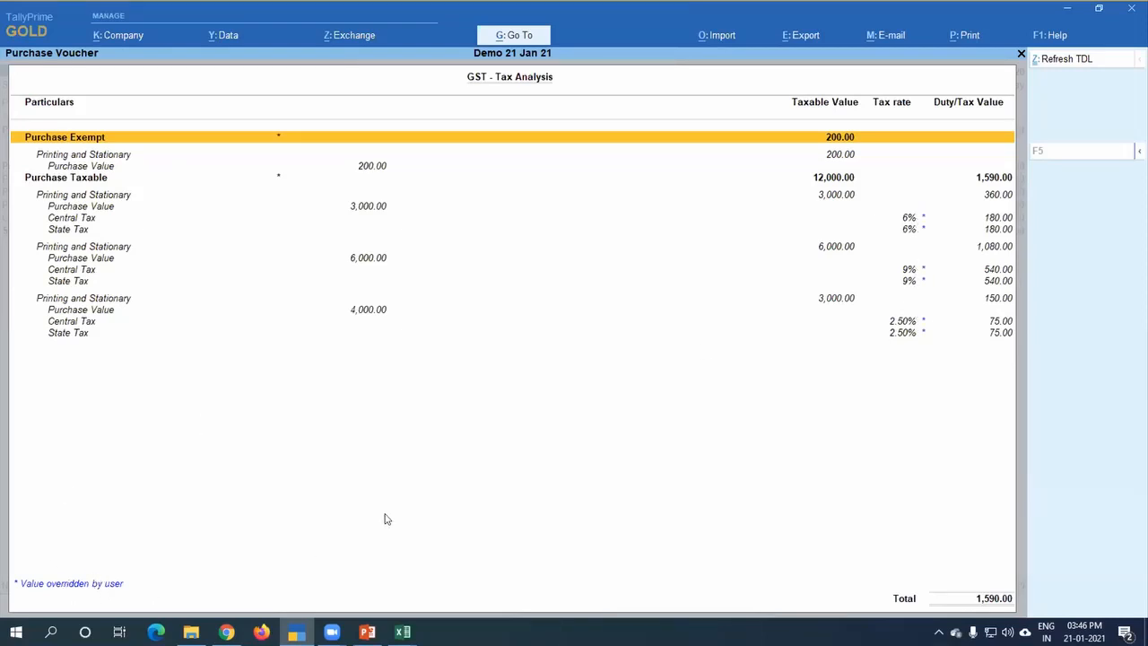
Step: Close the tax analysis and save the purchase voucher, accepting the modified tax details with conflicts for later resolution
key(Escape)
key(Return)
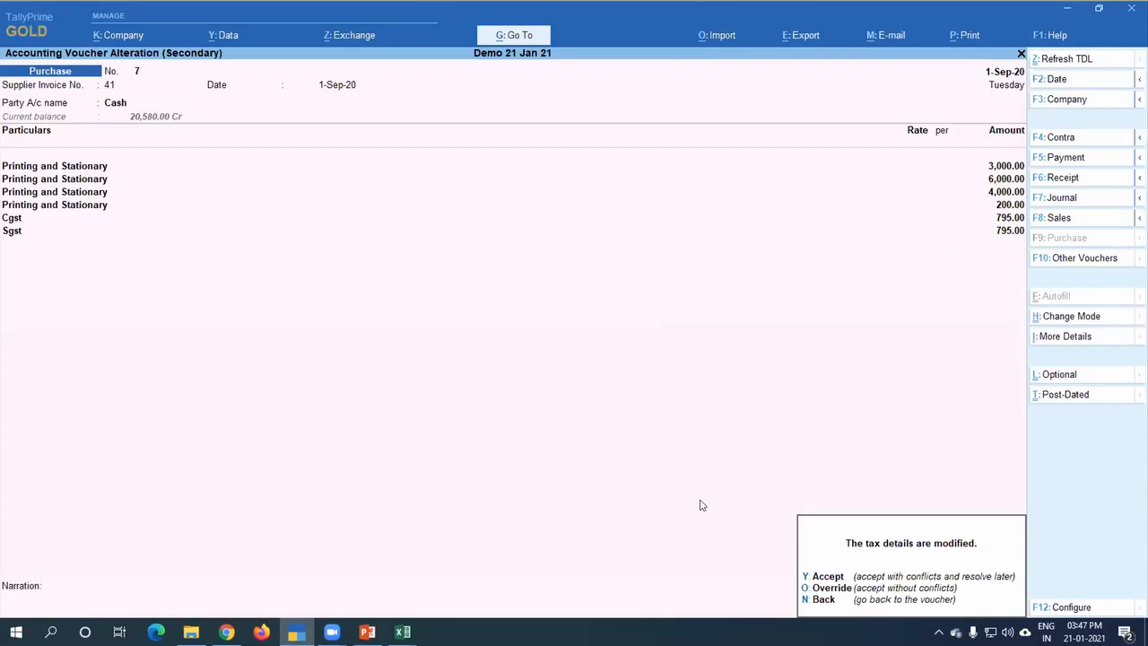
key(y)
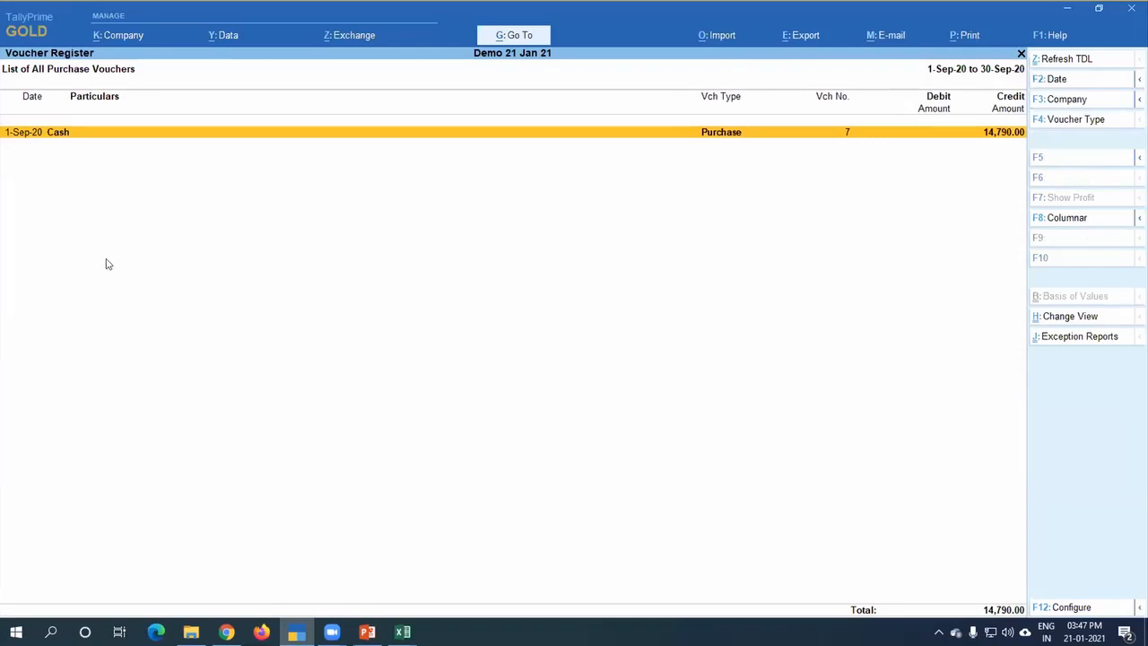
Step: Leave the purchase voucher register and open the GSTR-3B report
key(Escape)
key(Escape)
key(Escape)
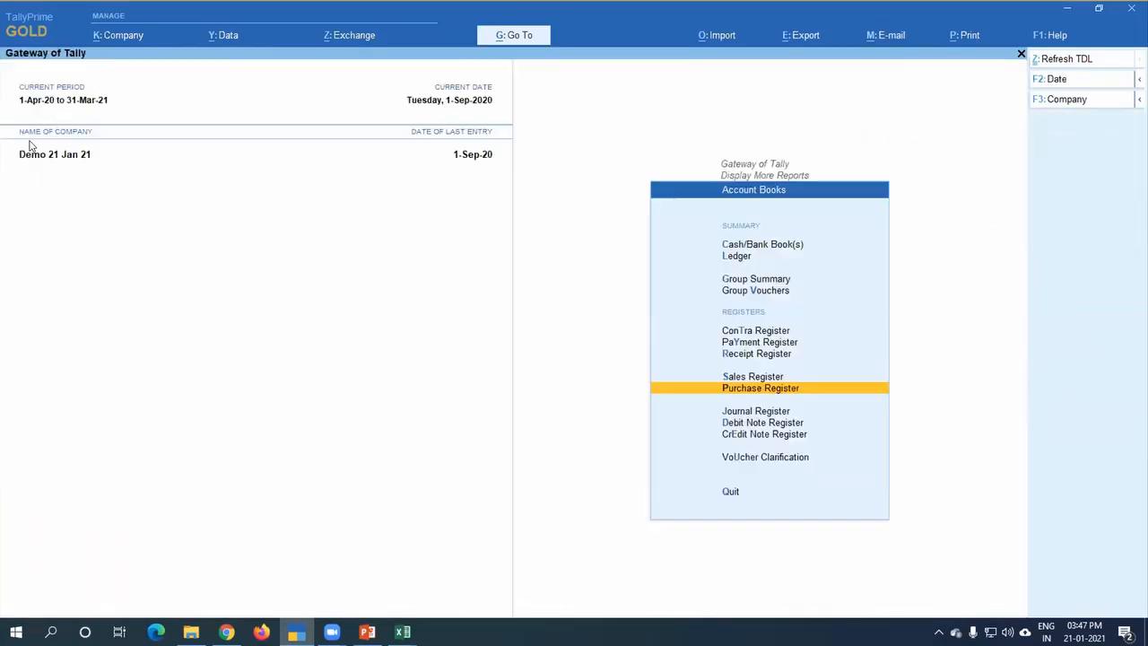
key(Escape)
key(Return)
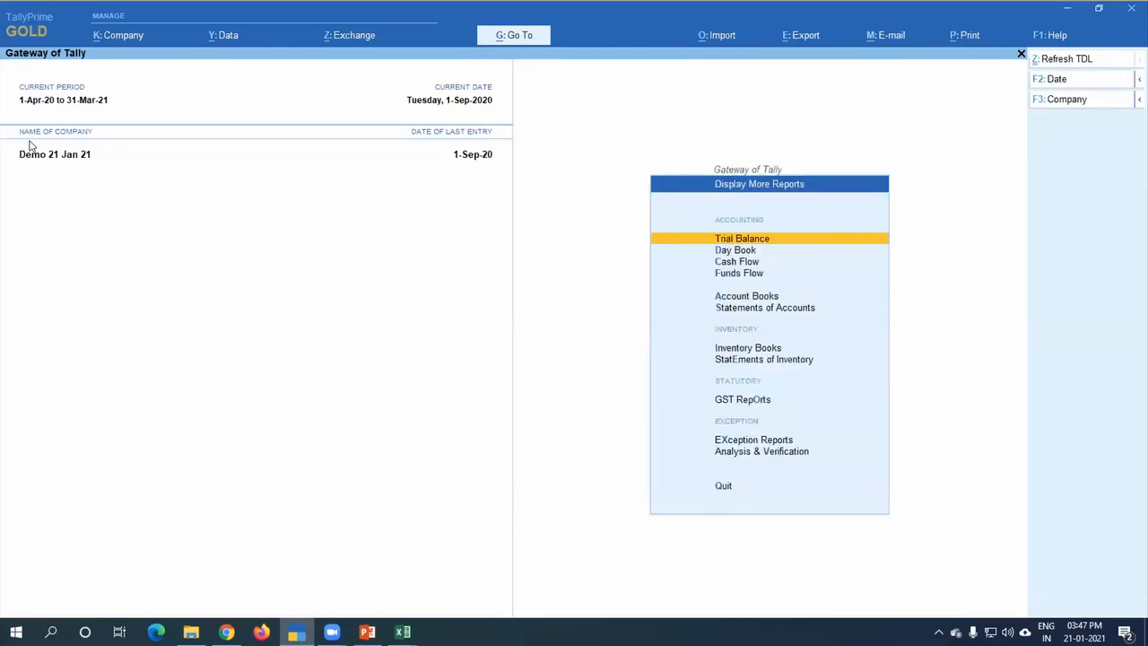
key(o)
key(Return)
key(Escape)
key(Down)
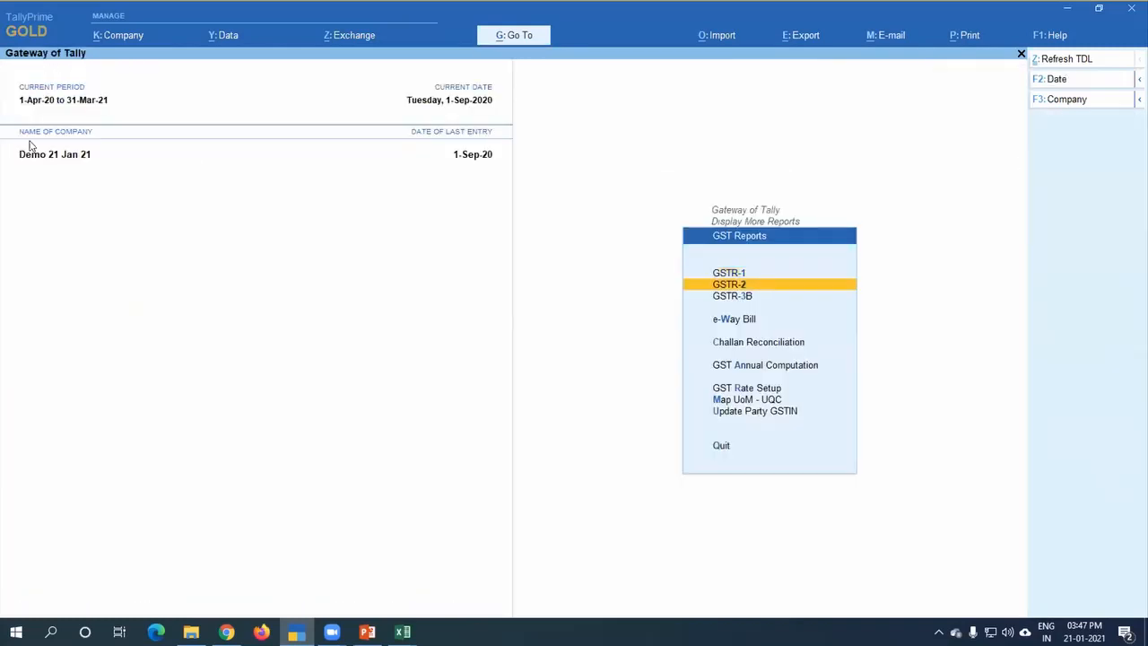
key(Down)
key(Return)
Step: Set the GSTR-3B report period from 1-Sep-20 to 30-Sep-20
key(F2)
text(1.9)
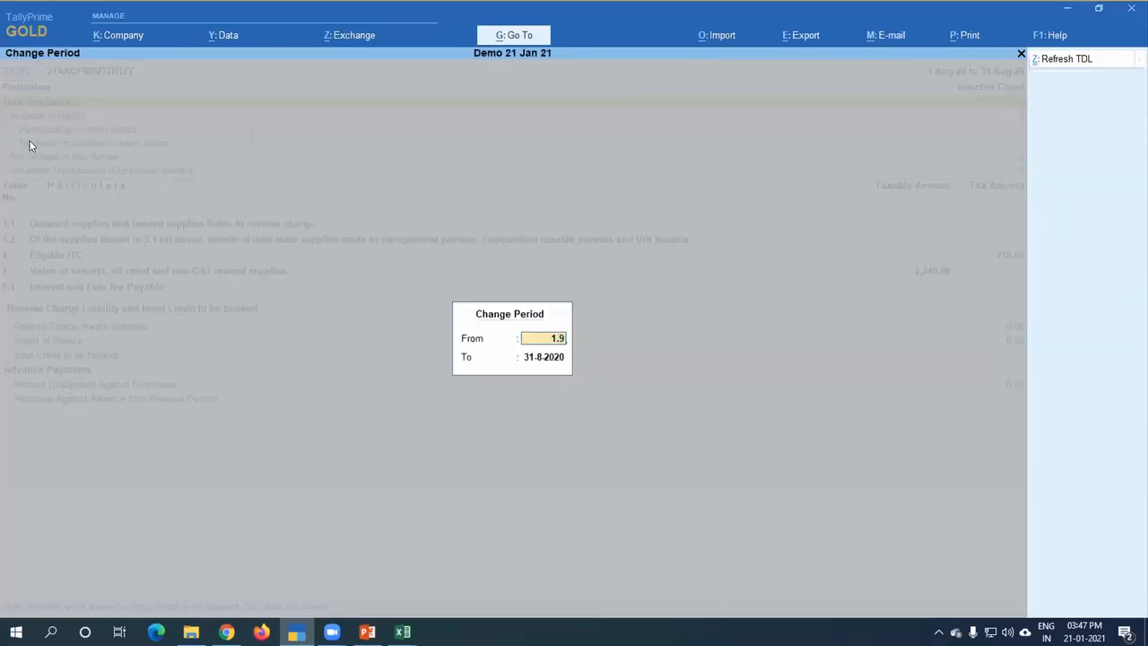
key(Return)
text(30.9)
key(Return)
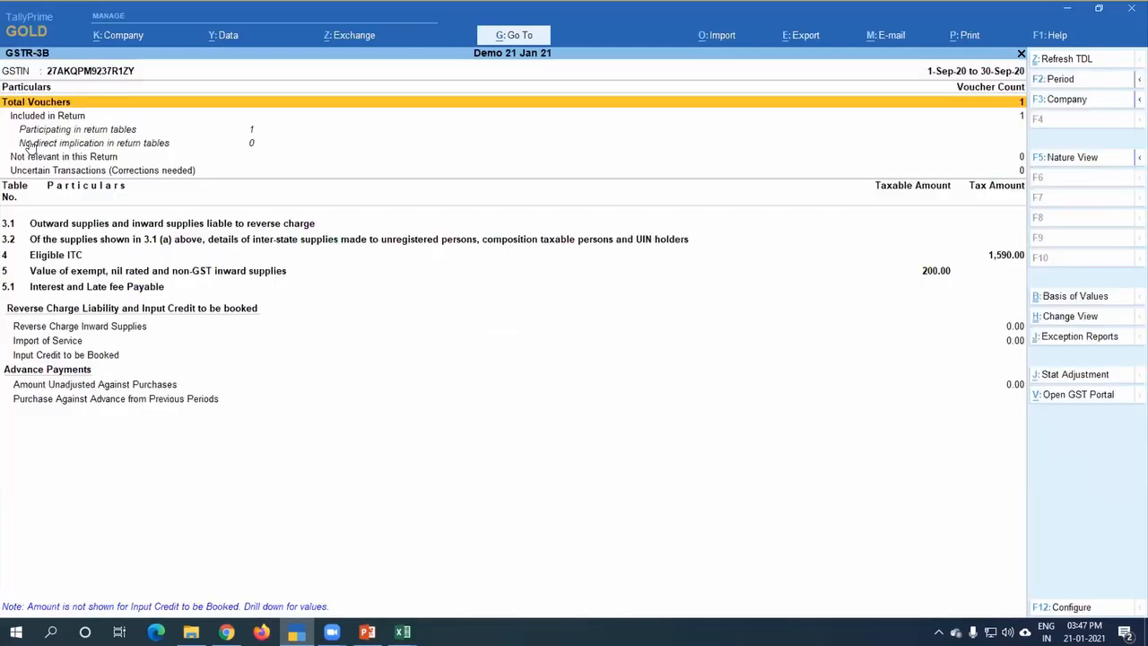
Step: Show GSTR-3B in Nature View with tax types in separate columns and the break-up of nett values, and close the report after viewing
click(1076, 157)
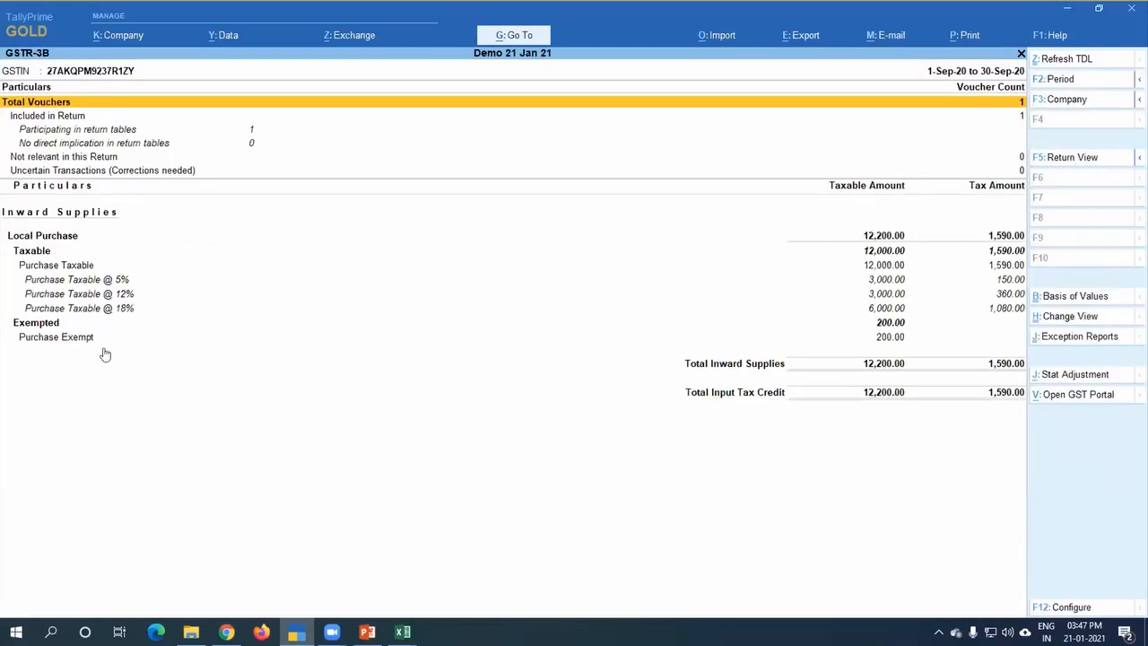
key(F12)
text(y)
key(Return)
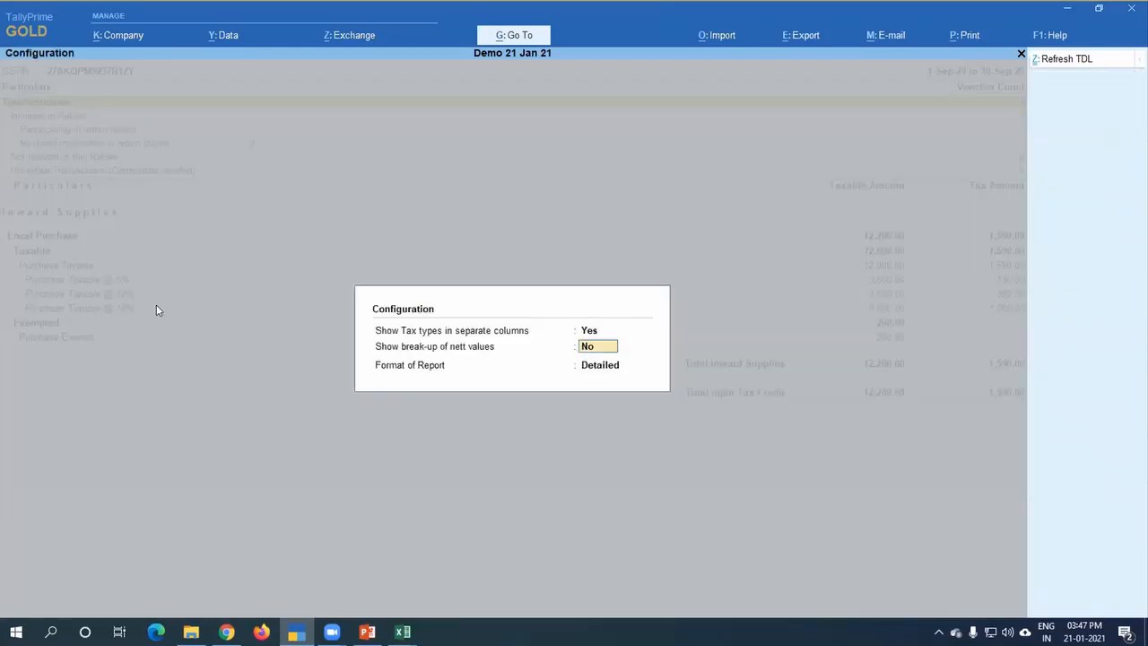
text(y)
key(Return)
key(Return)
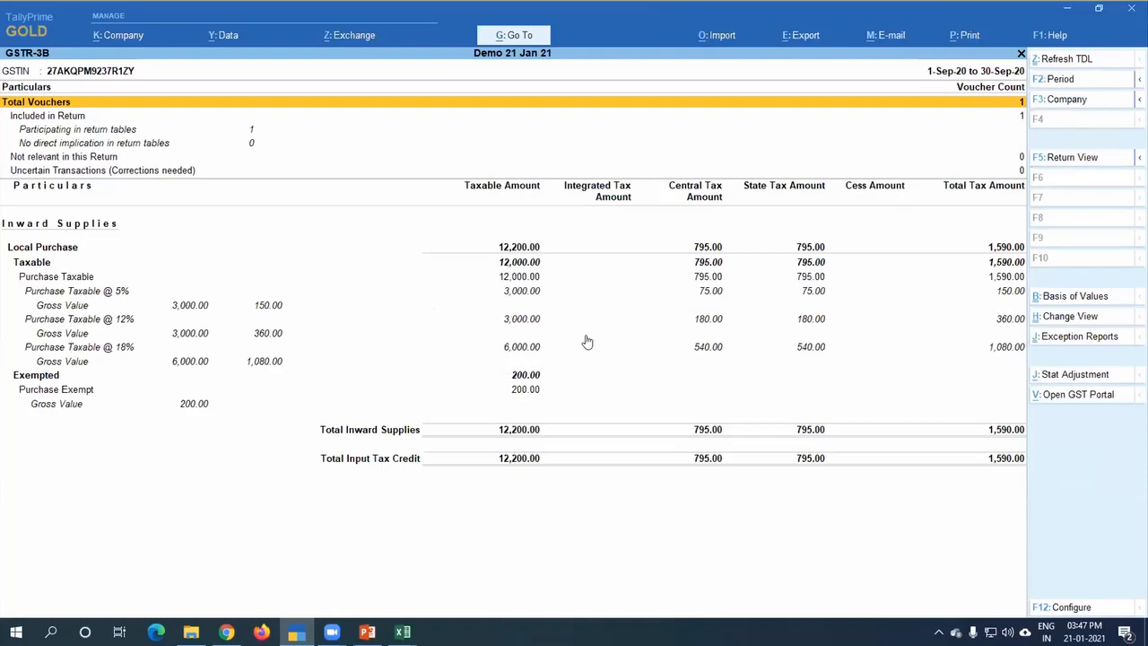
key(Escape)
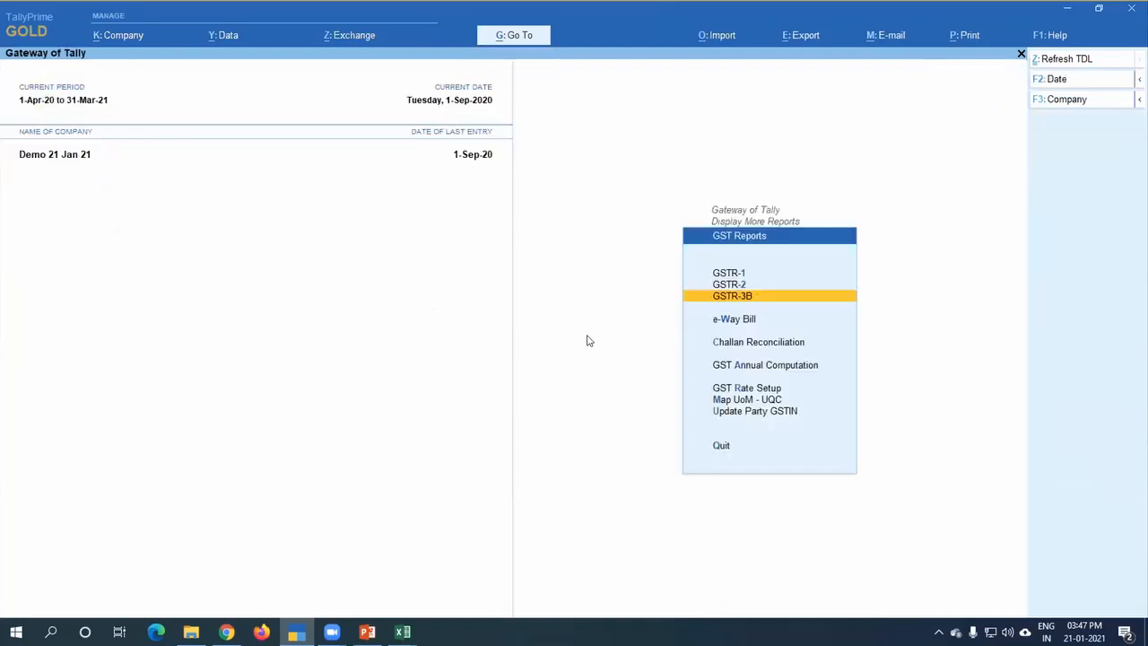
key(Escape)
key(Escape)
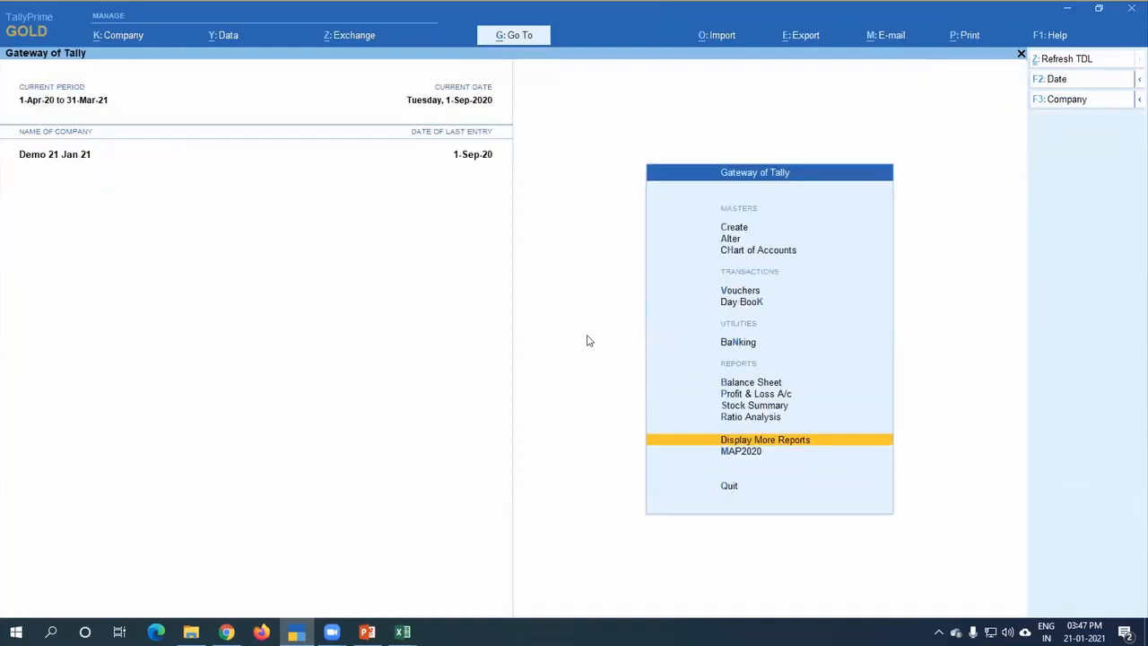
key(Up)
key(Up)
key(Up)
key(Up)
key(Up)
key(Up)
key(Up)
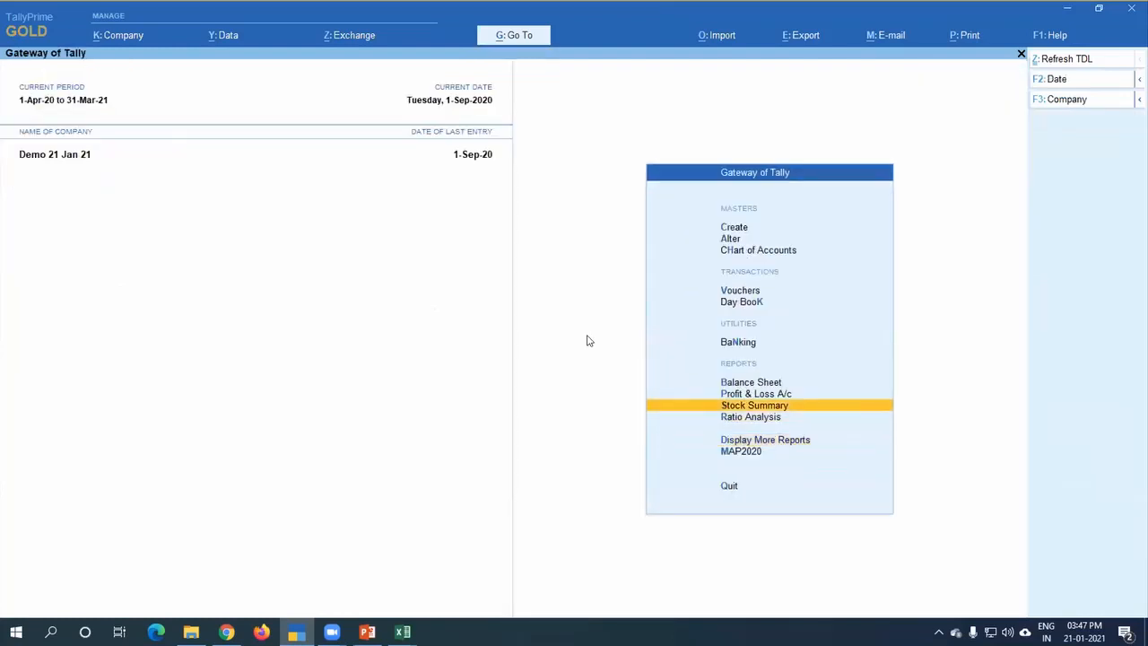
key(Return)
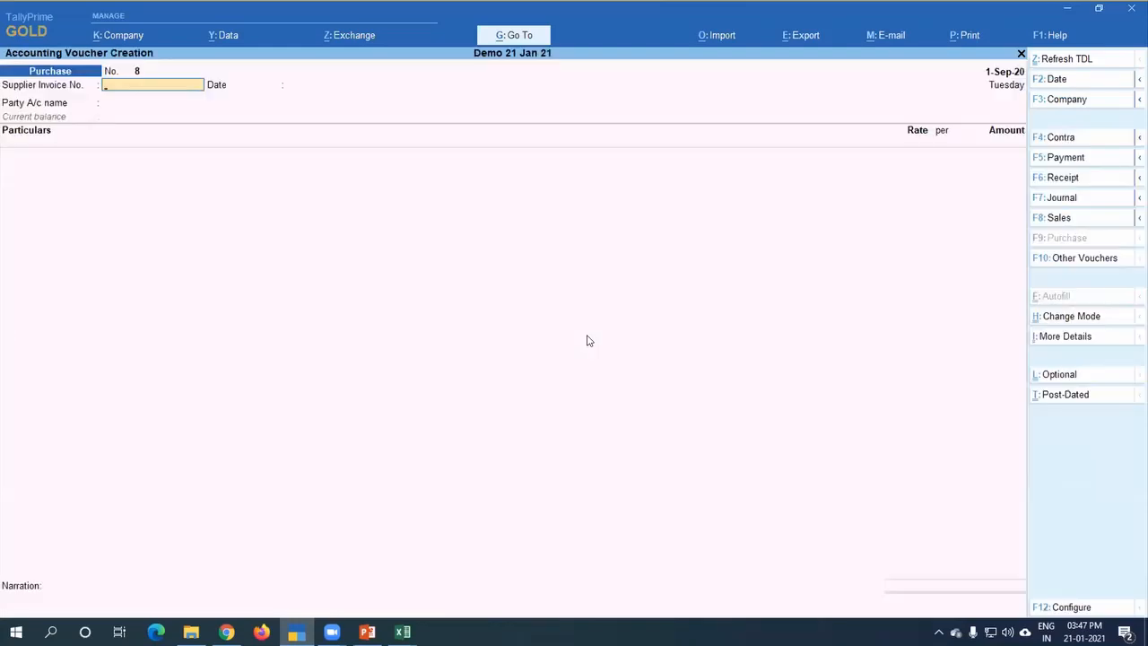
key(F5)
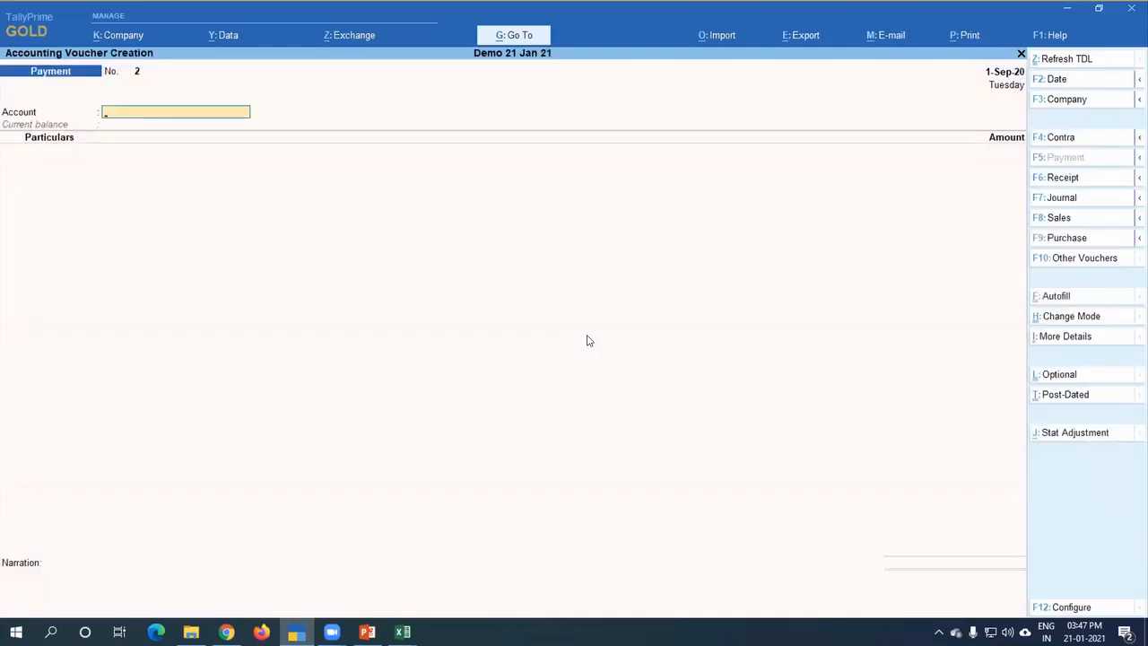
text(S)
key(Return)
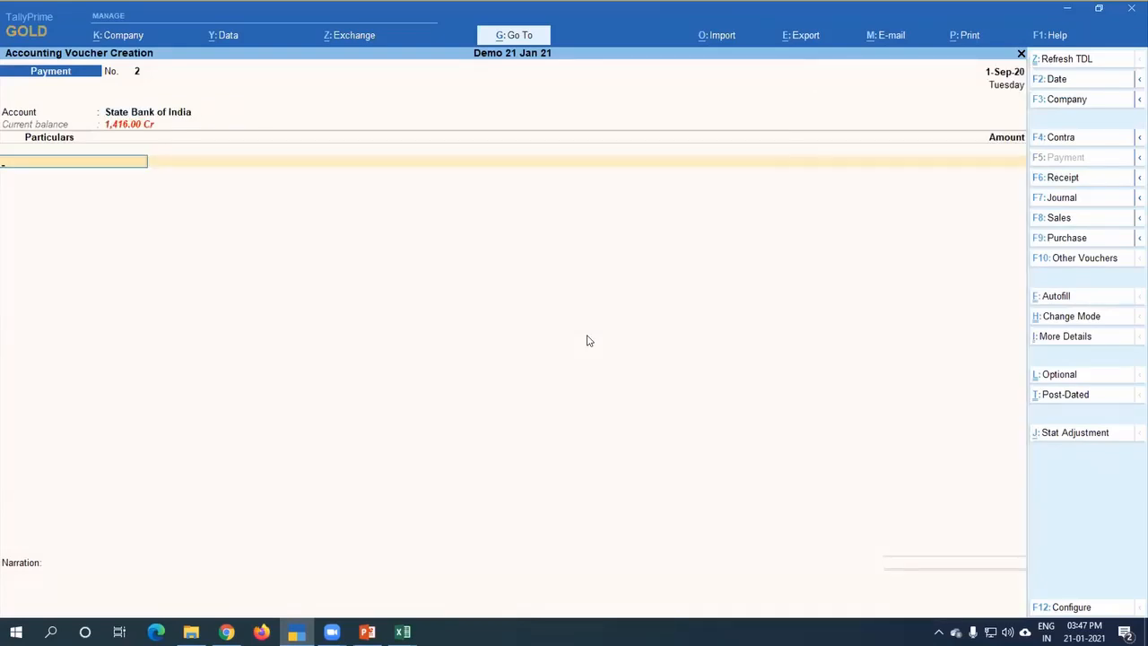
key(Escape)
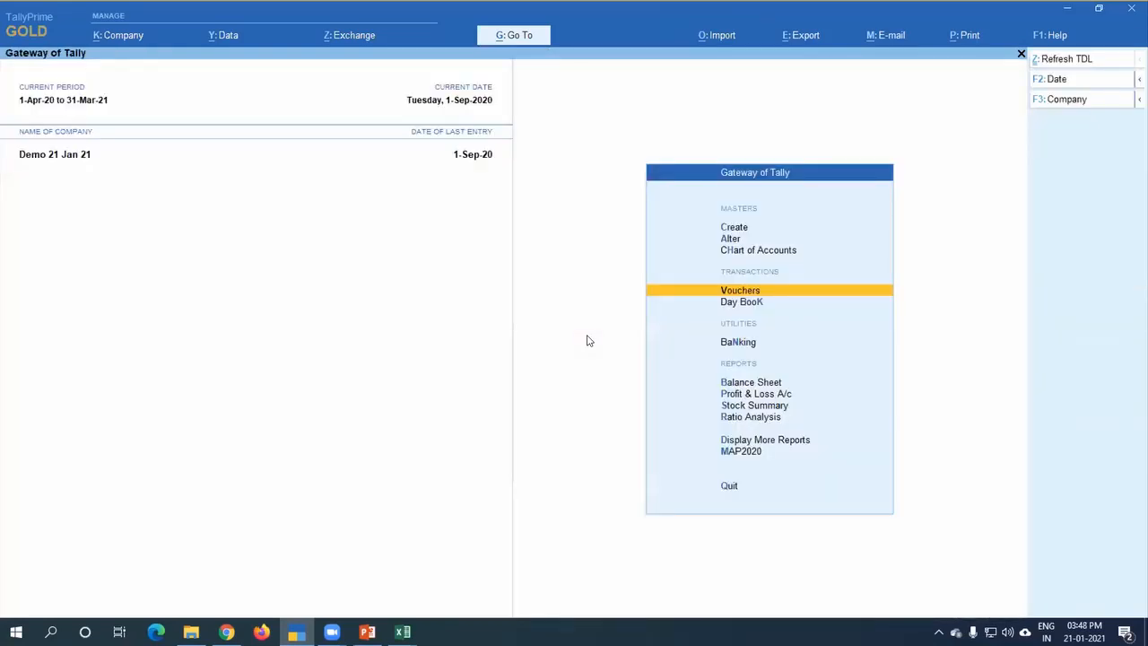
key(Return)
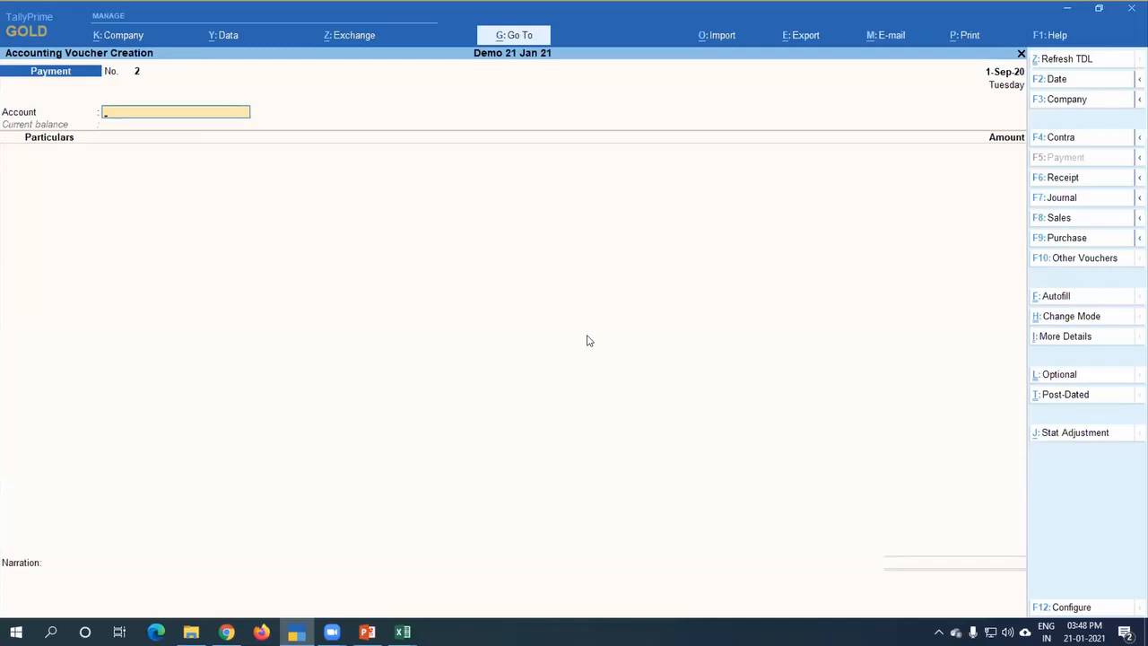
key(F9)
key(Return)
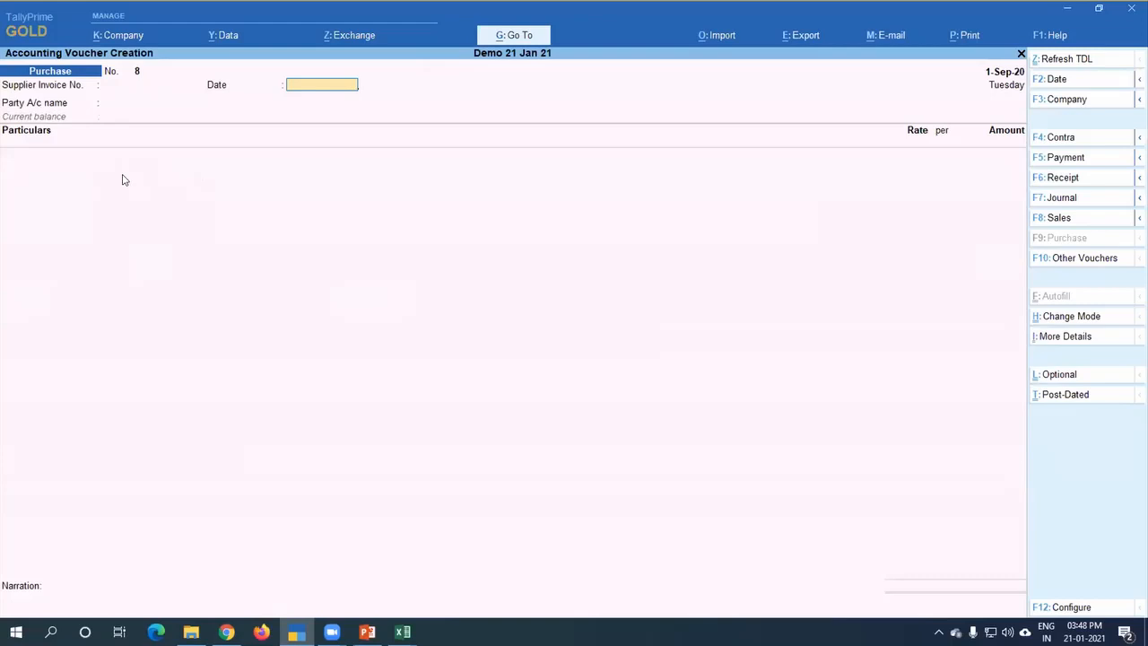
key(Escape)
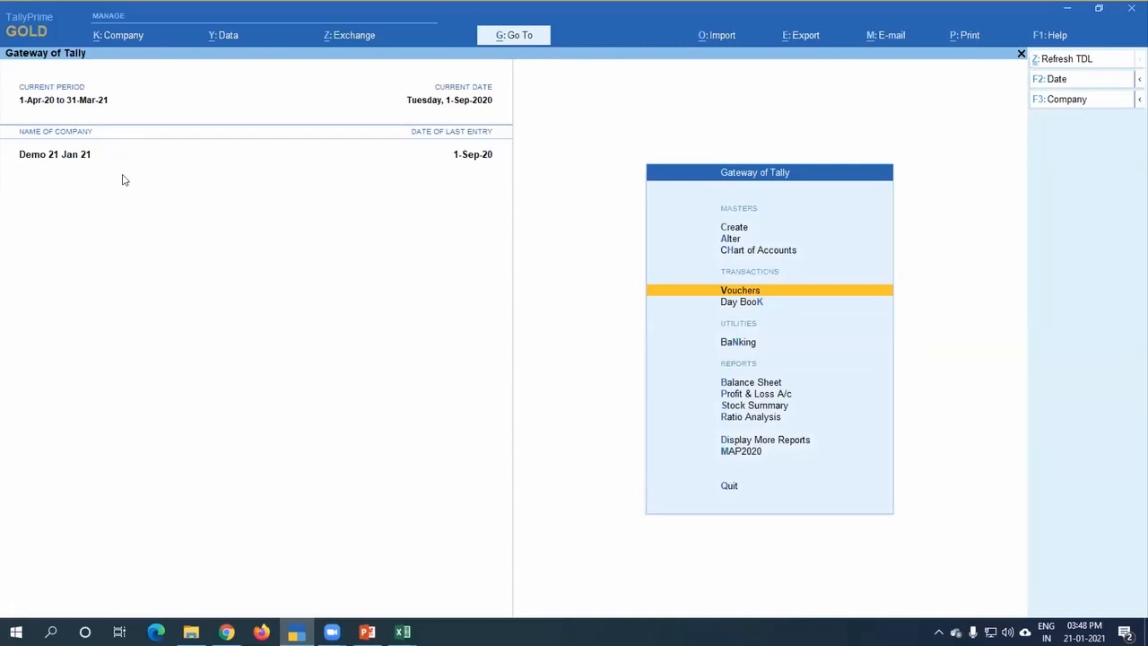
Step: Switch to the PowerPoint presentation and advance to the "Please note" slide
key(alt+Tab)
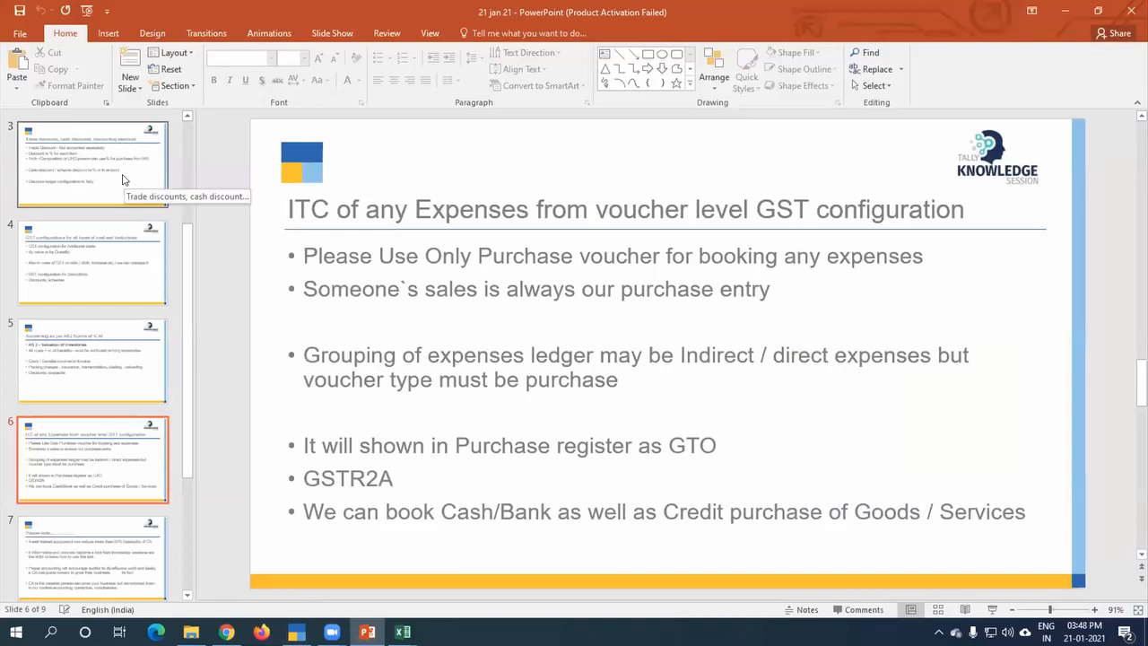
key(Down)
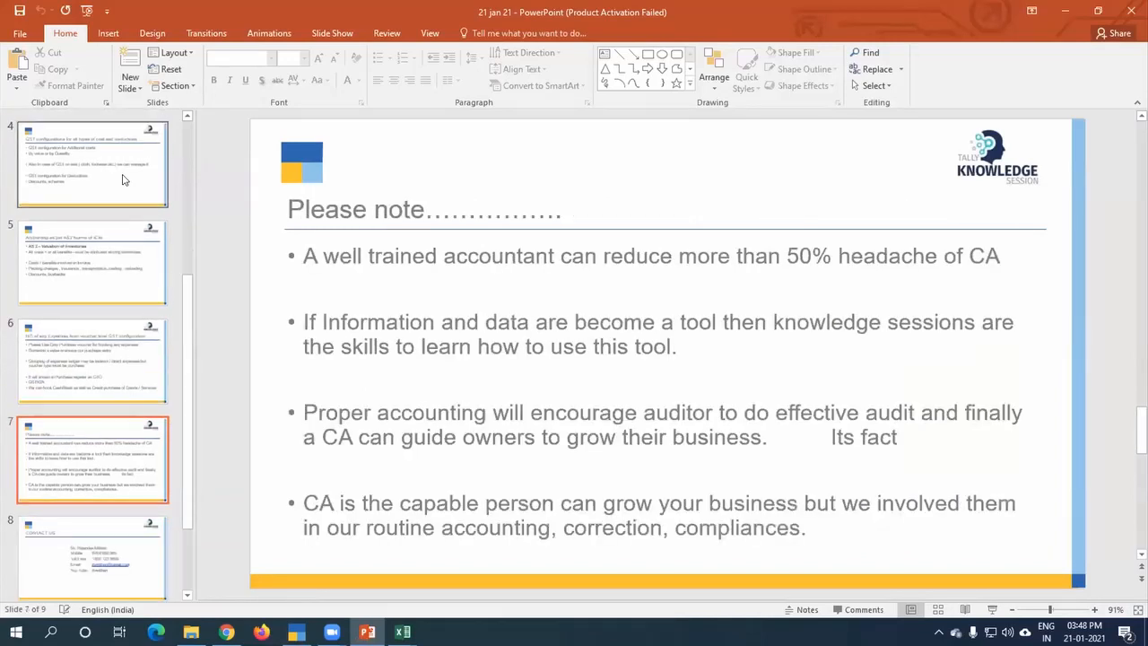
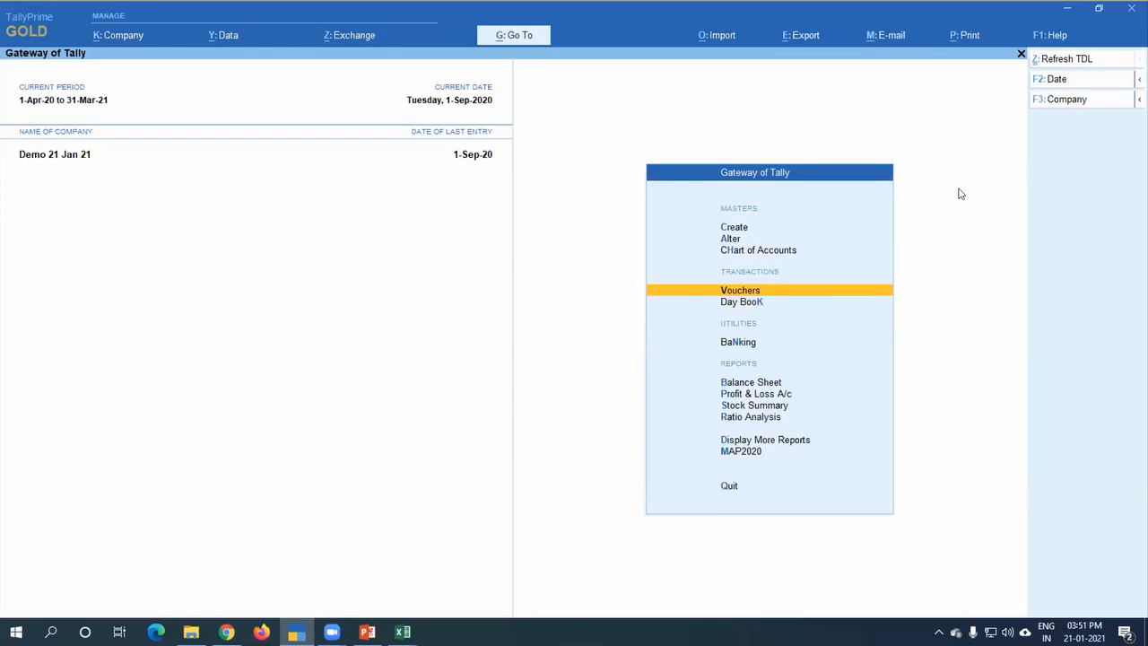
Step: Review the additional details and voucher modes offered for a new purchase voucher, and leave it without changes
key(Return)
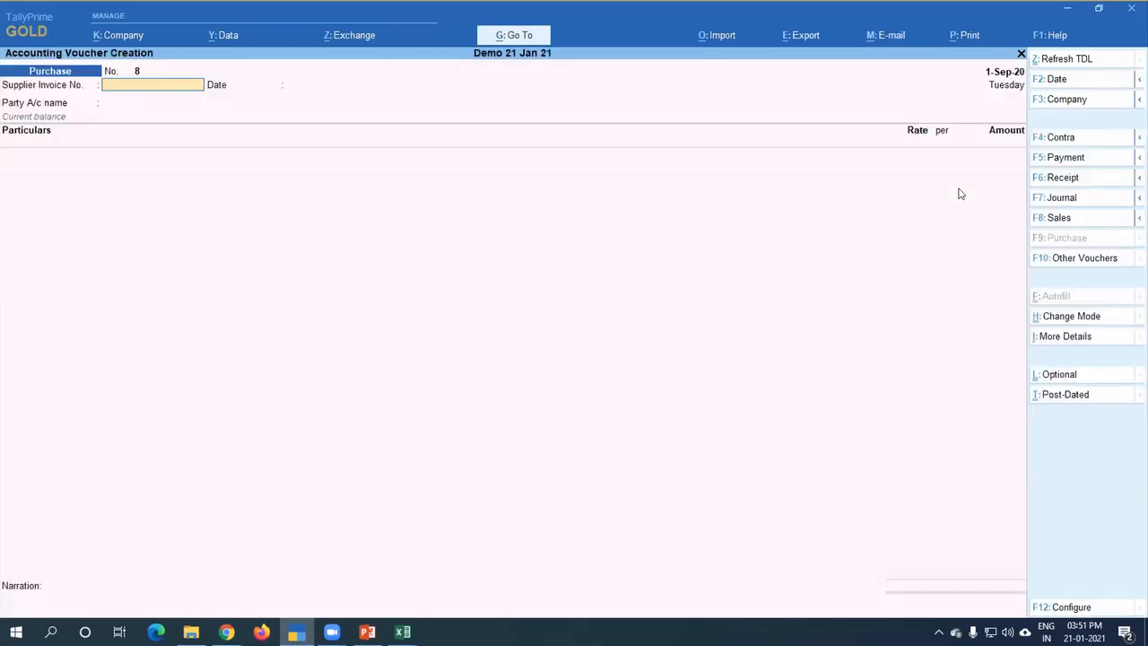
key(ctrl+i)
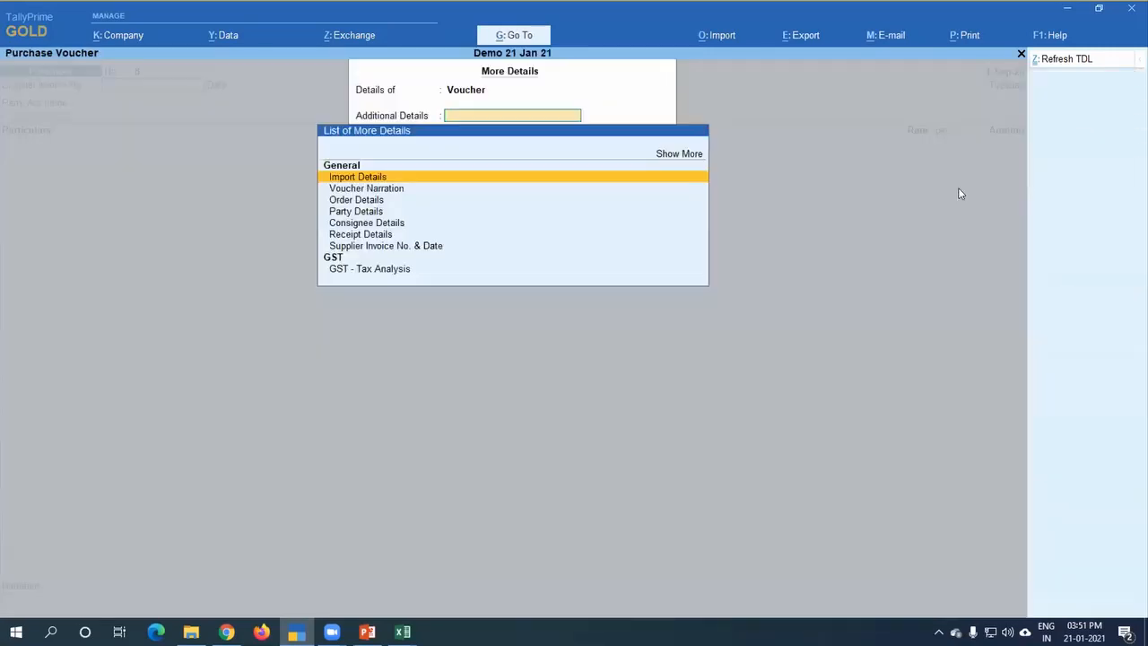
key(Escape)
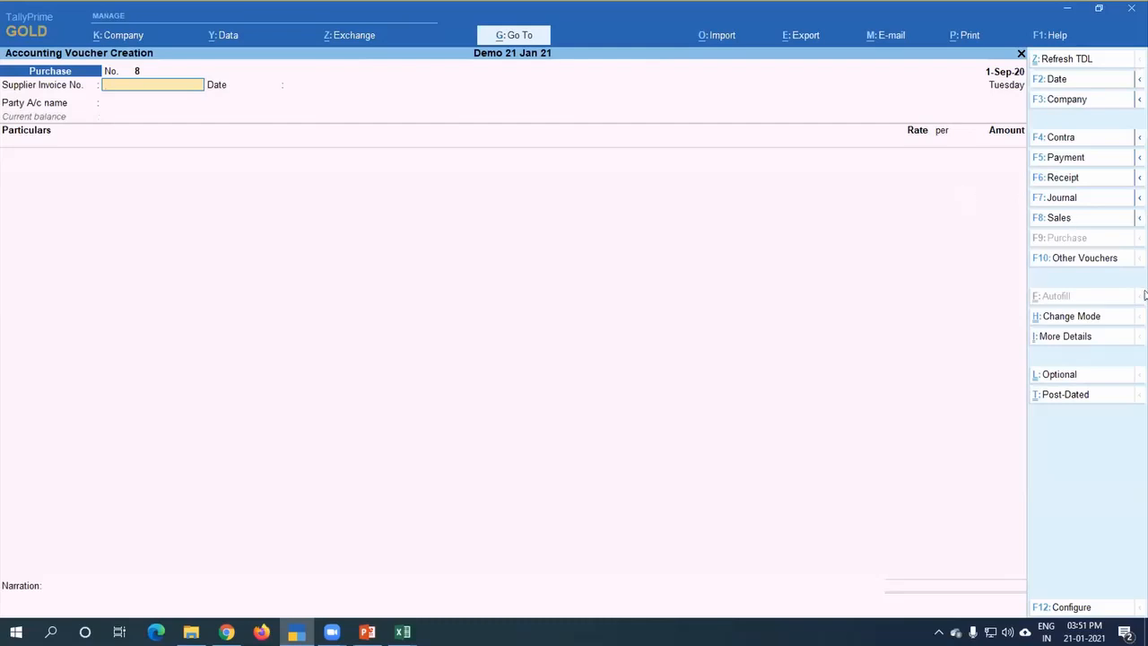
click(1075, 317)
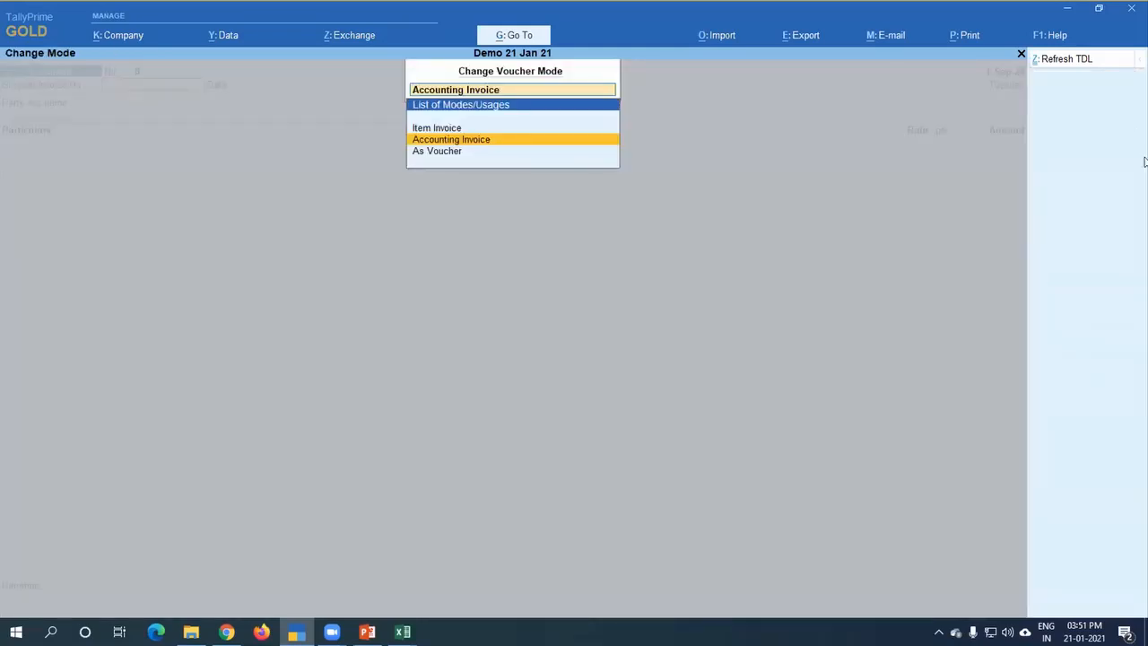
key(Escape)
key(Escape)
Step: Open the purchase register and go through its vouchers to the 1-May-20 Sugar purchase, voucher No. 3
key(d)
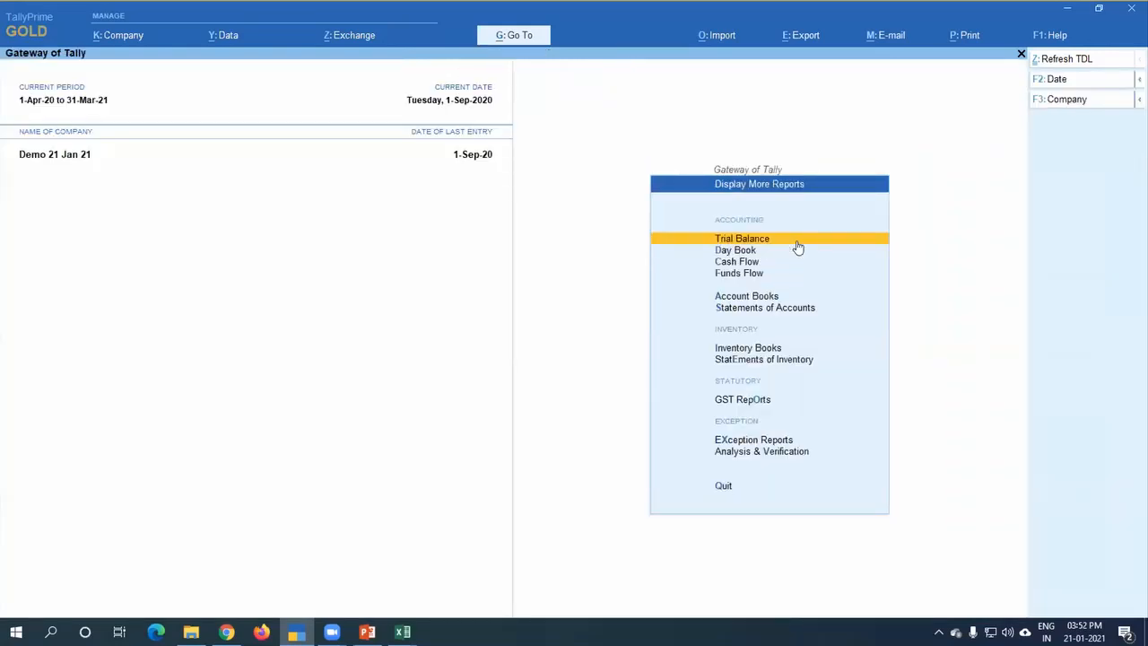
key(a)
key(p)
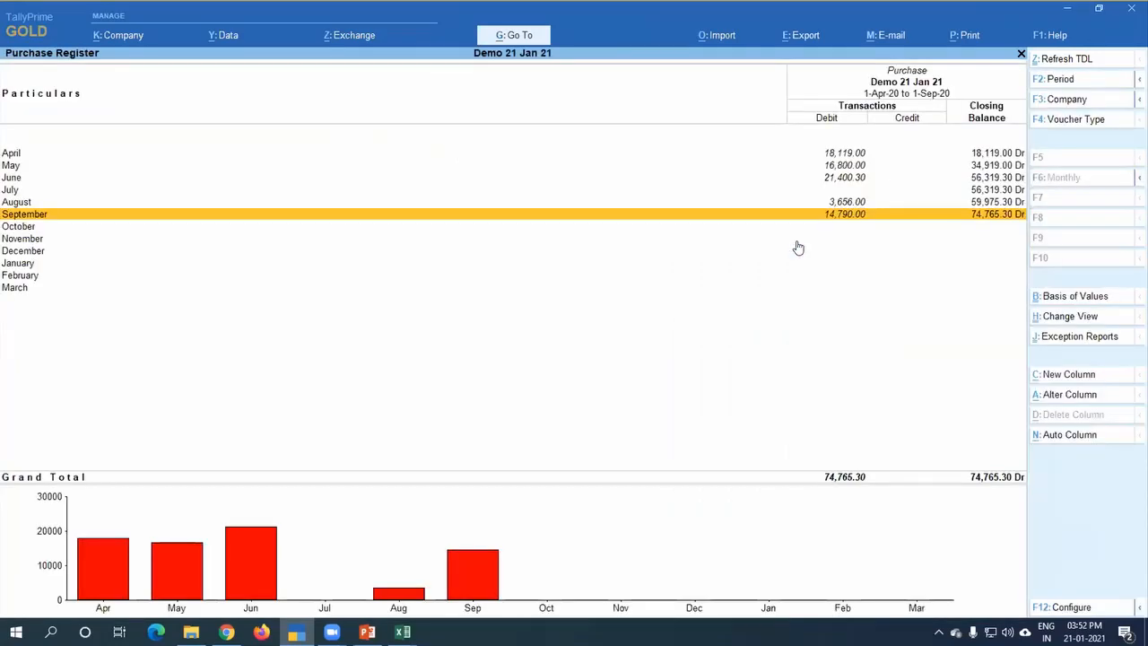
key(Return)
key(Return)
key(Page_Down)
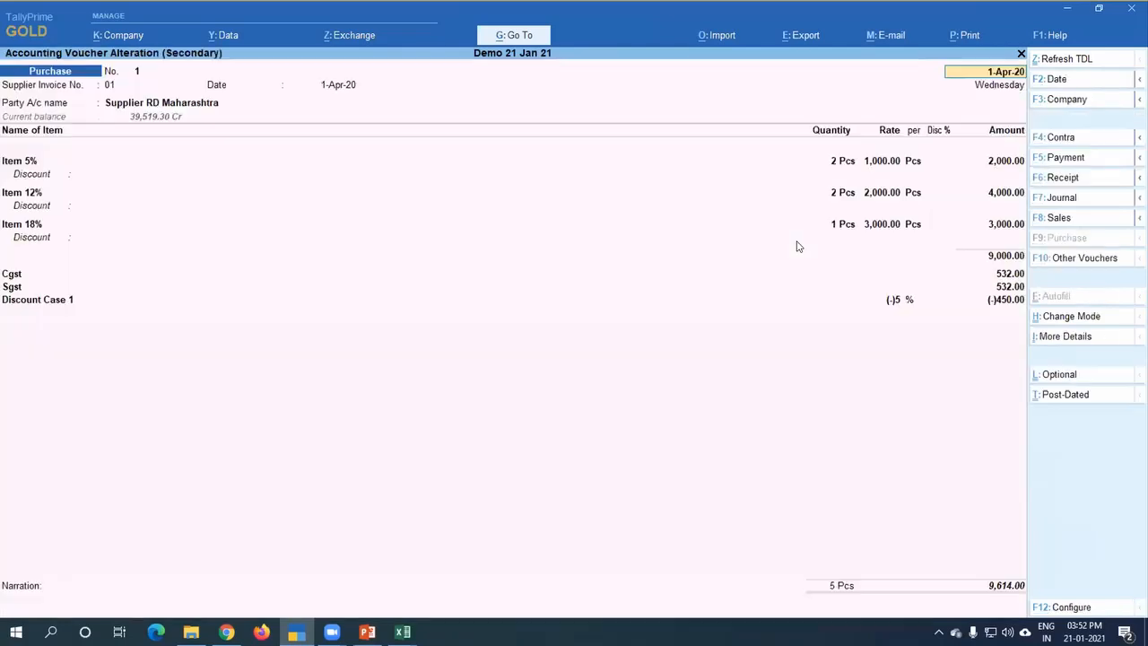
key(Page_Down)
key(Page_Down)
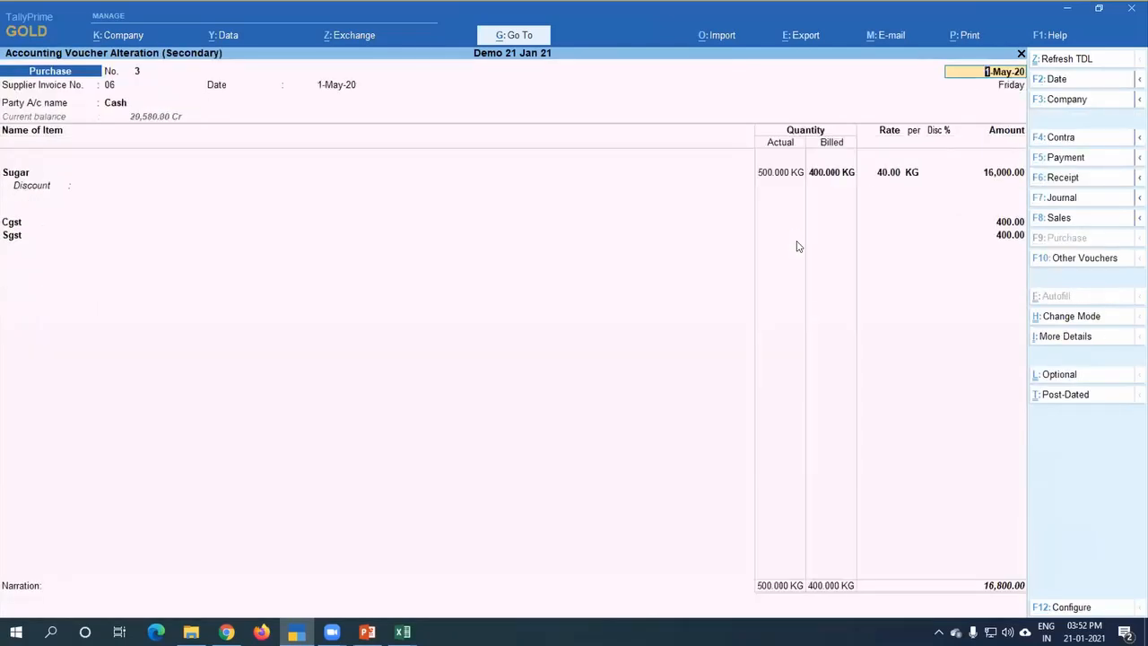
Step: Examine the actual and billed quantities on the Sugar line, and return to the Gateway of Tally without saving
click(782, 173)
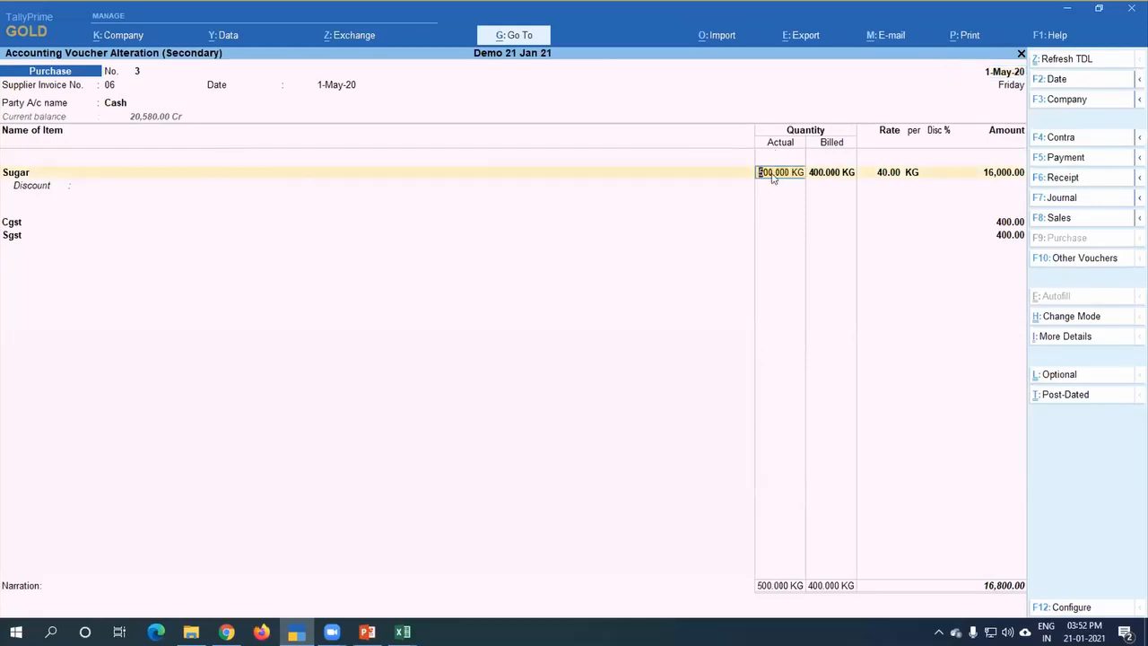
click(831, 174)
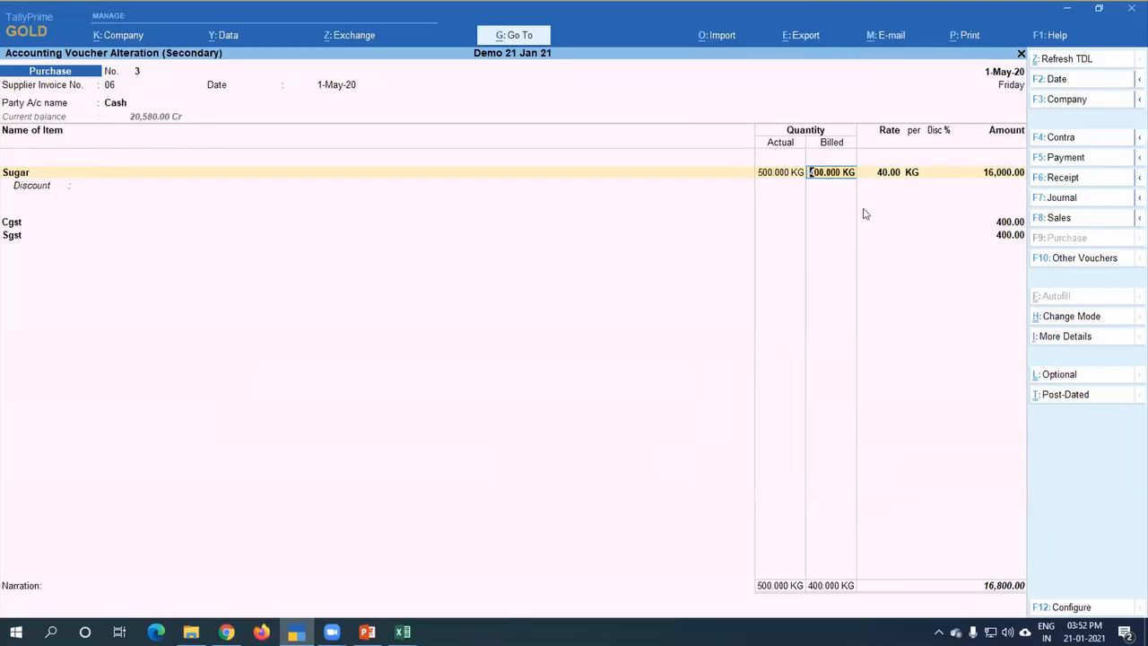
click(774, 179)
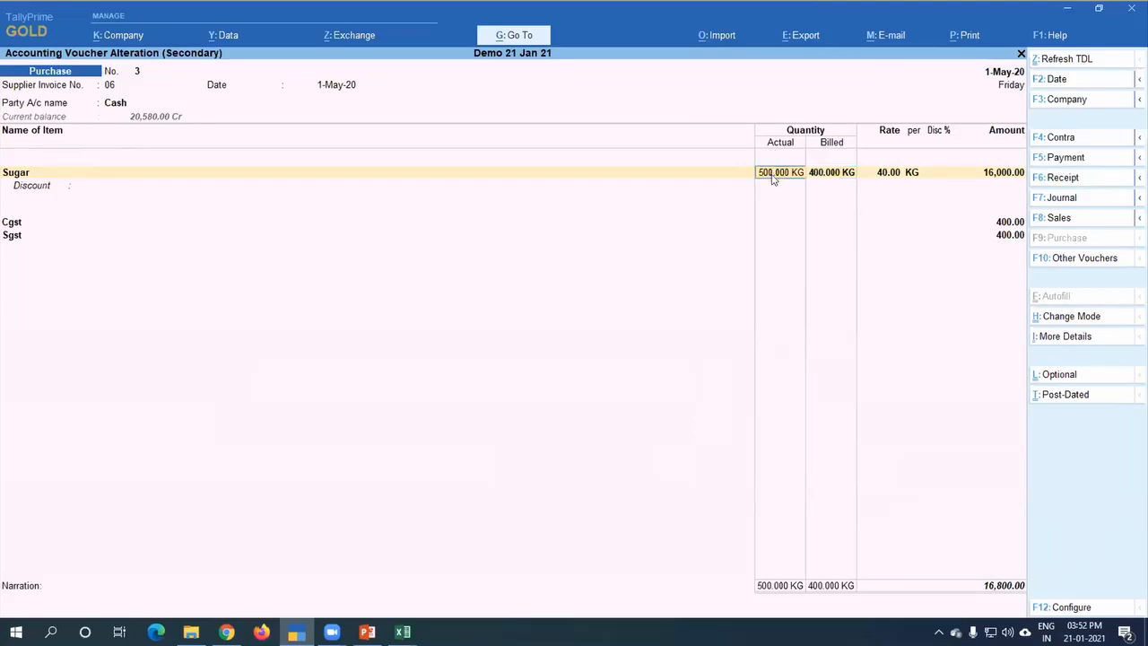
click(818, 172)
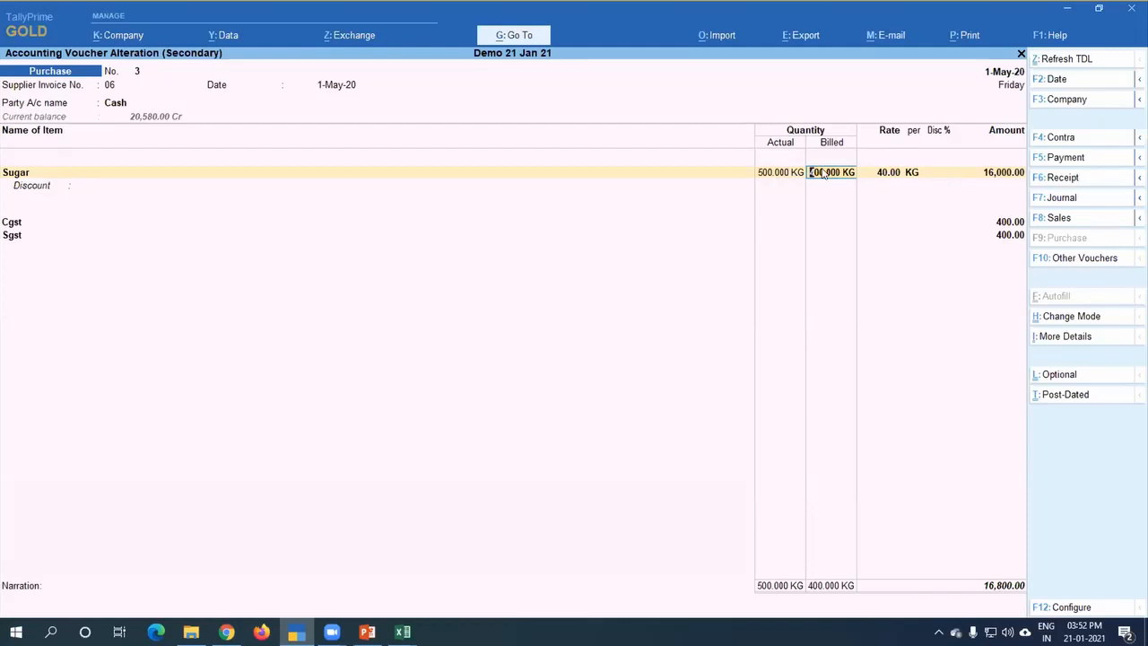
key(Escape)
key(Escape)
key(y)
key(Escape)
key(Escape)
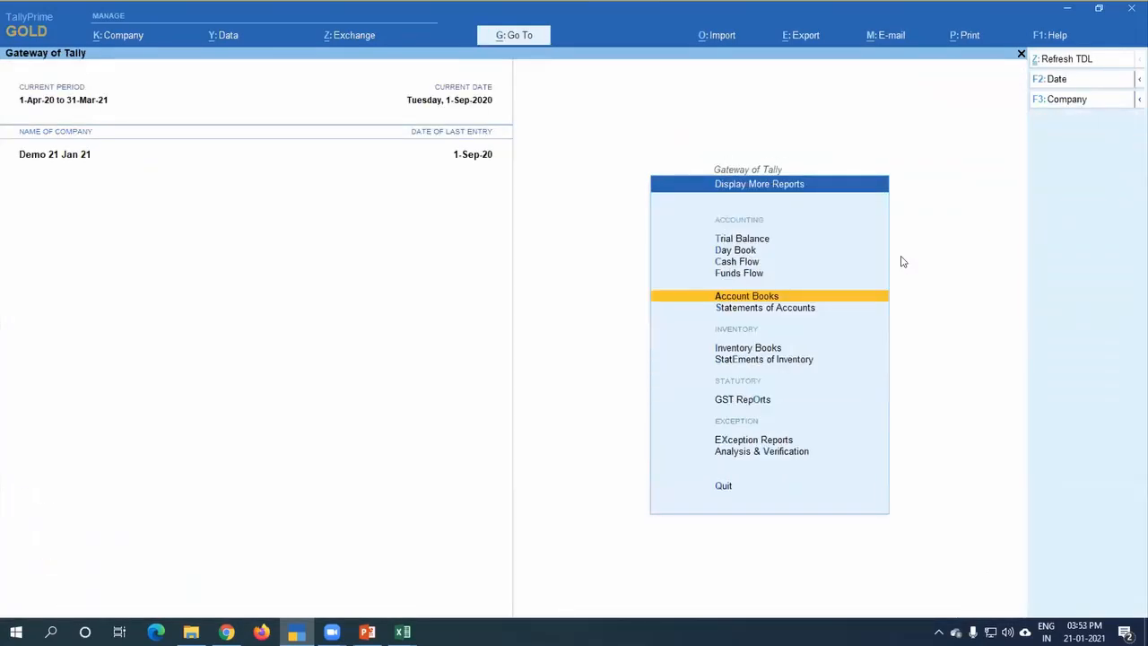
key(Escape)
Step: View the Profit & Loss A/c in detailed form, examining discount, sales and closing stock lines, and close the report
key(Up)
key(Up)
key(Up)
key(Up)
key(Up)
key(Up)
key(Up)
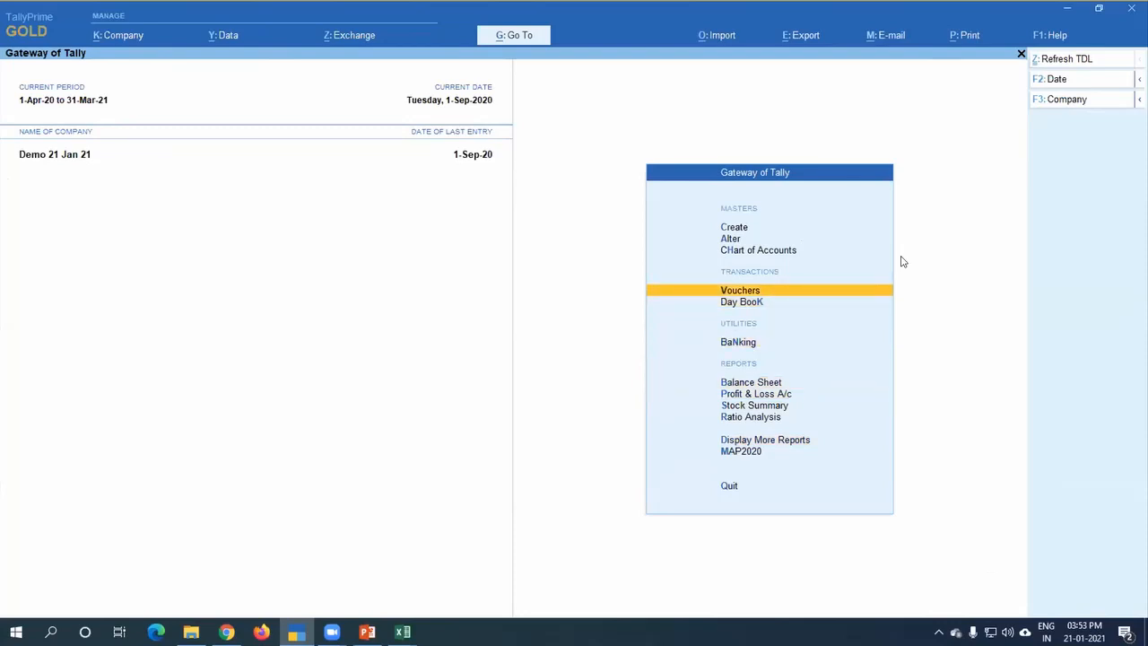
key(p)
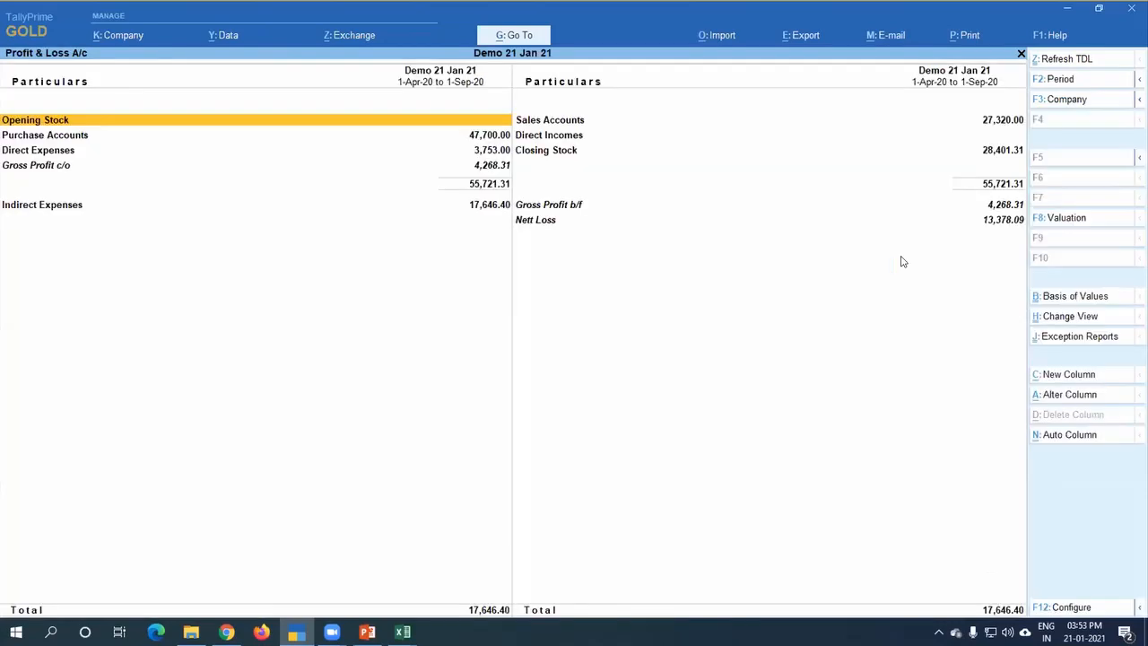
key(alt+F5)
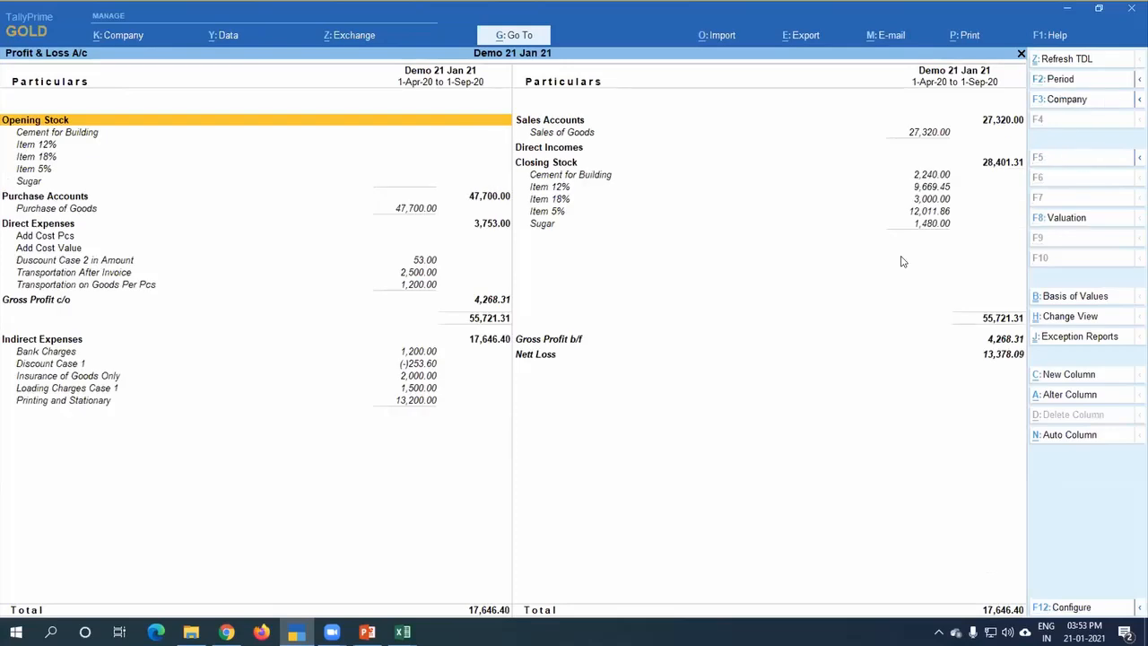
click(45, 260)
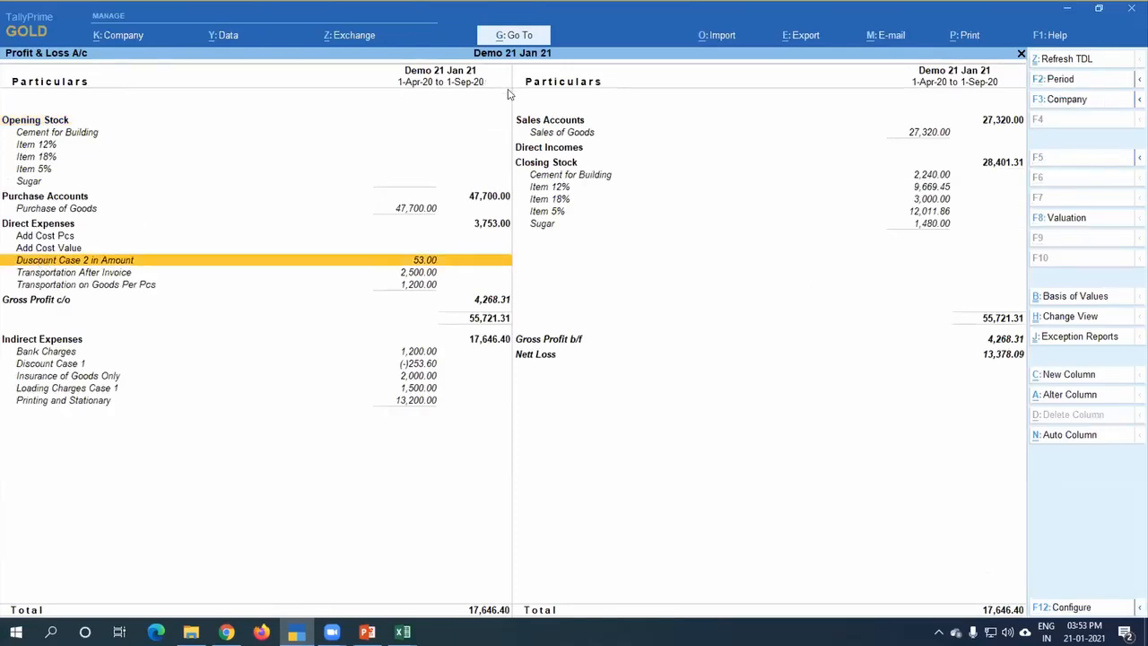
click(546, 133)
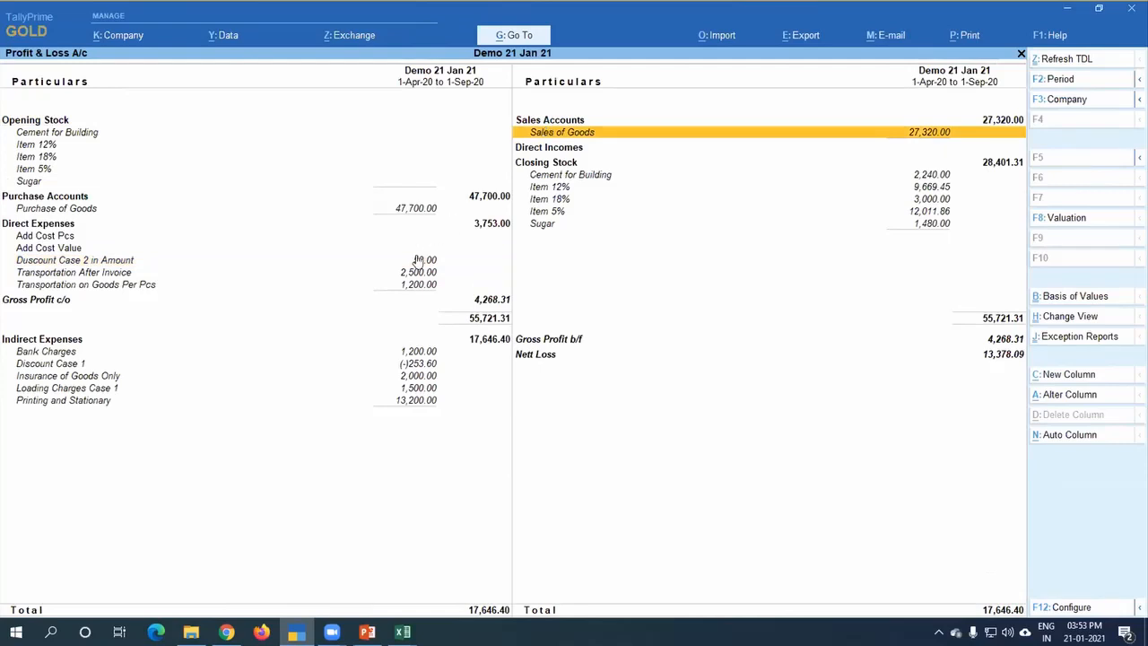
click(543, 188)
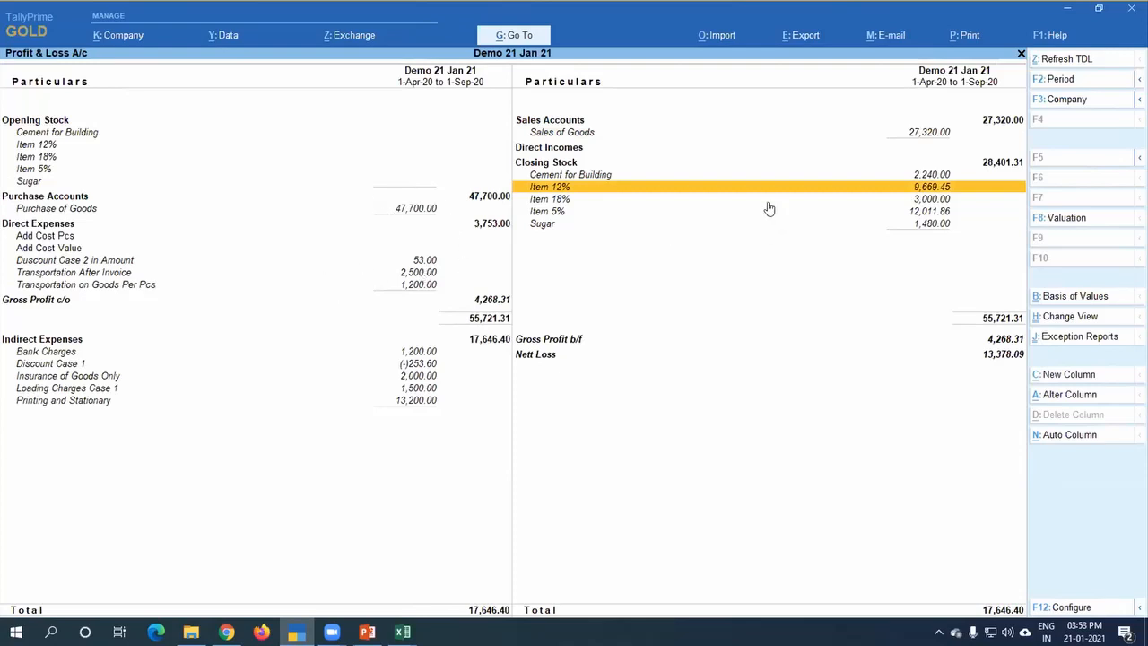
key(Escape)
Step: Open voucher creation from the Gateway of Tally
key(Up)
key(Up)
key(Up)
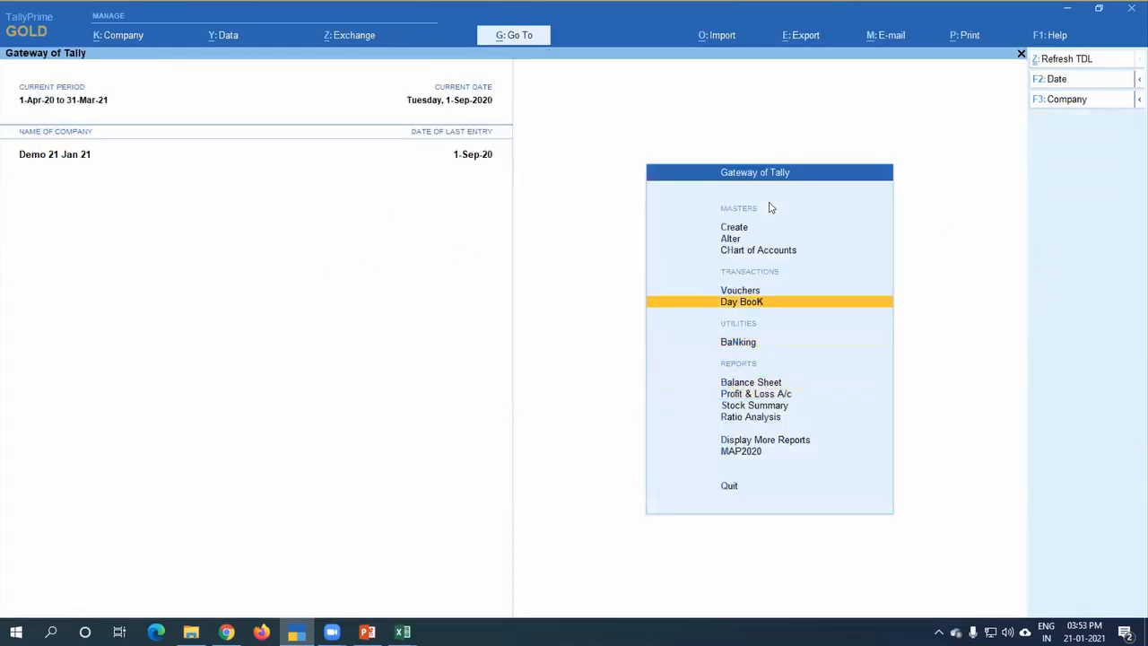
key(Up)
key(Return)
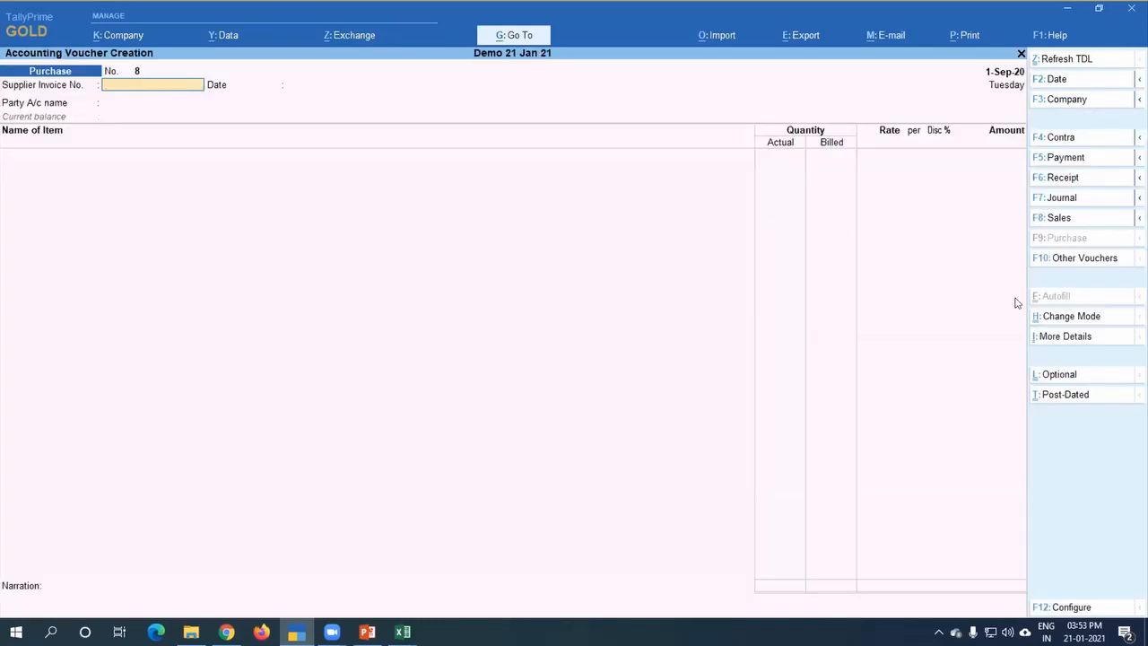
key(F11)
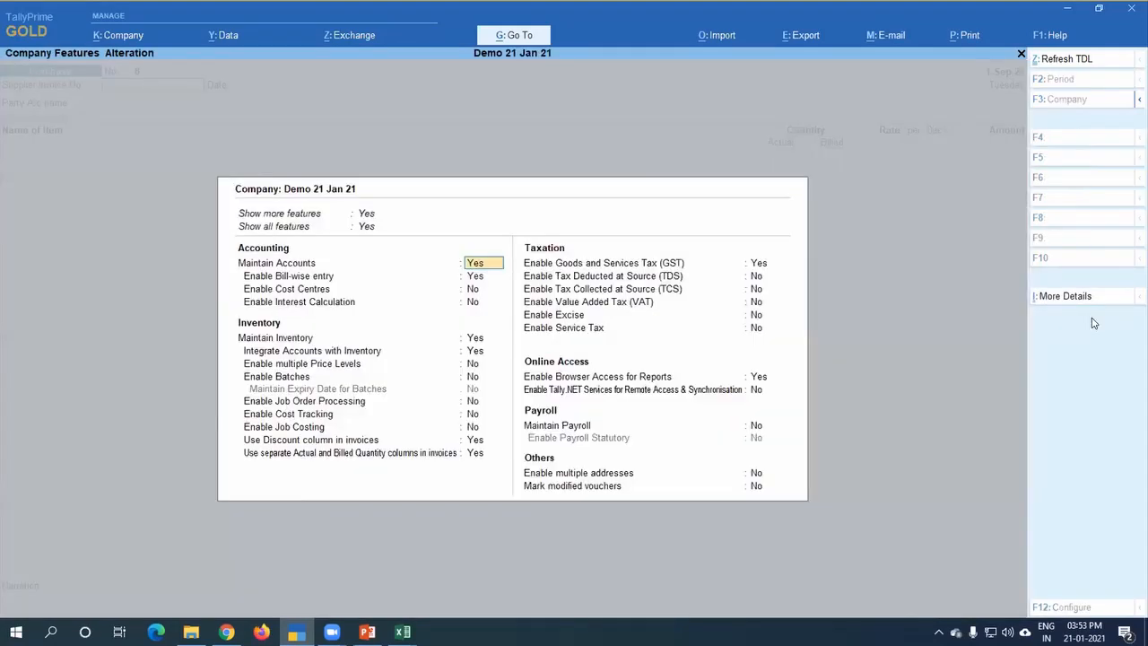
key(BackSpace)
key(Escape)
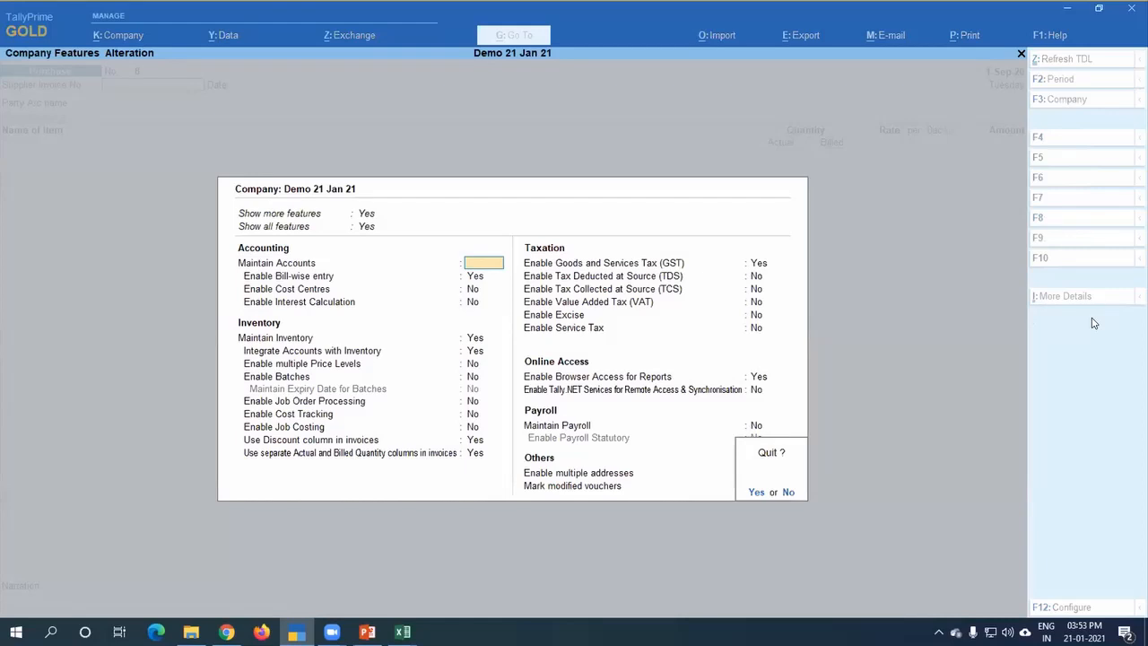
key(y)
Step: Change the voucher type to the Physical Stock inventory voucher
key(F10)
key(Down)
key(Down)
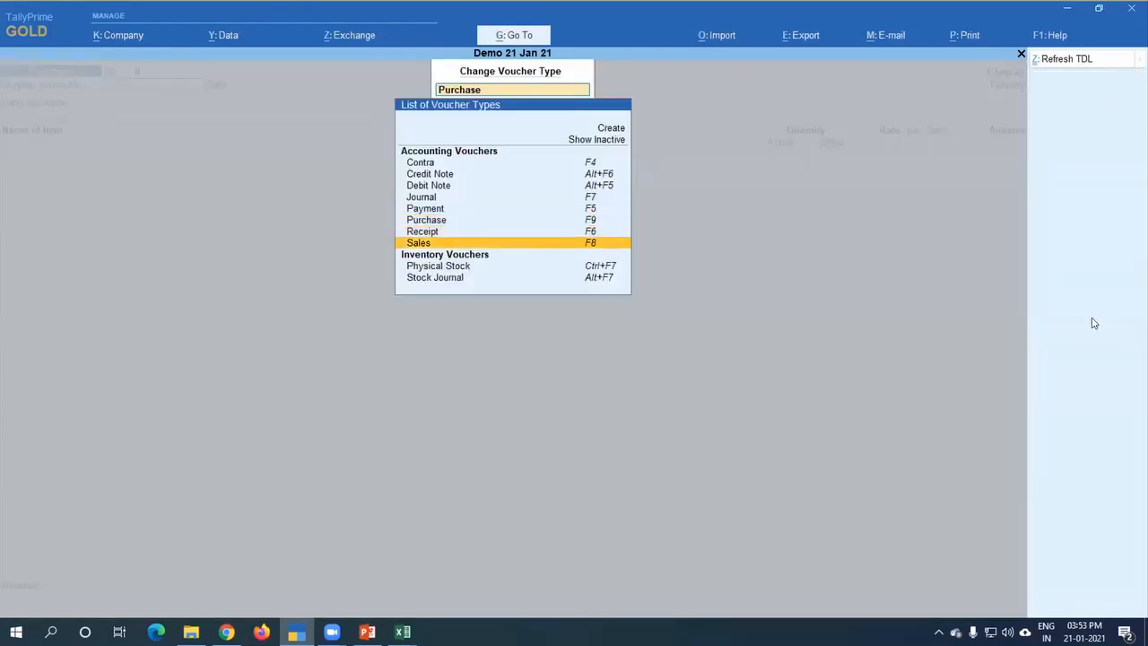
key(Down)
key(Return)
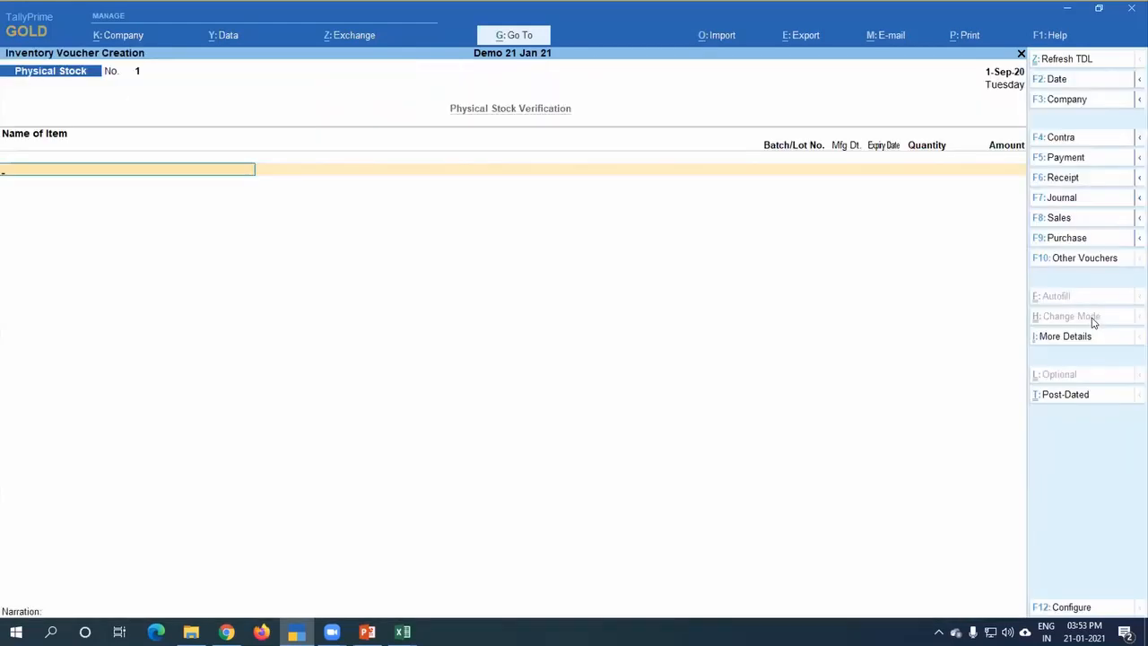
Step: Record a physical stock quantity of 10 KG for Sugar, save the voucher and leave voucher creation
text(Sug)
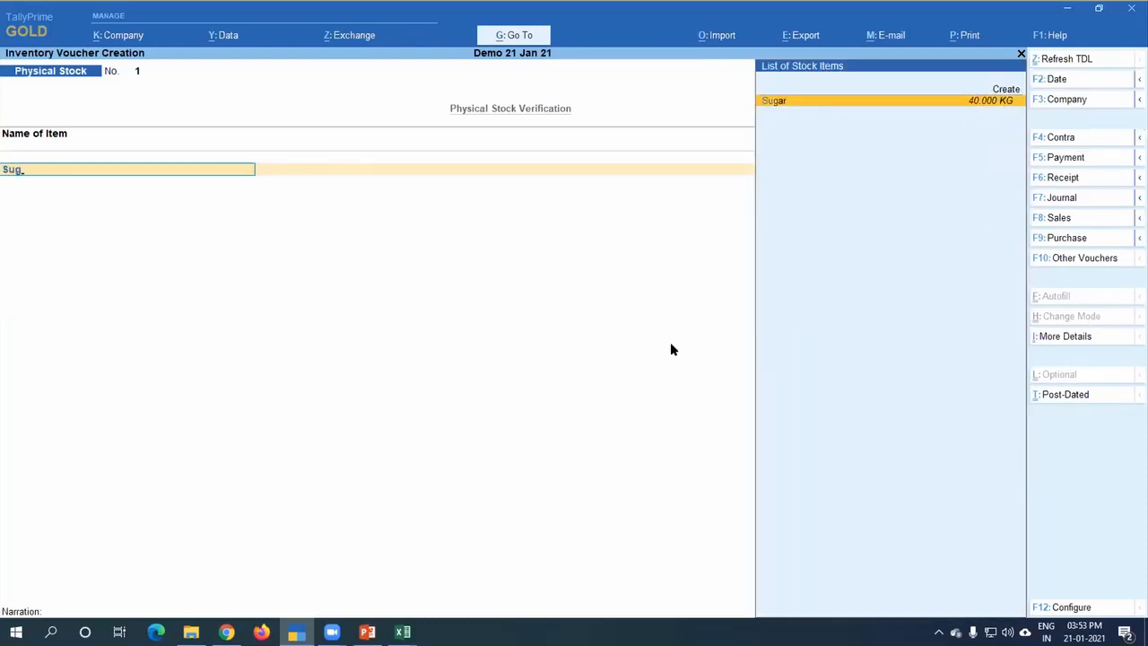
key(Return)
key(Return)
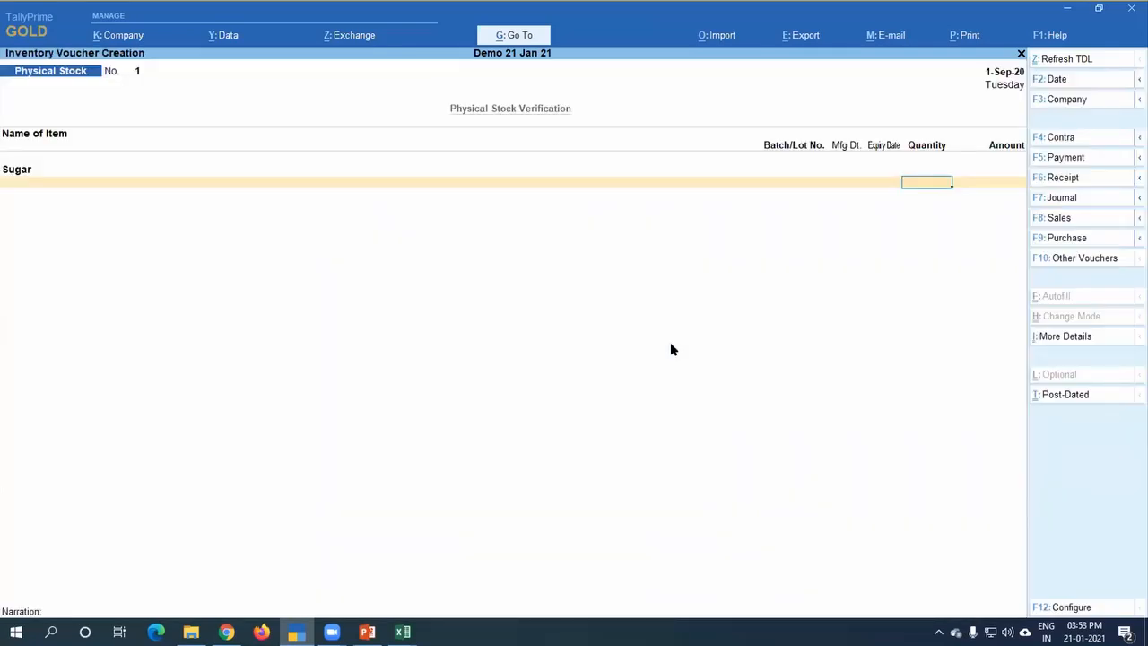
key(Return)
key(BackSpace)
key(Return)
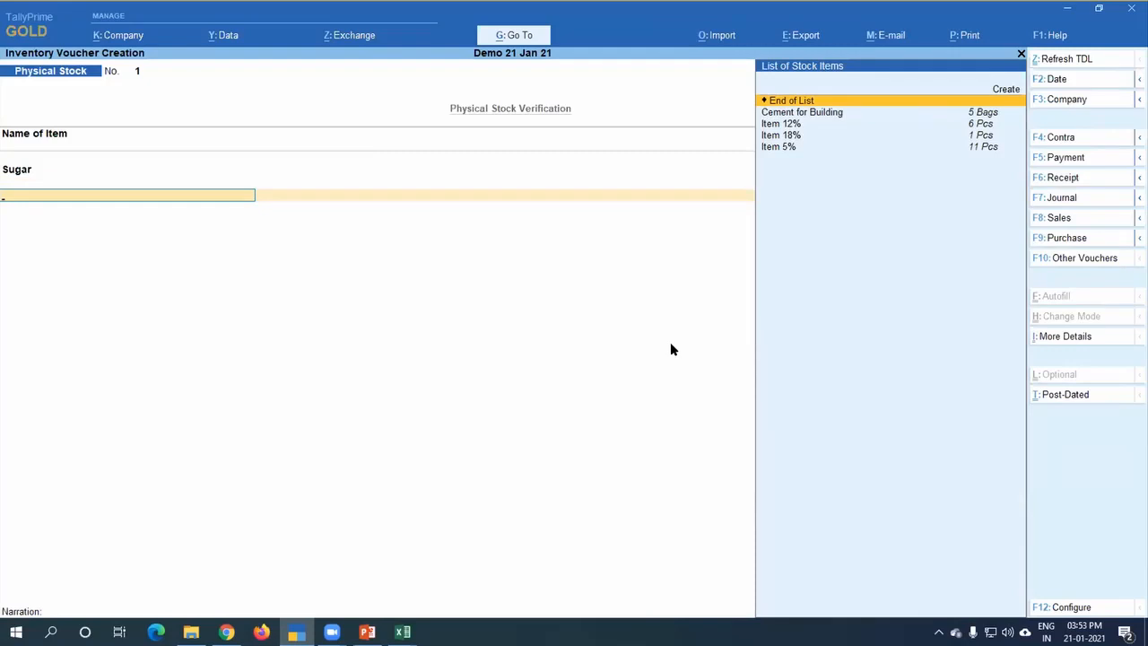
key(BackSpace)
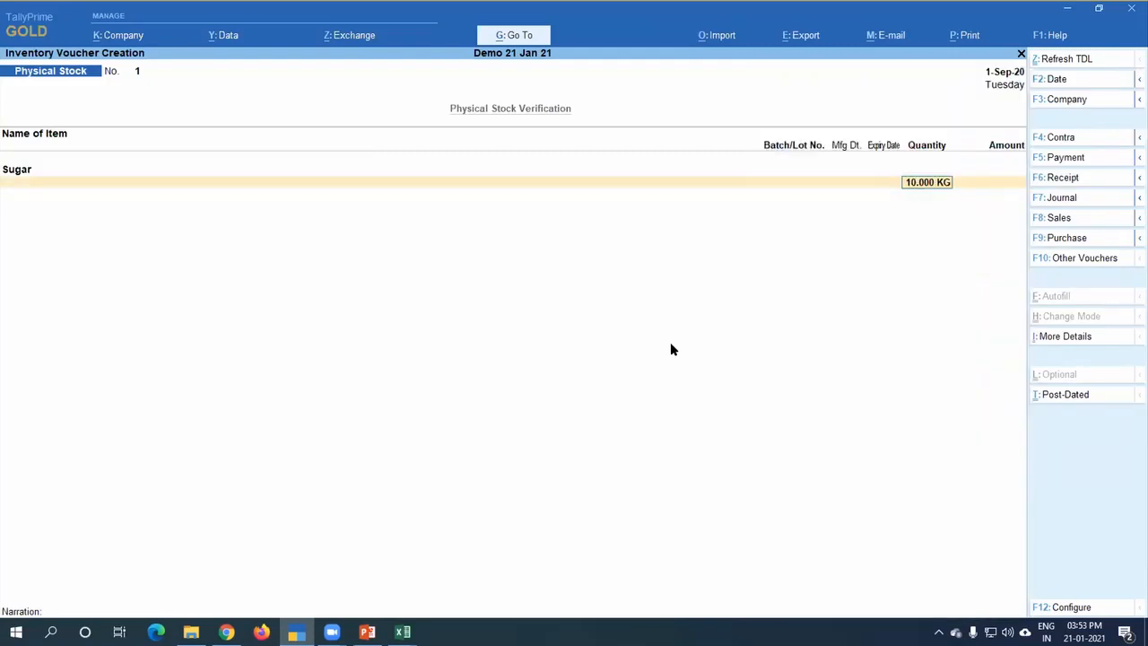
key(ctrl+a)
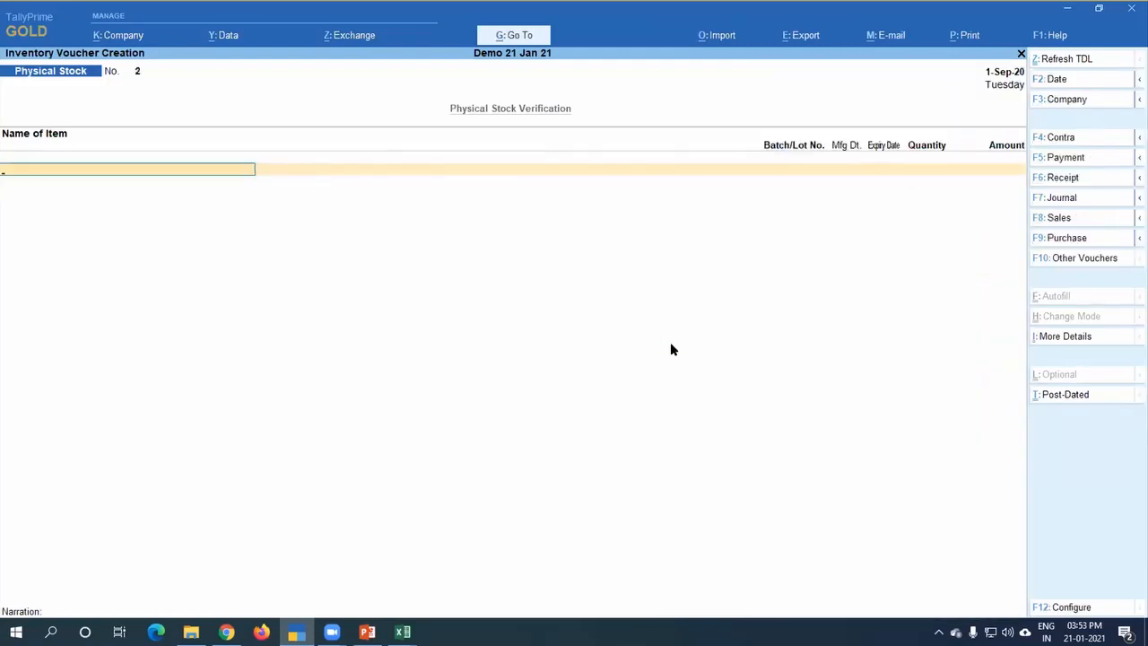
key(Escape)
key(d)
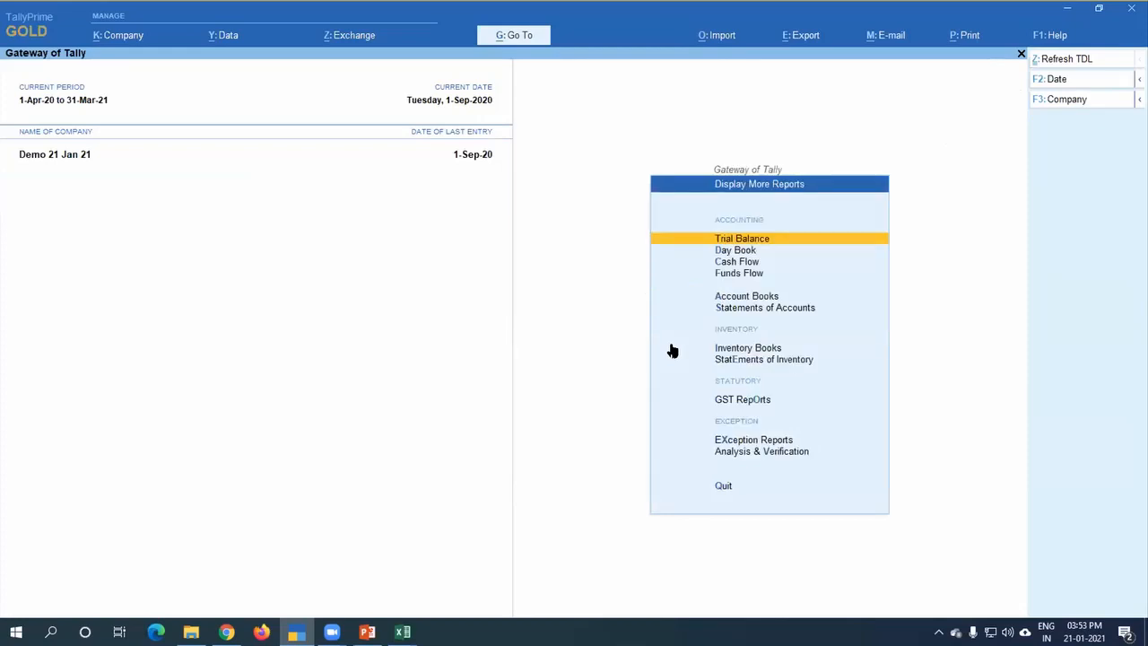
key(s)
key(Escape)
key(Escape)
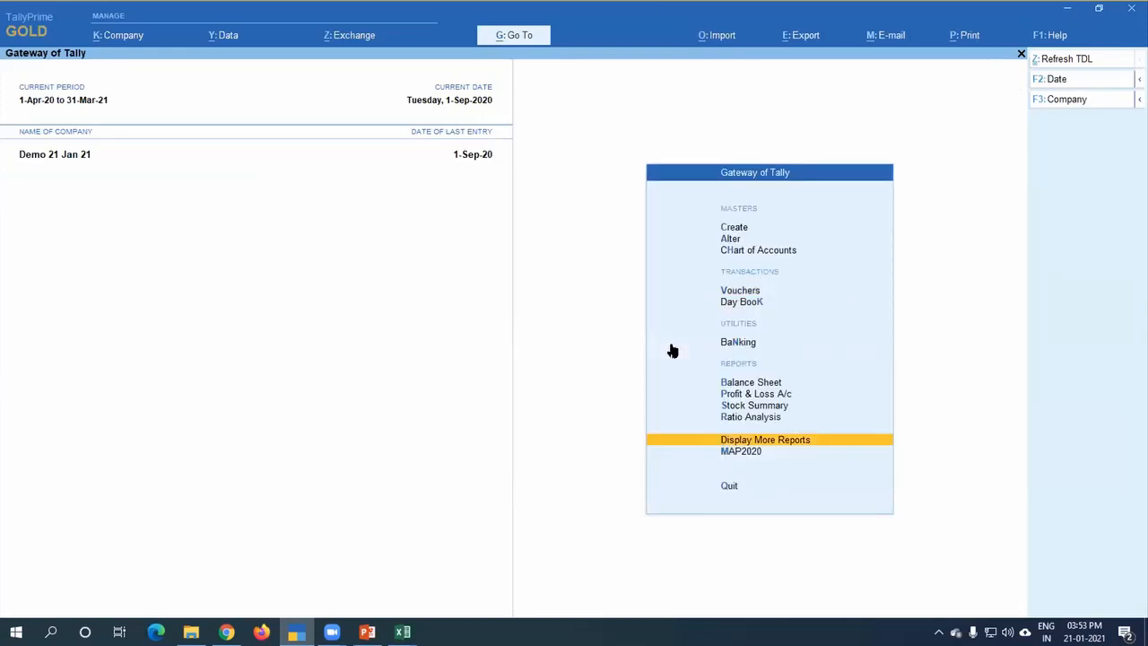
Step: Open the Stock Summary and drill down into Sugar's monthly summary to examine its inward, outward and closing stock
key(s)
key(Down)
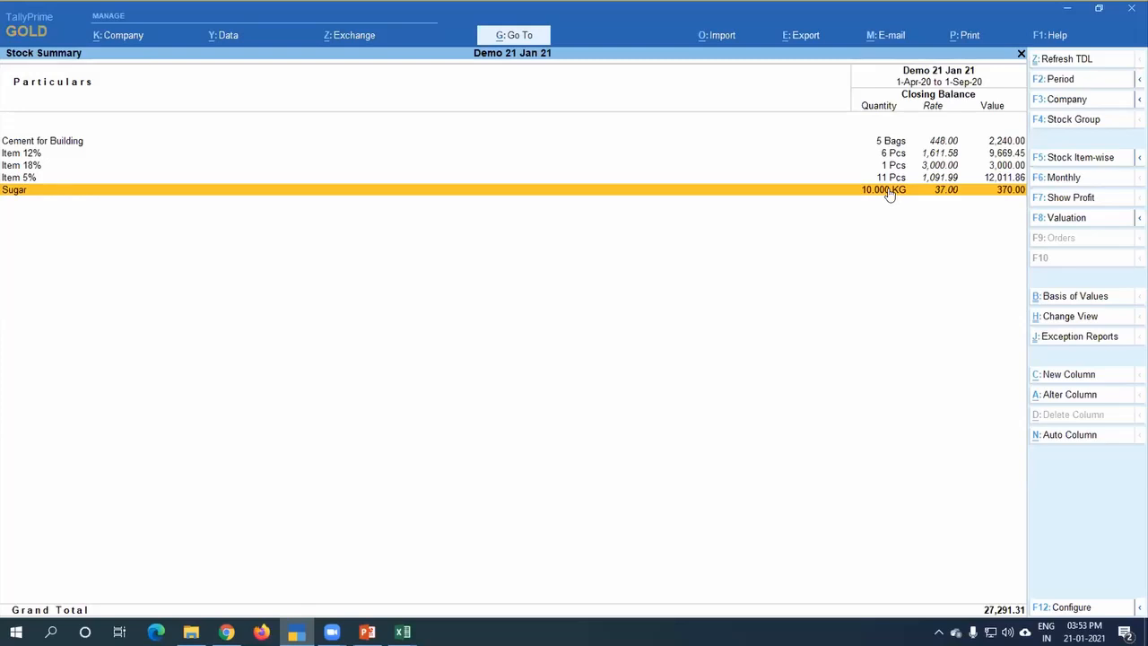
key(Return)
key(Up)
key(Up)
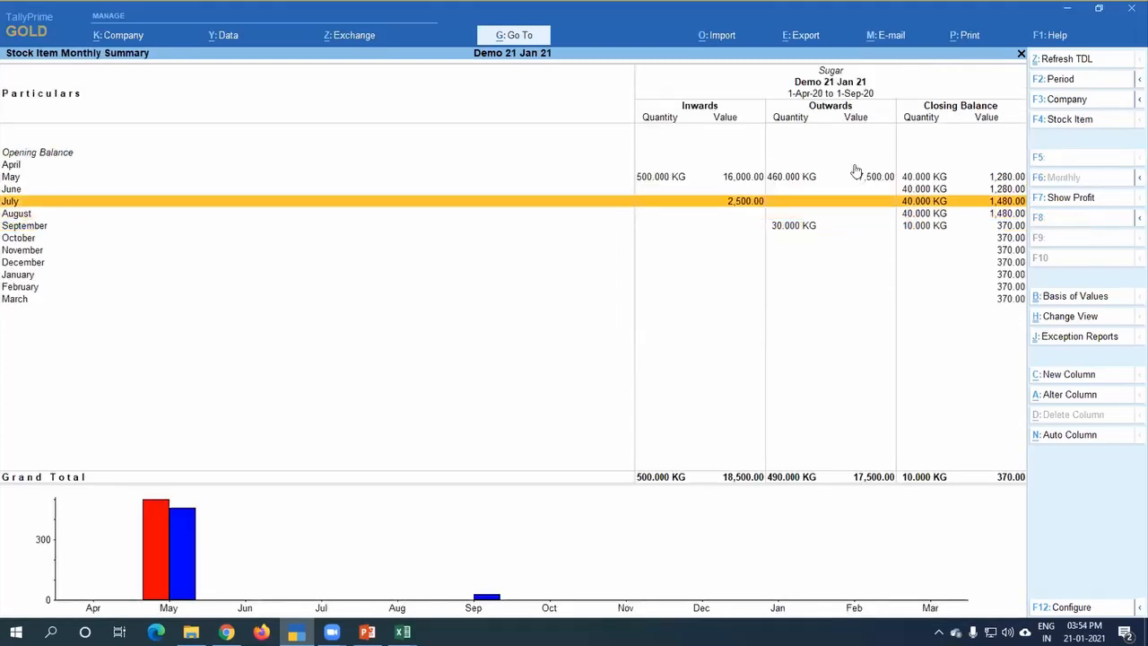
key(Down)
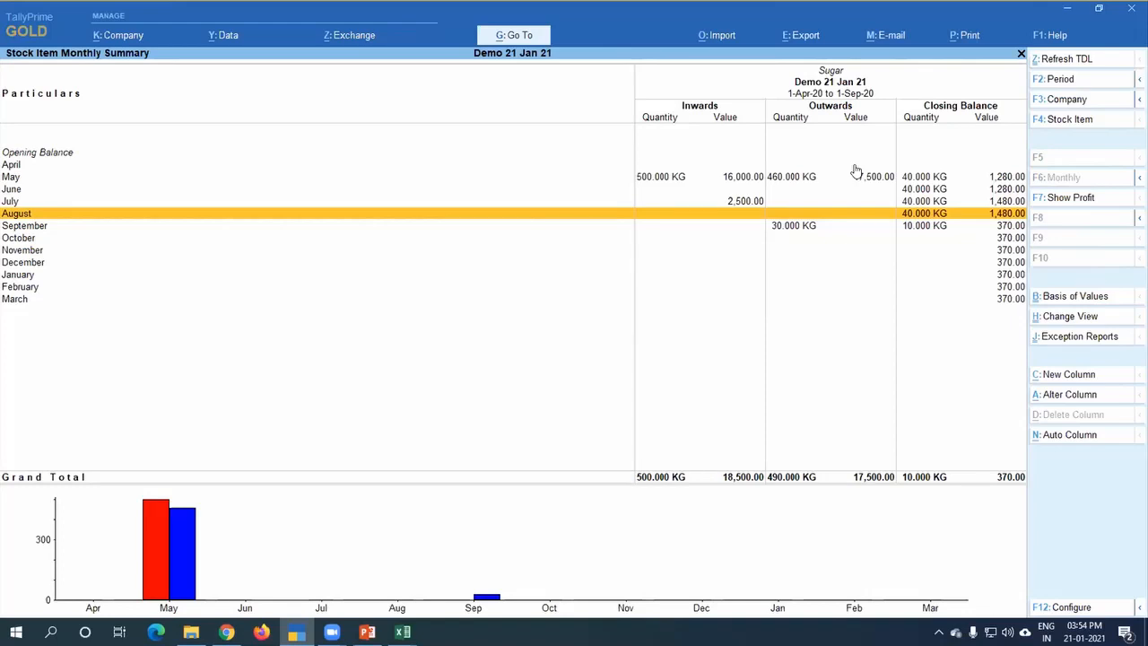
Step: Check Sugar's September movement against the PowerPoint slide on damaged and buyback goods, and return to the Gateway of Tally
key(Down)
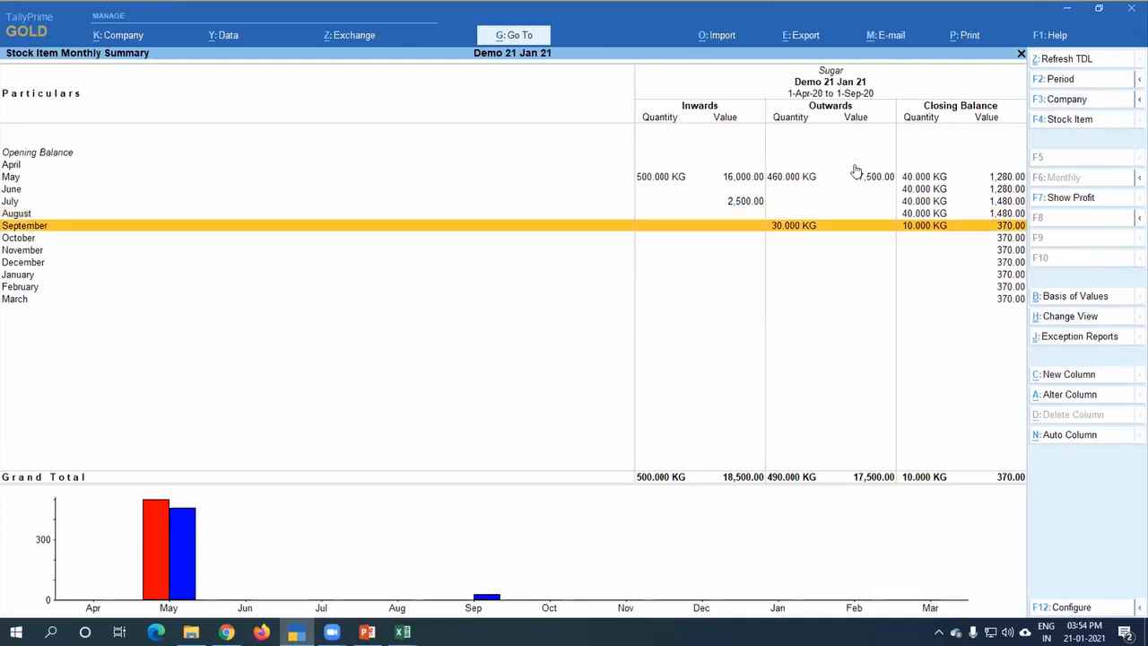
key(alt+Tab)
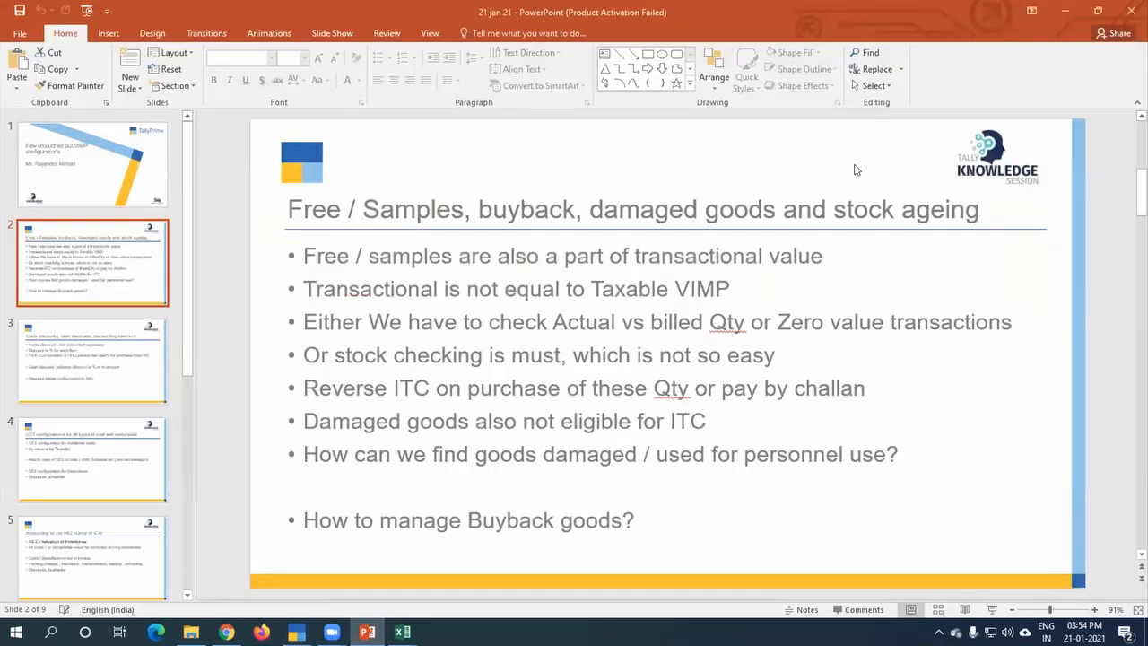
key(alt+Tab)
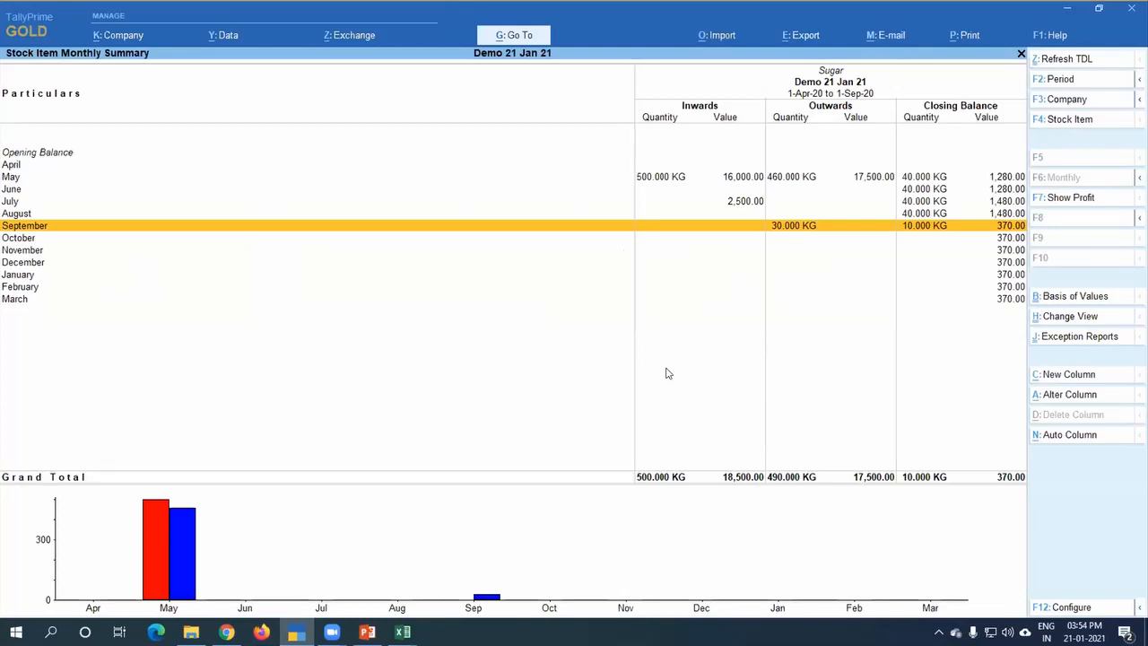
key(Escape)
key(Escape)
key(Escape)
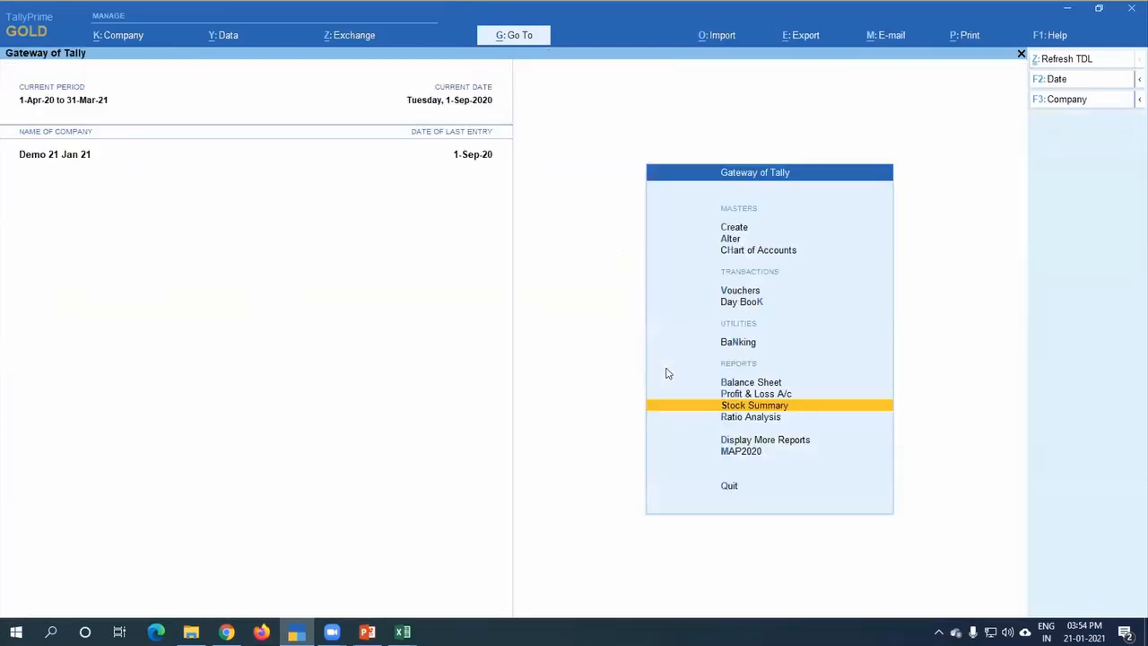
key(n)
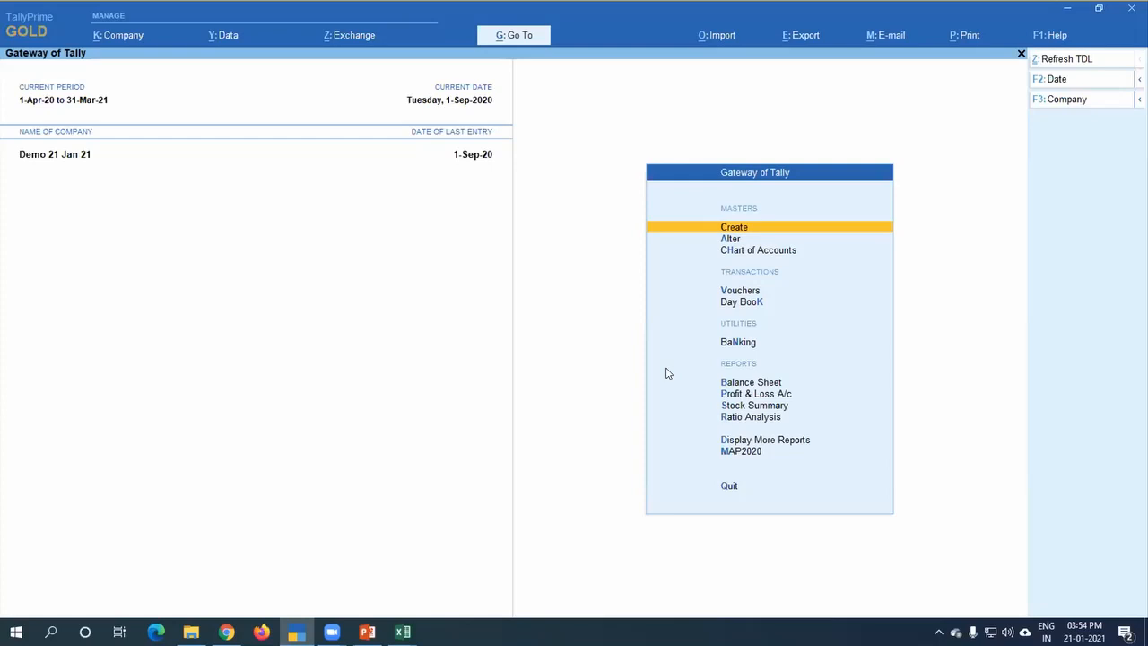
key(Return)
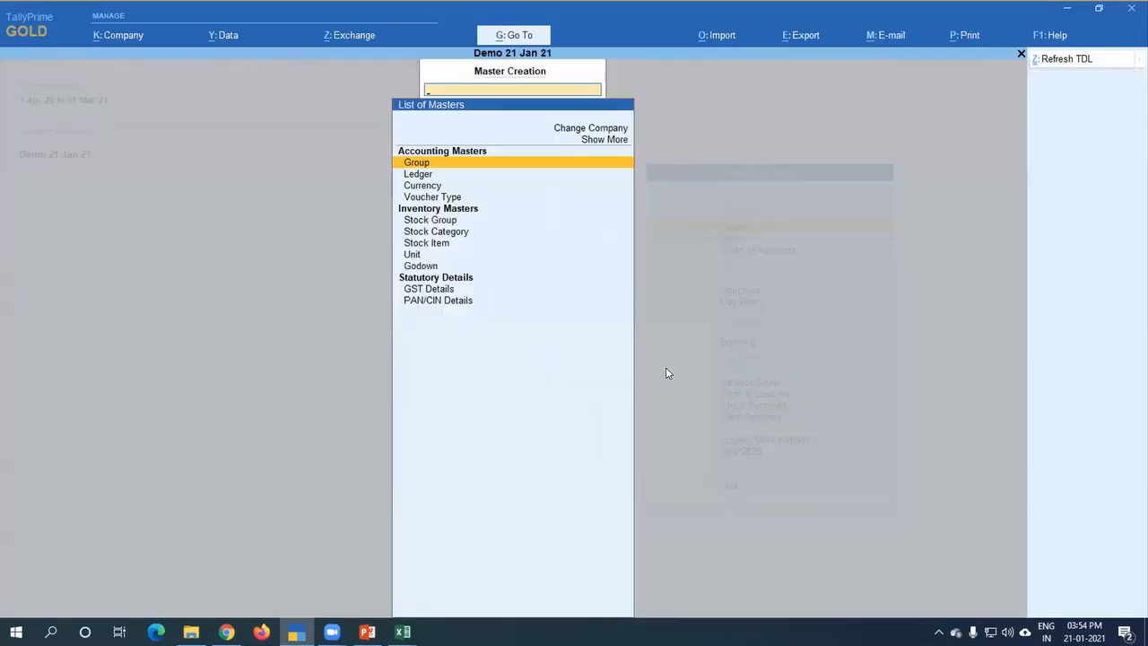
key(Down)
key(Down)
key(Down)
key(Down)
key(Down)
key(Down)
key(Down)
key(Down)
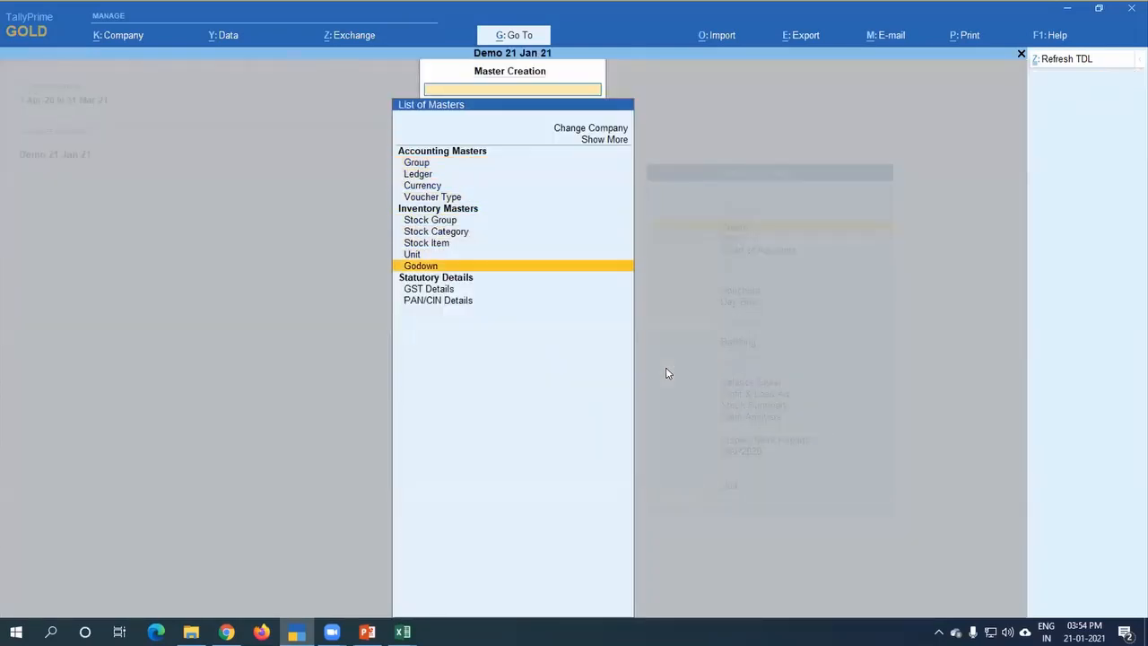
key(Escape)
key(Return)
key(Down)
key(Down)
key(Down)
key(Down)
key(Down)
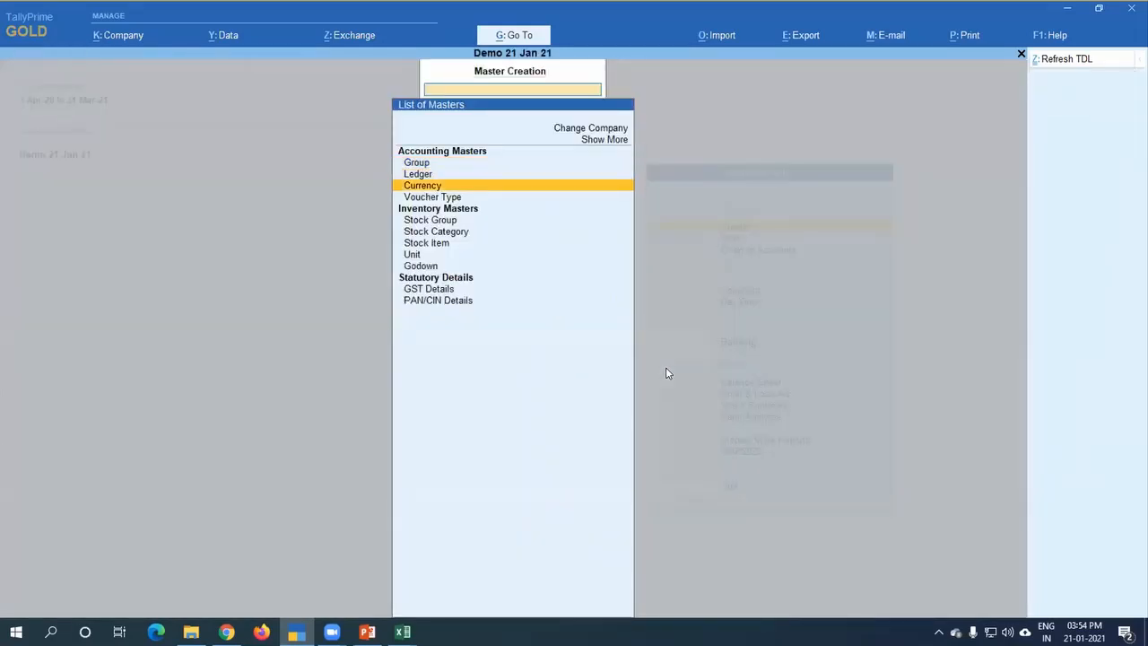
key(Down)
key(Down)
key(Down)
key(Down)
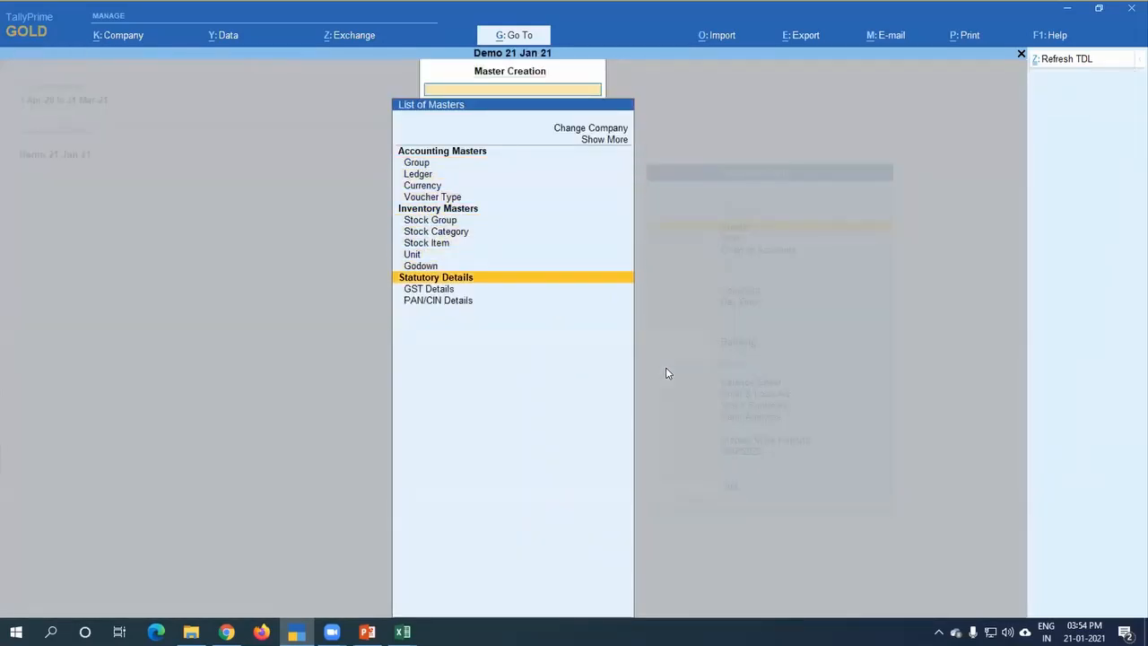
key(Escape)
Step: Start creating a voucher type master named POS, based on the Sales voucher type
key(Return)
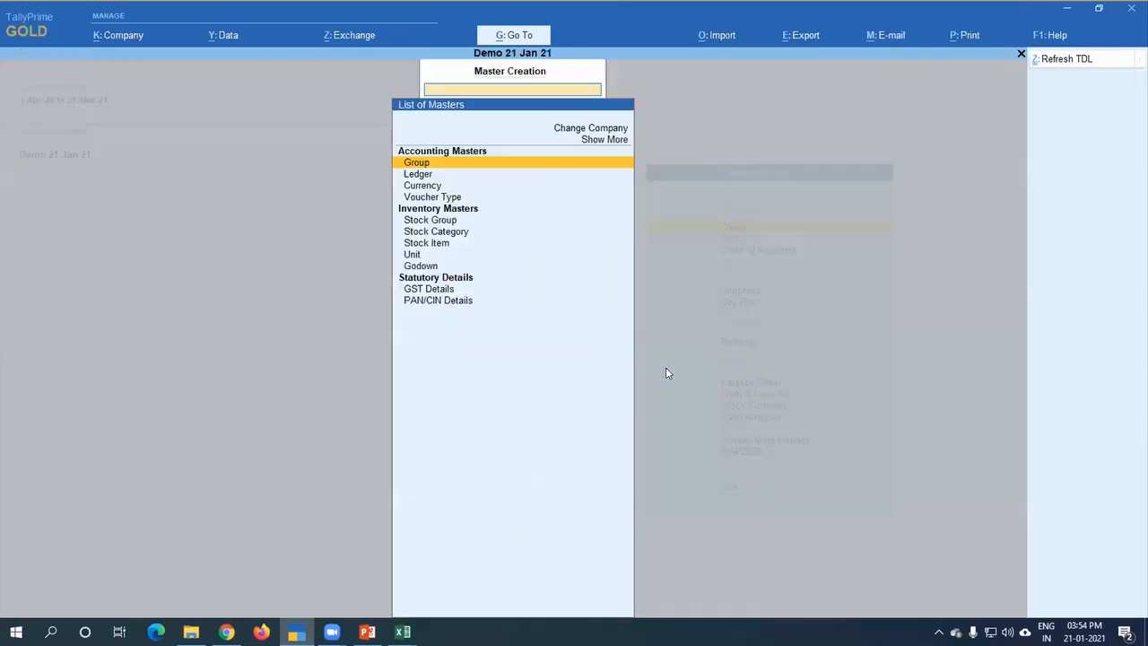
key(Down)
key(Down)
key(Down)
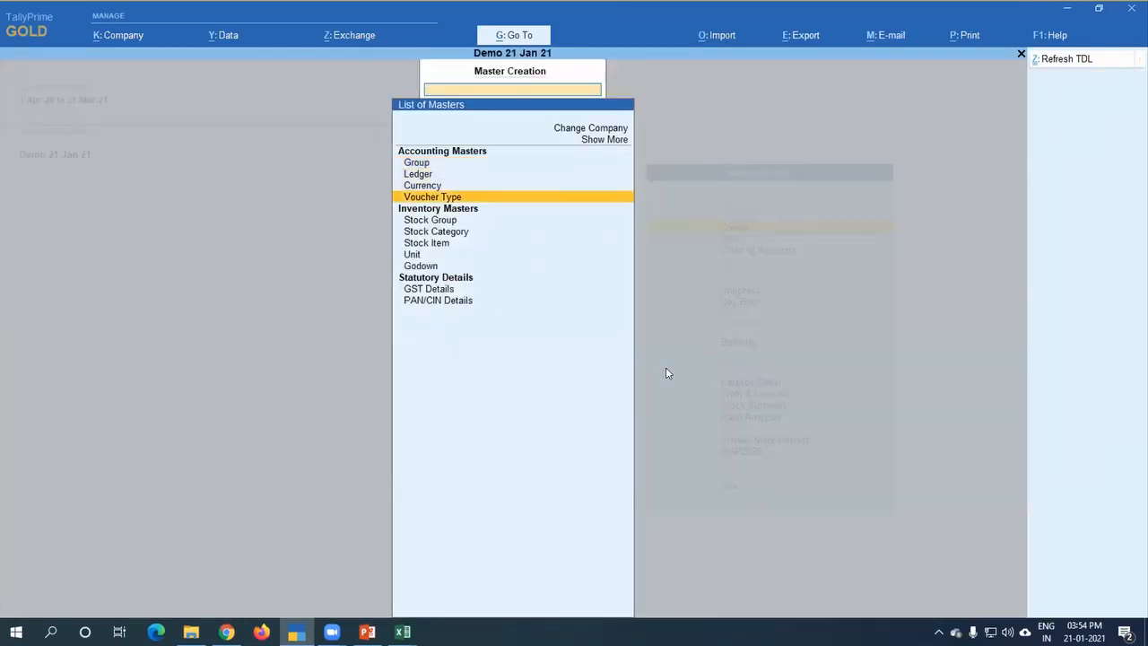
key(Return)
text(POS)
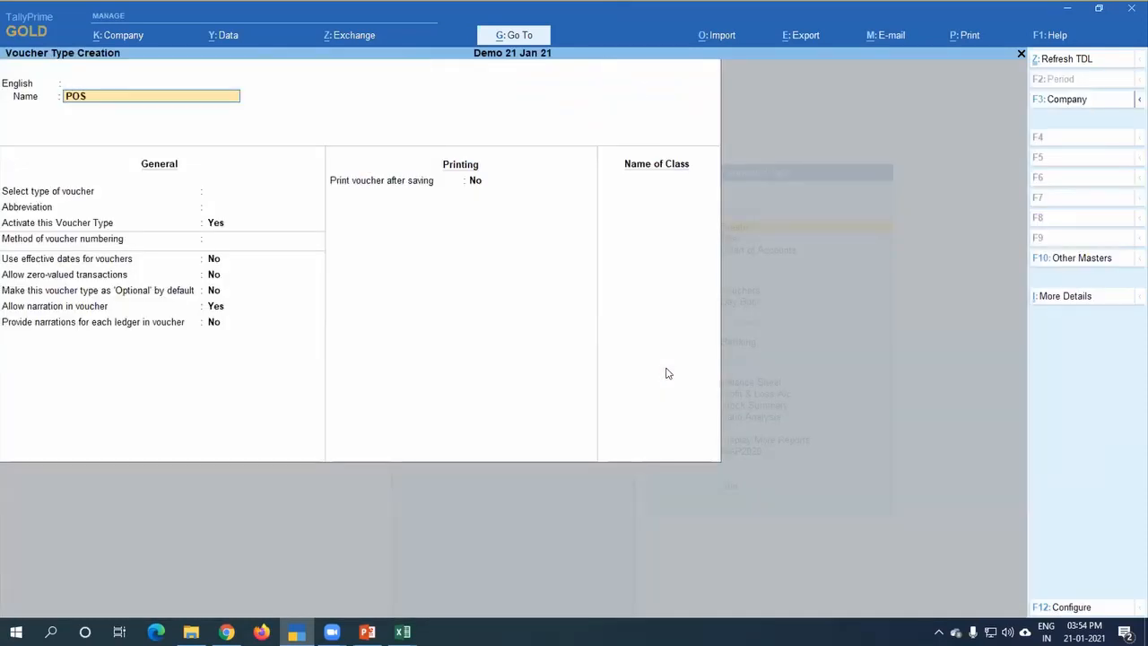
key(Return)
key(Return)
text(Sal)
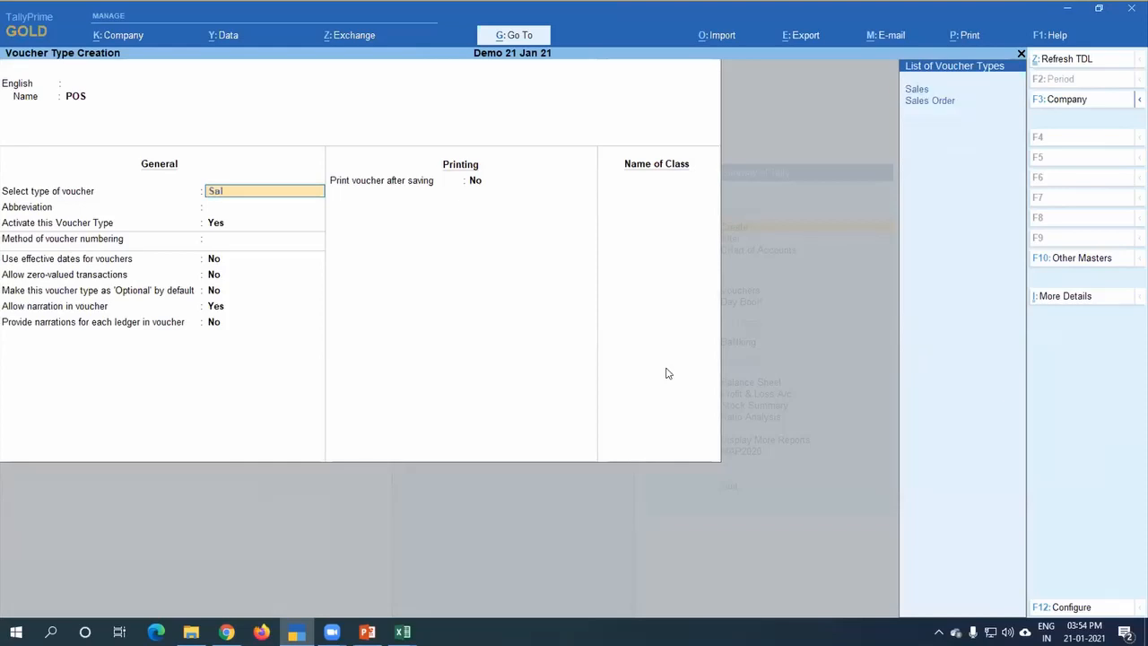
key(Return)
key(Return)
Step: Keep the default general settings of the POS voucher type and enable it for POS invoicing
key(Return)
key(Return)
key(Return)
key(Return)
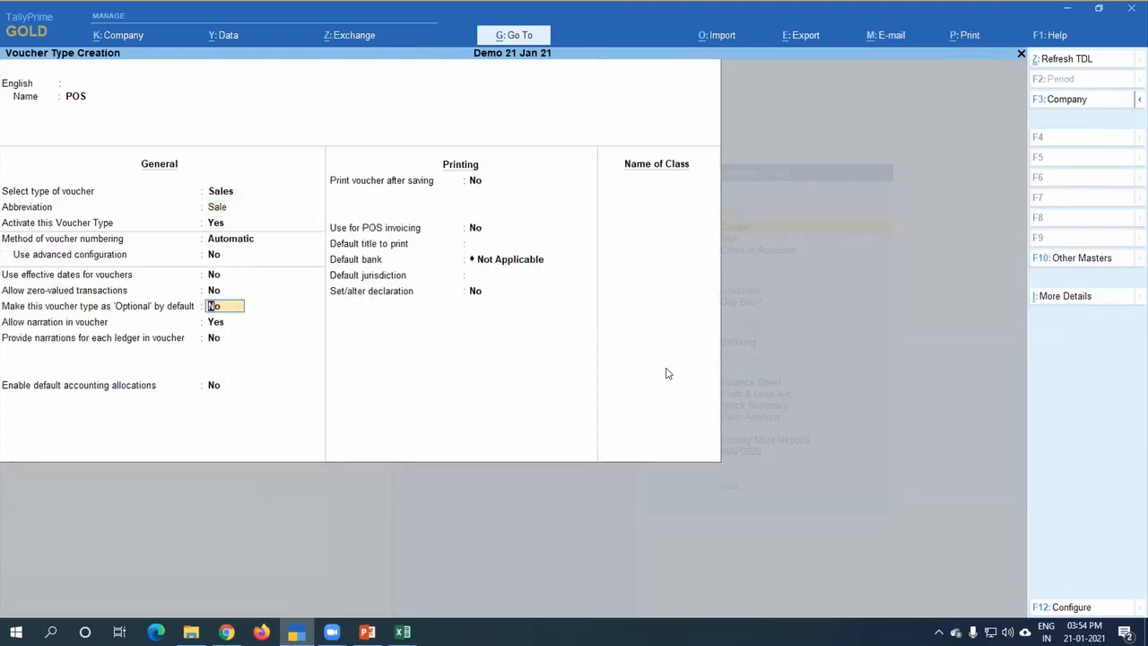
key(Return)
key(Return)
key(Return)
key(Return)
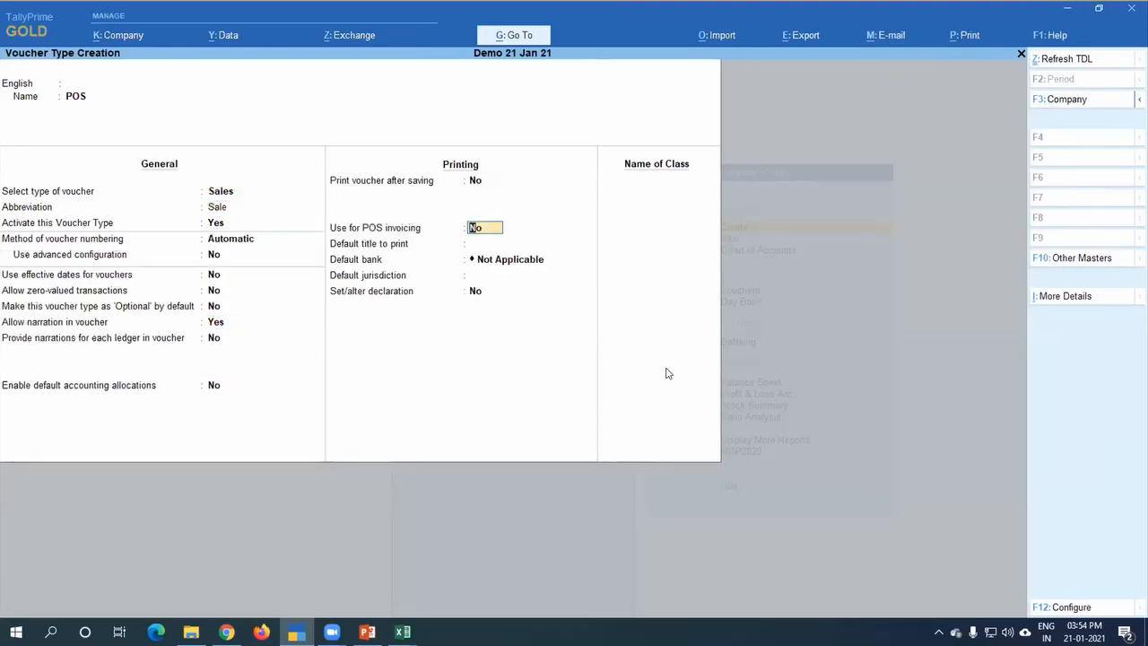
text(y)
key(Return)
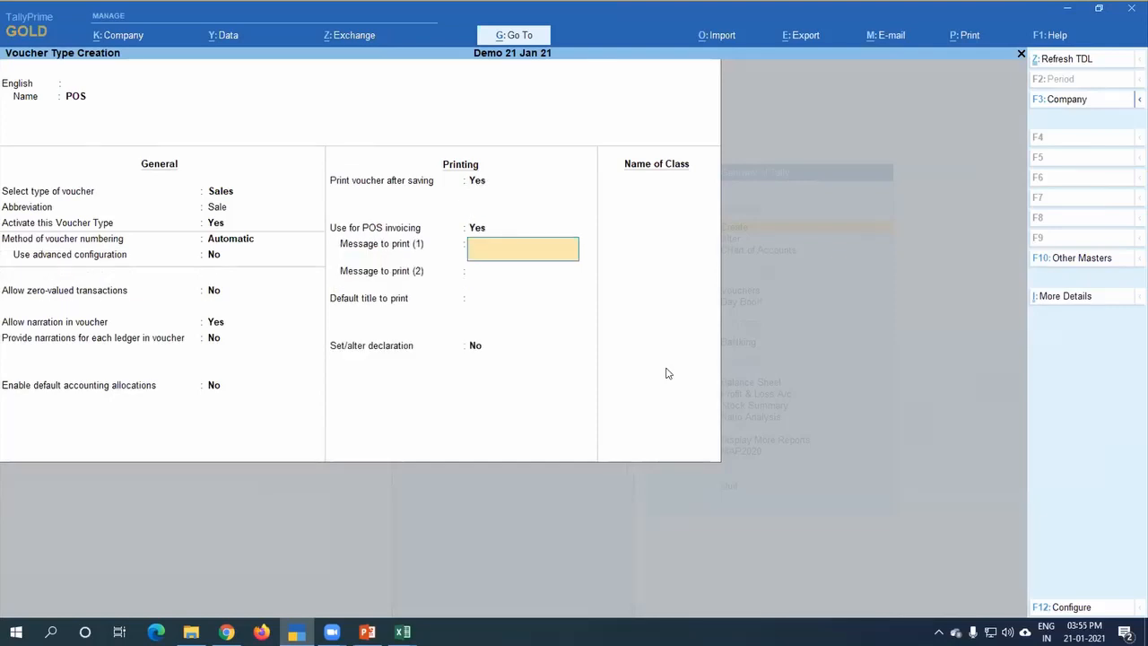
Step: Leave both print messages and the default title blank, save the POS voucher type and exit master creation
key(Return)
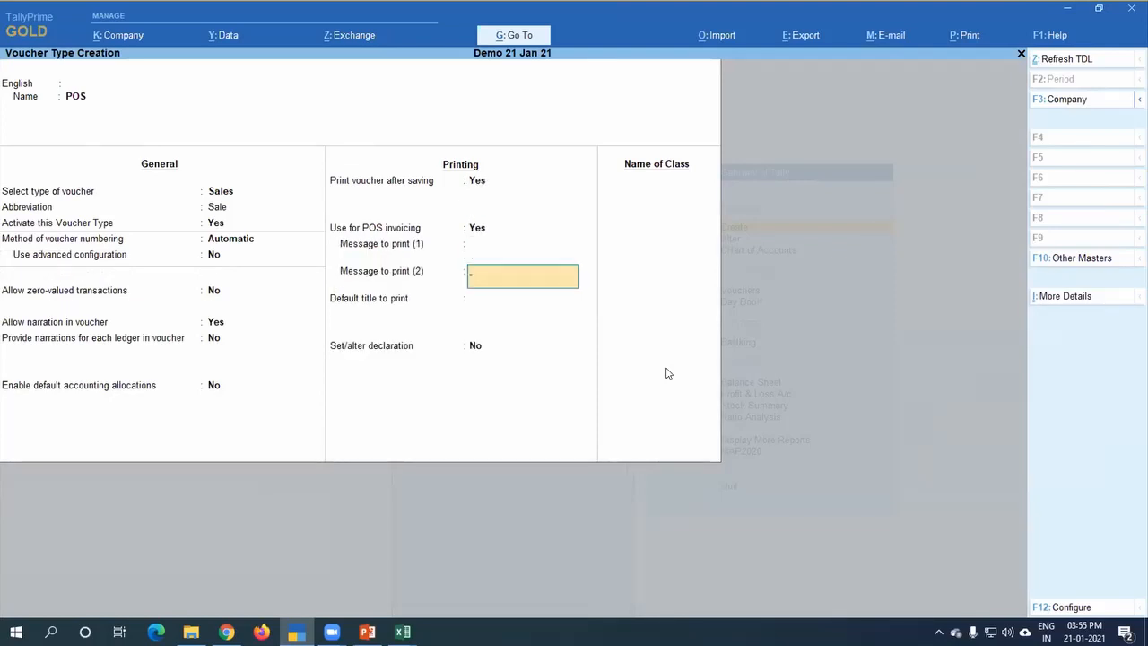
key(Return)
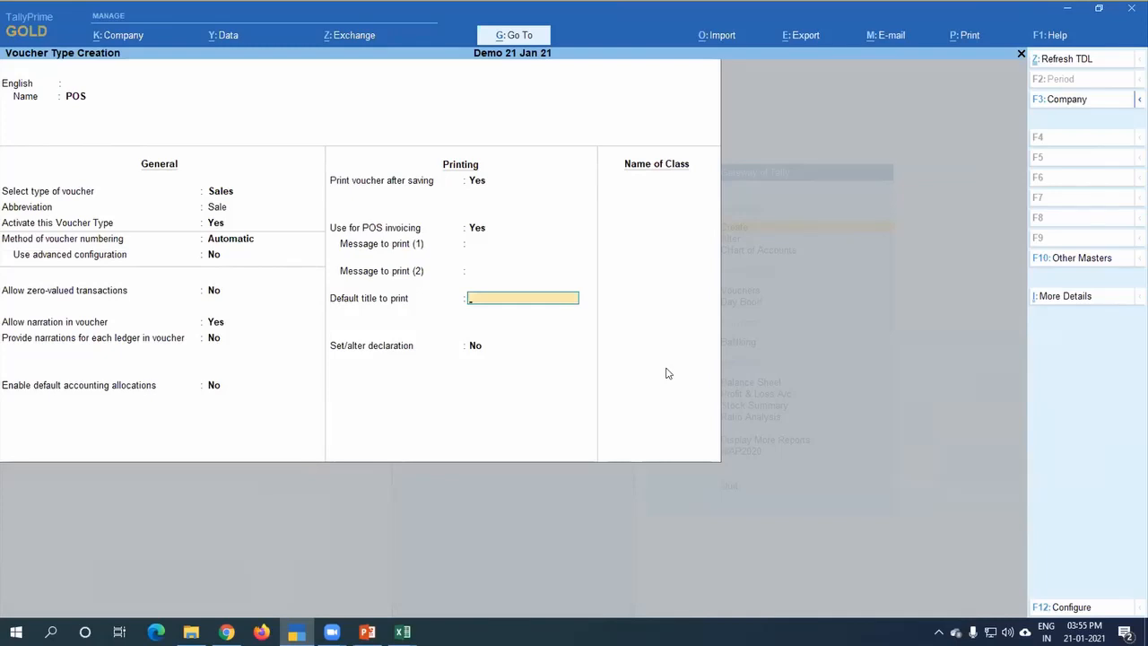
key(Return)
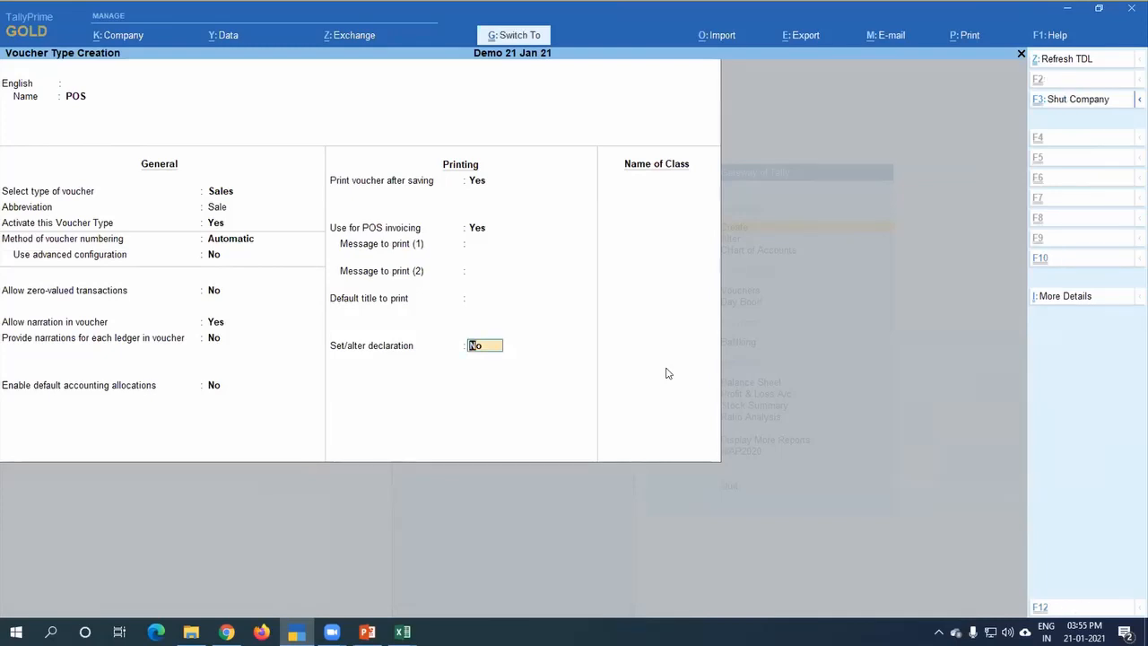
key(ctrl+a)
key(Escape)
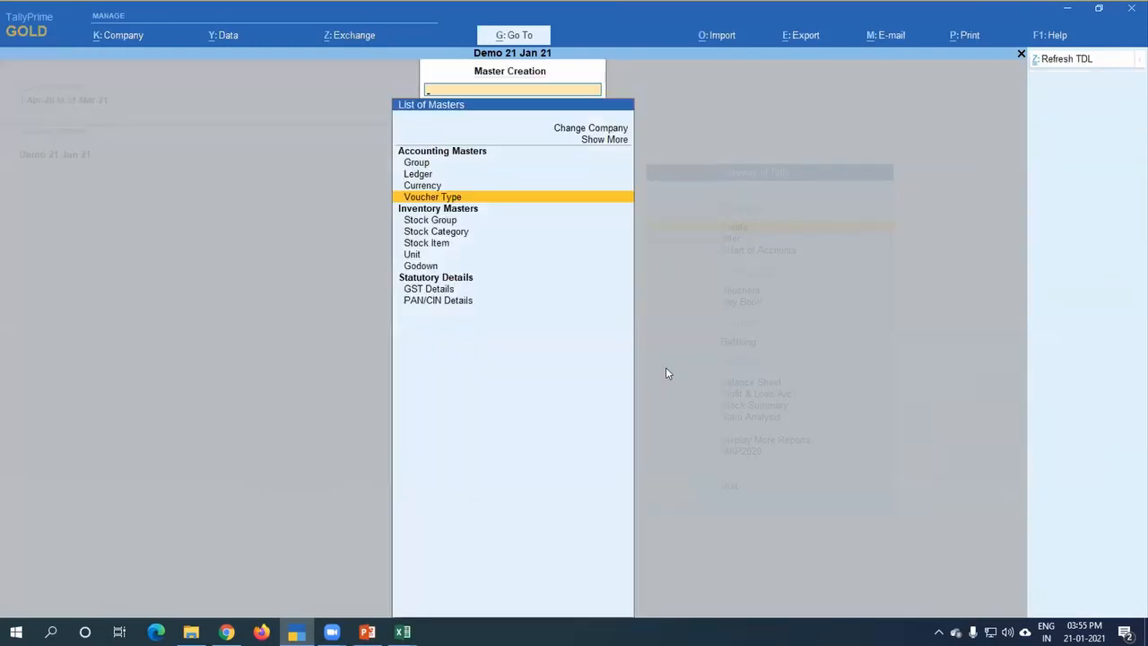
key(Return)
key(Escape)
key(Escape)
Step: Open the POS voucher type for alteration
key(a)
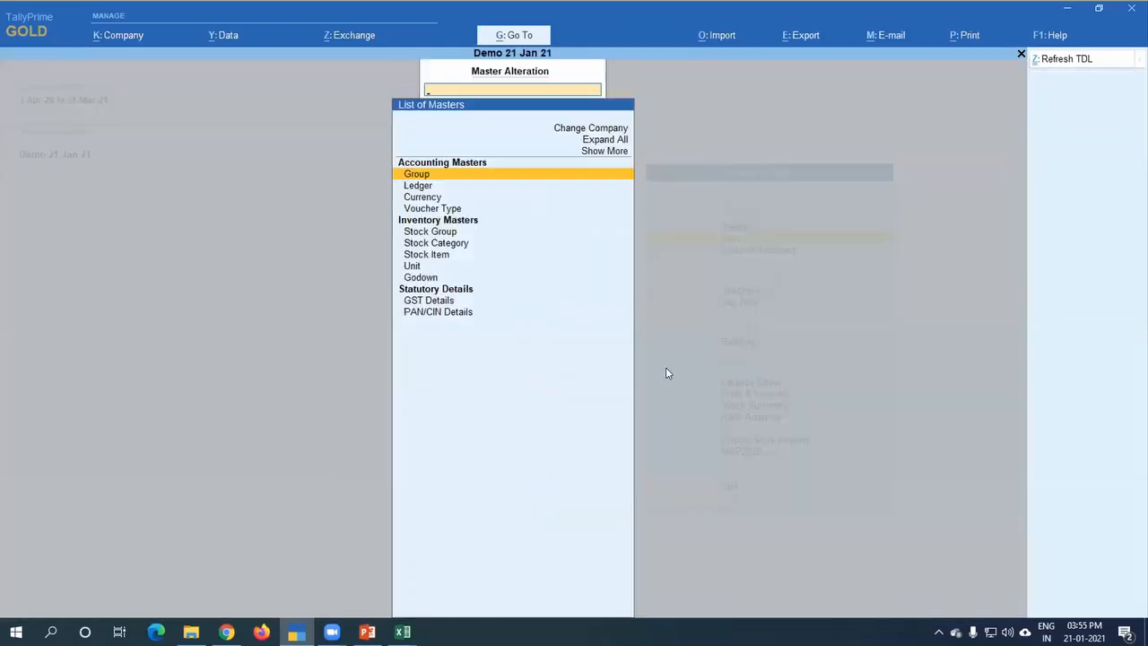
key(Down)
key(Down)
key(Down)
key(Return)
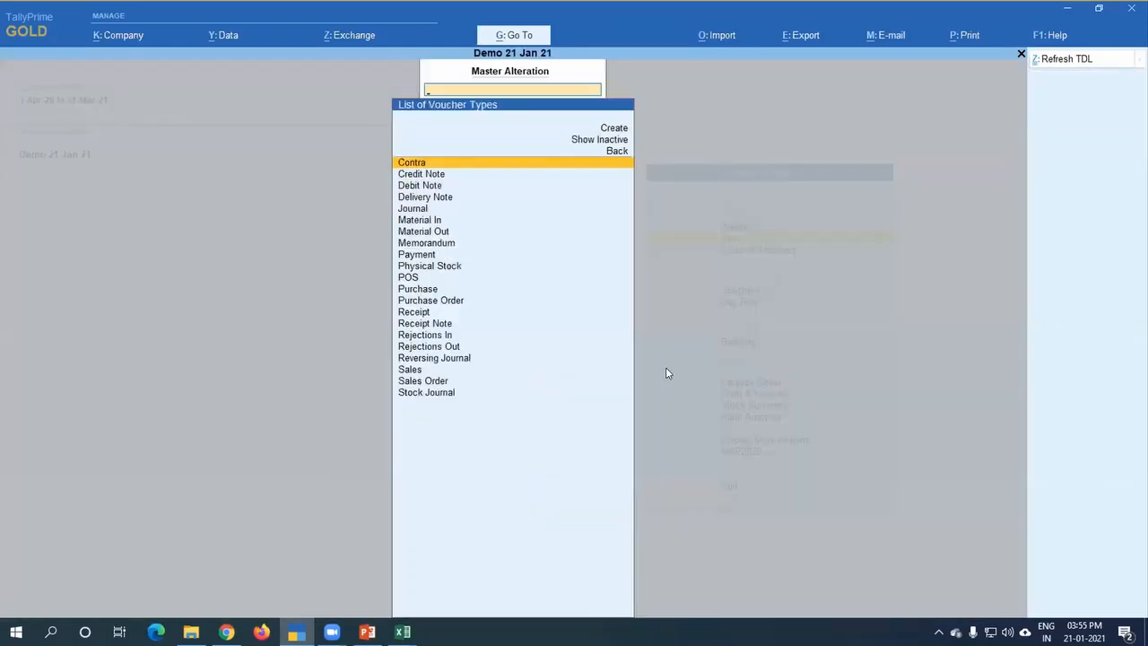
text(pos)
key(Return)
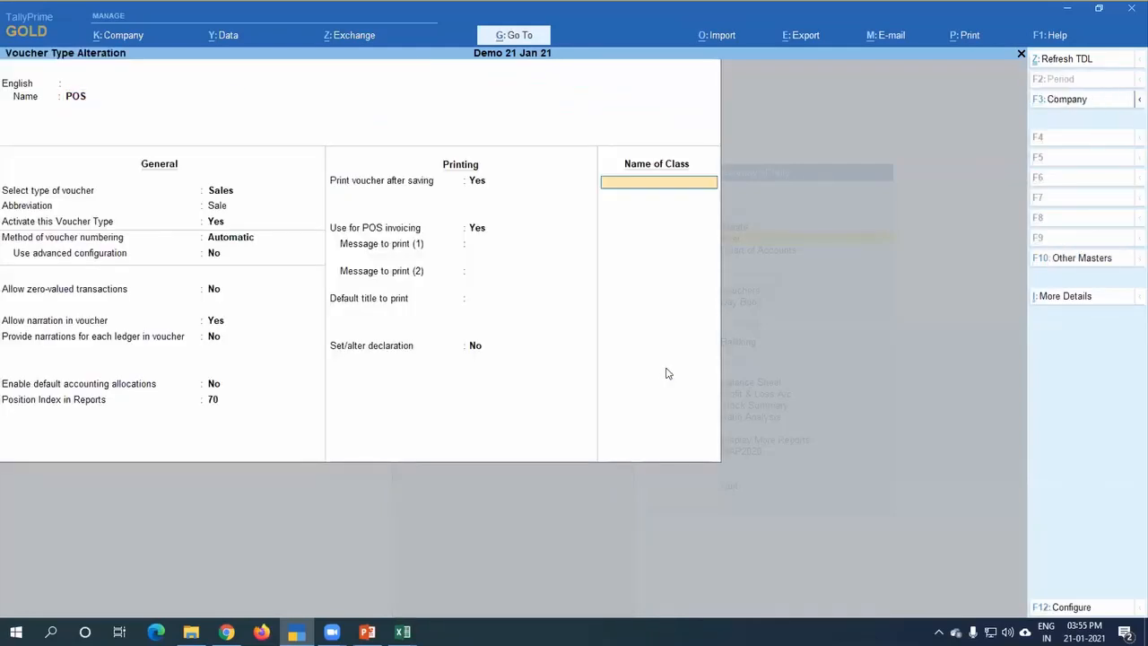
Step: Add a voucher class named Pos to the POS voucher type and disable gift vouchers in it
text(Pos)
key(Return)
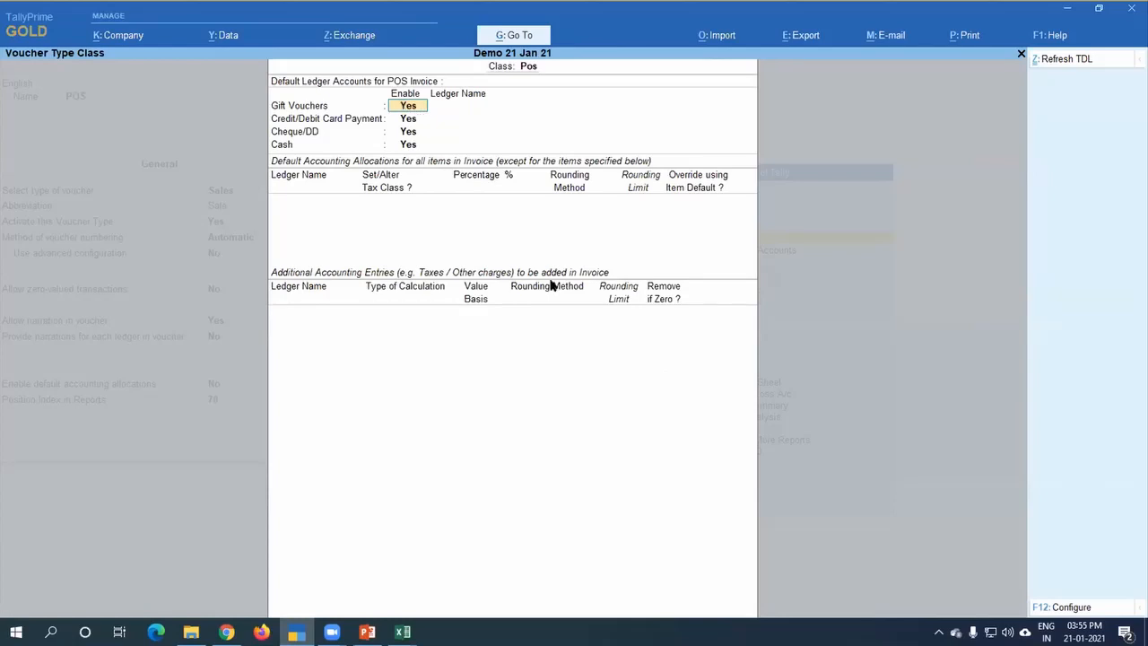
key(Return)
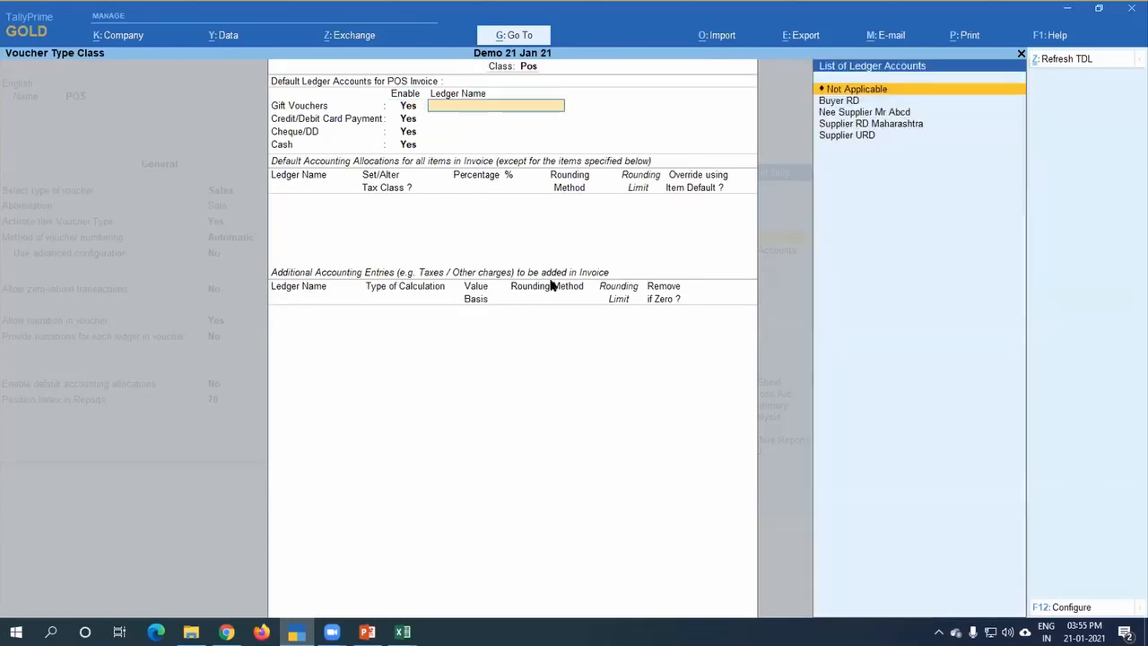
key(Down)
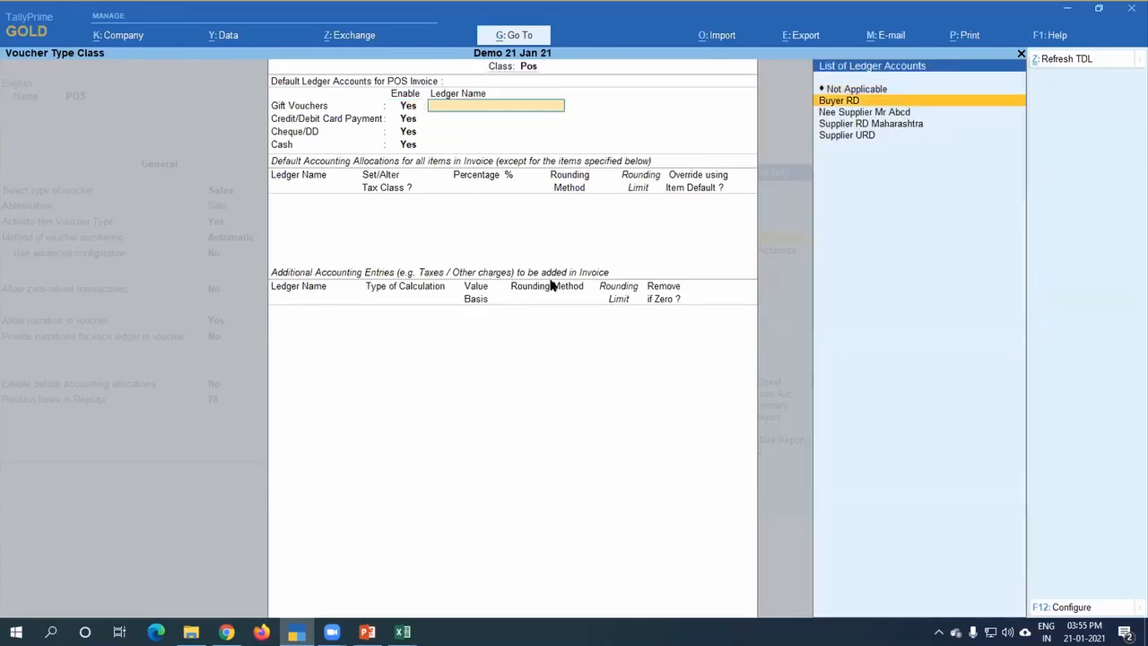
key(Down)
key(Down)
key(Down)
key(Up)
key(Up)
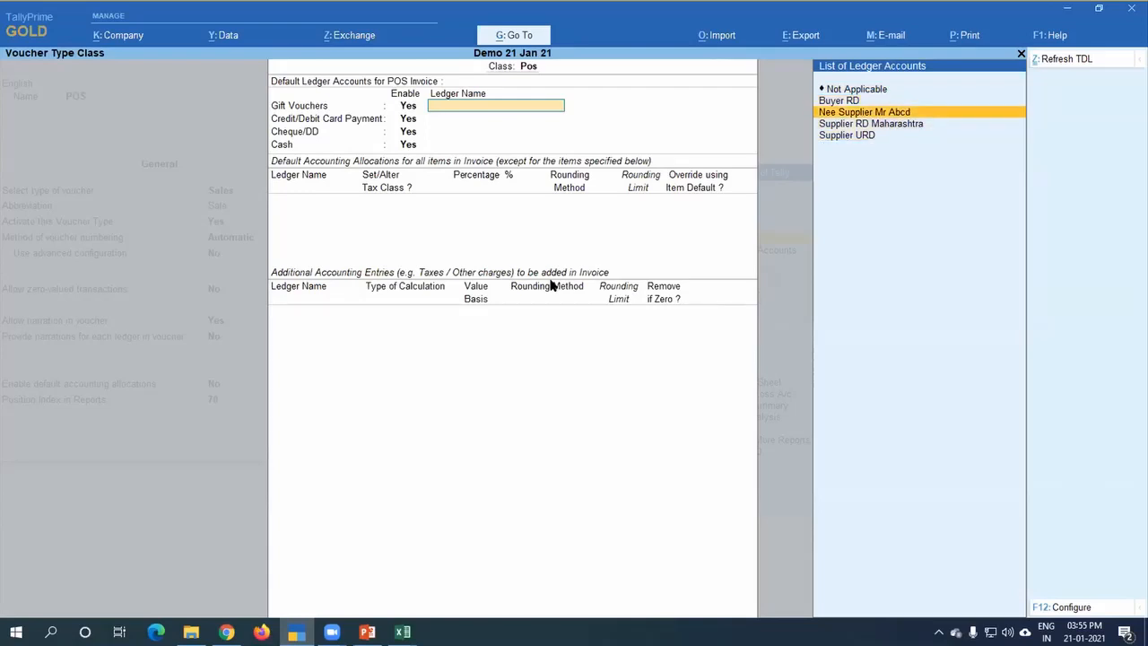
key(BackSpace)
text(n)
key(Return)
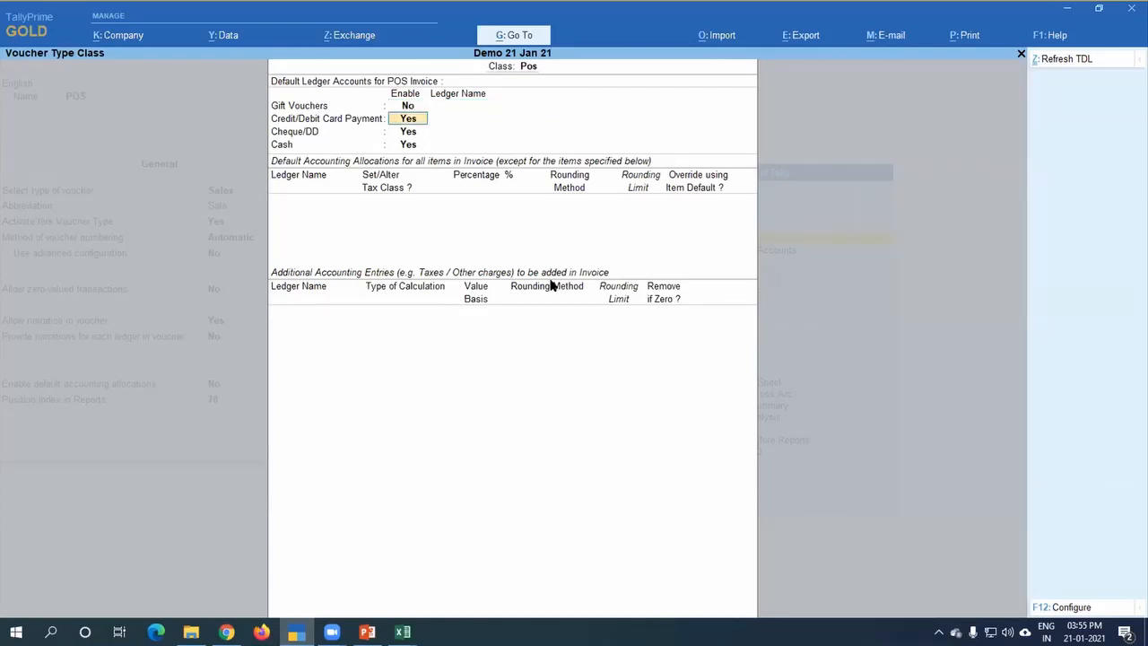
Step: Assign State Bank of India to card and cheque/DD payments, and the Cash ledger to cash payments
key(Return)
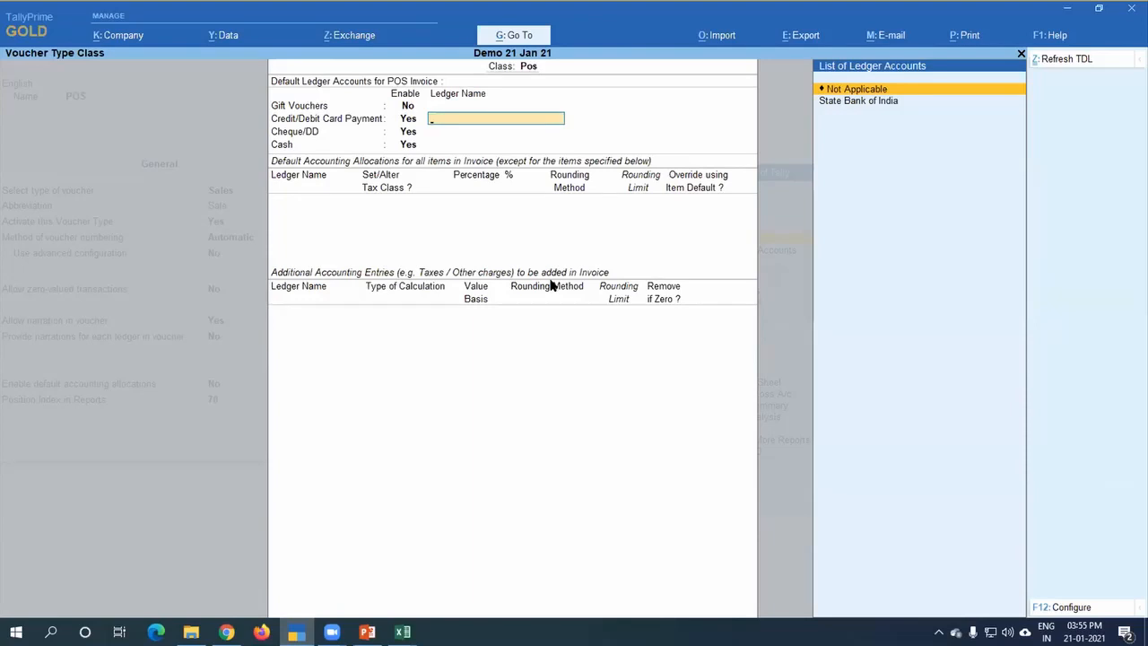
key(Down)
key(Return)
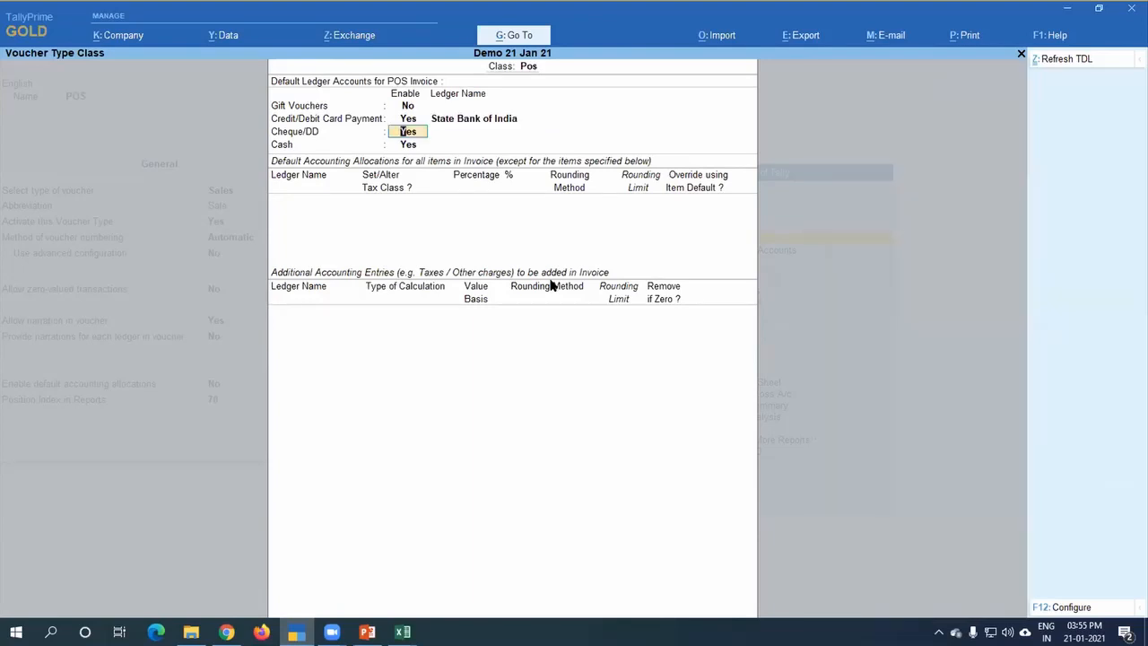
key(Return)
key(Down)
key(Return)
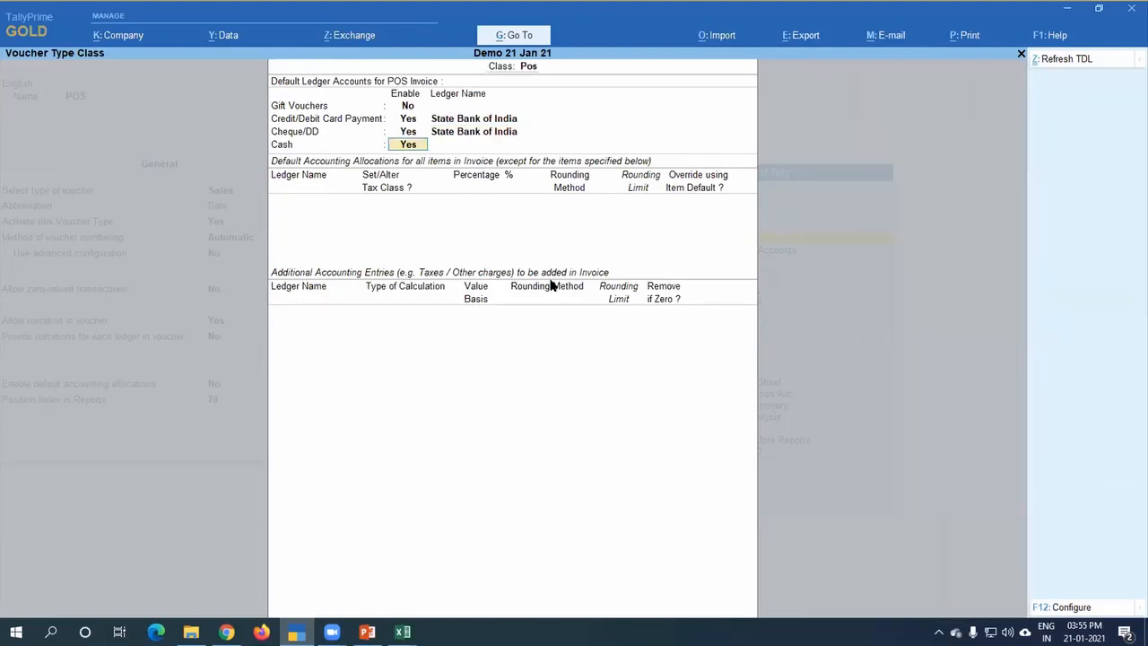
key(Return)
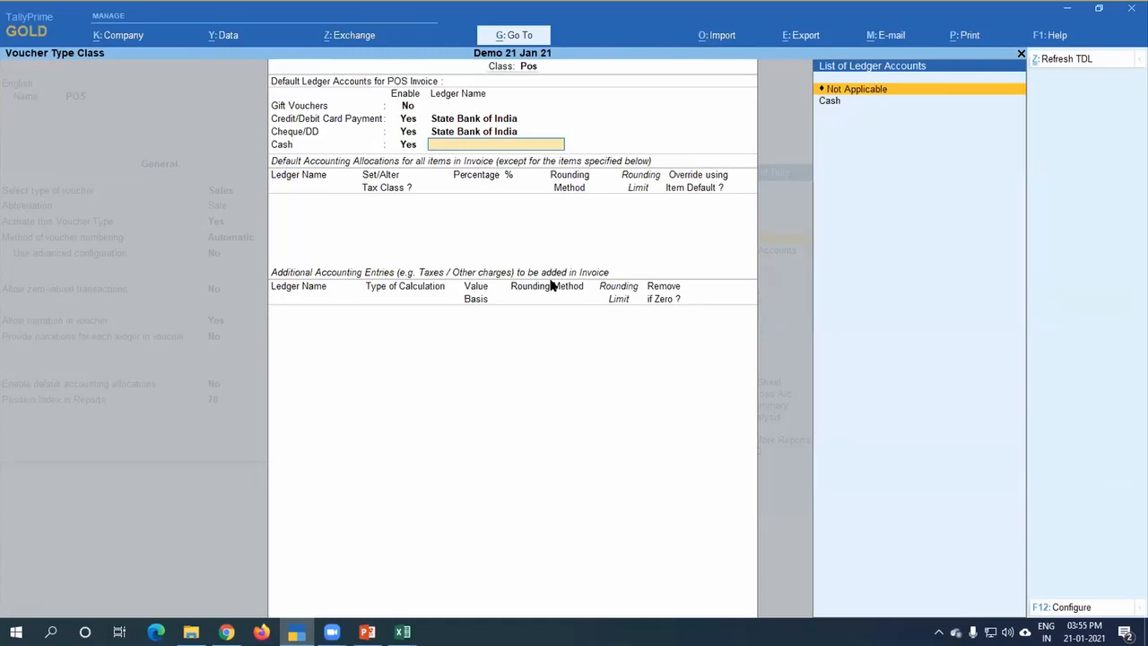
key(Down)
key(Return)
Step: Allocate all invoice items to the Sales of Goods ledger at 100%, without setting a tax class
key(Return)
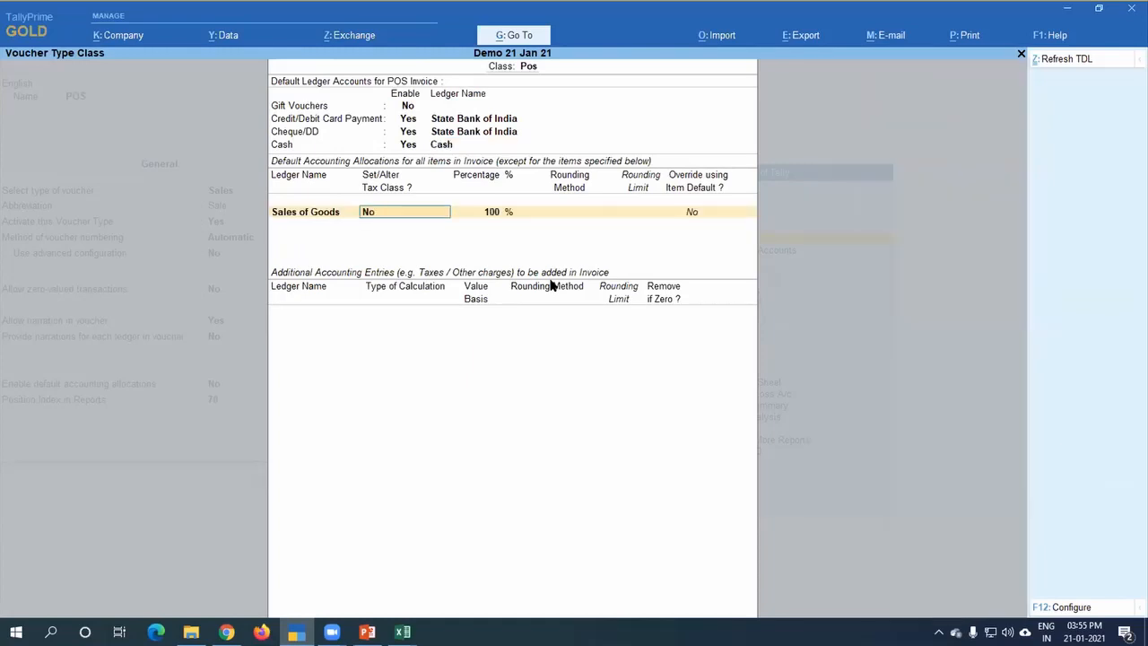
key(Return)
Step: Add the Cgst and Sgst ledgers as additional accounting entries in the Pos voucher class and accept the class
key(Return)
key(Return)
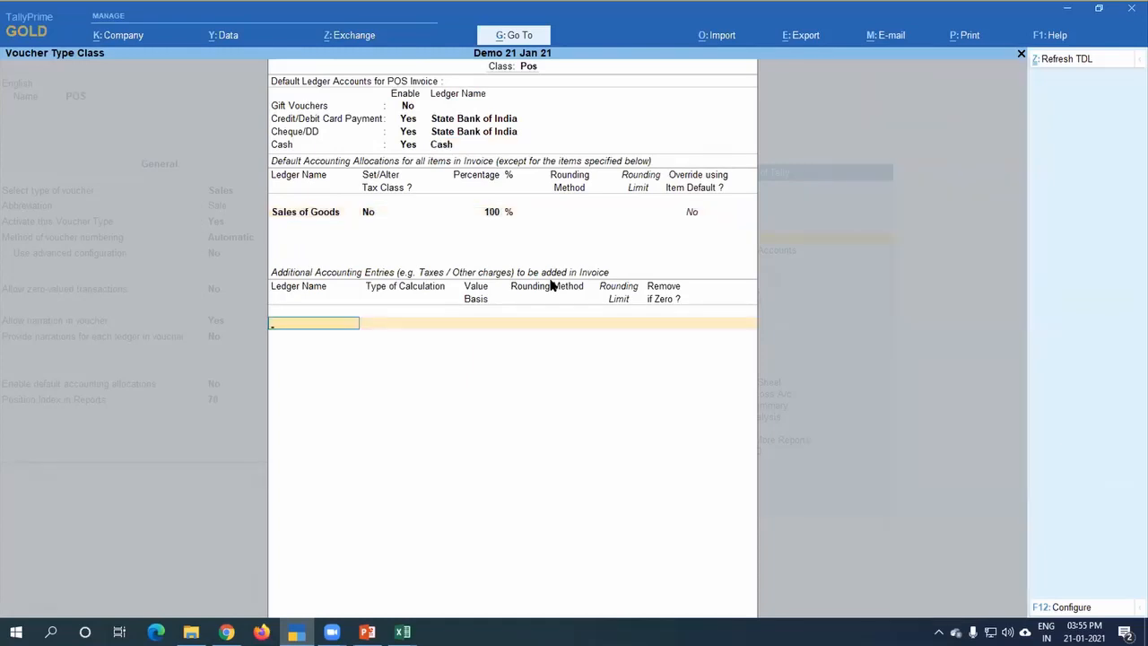
text(Cg)
key(Return)
key(Return)
text(Sg)
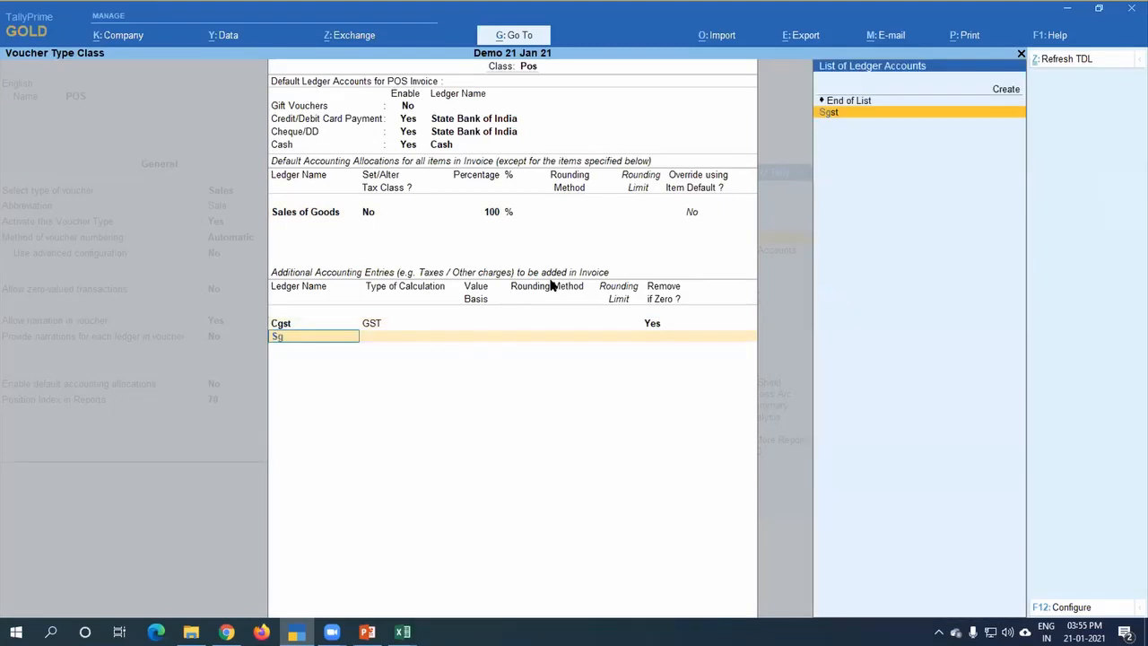
key(Return)
Step: Save the altered POS voucher type and return to the Gateway of Tally
key(Return)
key(Return)
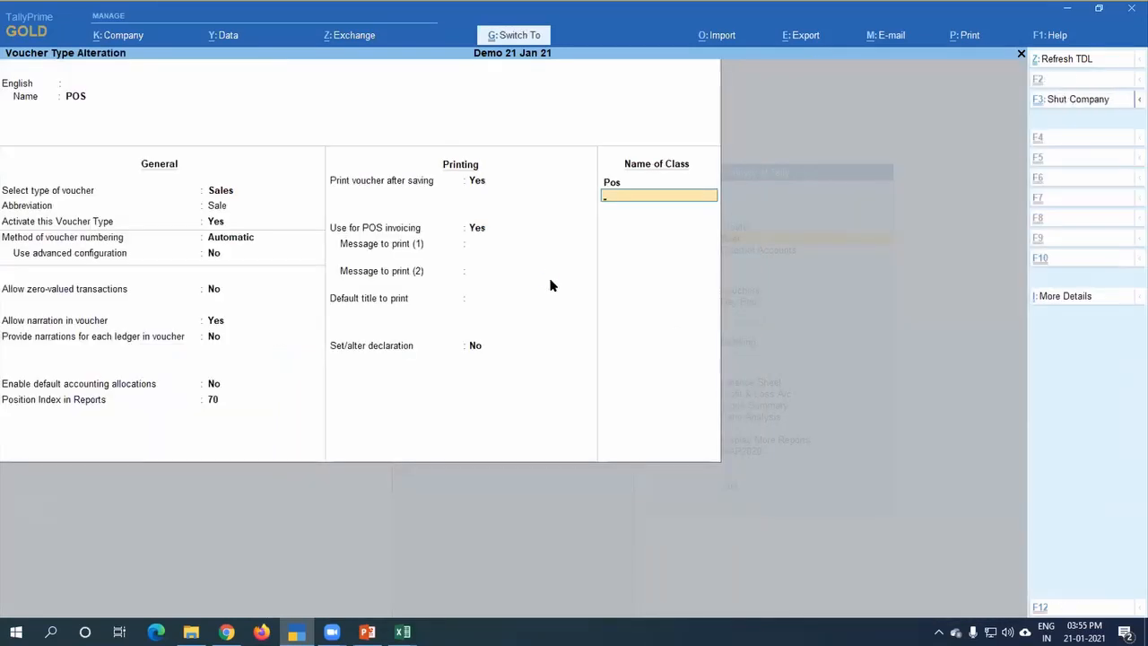
key(Return)
key(Escape)
key(Escape)
key(Escape)
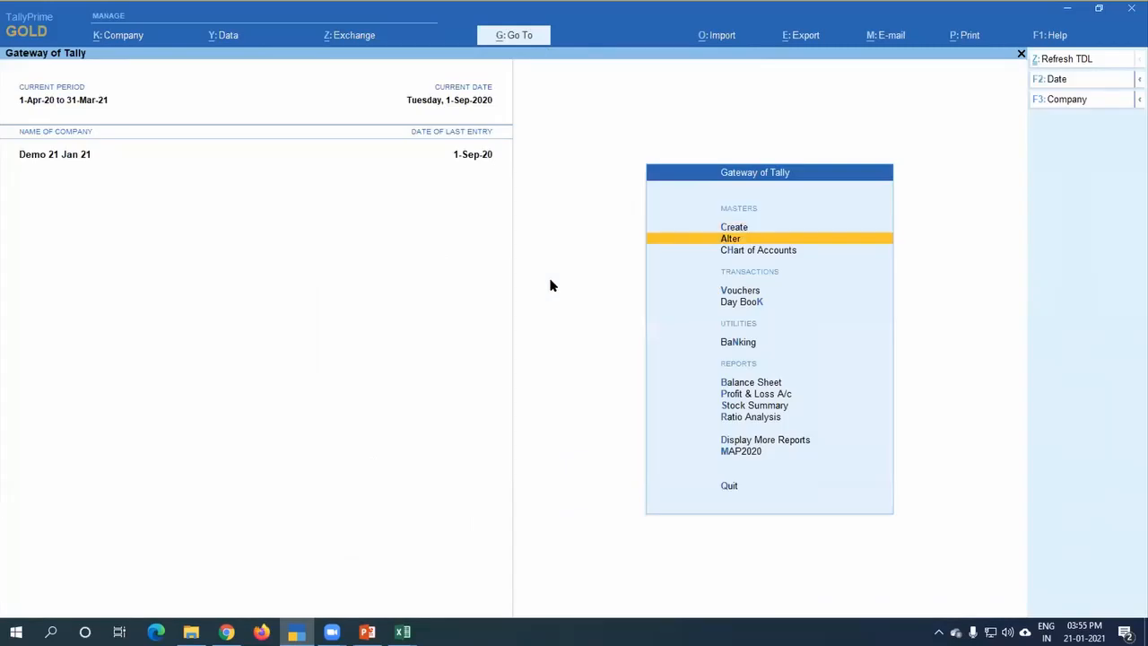
Step: Start a POS voucher using the Pos class and leave the party account as Not Applicable
key(Down)
key(Down)
key(Return)
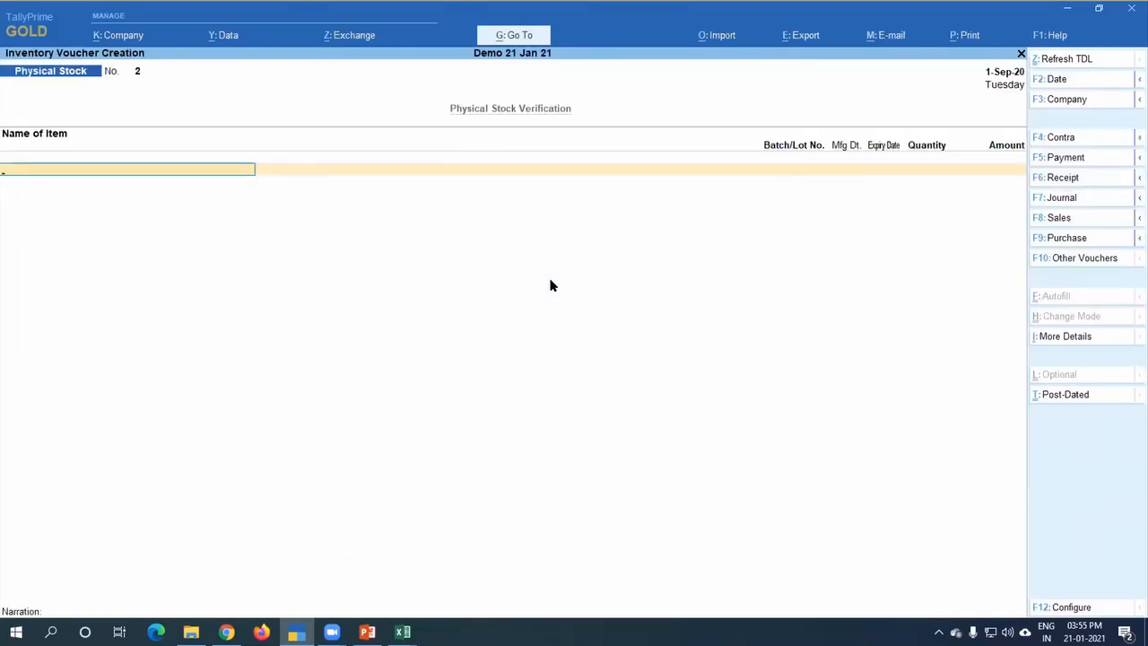
key(F10)
key(Up)
key(Return)
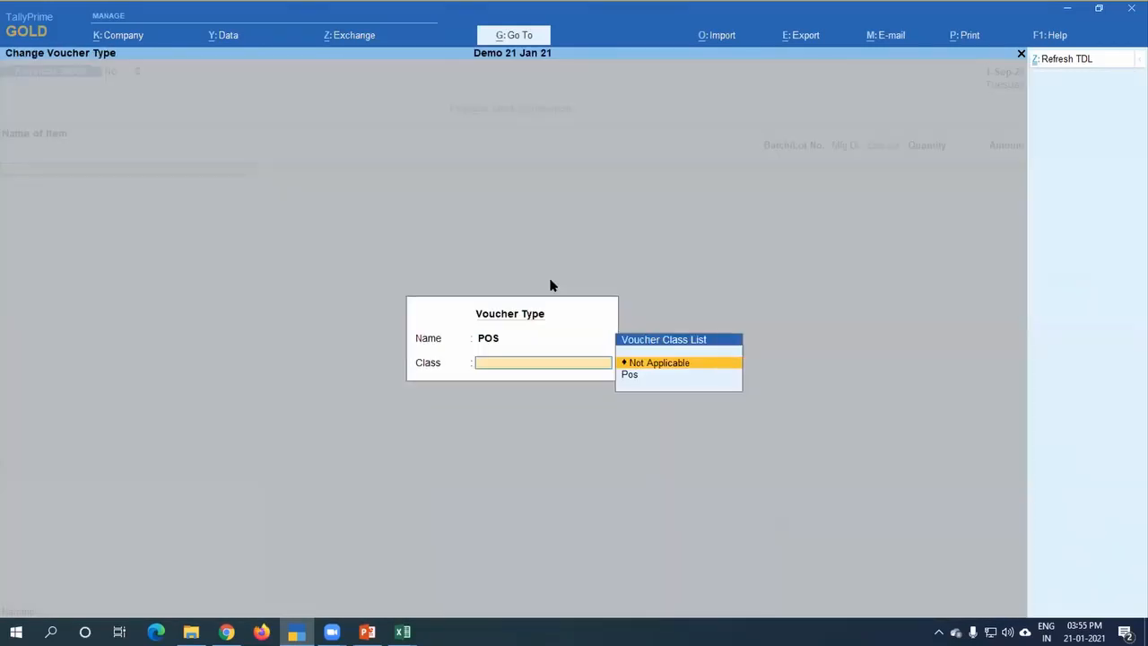
key(Down)
key(Return)
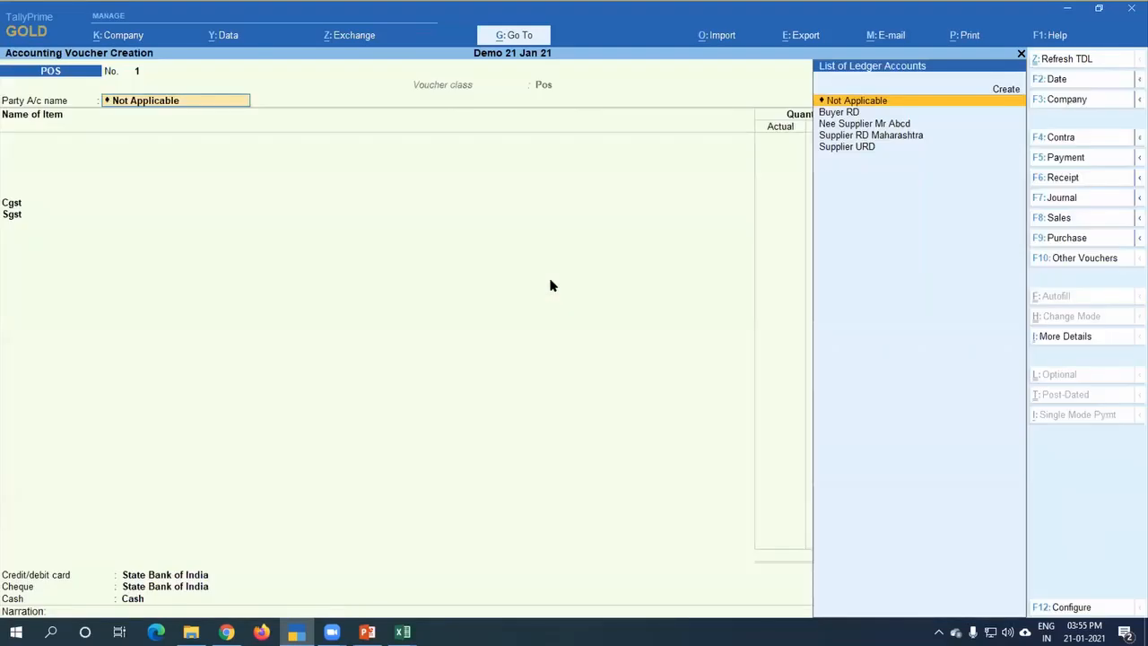
key(Return)
key(ctrl+a)
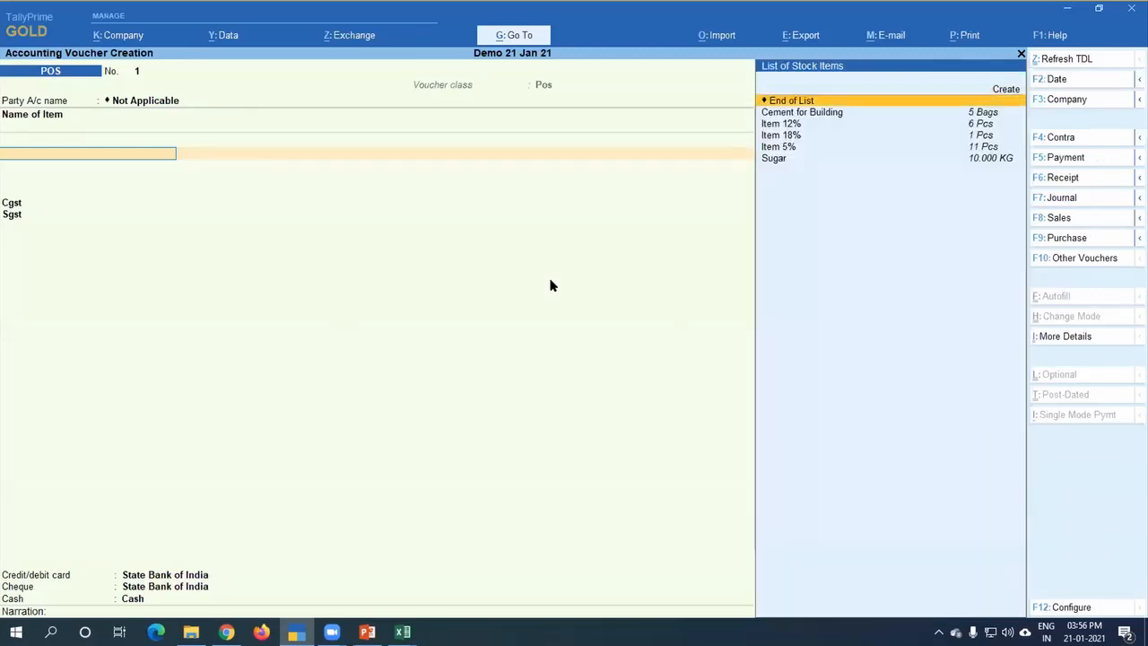
Step: Add 1 KG of Sugar as an item in the POS invoice
key(Down)
key(Down)
key(Down)
key(Down)
key(Down)
key(Return)
key(Return)
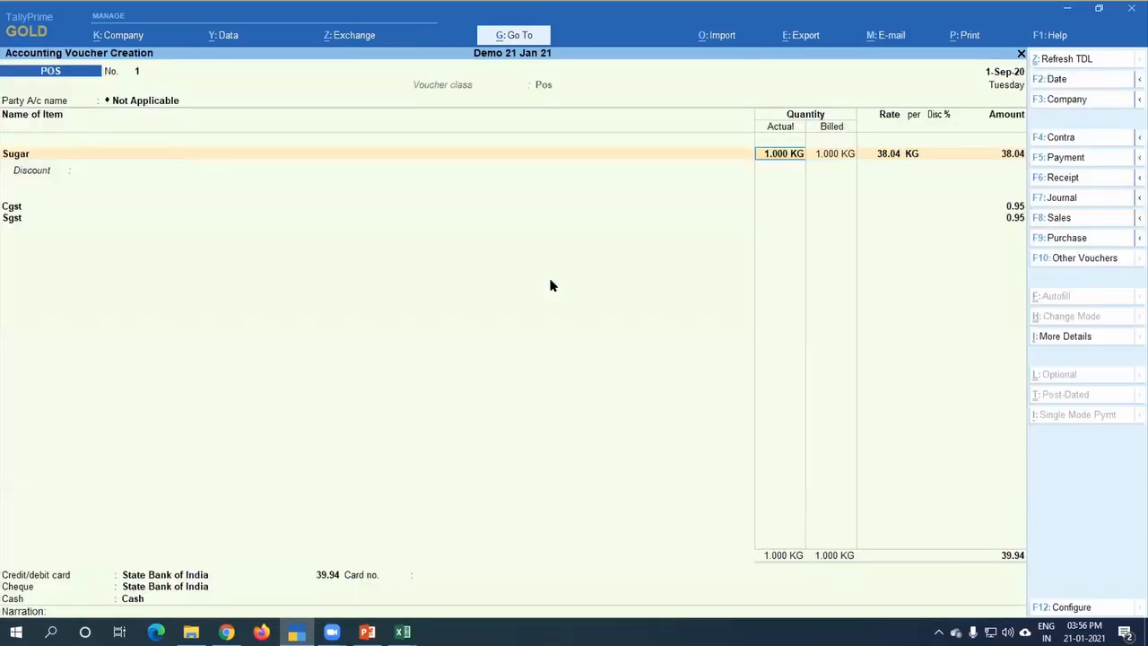
key(Return)
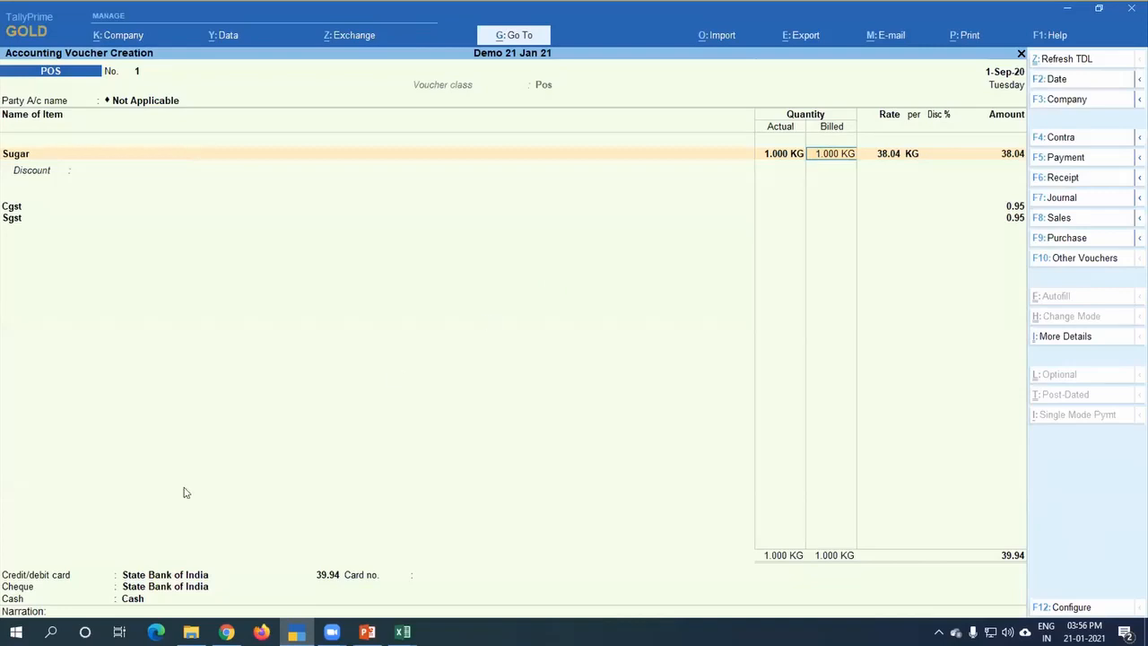
Step: Go to the credit/debit card payment of the POS invoice and enter a card number
click(329, 575)
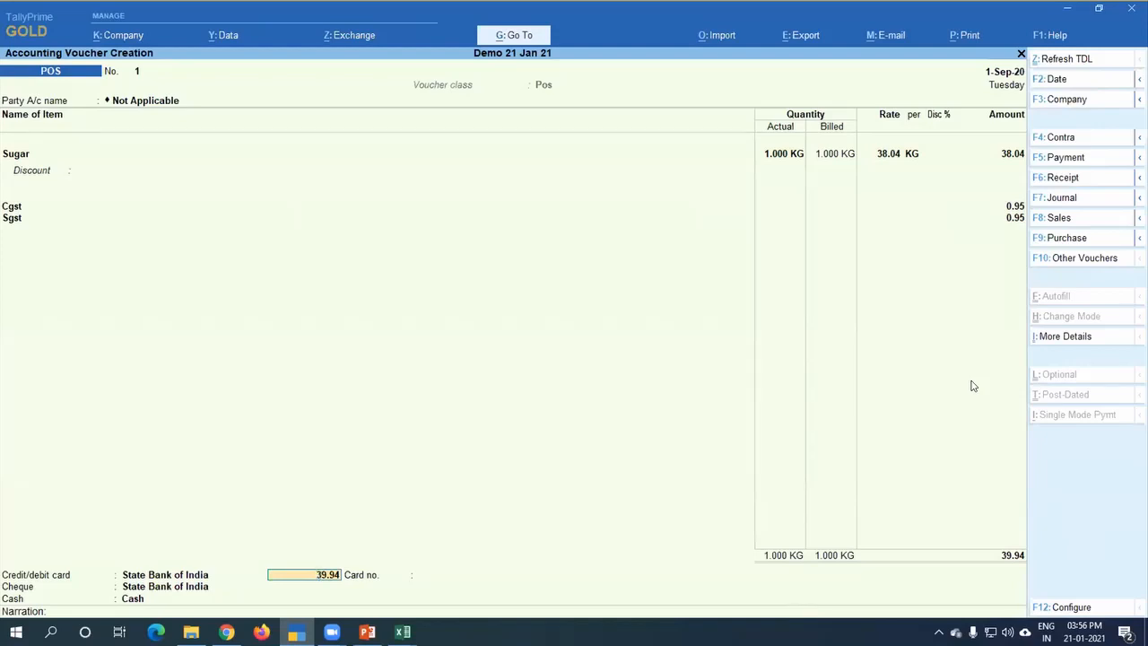
key(Return)
key(BackSpace)
key(Return)
text(1234567)
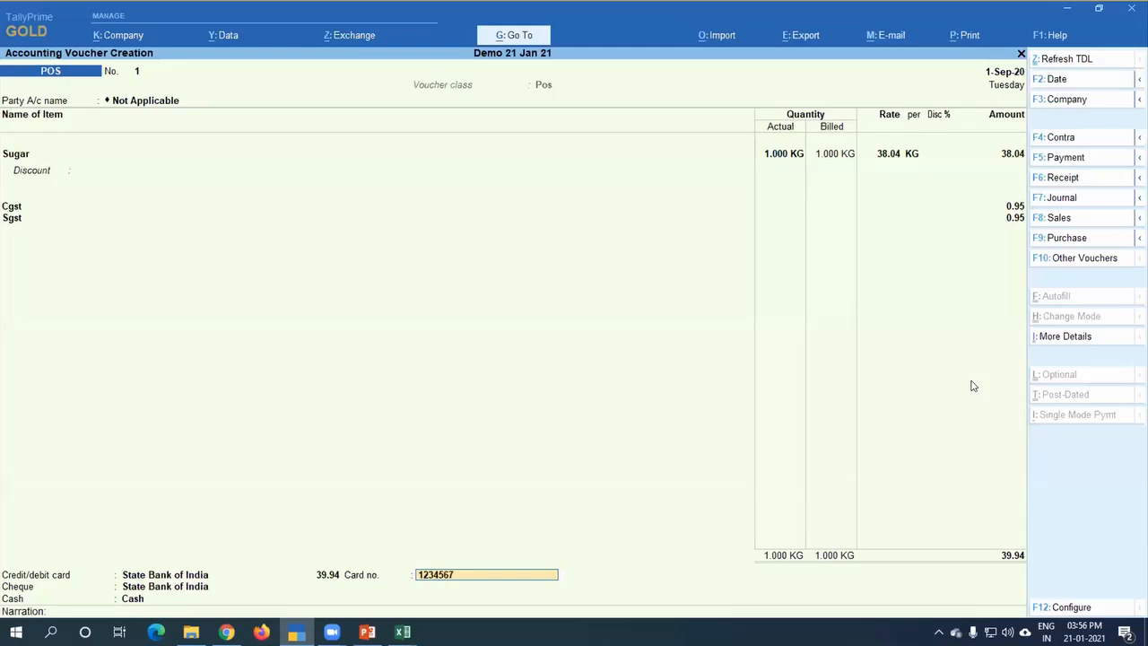
Step: Clear the credit/debit card amount so that the full invoice is paid in cash
key(Return)
key(BackSpace)
key(BackSpace)
text(0)
key(Return)
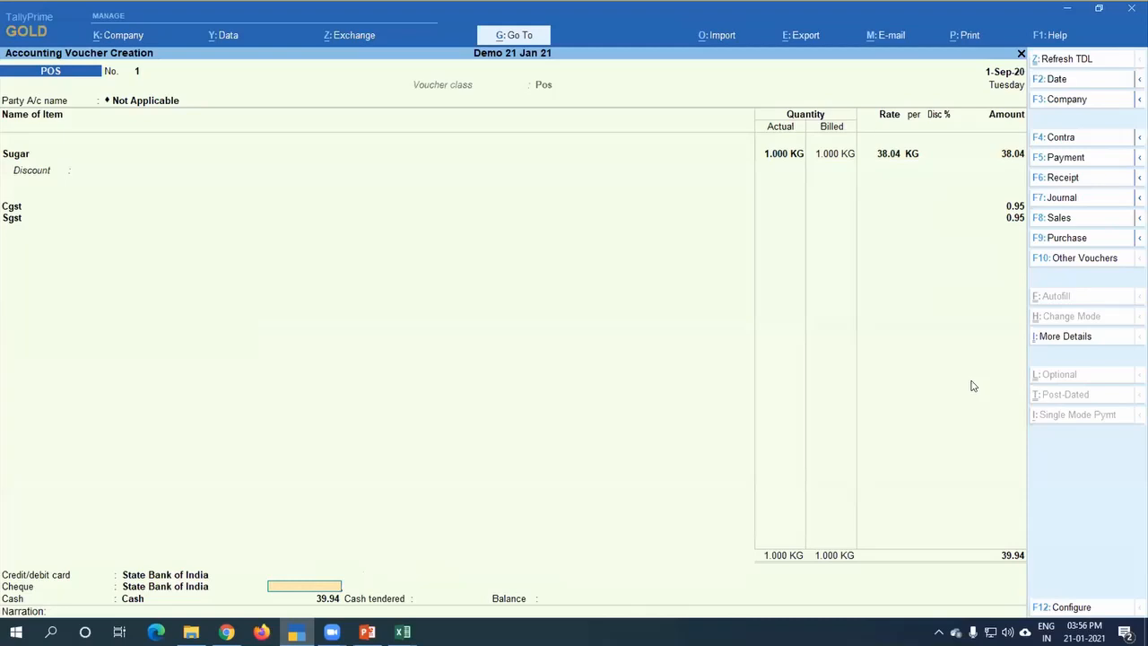
Step: Leave the cheque amount empty, set the cash tendered to 100, and save the POS voucher
key(Return)
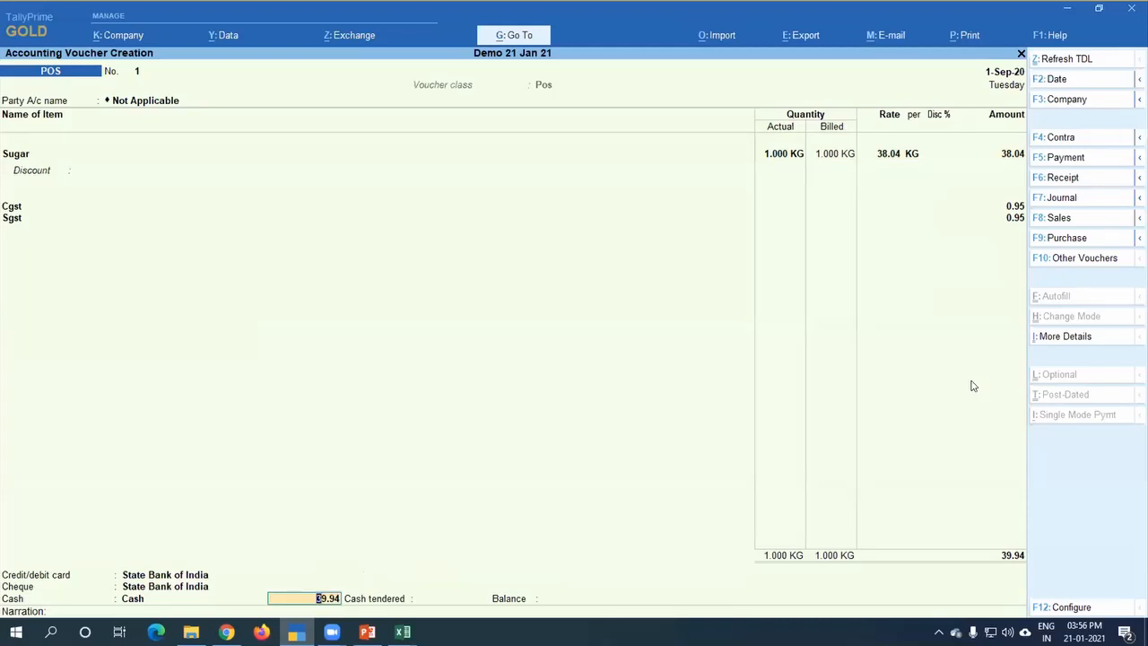
text(100.00)
key(Return)
text(100)
key(Return)
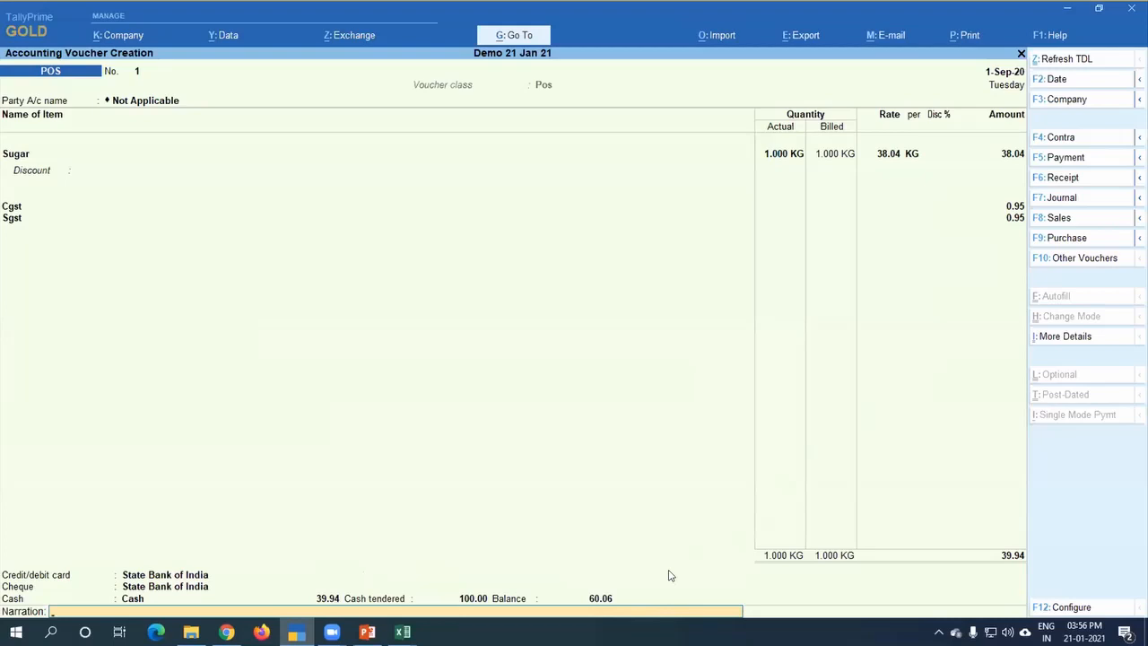
key(Return)
Step: Preview the POS invoice enlarged, close it without printing, and leave voucher entry
key(Return)
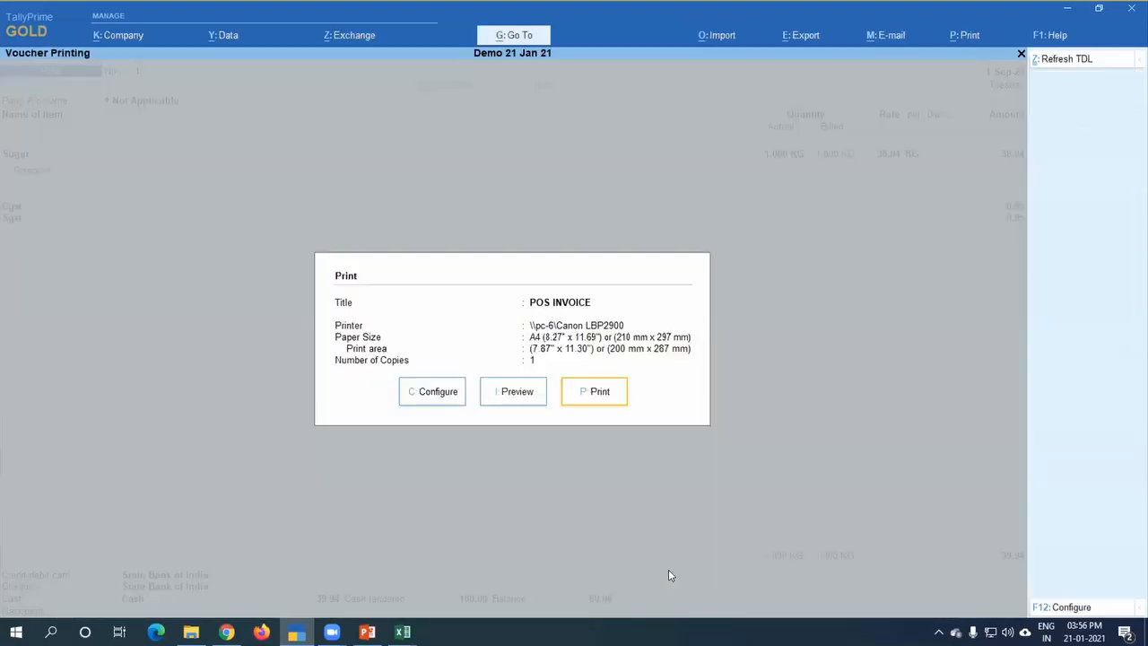
key(Left)
key(Return)
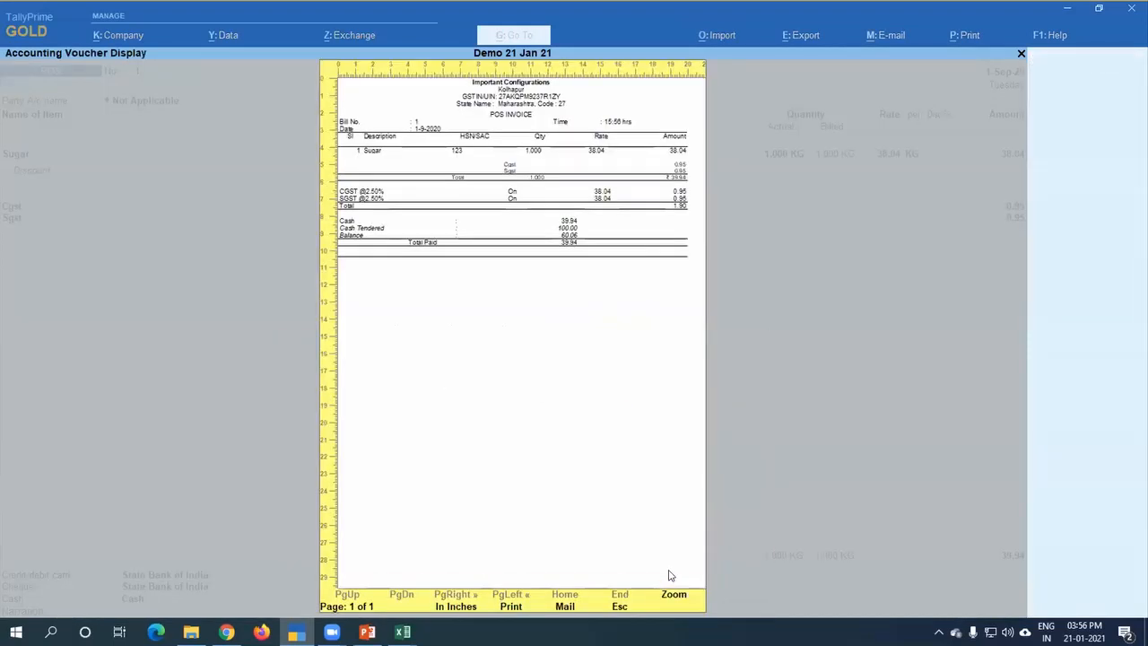
click(668, 575)
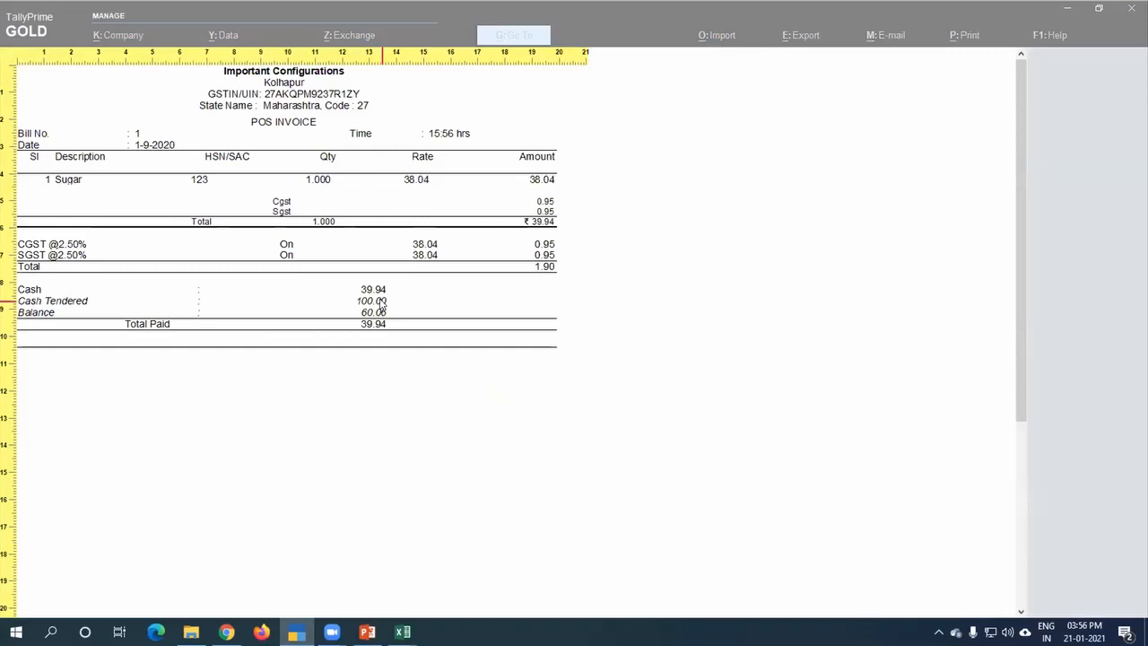
key(Escape)
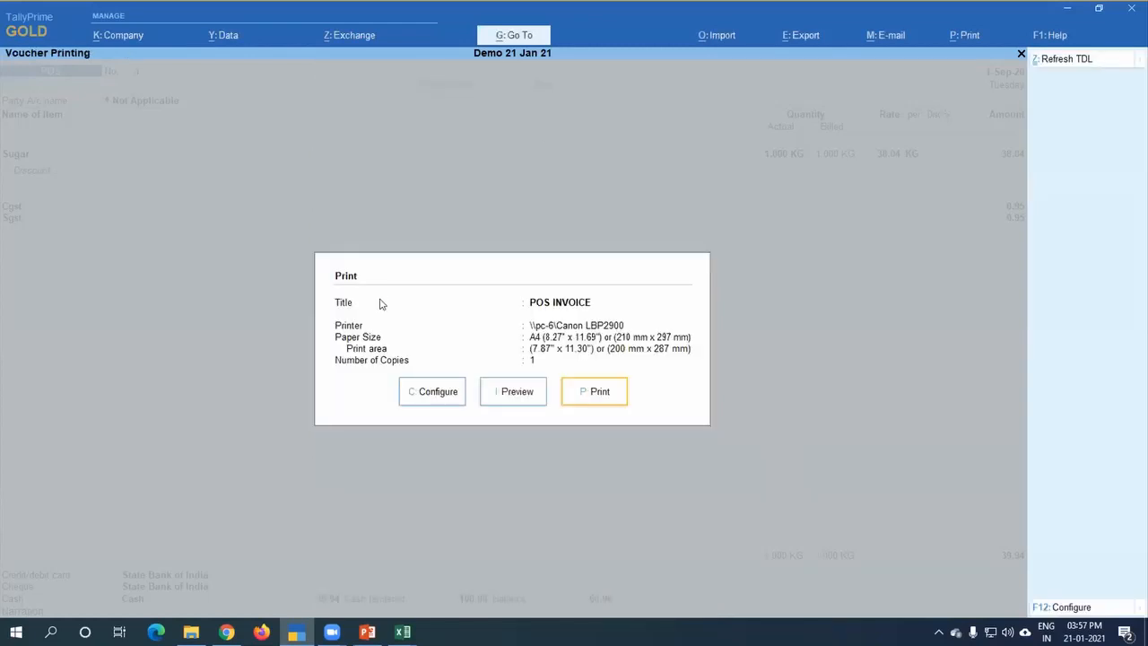
key(Escape)
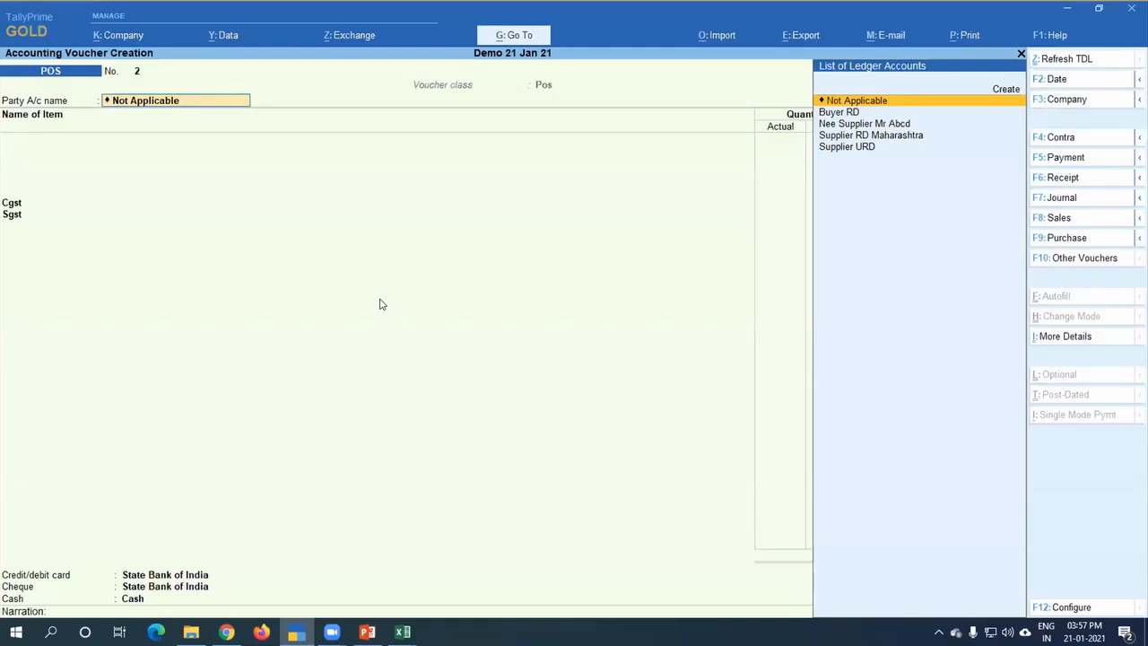
key(Escape)
key(Escape)
key(y)
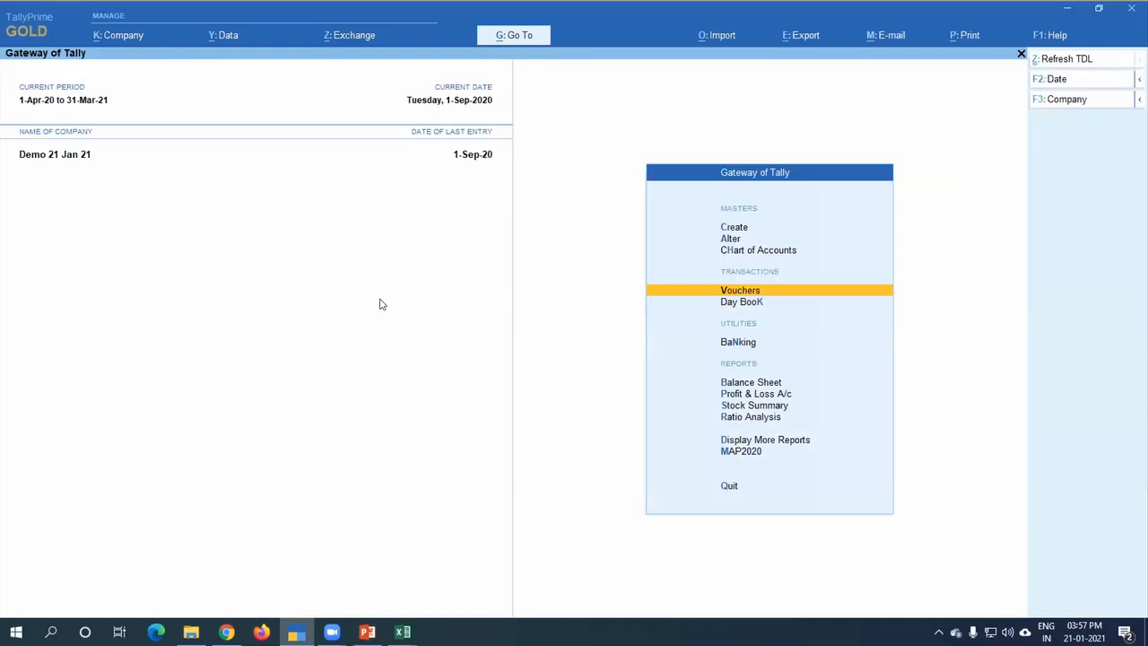
Step: Start a voucher of the regular Sales type with Cash as the party, accepting the default party details
key(Return)
key(F8)
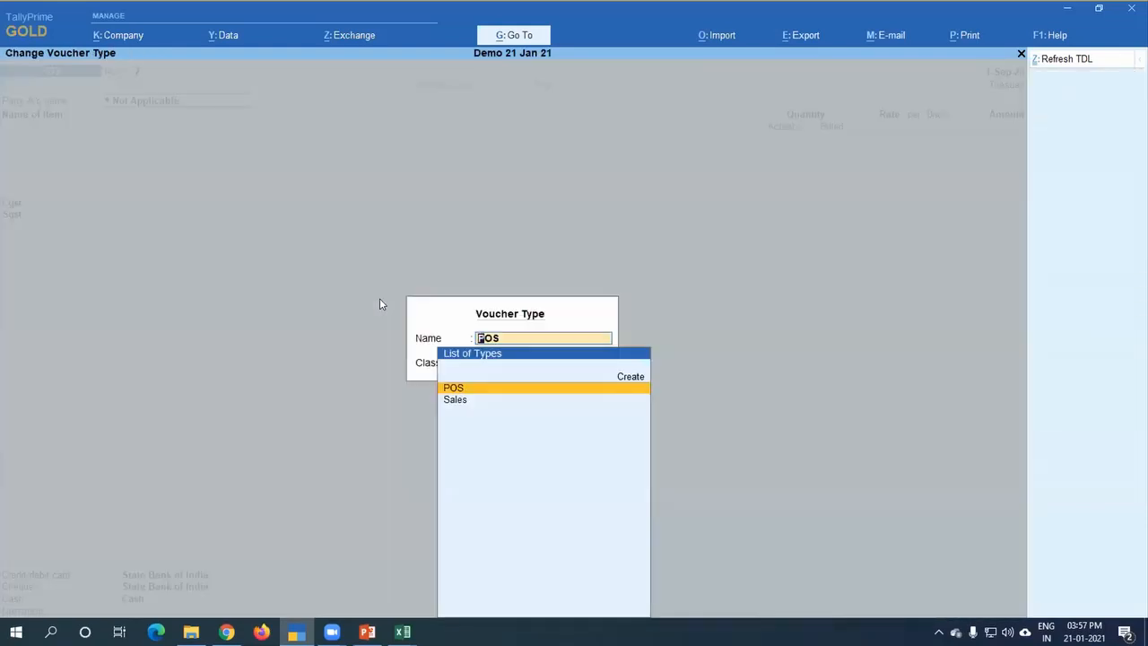
key(Return)
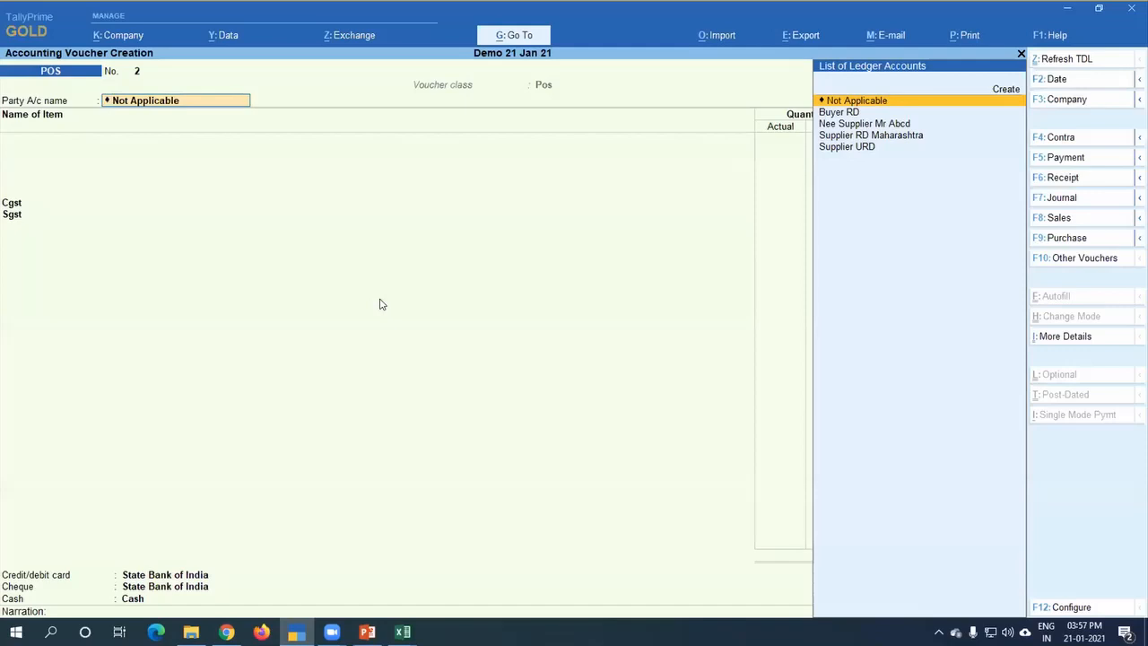
key(F9)
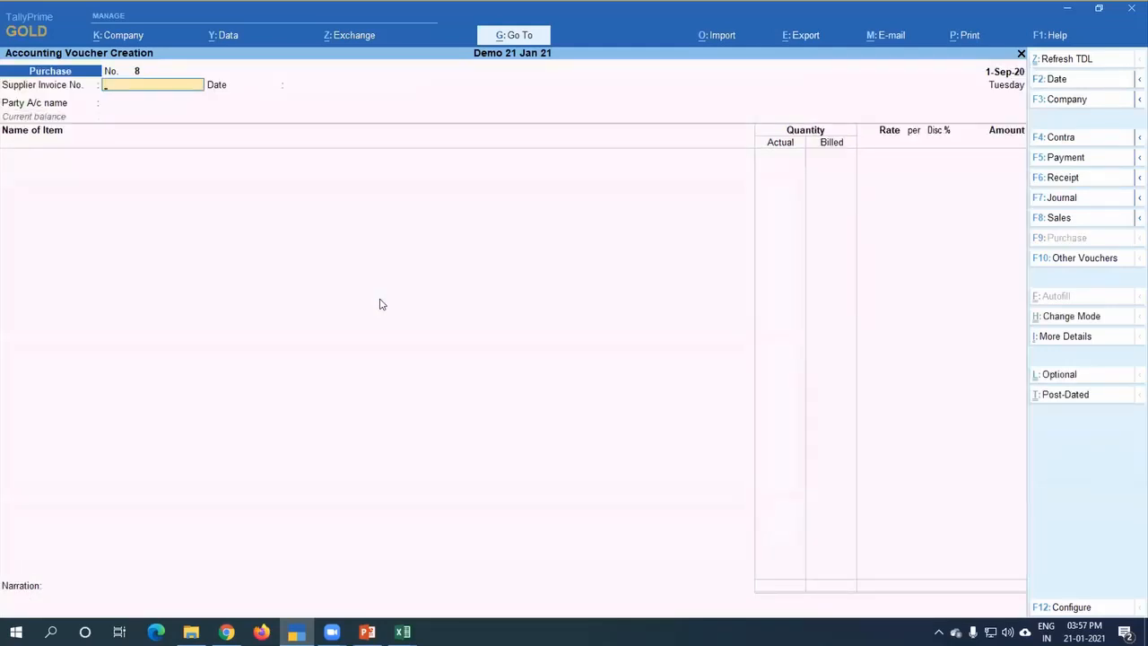
key(F8)
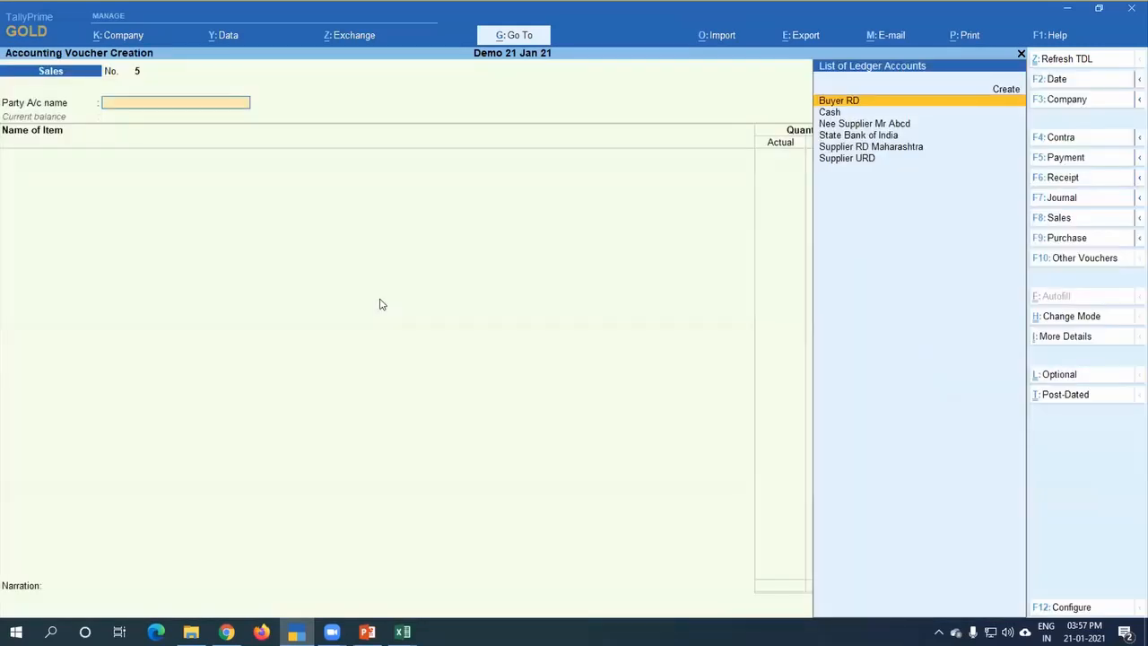
key(Down)
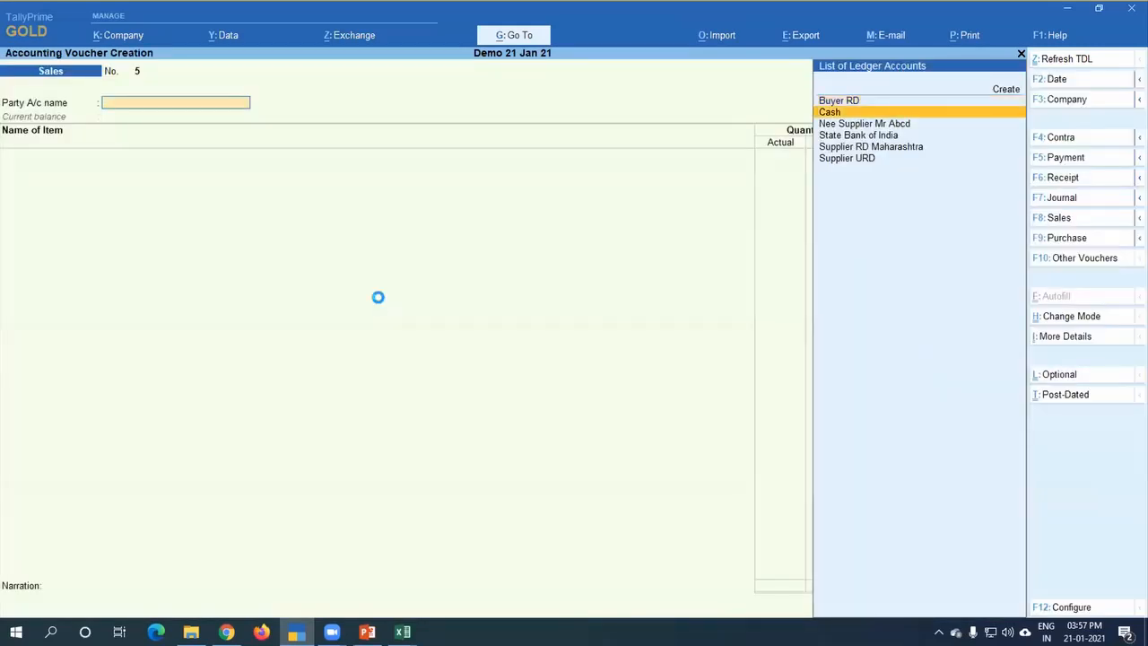
key(Return)
key(ctrl+a)
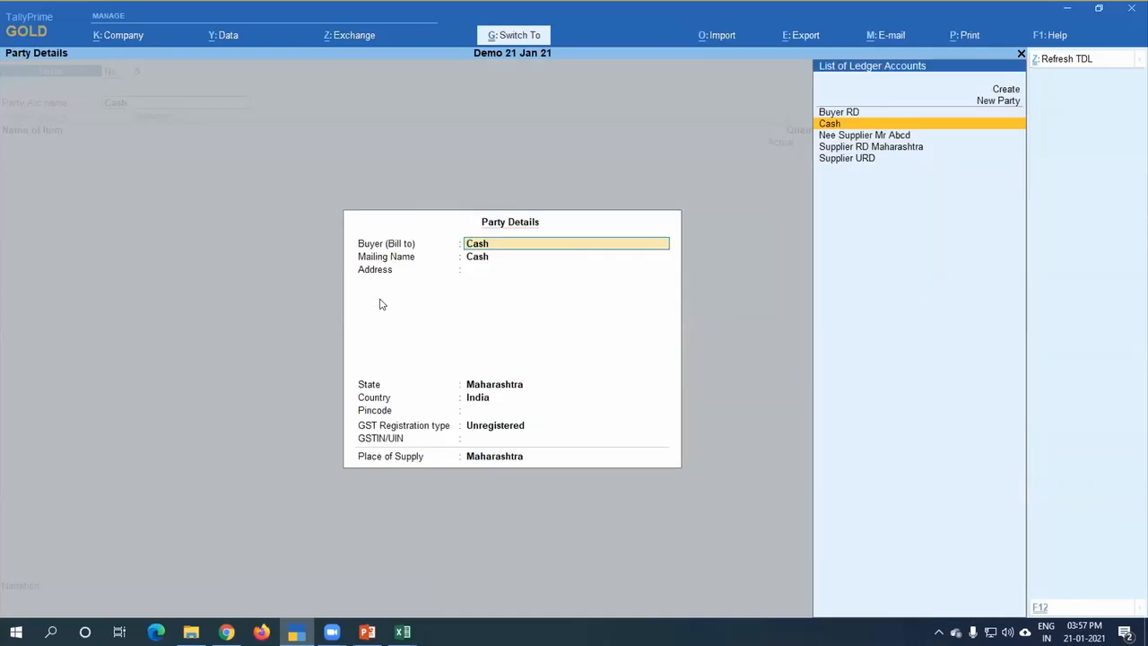
key(ctrl+a)
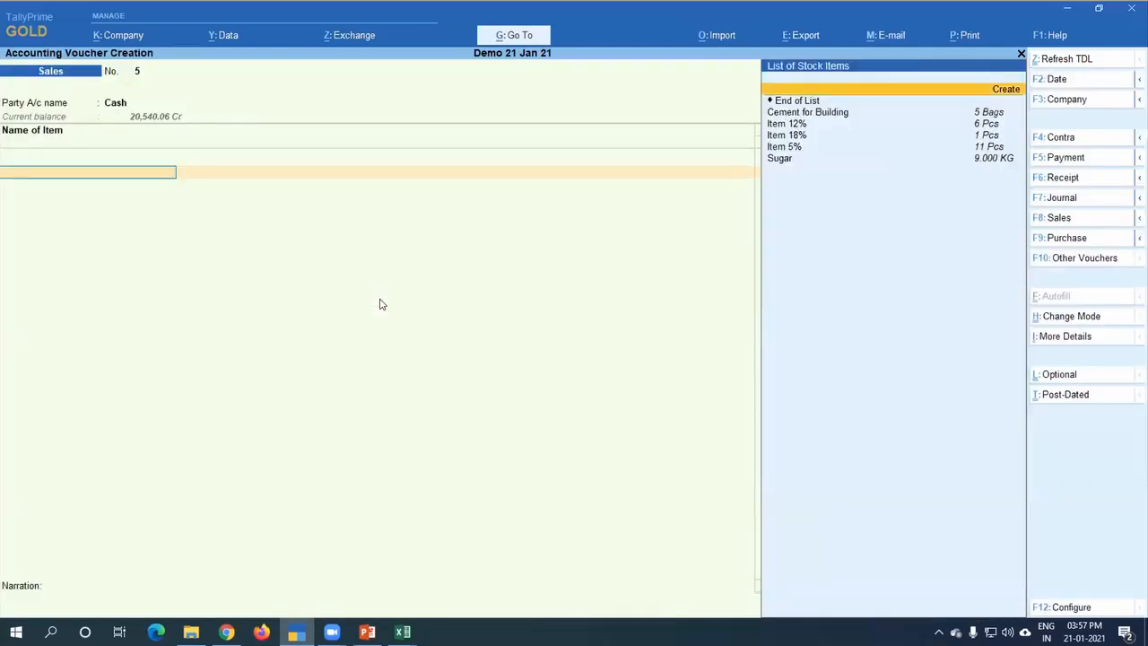
Step: Select Item 5% as the sales item and leave its description blank
key(Down)
key(Down)
key(Down)
key(Down)
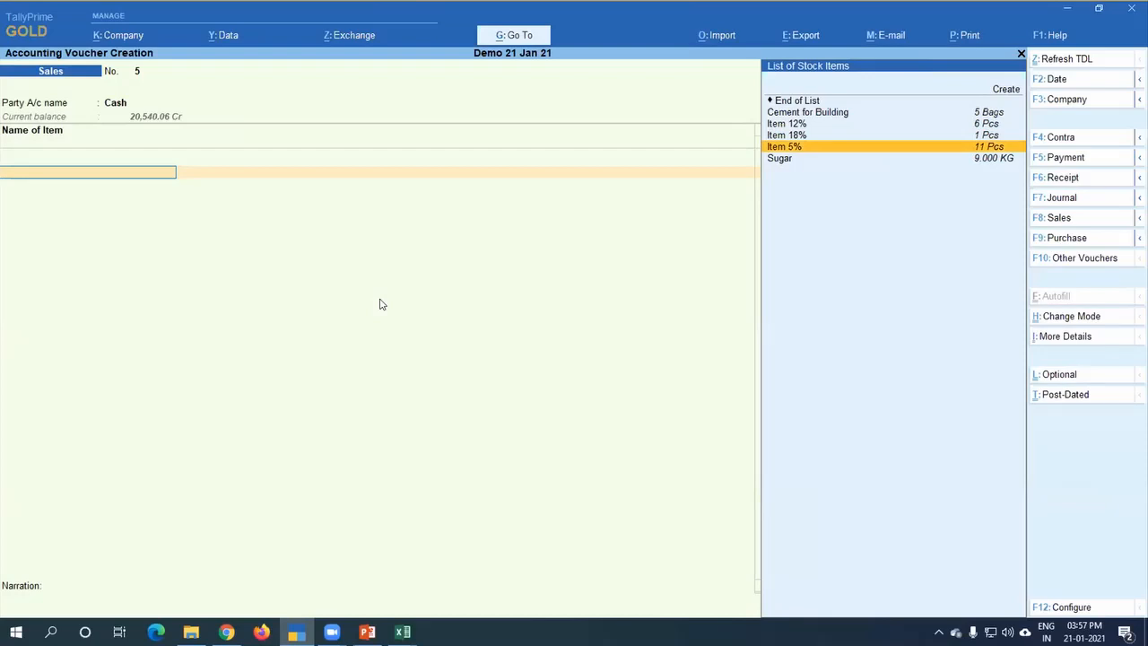
key(Return)
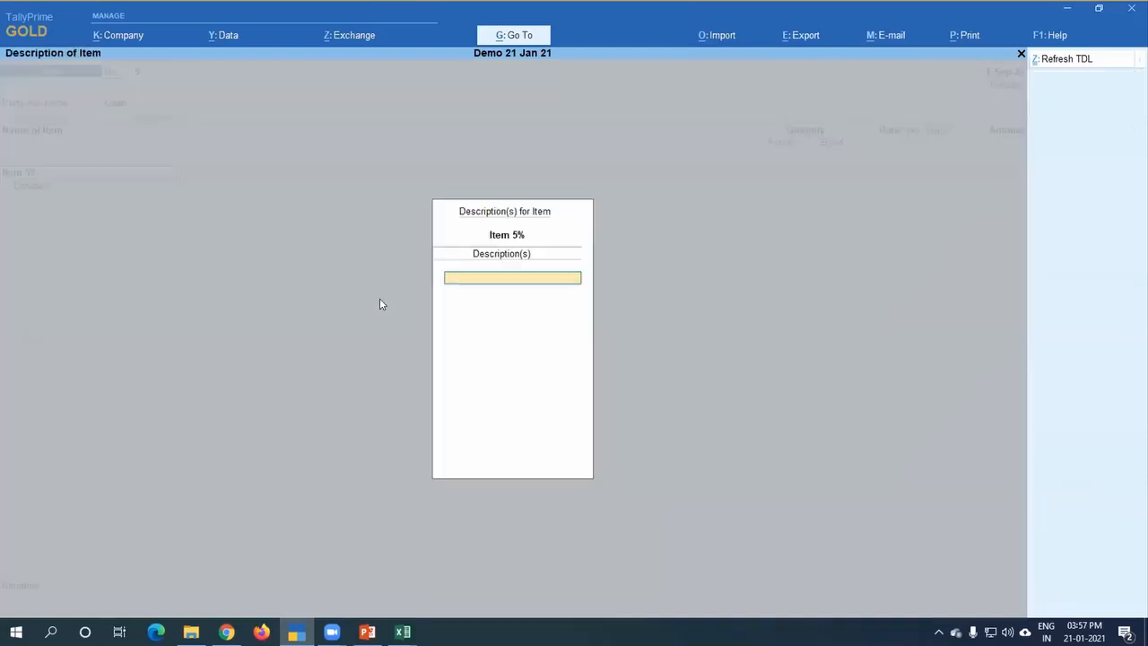
key(Return)
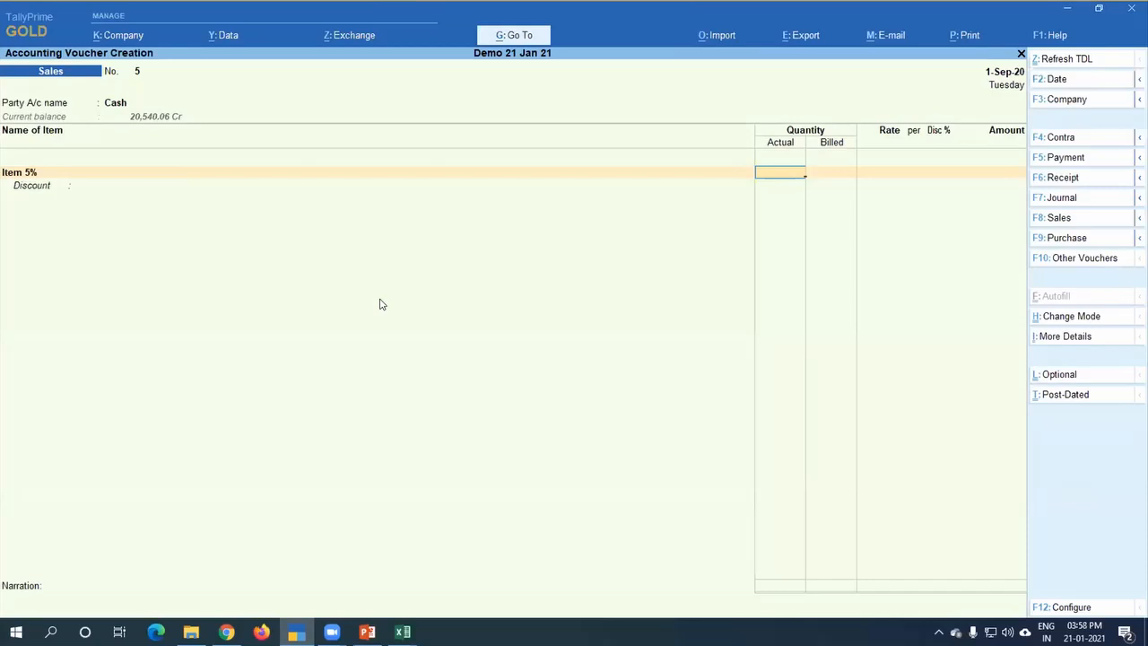
Step: Open the stock query for Item 5% to examine its purchases, sales and godown quantities, and return to the voucher
key(alt+s)
key(Down)
key(Down)
key(Down)
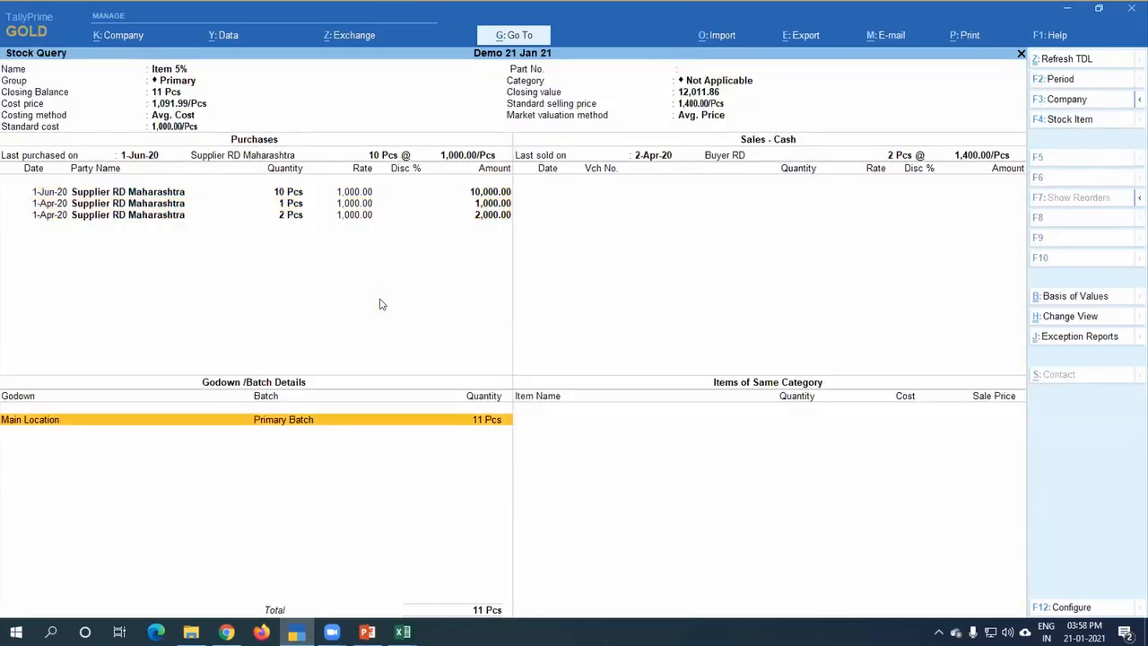
key(Escape)
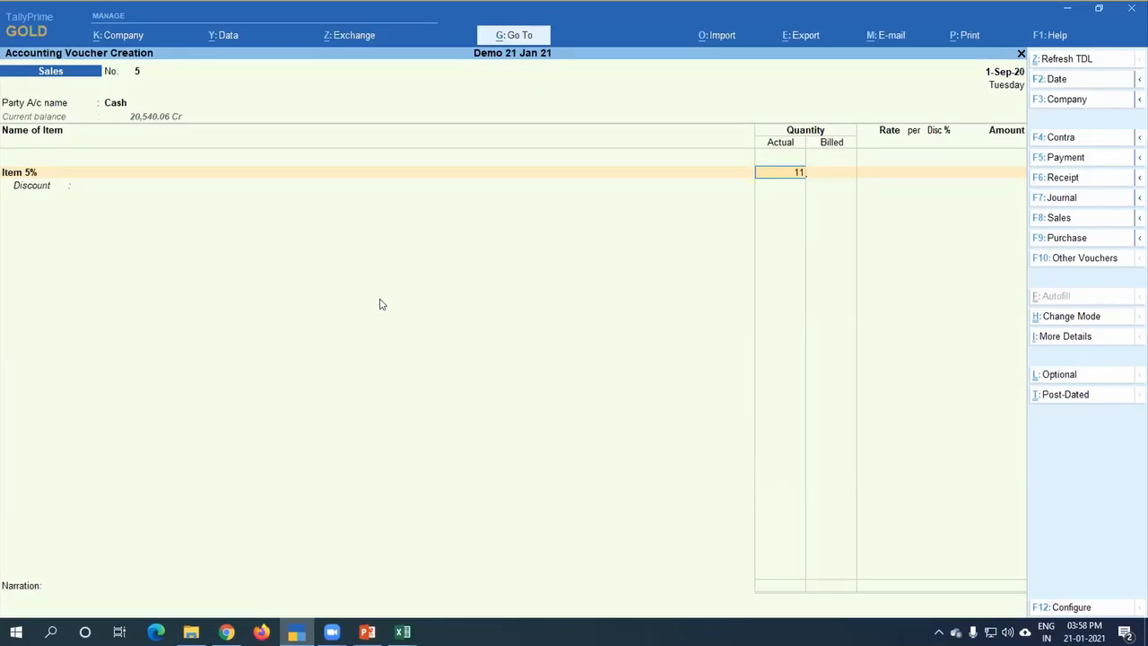
Step: Set the Item 5% quantity to 11 Pcs actual and 9 Pcs billed
key(Return)
text(9)
key(Return)
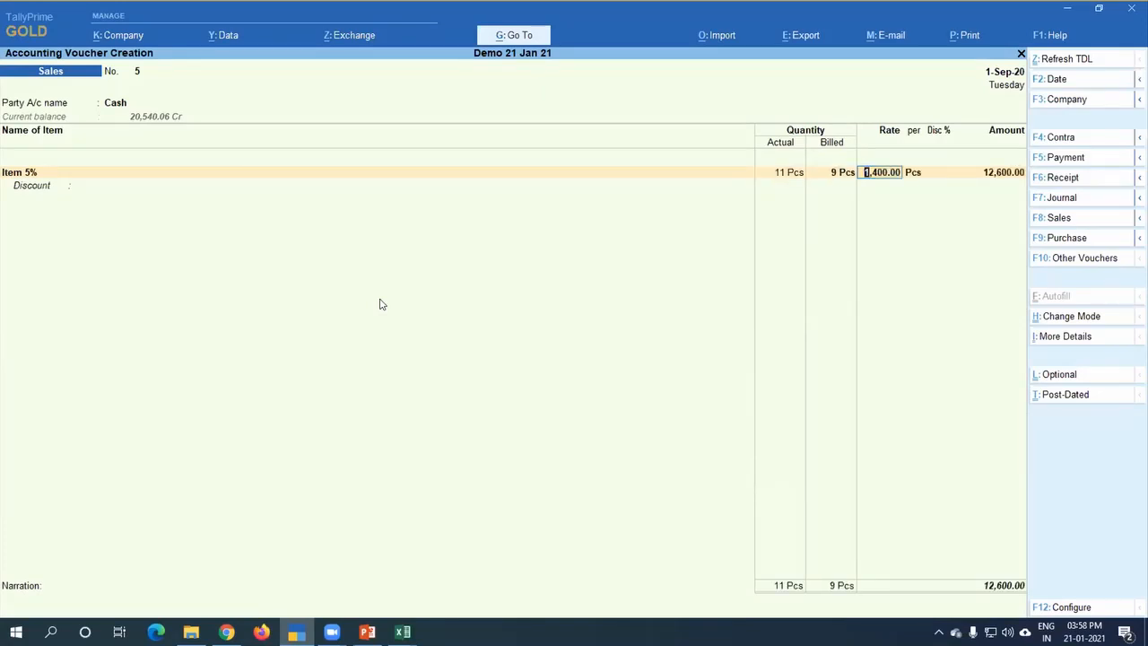
Step: Accept the 1,400 rate and allocate the item to the Sales of Goods ledger with the default tax classification
key(Return)
key(Return)
key(Return)
key(Return)
key(Return)
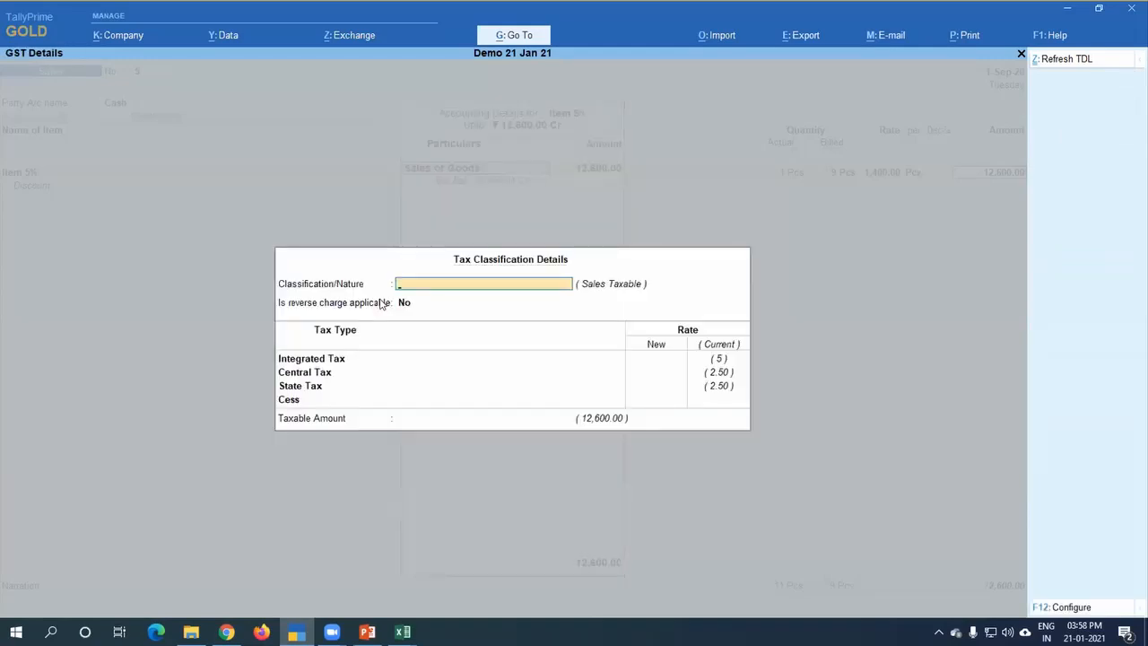
key(Return)
key(Return)
key(Return)
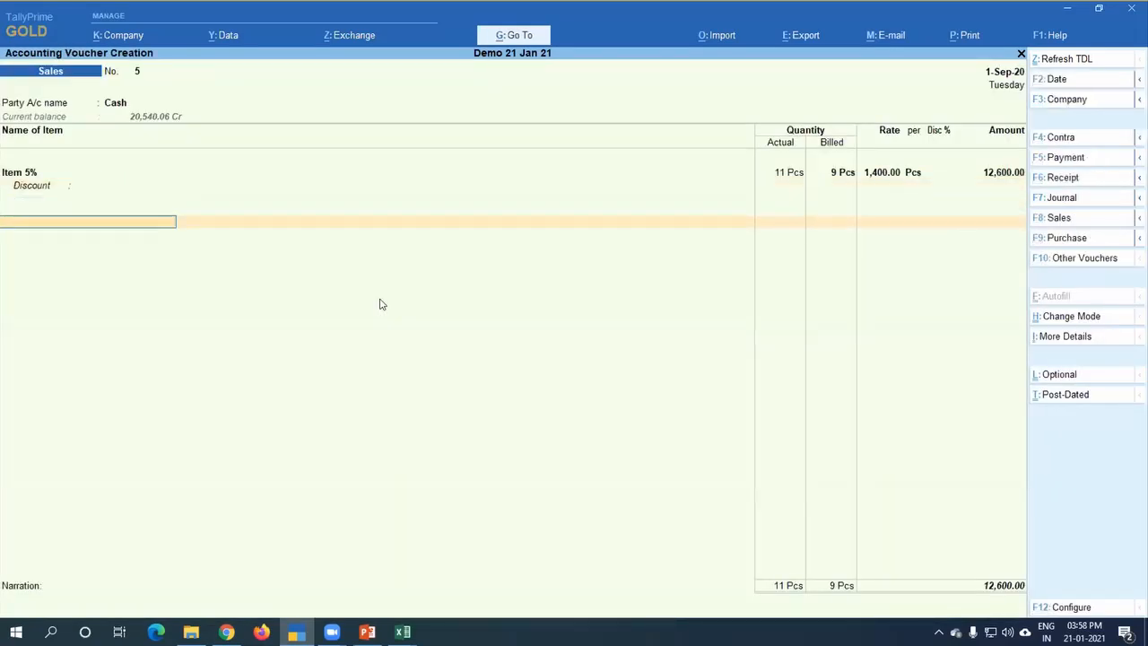
Step: Add the Cgst and Sgst ledgers with their calculated amounts, save the Sales voucher, and leave voucher entry
text(cg)
key(Return)
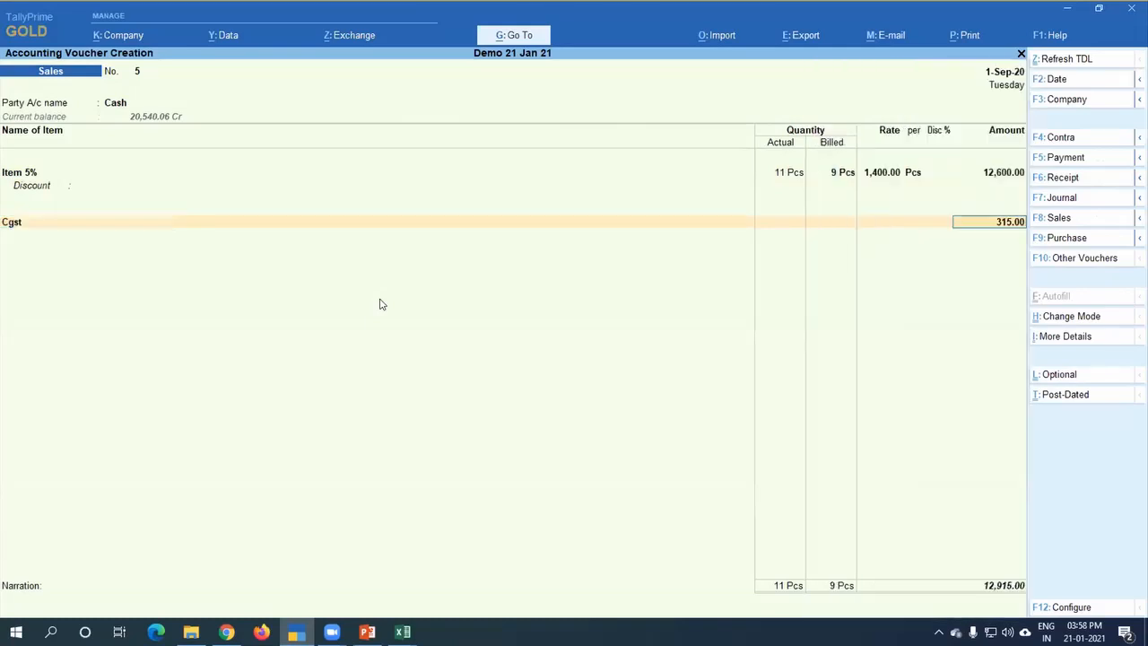
key(Return)
text(Sg)
key(Return)
key(Return)
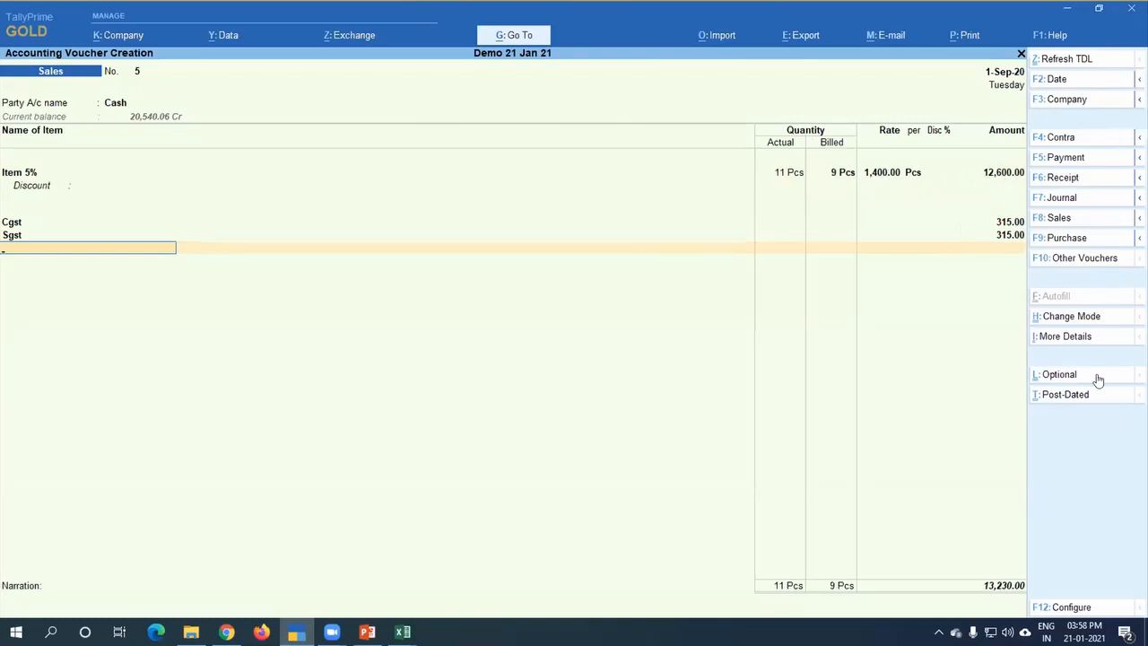
key(ctrl)
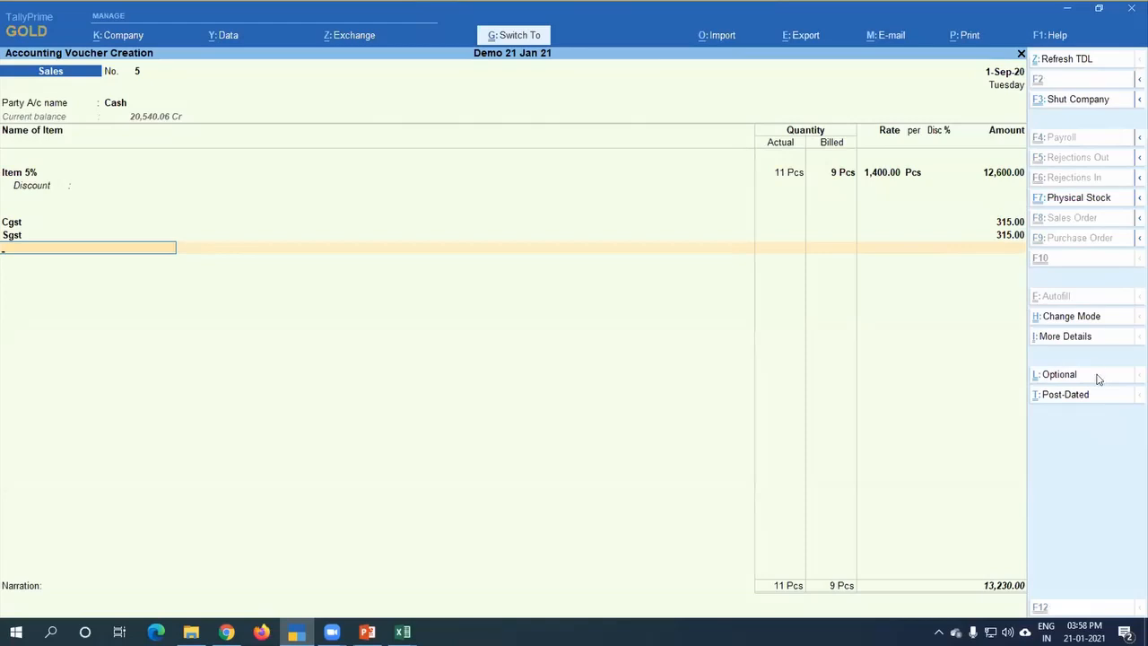
key(ctrl+a)
key(Escape)
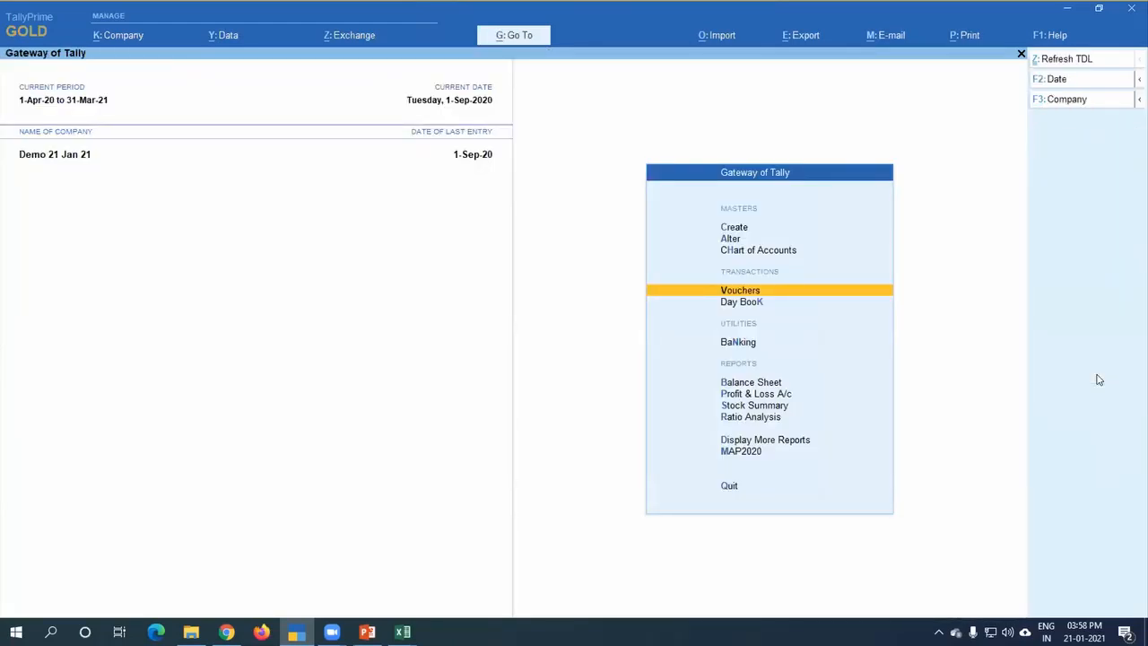
Step: Open the Stock Summary and drill down to the monthly summary of Item 5% to examine its inward and outward quantities
key(d)
key(s)
key(Down)
key(Down)
key(Down)
key(Down)
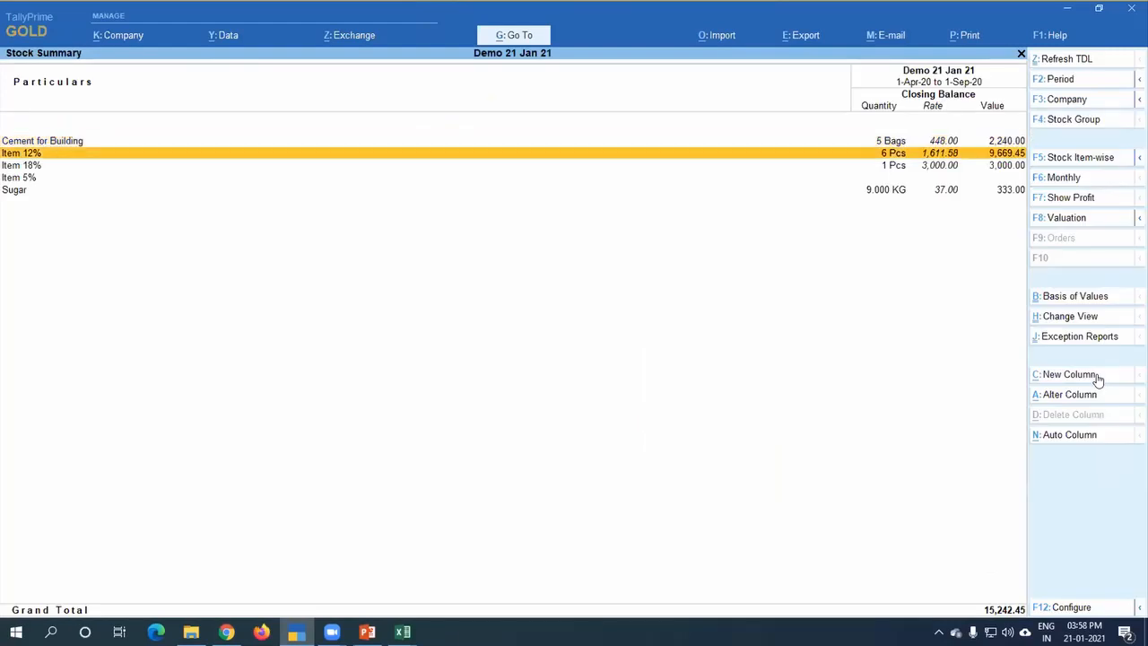
key(Return)
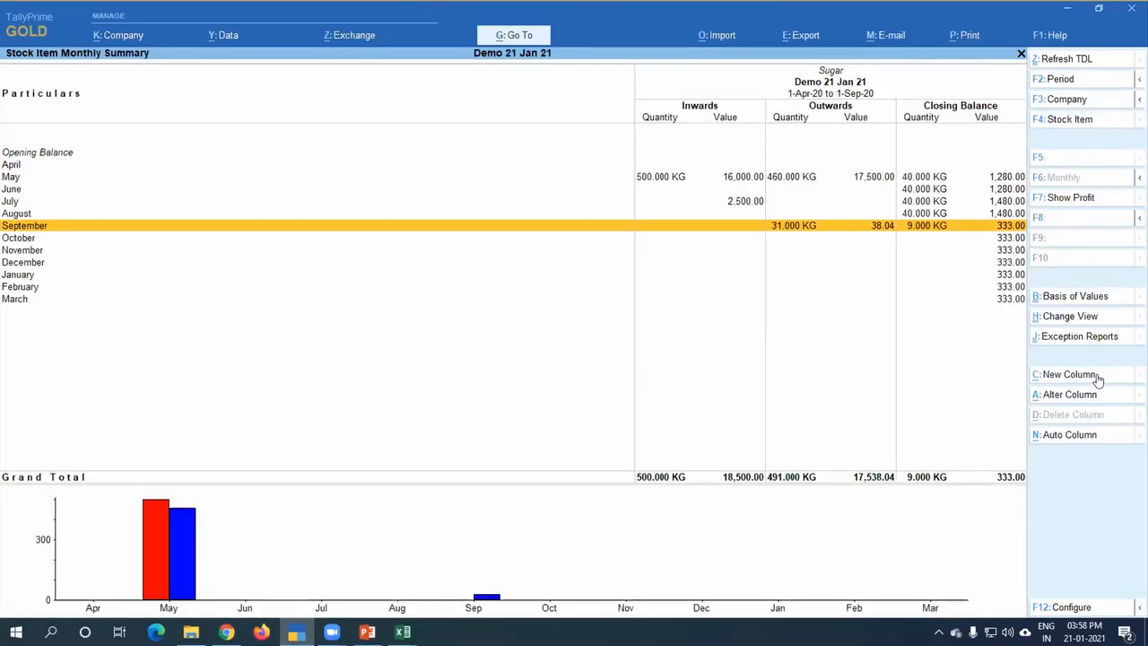
key(Up)
key(Down)
key(Escape)
key(Up)
key(Return)
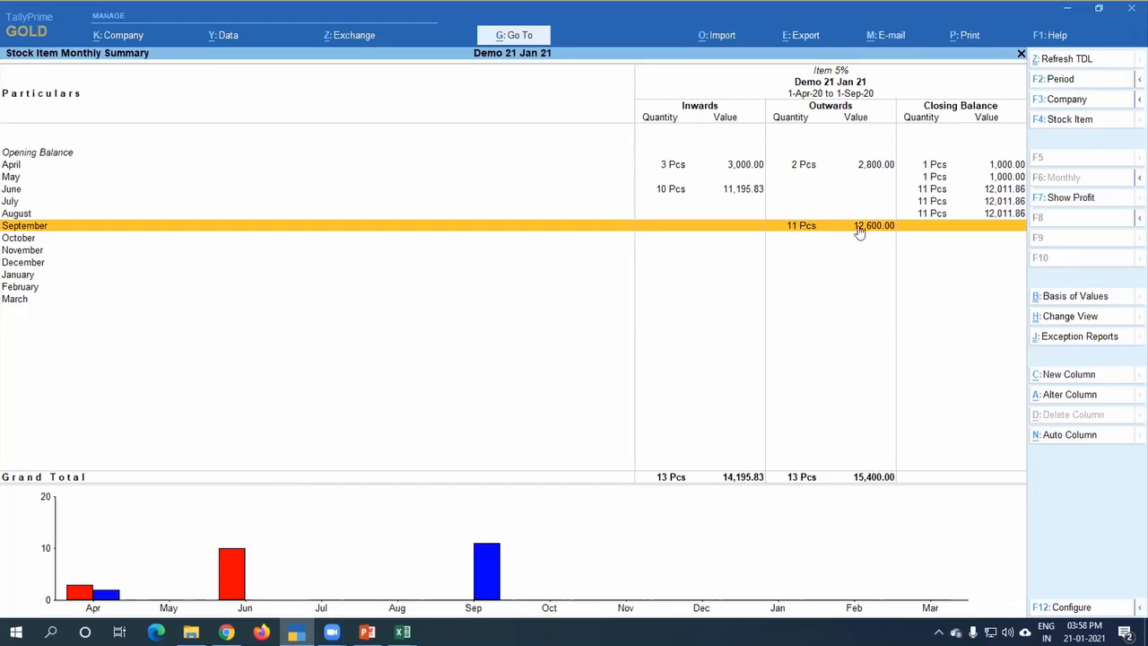
Step: Open the September vouchers of Item 5% to examine the quantity and rate sold, and leave the stock reports
click(946, 228)
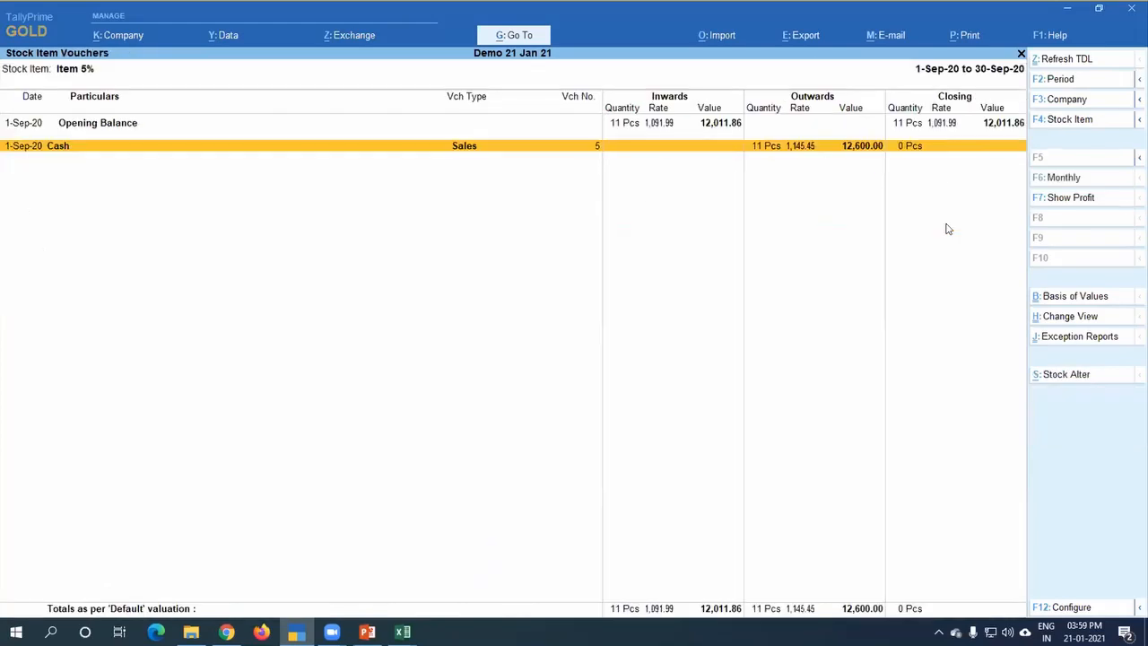
key(Escape)
key(Escape)
key(Escape)
key(Escape)
key(Escape)
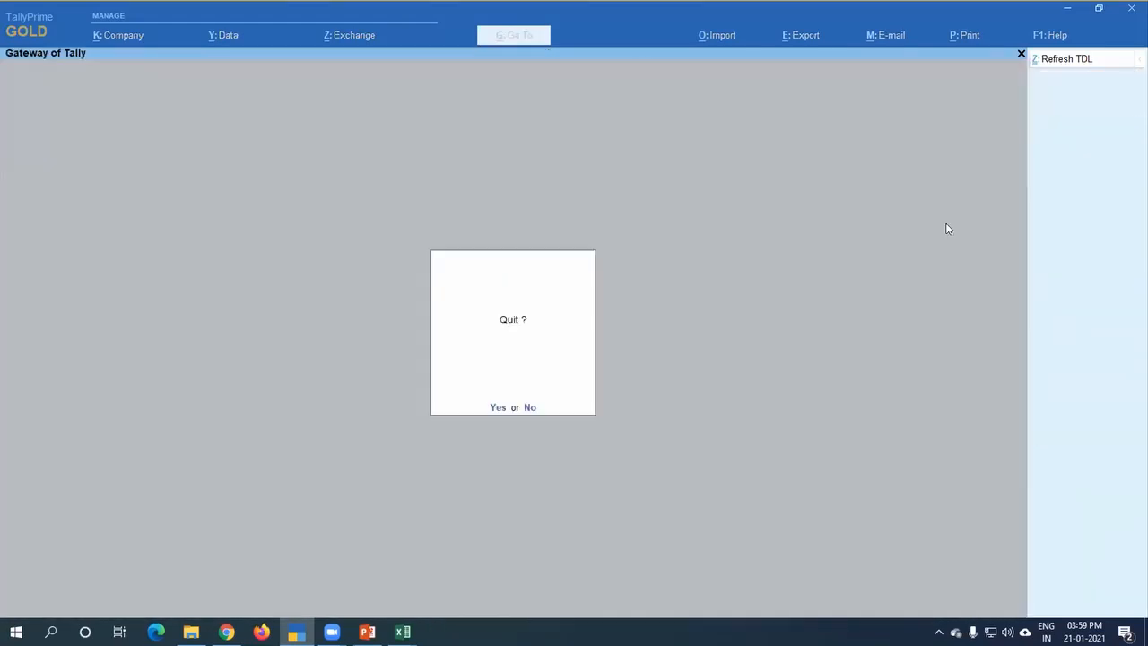
Step: Open the September vouchers in the Sales Register and set the report period to 1-Apr-20 to 30-Sep-20
key(d)
key(a)
key(s)
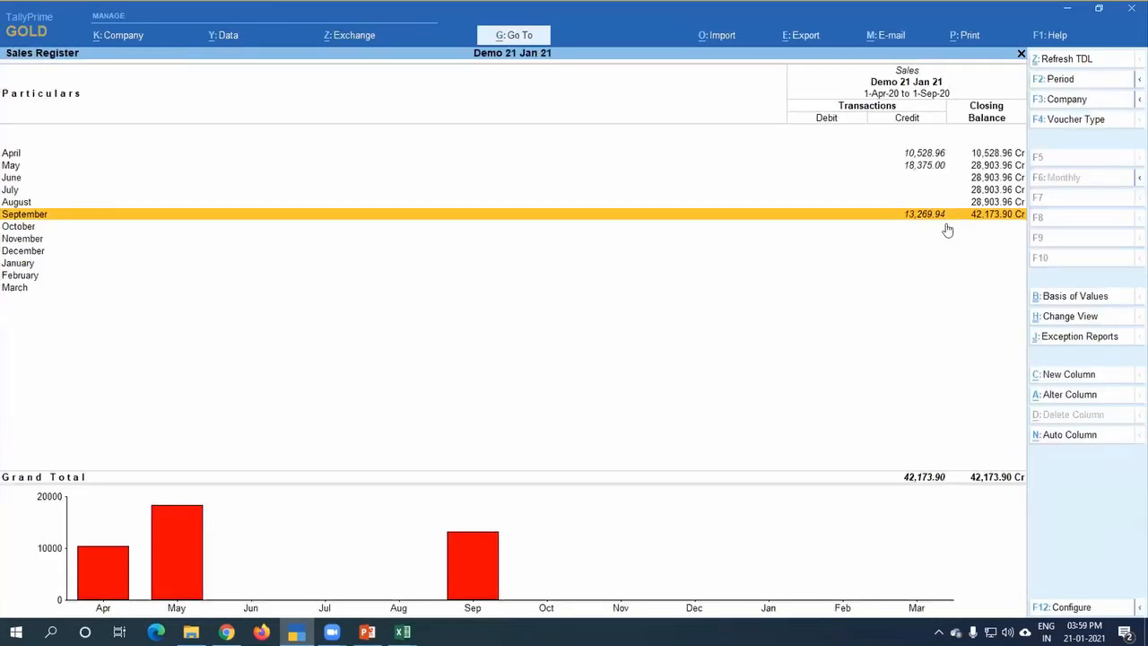
click(947, 229)
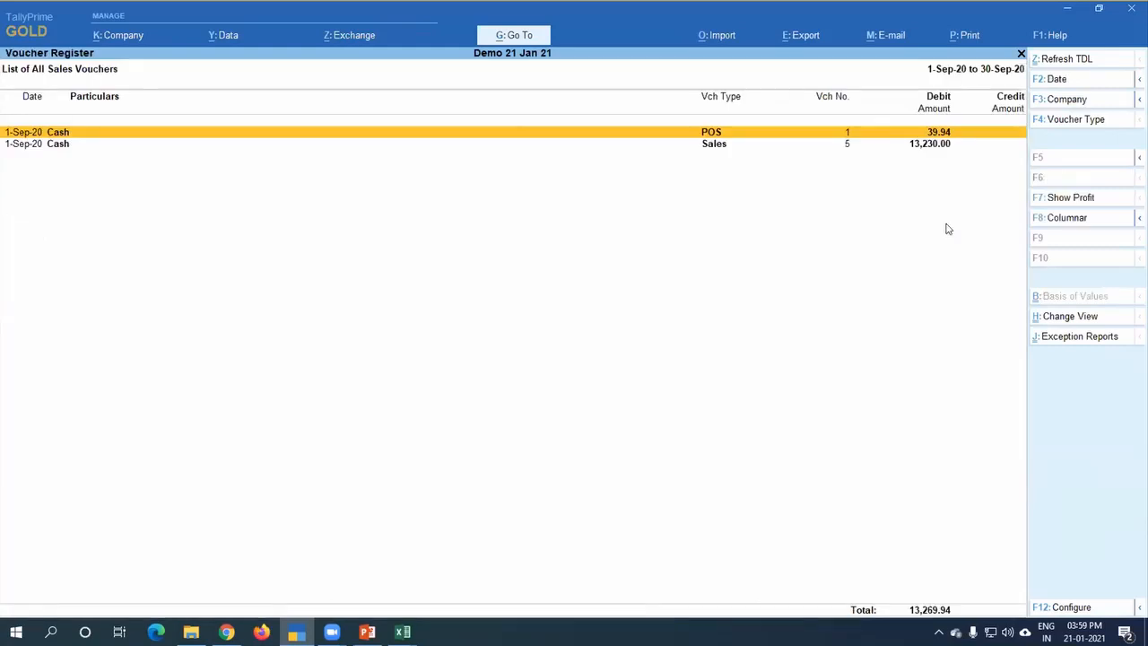
key(F2)
key(Return)
key(Return)
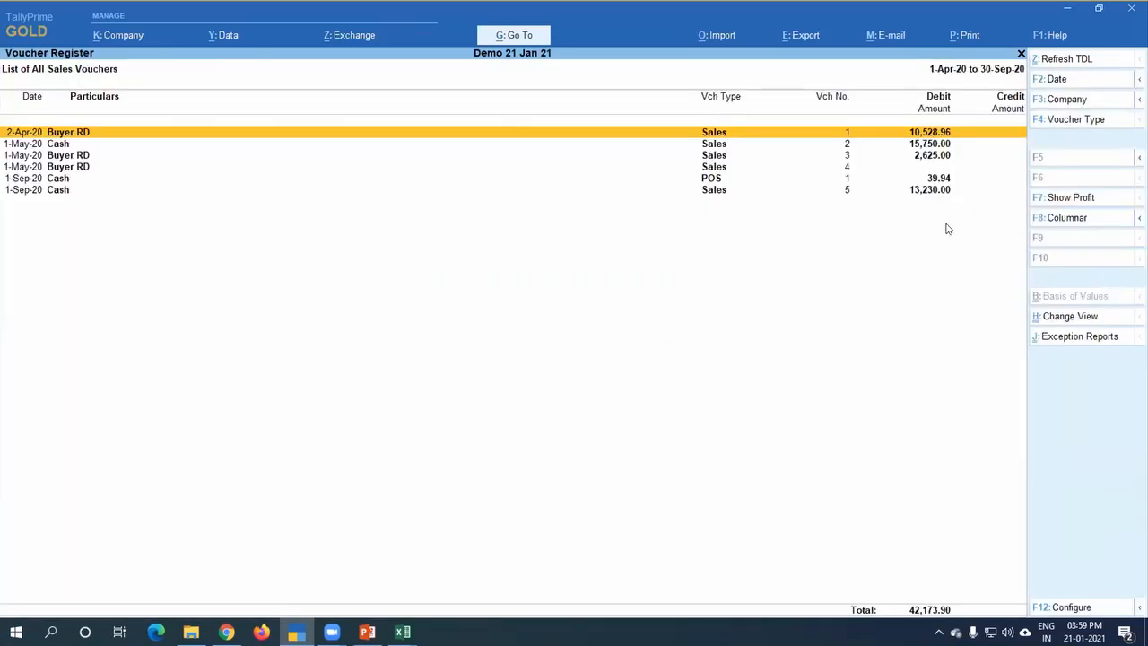
Step: Open the export configuration for the current voucher register and expand the list to show more settings
key(alt+e)
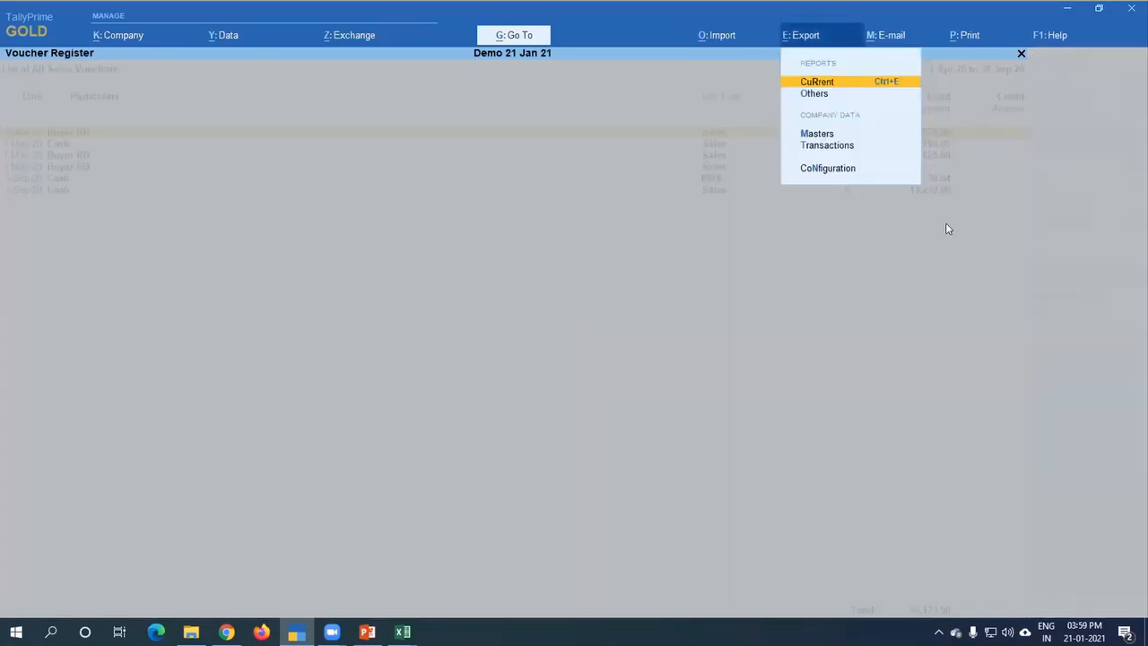
key(Return)
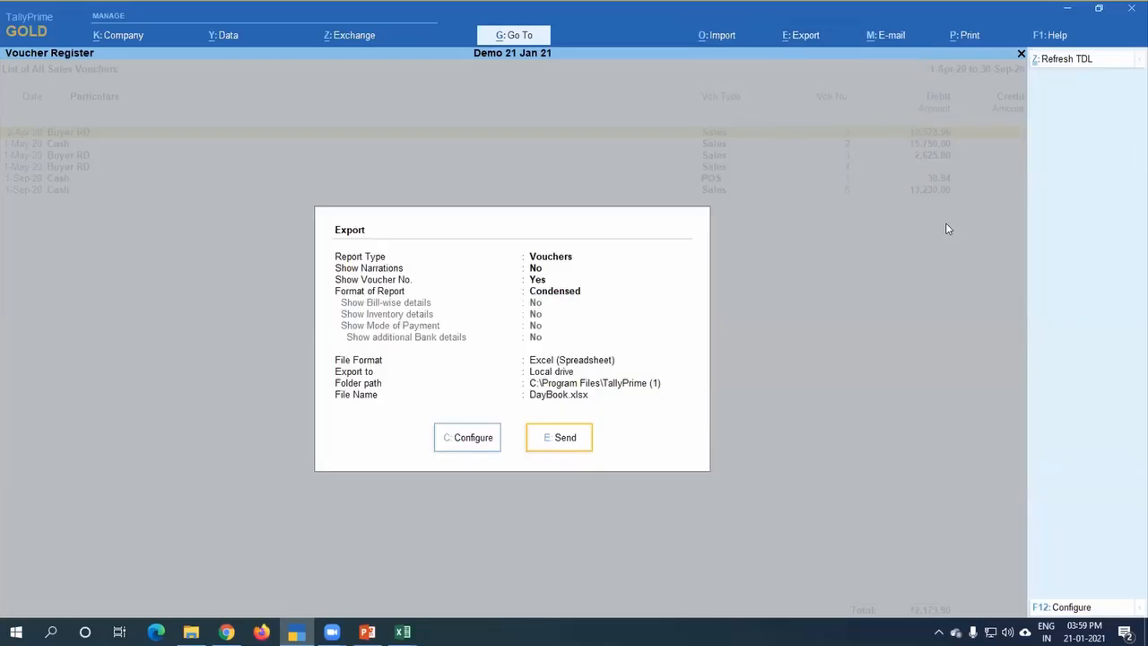
key(c)
key(Down)
key(Down)
key(Down)
key(Down)
key(Down)
key(Down)
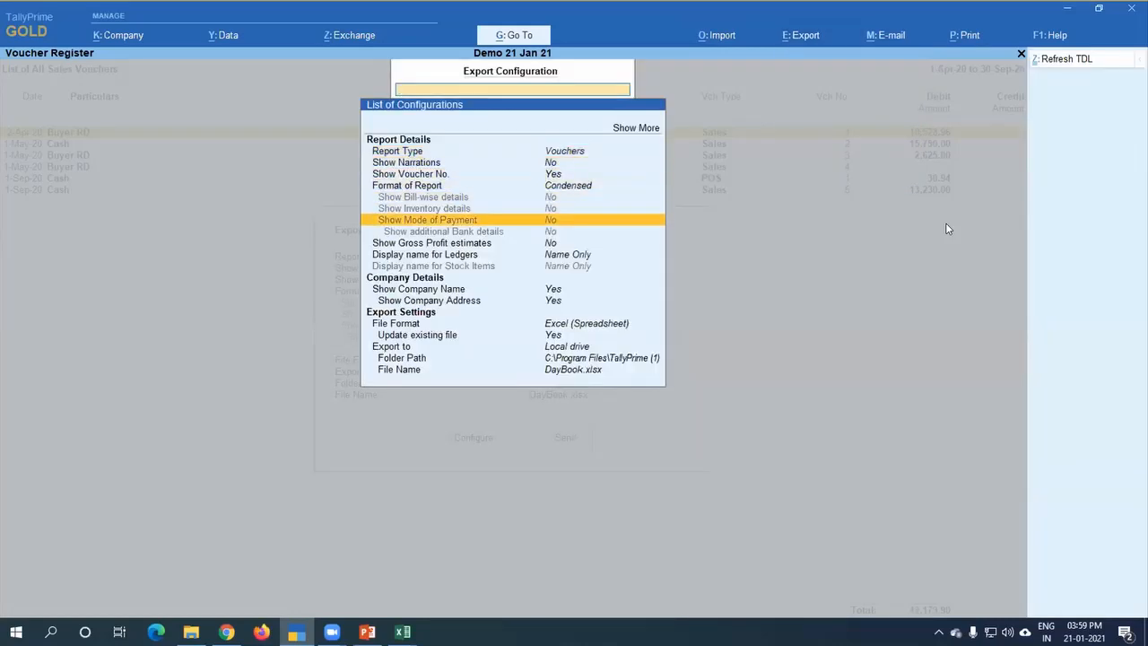
key(Down)
key(Down)
key(Down)
key(Down)
key(Down)
key(Down)
key(Down)
key(Down)
key(Up)
key(Up)
key(Up)
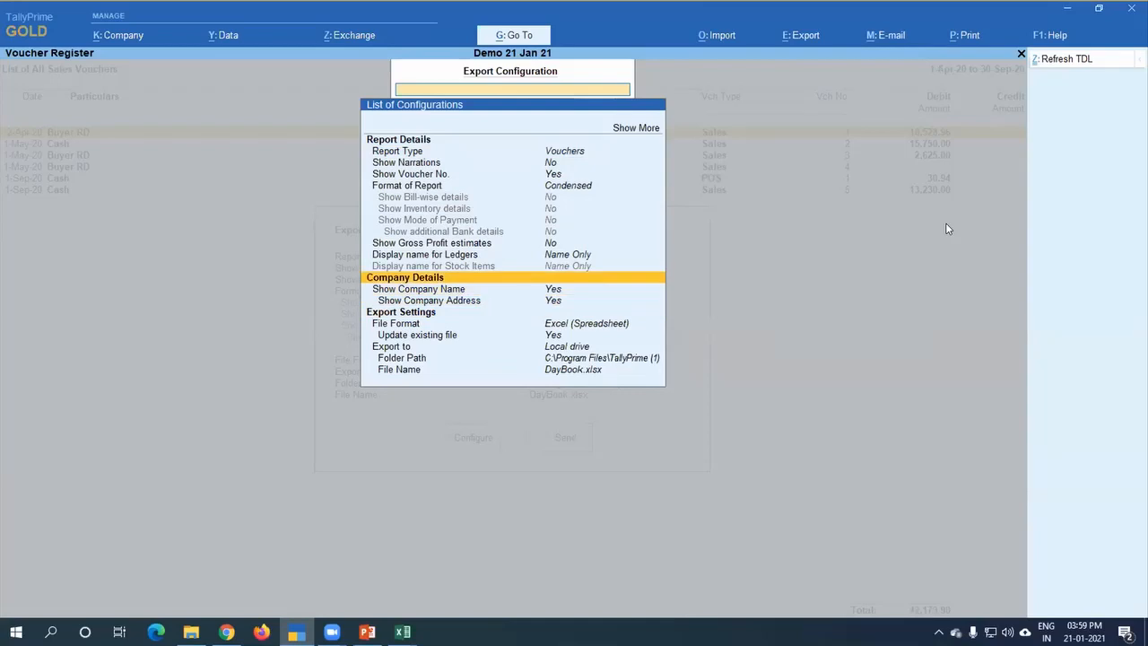
key(Up)
key(Up)
key(Up)
key(Up)
key(Up)
key(Up)
key(Up)
key(Up)
key(Return)
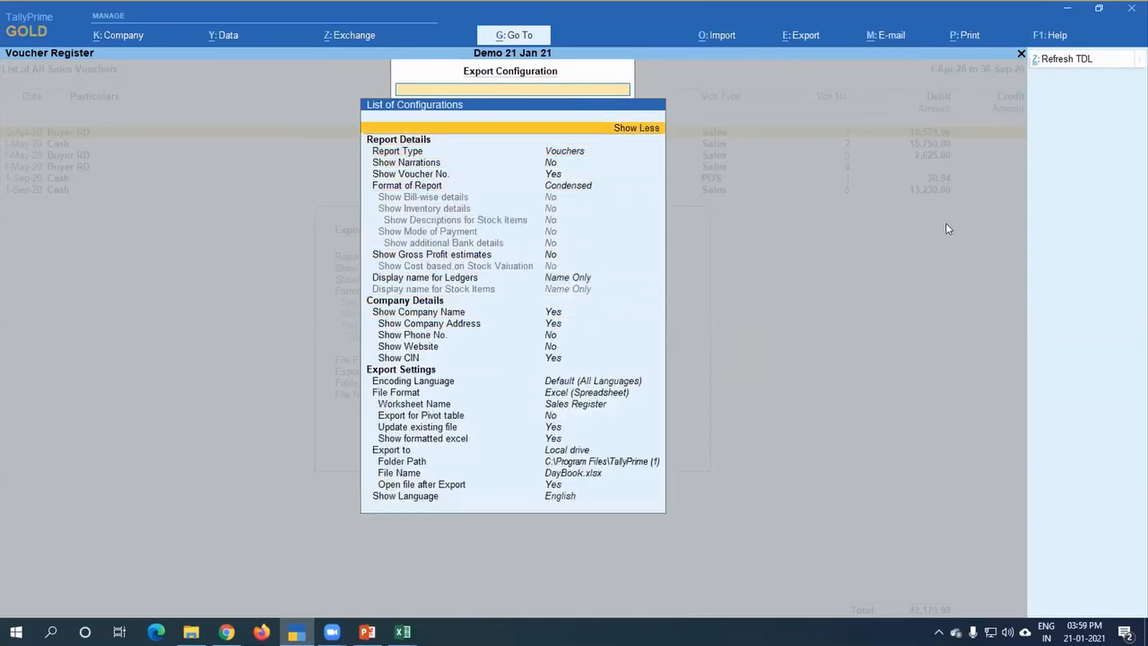
Step: Set Export for Pivot table to Yes in the export settings and review the remaining file options
key(Down)
key(Down)
key(Down)
key(Down)
key(Down)
key(Down)
key(Down)
key(Down)
key(Down)
key(Down)
key(Down)
key(Down)
key(Down)
key(Down)
key(Down)
key(Down)
key(Down)
key(Down)
key(Down)
key(Down)
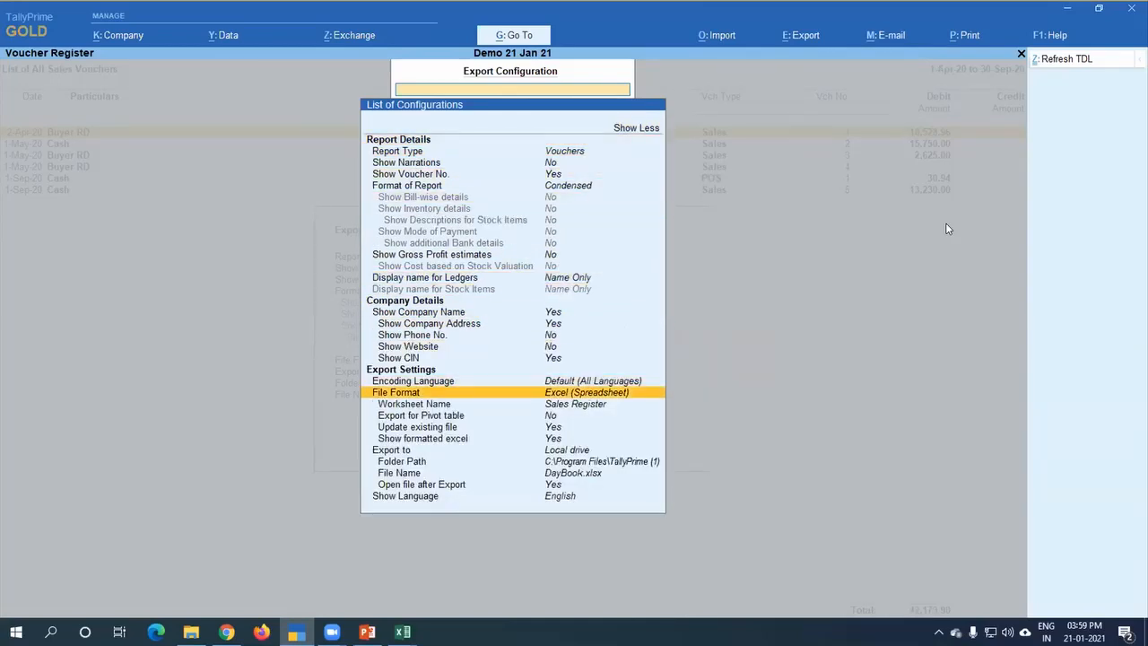
key(Down)
key(Down)
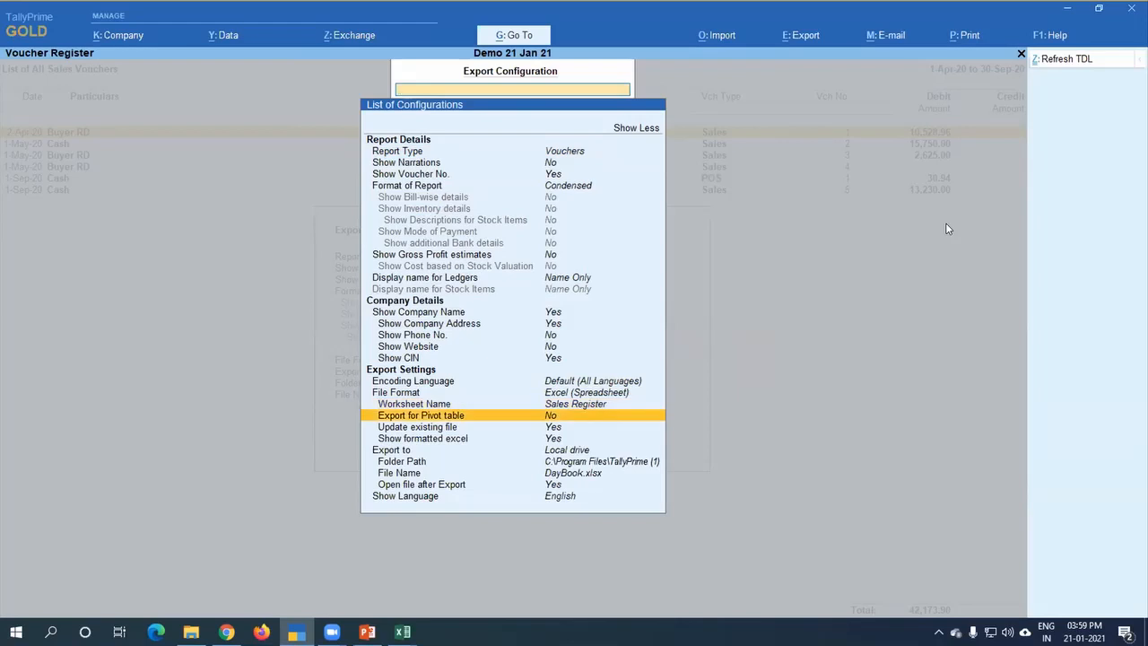
key(Return)
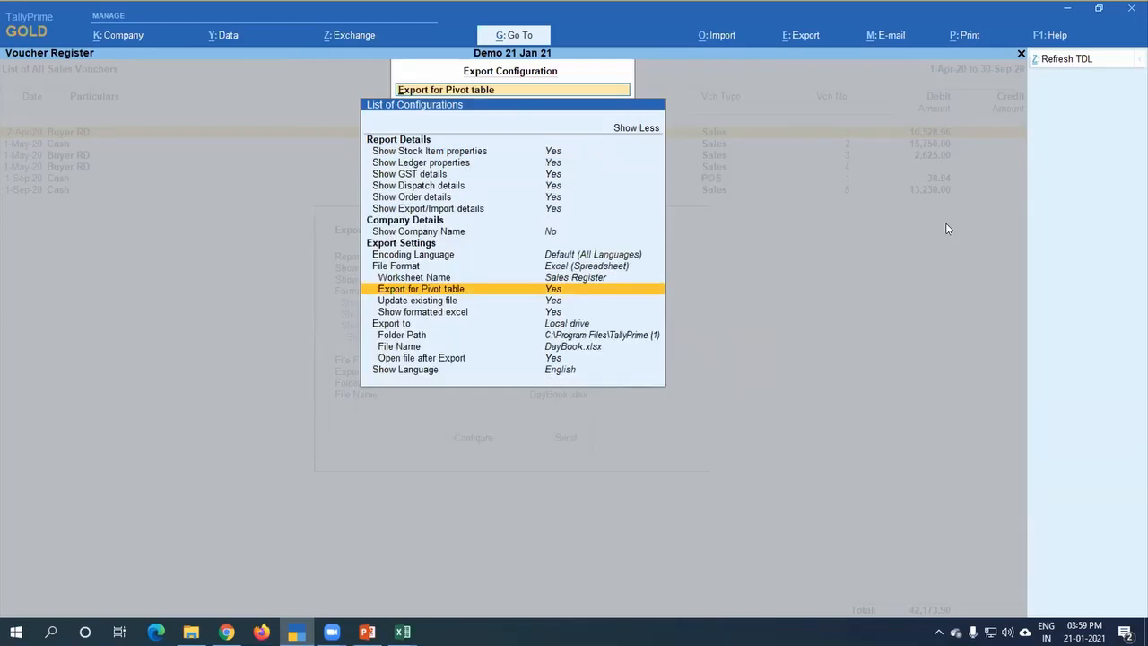
key(Down)
key(Down)
key(Down)
key(Down)
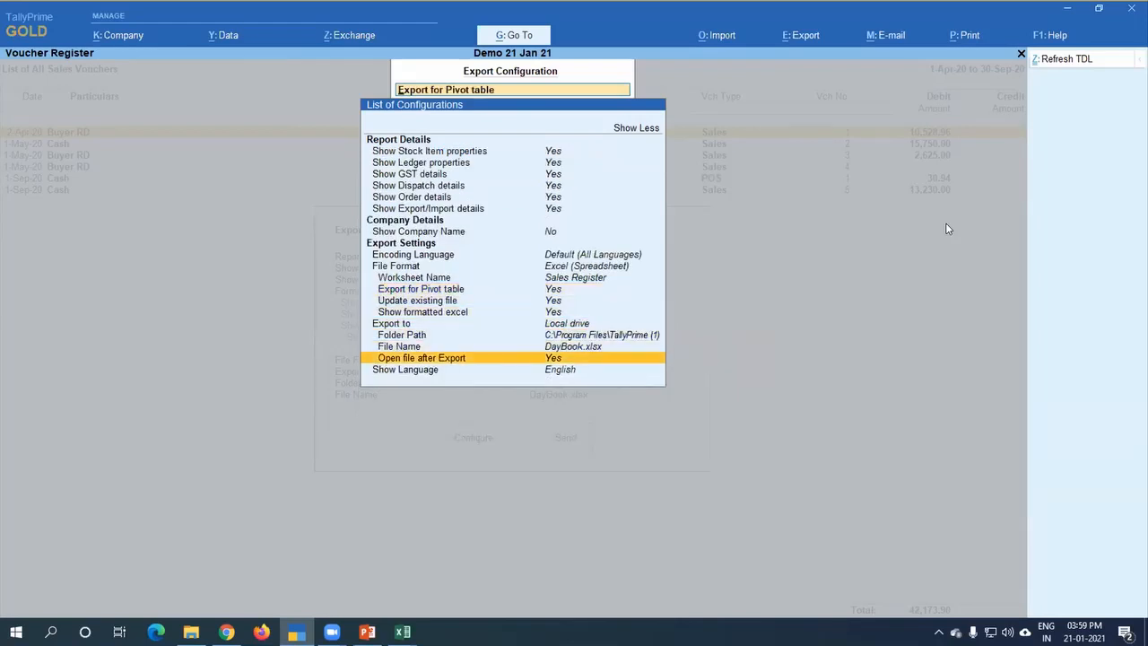
key(Down)
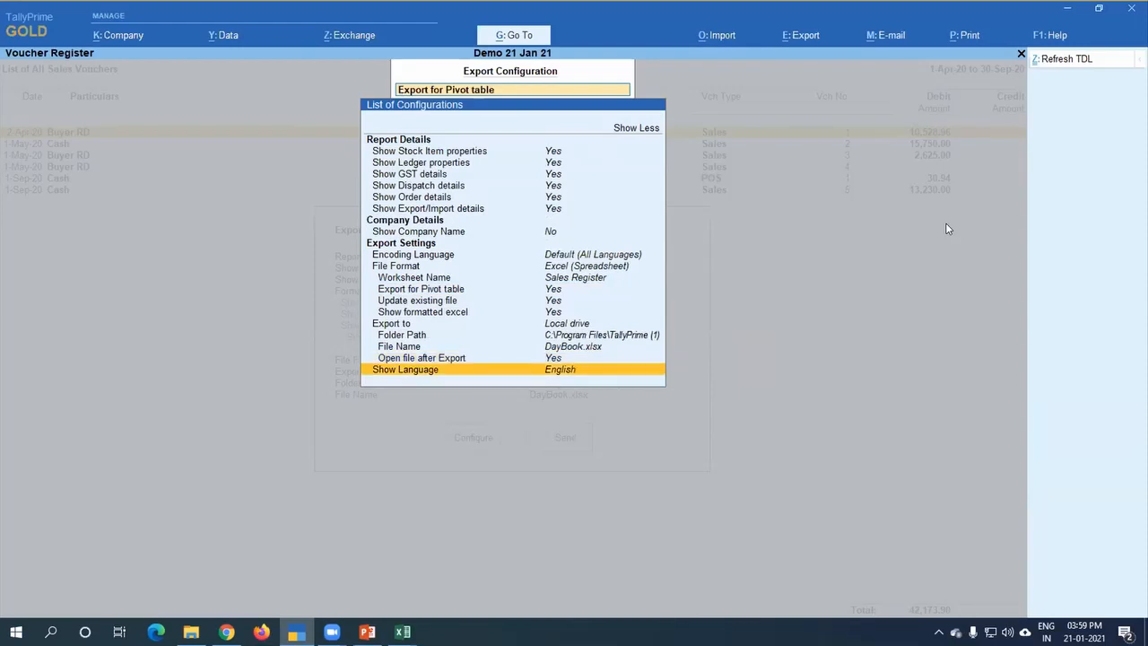
Step: Switch to Excel, close the previously exported DayBook workbook without saving, and return to TallyPrime
click(403, 632)
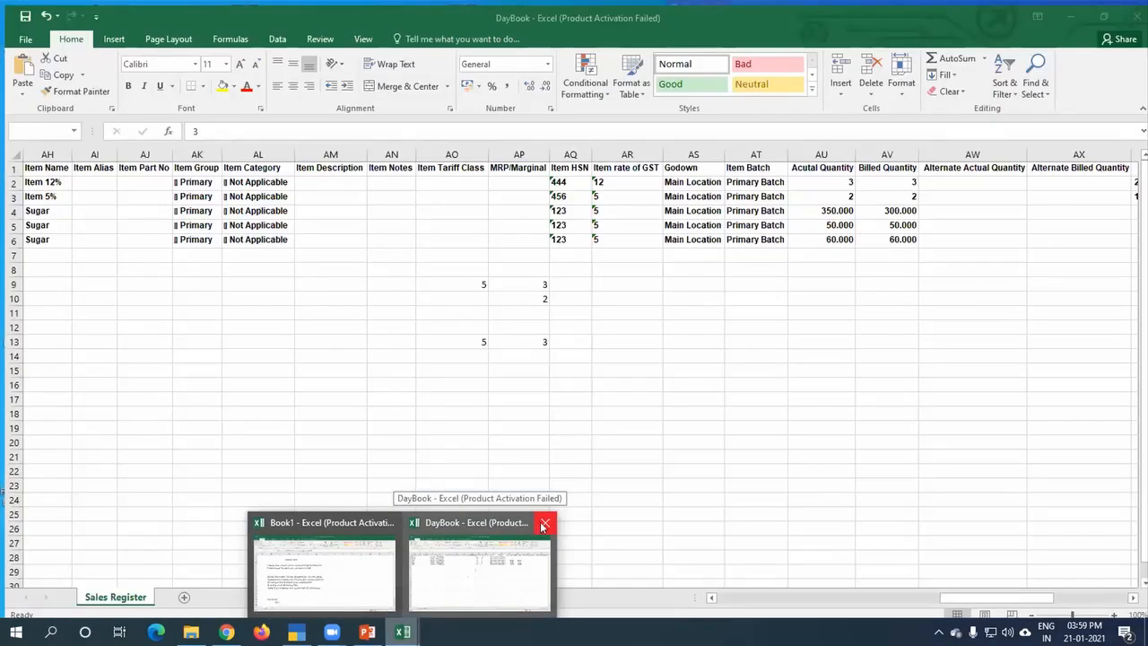
click(542, 526)
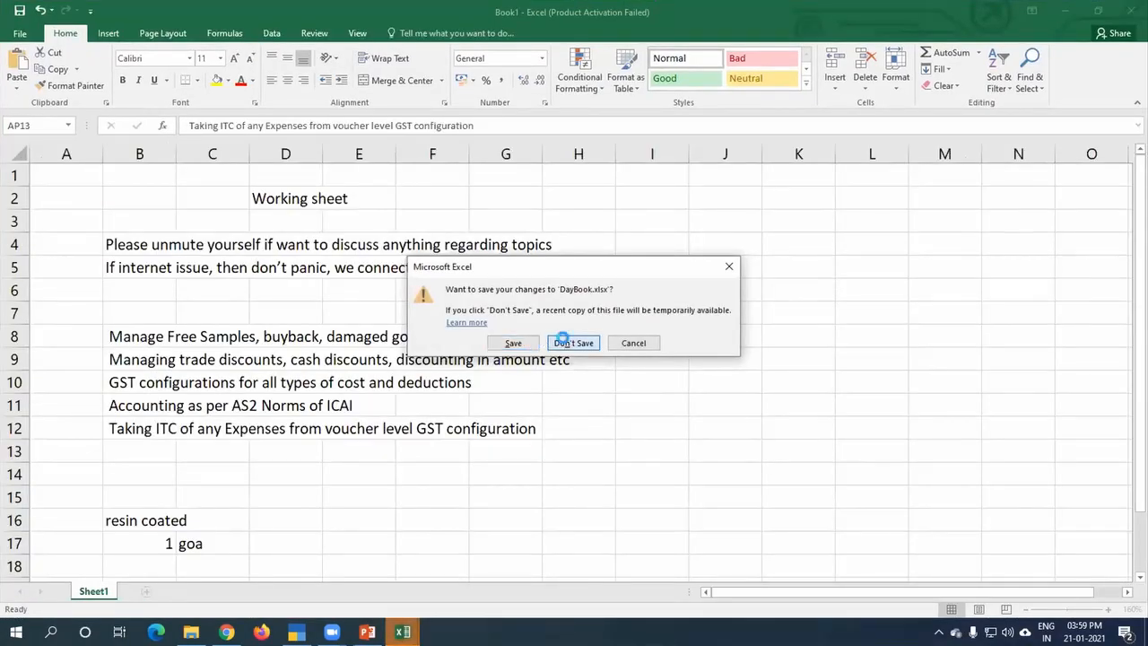
click(562, 343)
click(403, 631)
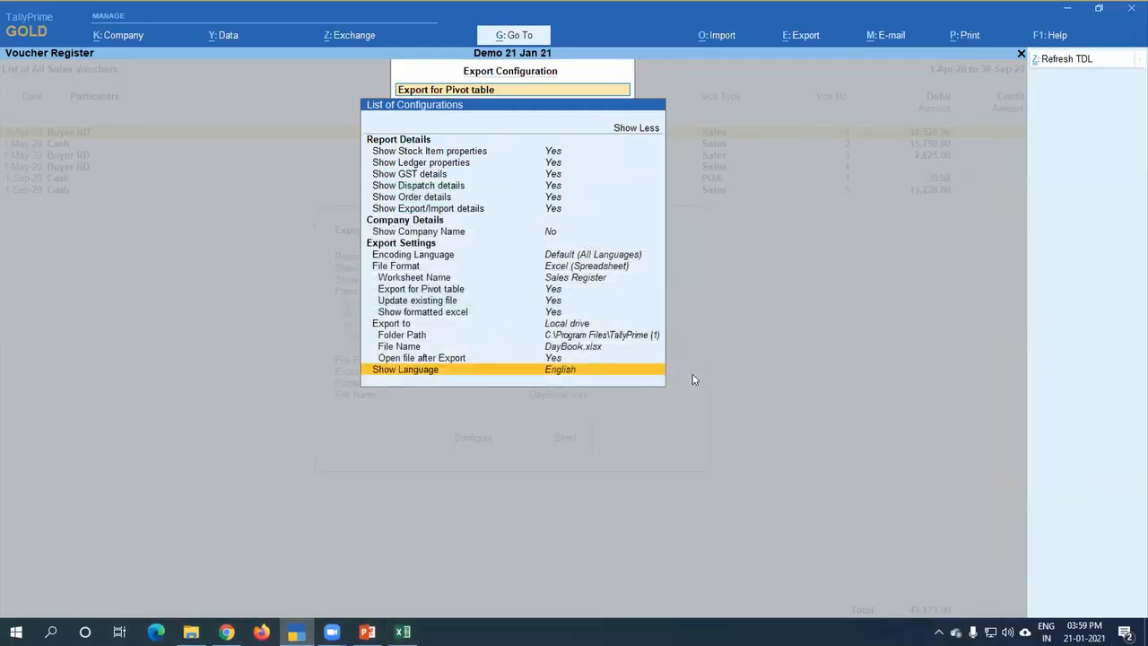
Step: Leave the export configuration and export the voucher register to the Excel file DayBook.xlsx
key(Escape)
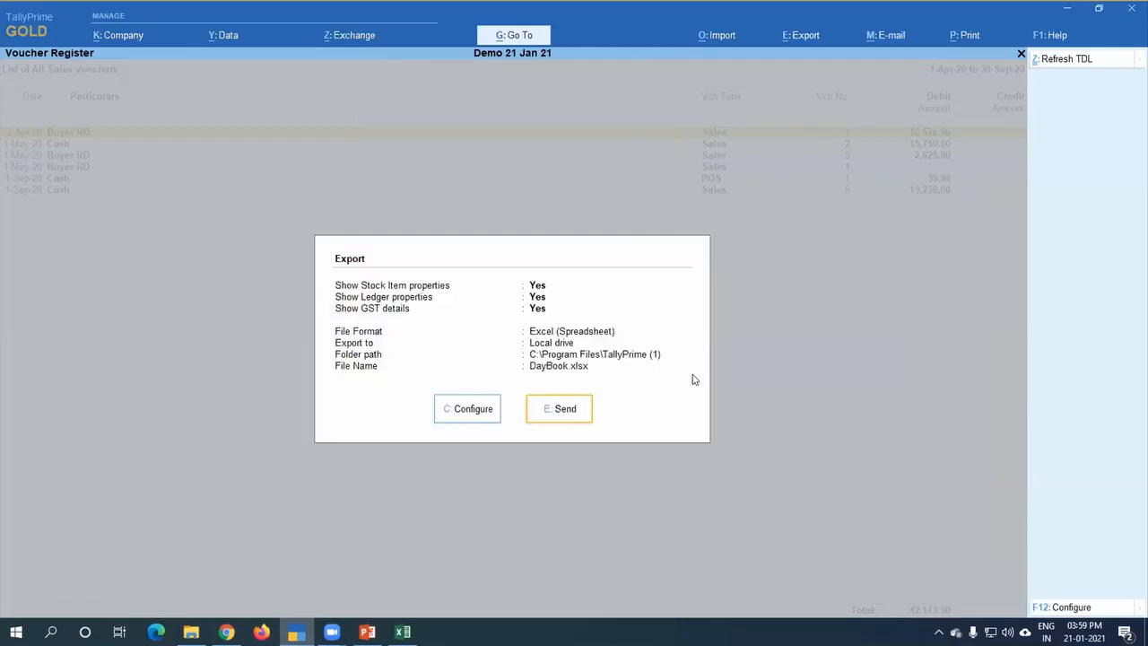
key(Left)
key(Right)
key(Return)
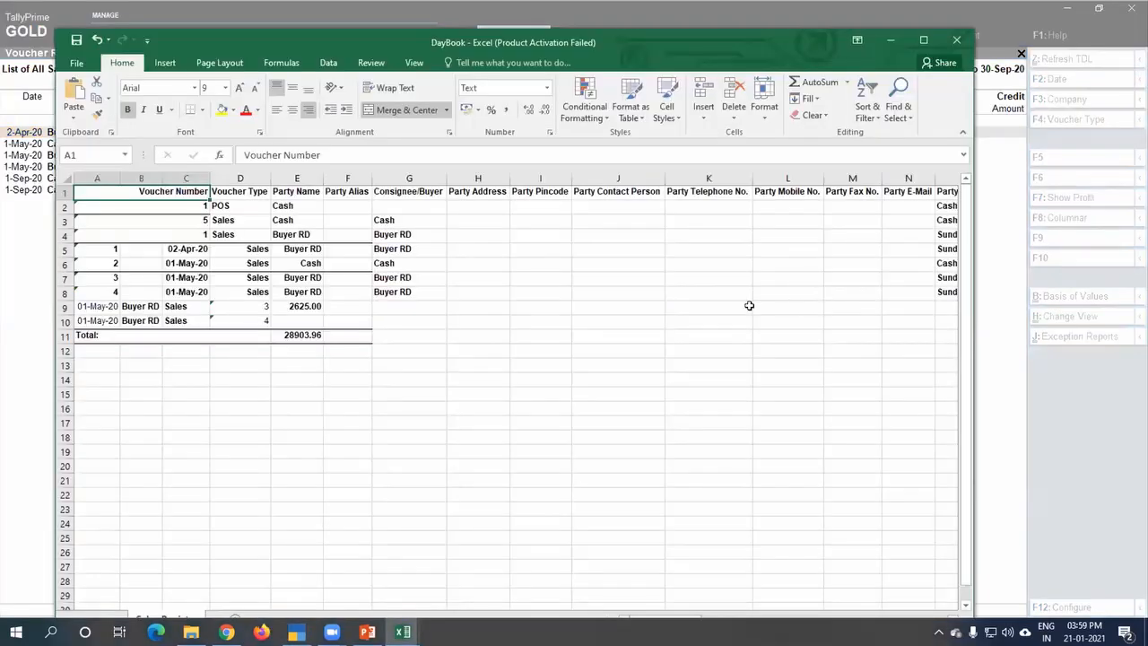
Step: Examine the exported workbook's columns across row 6, from party and dispatch details to quantities, rates, margin and sales ledger
key(Right)
key(Right)
key(Right)
key(Right)
key(Right)
key(Right)
key(Right)
key(Right)
key(Right)
key(Right)
key(Right)
key(Right)
key(Right)
key(Right)
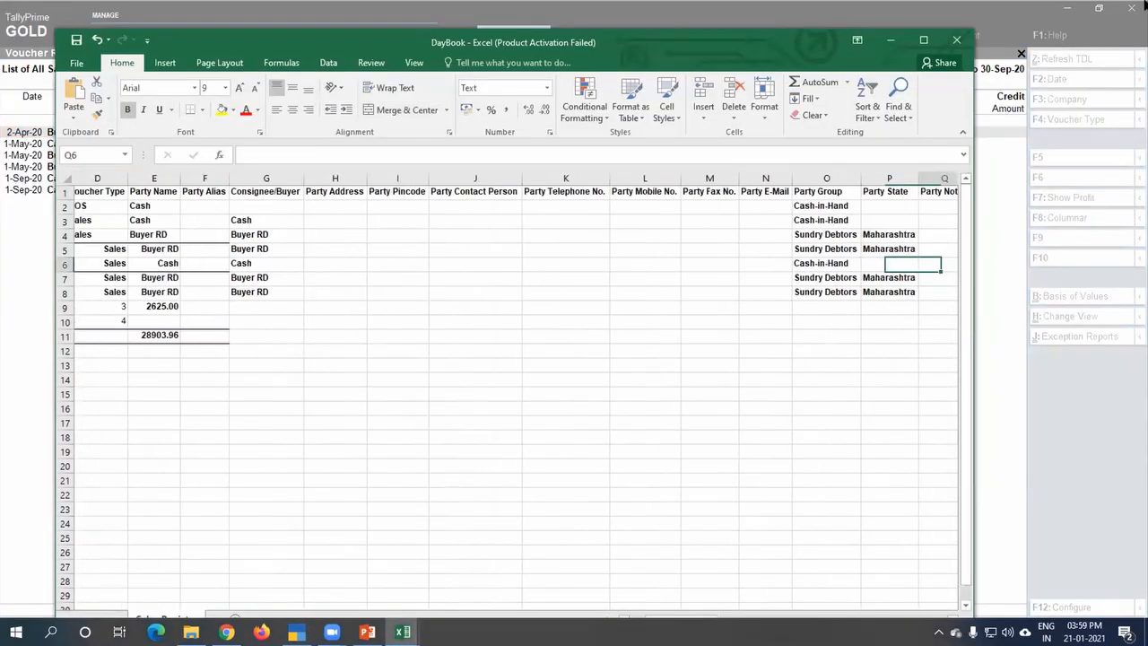
key(Right)
key(Right)
key(Right)
key(Right)
key(Right)
key(Right)
key(Right)
key(Right)
key(Right)
key(Right)
key(Right)
key(Right)
key(Right)
key(Right)
key(Right)
key(Right)
key(Right)
key(Right)
key(Right)
key(Right)
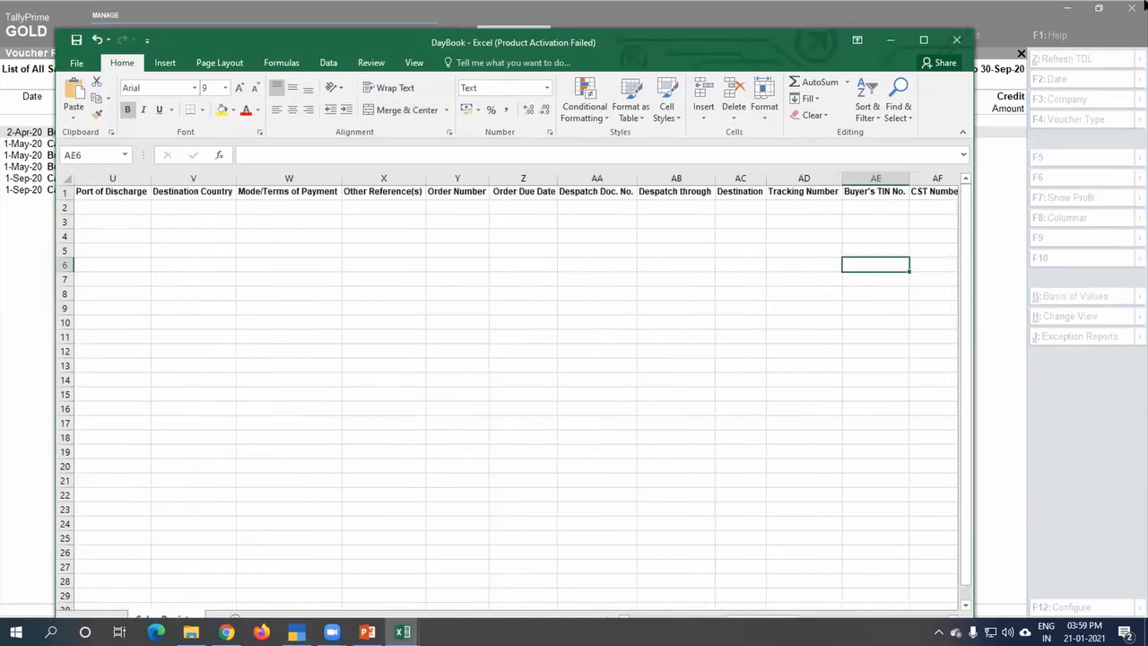
key(Right)
key(Right)
key(Right)
key(Right)
key(Right)
key(Right)
key(Right)
key(Right)
key(Right)
key(Right)
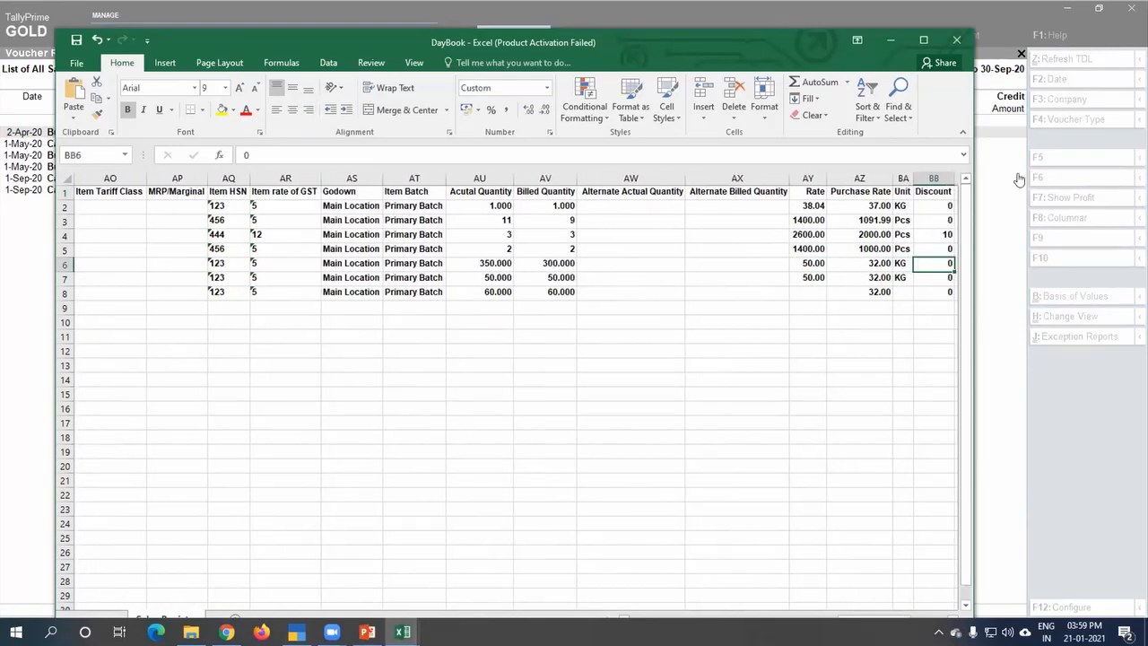
key(Right)
key(Right)
key(Right)
key(Right)
key(Right)
key(Right)
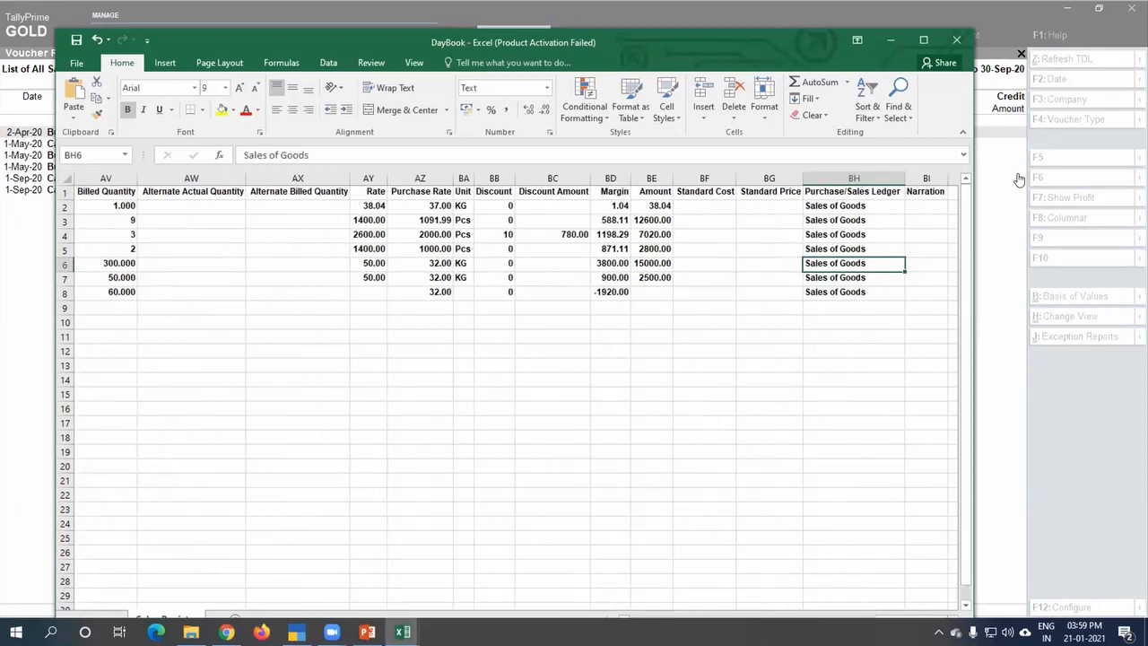
key(Right)
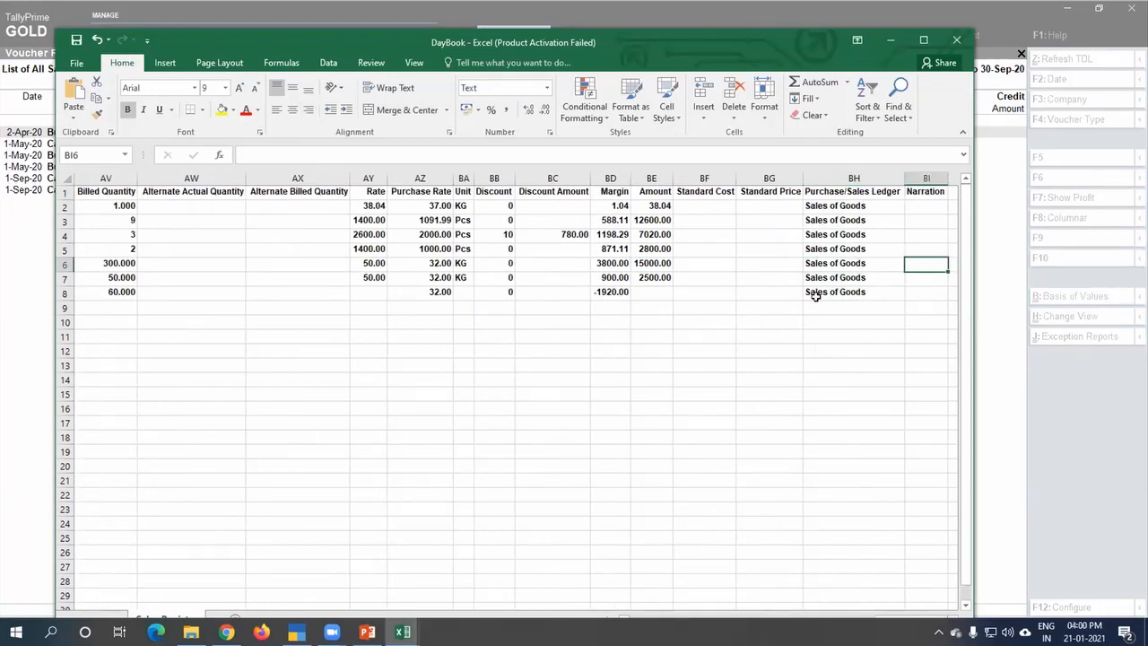
key(Right)
key(Right)
key(Right)
key(Right)
key(Right)
Step: Go back to the actual and billed quantity columns and examine both quantities of the latest Item 5% sale in row 3
key(Left)
key(Left)
key(Left)
key(Left)
key(Left)
key(Left)
key(Left)
key(Left)
key(Left)
key(Left)
key(Left)
key(Left)
key(Left)
key(Left)
key(Left)
key(Left)
key(Left)
key(Left)
key(Left)
key(Left)
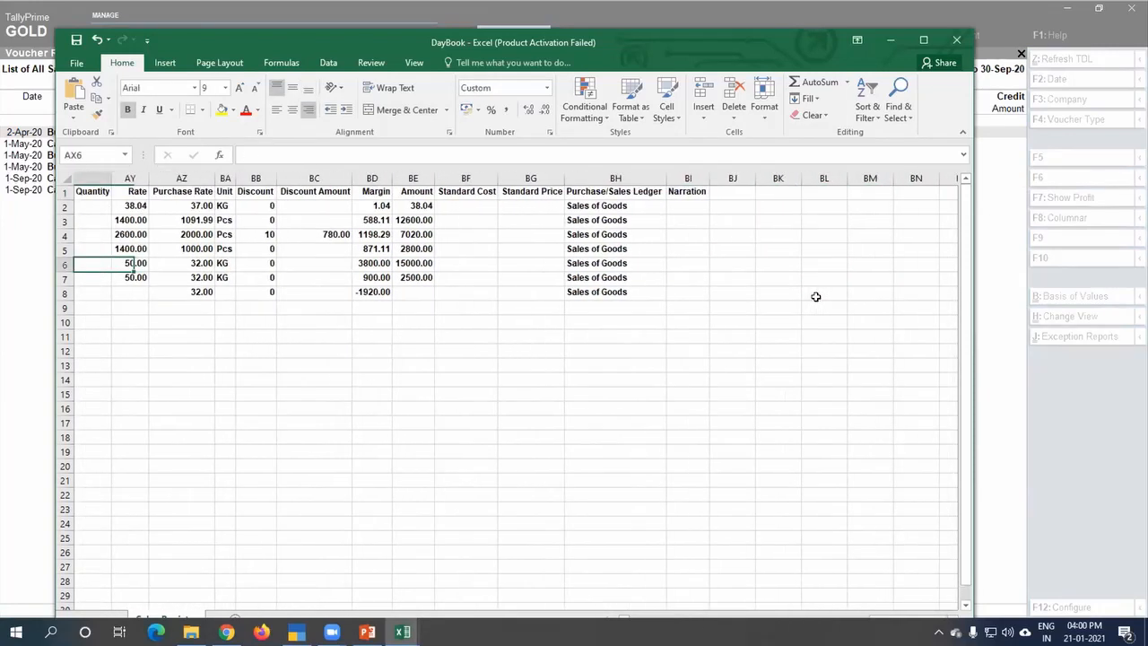
key(Left)
key(Right)
key(Right)
key(Right)
key(Right)
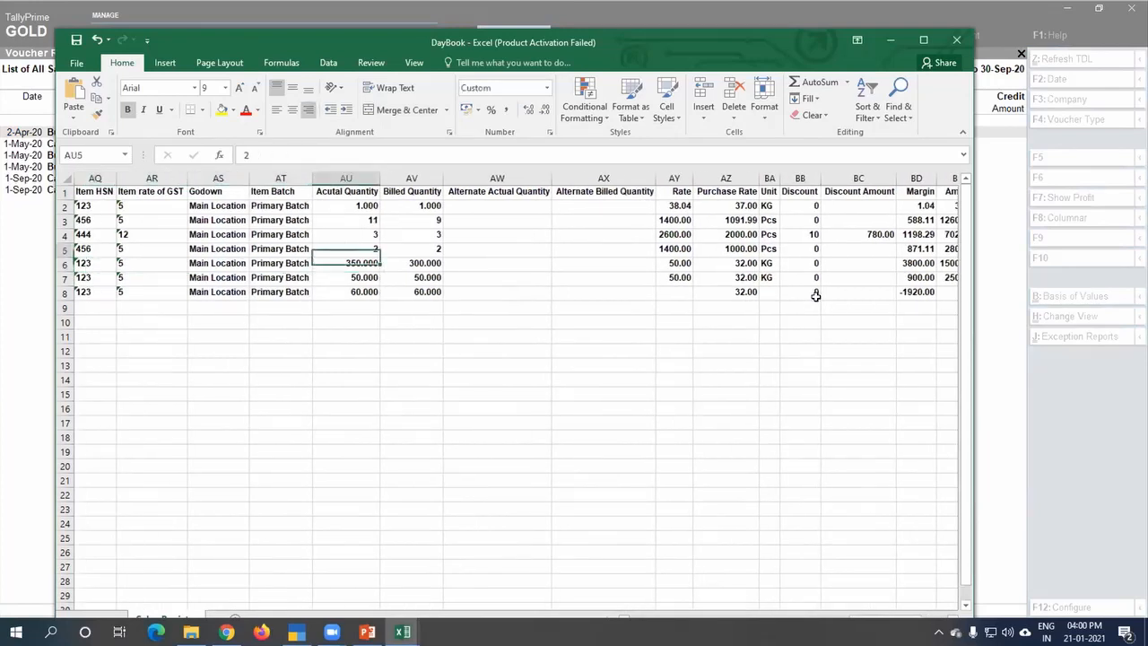
key(Up)
key(Up)
key(Up)
key(Right)
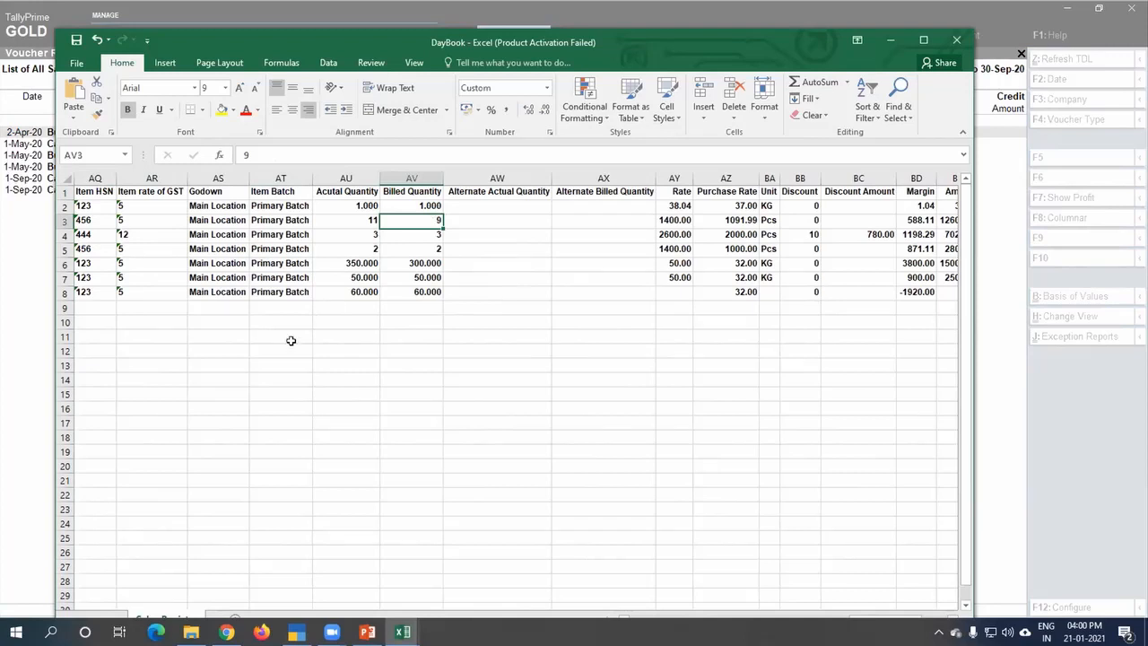
Step: In cell AW3, enter a formula subtracting the billed quantity from the actual quantity, +AU3-AV3
click(488, 218)
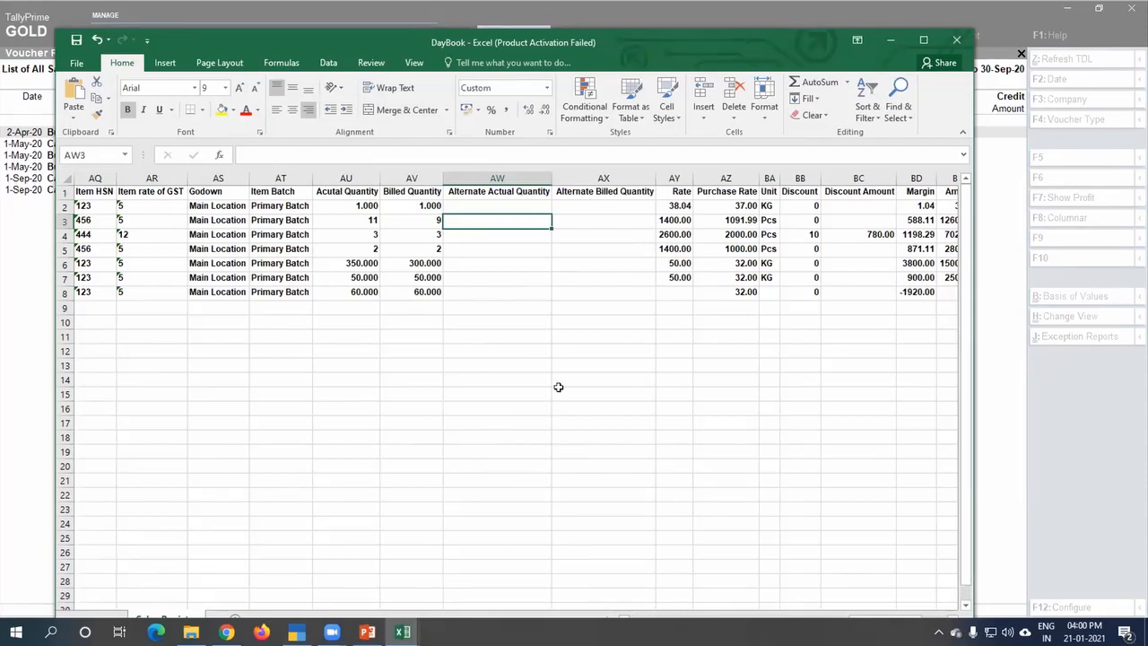
click(686, 221)
click(538, 215)
text(+)
key(Left)
key(Left)
text(-)
key(Left)
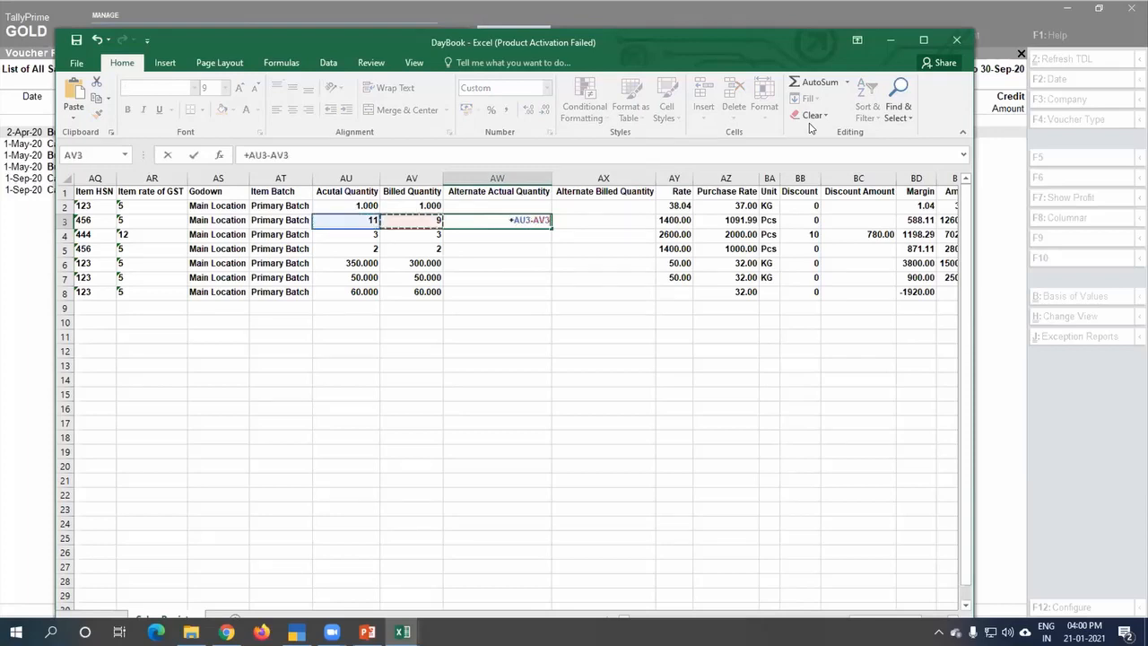
key(Return)
Step: In cell AX3, enter the formula +AW3*AY3 to value the quantity difference at the item rate
key(Up)
key(Right)
text(+)
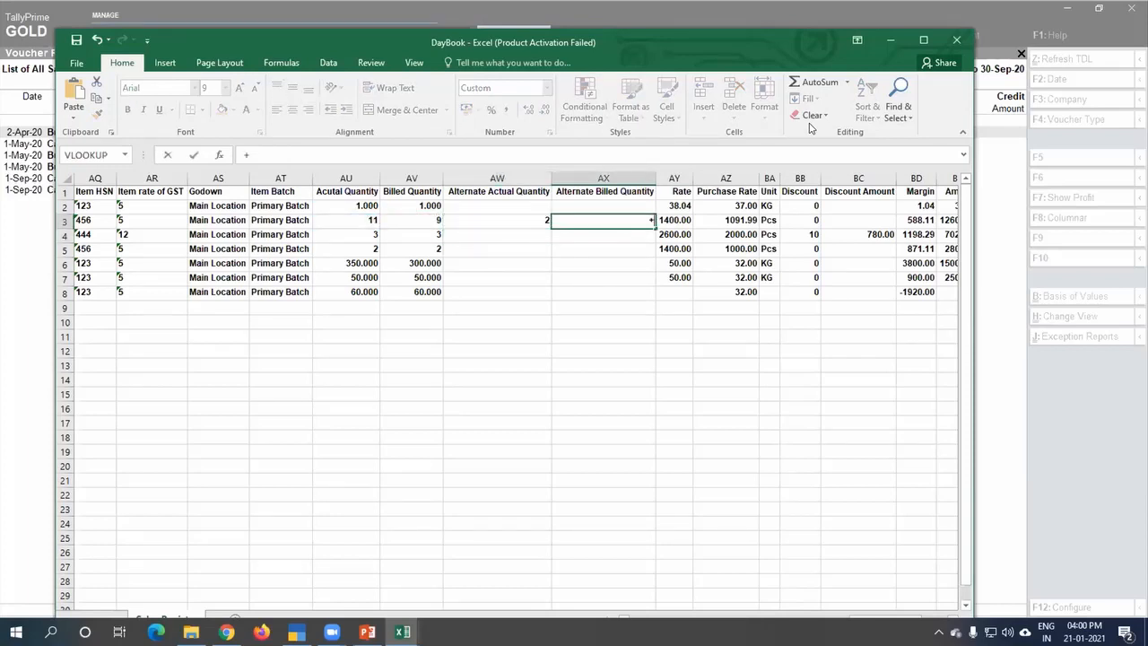
key(Left)
text(*)
key(Right)
key(Return)
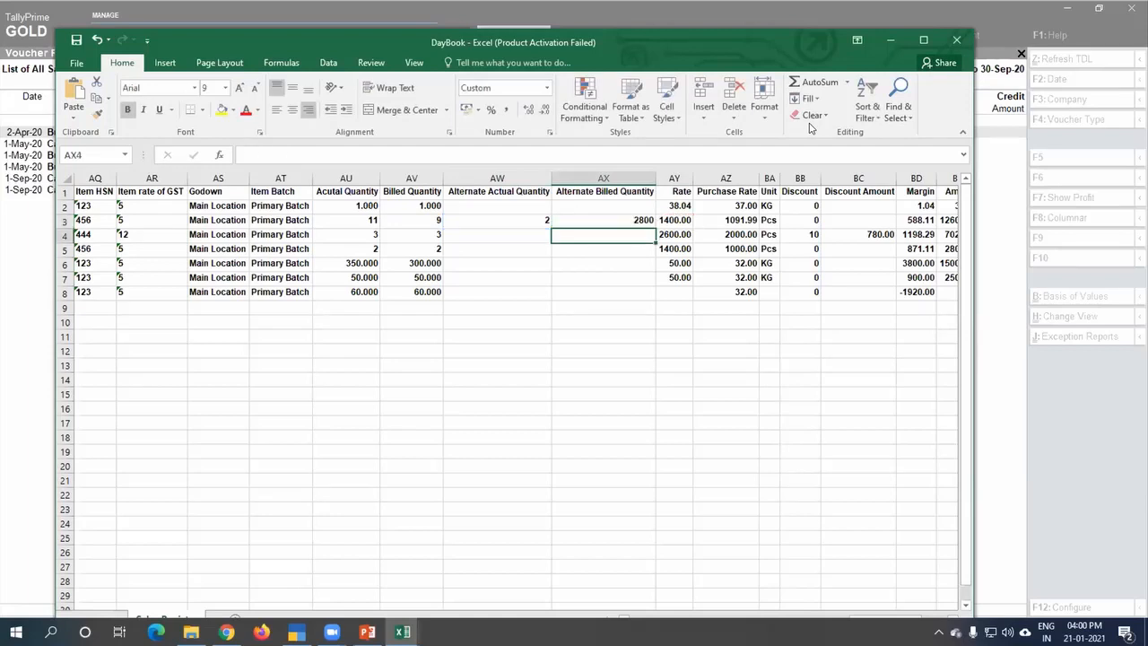
key(Up)
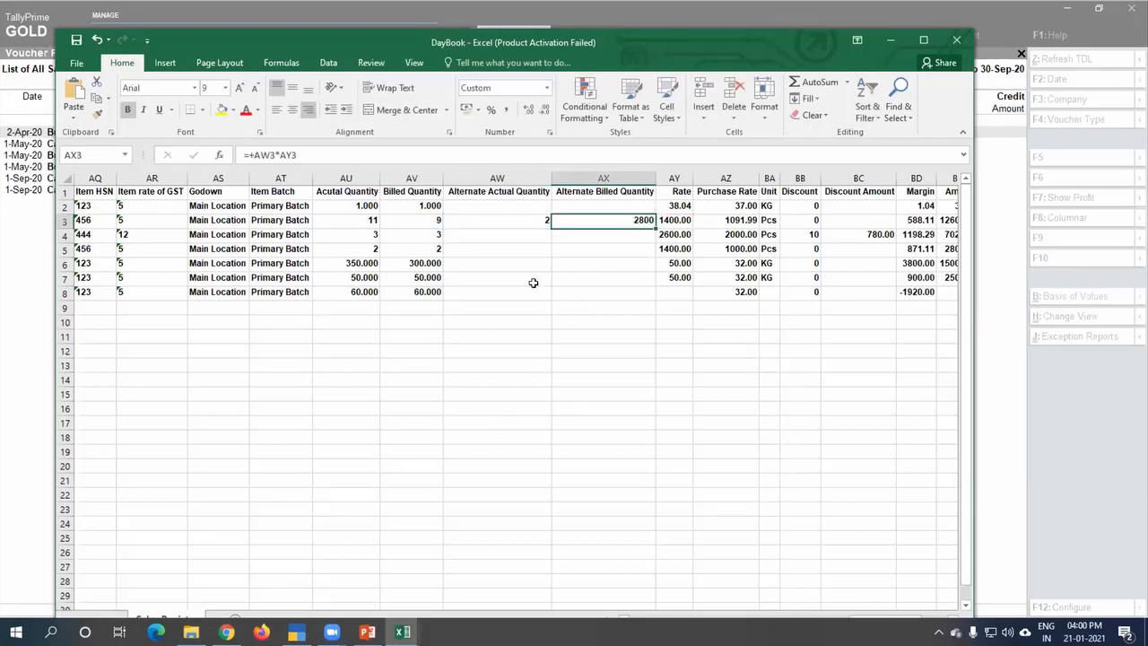
Step: Copy the two formulas in AW3:AX3 into row 2 of the same columns
drag(516, 216, 601, 219)
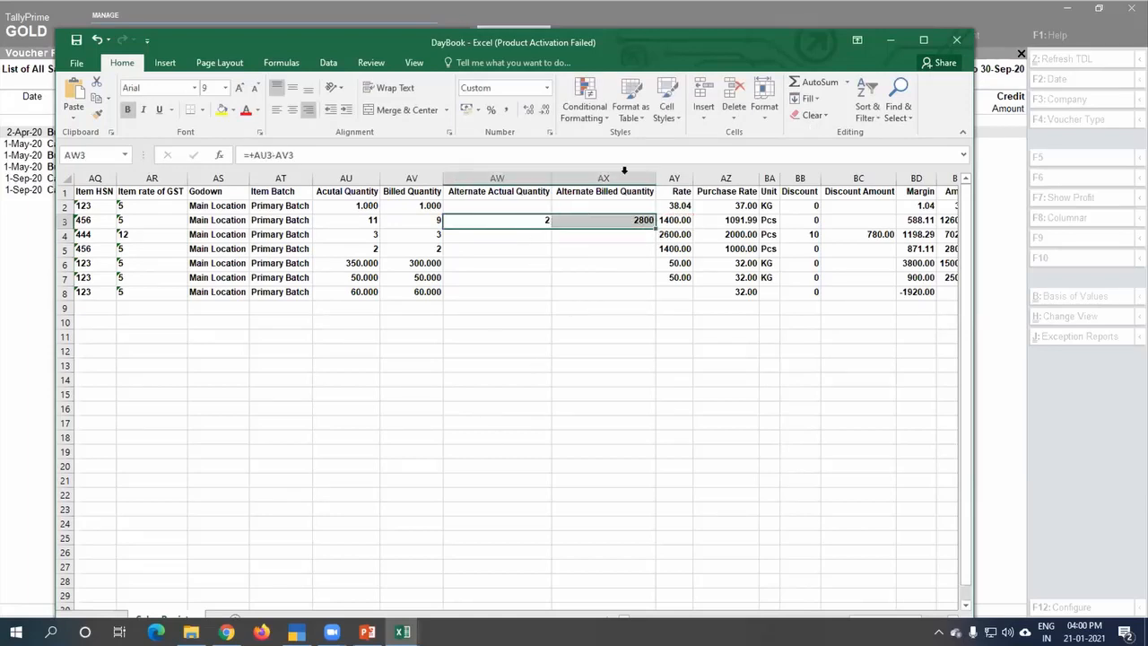
key(ctrl+c)
key(Up)
key(ctrl+v)
key(Escape)
Step: Copy the formulas in AW3:AX3 down both columns from row 4 through row 17
key(Down)
key(shift+Right)
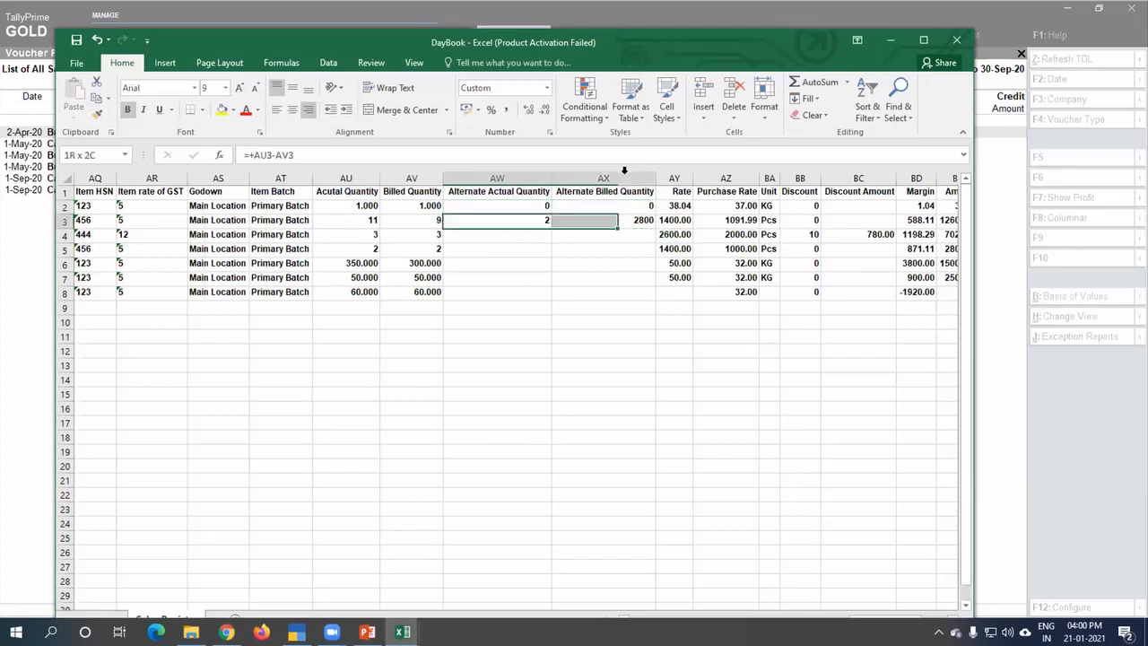
key(ctrl+c)
key(Left)
key(Down)
key(Right)
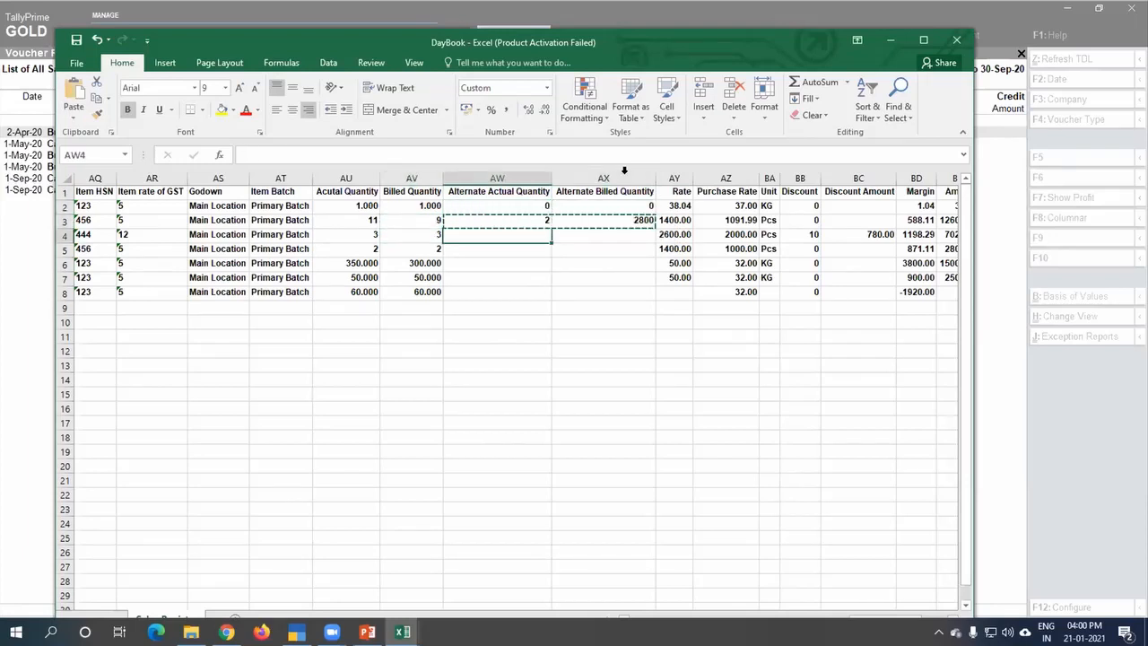
key(shift+Down)
key(shift+Down)
key(shift+Down)
key(shift+Down)
key(shift+Down)
key(shift+Down)
key(shift+Down)
key(shift+Down)
key(shift+Down)
key(shift+Down)
key(shift+Down)
key(shift+Down)
key(shift+Down)
key(shift+Right)
key(ctrl+v)
key(Escape)
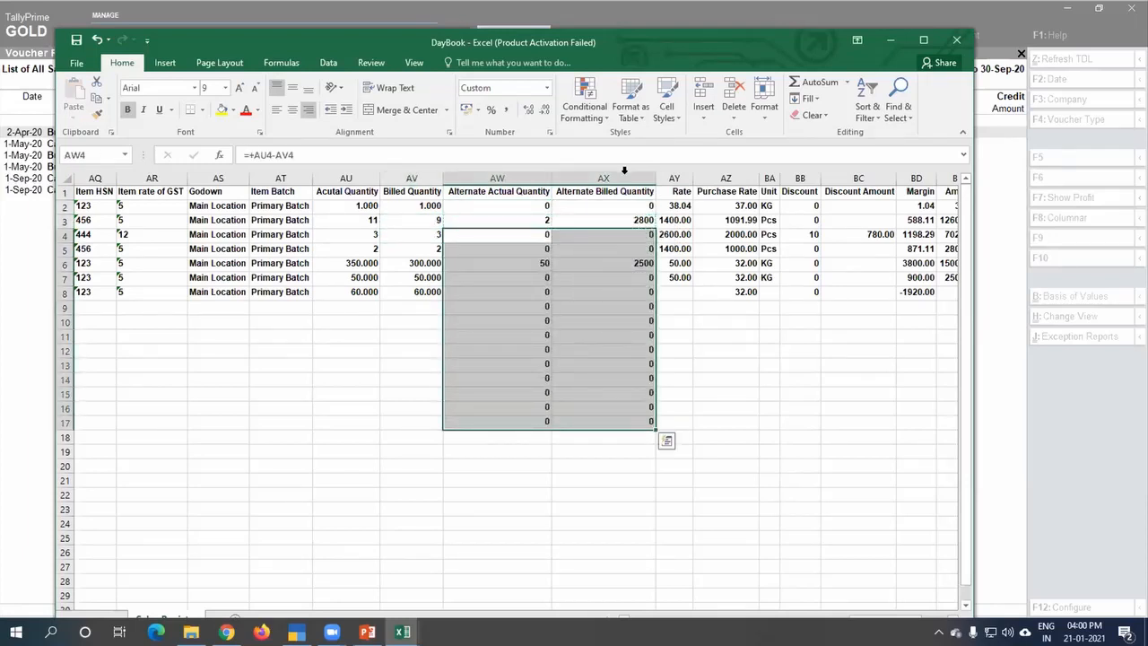
Step: Examine the difference value in row 6, then the difference value, quantity difference and actual quantity in row 3
click(620, 262)
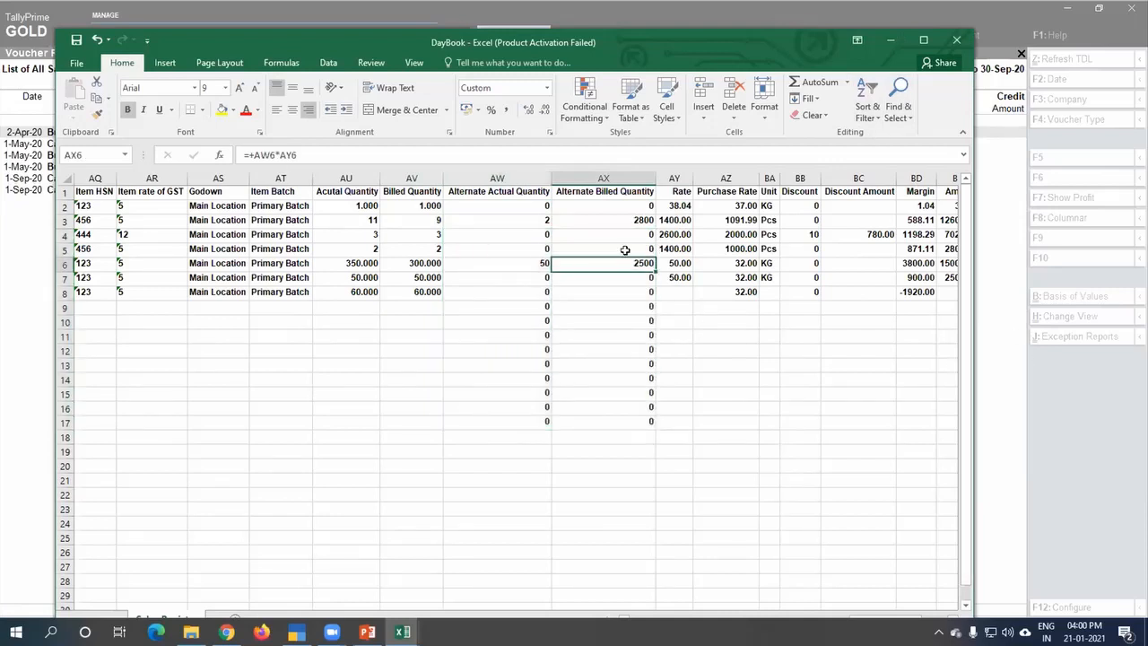
click(633, 221)
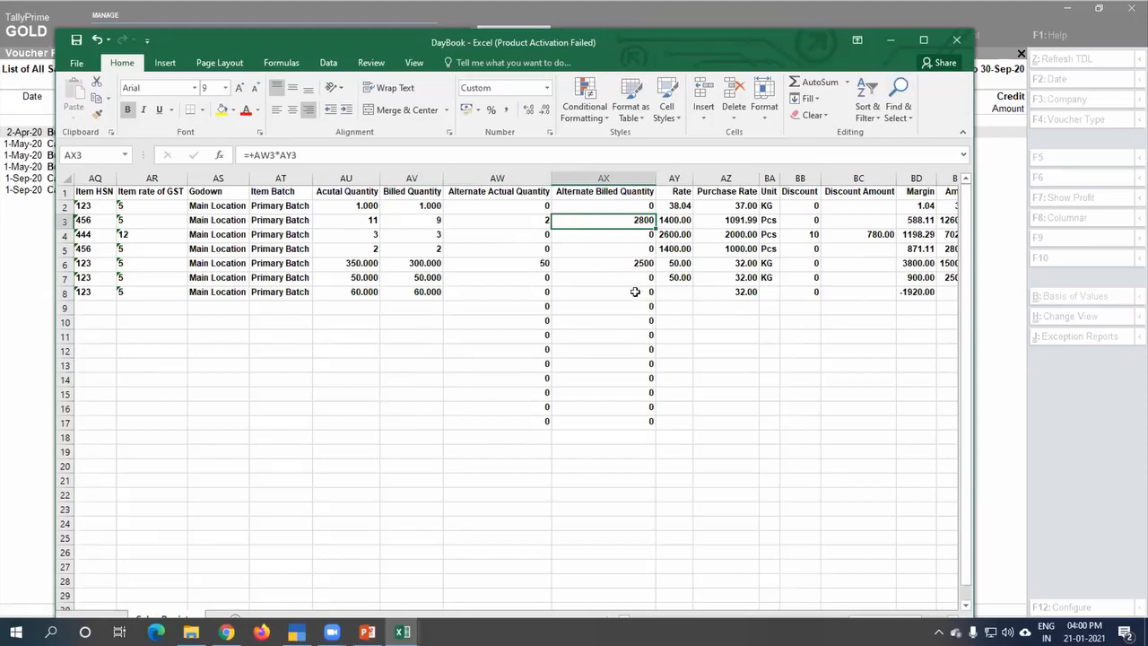
click(534, 222)
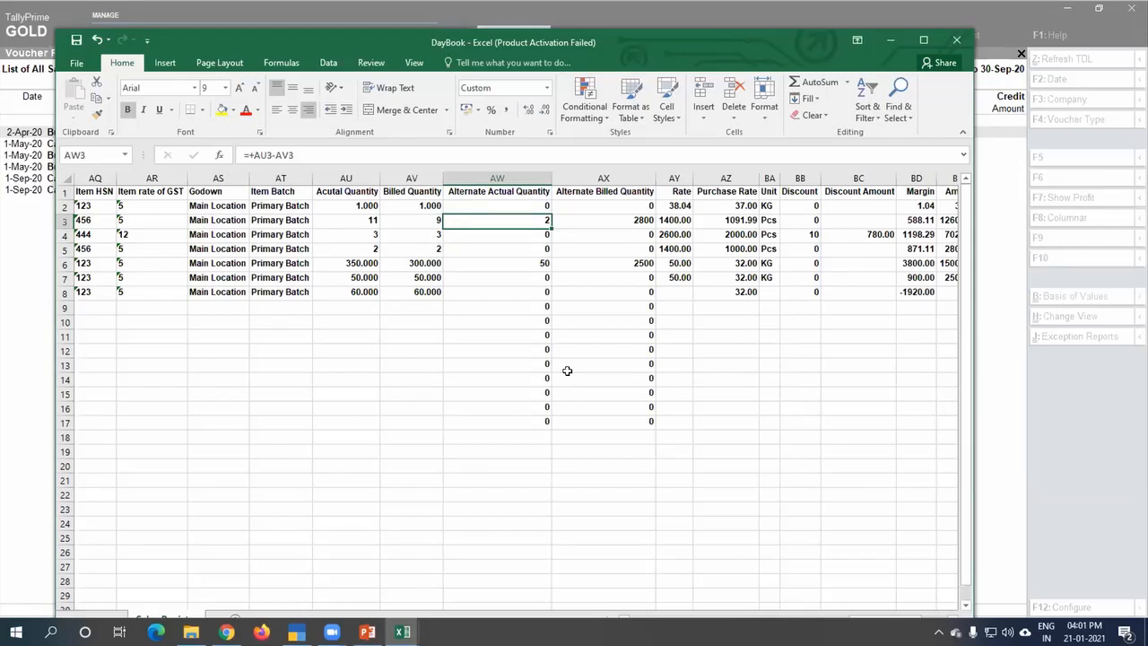
click(349, 220)
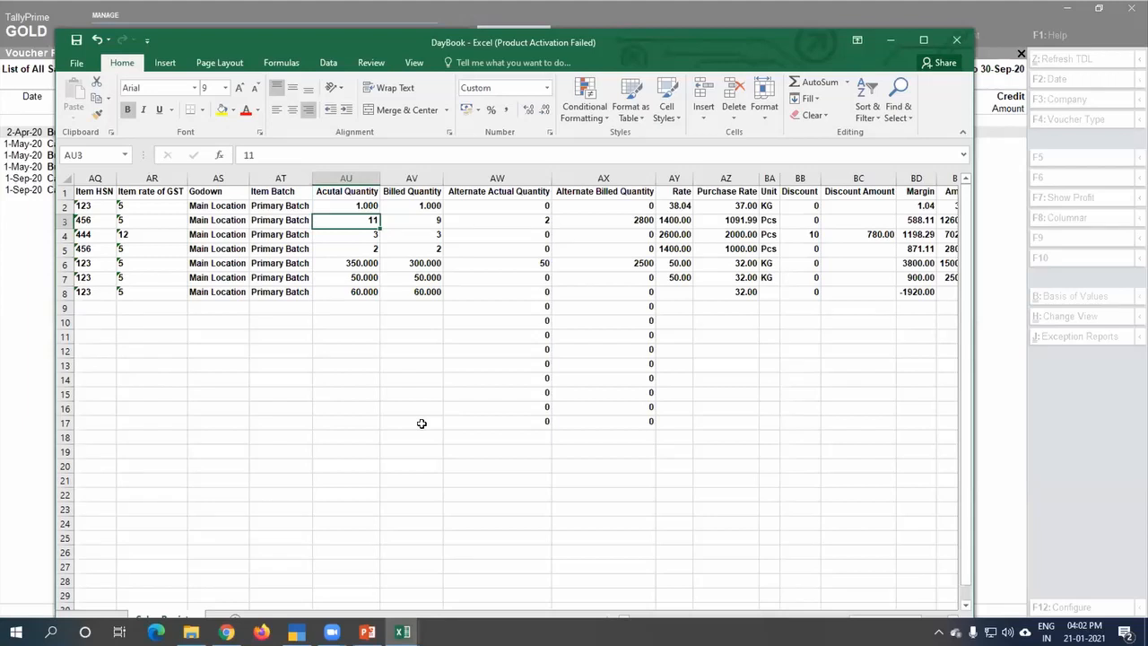
Step: Switch to the Book1 working sheet, check the topic on taking ITC of expenses in row 12, and return to TallyPrime
key(alt+Tab)
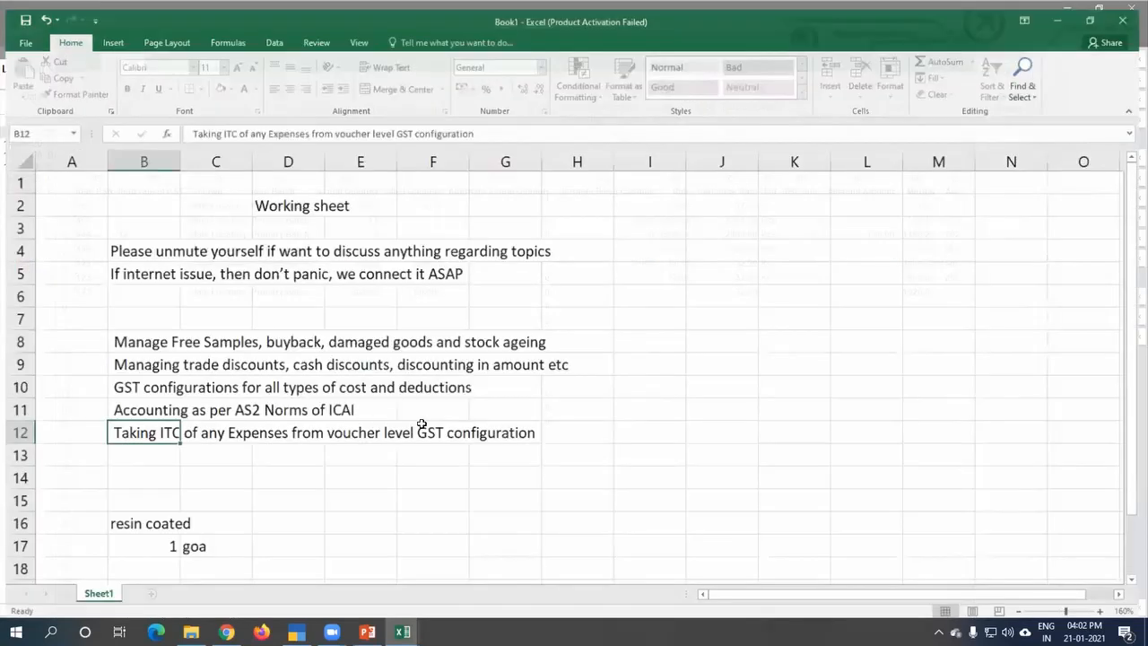
click(141, 477)
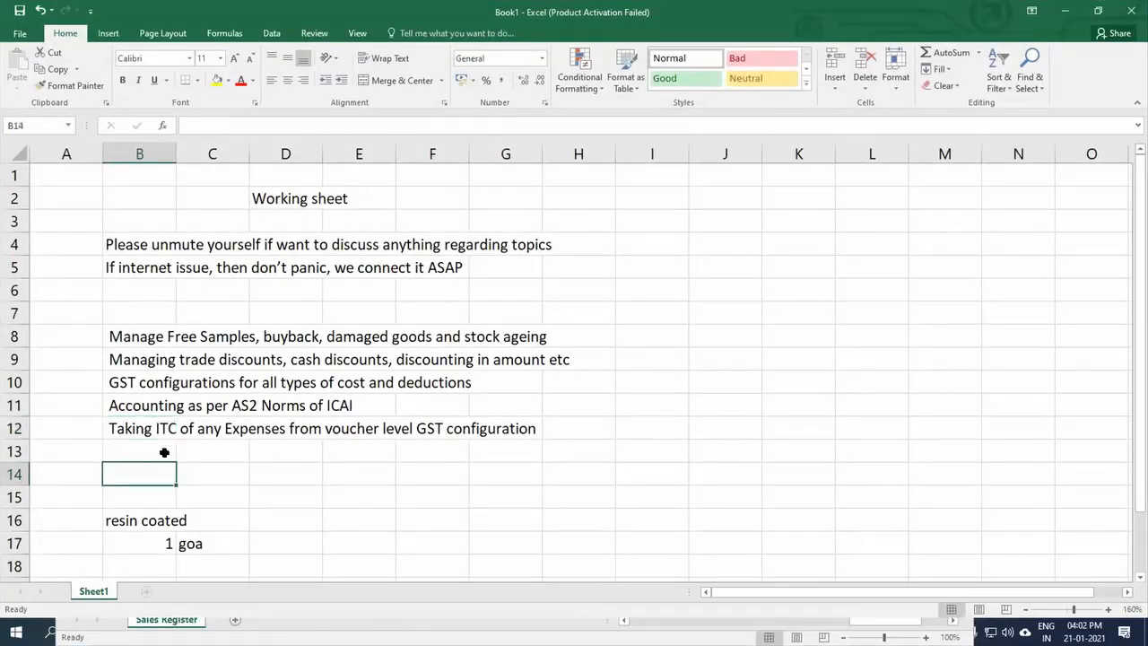
click(147, 431)
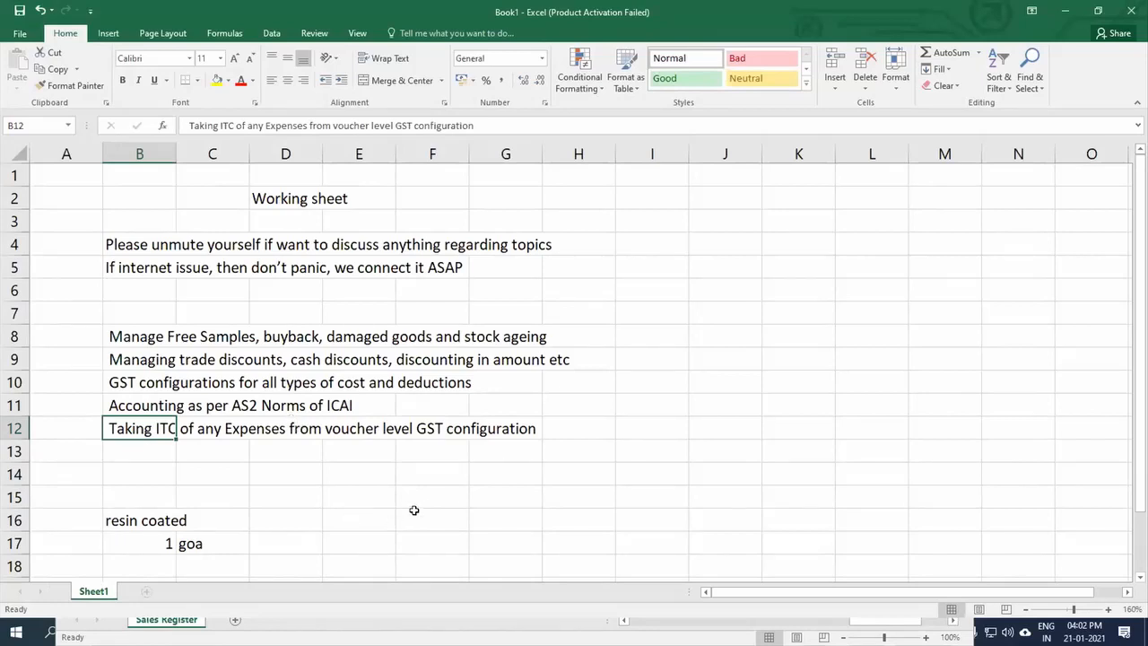
key(alt+Tab)
key(alt+Tab)
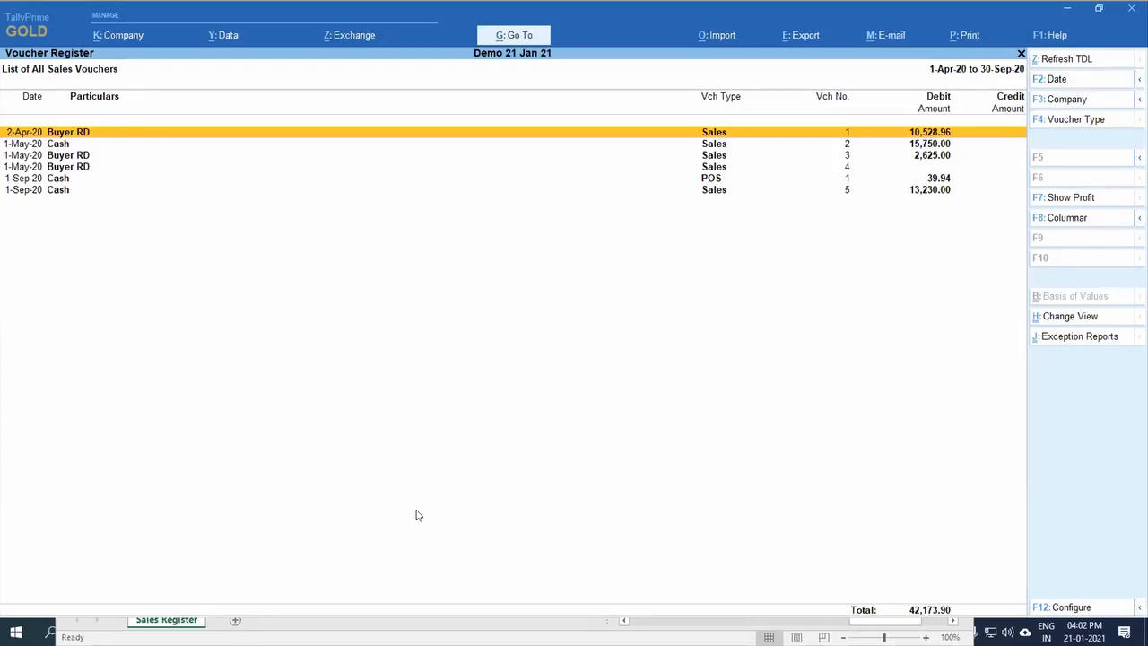
Step: Leave the sales register for the Gateway of Tally, open voucher entry and choose the Purchase voucher type
key(Escape)
key(Escape)
key(Escape)
key(Escape)
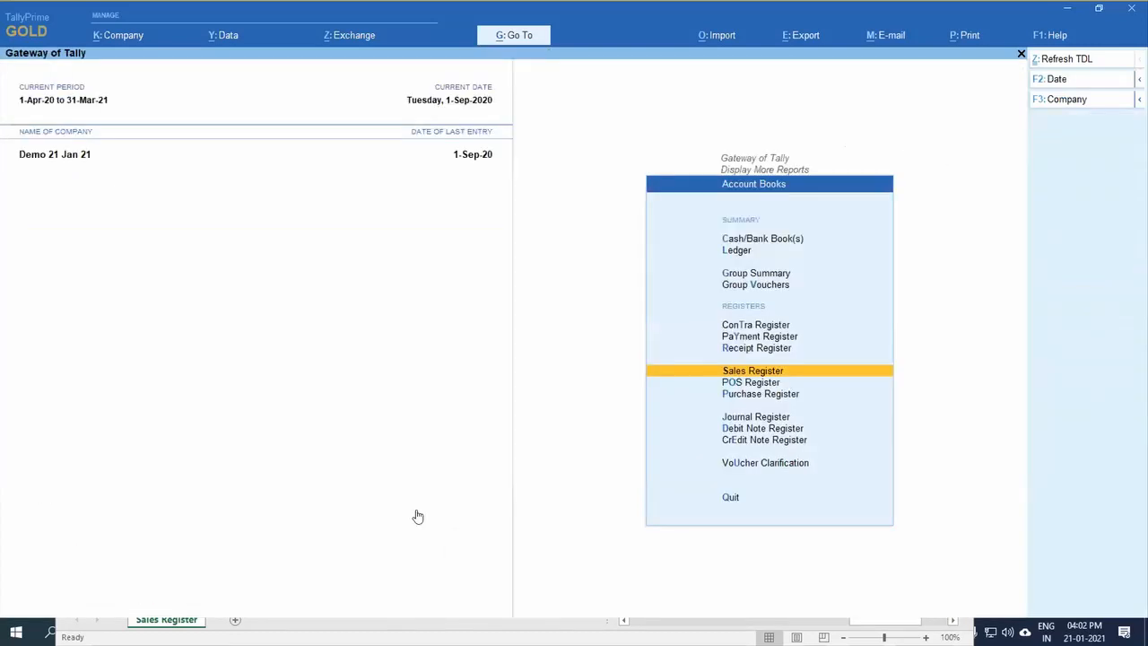
key(Down)
key(Down)
key(Down)
key(Down)
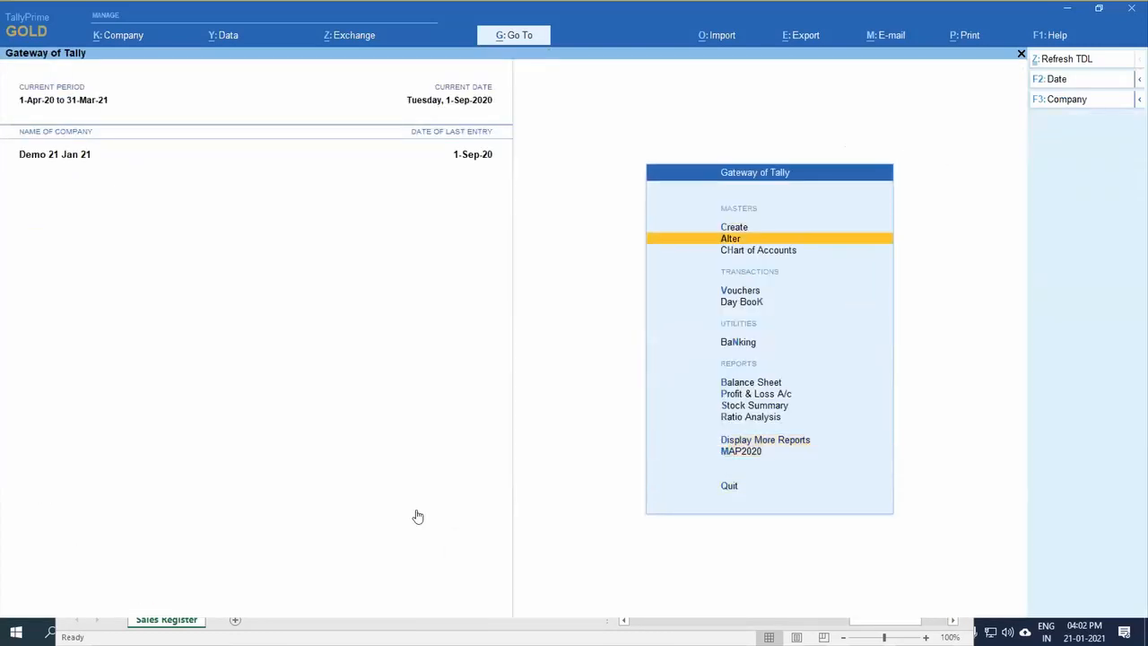
key(Down)
key(Down)
key(Return)
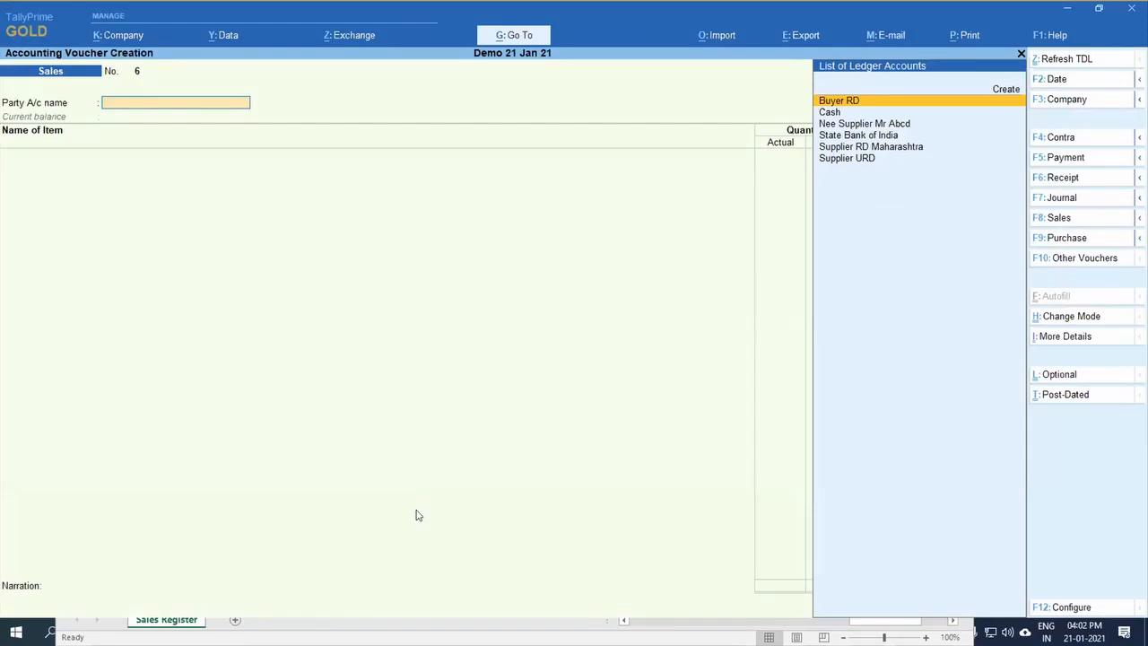
key(F9)
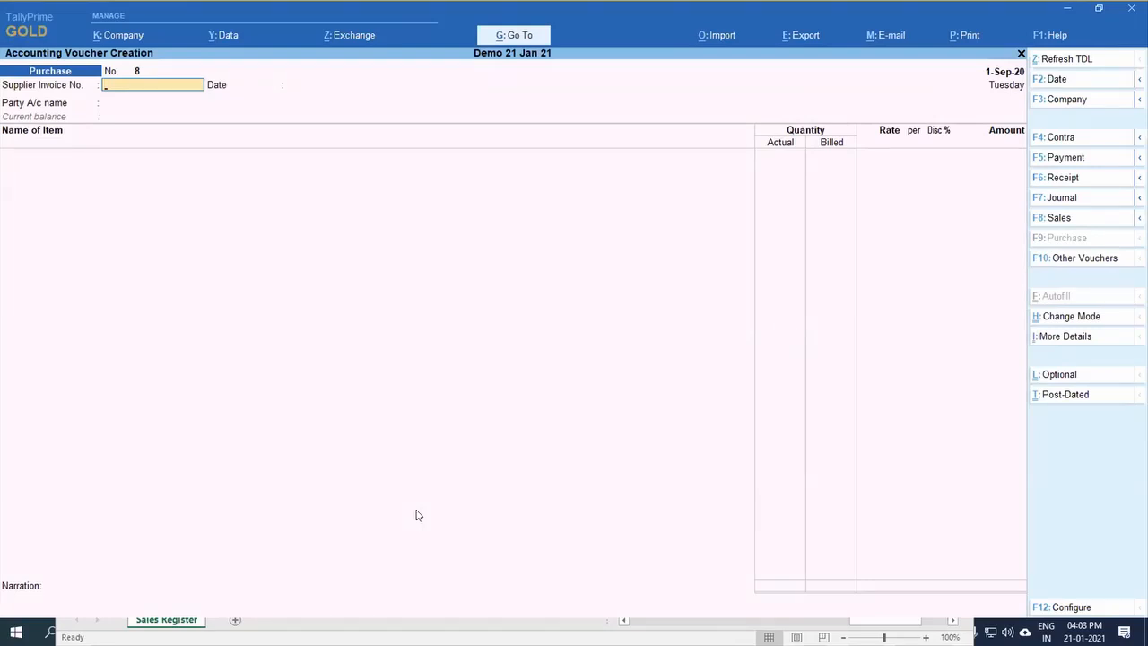
Step: Enter supplier invoice number 123456, keep the date 1-Sep-20 and choose Cash as the party account
text(123456)
key(Return)
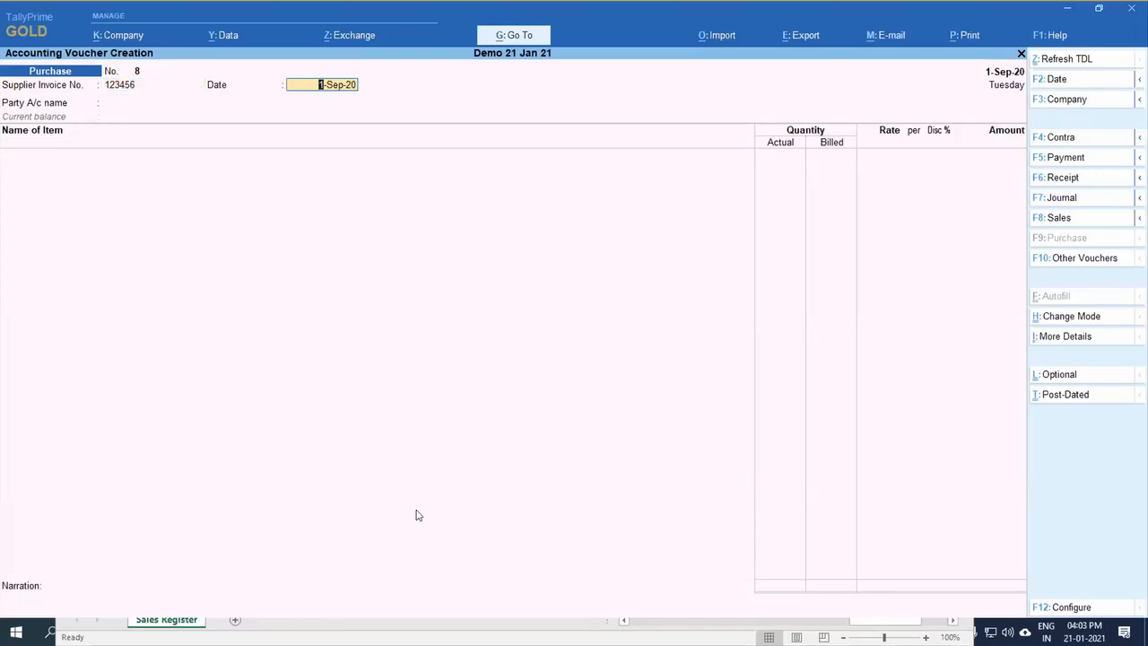
key(Return)
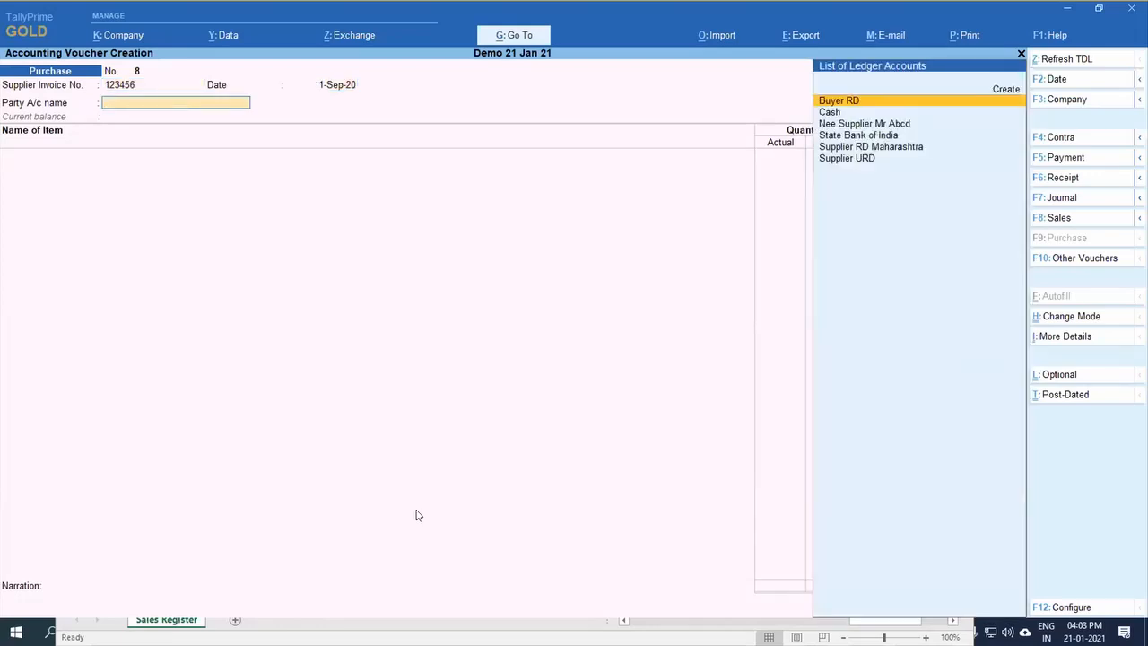
key(Down)
key(Return)
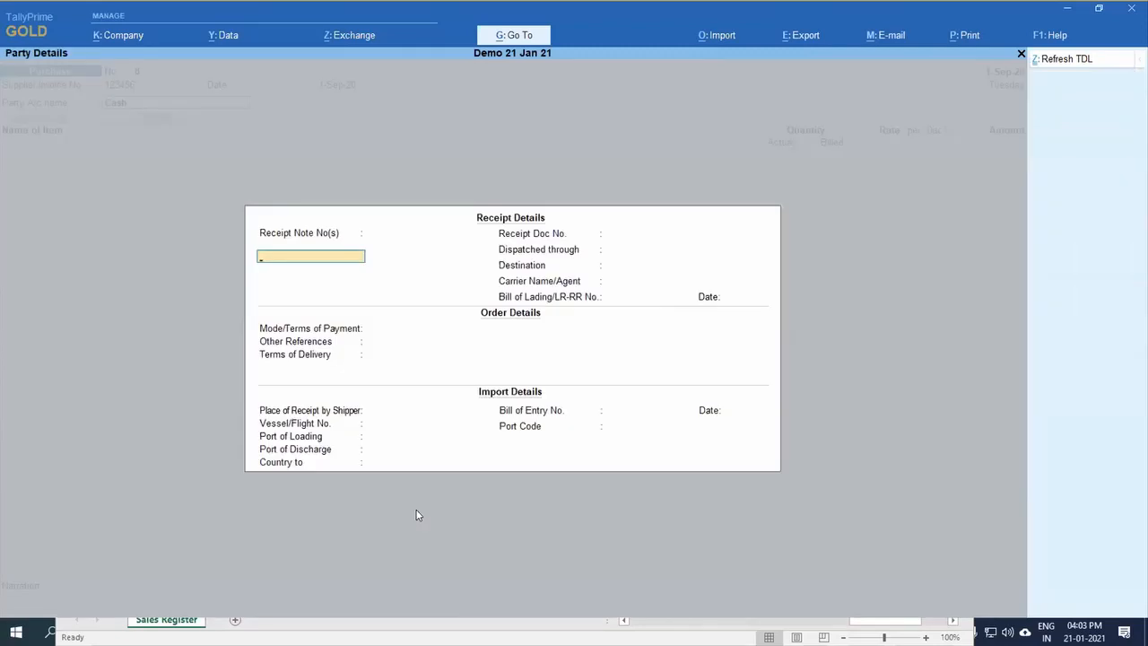
Step: Skip the receipt details and bill from a new party named Pudhari with the Regular GST registration type
key(Escape)
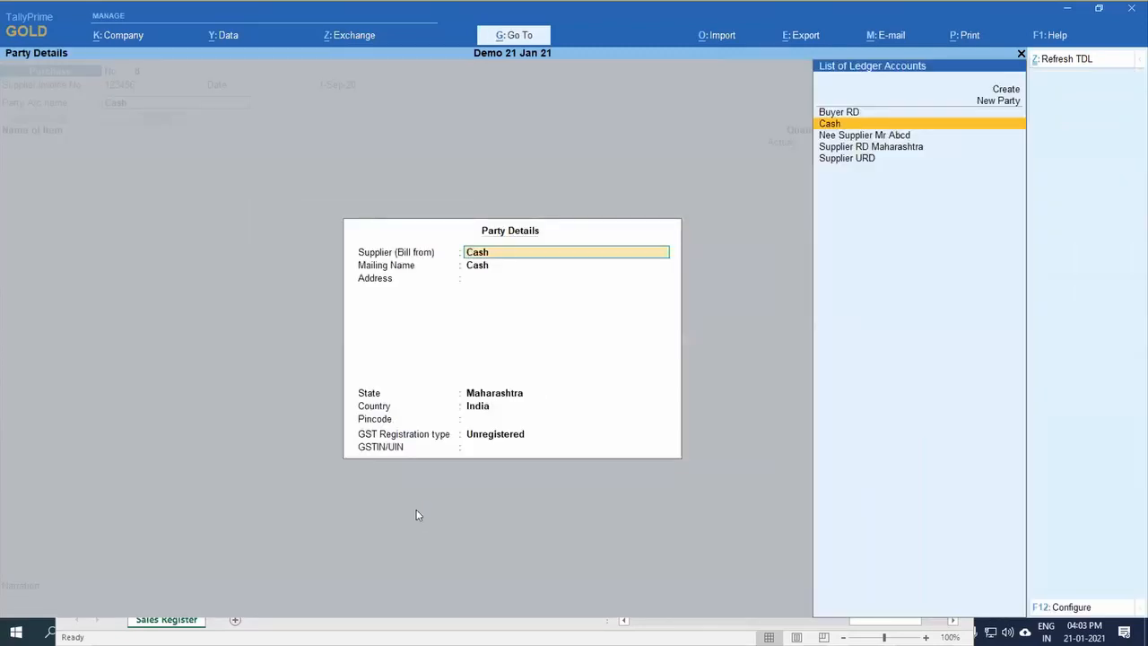
key(Up)
key(Up)
key(Return)
text(Pudha)
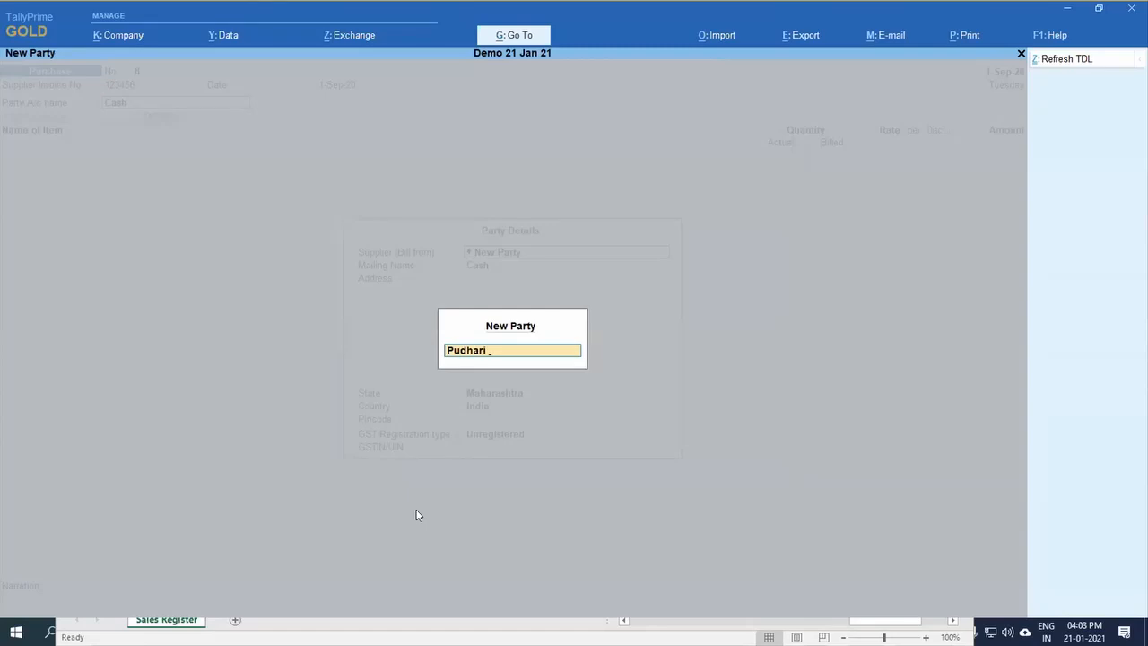
text(ri)
key(Return)
key(Return)
key(Return)
key(Return)
key(Return)
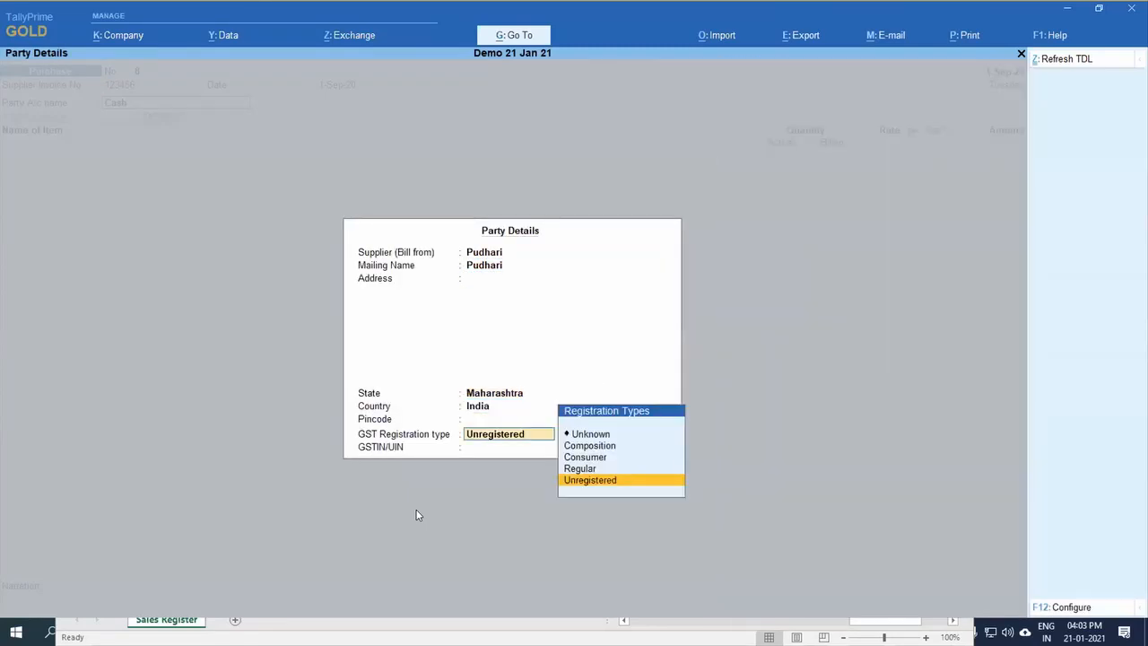
key(Up)
key(Return)
key(Return)
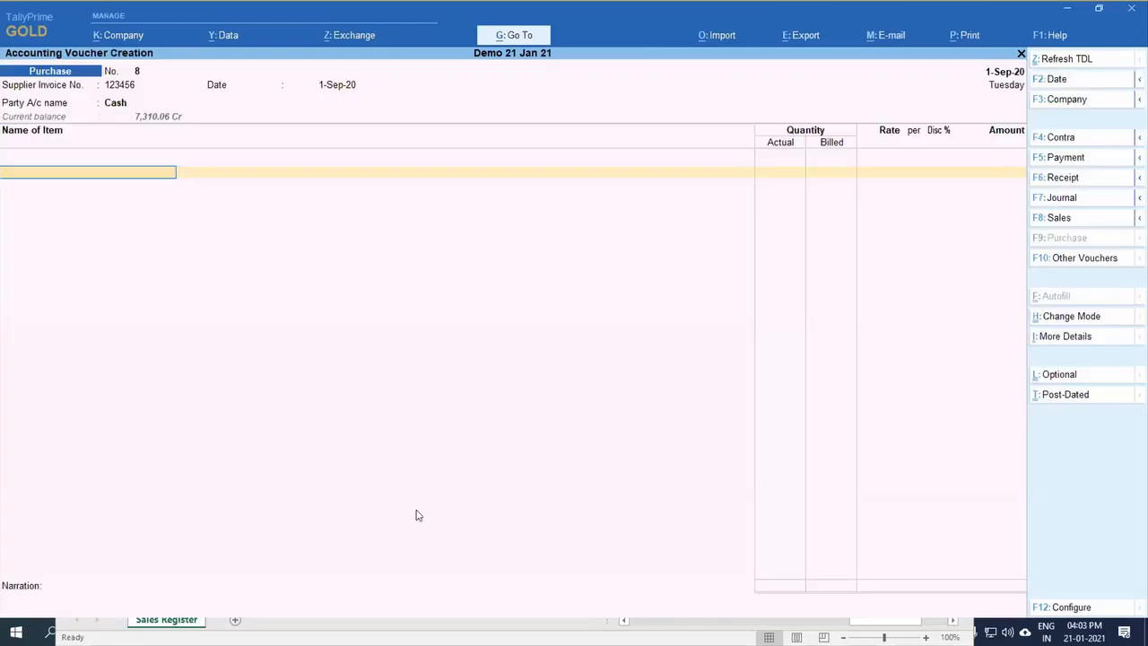
Step: Start creating a stock item named News Paper from the voucher, under Primary with the unit Pcs
key(alt+c)
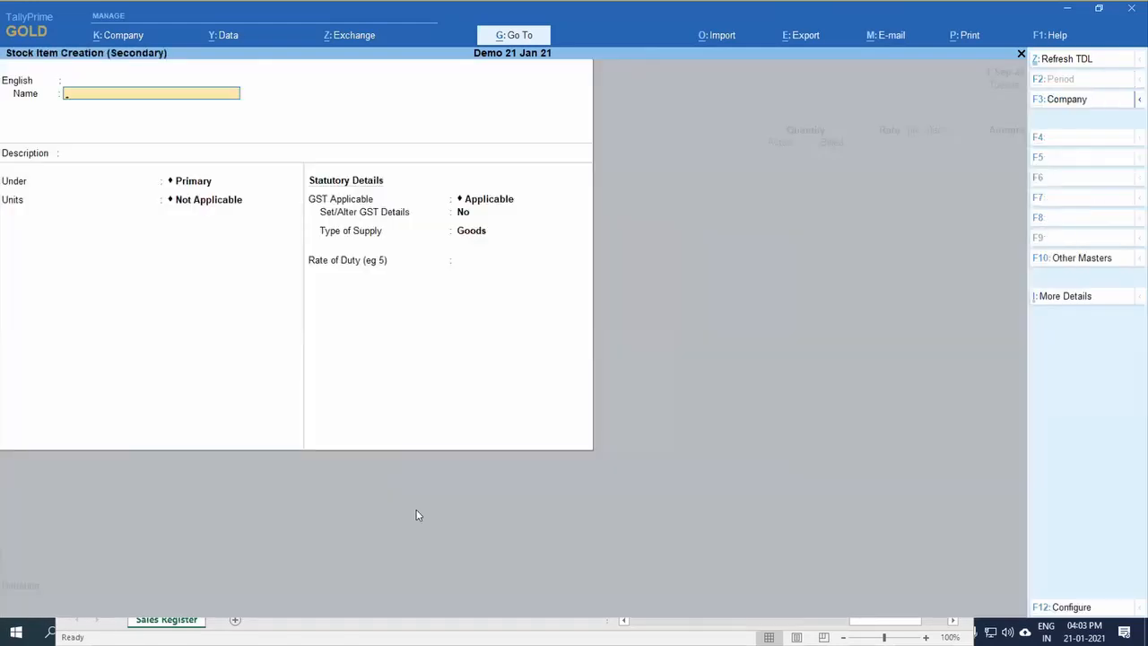
text(News Paper)
key(Return)
key(Return)
key(Return)
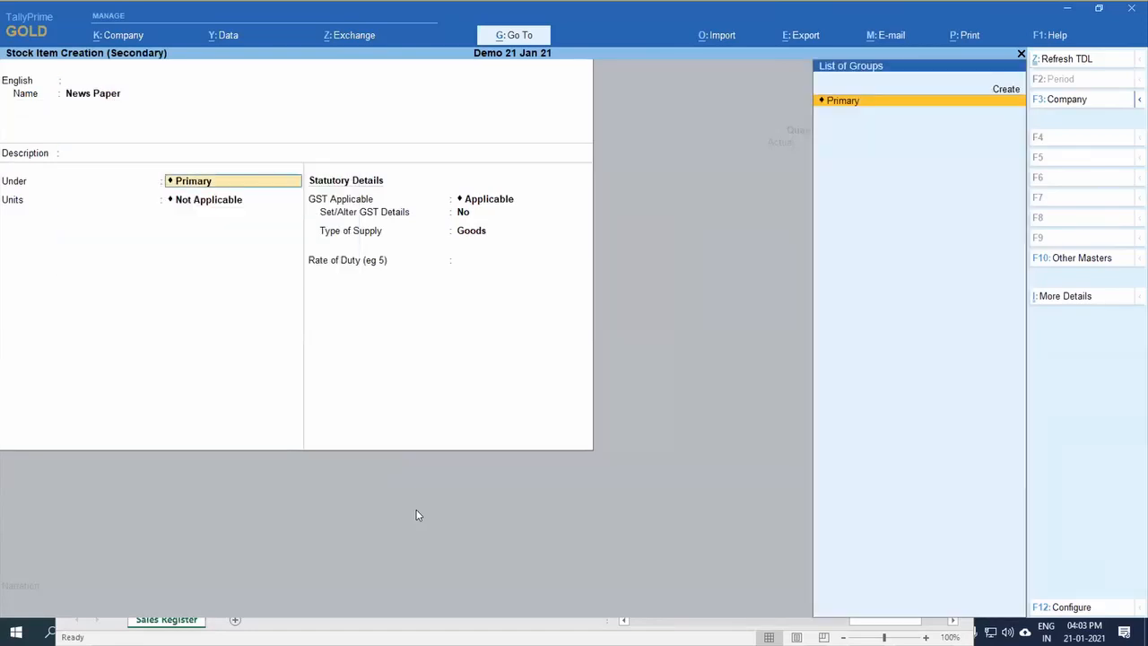
key(Return)
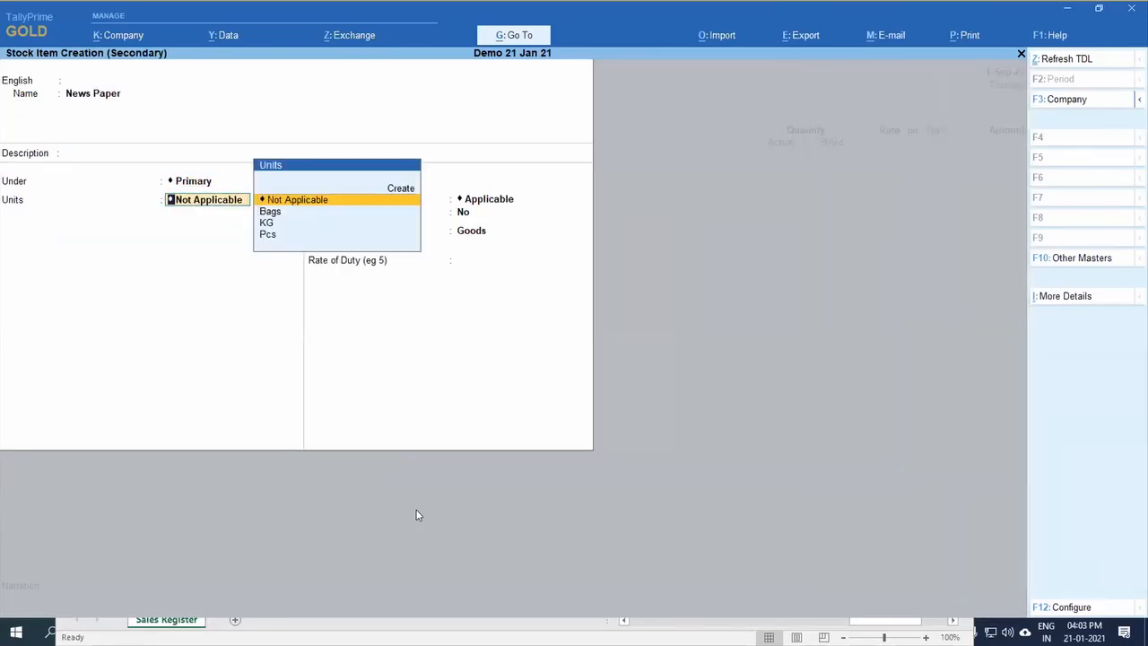
key(Down)
key(Down)
key(Down)
key(Return)
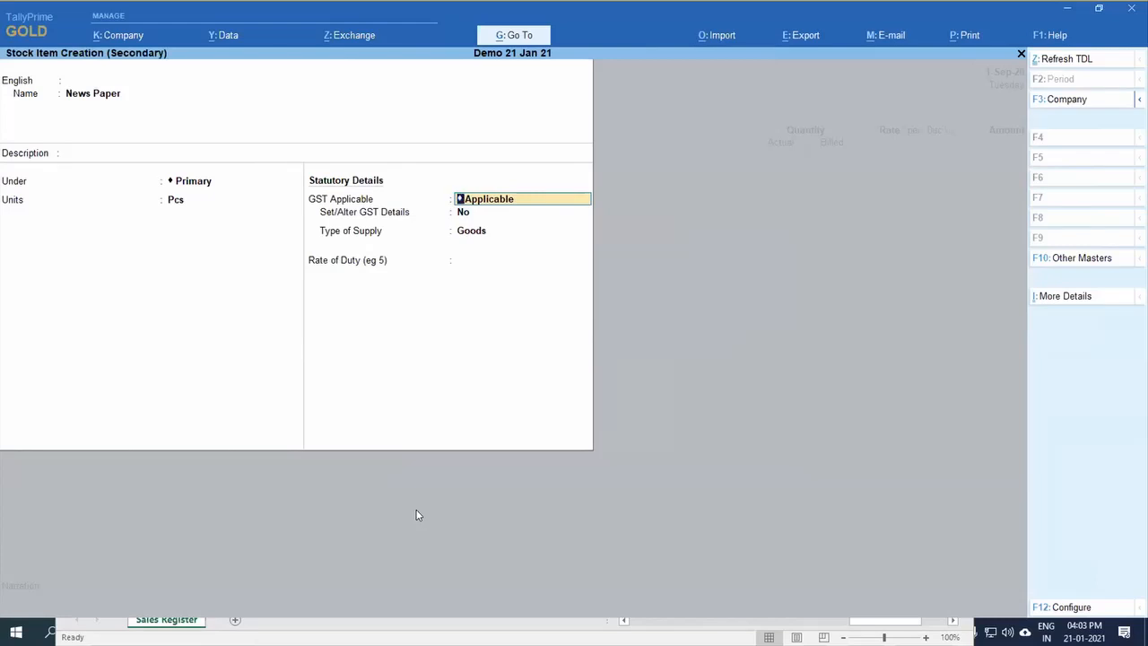
Step: Keep GST applicable for News Paper, enable its GST details and enter HSN/SAC 123456 with calculation on value
key(Return)
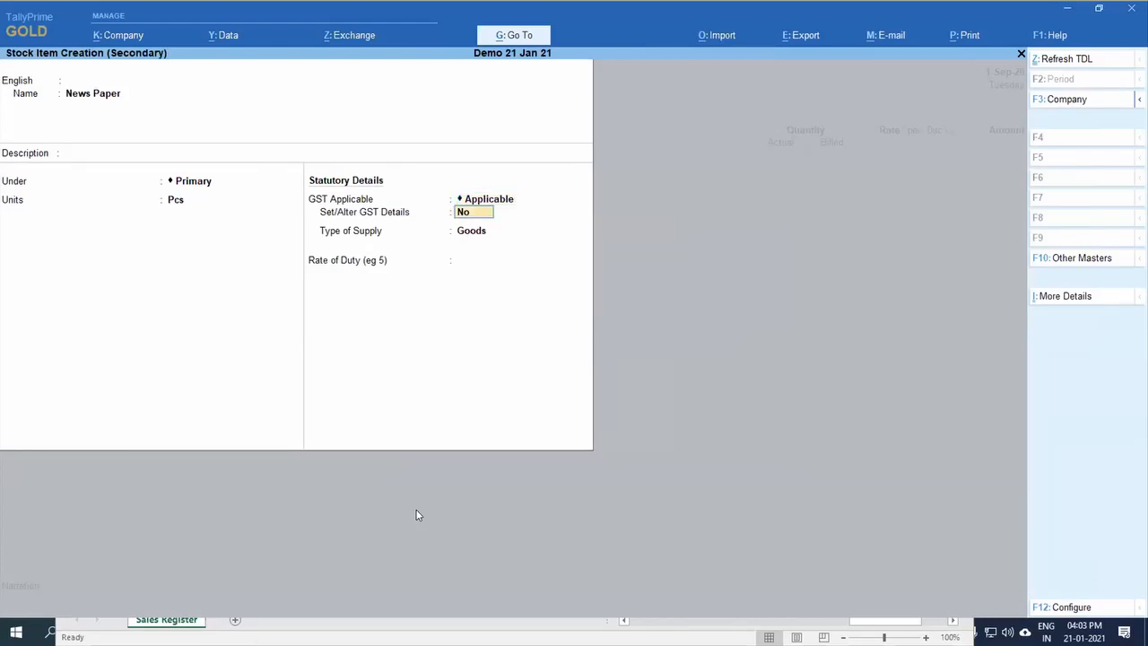
text(y)
key(Return)
key(Return)
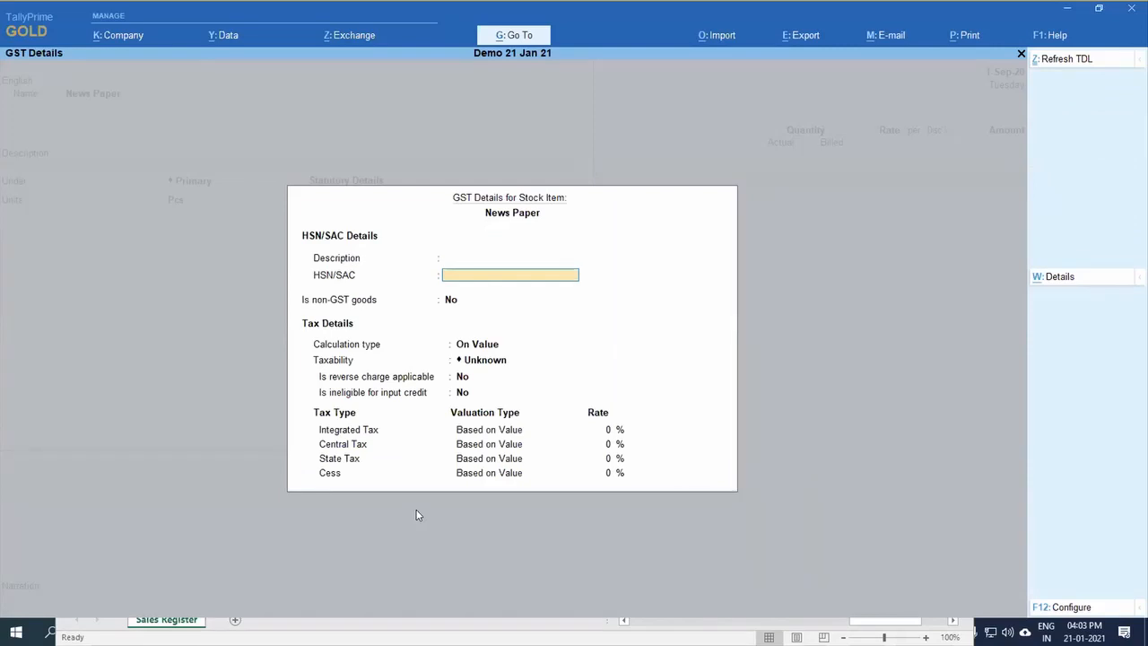
text(123456)
Step: Set the item's taxability to Taxable with 5% integrated tax, keep the supply type Goods and save the stock item
key(Return)
key(Return)
key(Down)
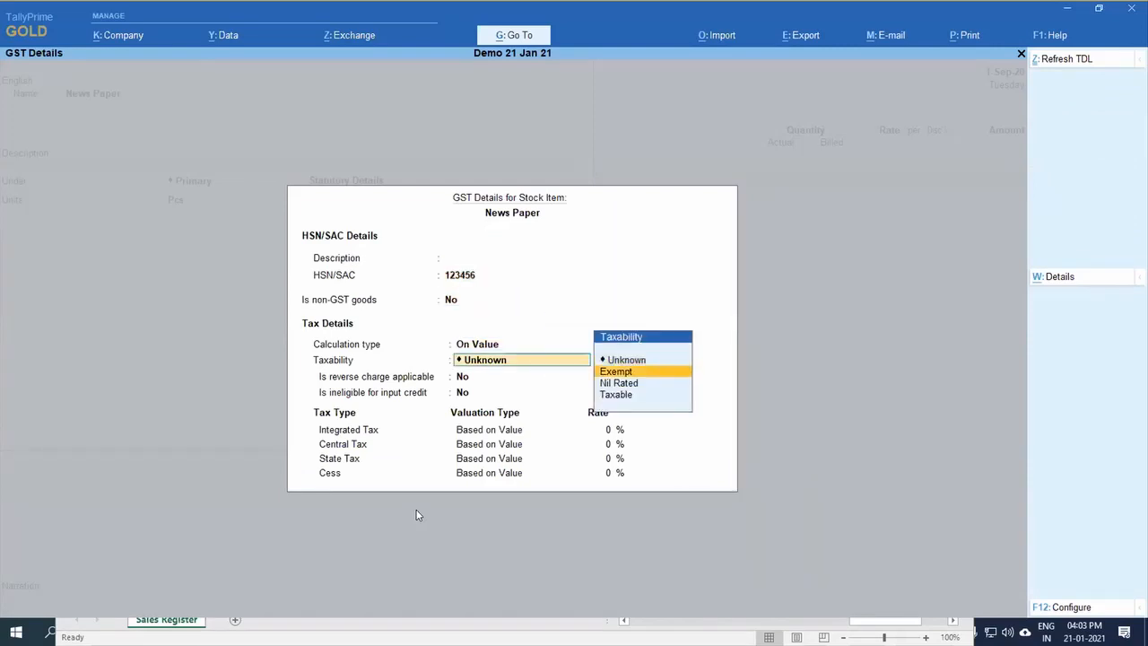
key(Down)
key(Down)
key(Return)
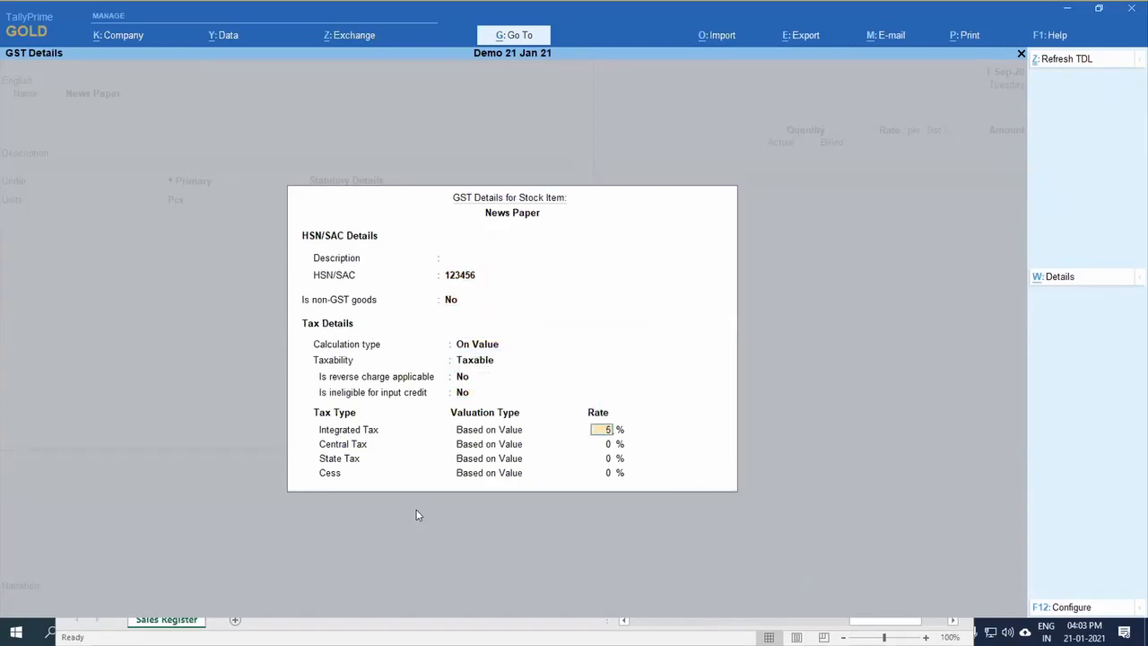
key(Return)
key(Return)
key(Return)
key(Return)
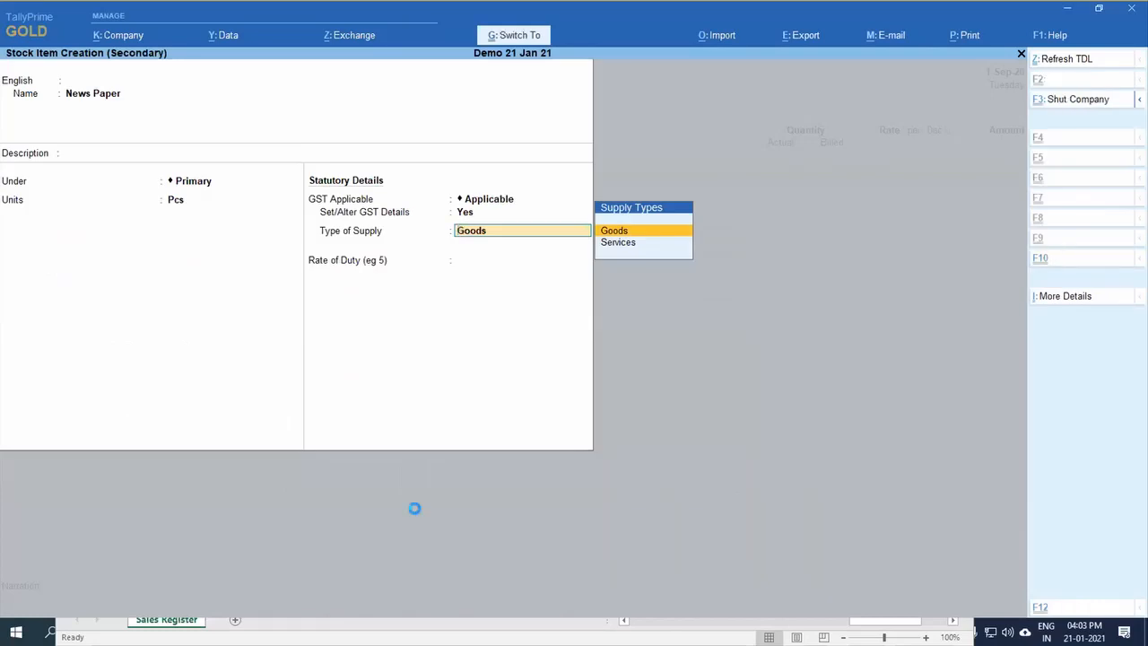
key(Return)
key(Return)
key(Return)
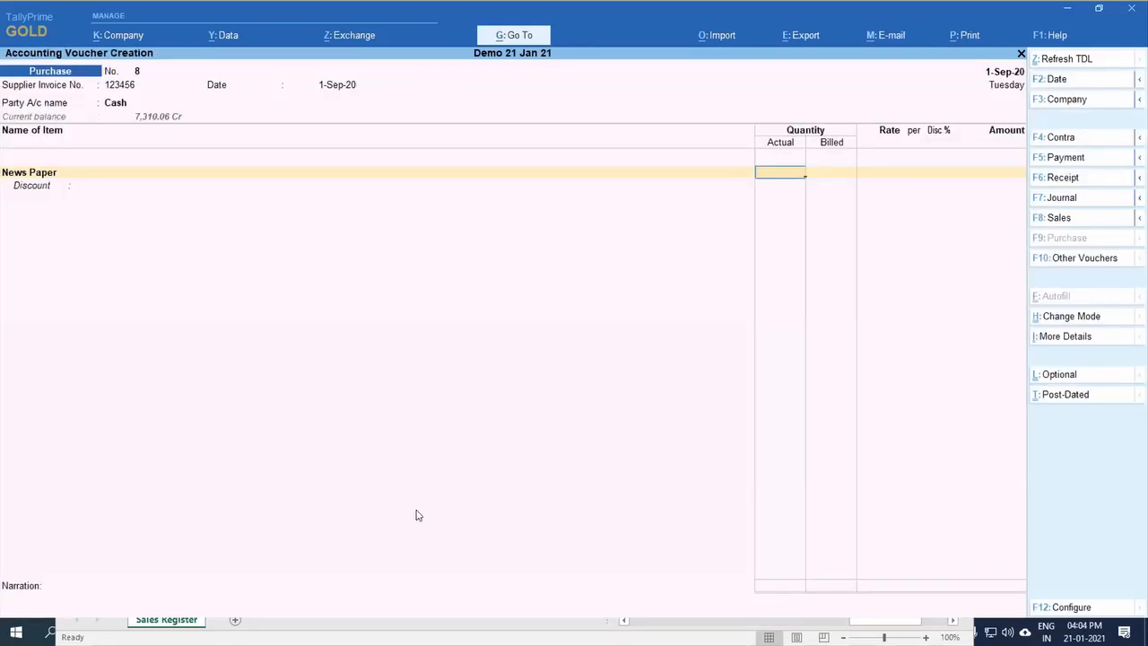
Step: Leave the actual and billed quantities of News Paper blank and enter an amount of 5,000
key(Return)
key(Return)
text(5000)
key(Return)
key(Return)
key(Escape)
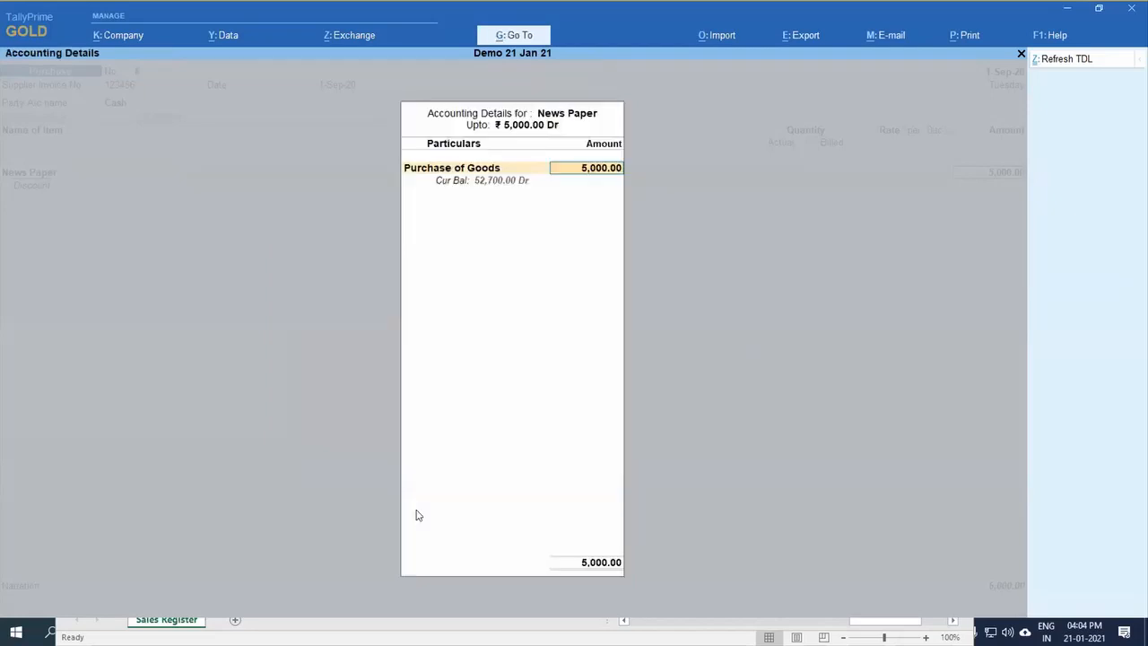
Step: Allocate the News Paper amount to the Purchase of Goods ledger and accept the default tax classification details
key(BackSpace)
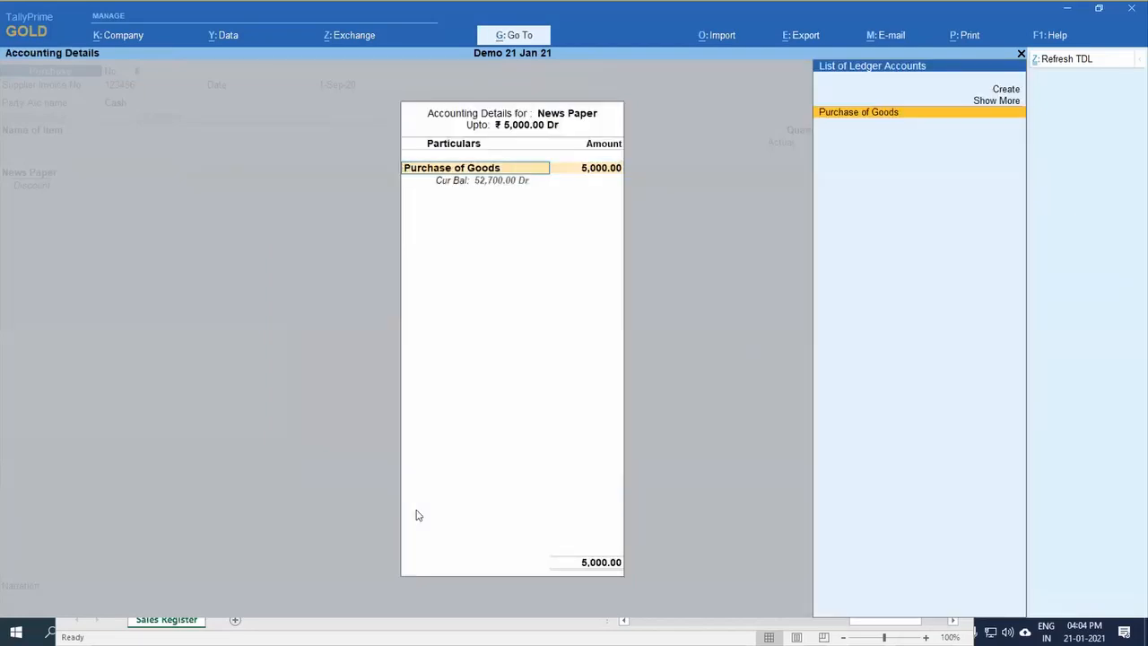
key(Return)
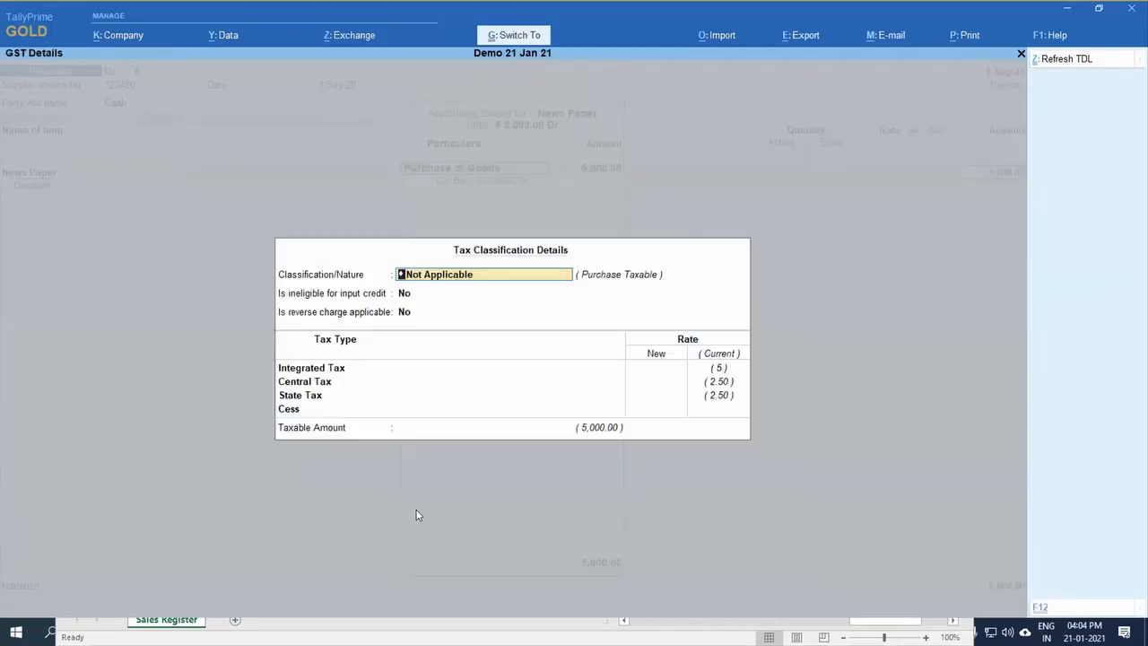
key(ctrl+a)
key(Return)
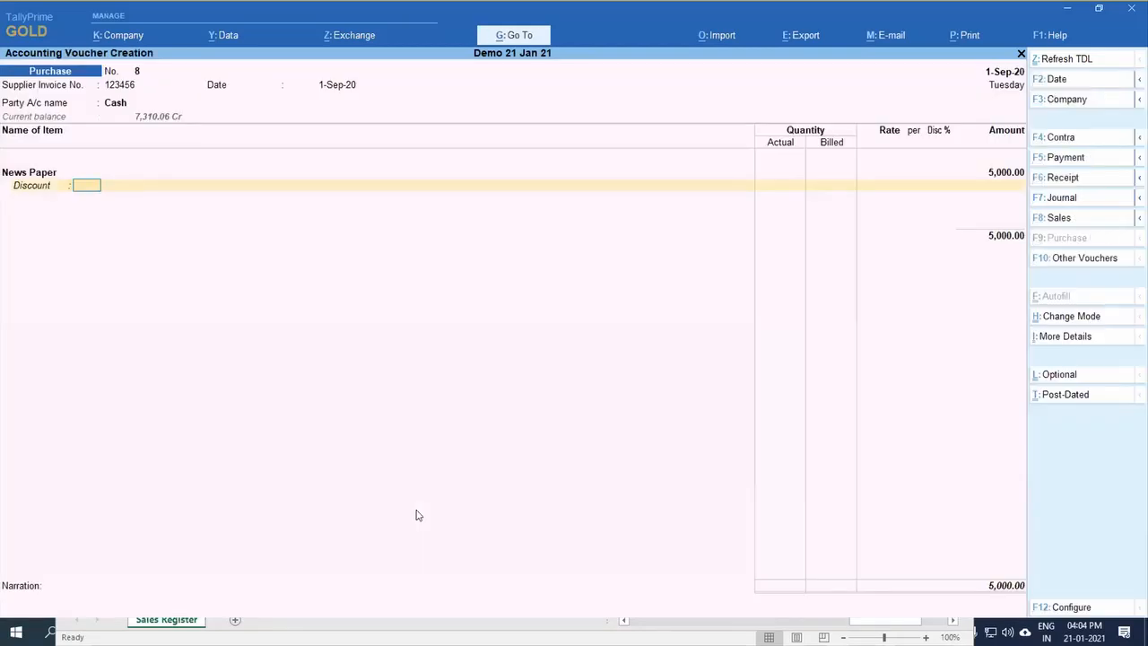
Step: Skip the discount, add the Cgst and Sgst ledgers to the purchase and save the voucher
key(Return)
key(Return)
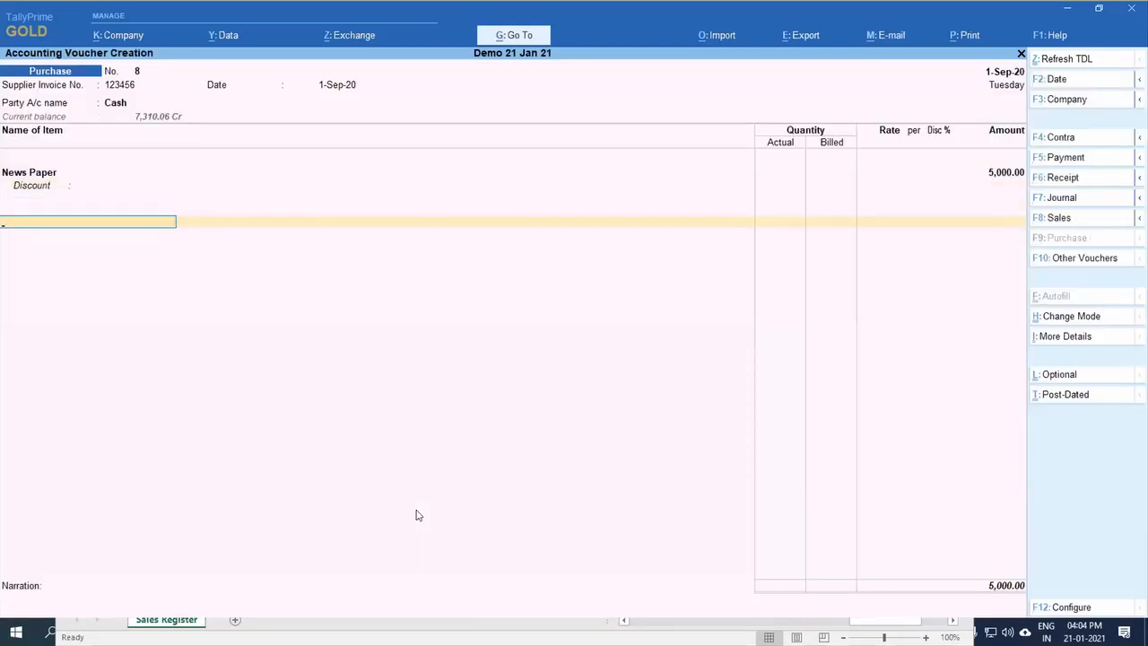
text(Cg)
key(Return)
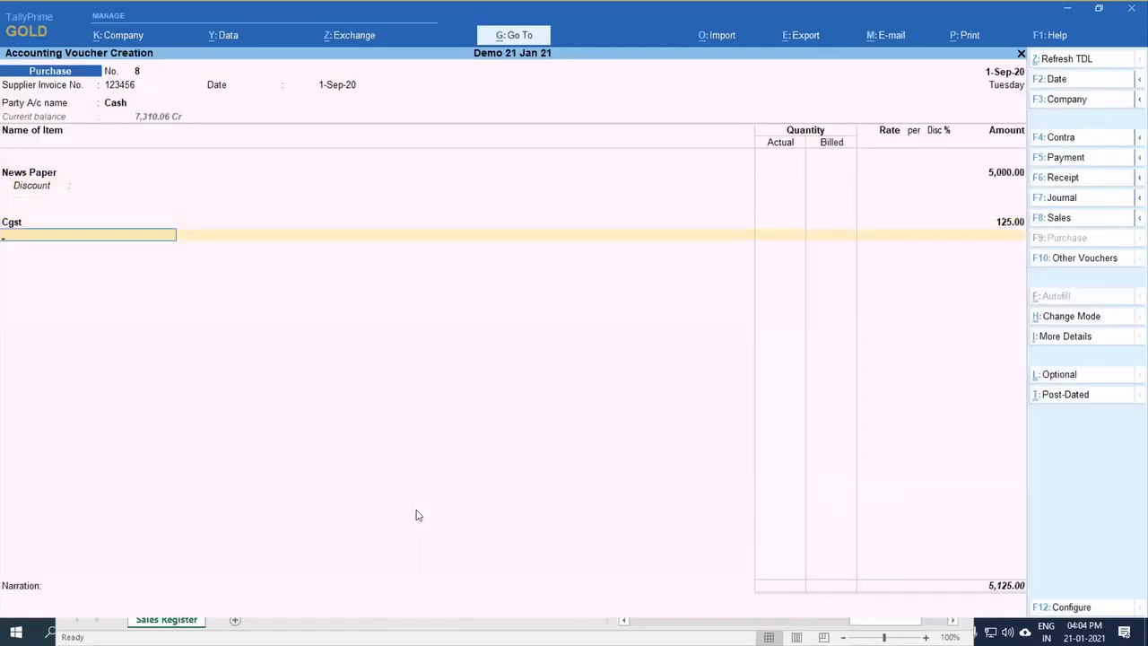
text(Sg)
key(Return)
key(ctrl)
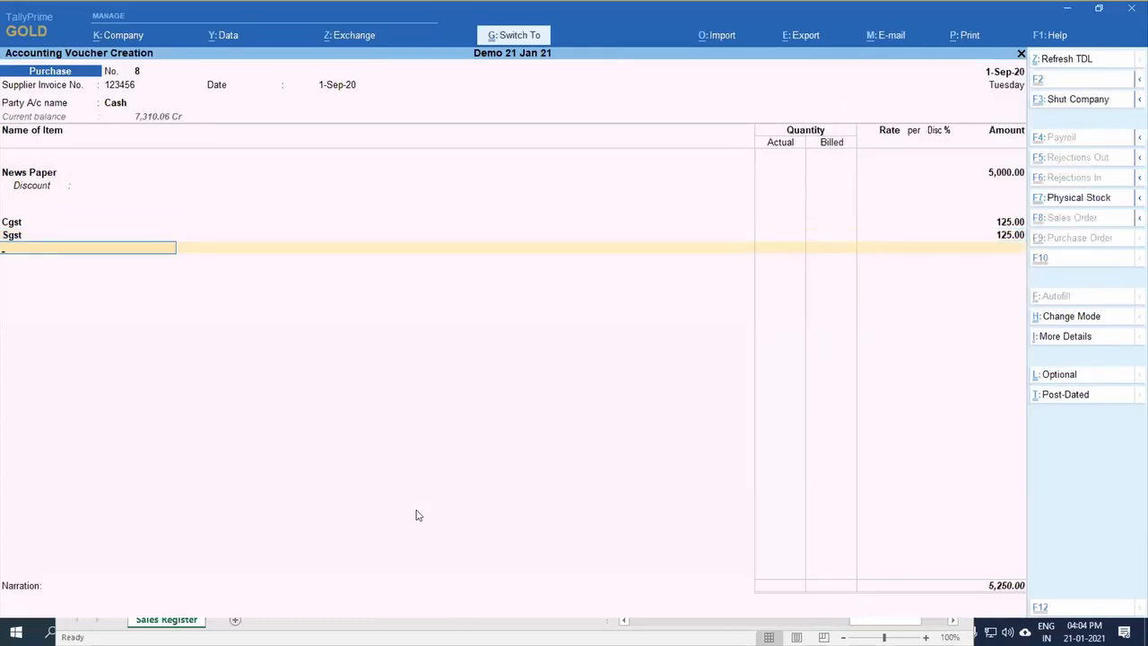
key(ctrl+a)
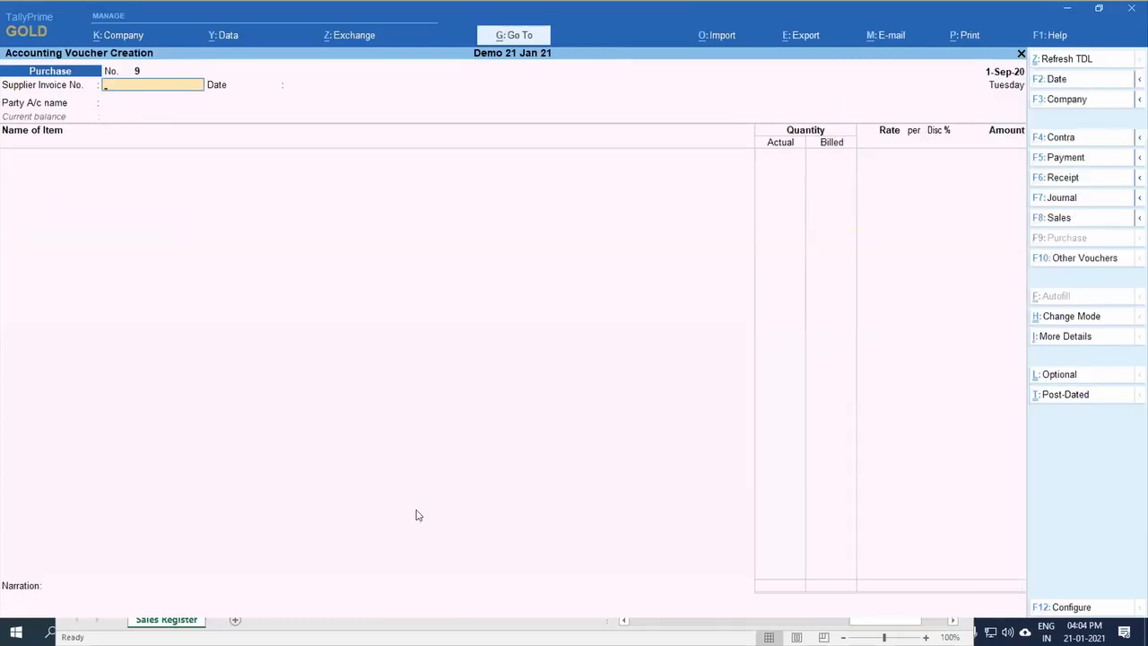
Step: Leave voucher entry, open the Stock Summary and select the News Paper item
key(Escape)
key(Down)
key(Down)
key(Down)
key(Down)
key(Down)
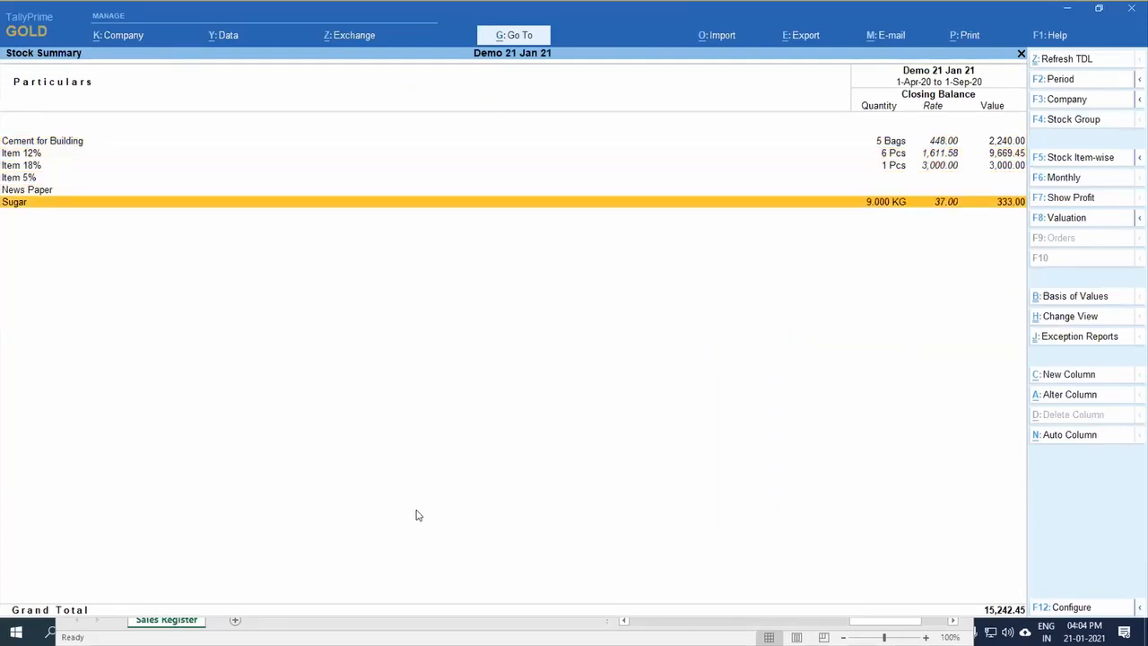
key(Up)
Step: Configure the Stock Summary to show opening balance, goods inwards and goods outwards
key(F12)
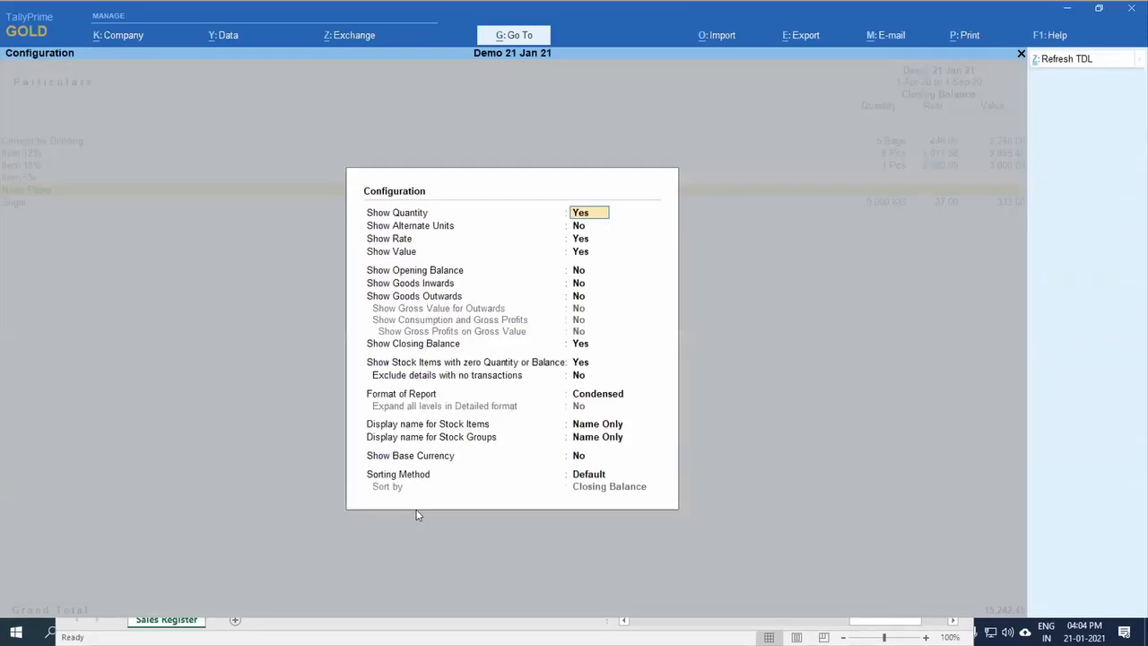
key(Down)
key(Down)
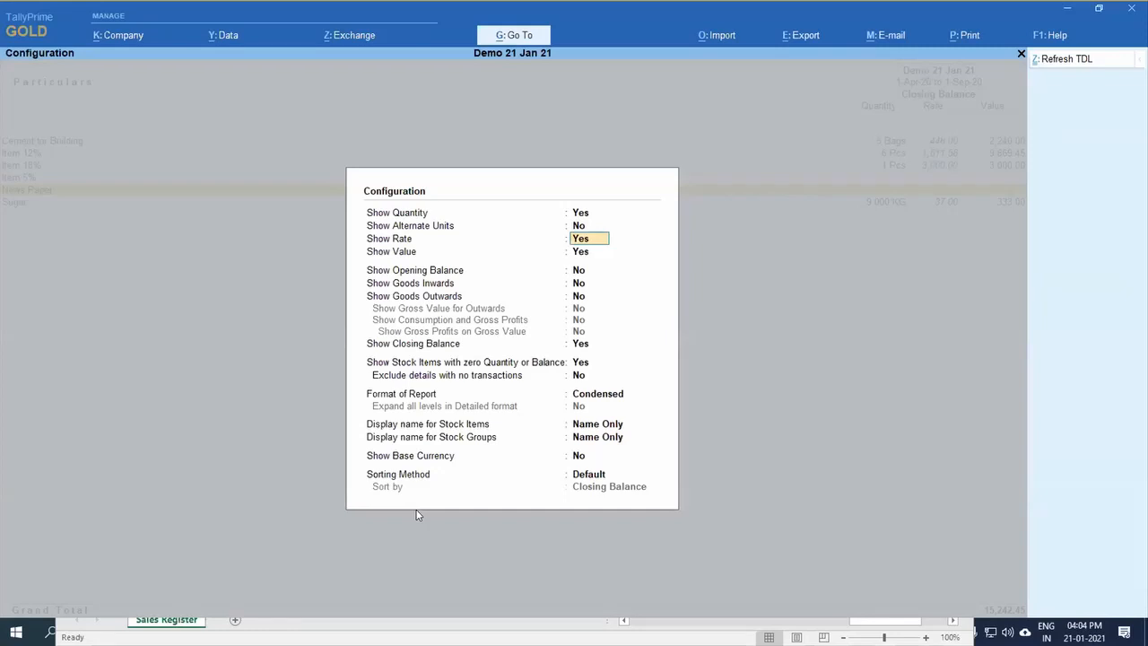
key(Down)
key(Down)
key(Down)
key(y)
key(y)
key(ctrl+a)
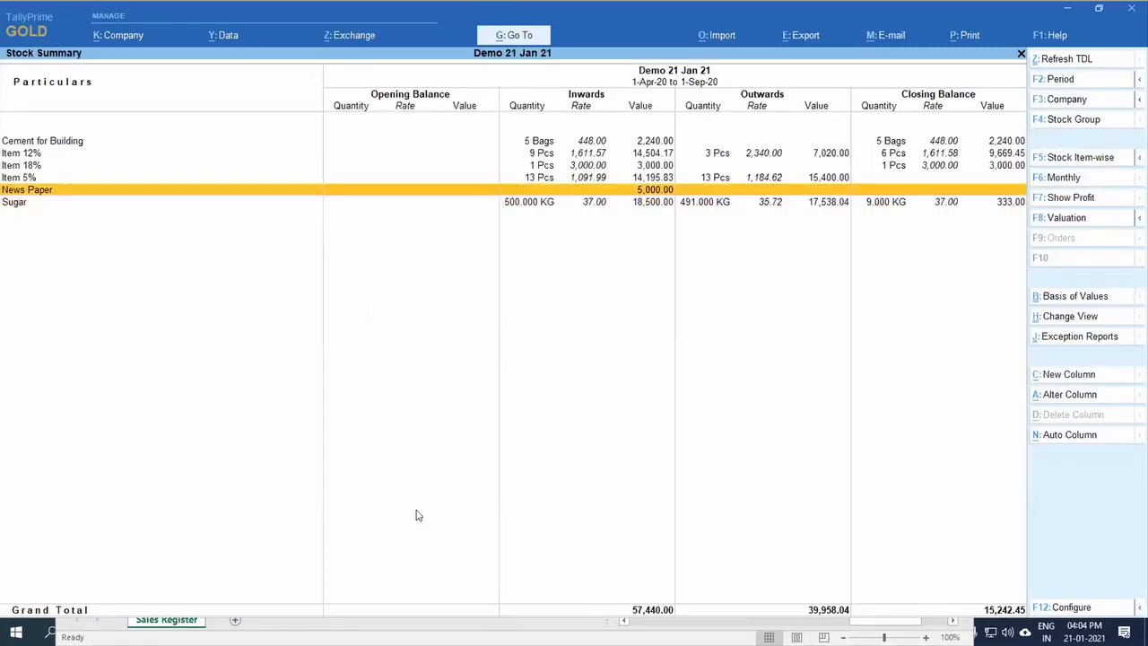
Step: Drill down from News Paper to its Purchase voucher and set the billed quantity to 30 Pcs
click(995, 196)
key(Return)
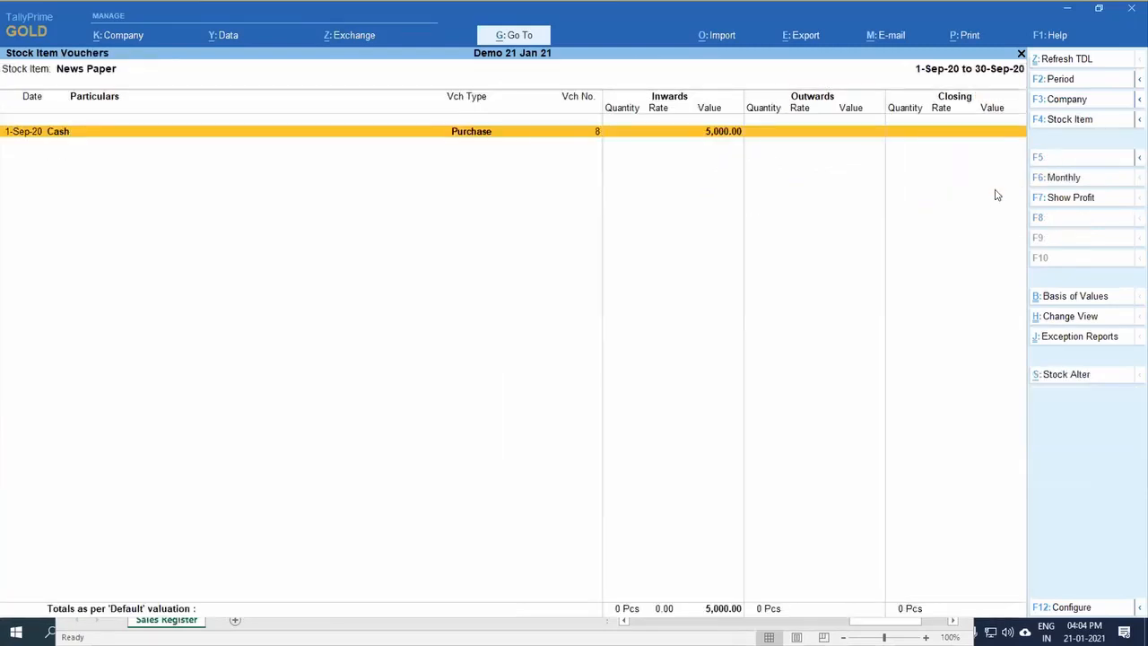
key(Return)
click(847, 169)
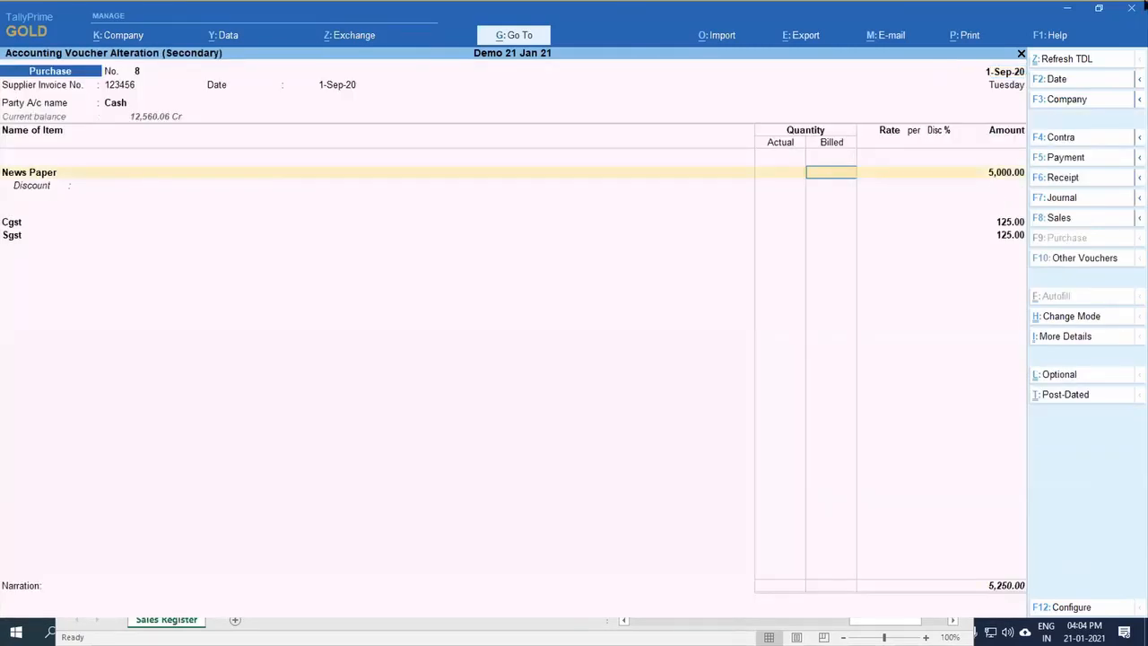
text(0)
key(Return)
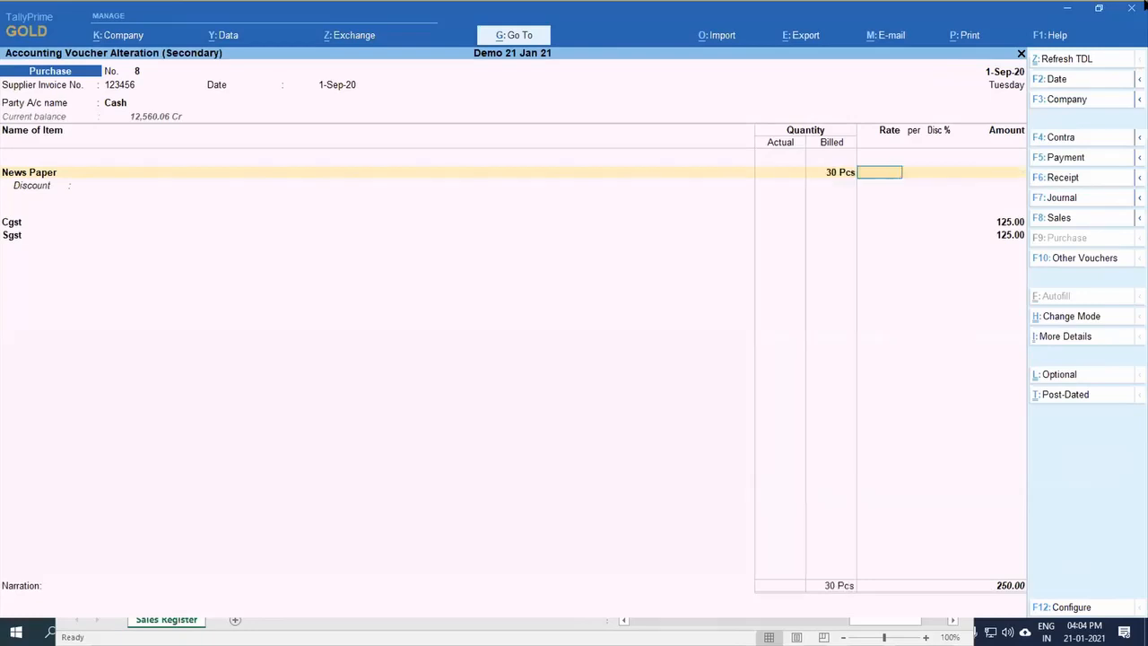
Step: Set the News Paper amount to 3,000, accept the ledger and tax details and save the voucher
key(Return)
key(Return)
key(Return)
text(3,000)
key(Return)
key(Return)
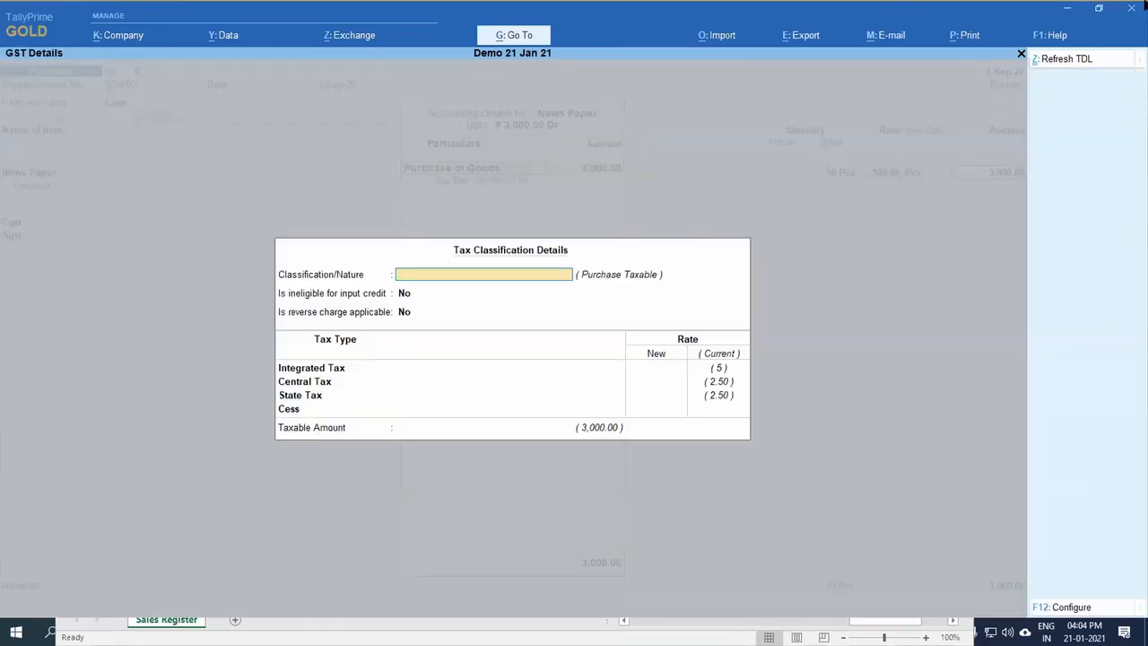
key(ctrl+a)
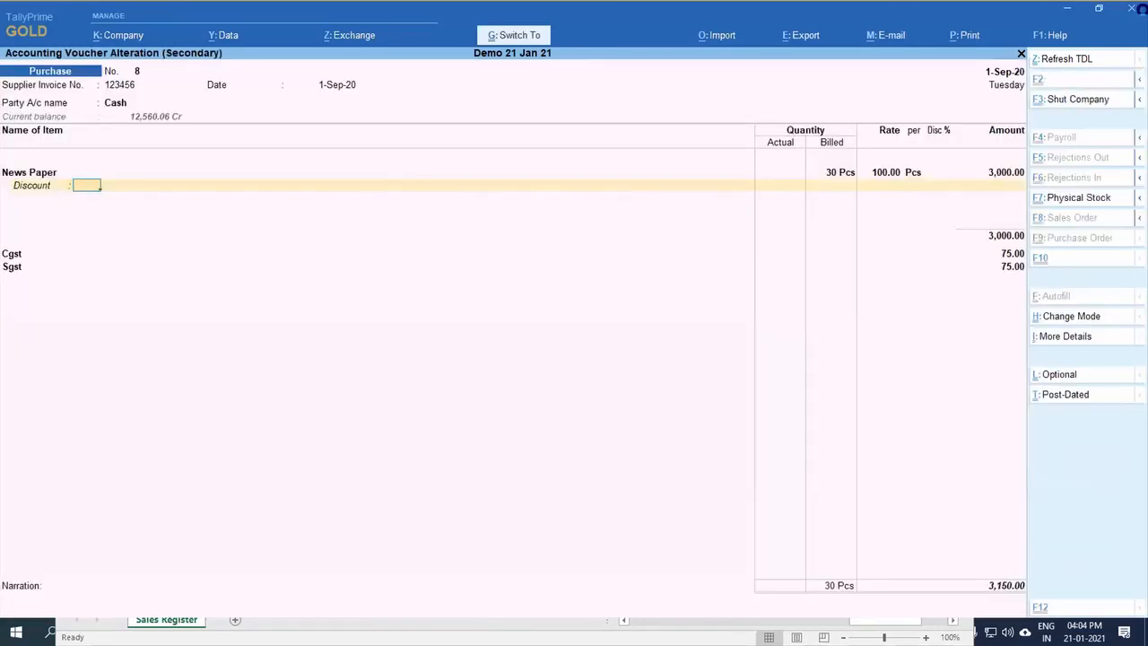
key(ctrl+a)
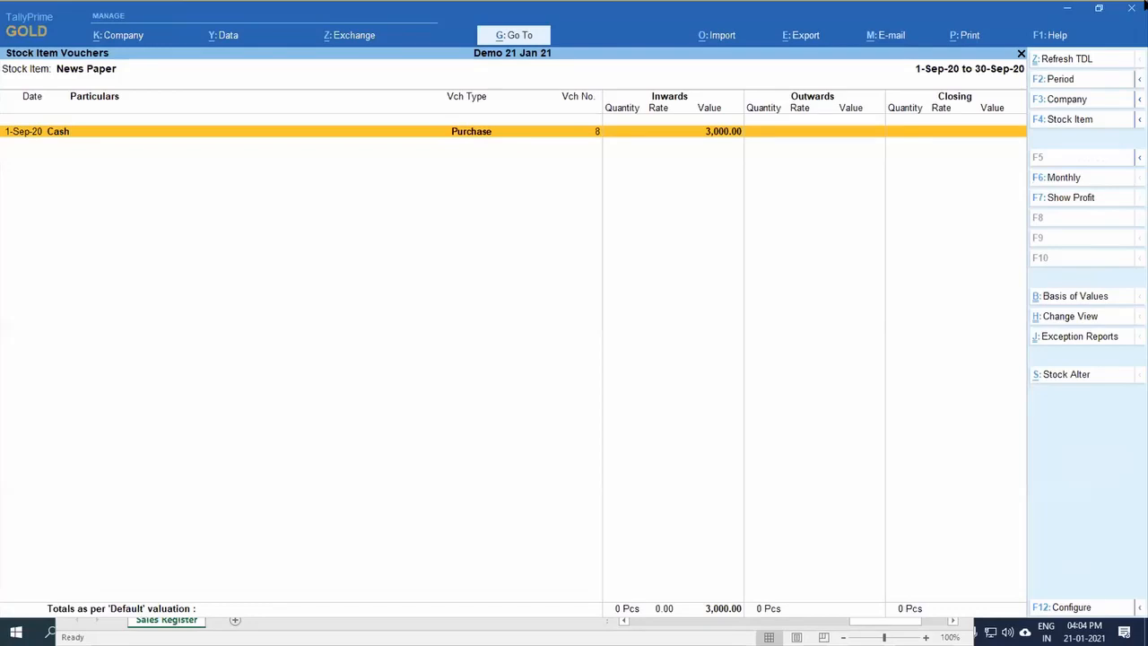
Step: Reopen the News Paper purchase voucher, set the actual quantity to 30 Pcs and save it
key(Escape)
key(Return)
key(Return)
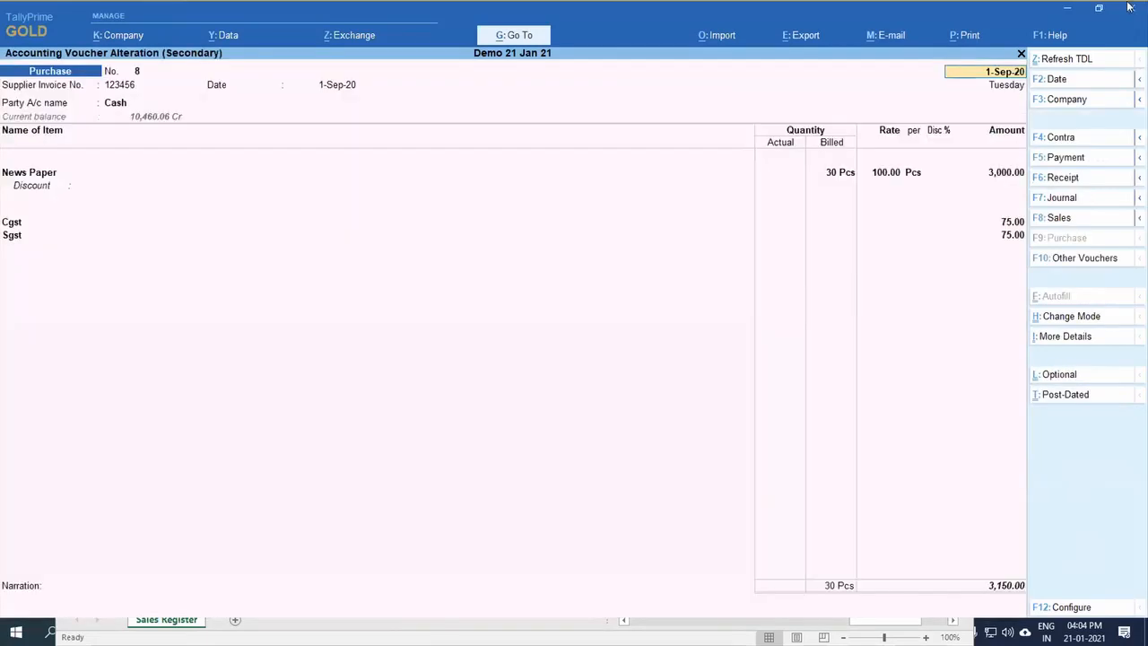
click(774, 174)
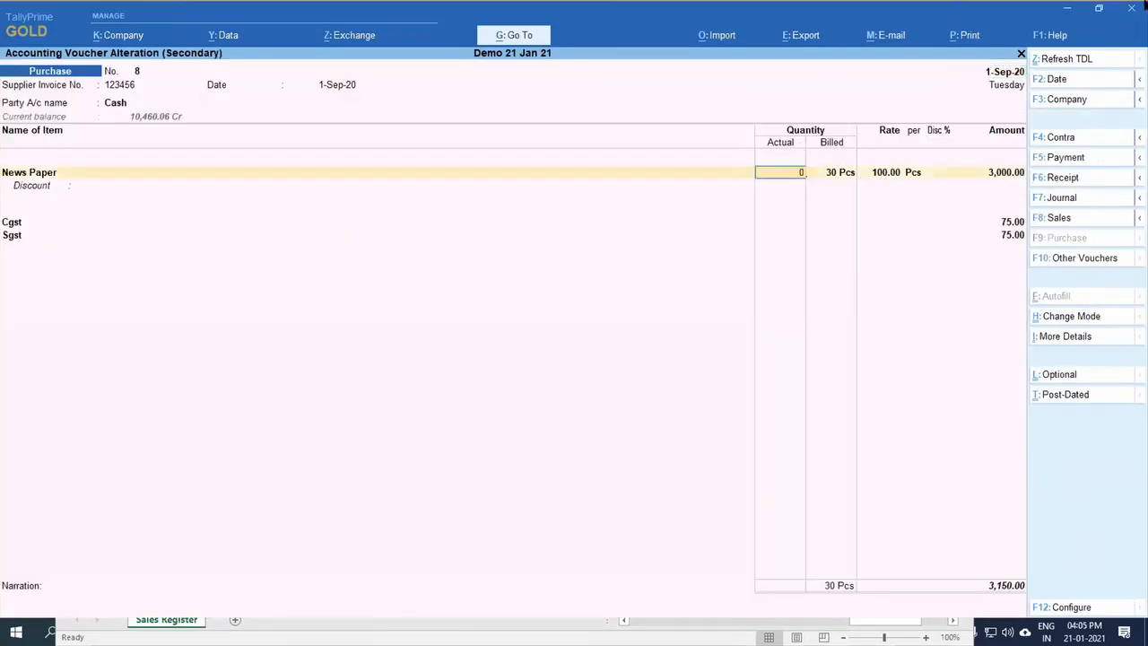
text(30)
key(Return)
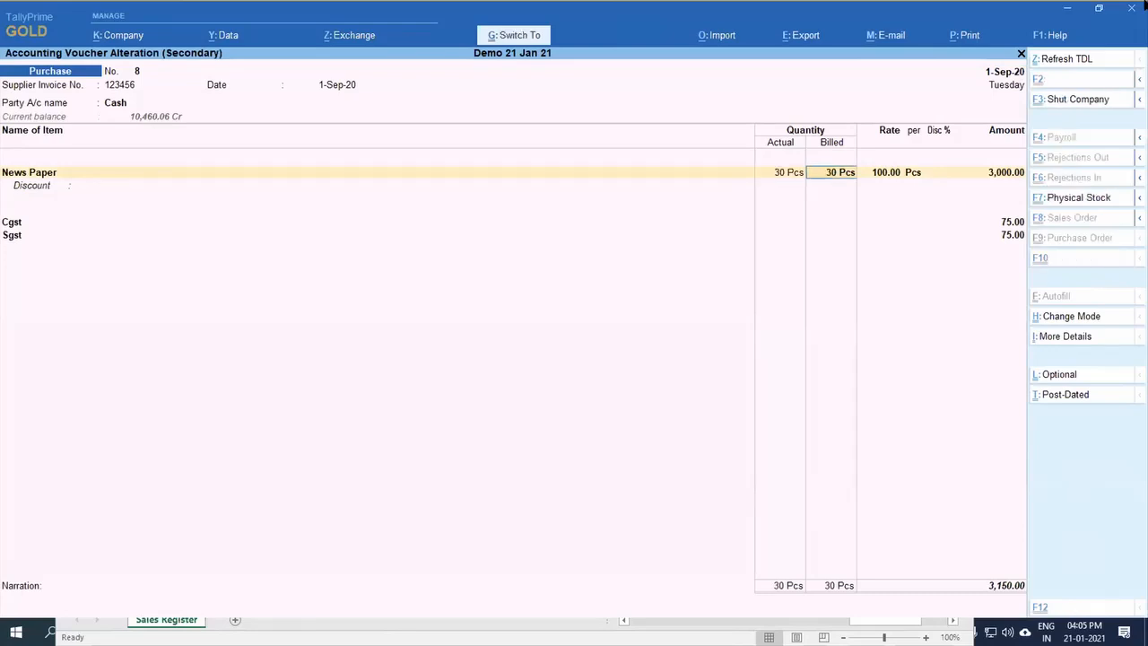
key(ctrl+a)
Step: Return to the Gateway of Tally, reopen the Stock Summary and select News Paper to review its closing balance
key(Escape)
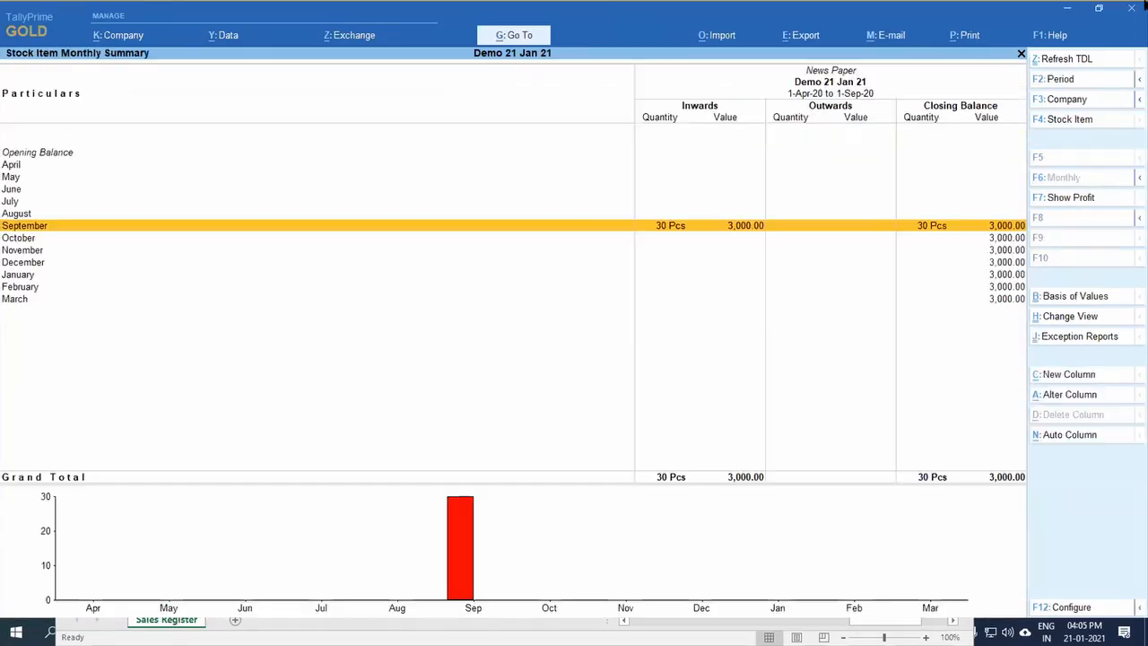
key(Escape)
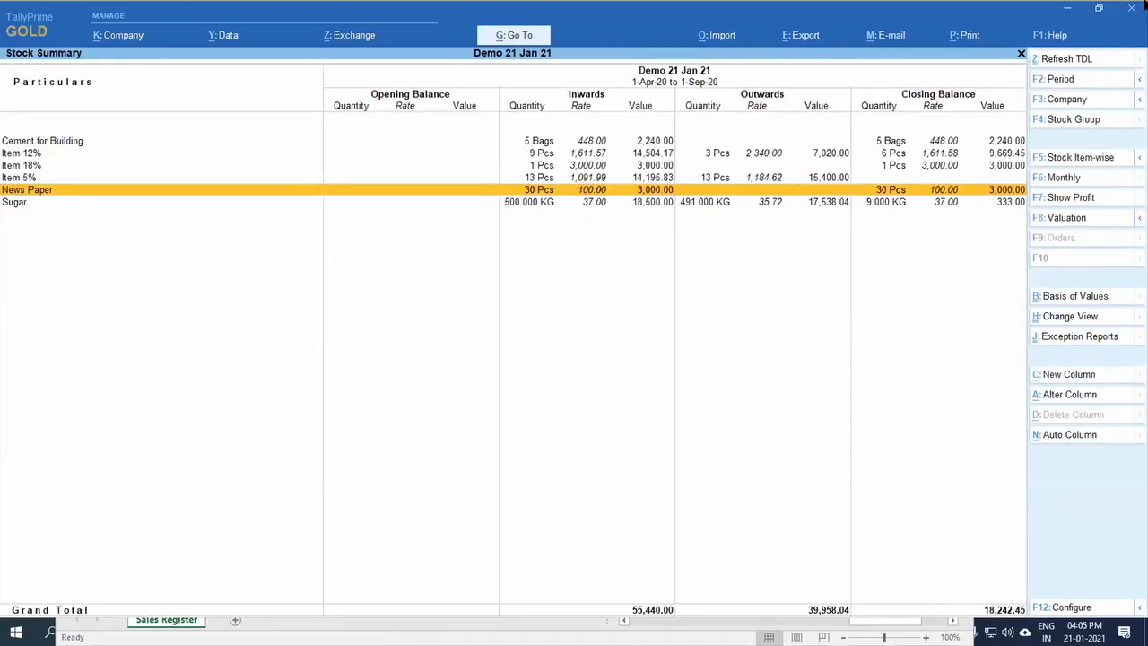
key(Escape)
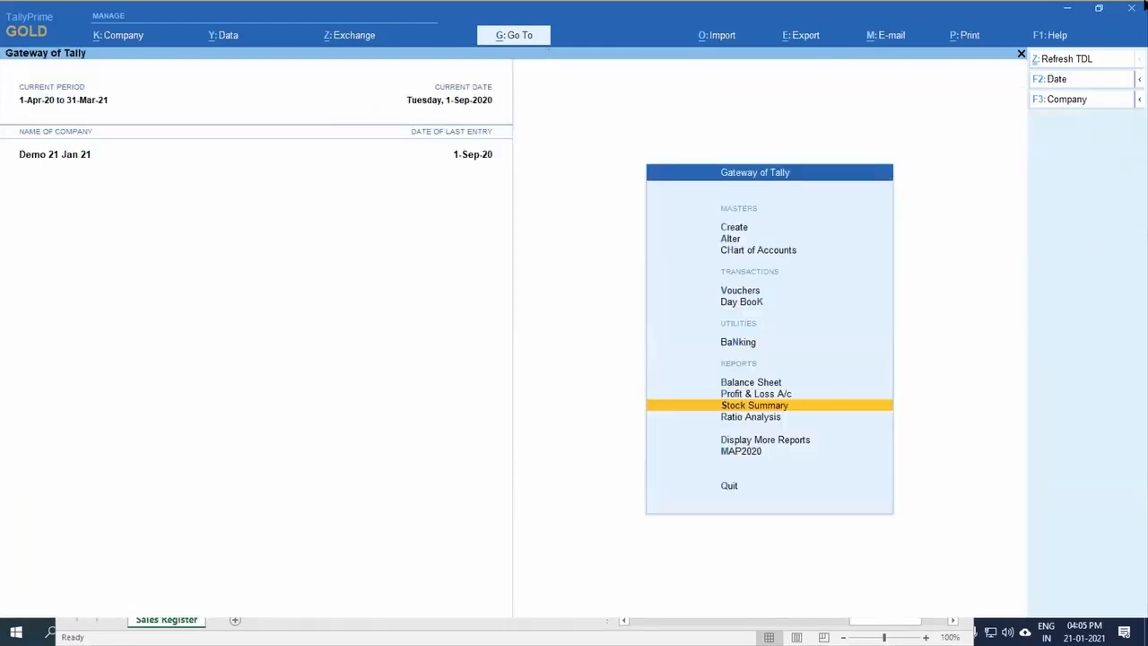
key(Return)
key(Down)
key(Down)
key(Down)
key(Down)
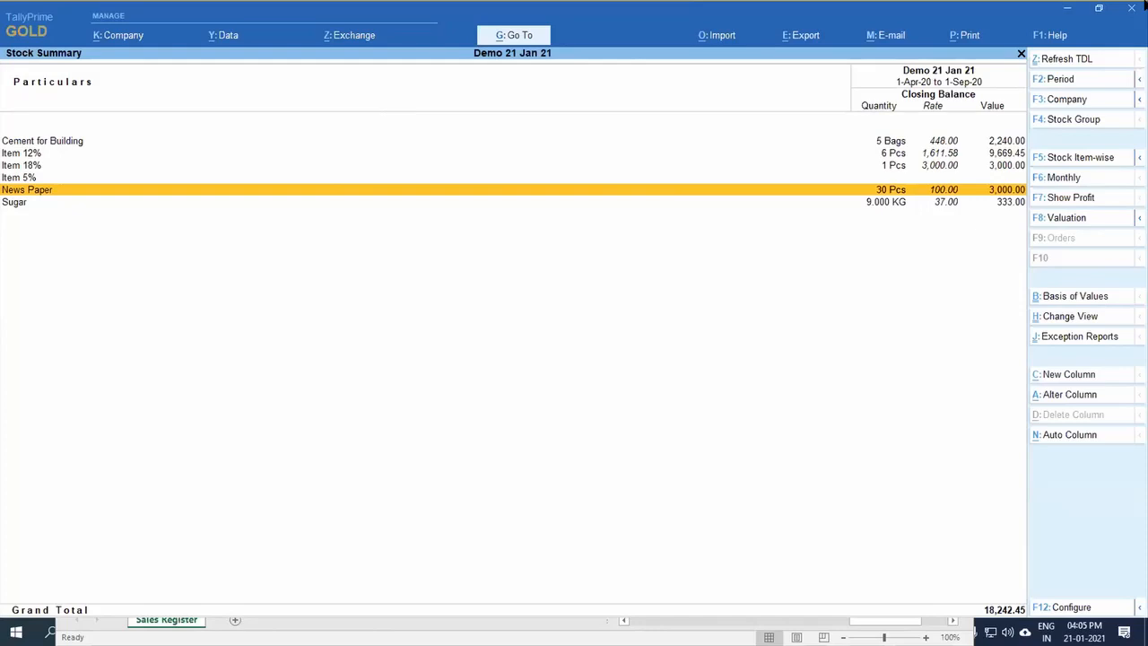
Step: Open News Paper for alteration and enable costing and market valuation methods and stock item behaviour options in its configuration
key(ctrl+Return)
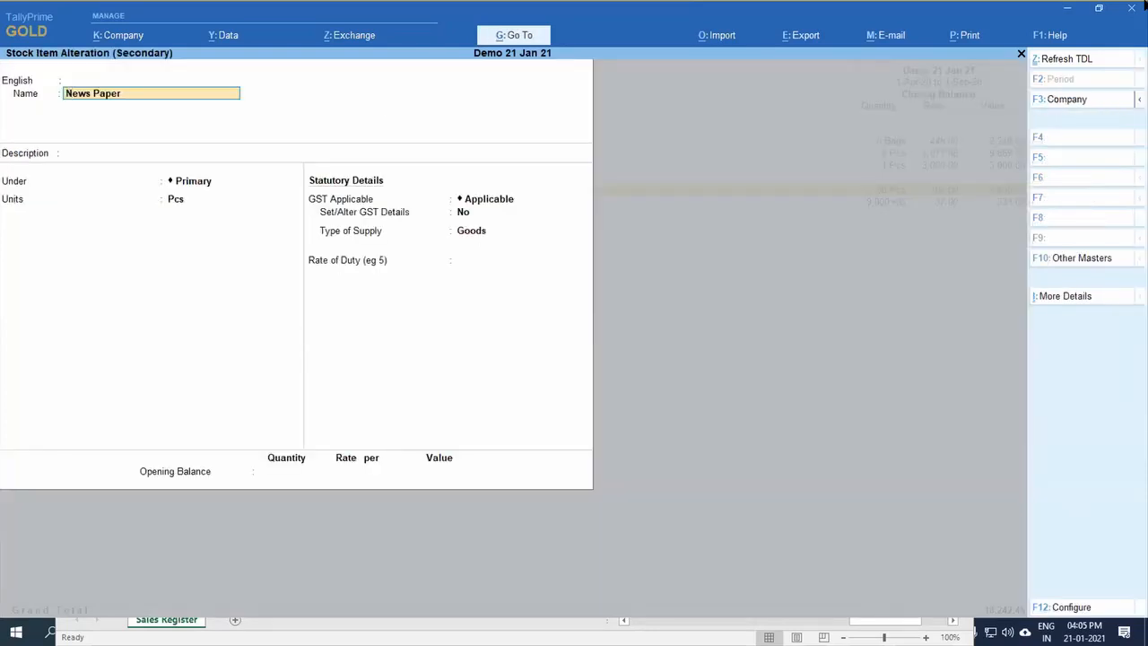
key(F12)
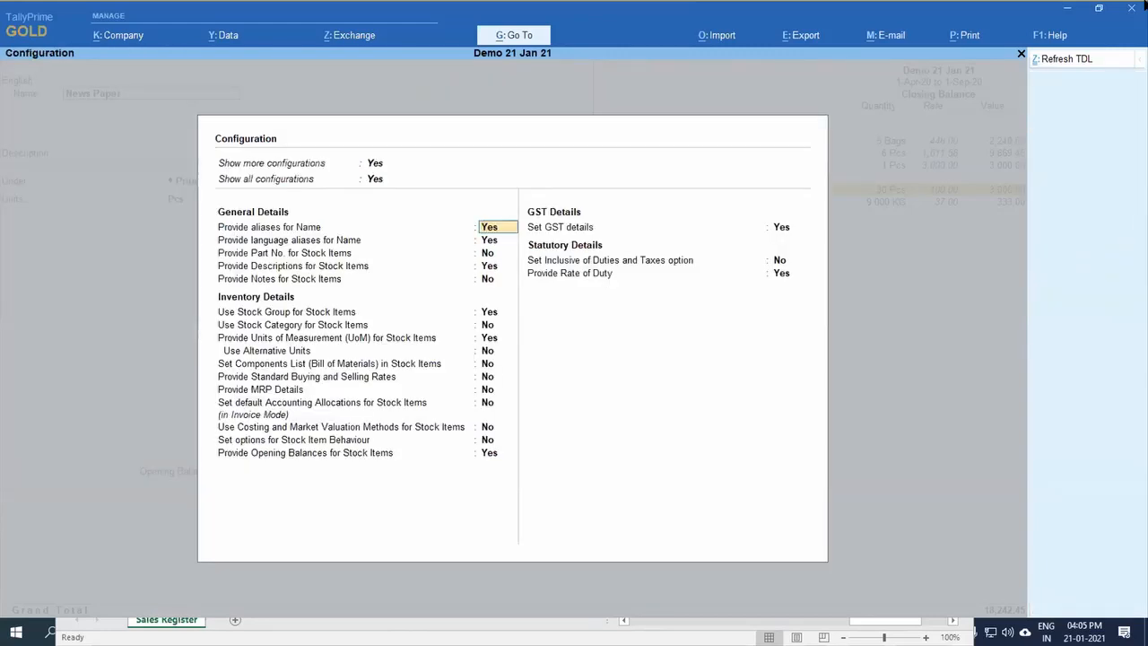
key(Down)
key(Down)
key(Down)
key(Down)
key(Down)
key(Down)
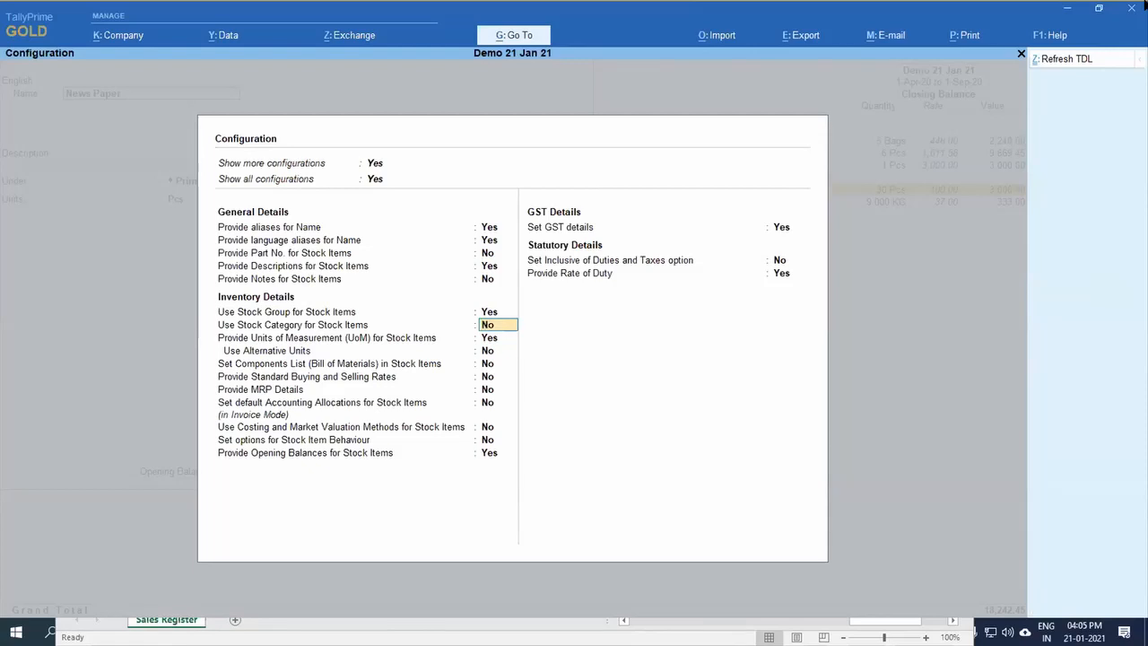
key(Down)
key(Down)
key(Down)
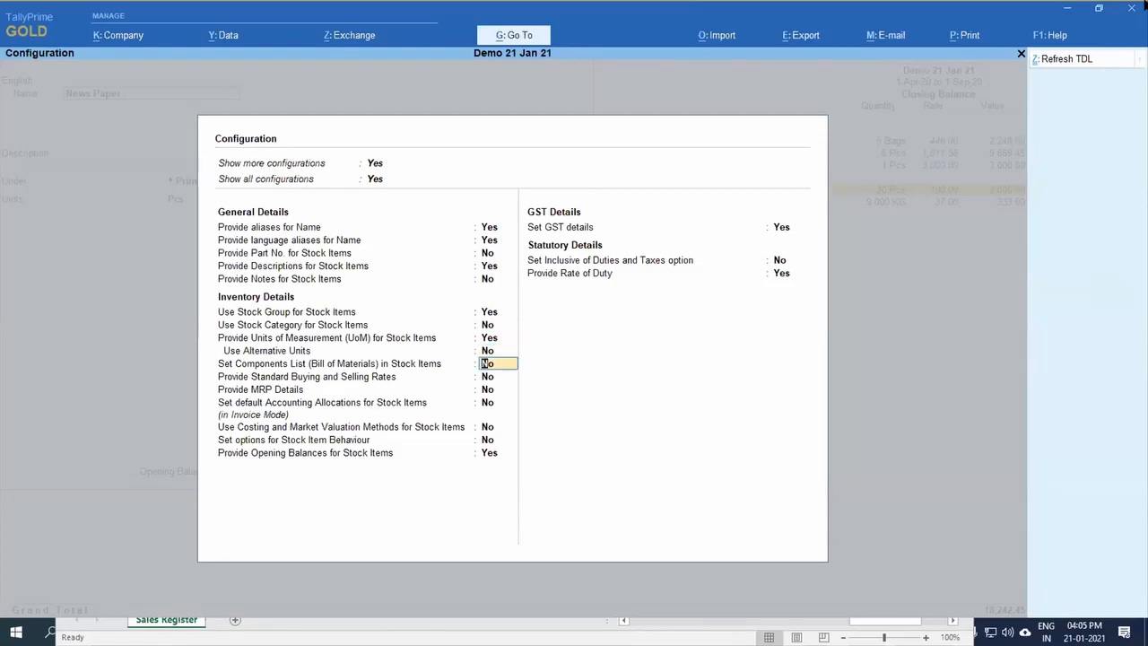
key(Down)
key(Down)
key(Down)
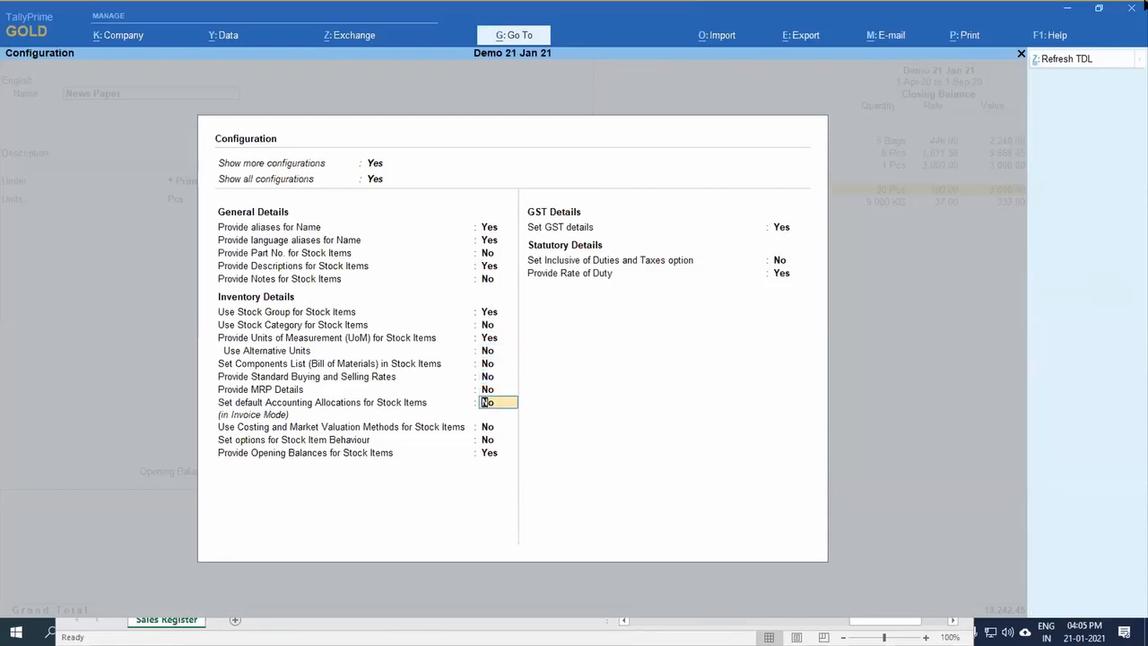
key(Down)
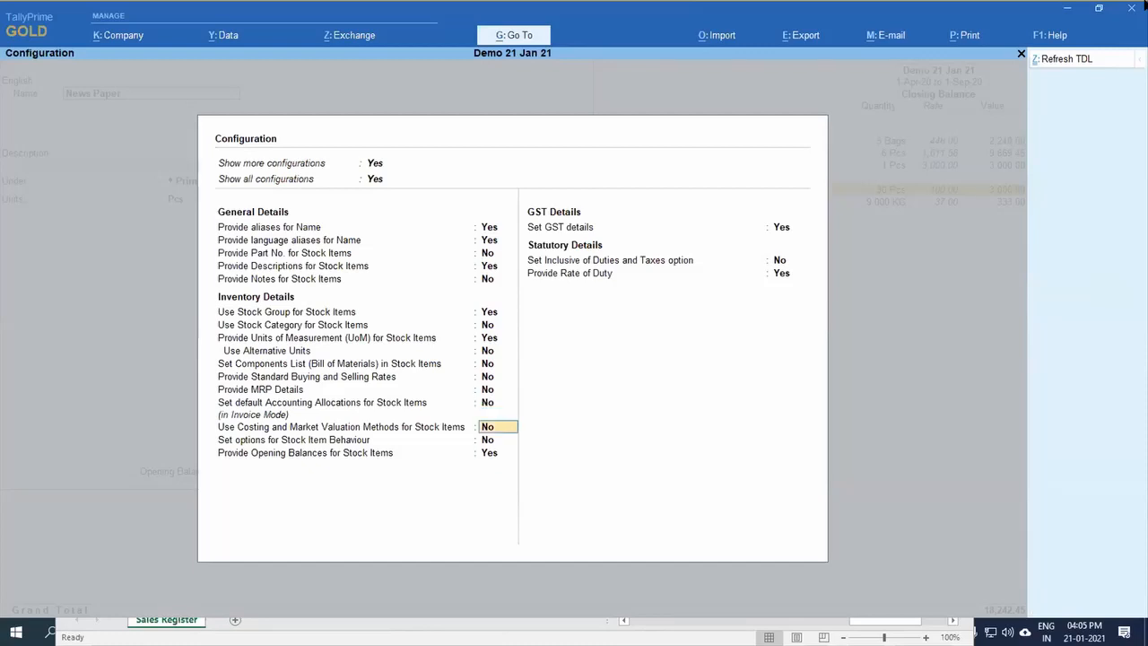
key(y)
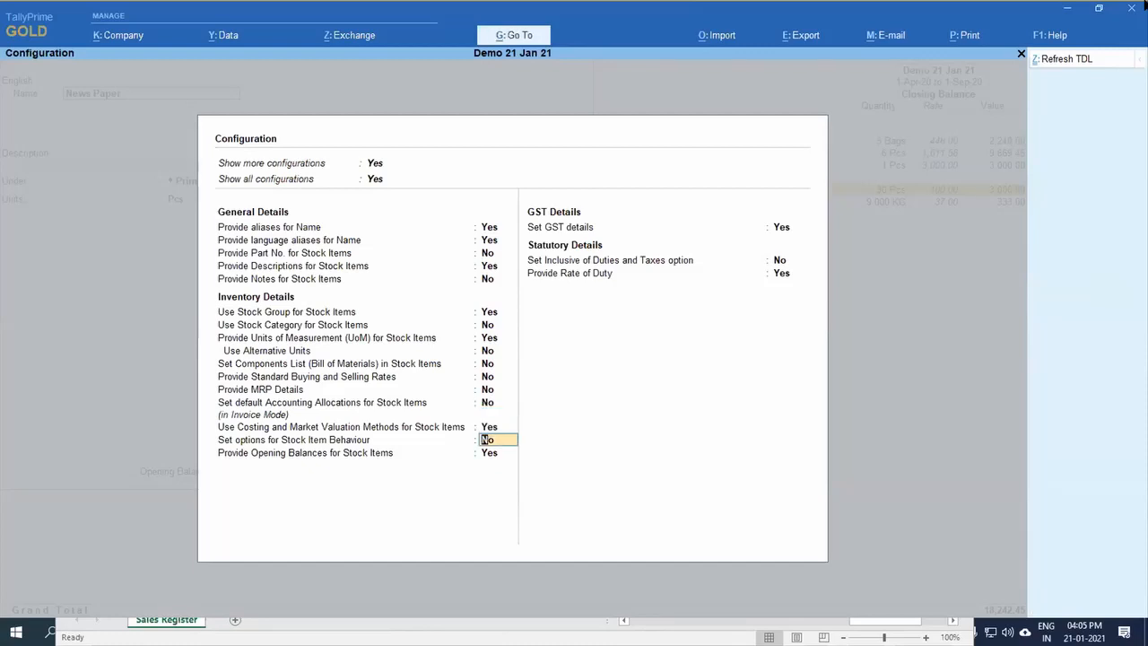
key(y)
key(Return)
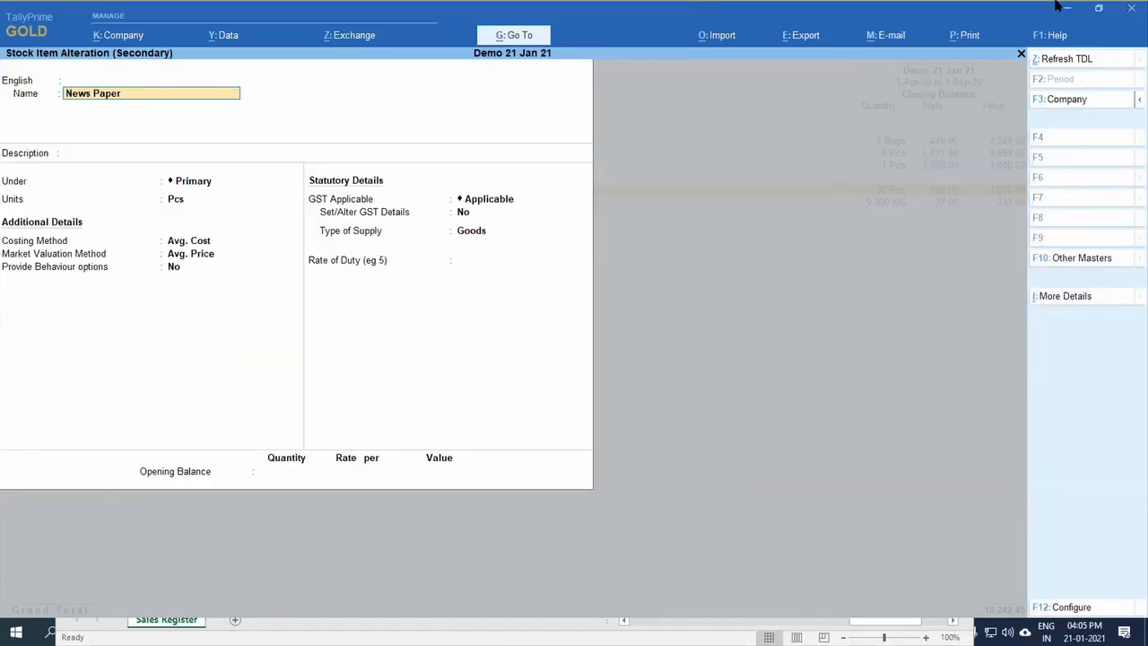
Step: Enable behaviour options for News Paper, set all purchases to be treated as consumed and save the stock item
click(183, 266)
text(y)
key(Return)
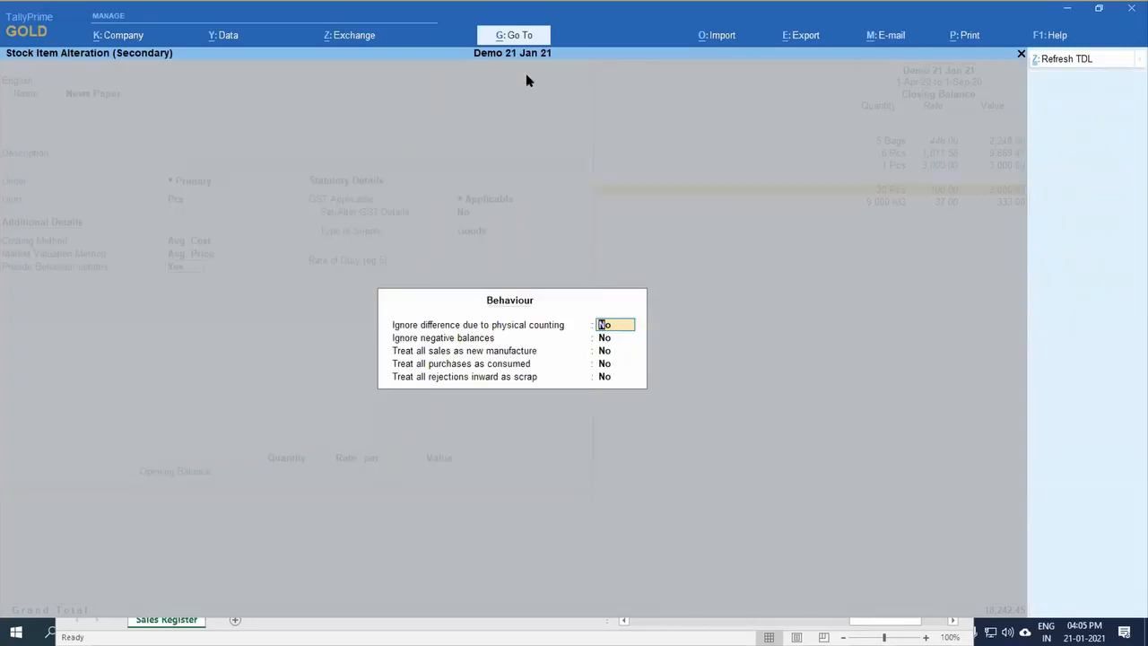
key(Return)
key(Return)
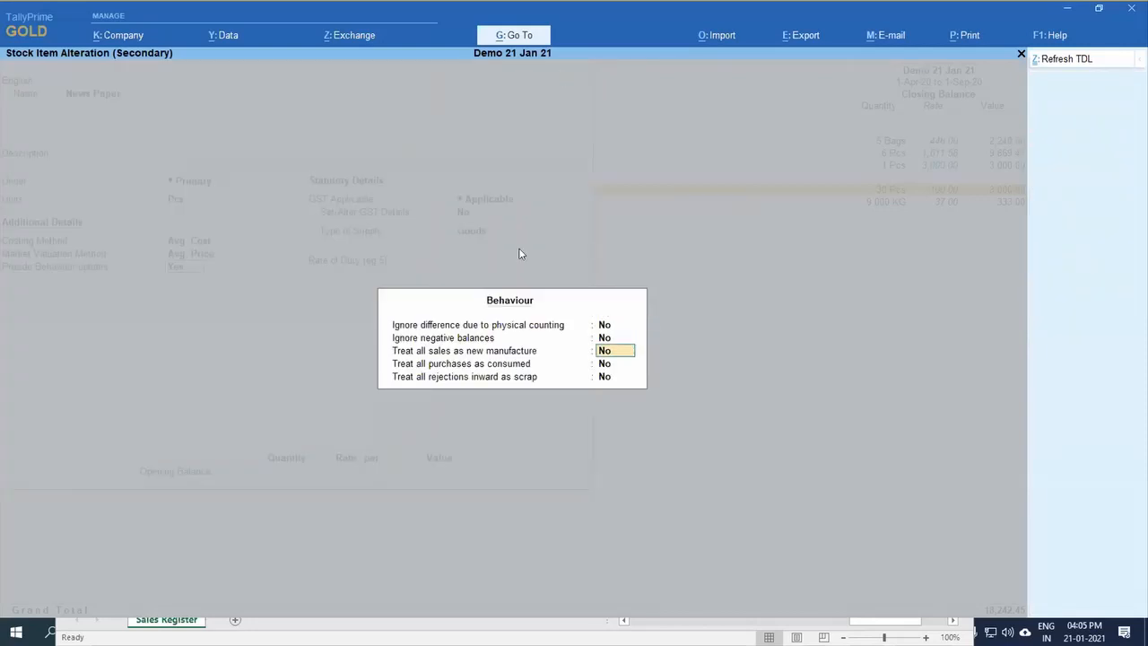
key(Return)
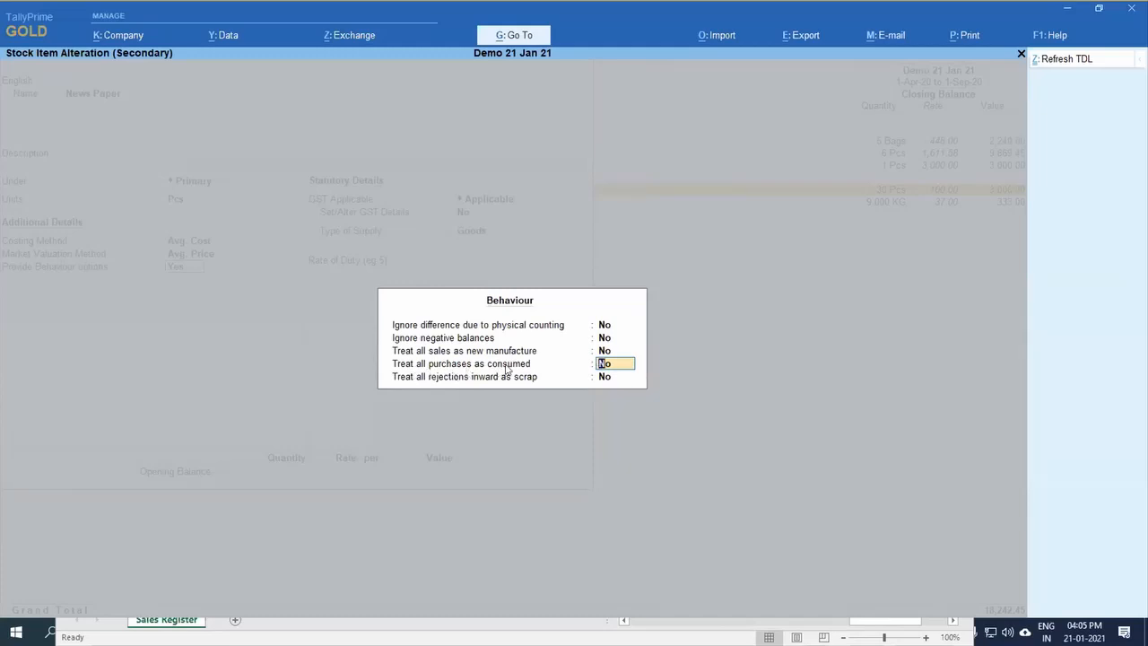
text(y)
key(Return)
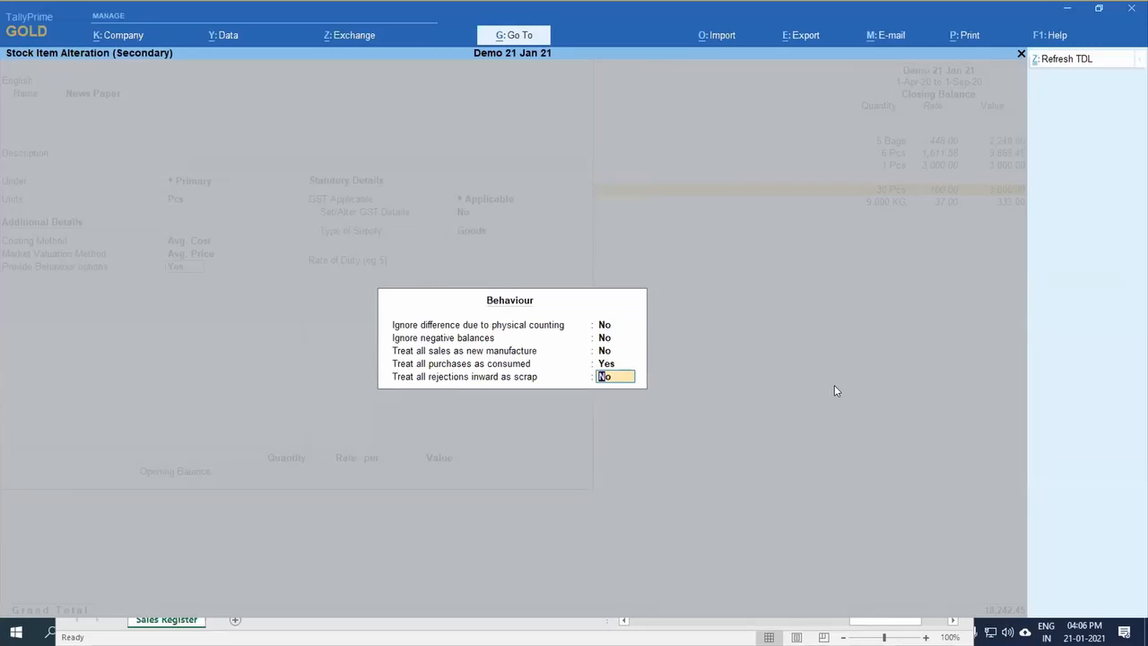
key(Up)
key(Return)
key(Return)
key(ctrl+a)
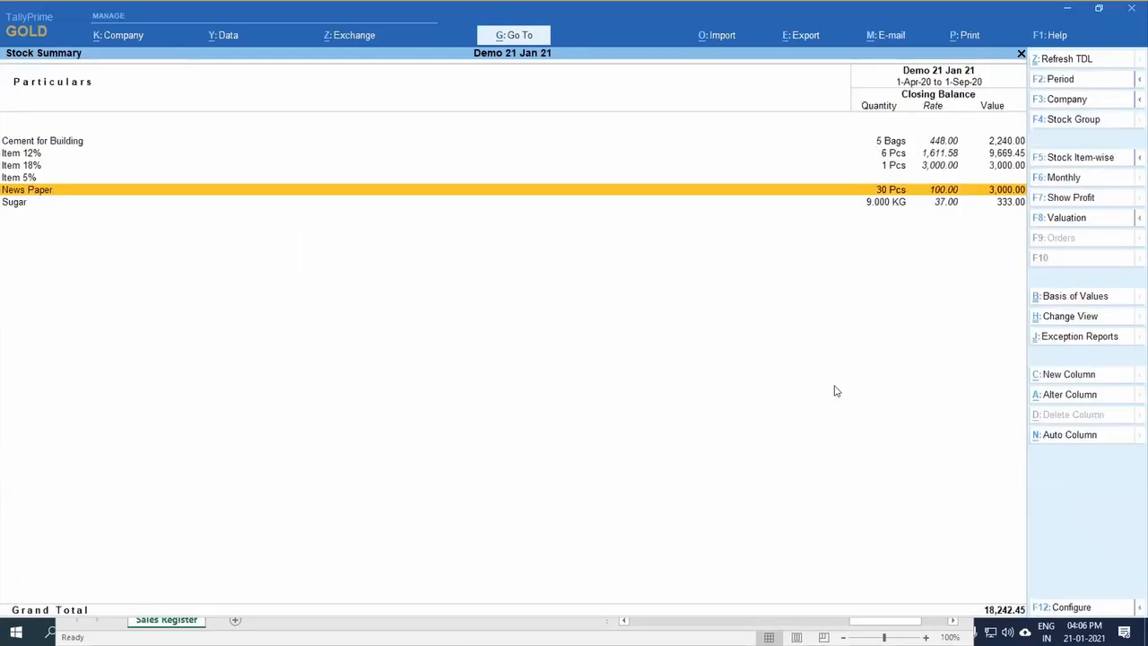
Step: Drill down from News Paper to its Purchase voucher, then go back to the Stock Item Monthly Summary to review the September movement
key(Return)
key(Return)
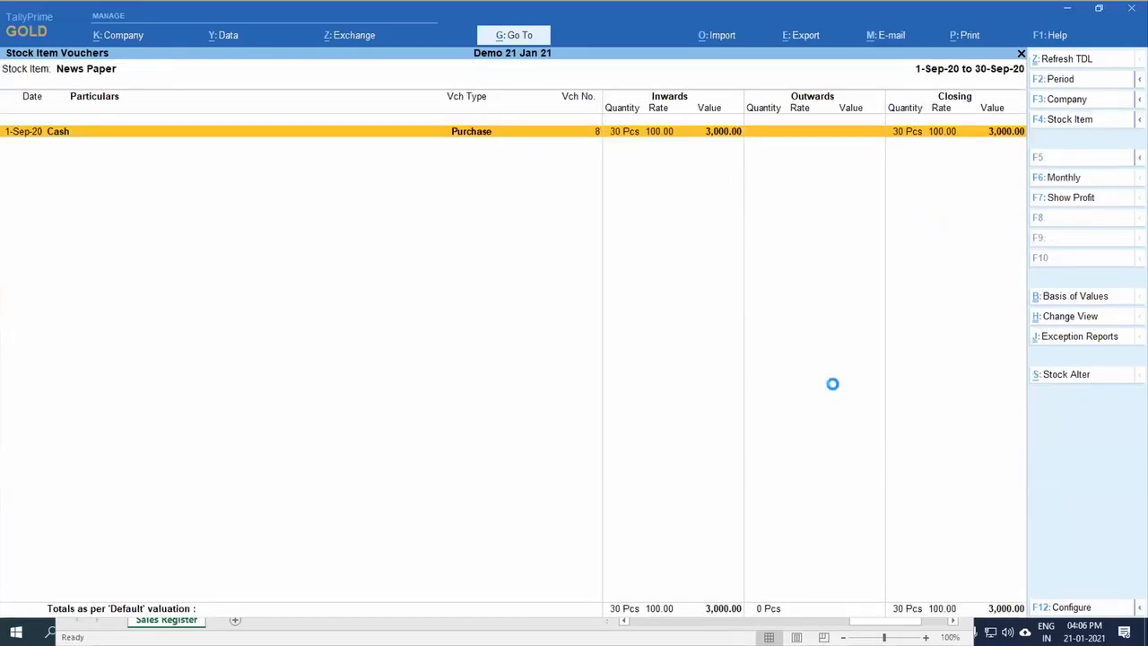
key(Return)
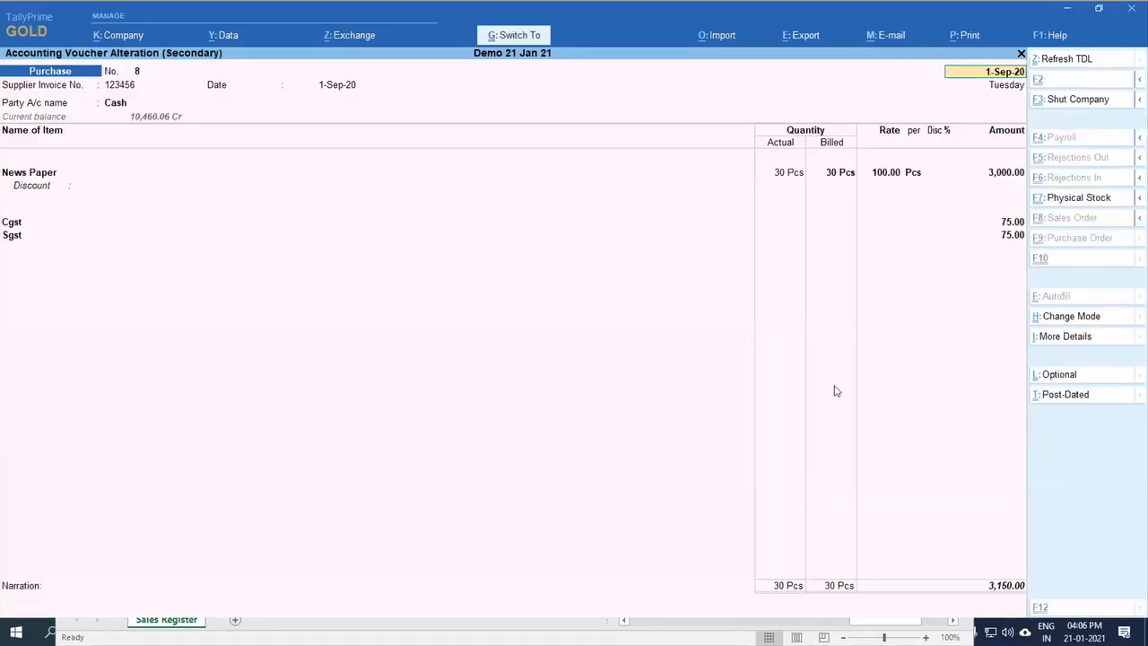
key(Escape)
key(Escape)
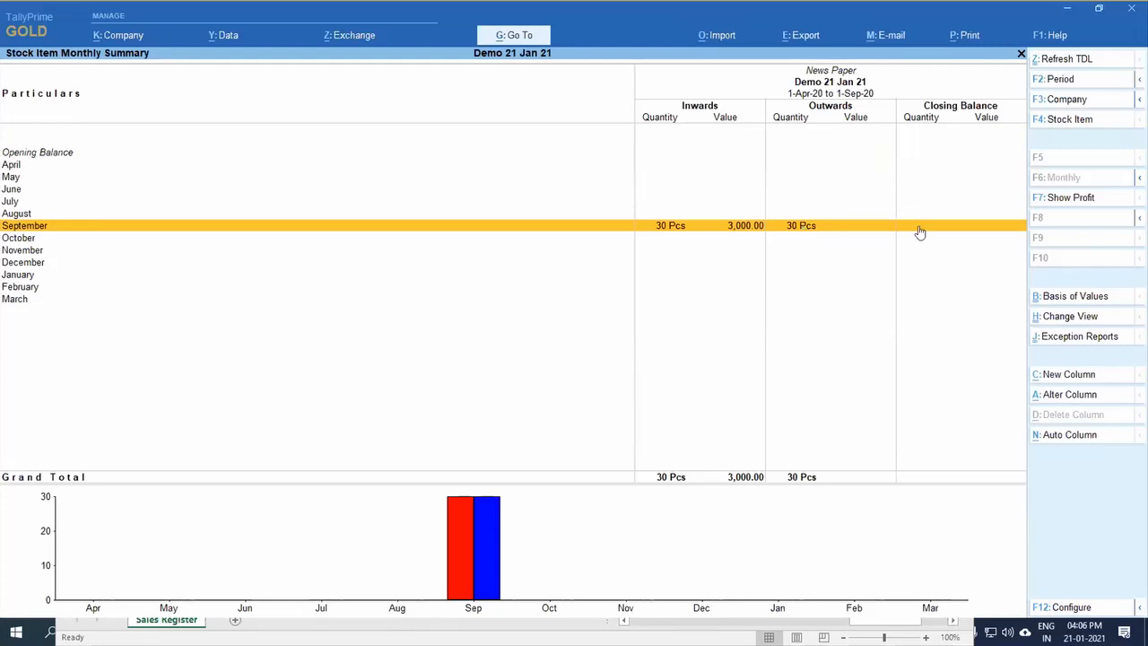
Step: Set the actual and billed quantities to 50 Pcs in News Paper's September Purchase voucher, save it and return to the Stock Summary
key(Return)
key(Return)
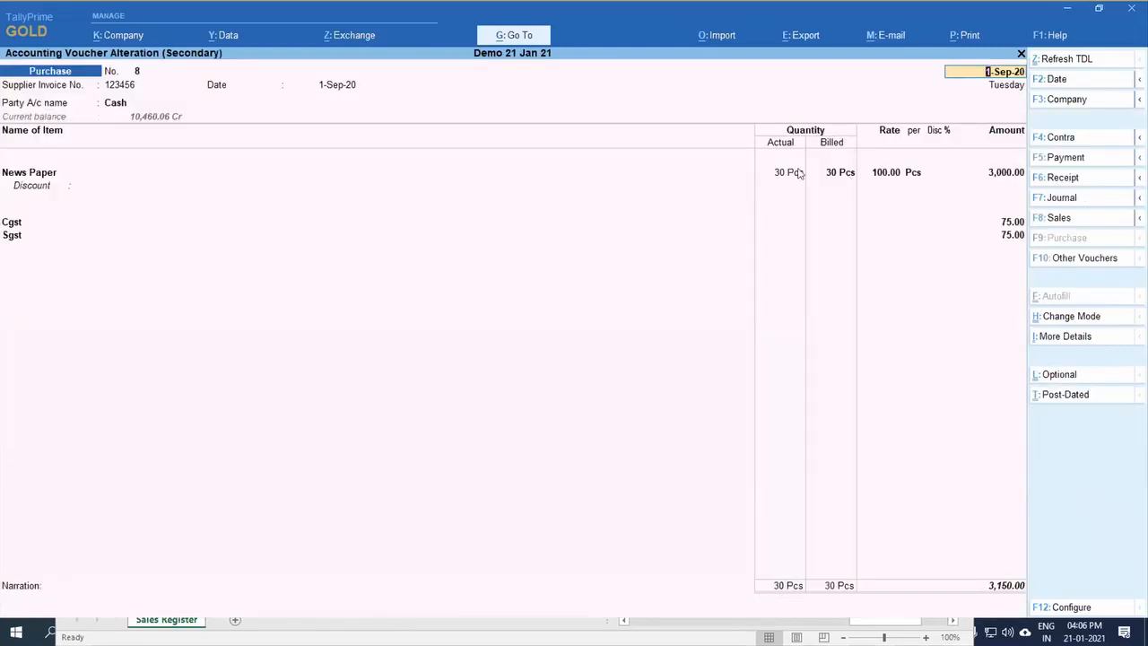
click(794, 172)
text(50)
key(Return)
text(5)
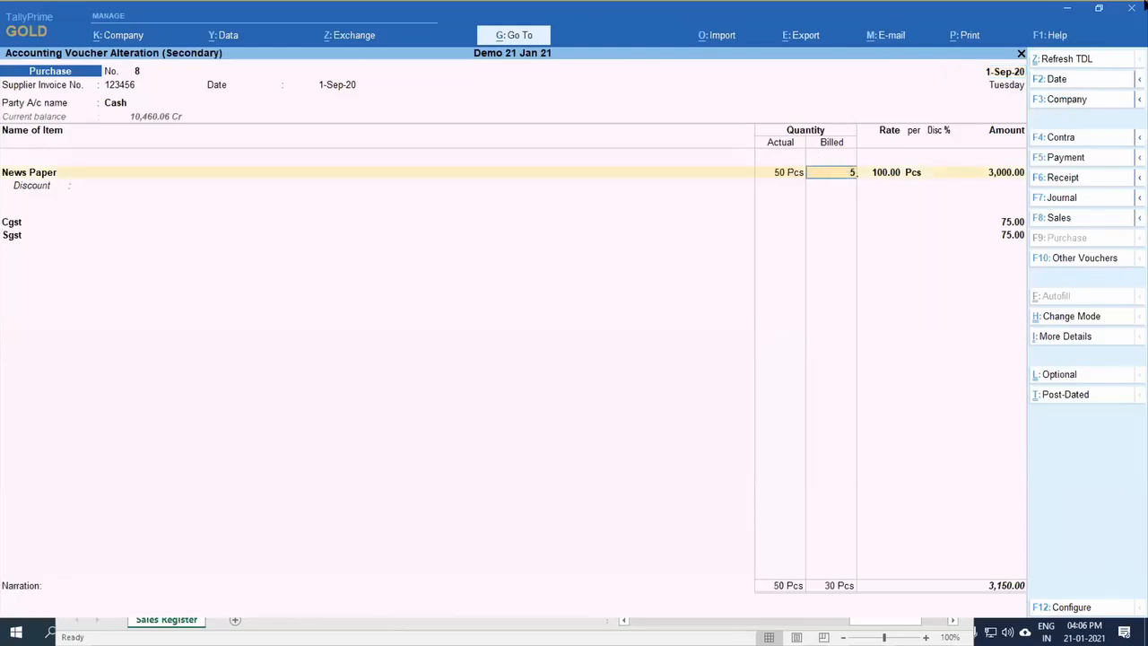
text(0)
key(Return)
key(ctrl+a)
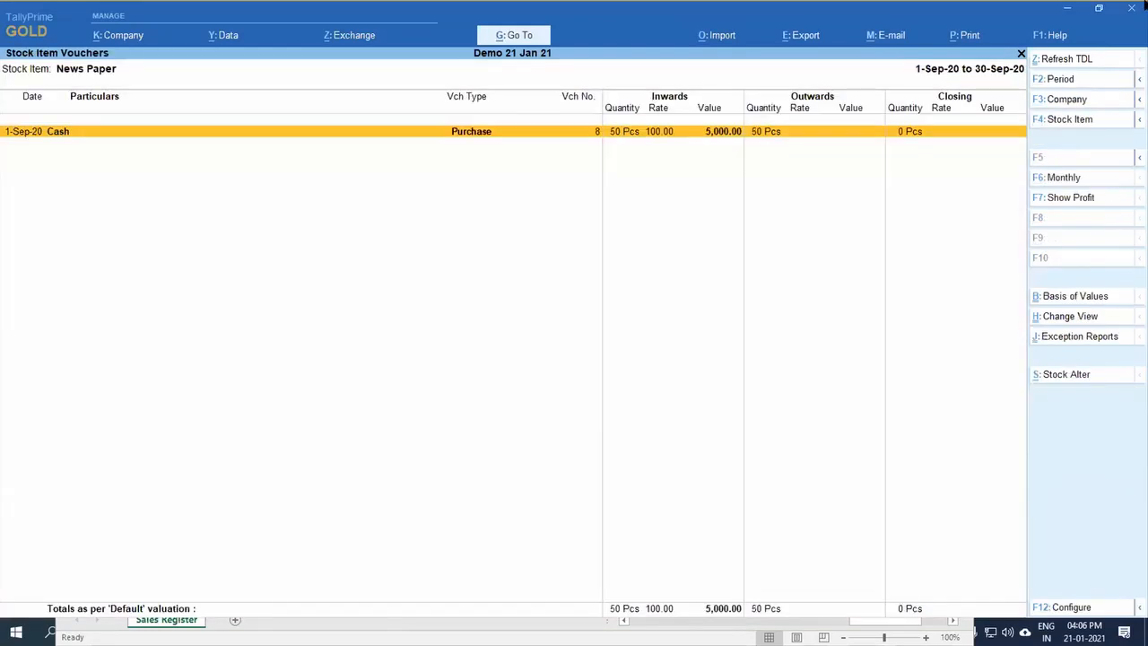
key(Escape)
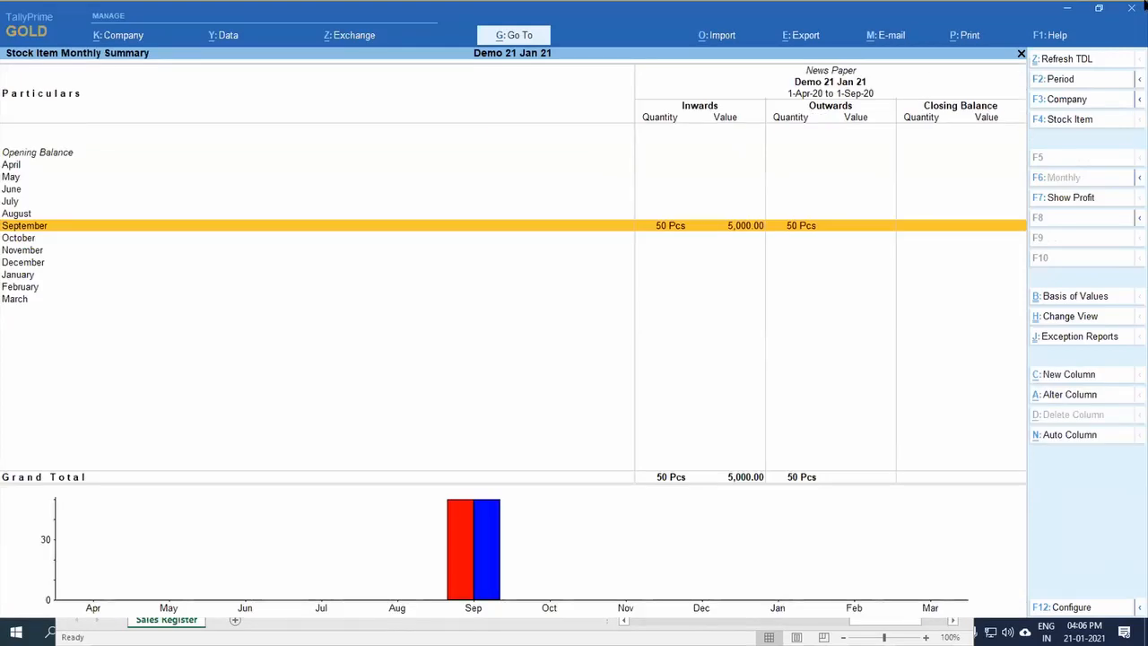
key(Escape)
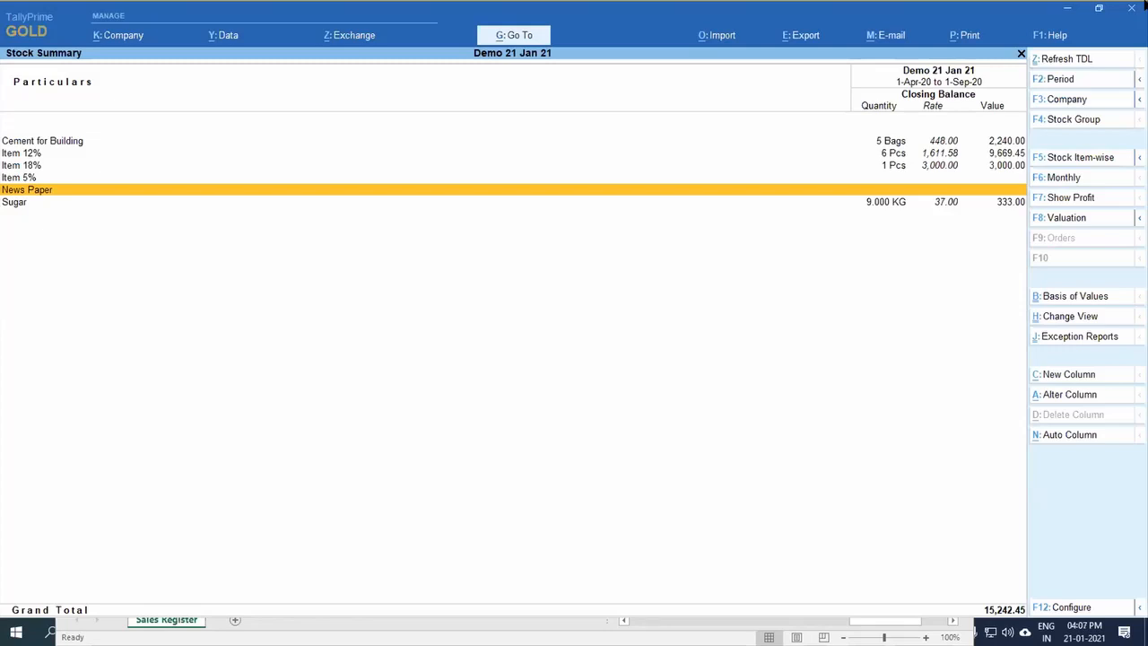
Step: Drill down from News Paper to its Purchase voucher and open the stock item for alteration from there
key(Return)
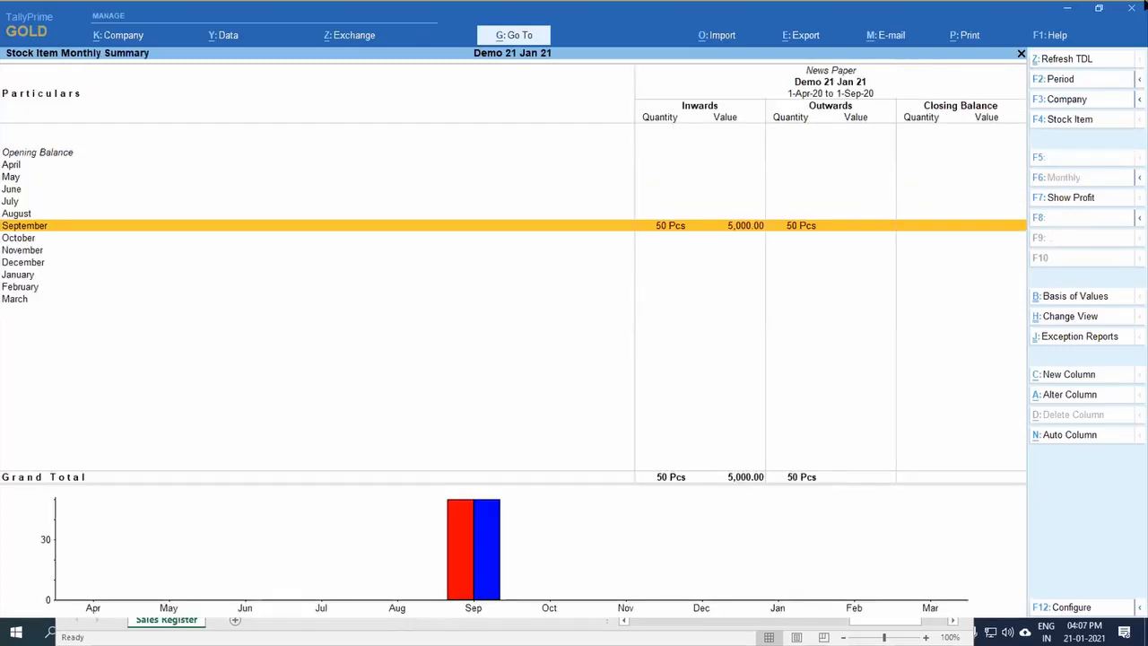
key(Return)
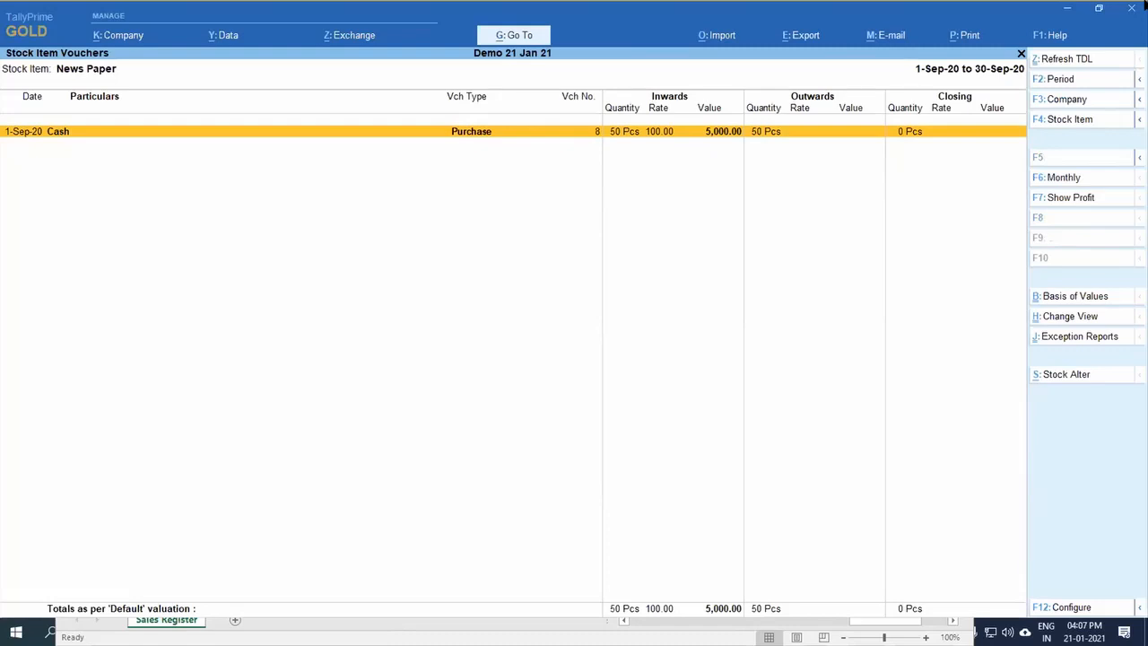
key(Return)
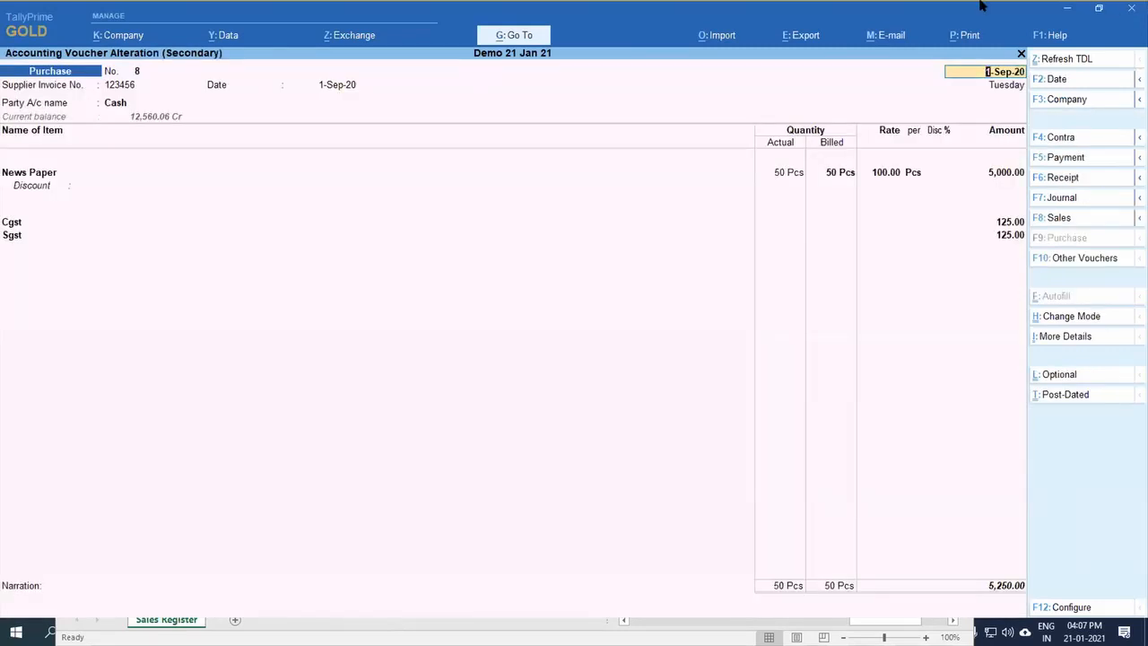
key(Return)
key(Return)
key(Return)
key(Return)
key(Return)
key(Return)
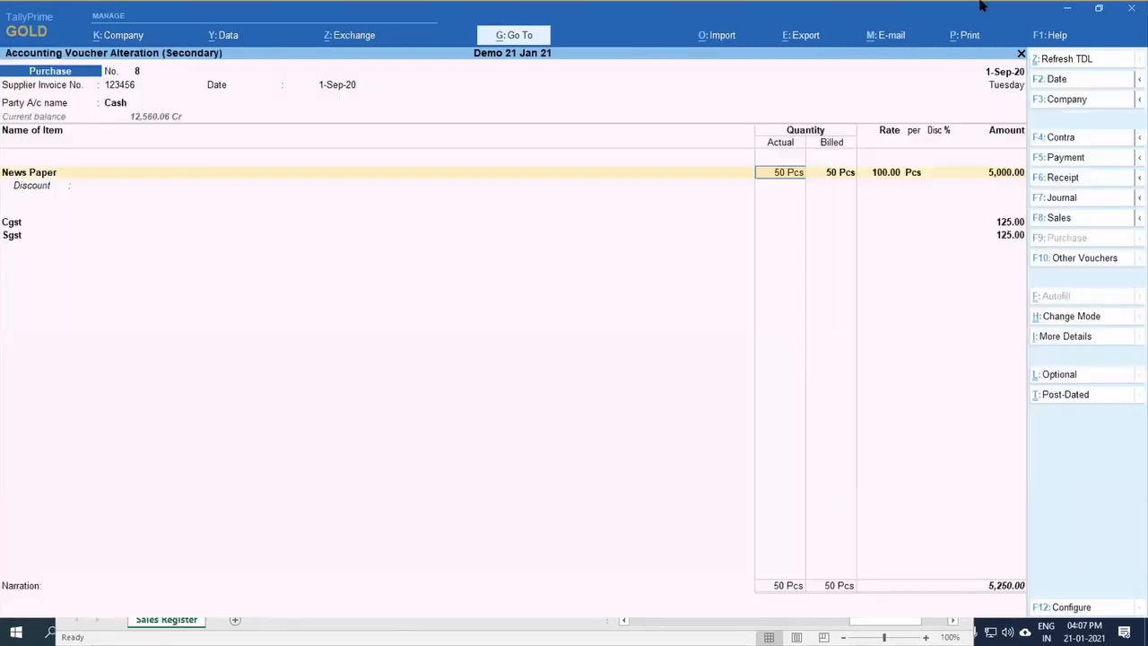
key(BackSpace)
key(ctrl+Return)
key(Return)
key(Return)
key(Return)
key(Return)
key(Return)
key(Return)
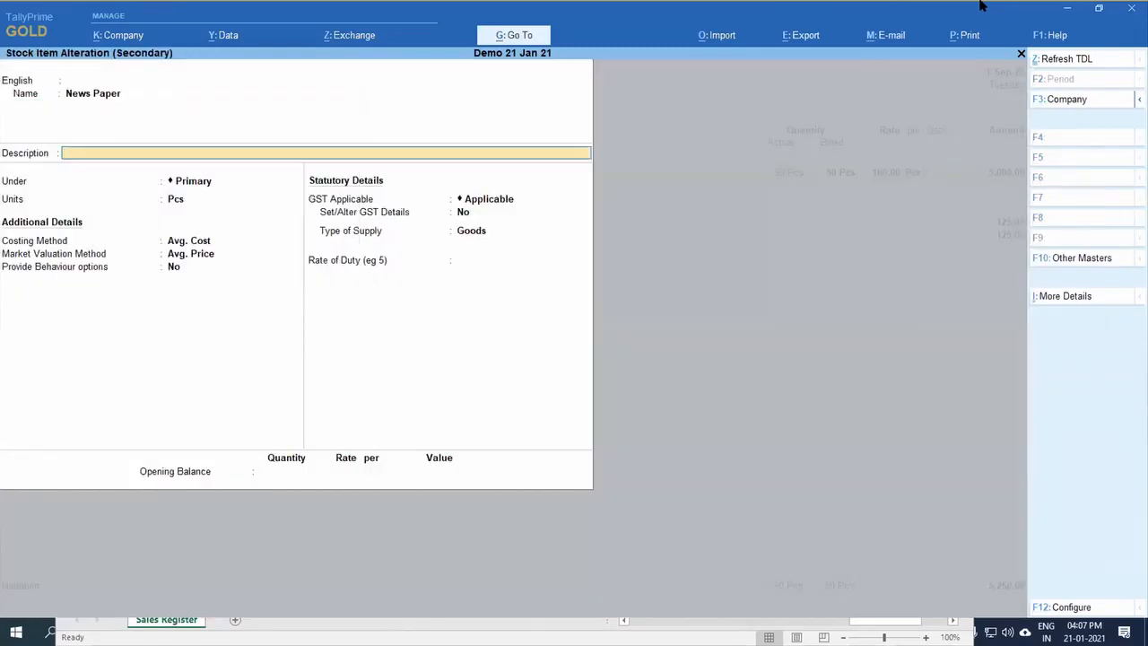
Step: Set News Paper's behaviour to treat all sales as new manufacture and all rejections inward as scrap, and save the stock item
text(y)
key(Return)
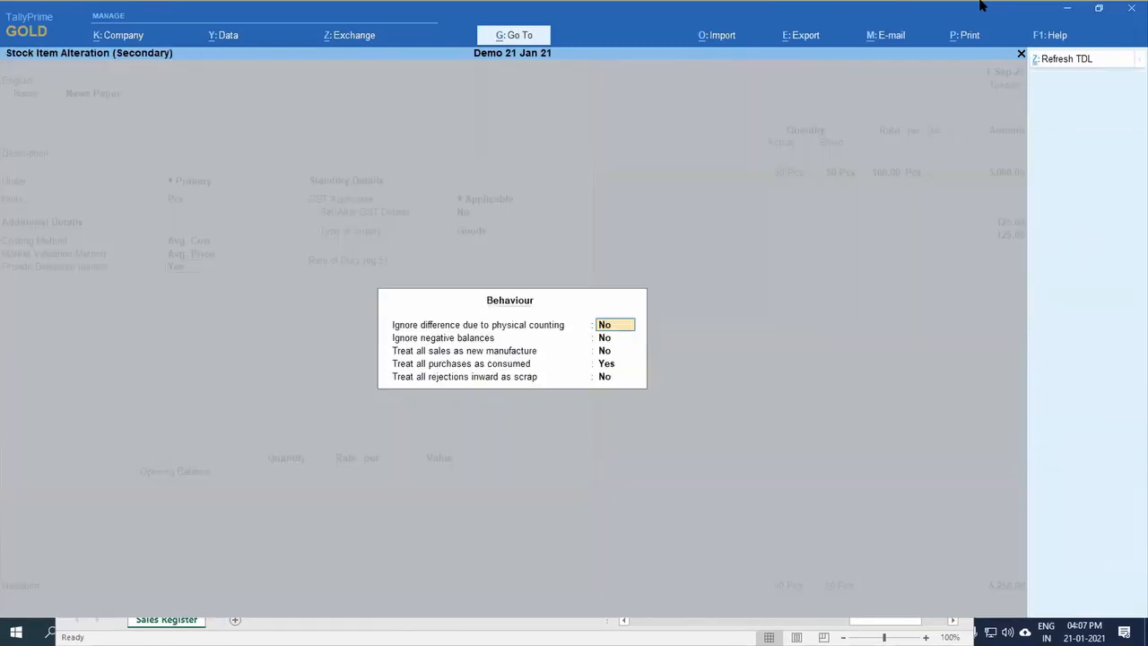
key(Return)
key(Return)
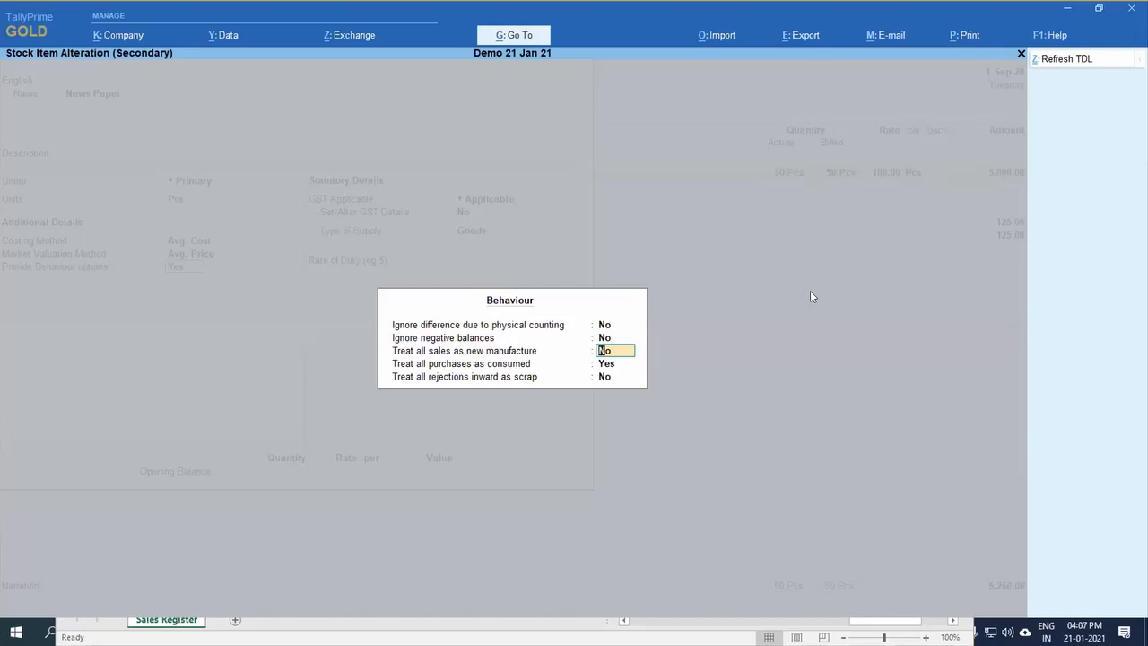
text(y)
key(Return)
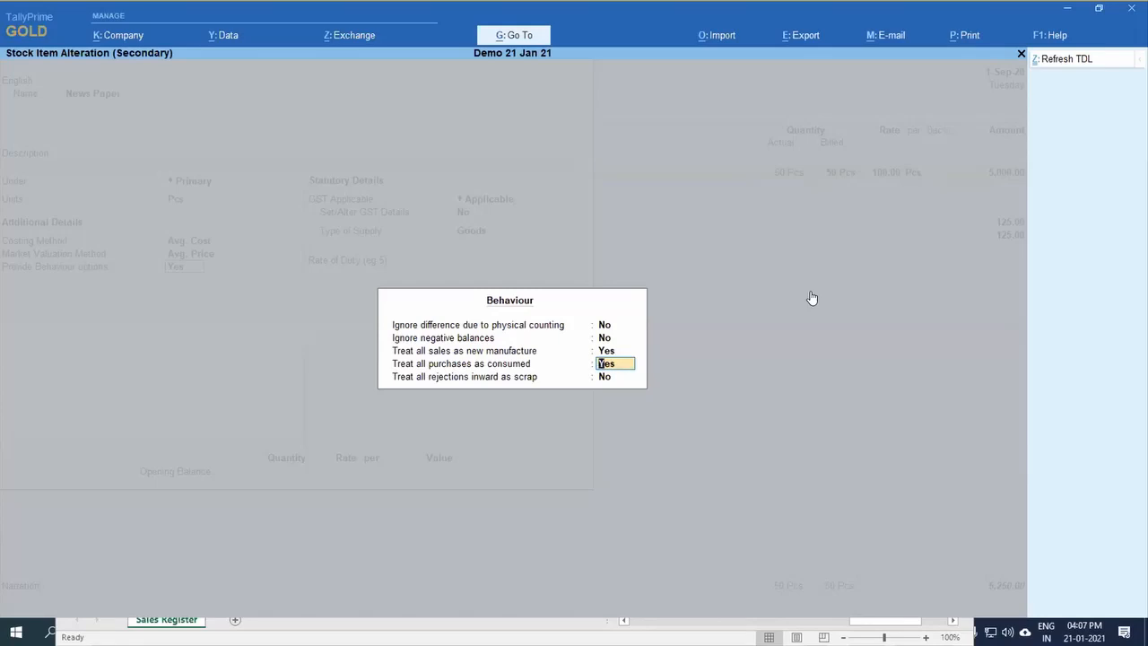
key(ctrl)
key(Return)
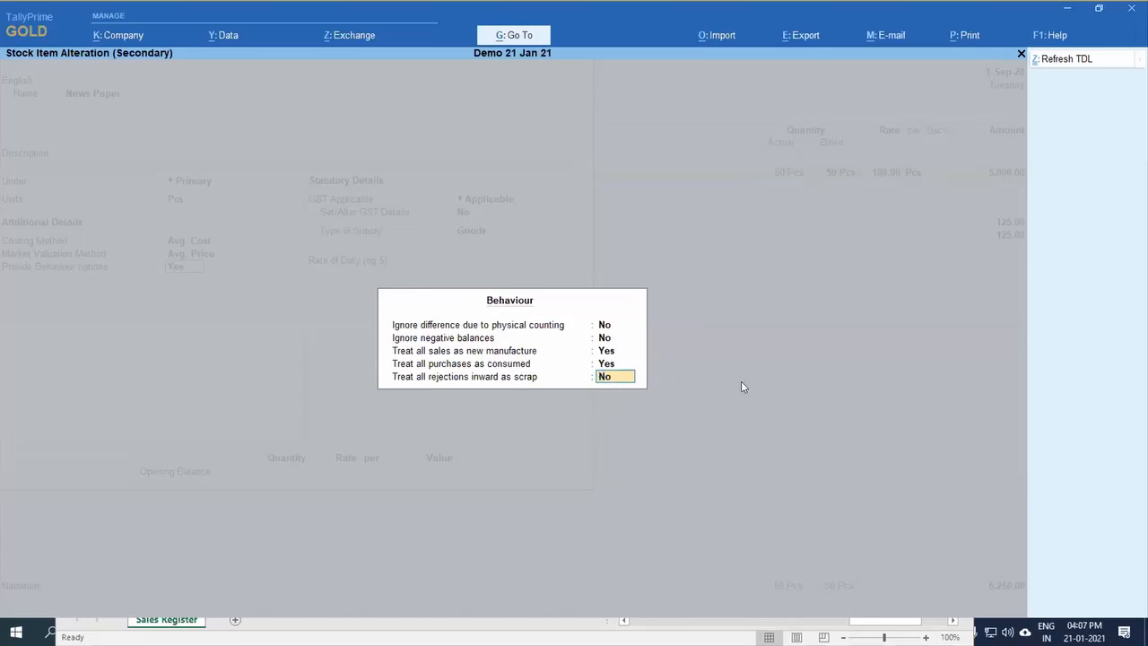
text(y)
key(Return)
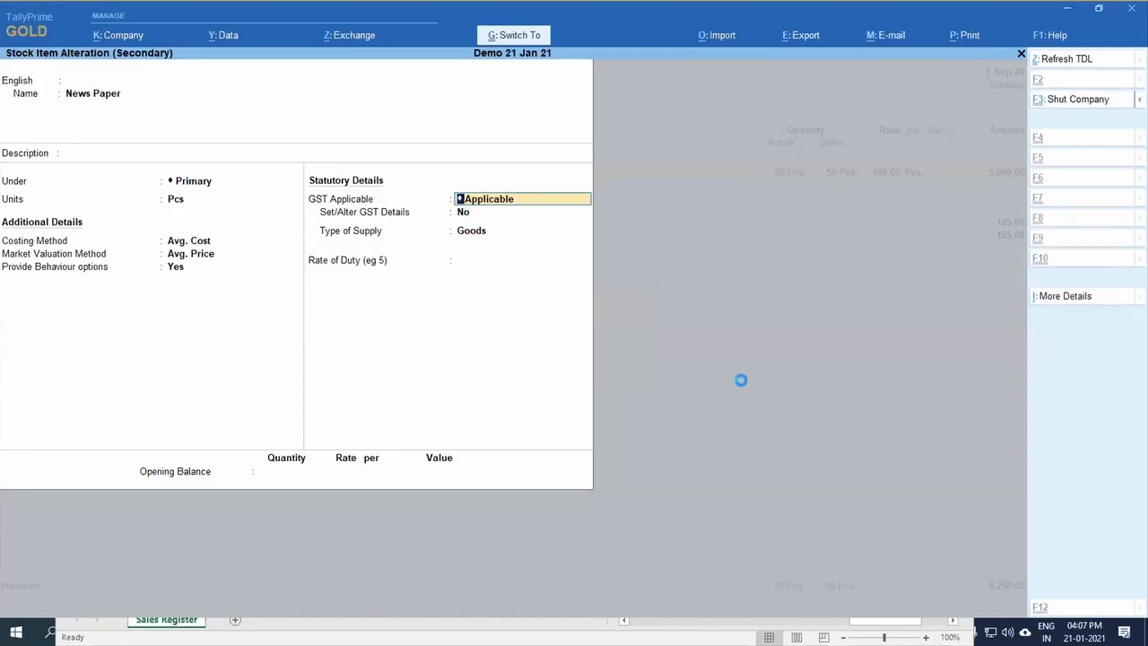
key(ctrl+a)
key(ctrl+a)
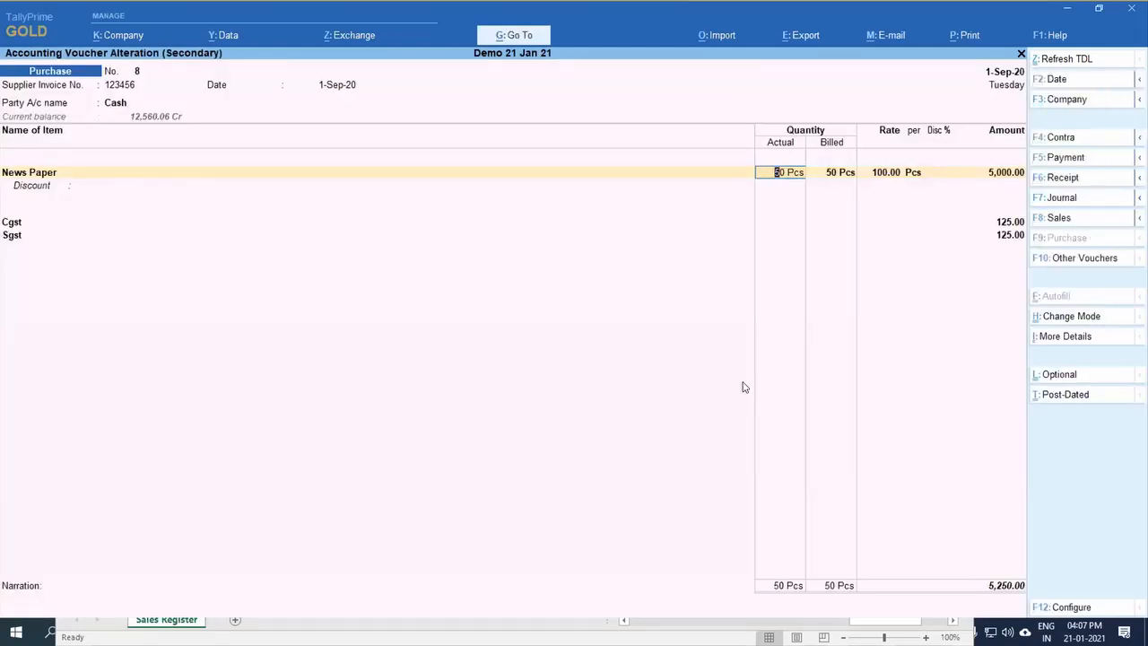
Step: Quit the Purchase voucher without saving and return to the Stock Summary
key(Escape)
key(Escape)
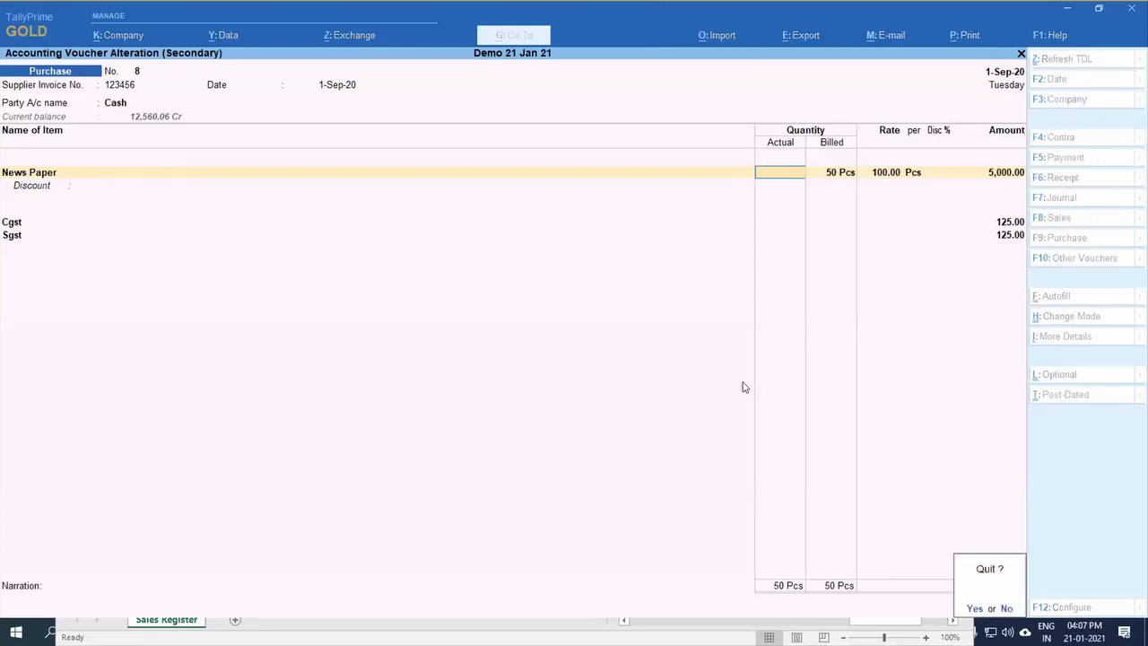
key(y)
key(Escape)
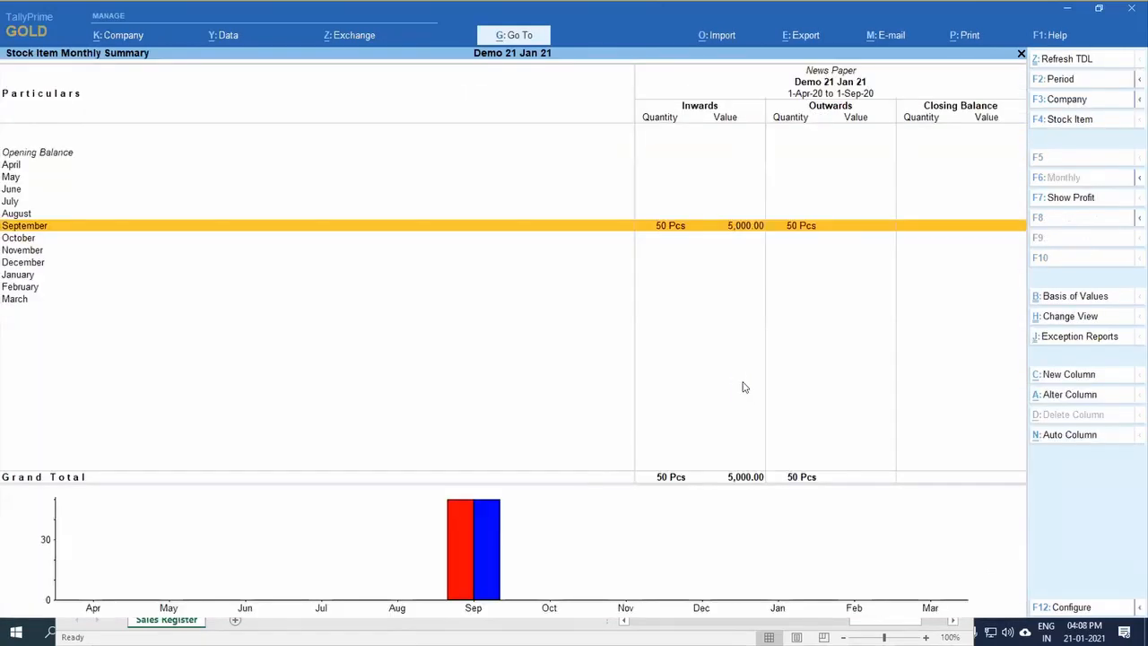
key(Escape)
Step: Switch to the Excel working sheet to look over the session topics, then return to the Stock Summary in TallyPrime
key(alt+Tab)
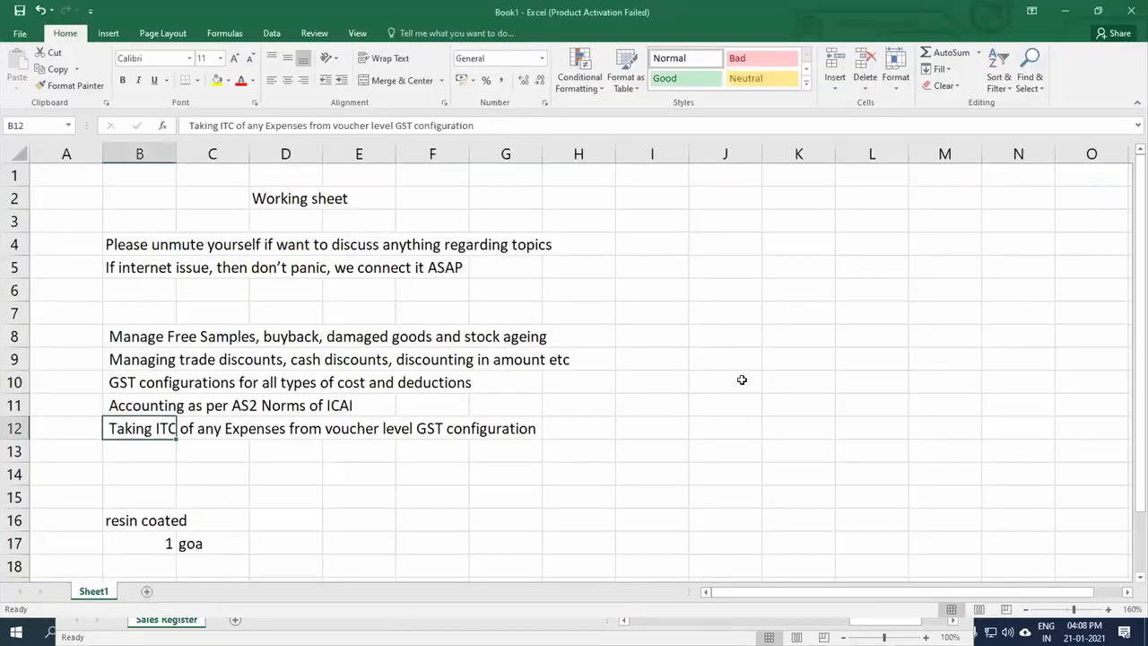
key(Down)
key(Down)
key(Down)
key(Down)
key(Down)
key(Down)
key(Down)
key(Down)
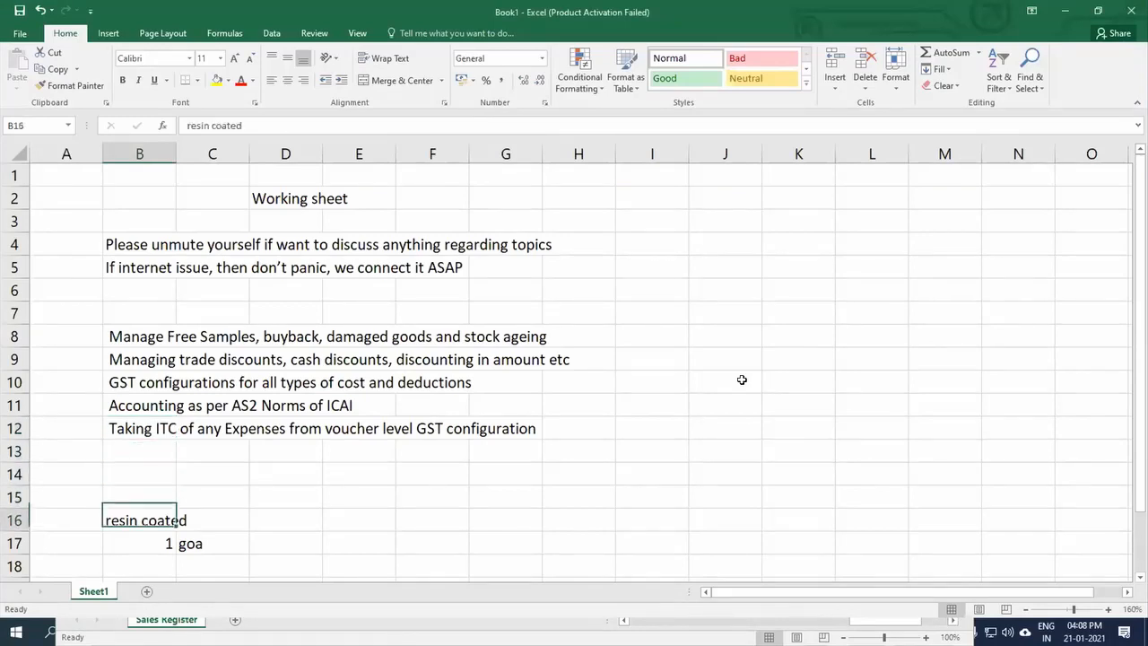
key(Up)
key(Up)
key(Up)
key(Up)
key(Up)
key(Up)
key(Up)
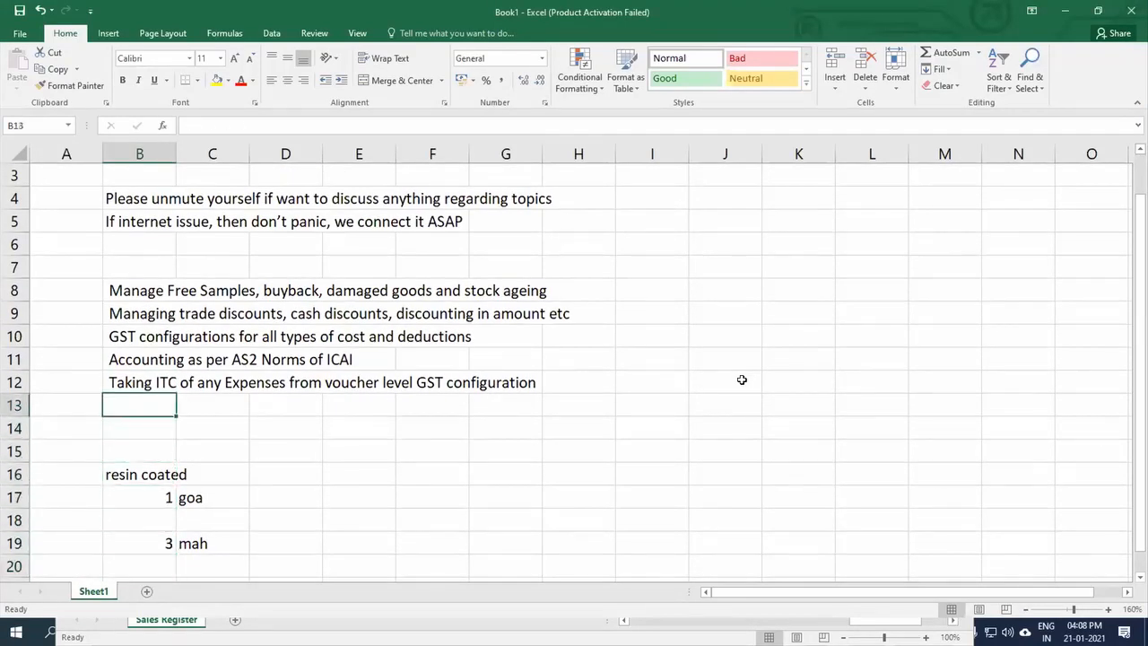
key(alt+Tab)
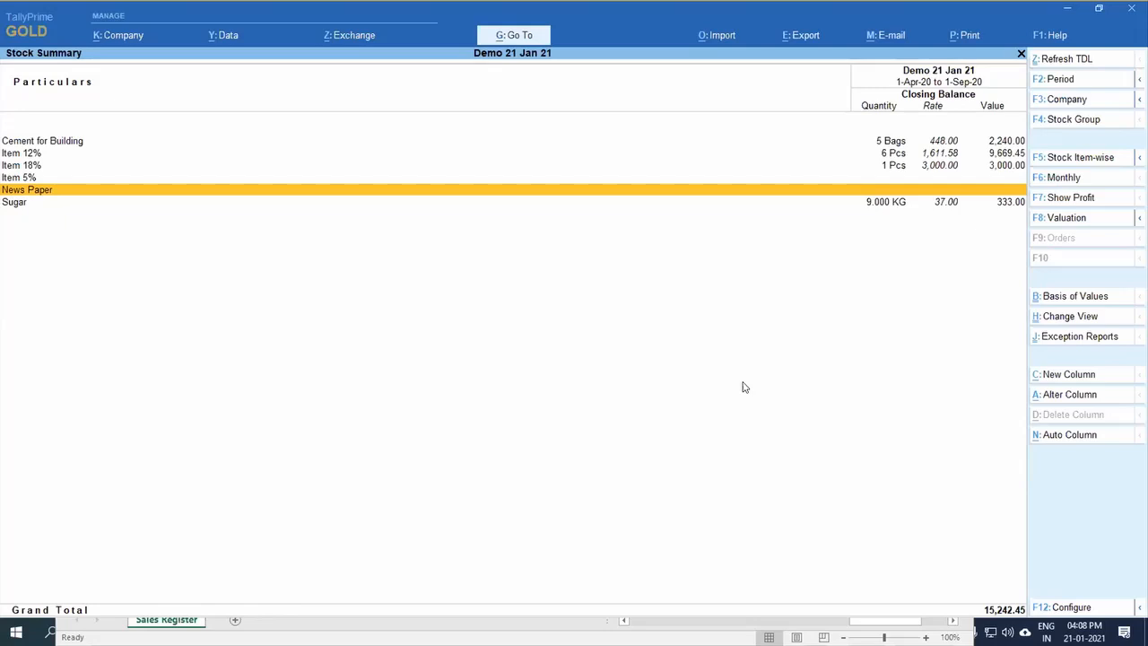
Step: Leave the Stock Summary and return to the Gateway of Tally
key(Escape)
key(Escape)
key(Escape)
key(Down)
key(Down)
key(Down)
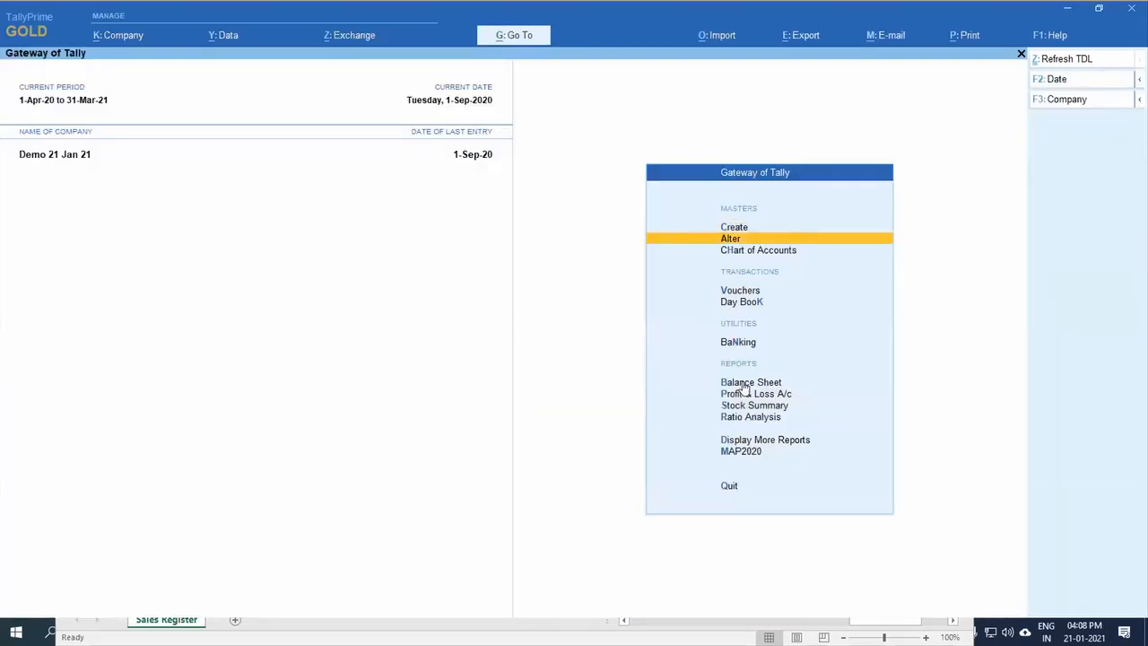
key(Return)
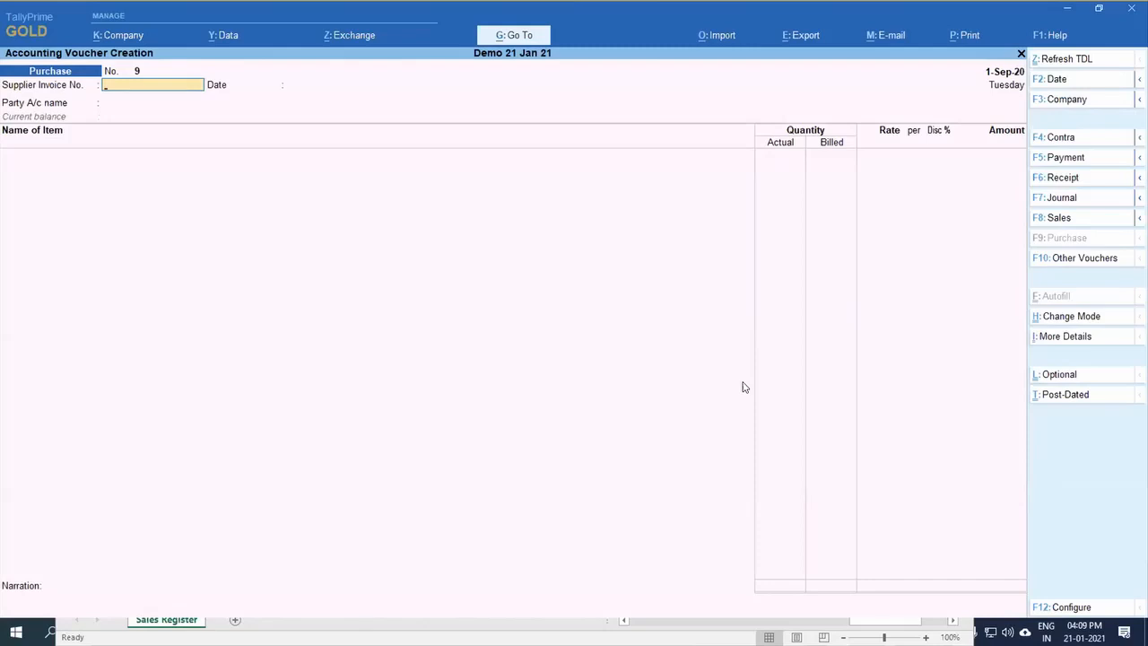
key(Escape)
Step: Open the Sales Register's voucher list and set its period to 1-Apr-20 to 1-Sep-20
key(d)
key(a)
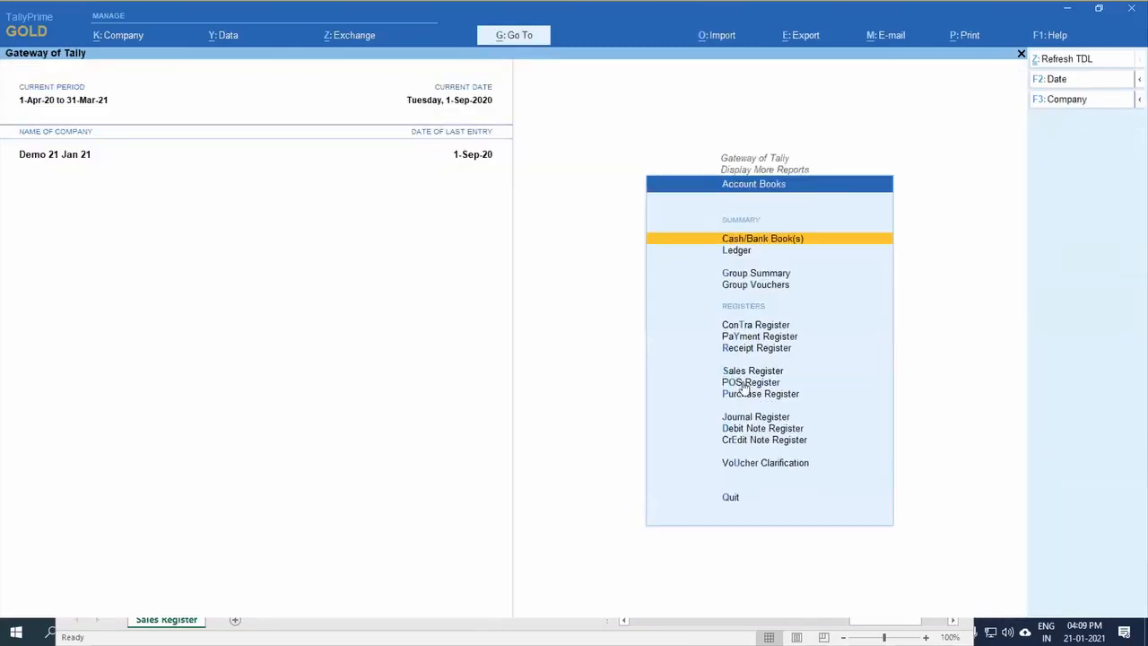
key(s)
key(Return)
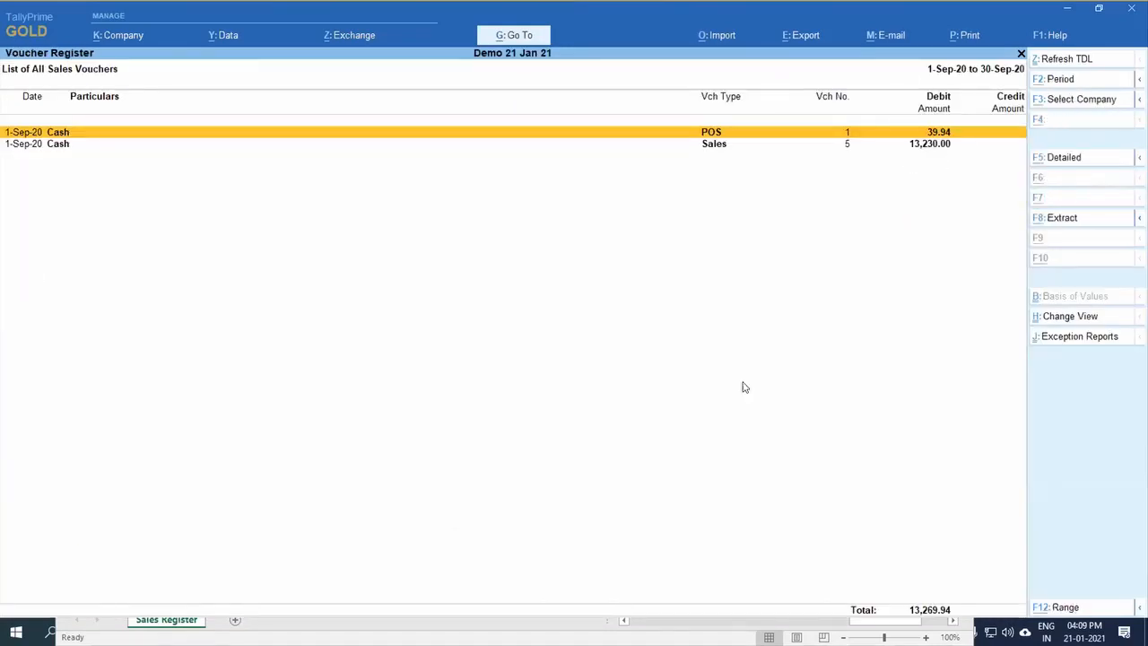
key(alt+F2)
key(Return)
Step: Open Sales voucher no. 4 of 1-May-20 for Buyer RD from the voucher list
key(Return)
key(Down)
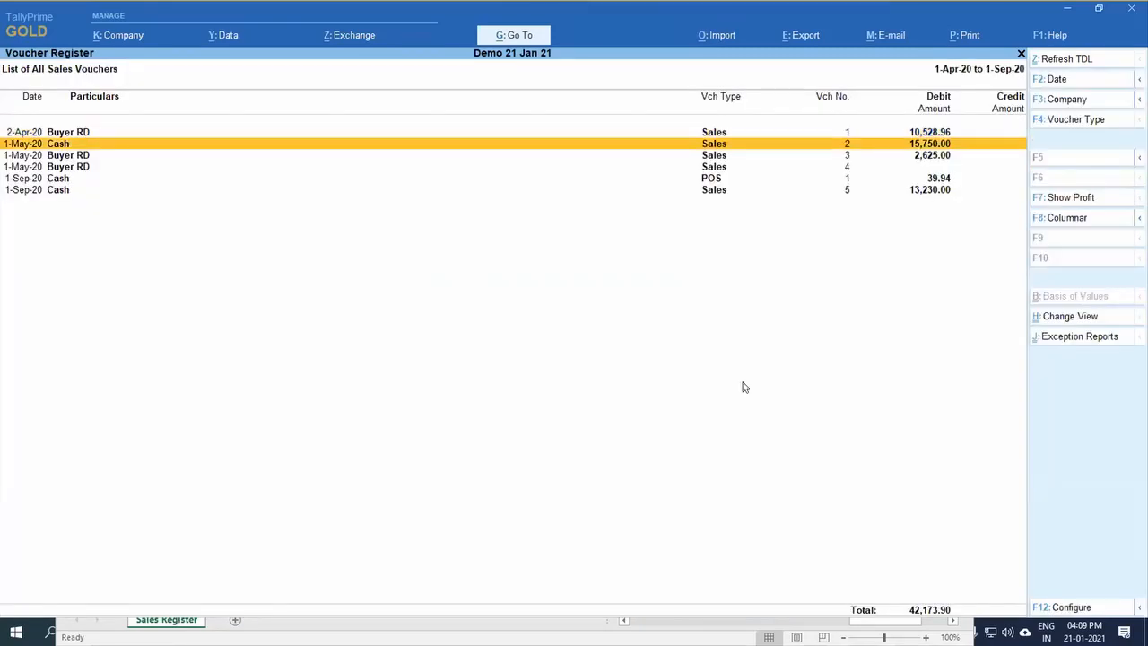
key(Down)
key(Down)
key(Return)
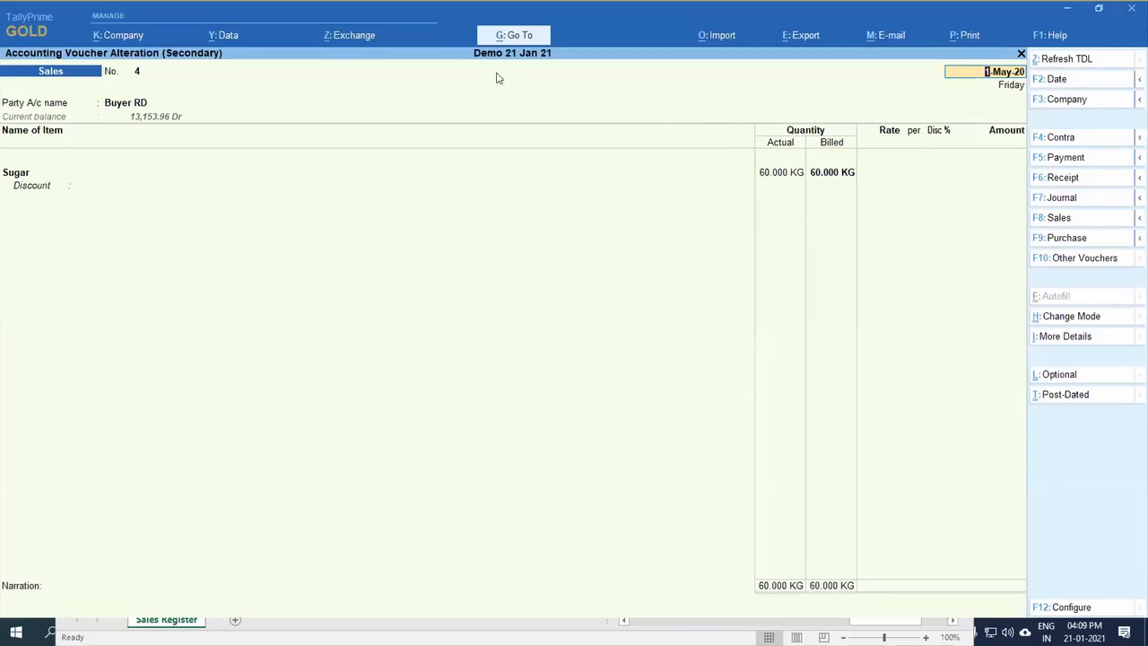
Step: Open the Sales voucher type for alteration without closing the current voucher
click(526, 40)
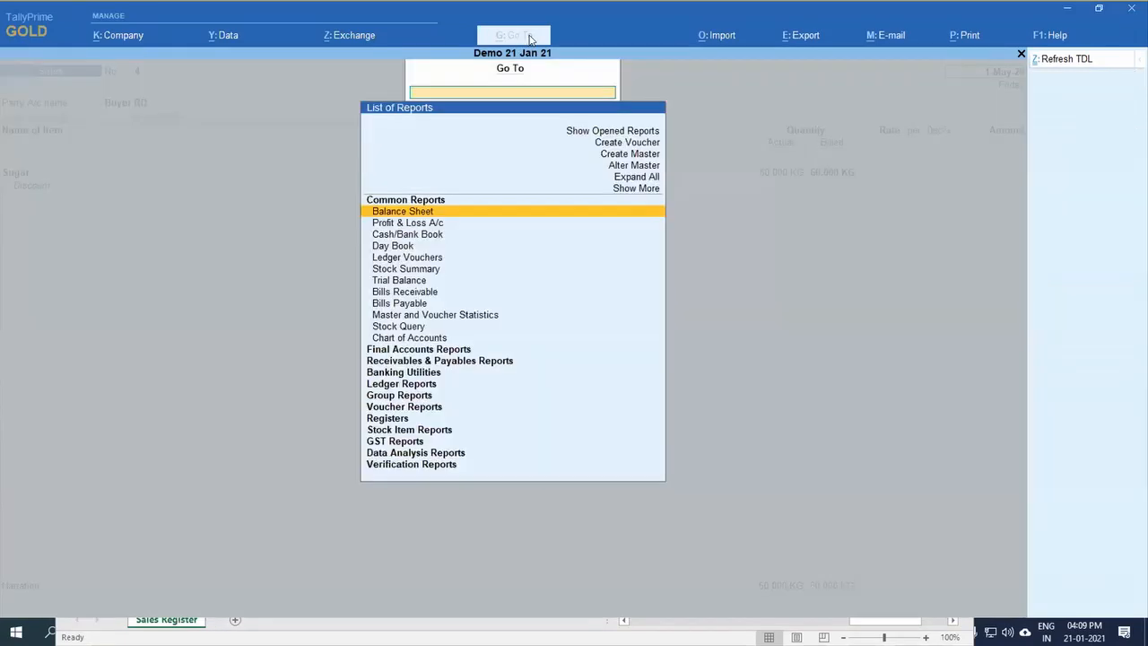
key(Up)
key(Up)
key(Up)
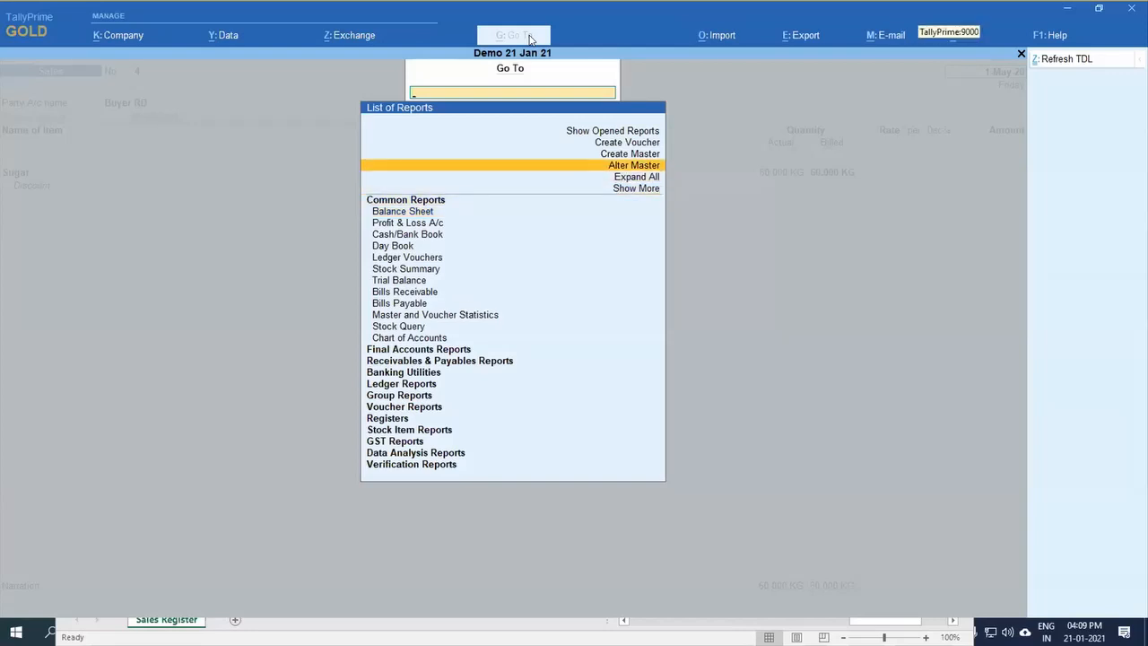
key(Return)
key(Down)
key(Down)
key(Down)
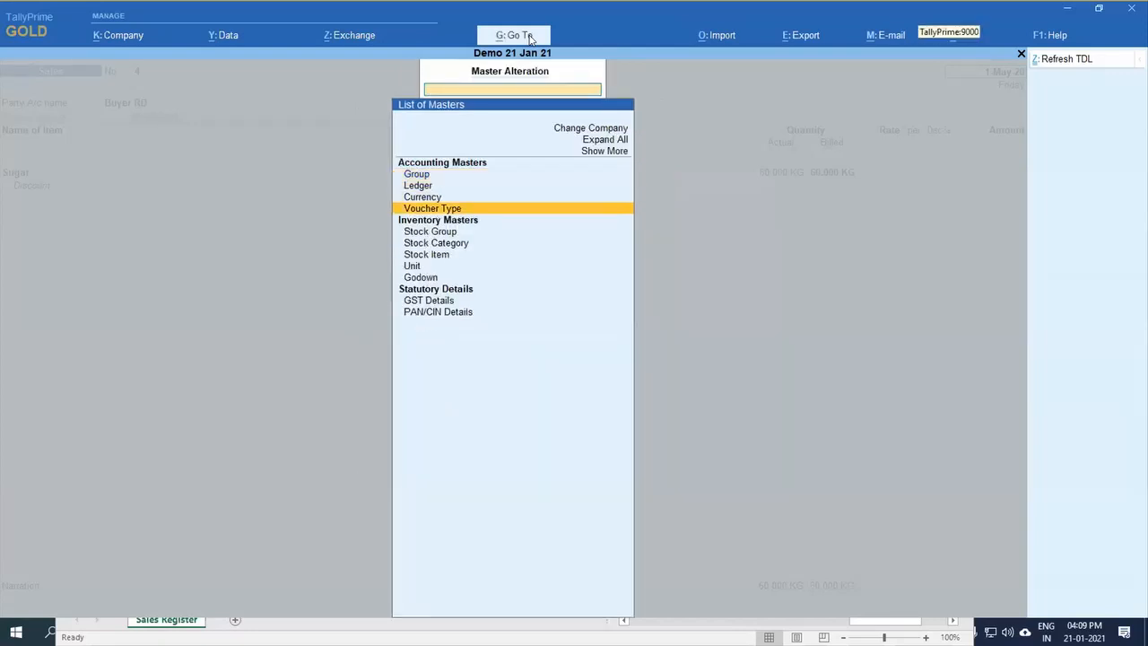
key(Return)
text(Sa)
key(Return)
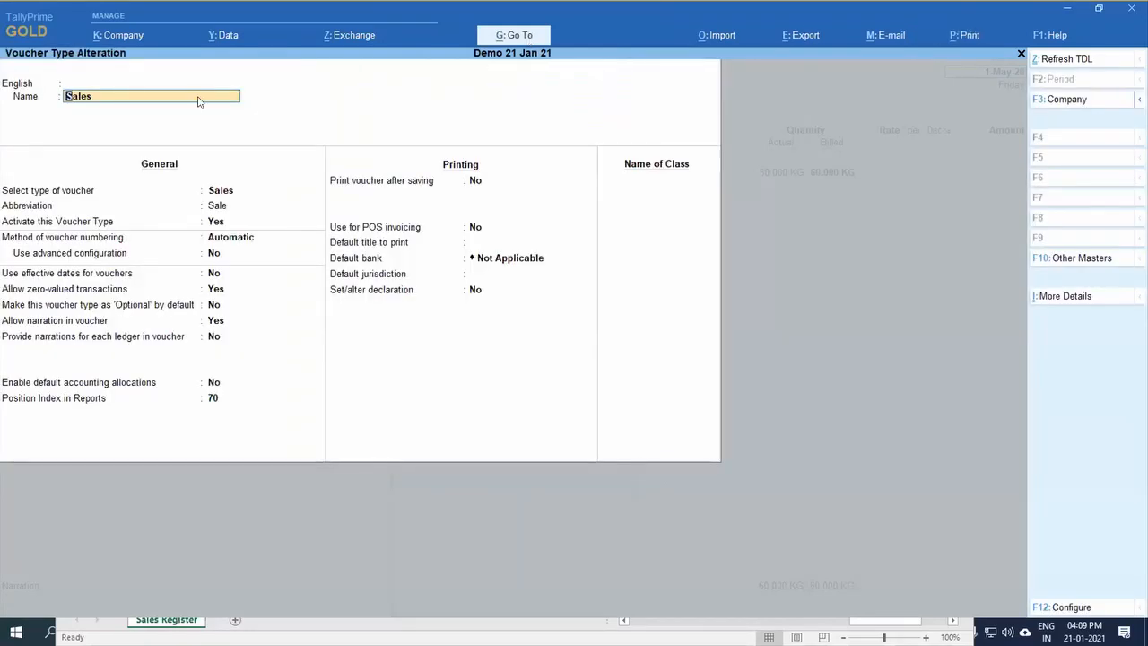
Step: Keep Allow zero-valued transactions at Yes for the Sales voucher type and save it
click(213, 289)
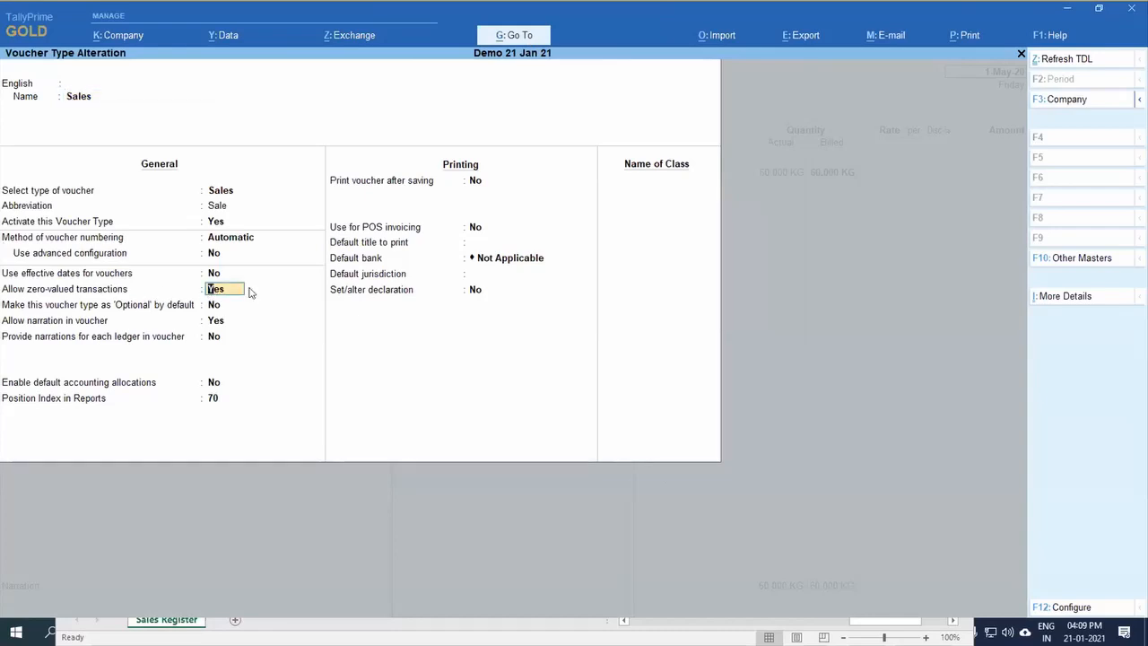
key(ctrl+a)
key(Escape)
key(Escape)
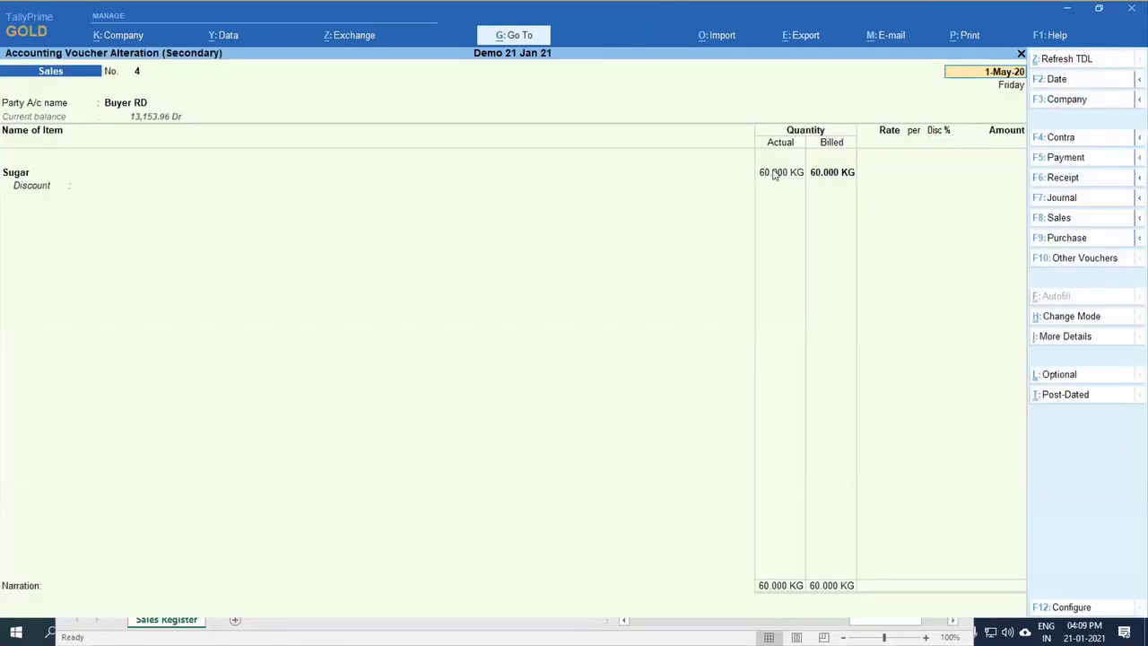
Step: Check Sugar's billed quantity in the zero-valued sales voucher, save the voucher and return to the Gateway of Tally
click(834, 172)
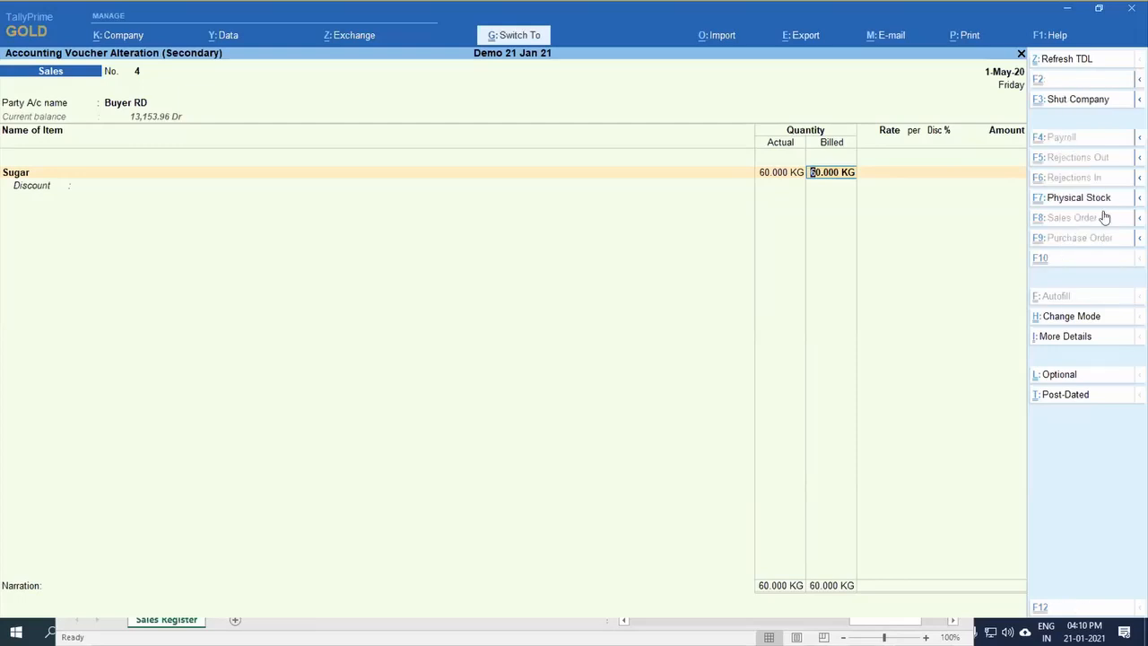
key(ctrl+a)
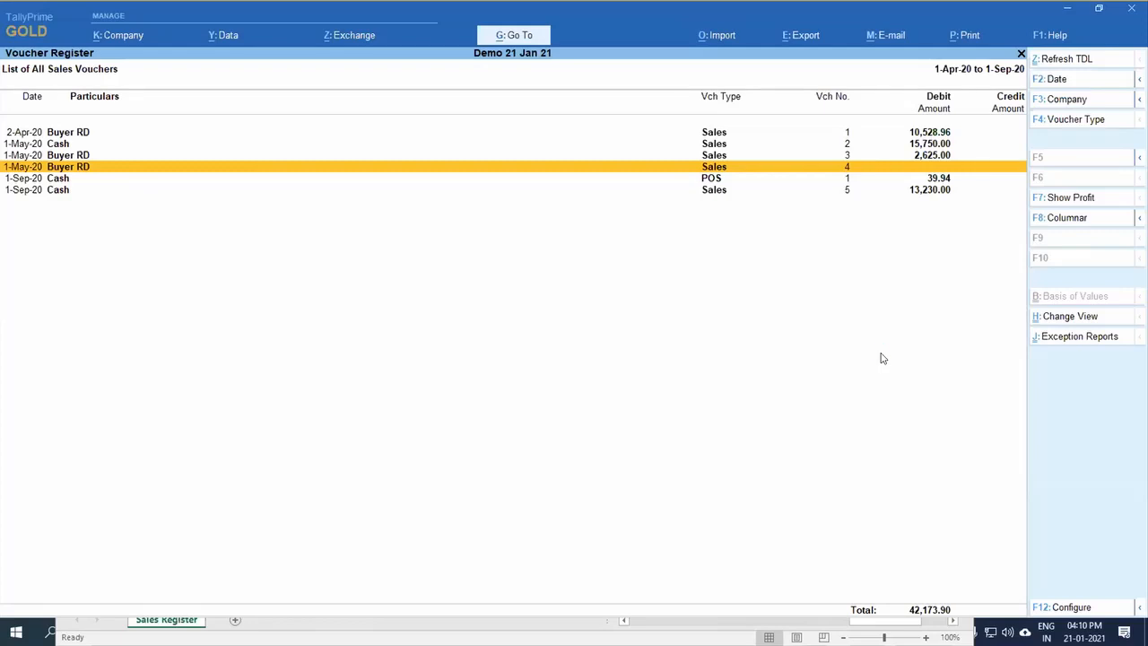
key(Escape)
key(Escape)
key(Escape)
key(Escape)
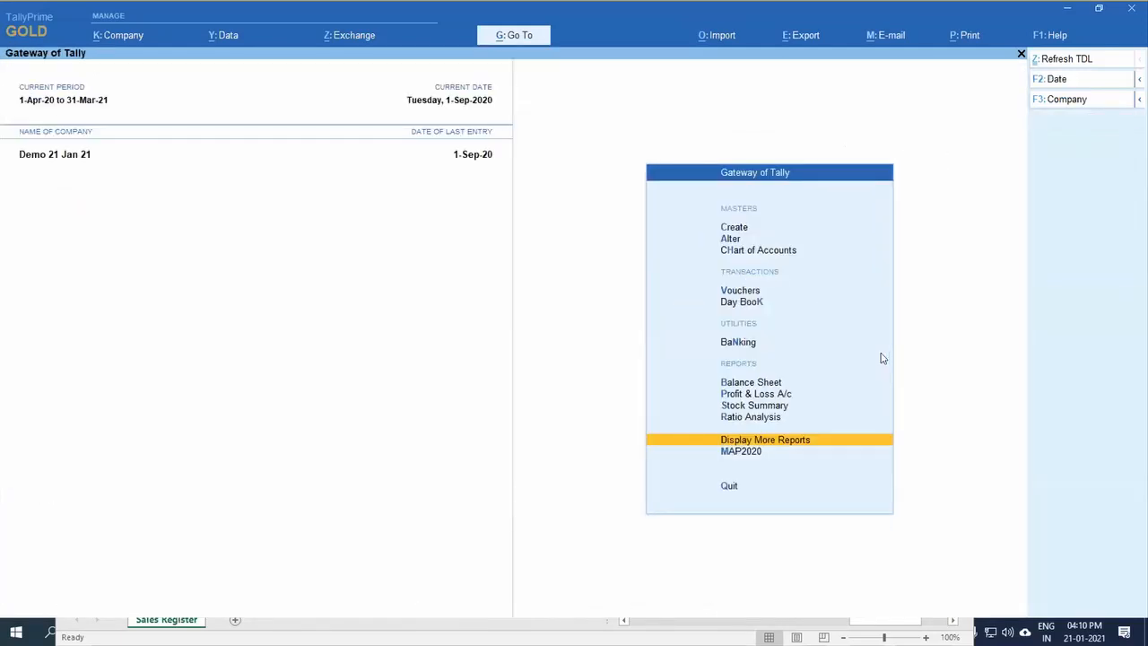
key(Up)
key(Up)
key(Up)
key(Up)
key(Up)
key(Up)
key(Up)
key(d)
key(a)
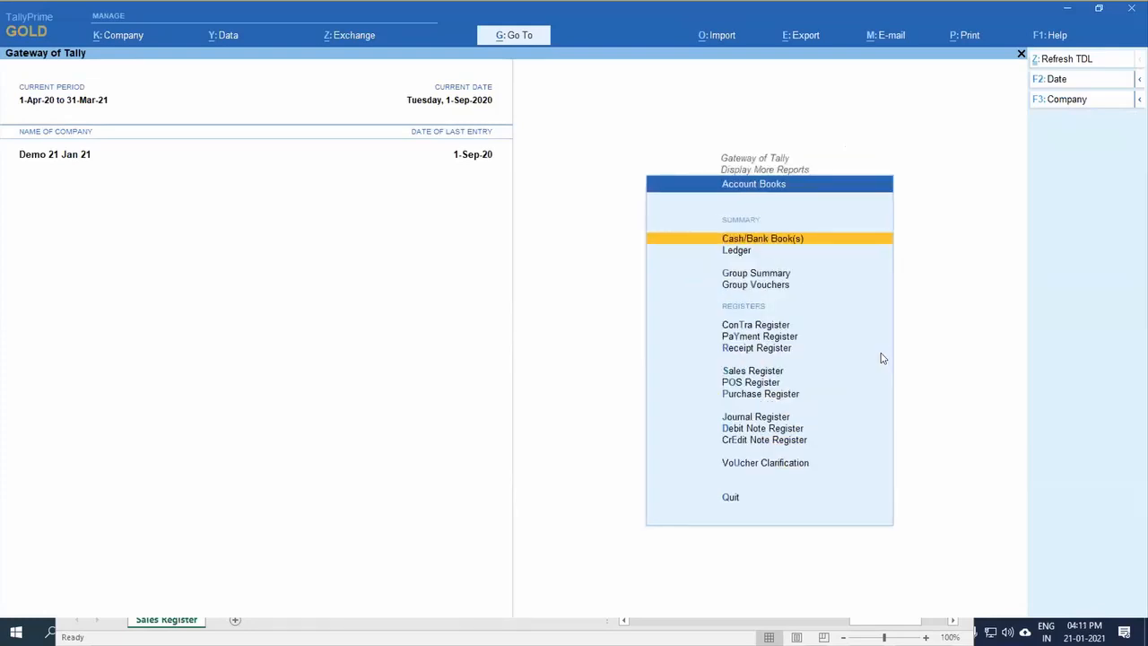
key(Down)
key(Escape)
key(Escape)
Step: Open the ledger vouchers of Bank Charges and drill down to the State Bank of India Purchase voucher
key(Return)
key(a)
text(l)
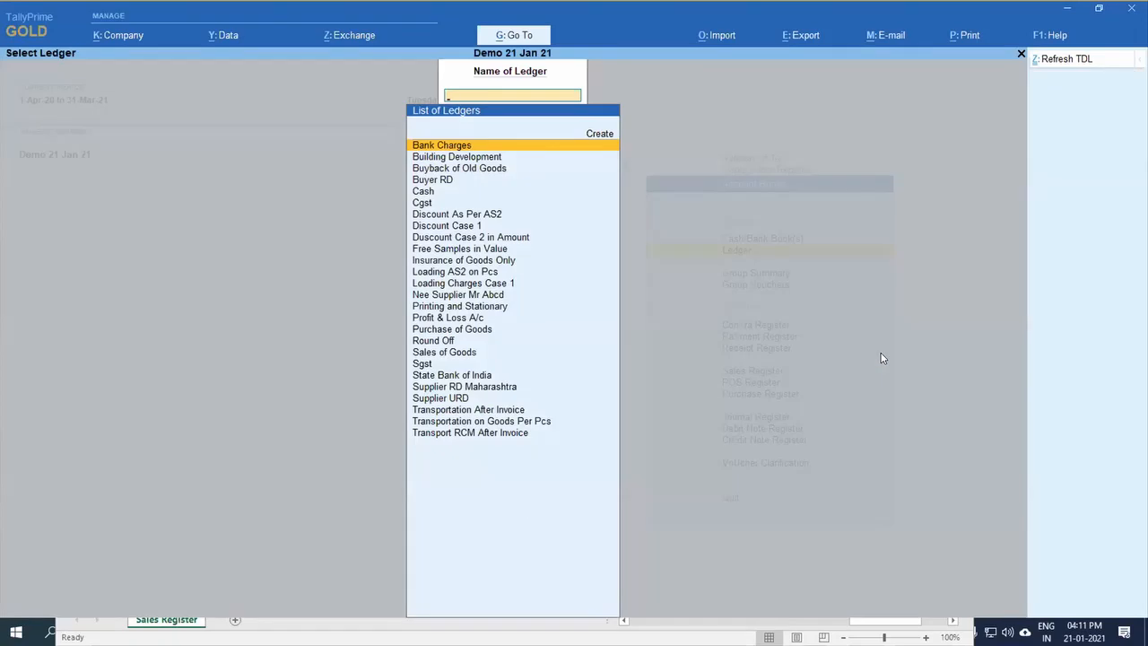
text(Ba)
key(Return)
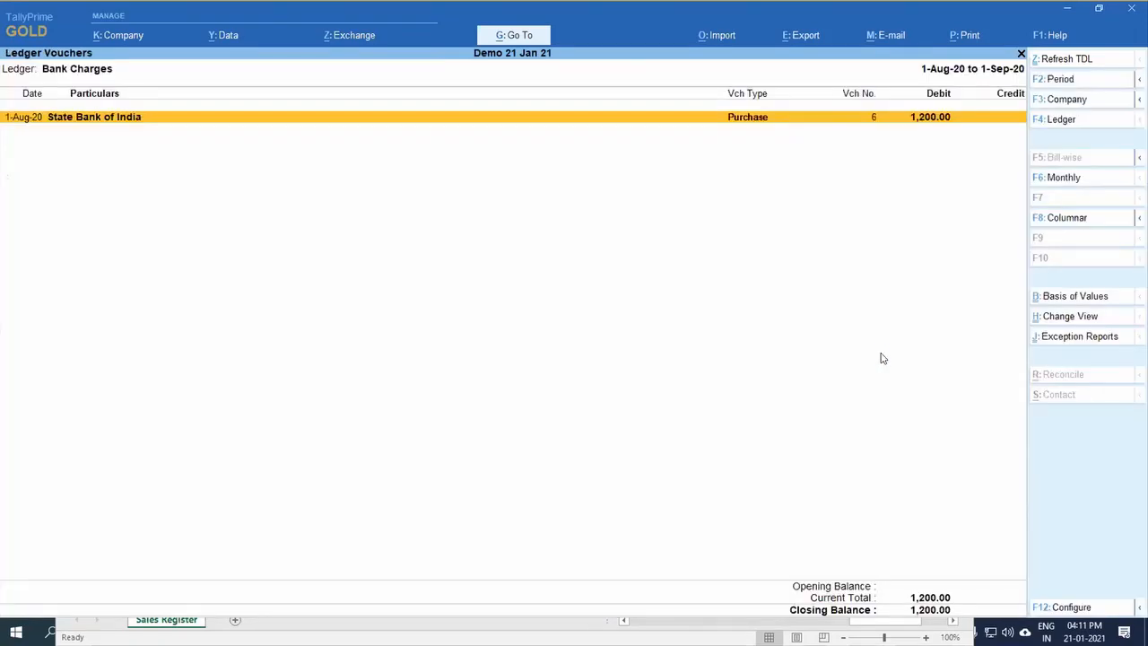
key(Return)
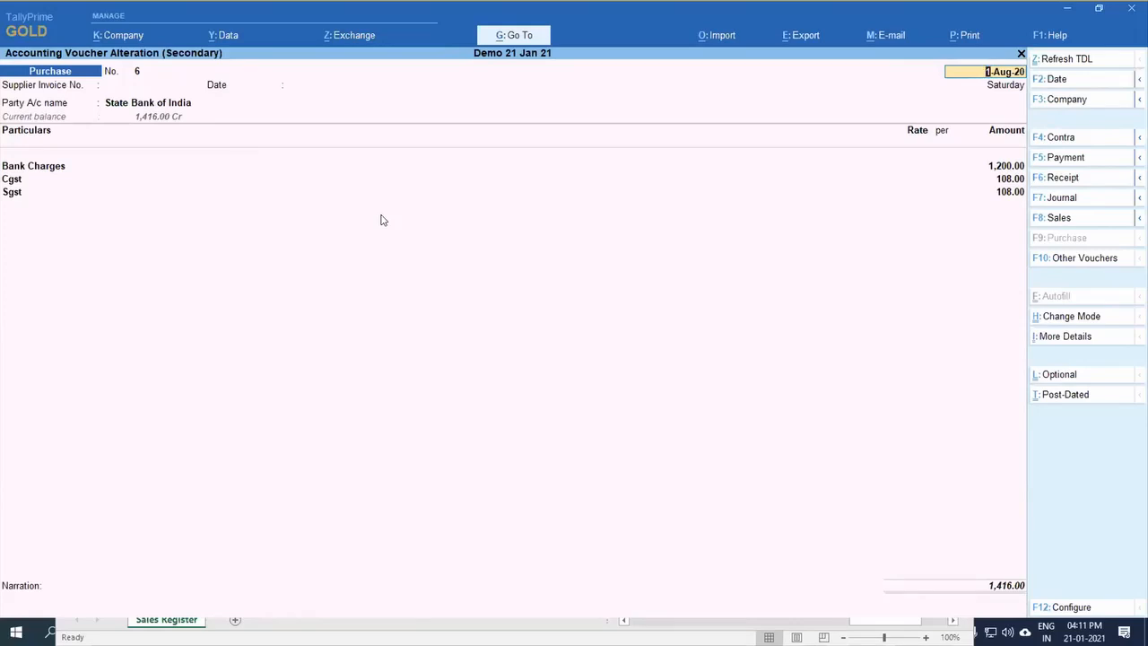
Step: Show more configurations for the Purchase voucher and keep Remove Bank Date while altering Reconciled Voucher at No
key(F12)
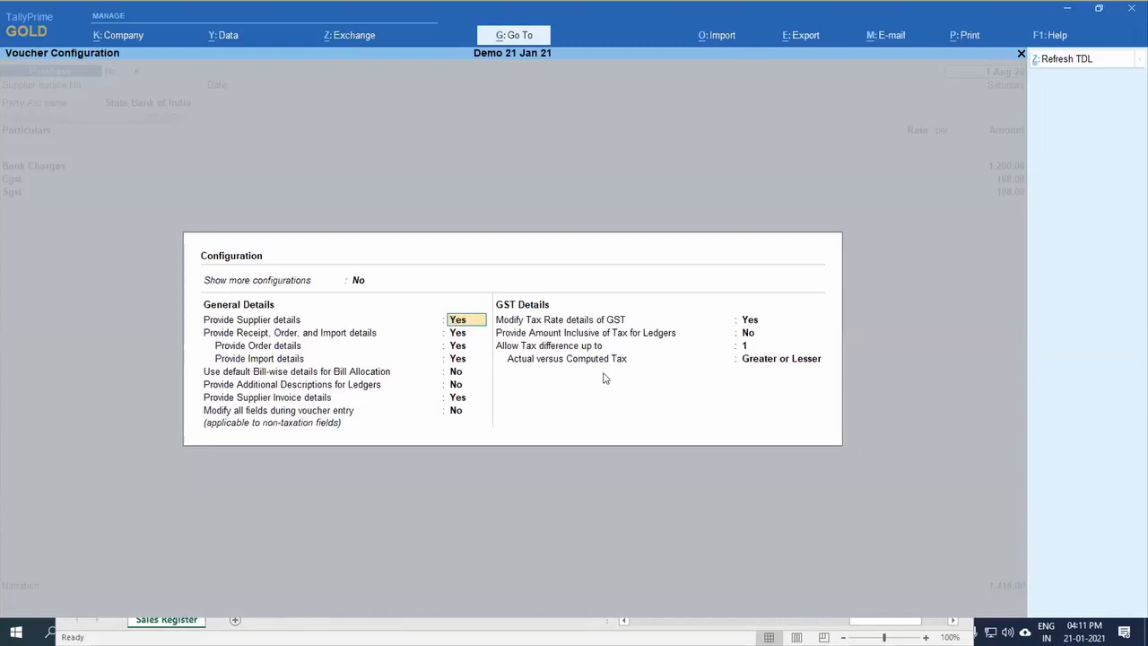
key(Up)
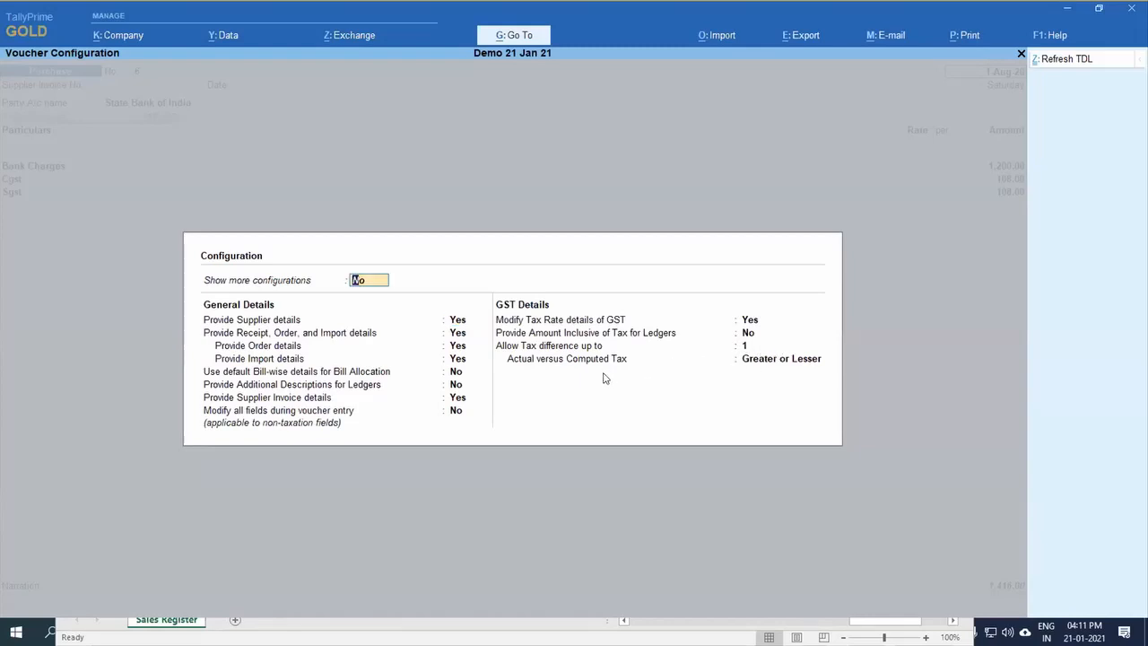
key(y)
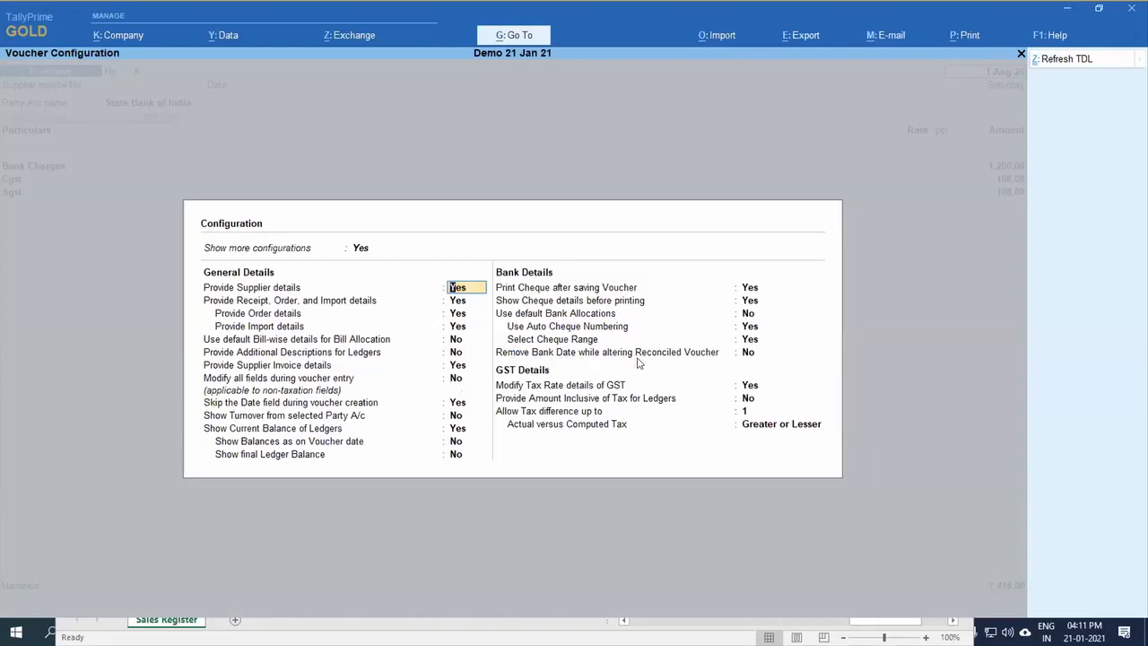
click(751, 354)
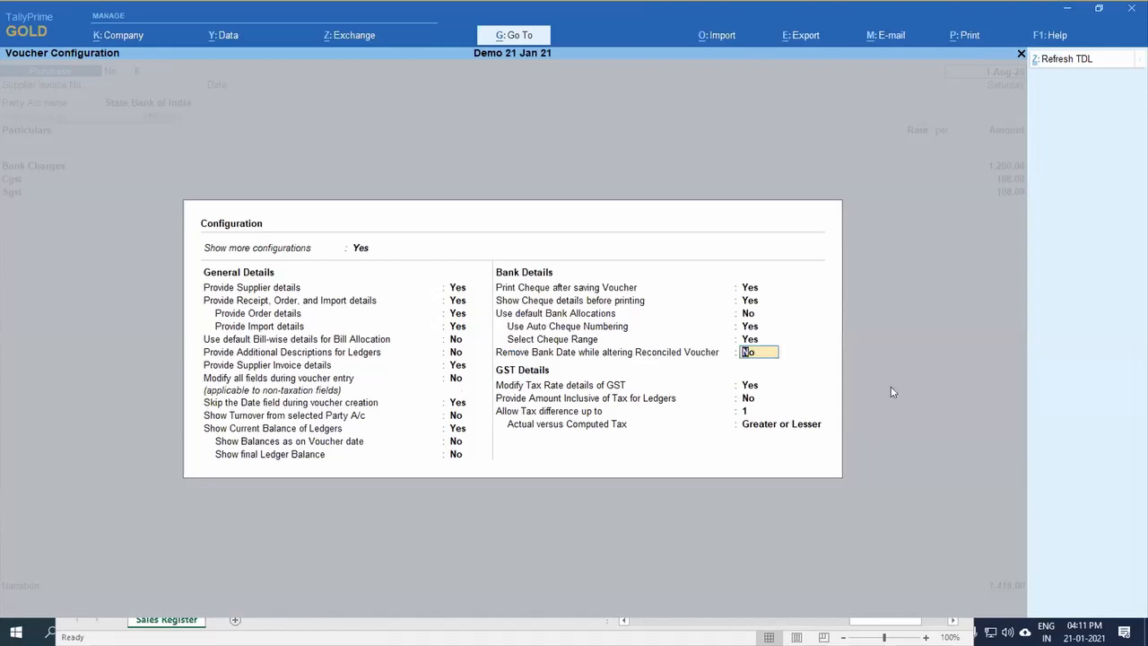
key(Return)
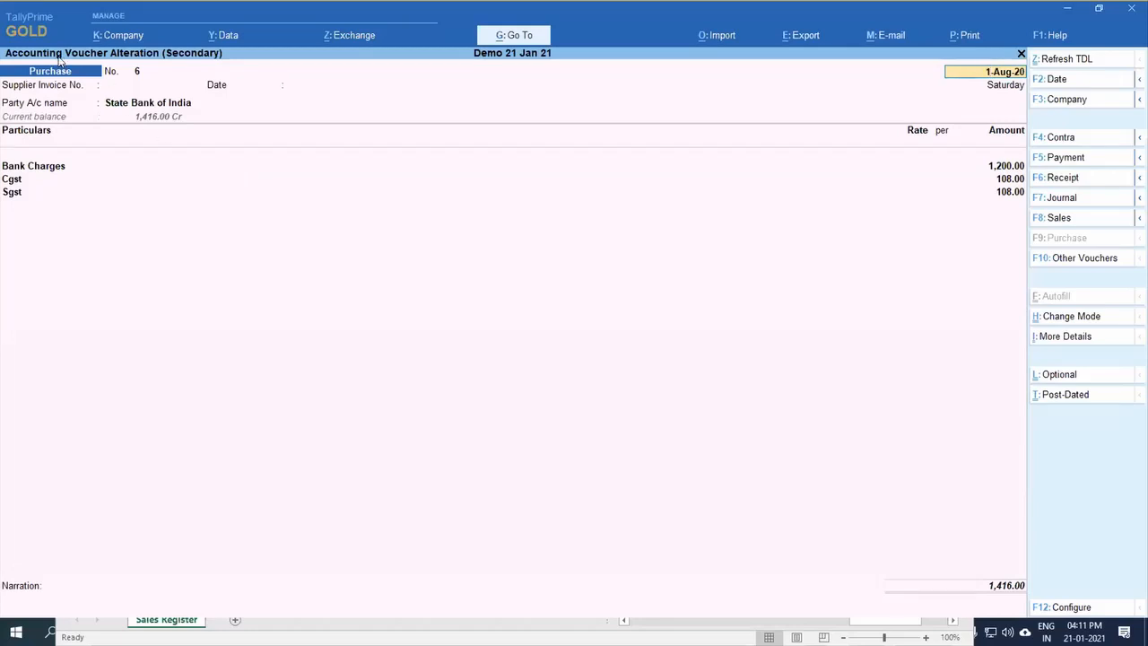
Step: Step through the Purchase voucher's header fields to its receipt, order and import details, and quit the voucher without saving
key(Return)
key(Return)
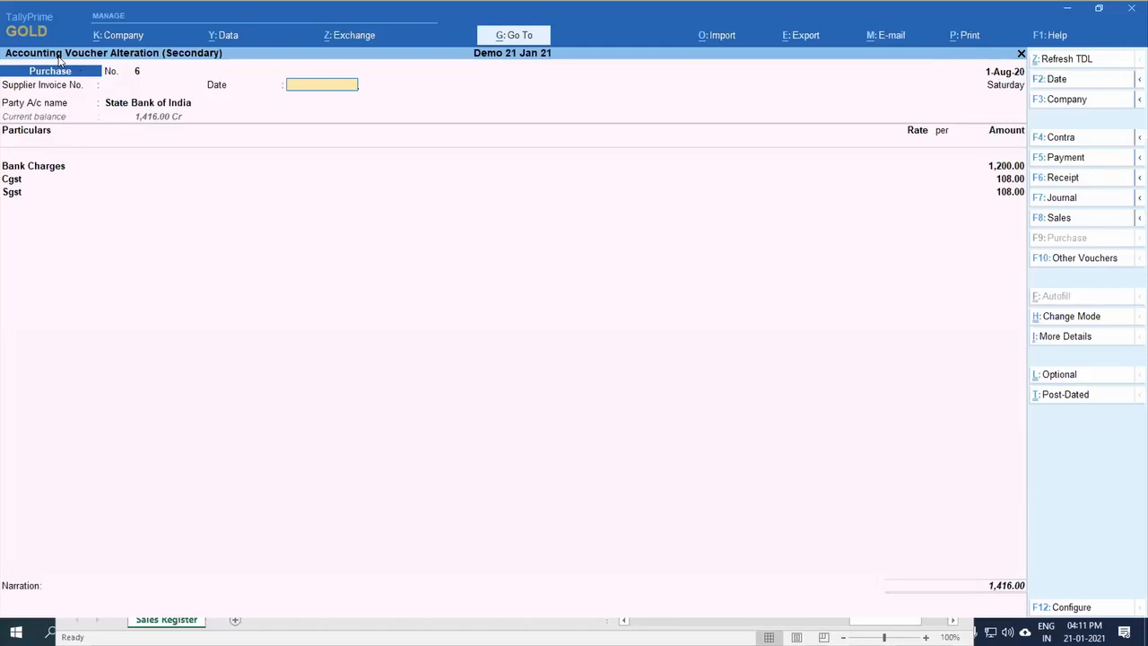
key(Return)
key(Return)
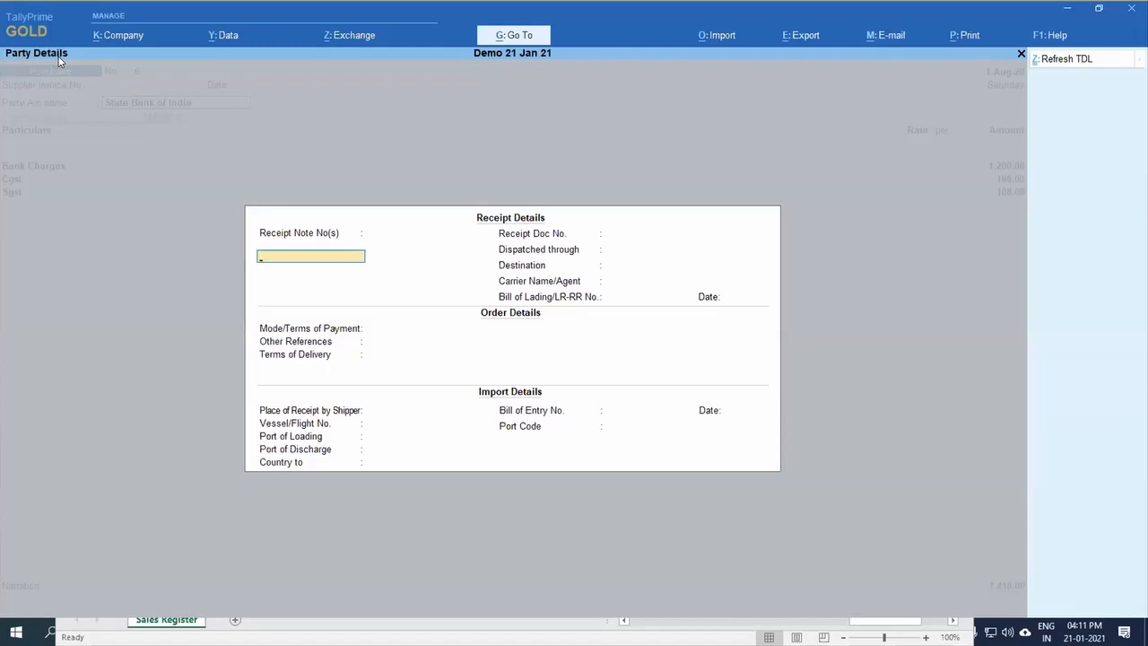
key(Escape)
key(y)
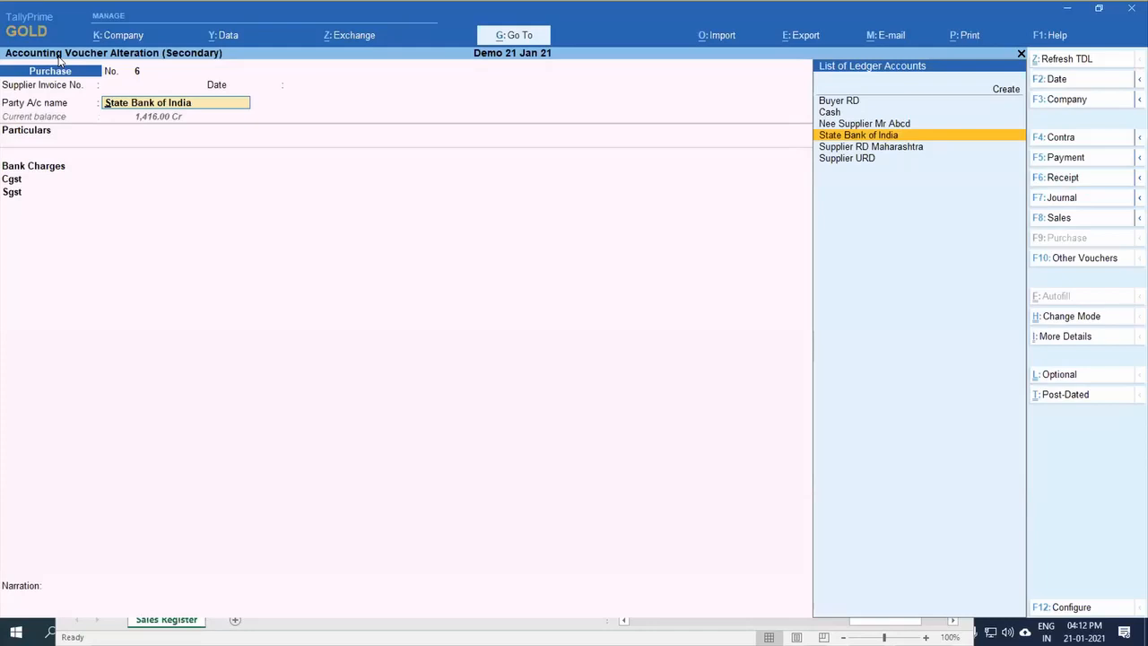
key(BackSpace)
key(Escape)
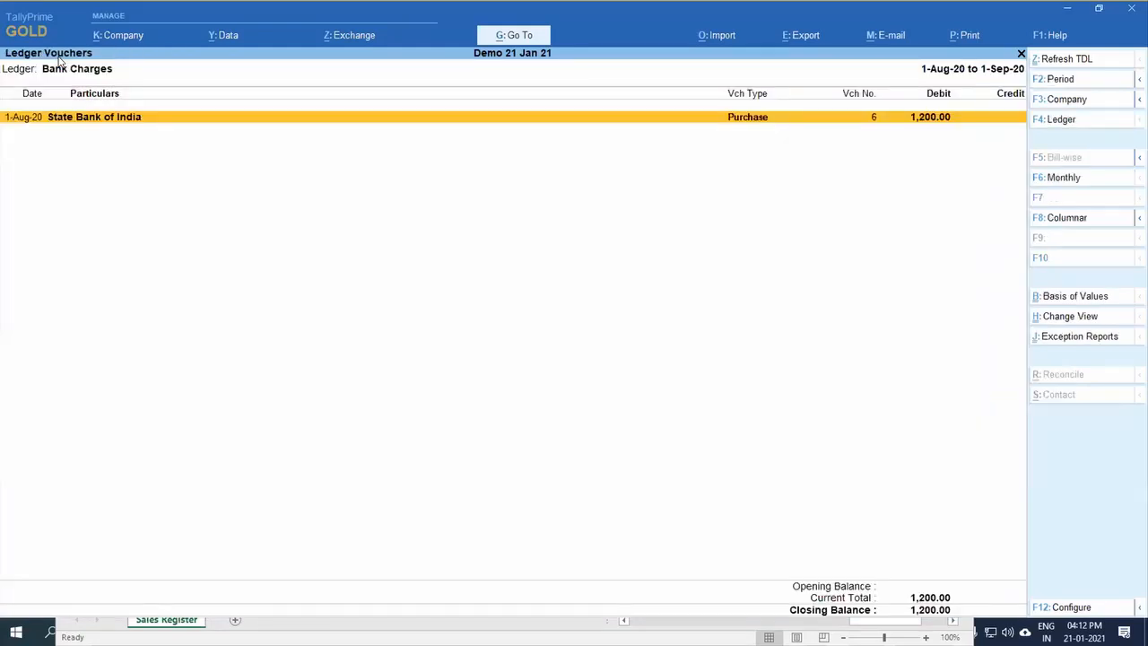
Step: Leave the Bank Charges ledger report and open the Purchase Register
key(Escape)
key(Escape)
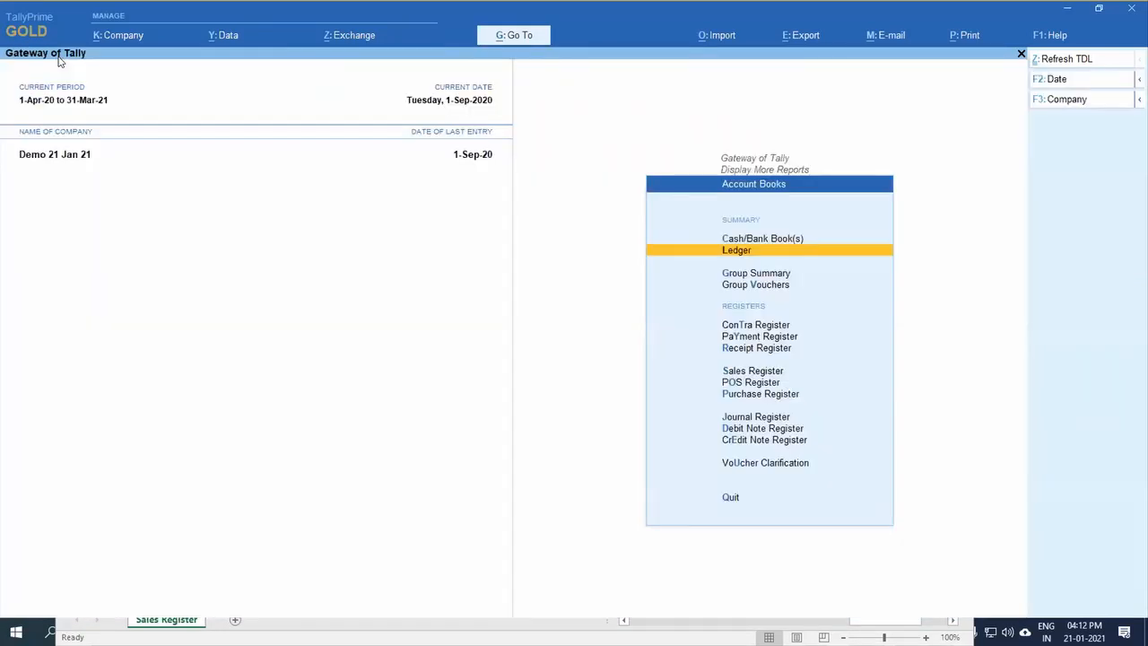
key(Escape)
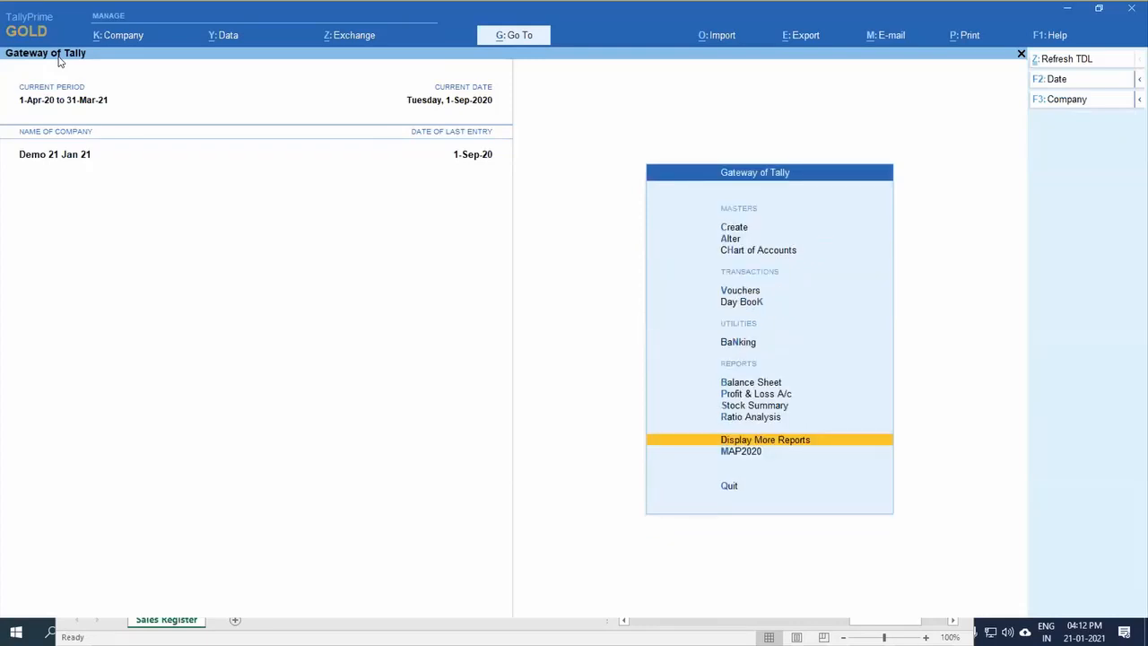
key(Return)
key(Return)
key(p)
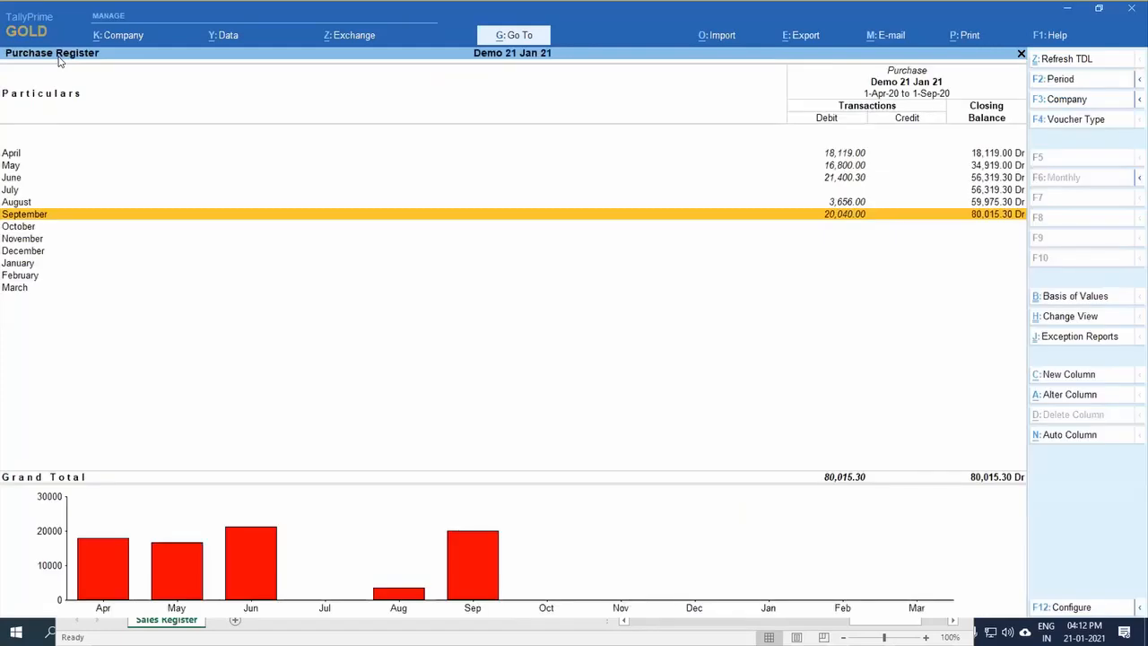
Step: Look over the June to September purchases in the Purchase Register and return to the list of further reports
key(Up)
key(Up)
key(Up)
key(Up)
key(Up)
key(Down)
key(Down)
key(Down)
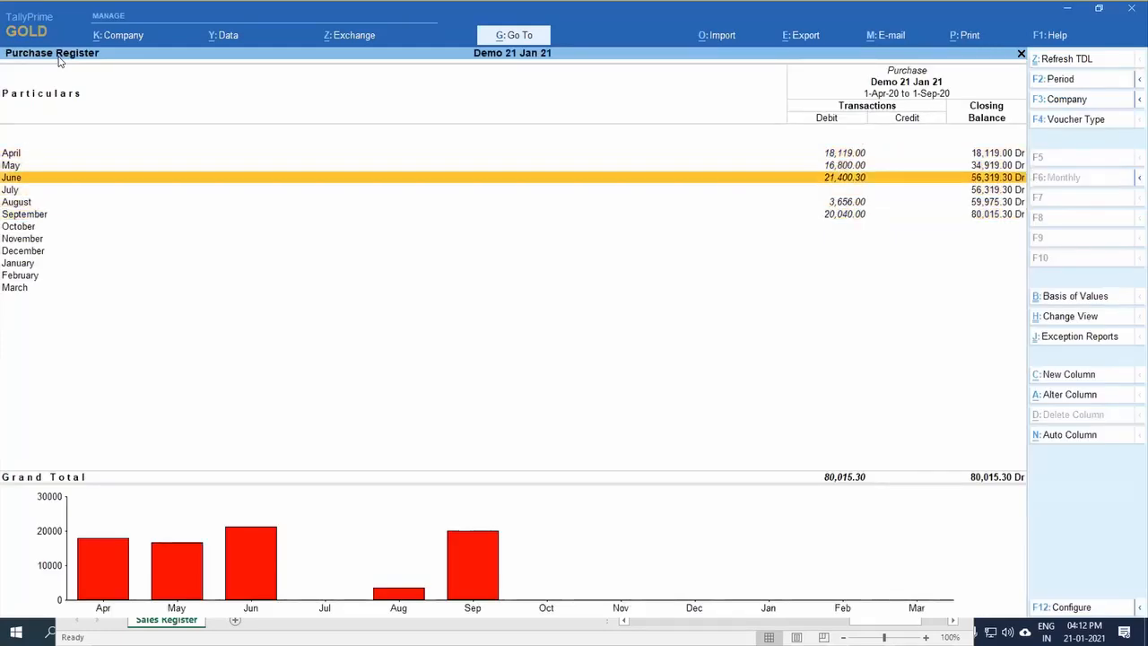
key(Down)
key(Down)
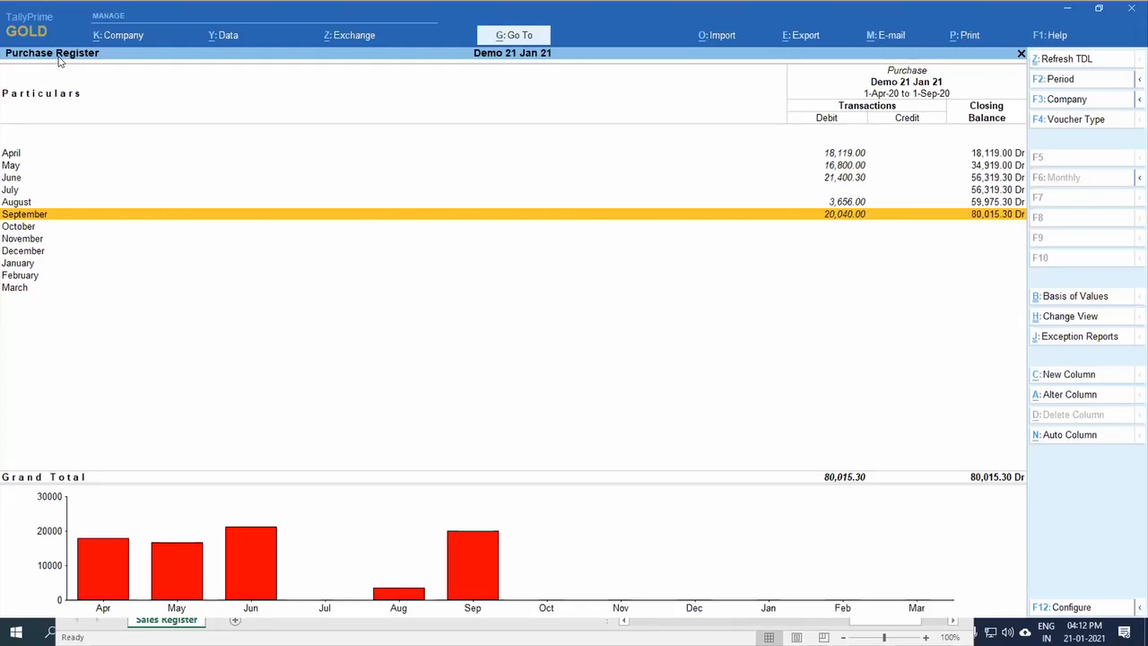
key(Escape)
key(Escape)
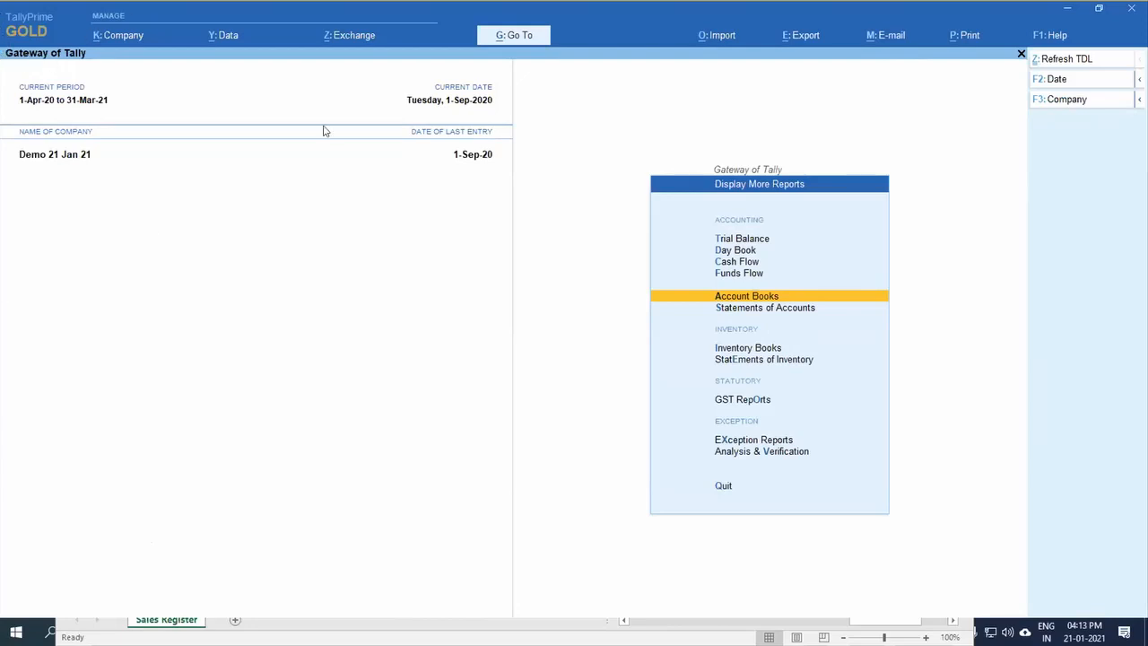
click(696, 43)
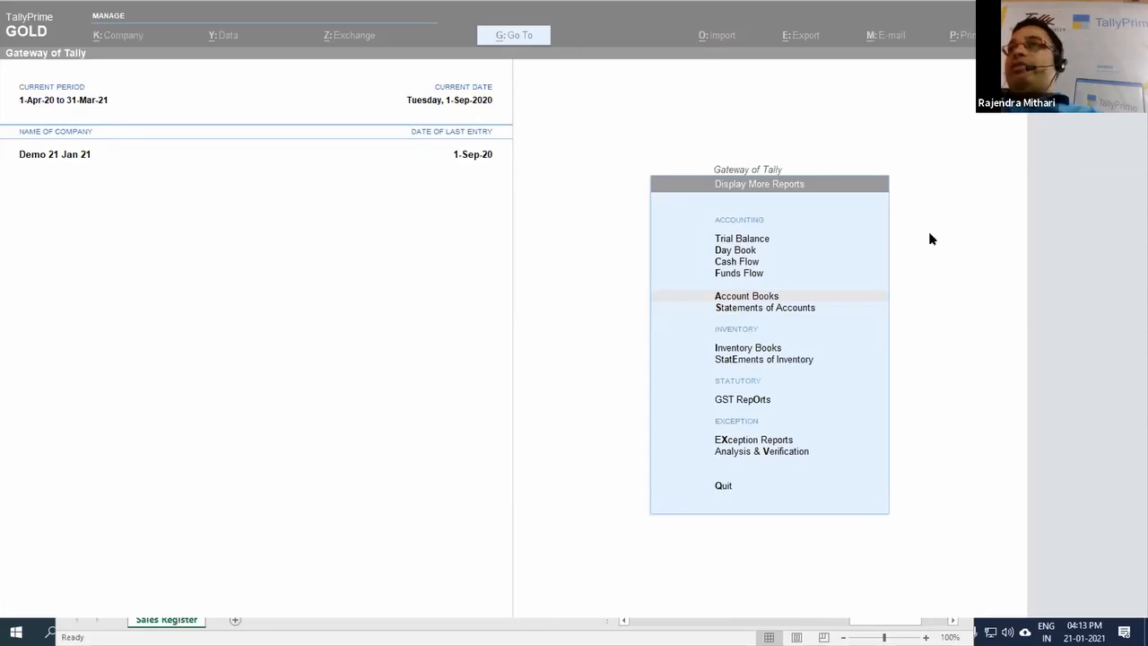
Step: View the monthly Cash Flow report and return to the Gateway of Tally
key(c)
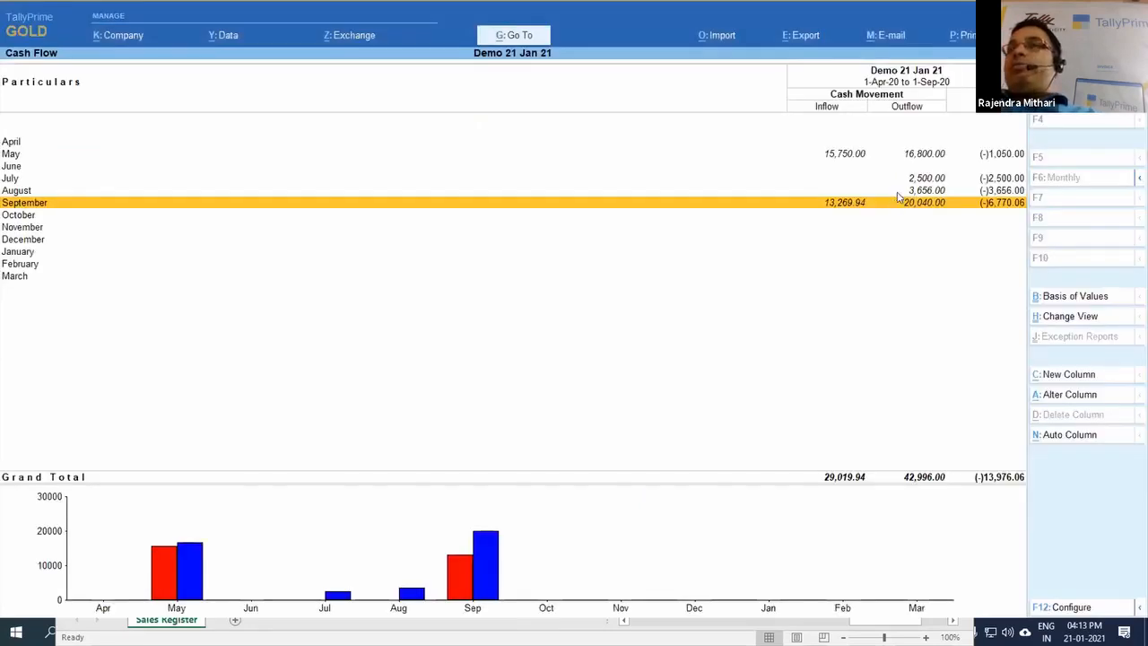
key(Escape)
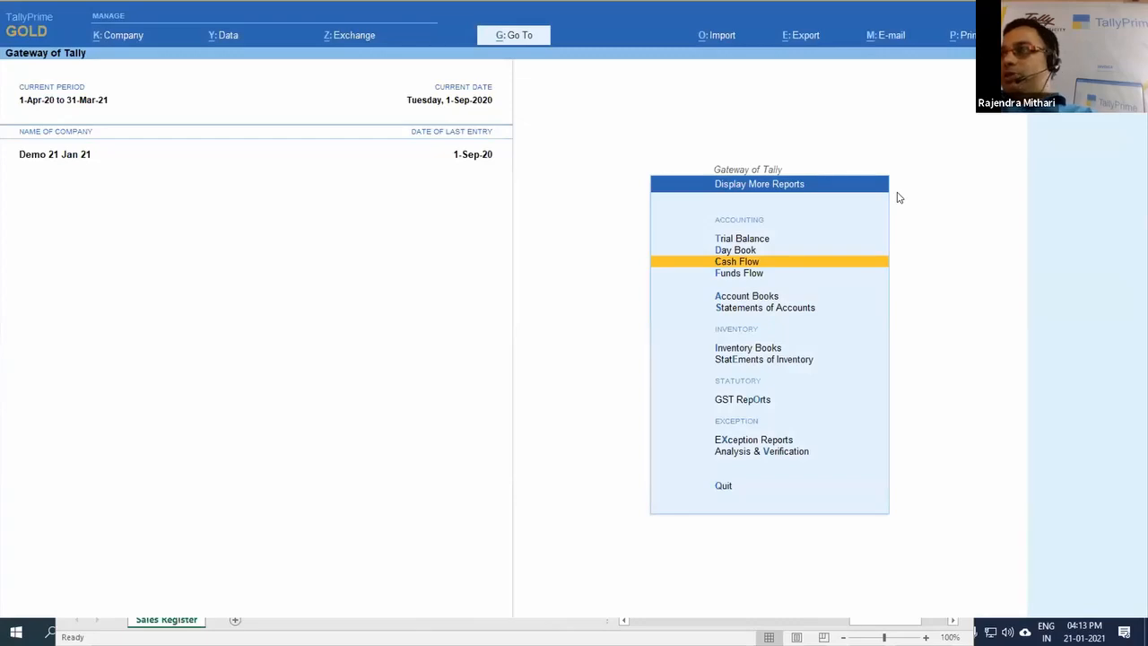
key(Escape)
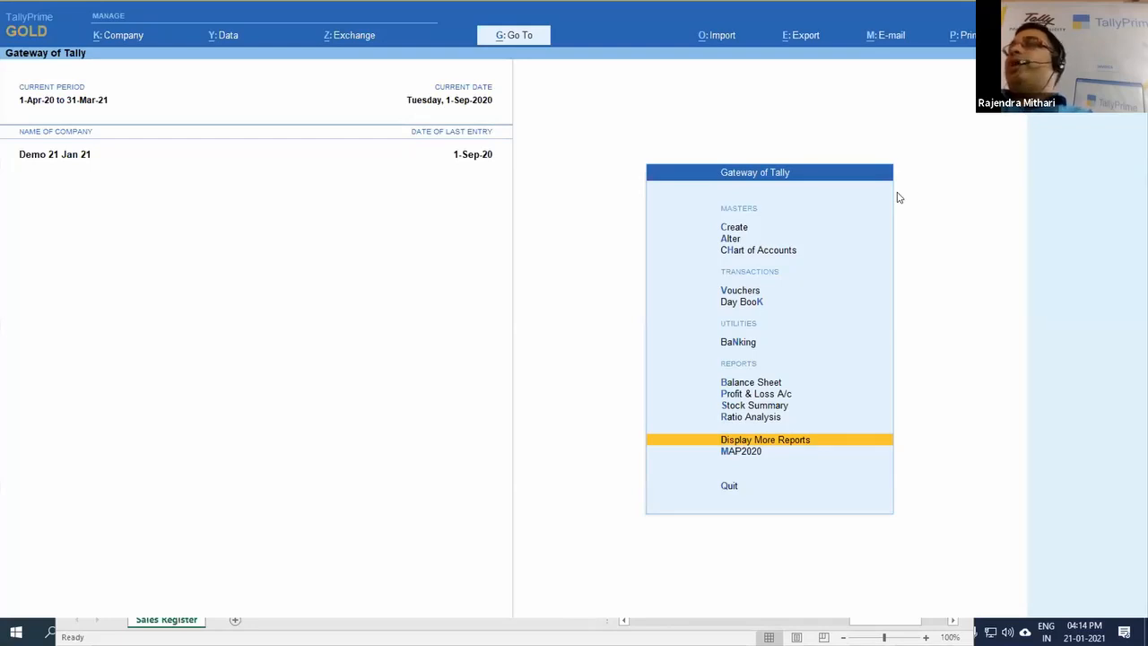
Step: Start a voucher, change its type to Debit Note, and quit it without saving
key(Up)
key(Up)
key(Up)
key(Up)
key(Up)
key(Up)
key(Up)
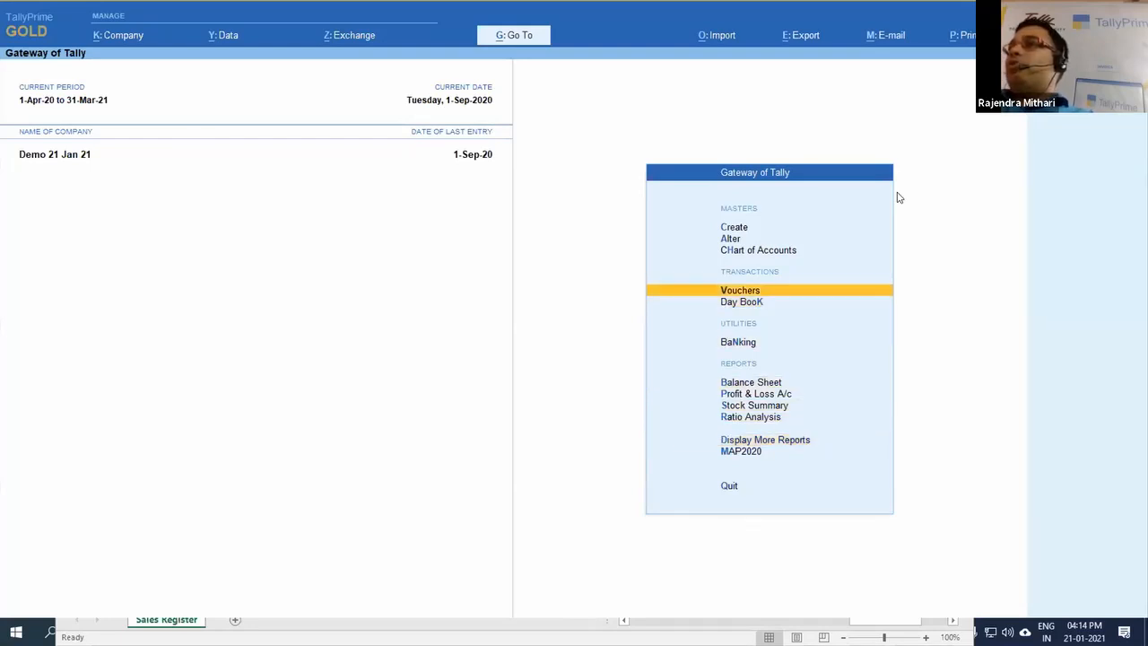
key(Return)
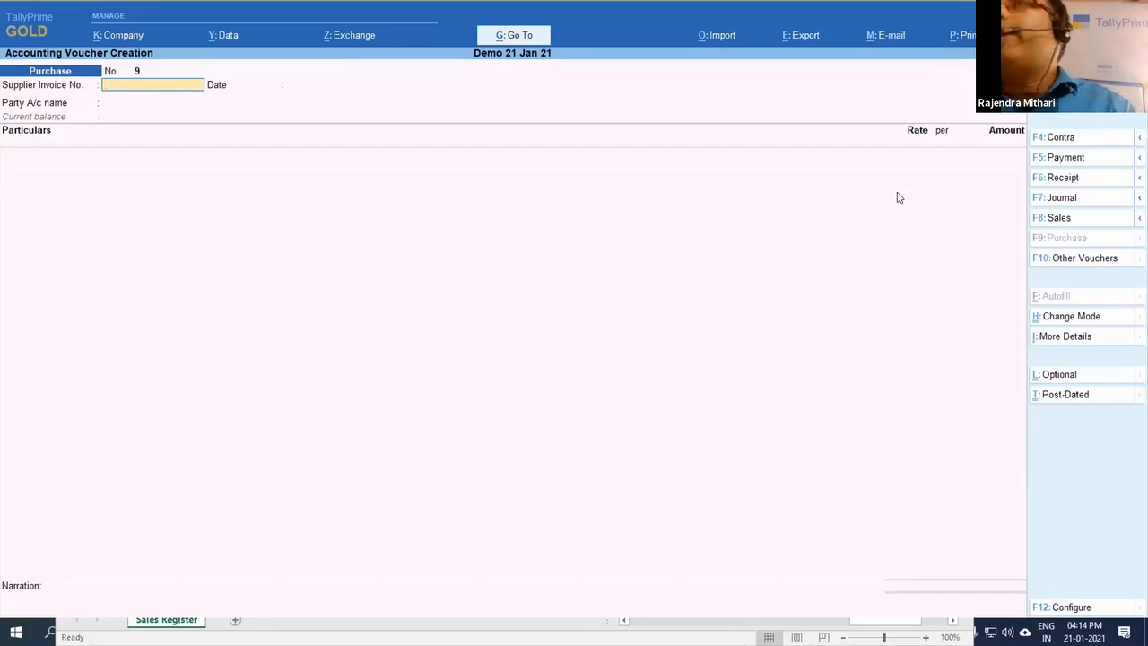
key(F10)
text(De)
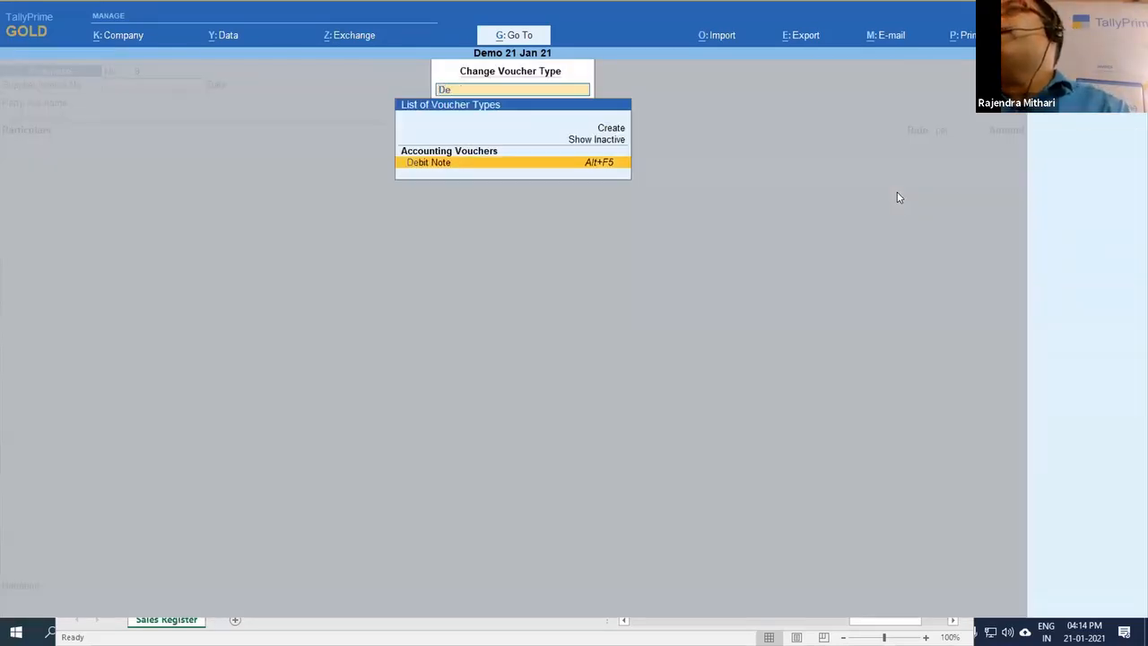
key(Return)
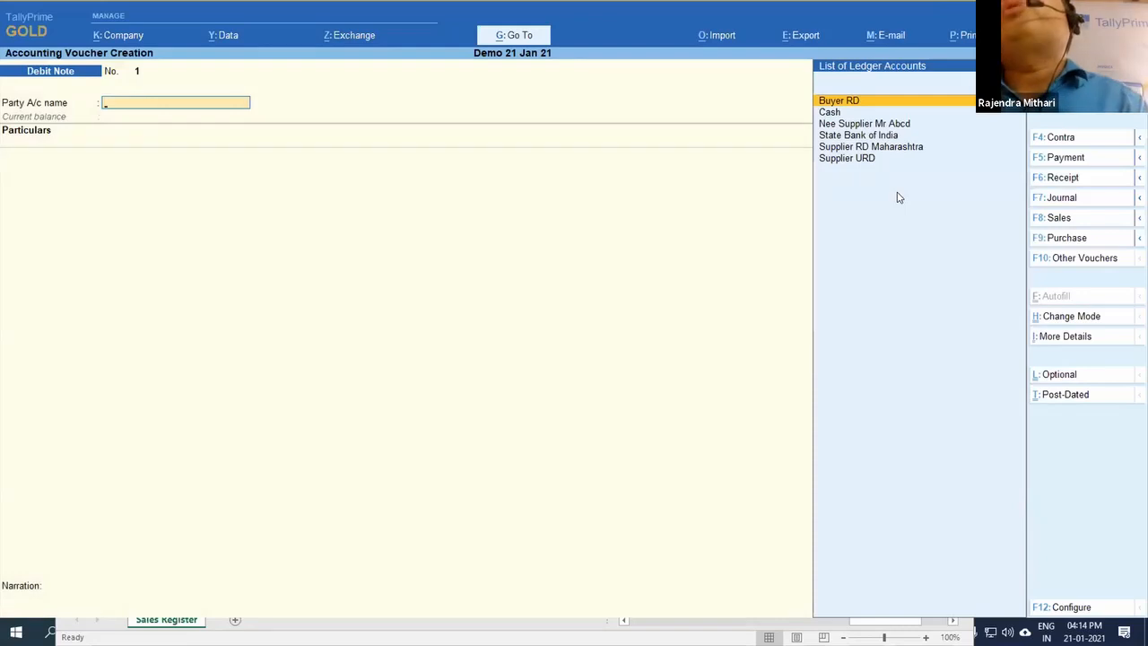
key(Escape)
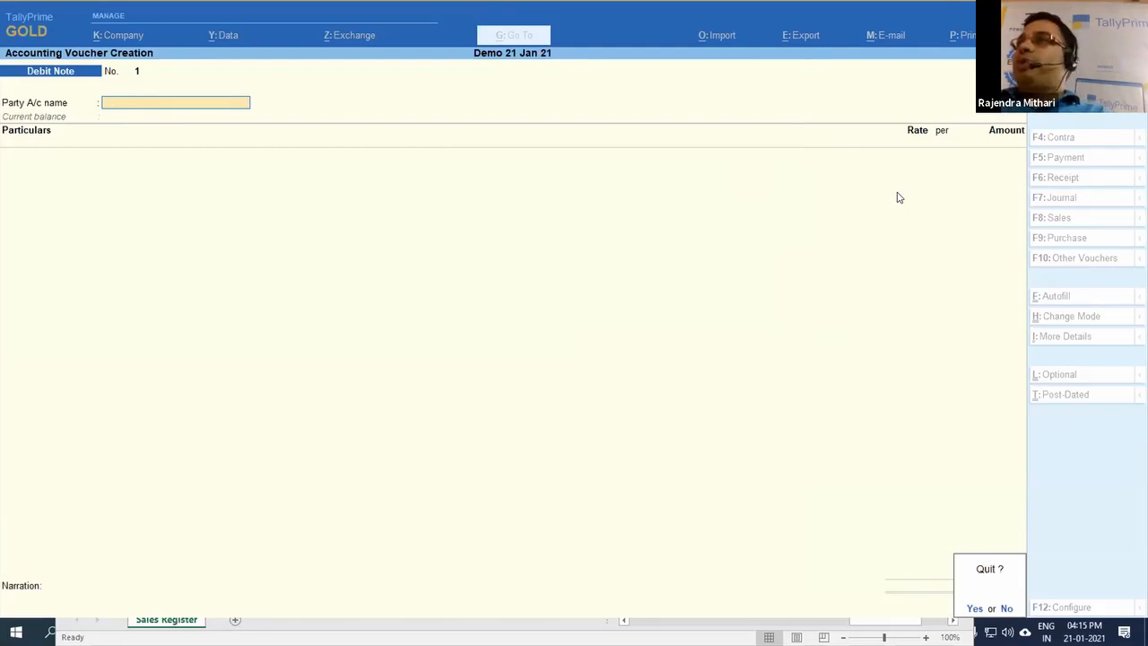
key(y)
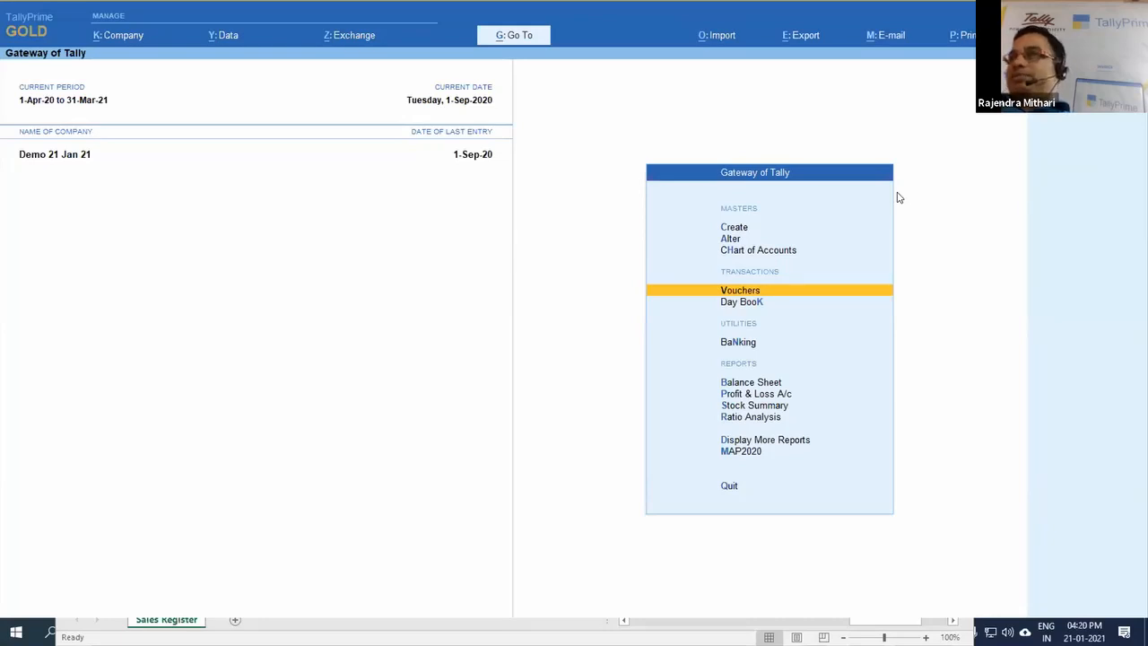
key(Down)
key(Up)
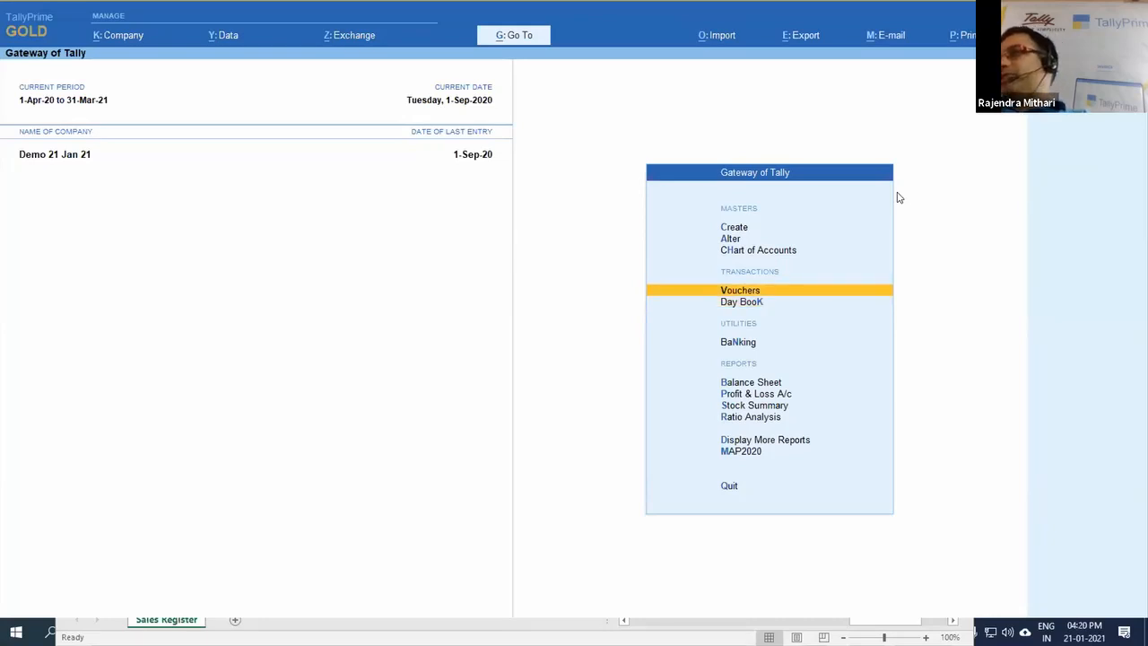
key(Down)
key(Down)
key(Up)
key(Up)
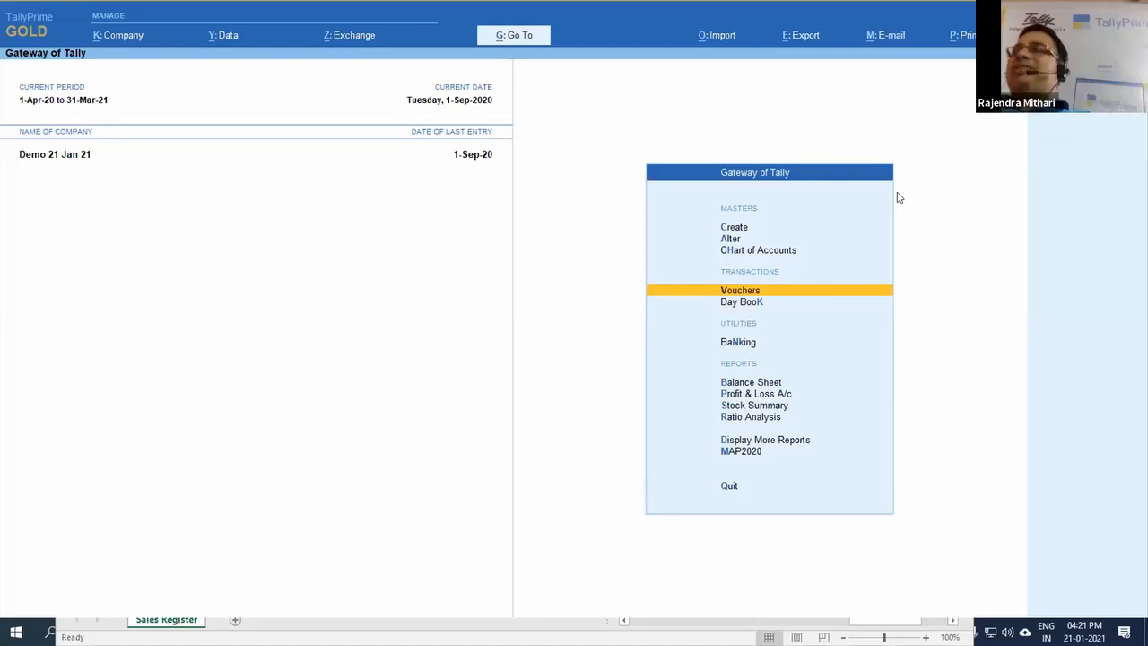
Step: Start a new voucher and change its type to Sales
key(Return)
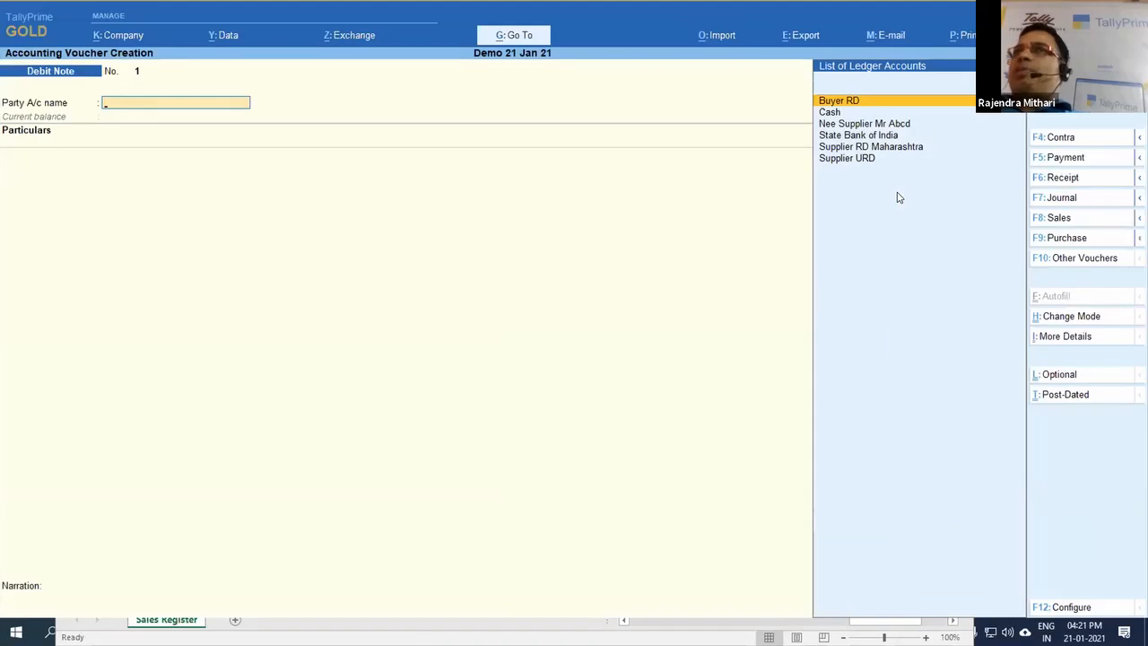
key(F8)
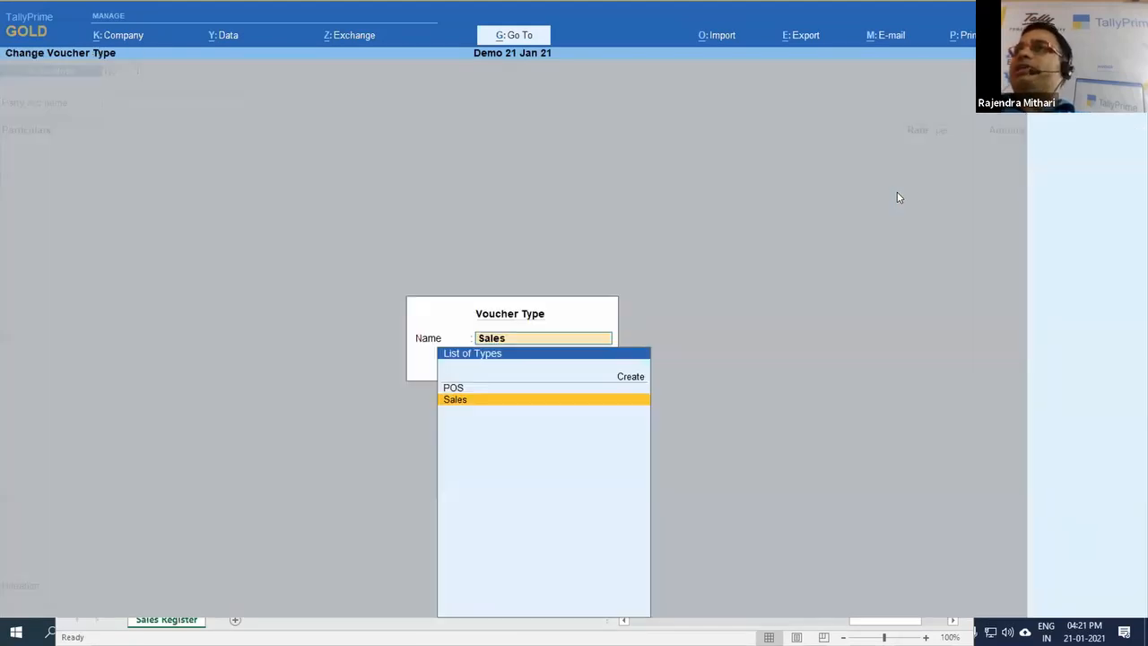
key(Return)
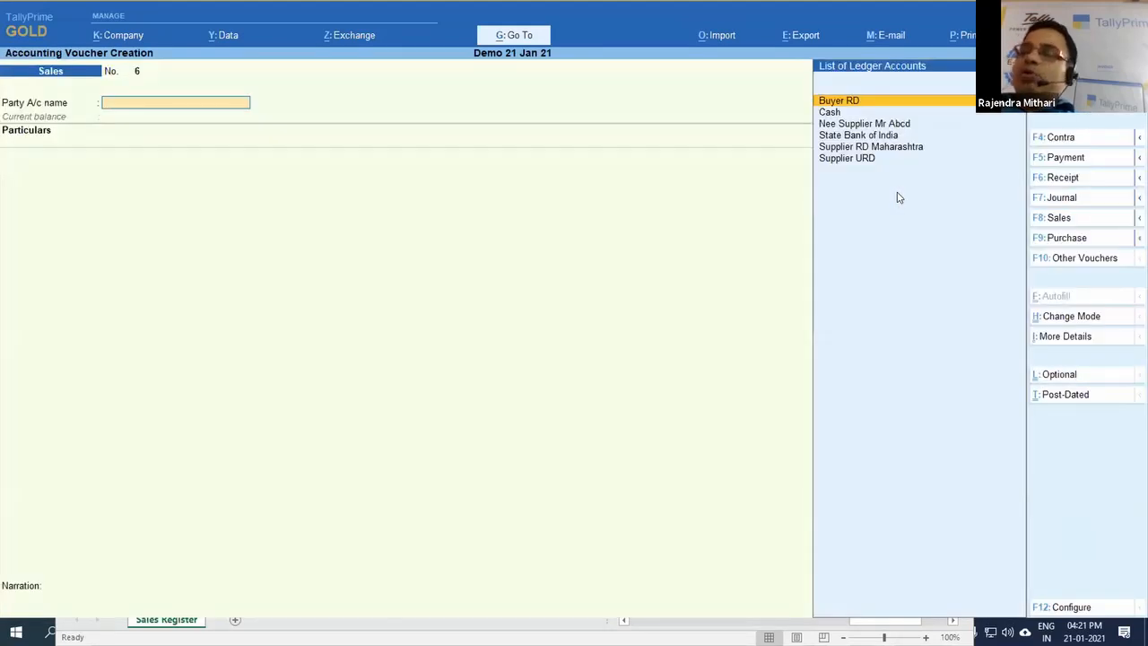
Step: In the Sales voucher configuration, set Allow Tax difference up to 2 and save the configuration
key(F12)
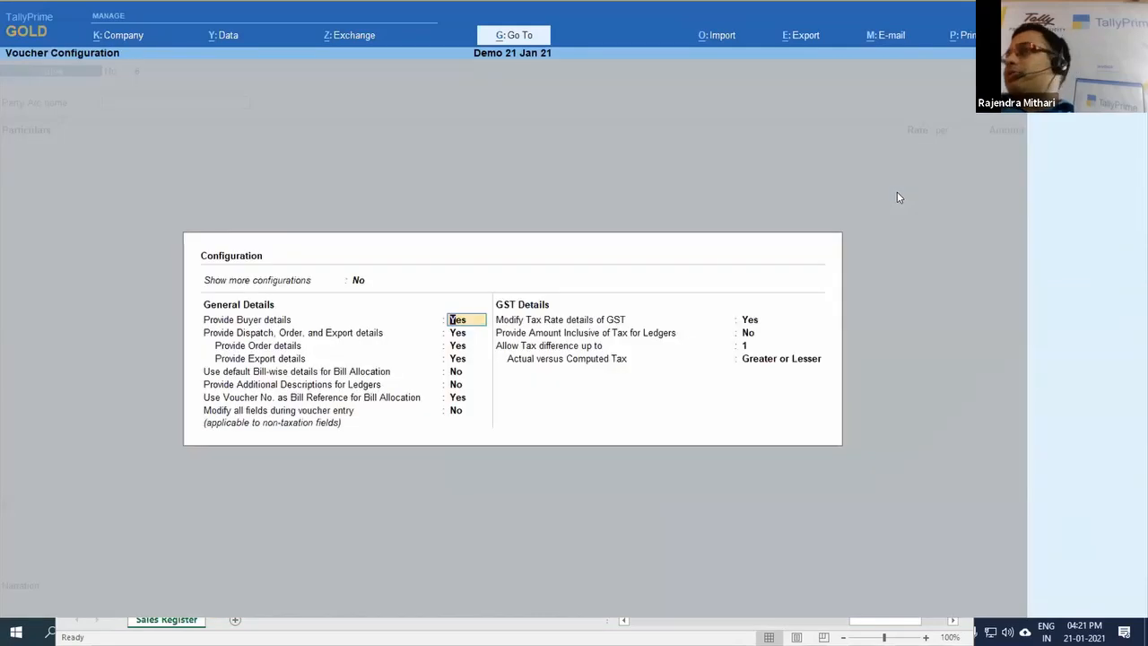
key(Down)
key(Down)
key(Down)
key(Down)
key(Down)
key(Down)
key(Down)
key(Down)
key(Down)
key(Down)
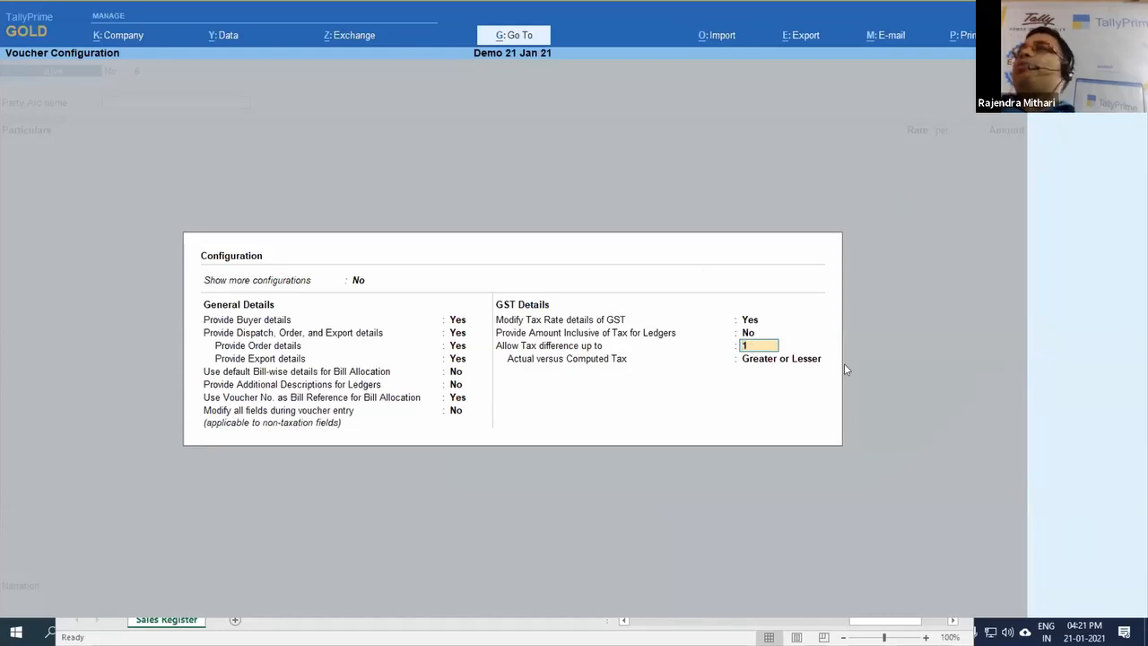
text(2)
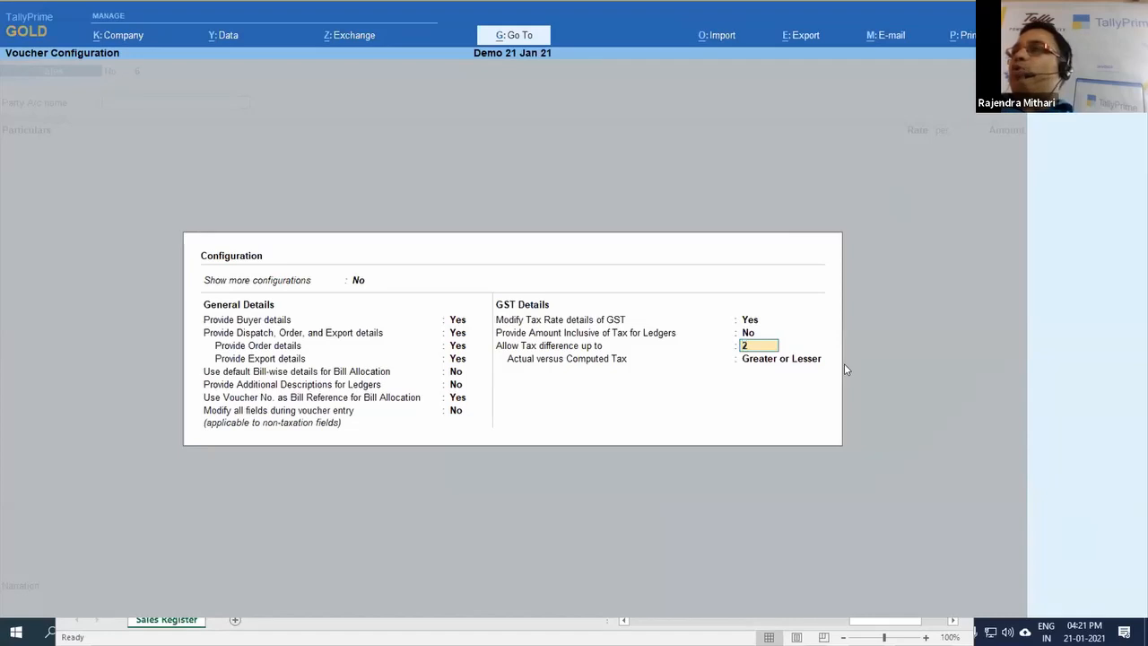
key(Return)
click(845, 370)
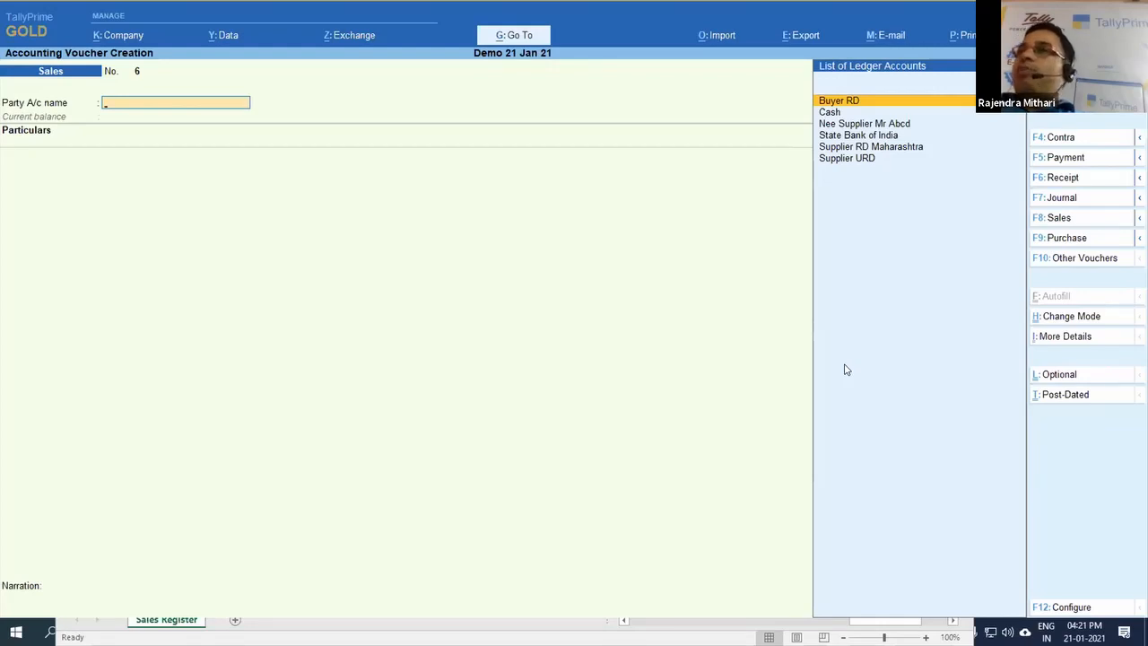
Step: Set Allow Tax difference up to 0 in the Sales voucher configuration and save it
key(F12)
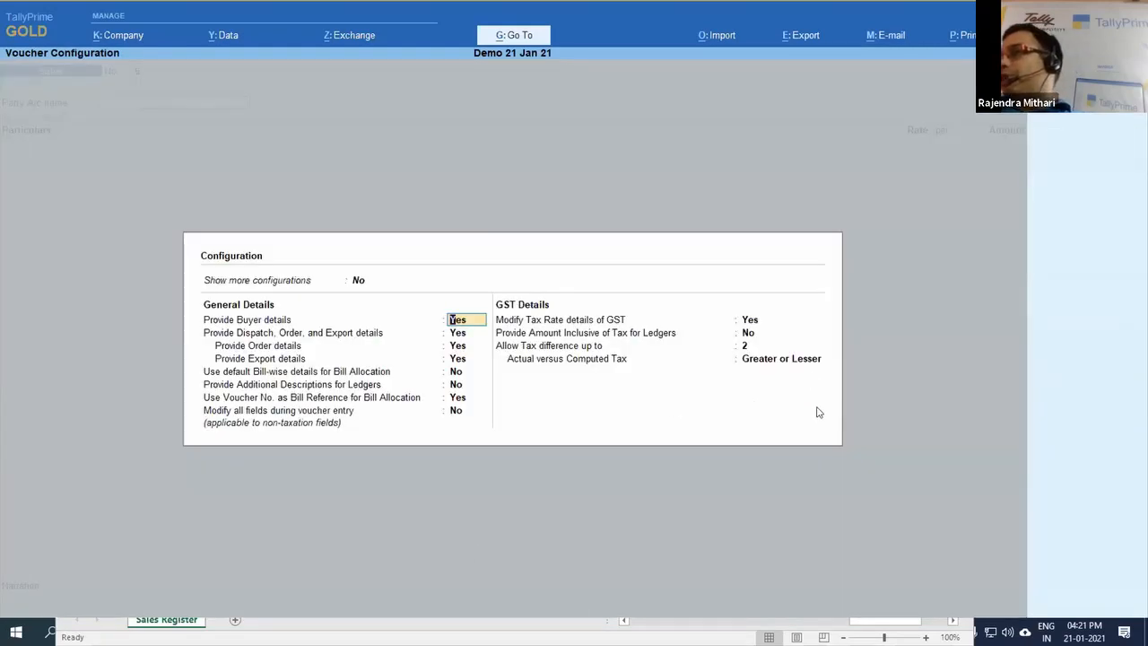
click(748, 348)
text(0)
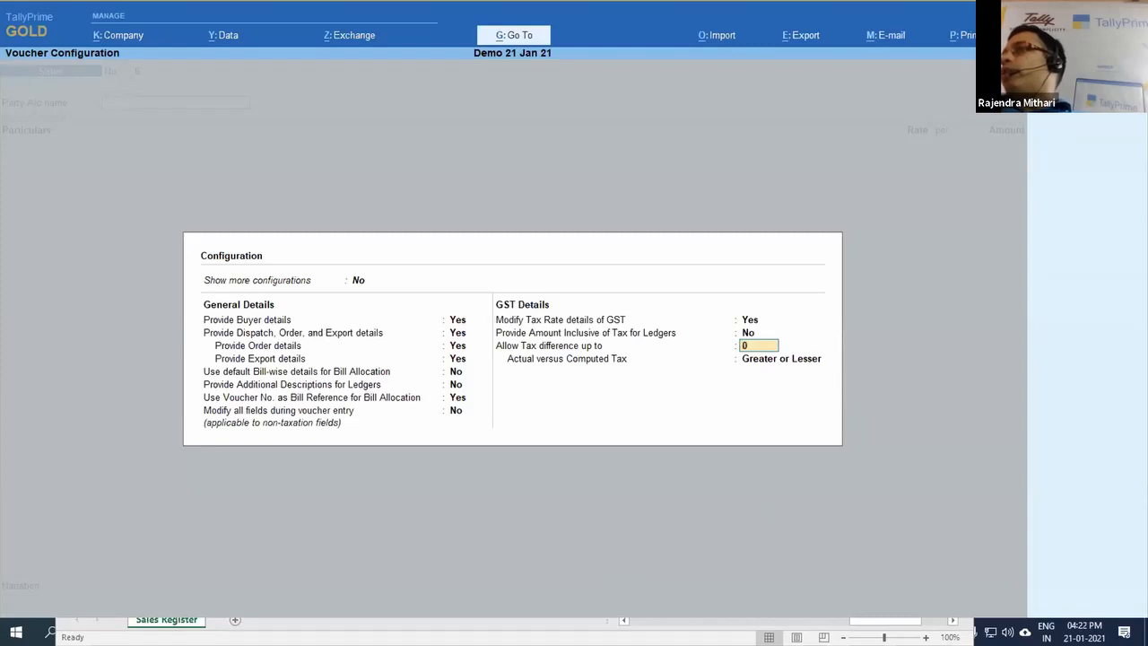
key(ctrl+a)
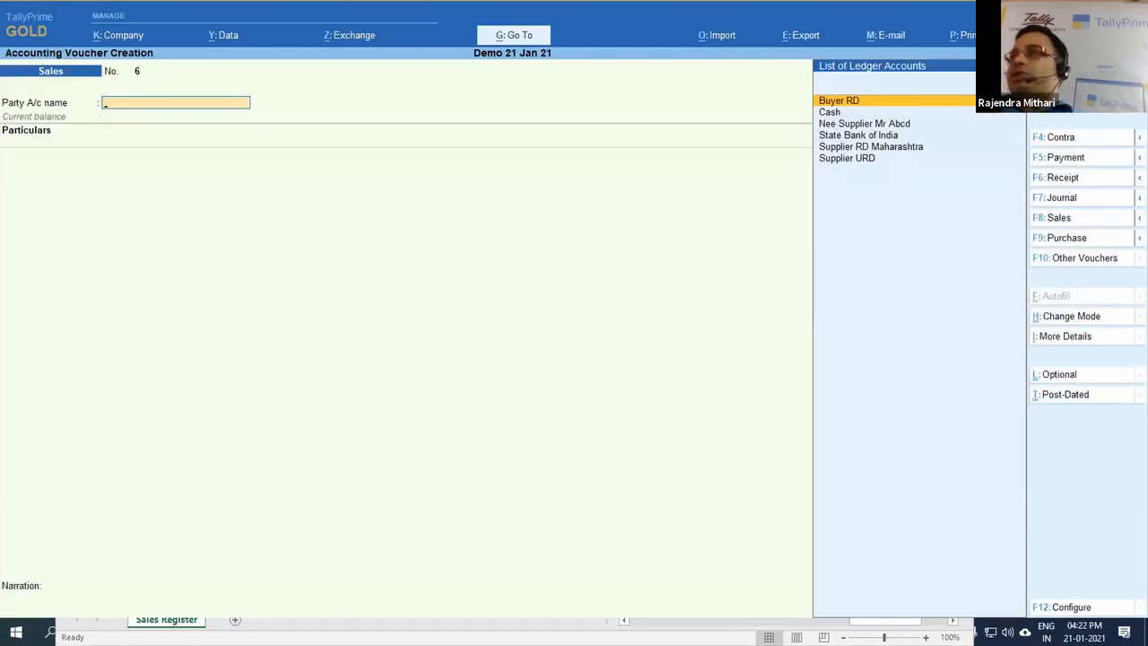
Step: Restore Allow Tax difference up to 2 in the Sales configuration, keeping Actual versus Computed Tax as Greater or Lesser
key(F12)
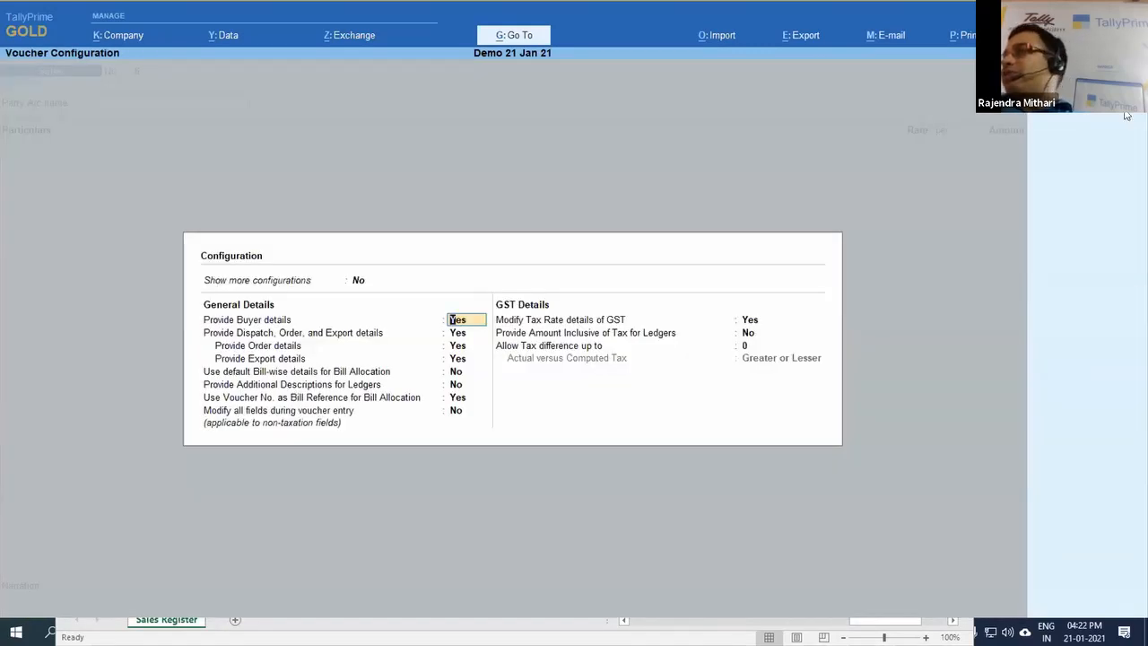
click(750, 343)
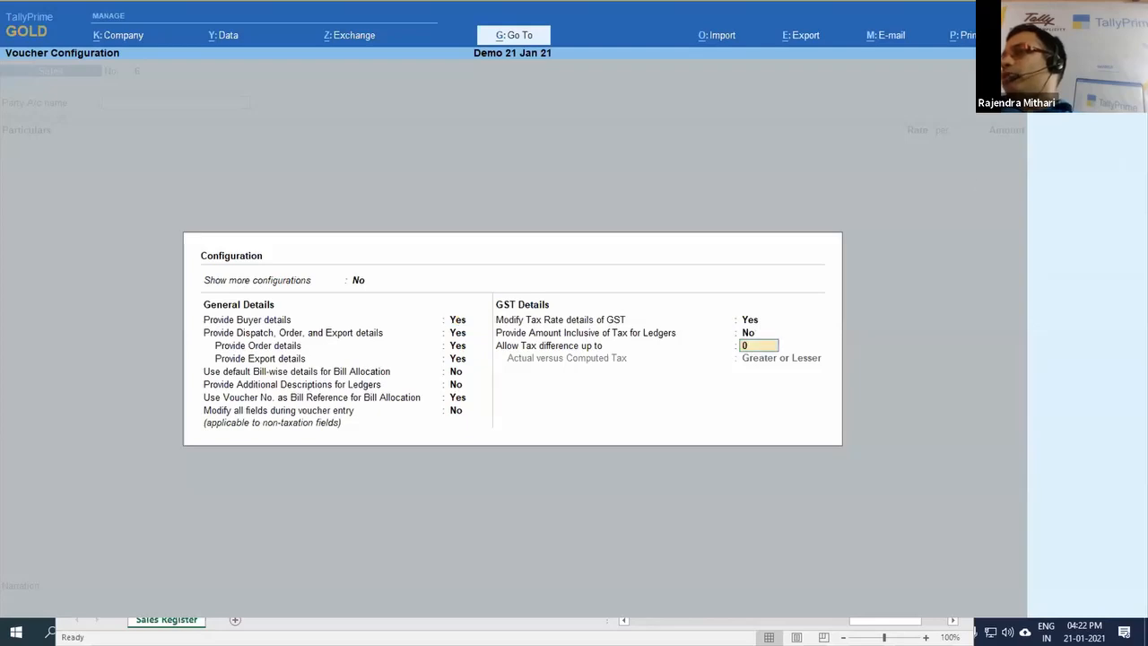
text(1)
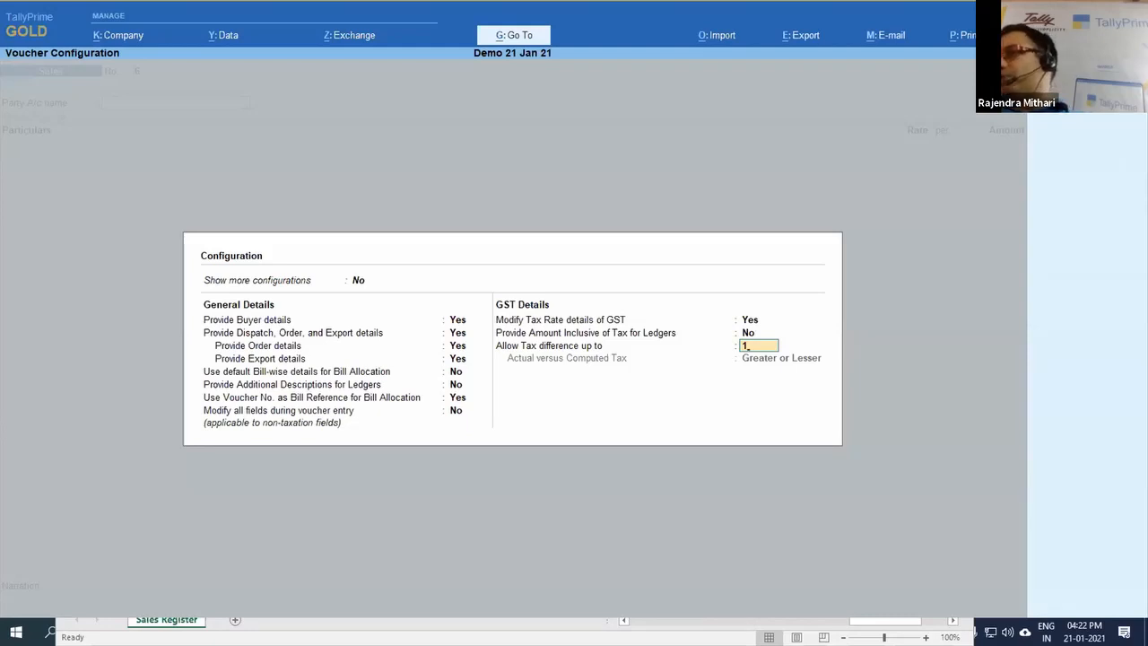
key(Return)
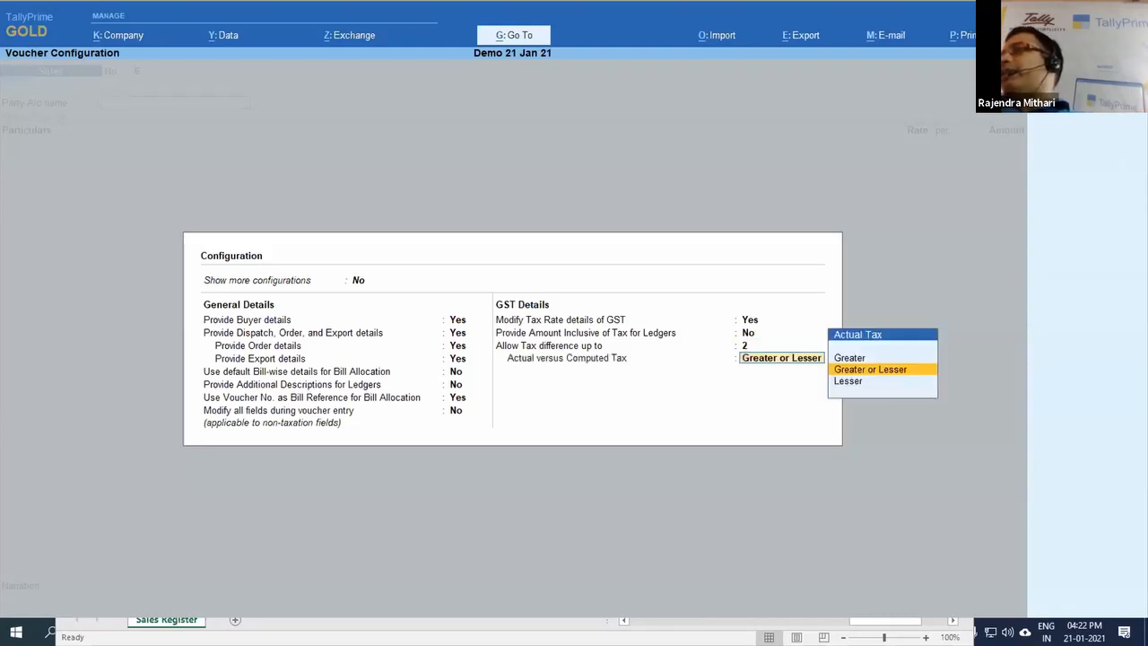
key(Return)
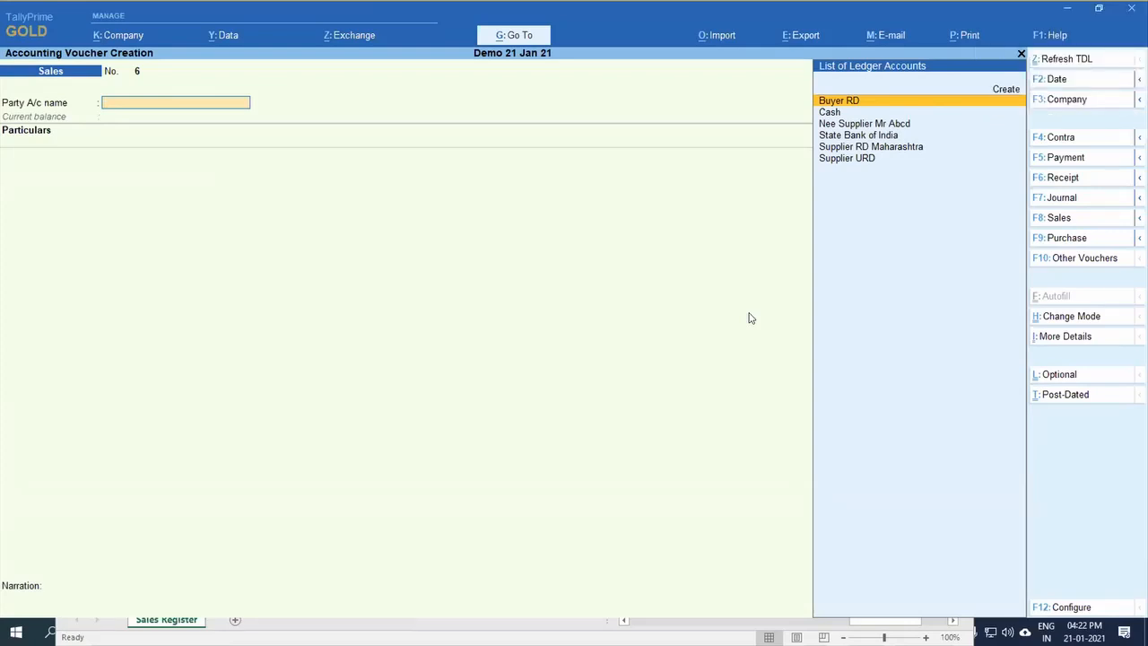
Step: Change the Sales voucher mode to Item Invoice
click(1109, 318)
key(Up)
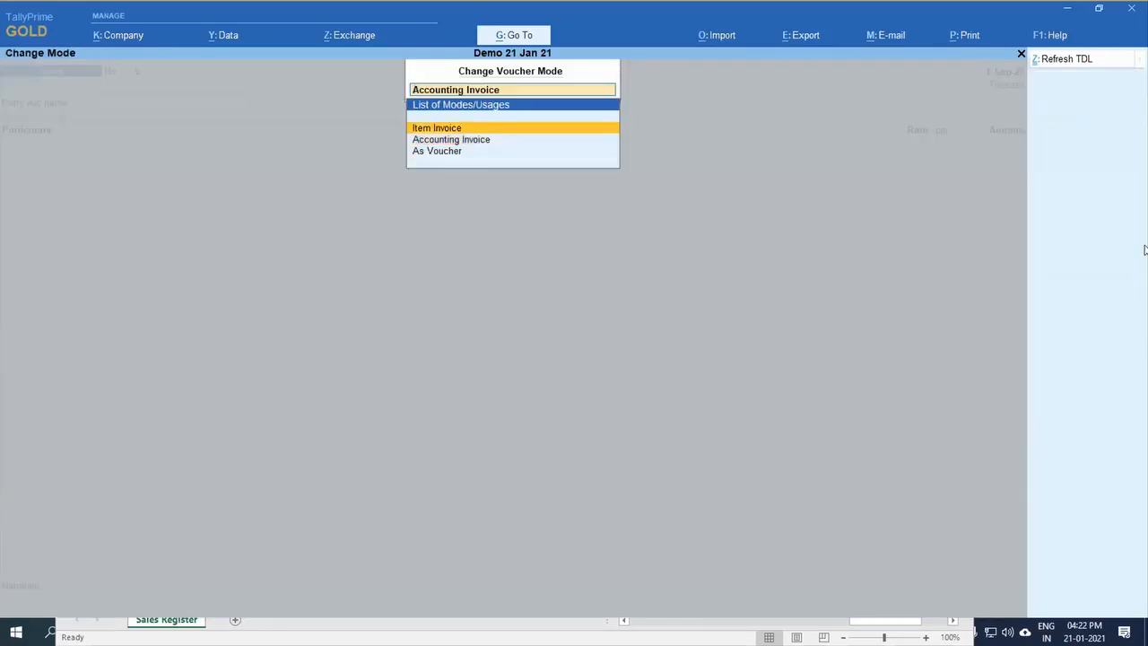
key(Return)
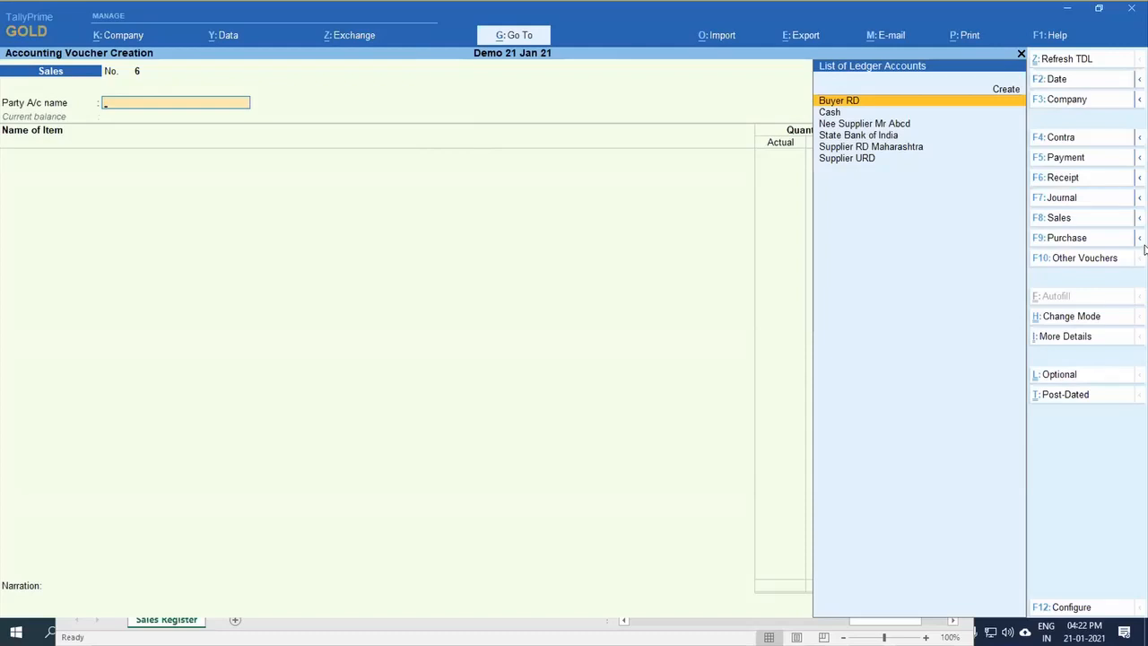
Step: Switch to the 21 jan 21 presentation in PowerPoint and go through its slides to the Contact Us slide
key(alt+Tab)
key(alt+Tab)
key(alt+Tab)
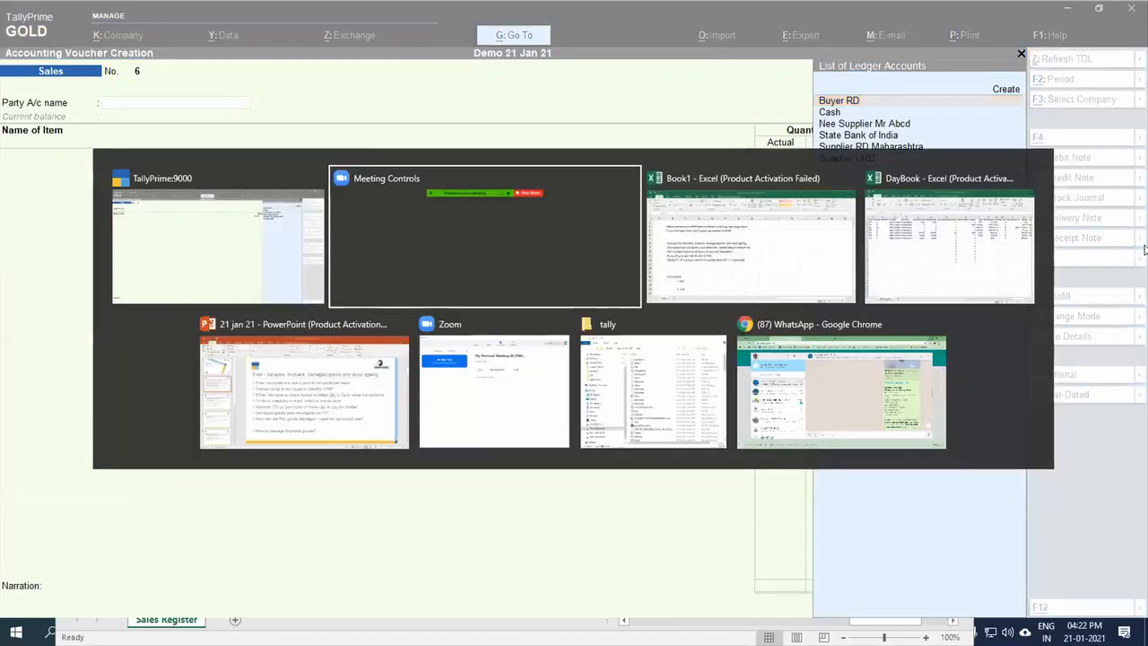
key(alt+Tab)
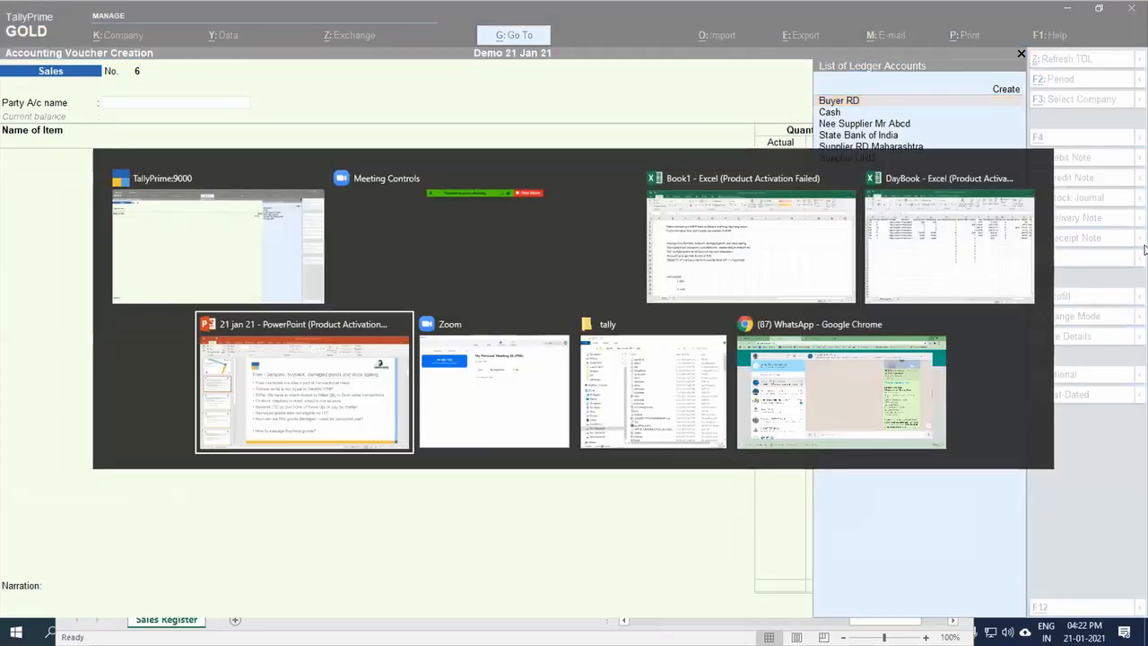
key(Down)
key(Down)
key(Down)
key(Down)
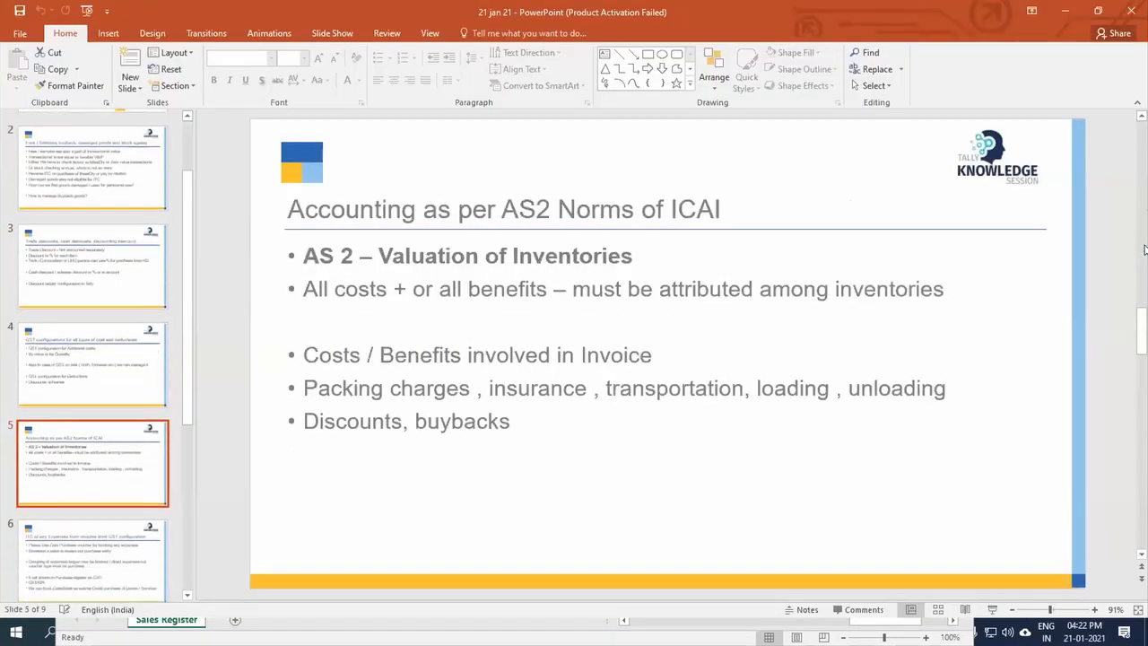
key(Down)
key(Down)
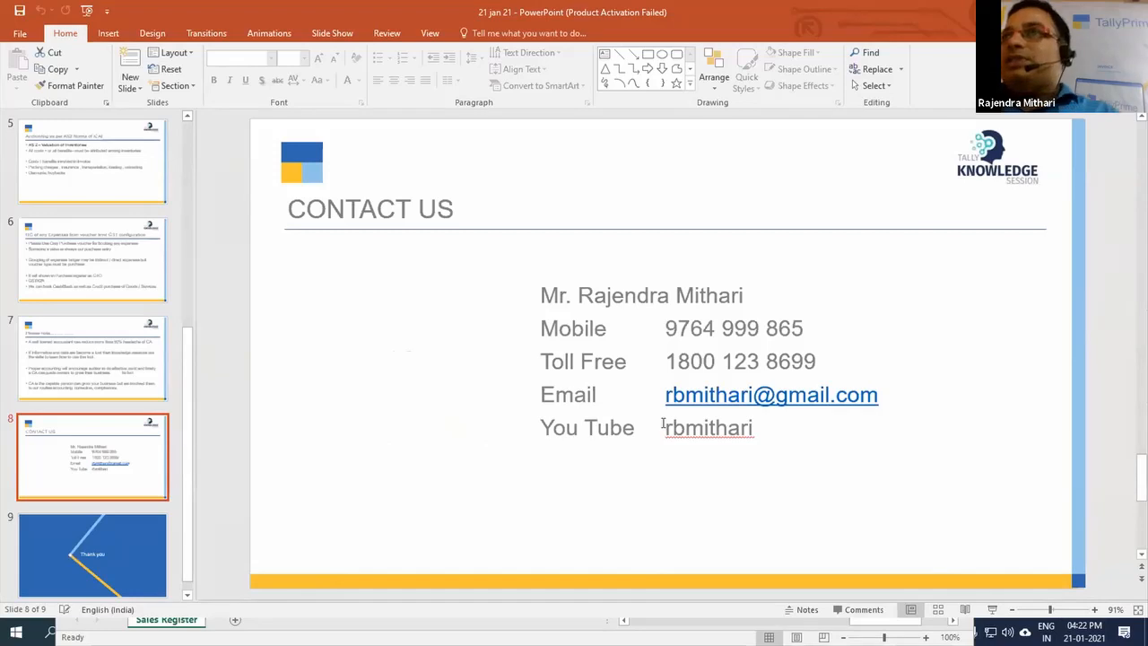
key(alt+Tab)
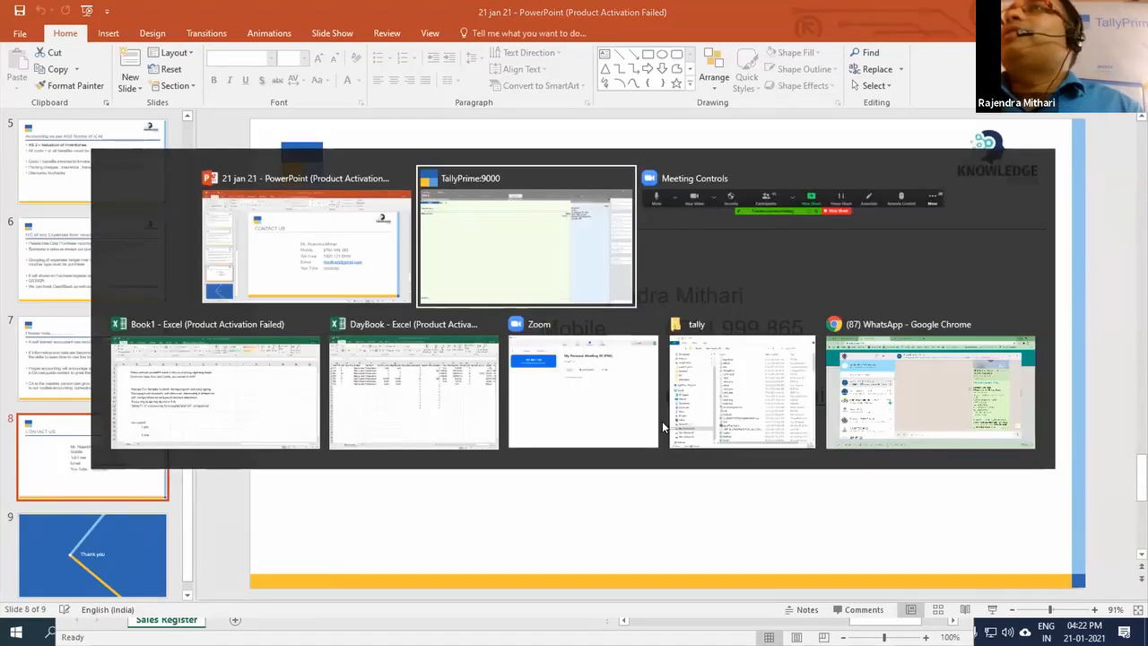
key(Tab)
key(Tab)
key(Tab)
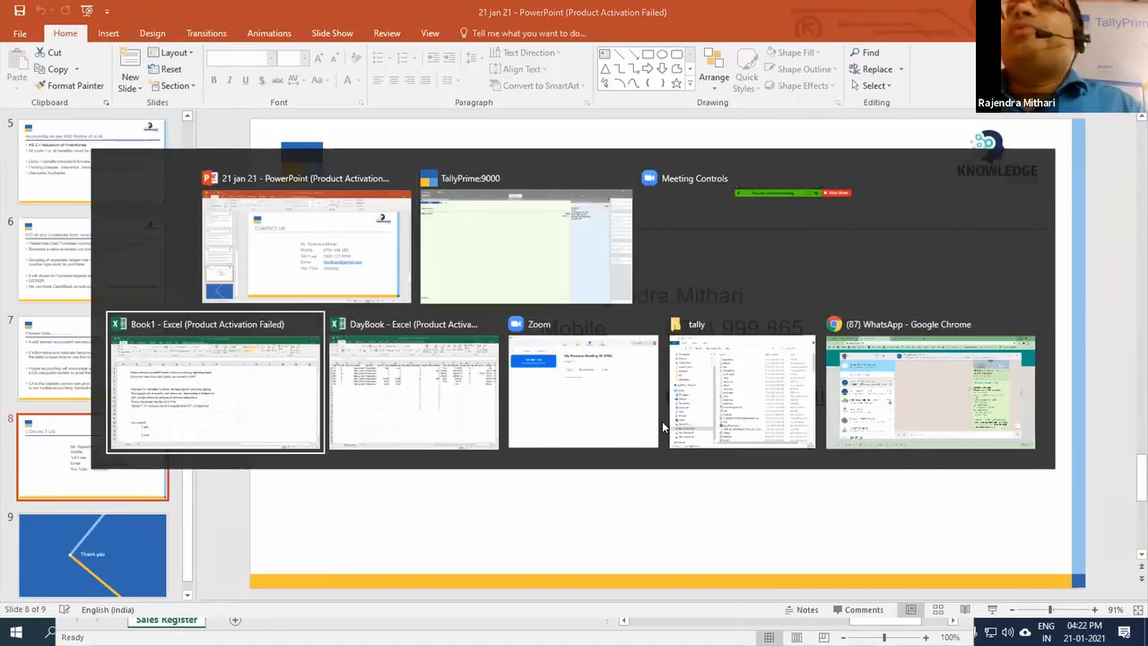
key(Tab)
key(Tab)
key(Tab)
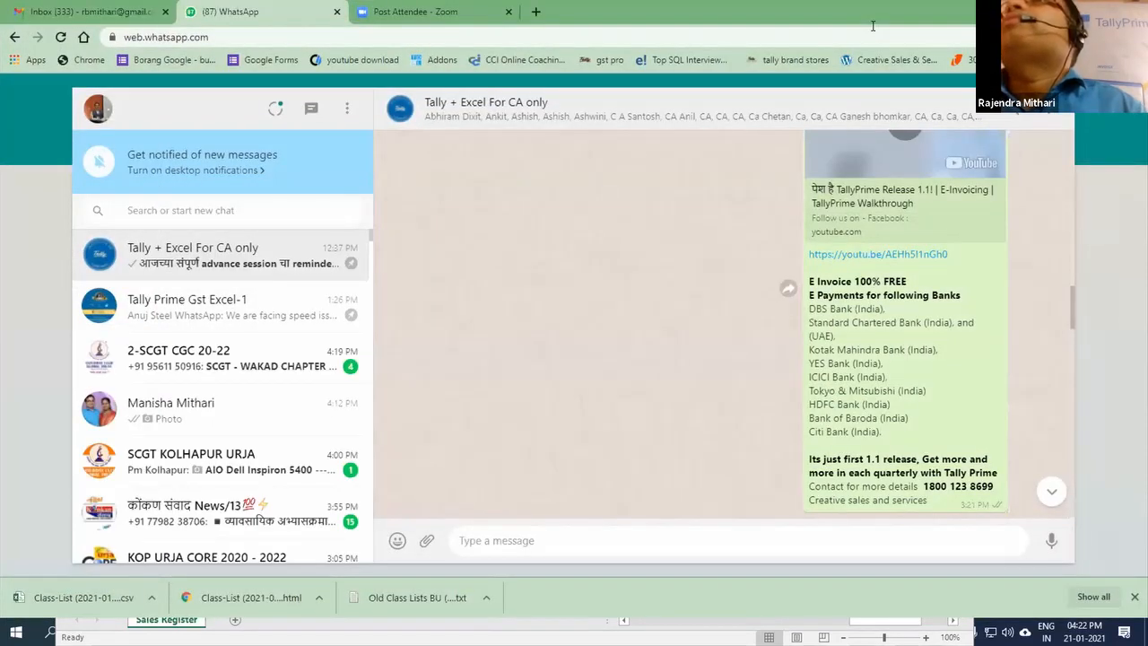
Step: Switch to Chrome, maximize its window, and open YouTube in a new tab
double_click(872, 16)
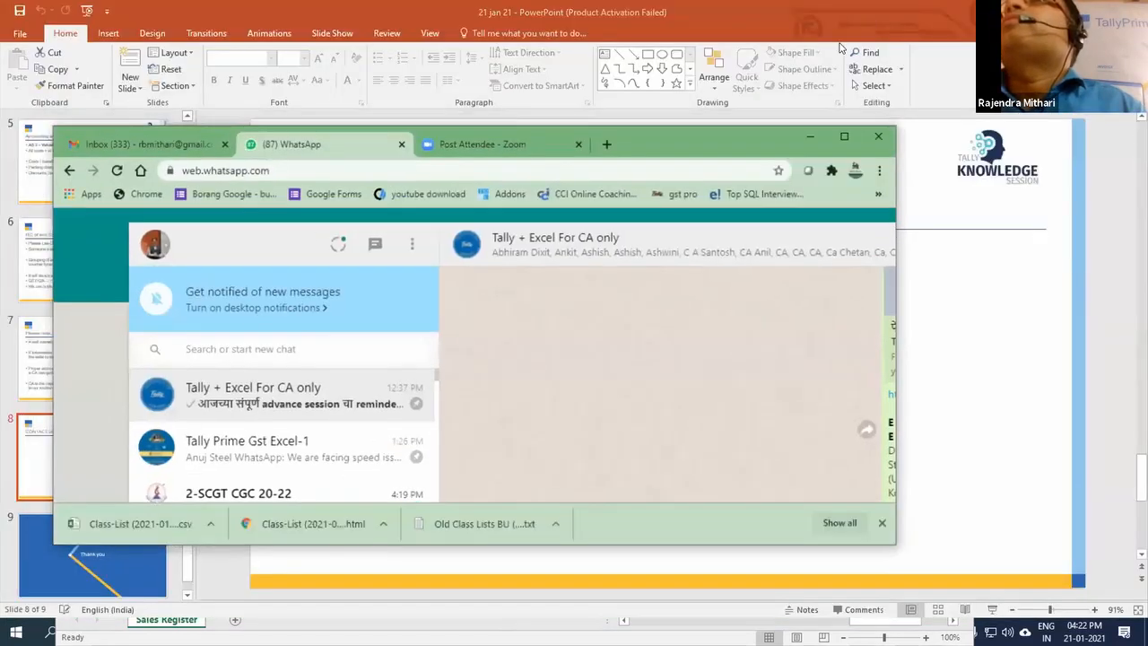
click(618, 161)
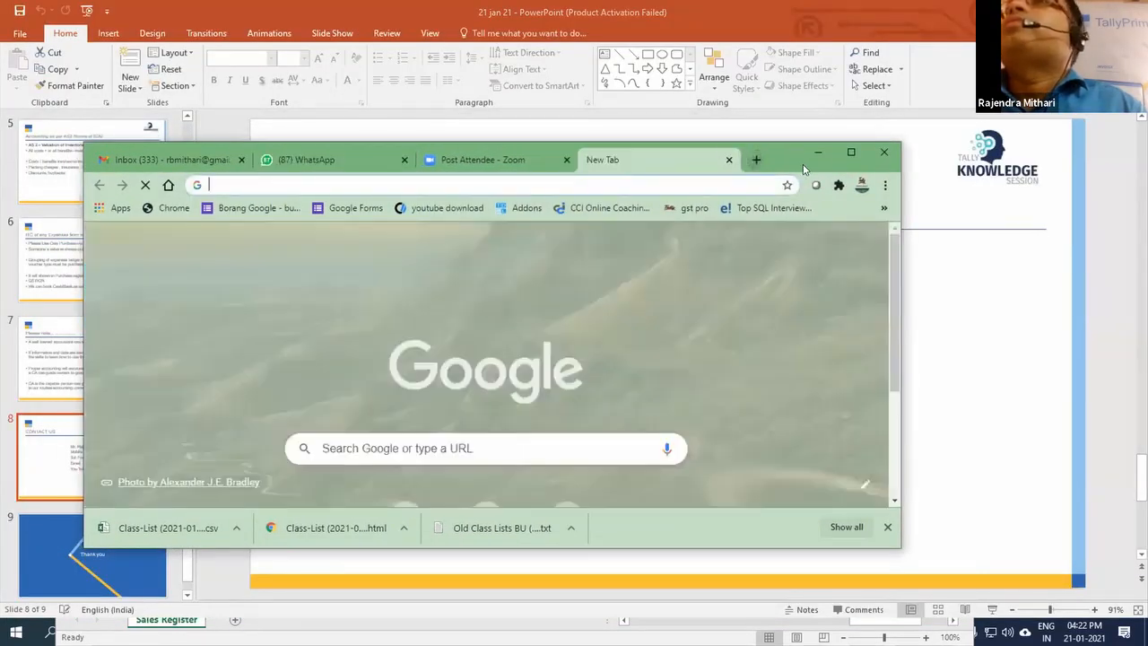
drag(665, 157, 586, 38)
double_click(586, 38)
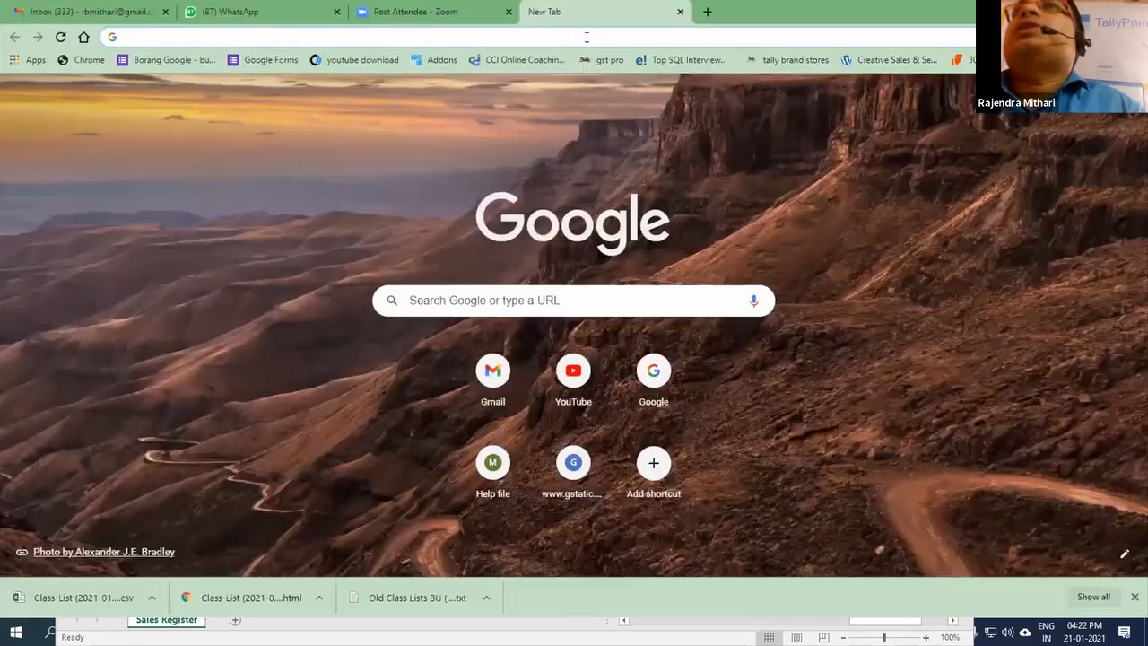
click(587, 37)
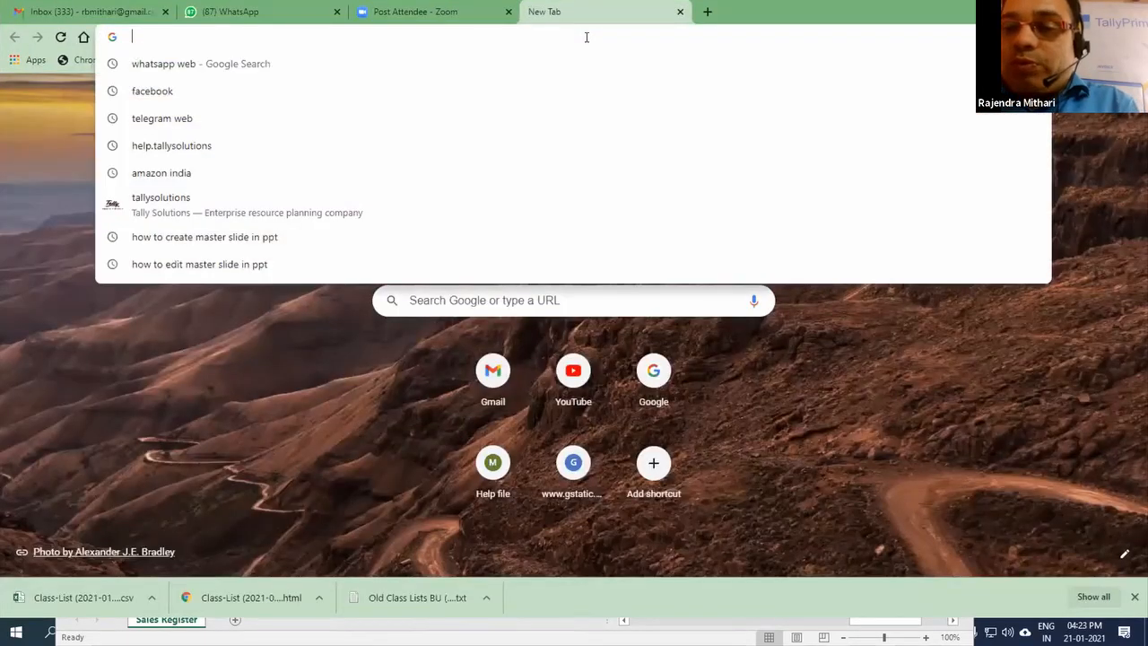
text(youtube)
key(Return)
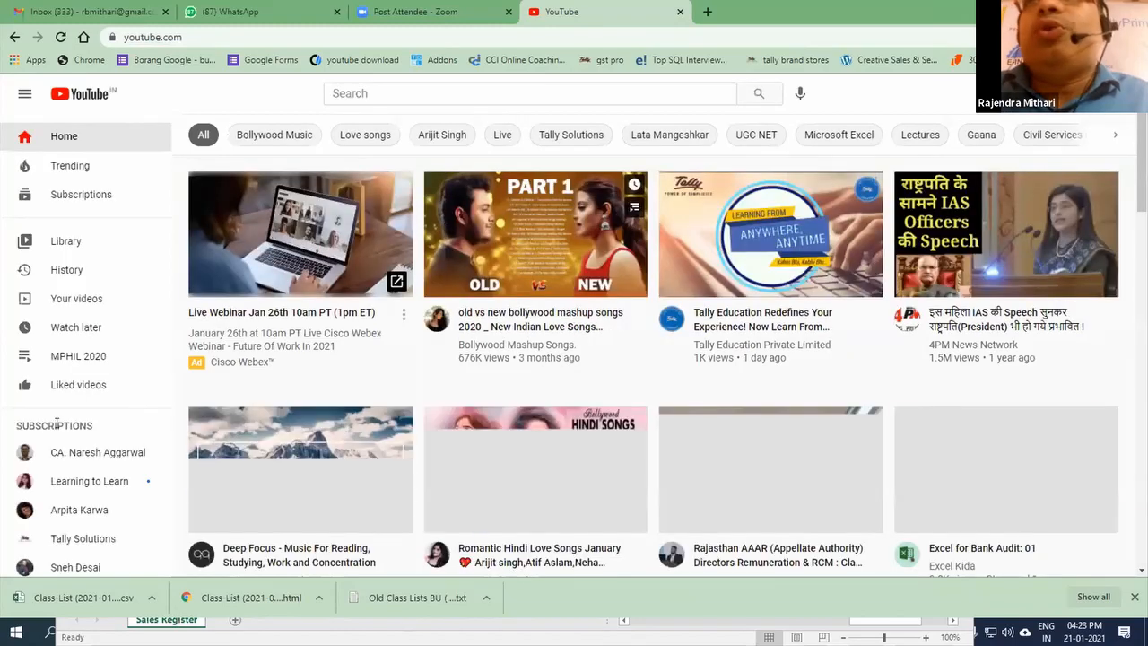
Step: Search YouTube for "tally knowledge session"
scroll(40, 433, down, 2)
scroll(58, 430, up, 2)
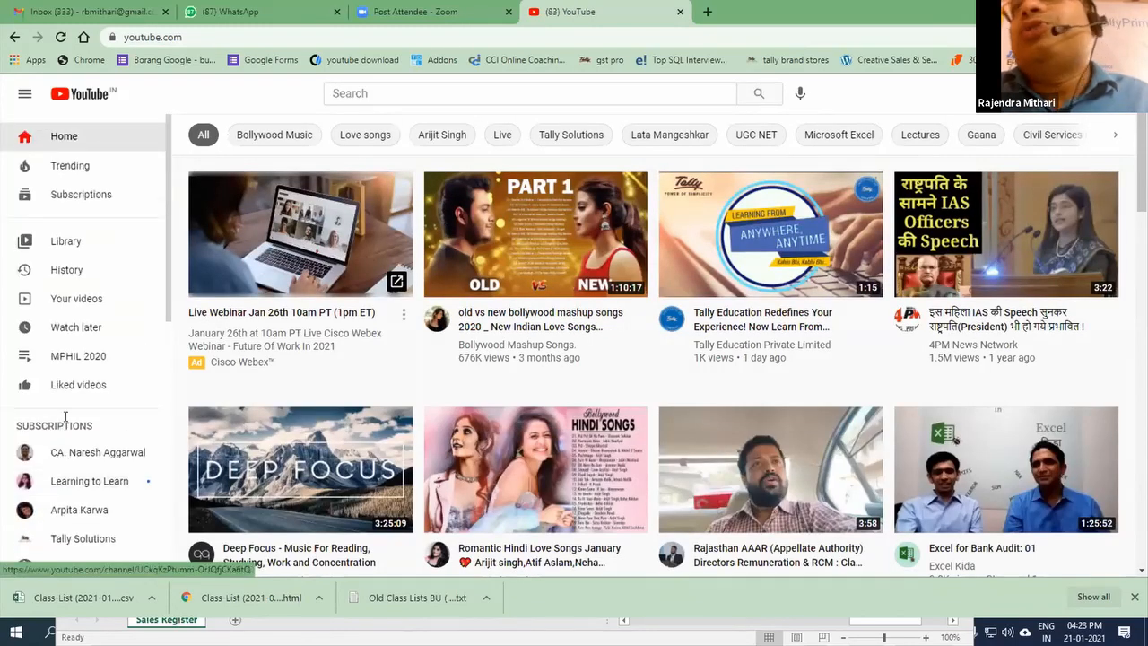
scroll(81, 404, down, 8)
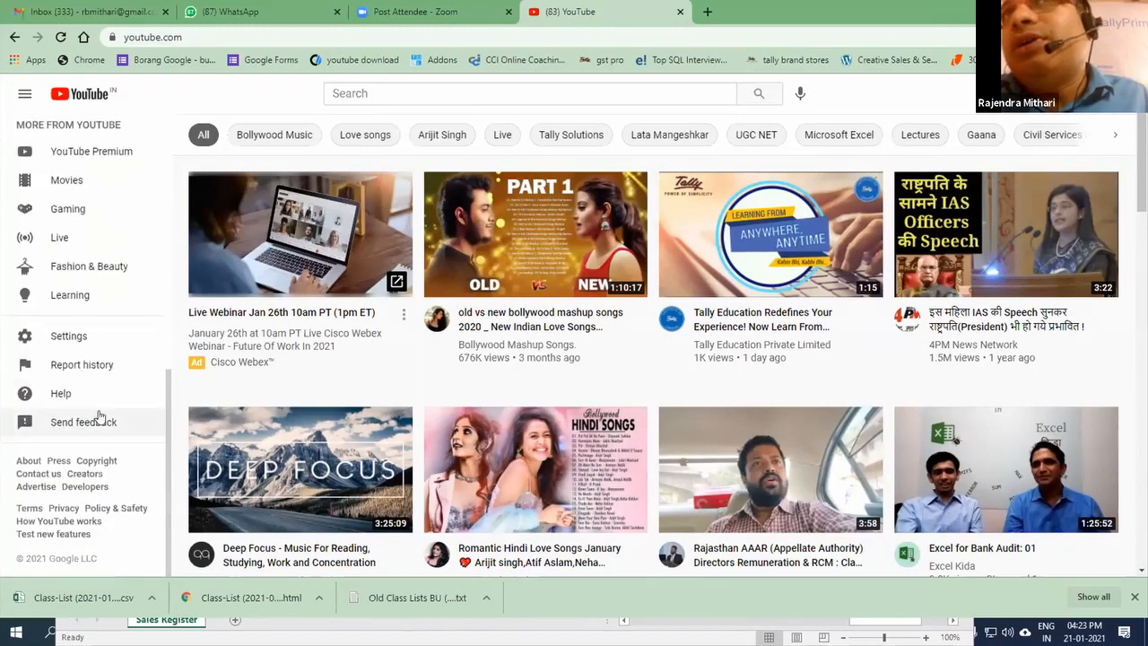
scroll(105, 420, up, 8)
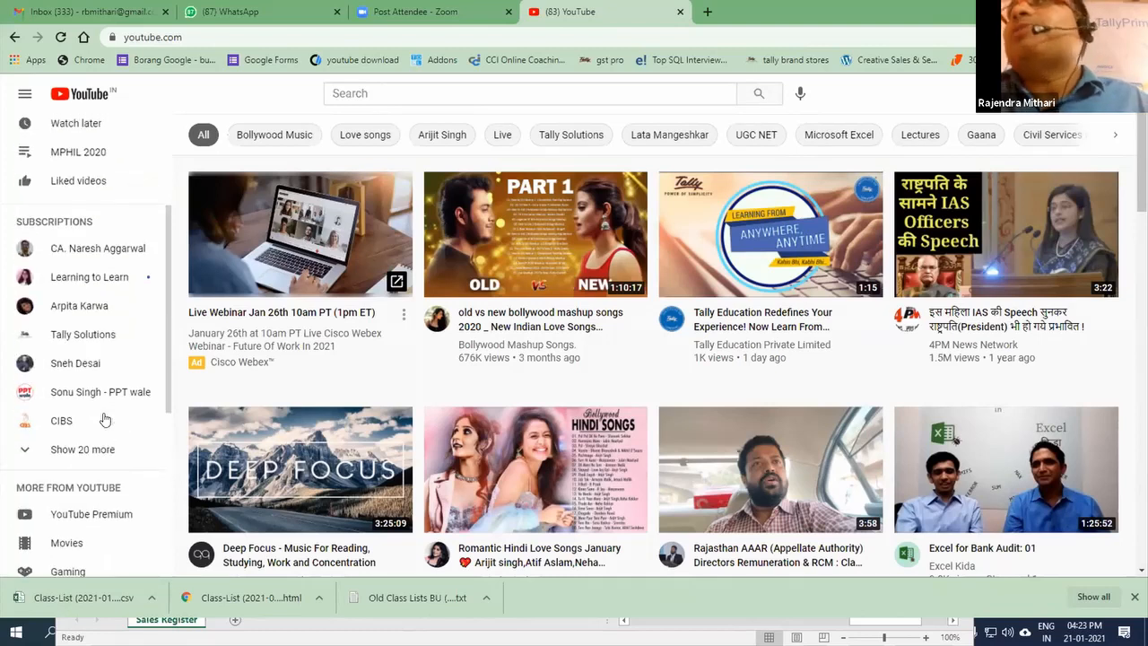
click(367, 93)
text(tally )
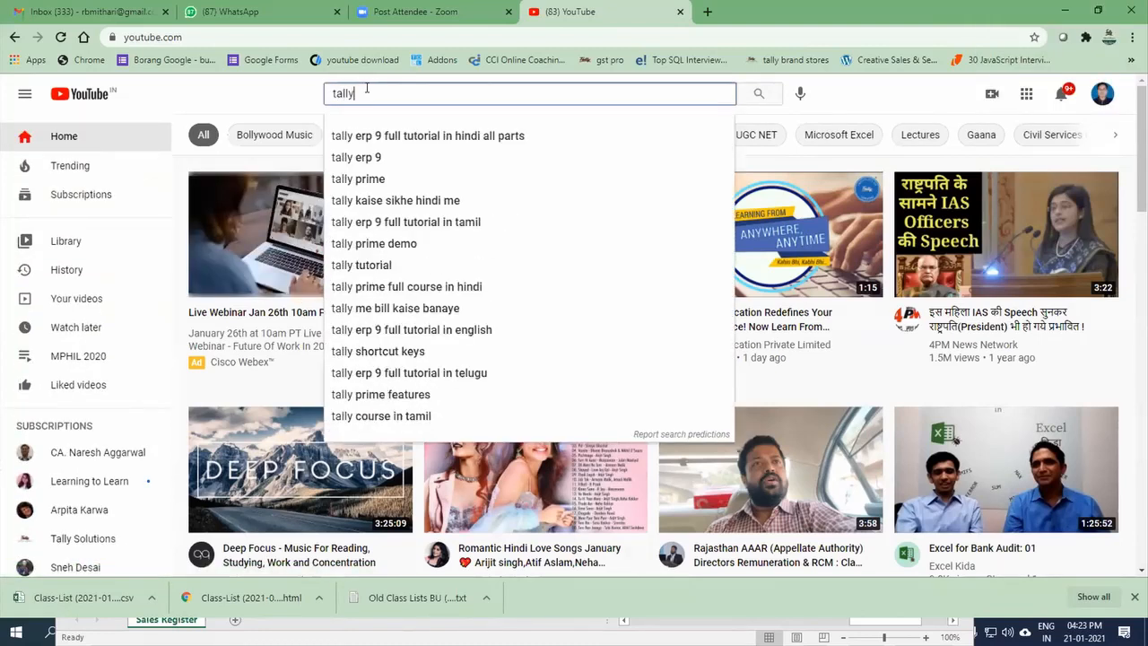
text(know)
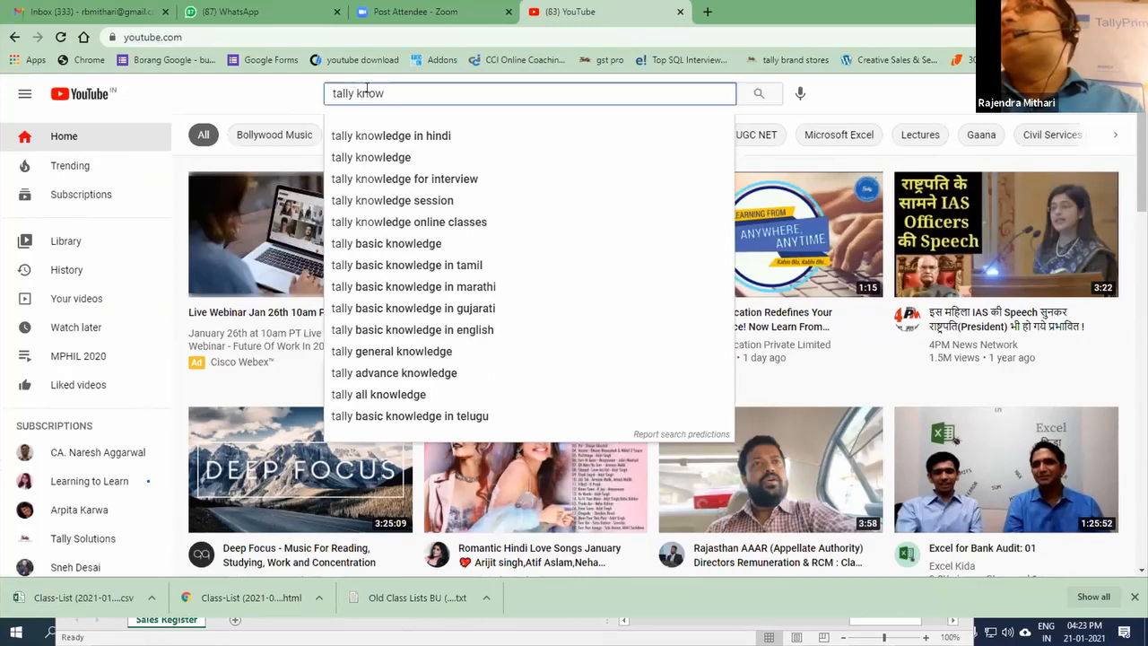
key(Down)
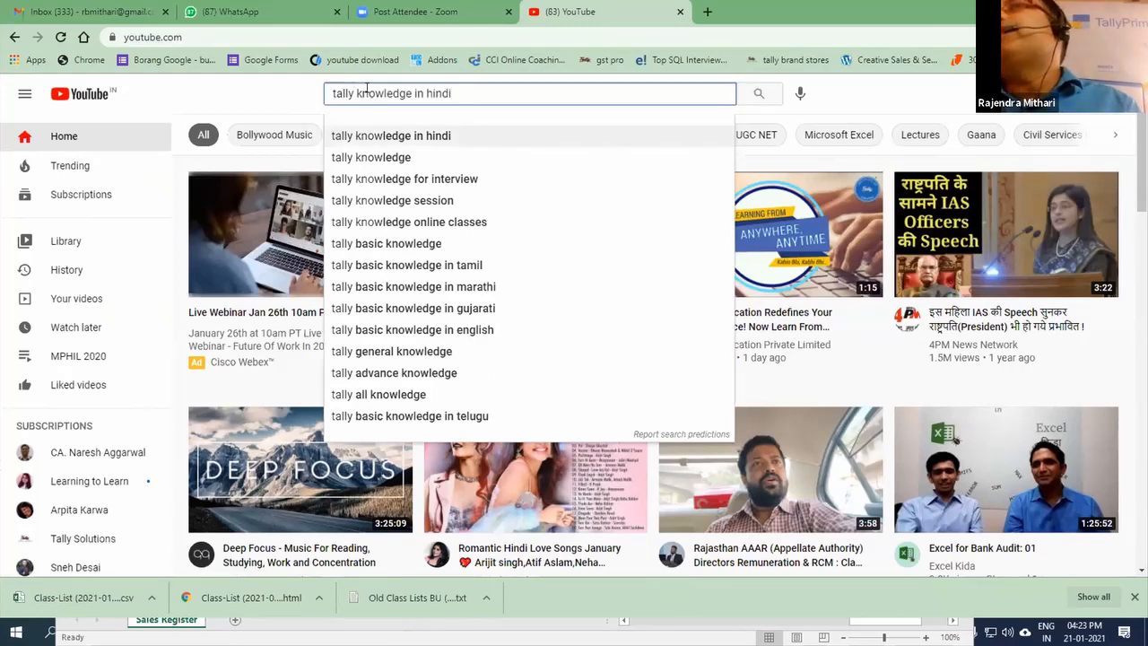
key(ctrl+shift+Left)
key(BackSpace)
key(BackSpace)
key(BackSpace)
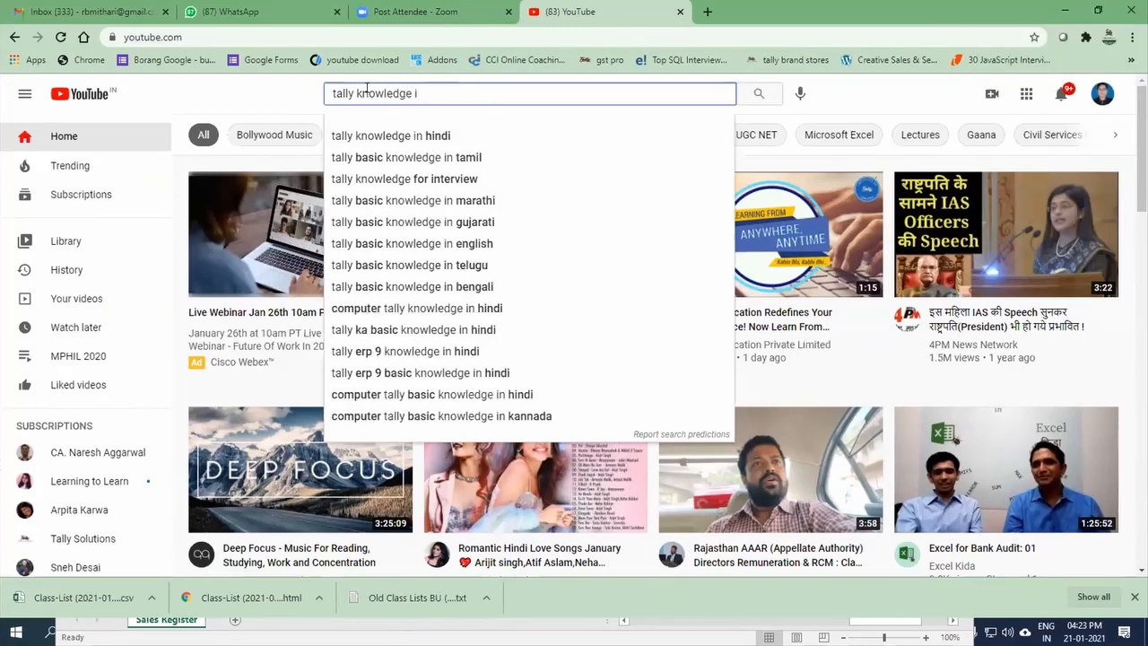
key(BackSpace)
text(session)
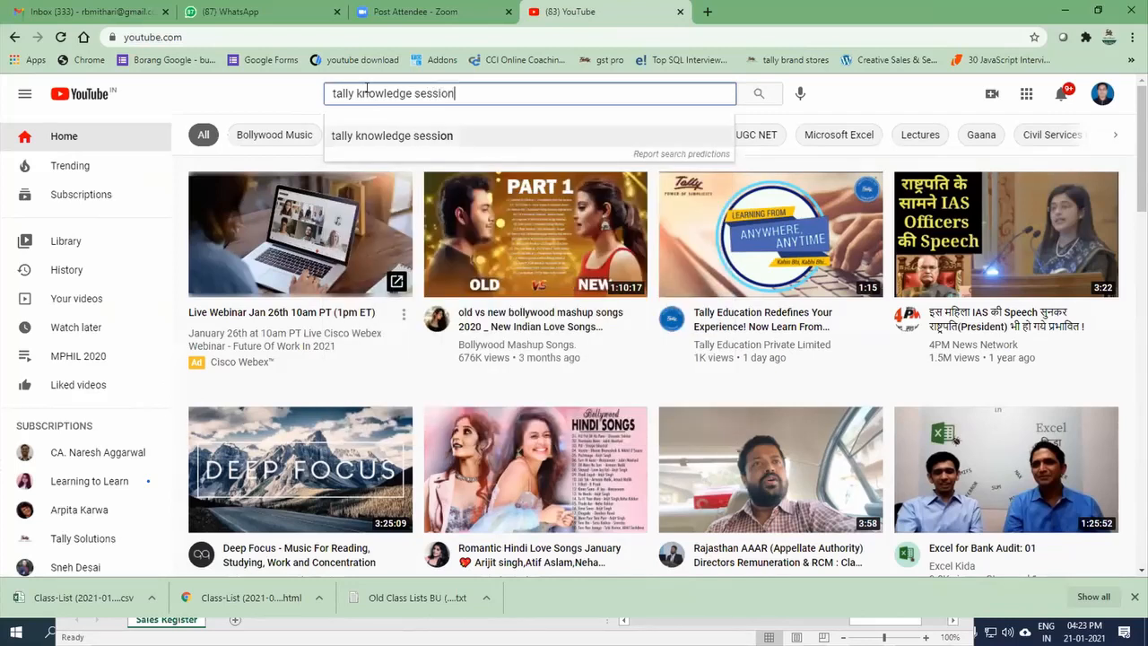
key(Return)
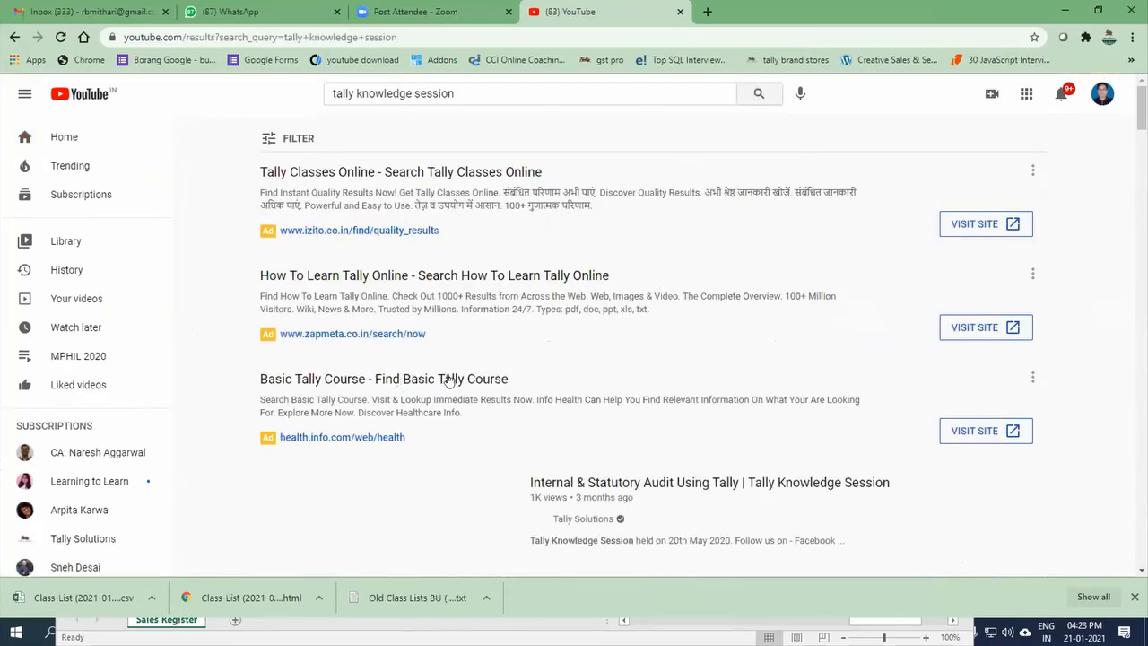
Step: Look through the search results, open the Tally Knowledge Sessions playlist, and return to the results
scroll(438, 382, down, 4)
scroll(475, 380, up, 2)
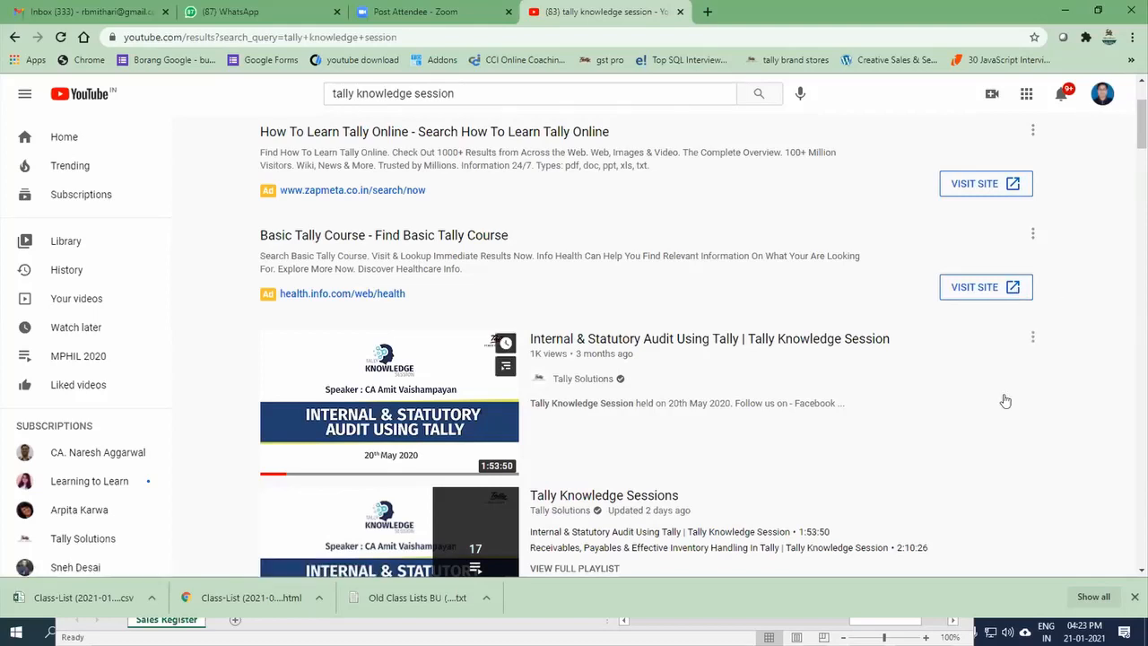
scroll(1005, 401, down, 3)
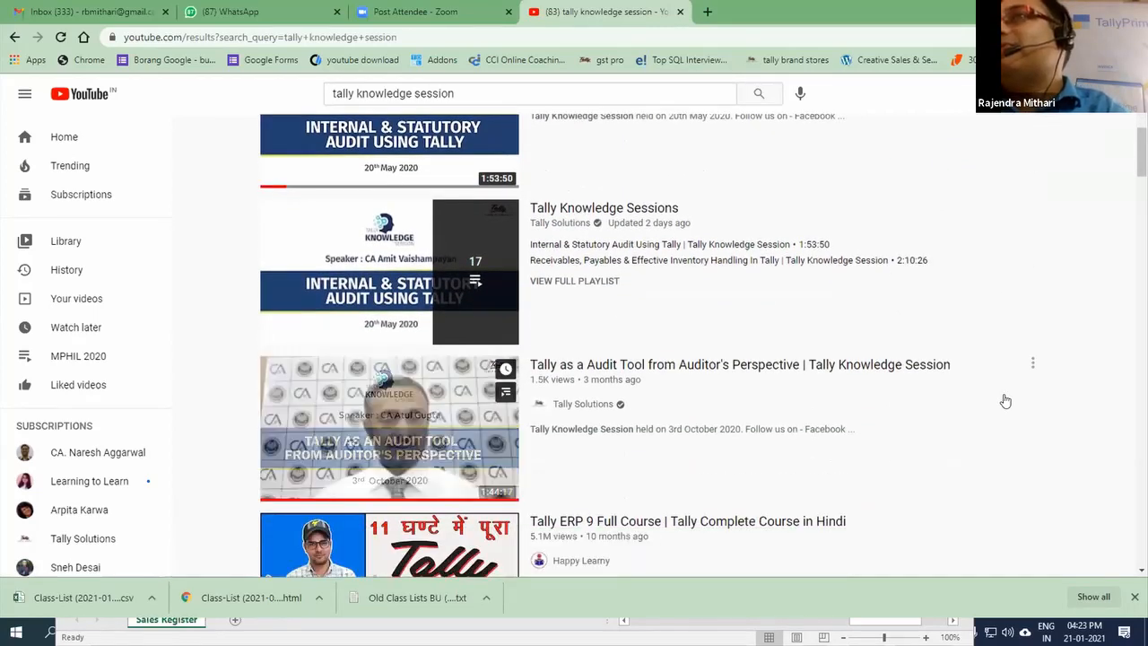
scroll(1006, 401, down, 1)
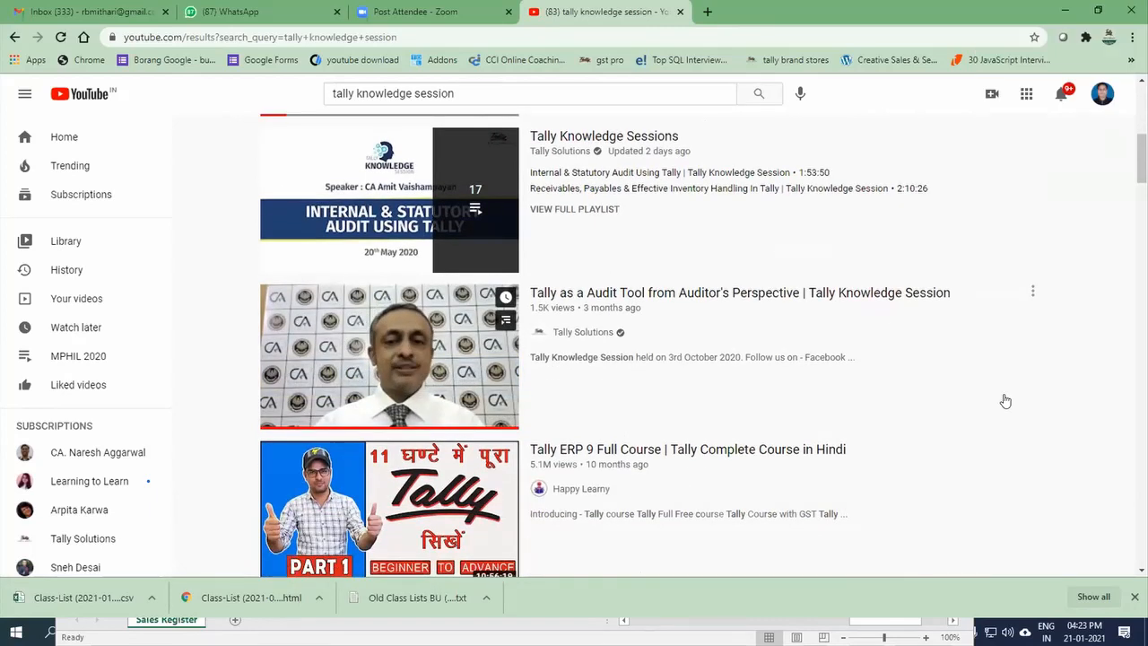
click(379, 294)
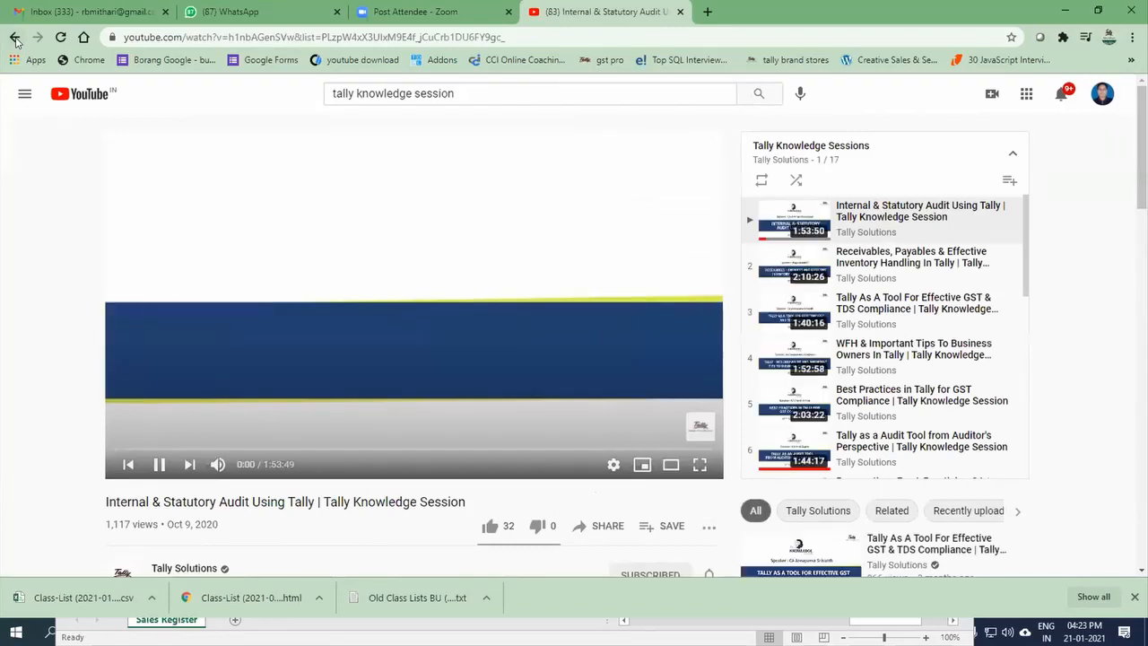
right_click(15, 41)
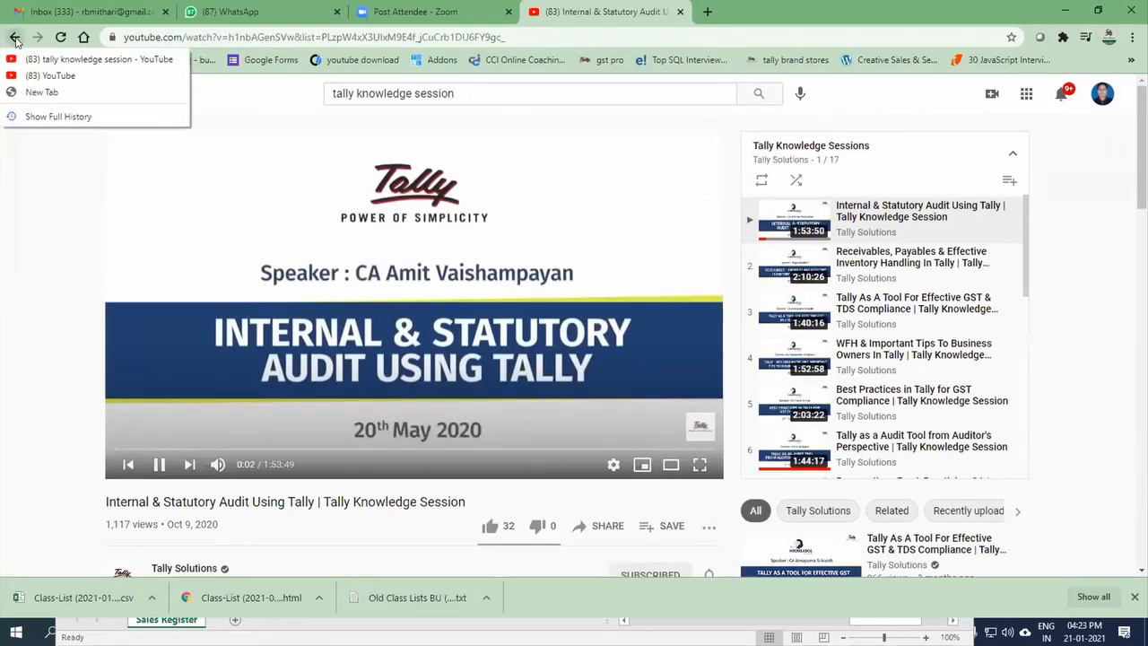
click(16, 41)
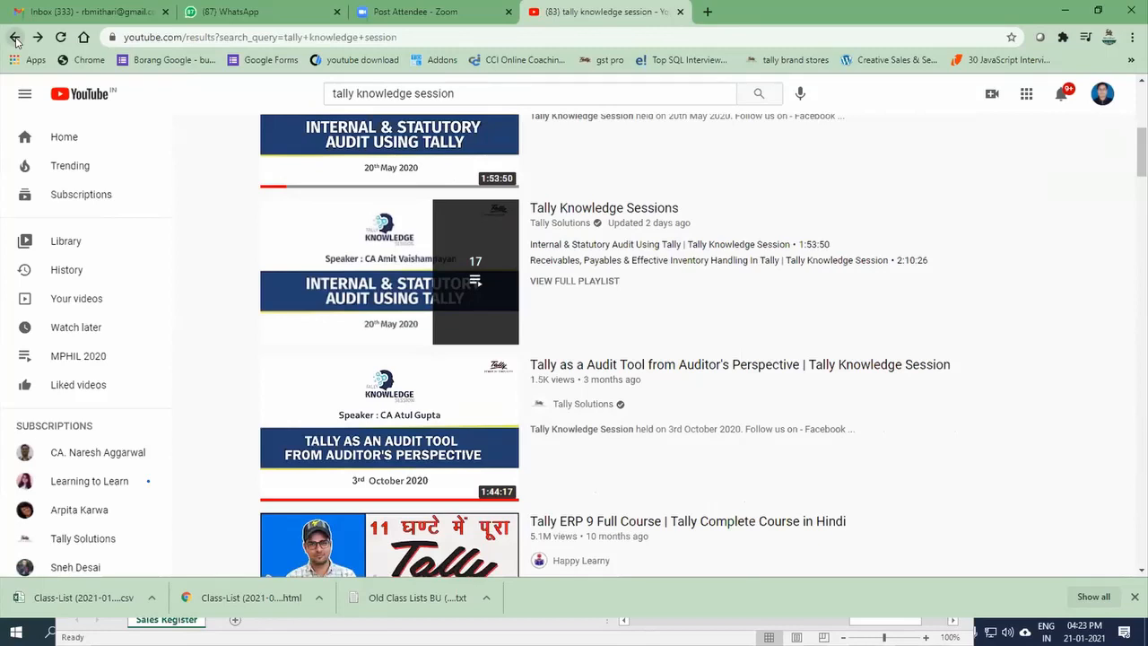
Step: Reopen the Tally Knowledge Sessions playlist to review its video list, then return to the results and close the miniplayer
click(351, 263)
scroll(948, 366, down, 5)
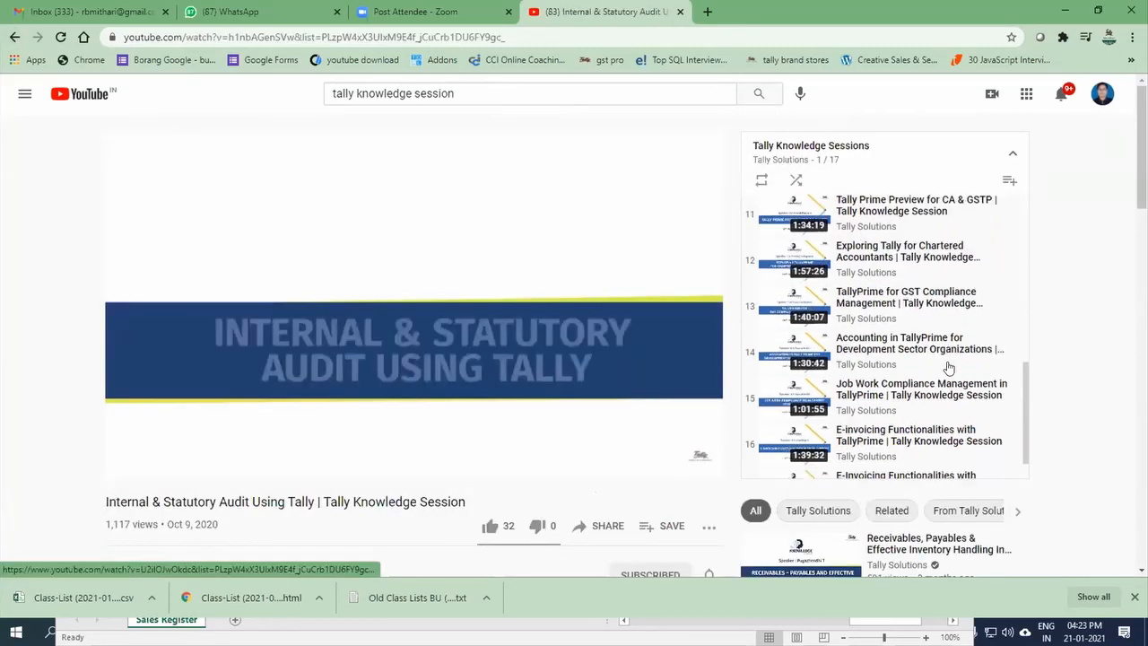
scroll(948, 366, up, 6)
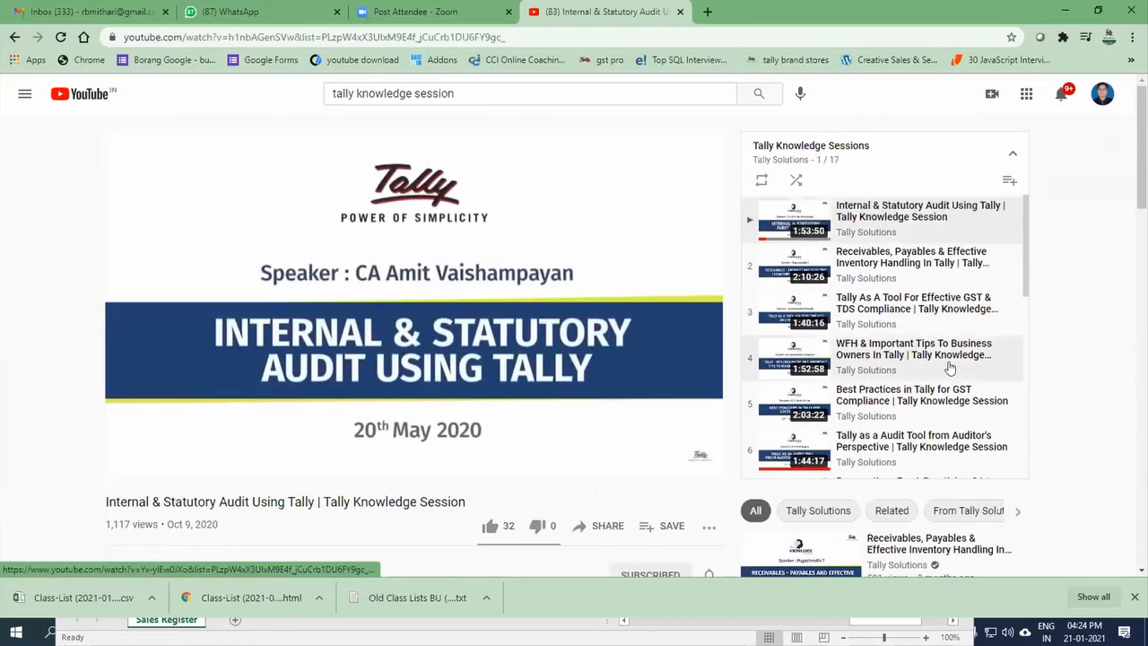
click(13, 37)
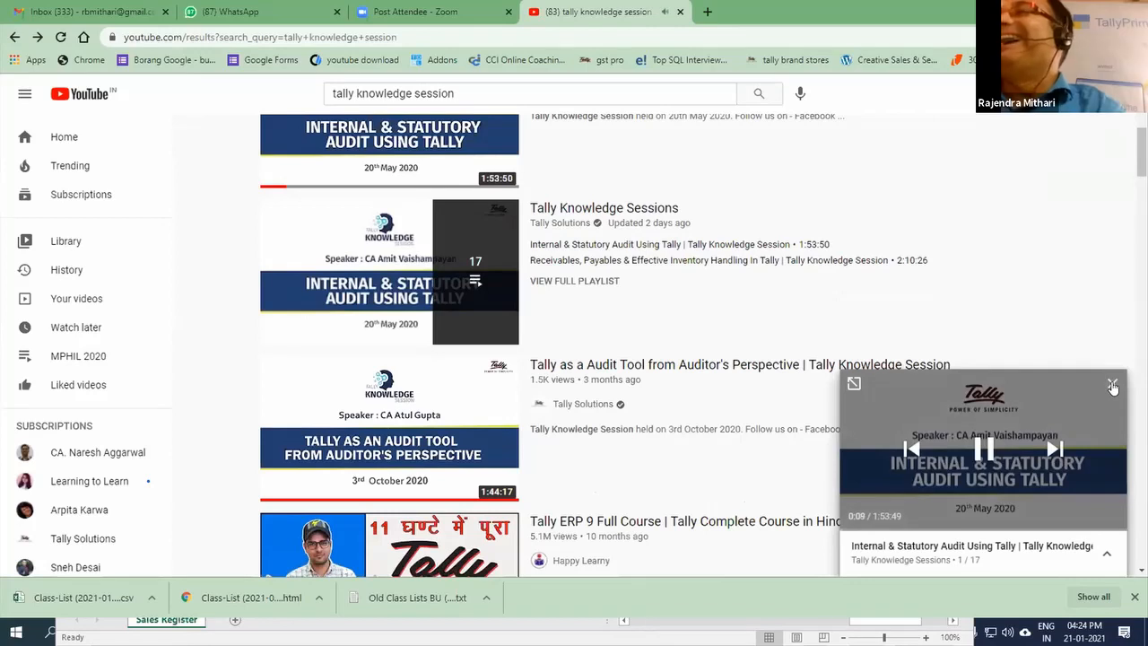
click(1112, 386)
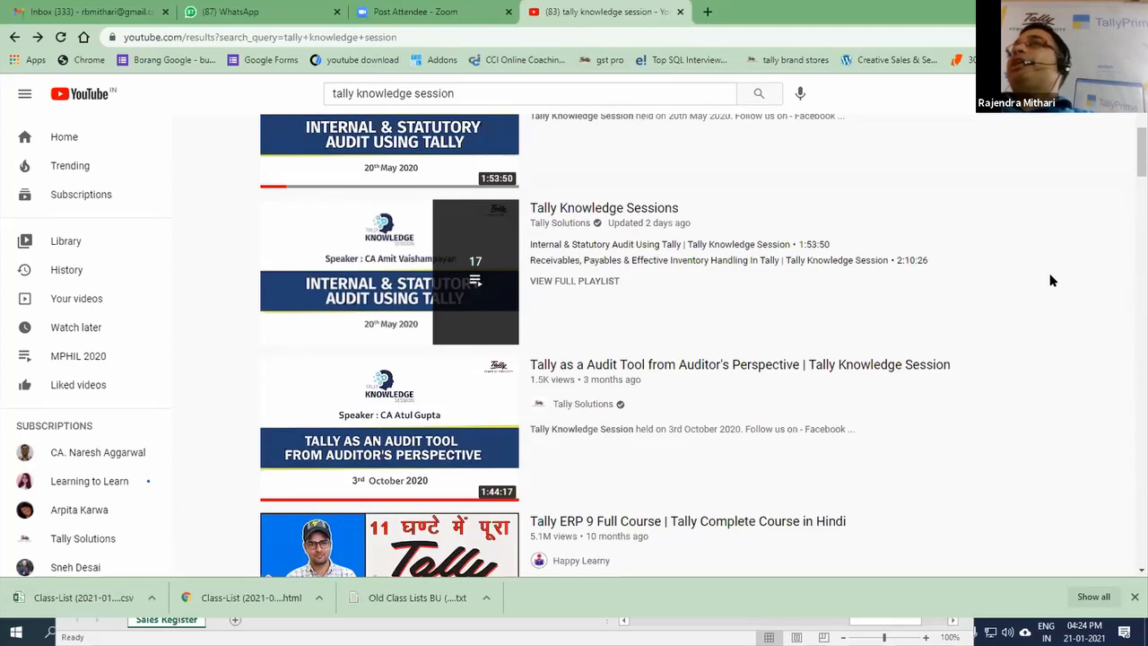
Step: Open the Internal & Statutory Audit Using Tally video, check its suggested videos, and return to the search results
scroll(1052, 281, up, 2)
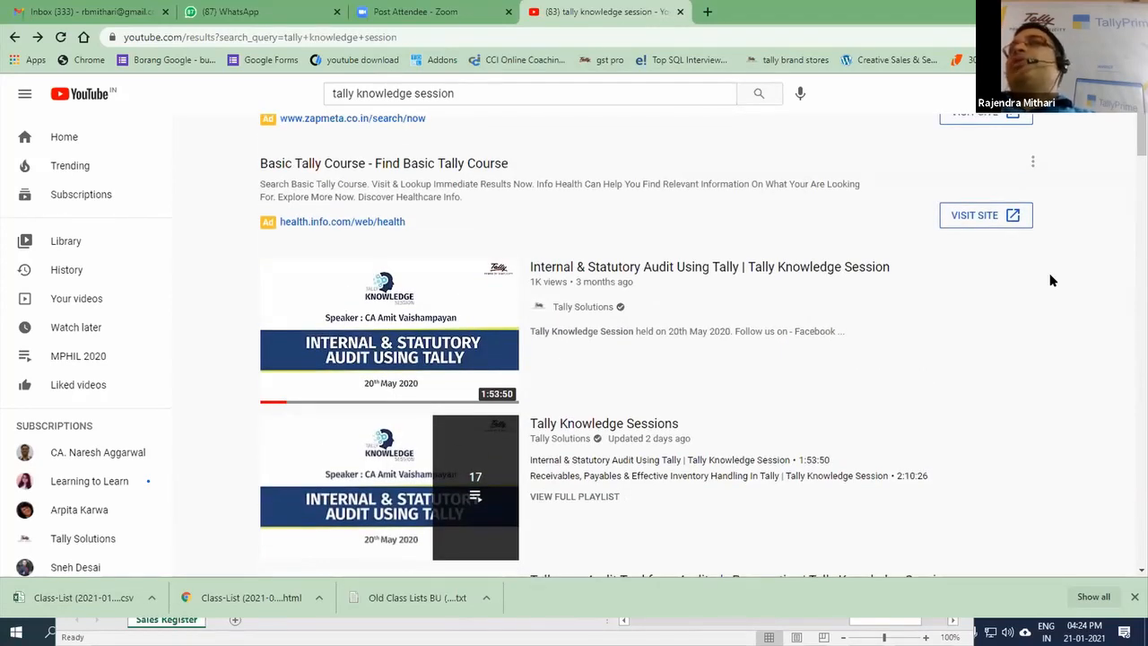
scroll(1052, 281, up, 2)
scroll(1052, 281, down, 3)
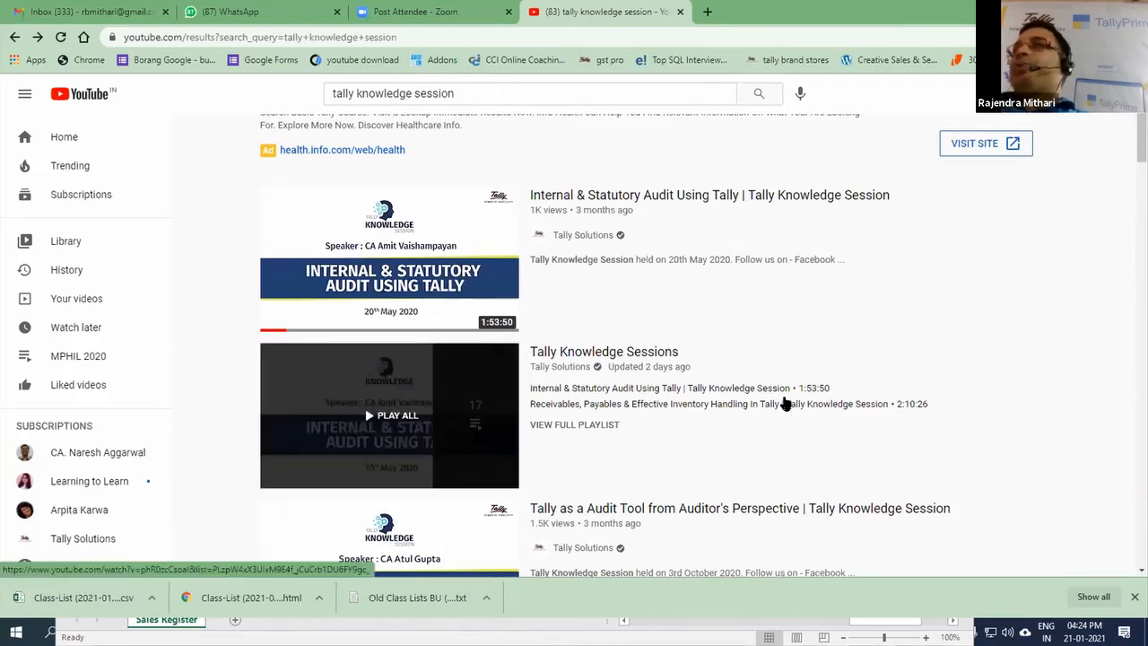
click(352, 239)
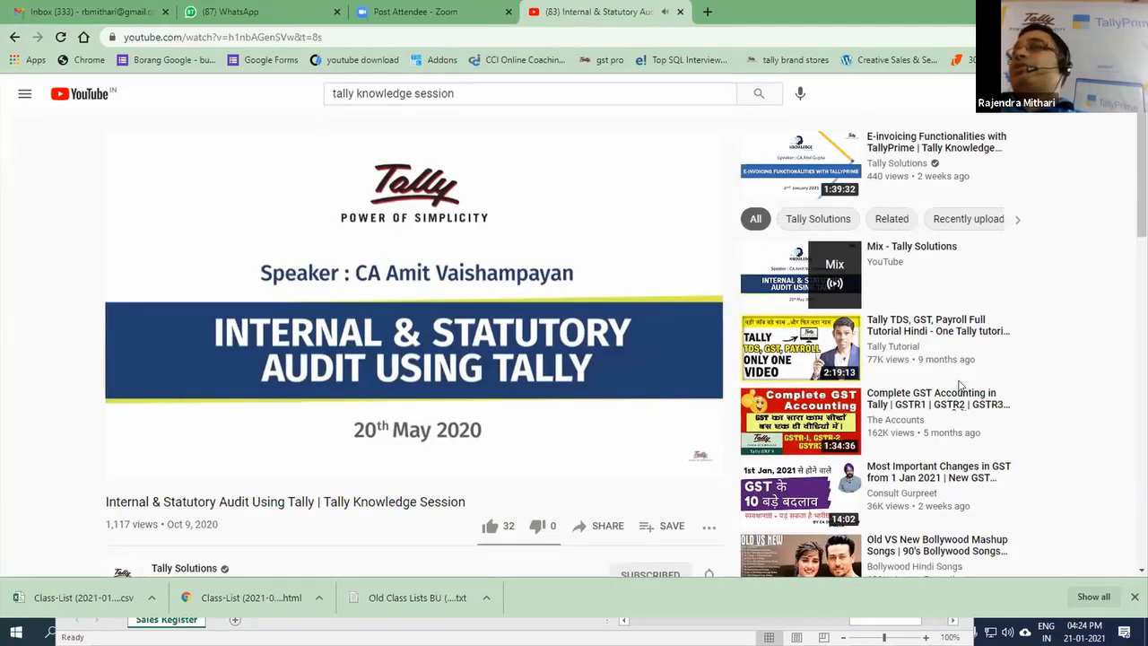
scroll(960, 386, down, 5)
scroll(959, 386, up, 5)
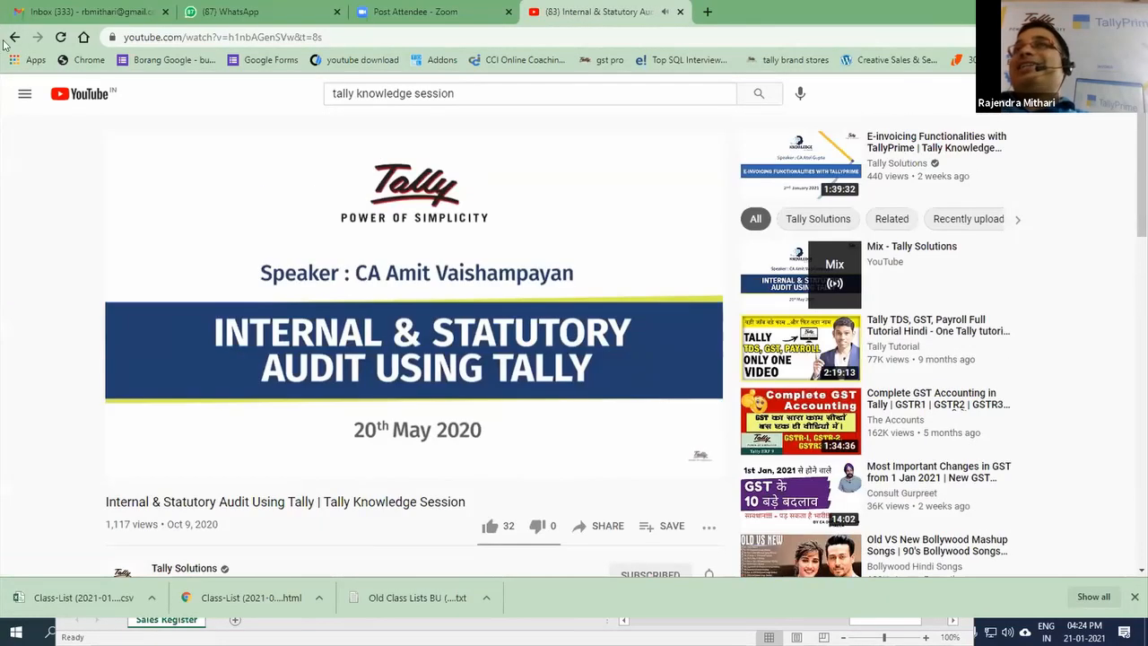
click(14, 37)
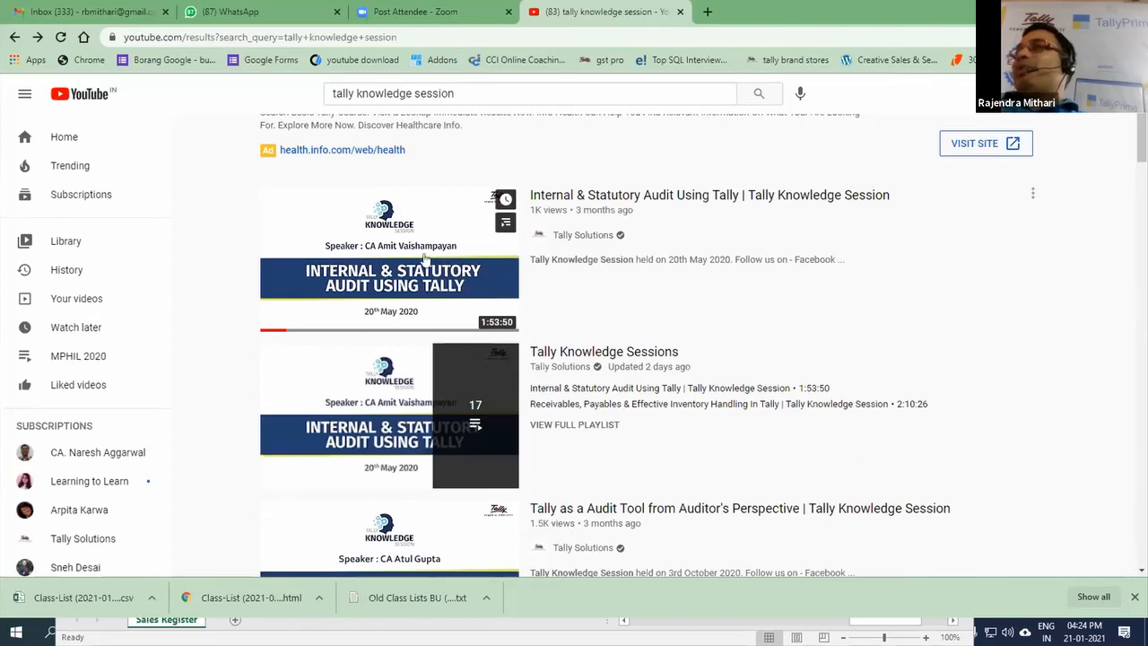
Step: Examine the Tally Knowledge Session videos listed in the search results, down to Tally Prime Preview for CA & GSTP
scroll(687, 367, down, 3)
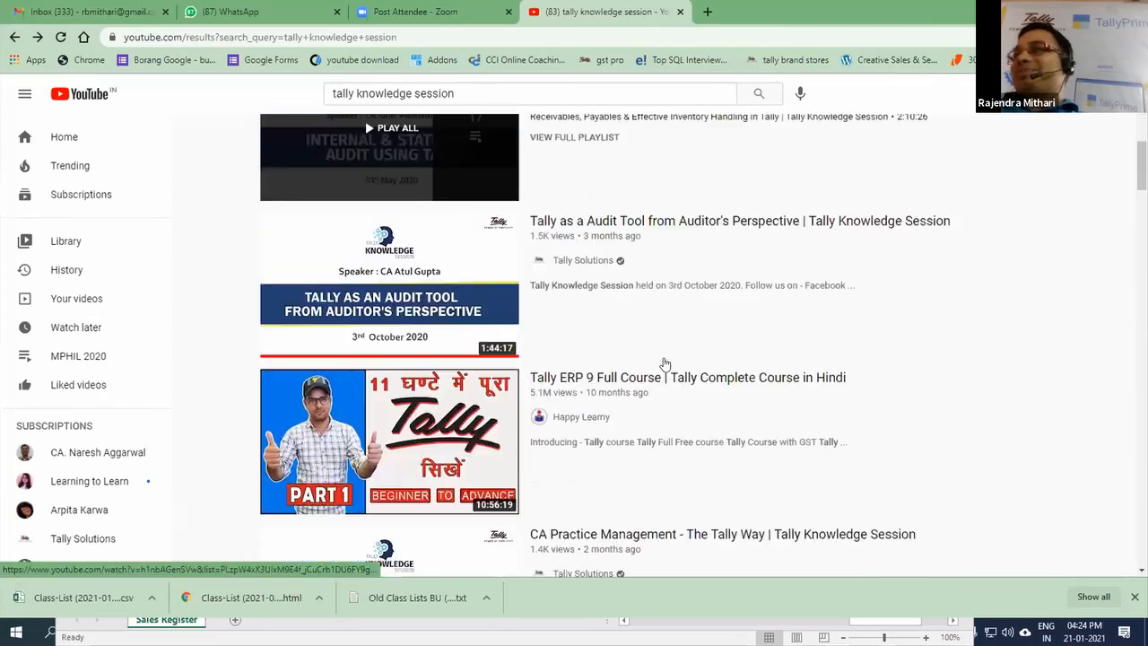
scroll(667, 363, up, 3)
scroll(667, 364, up, 3)
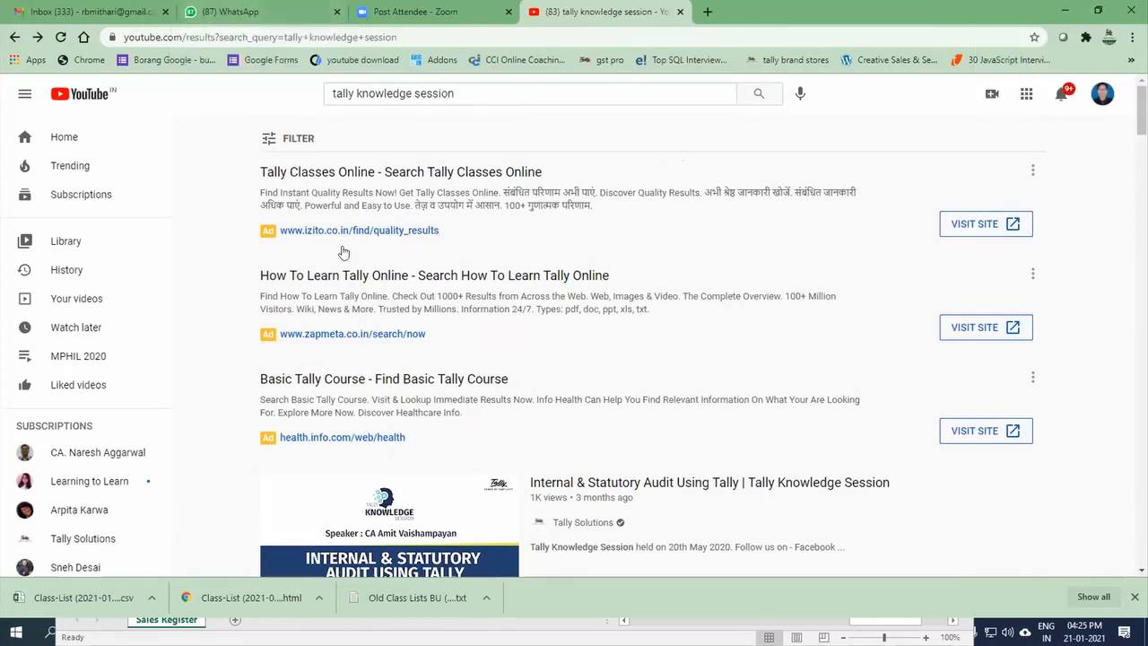
scroll(411, 311, down, 2)
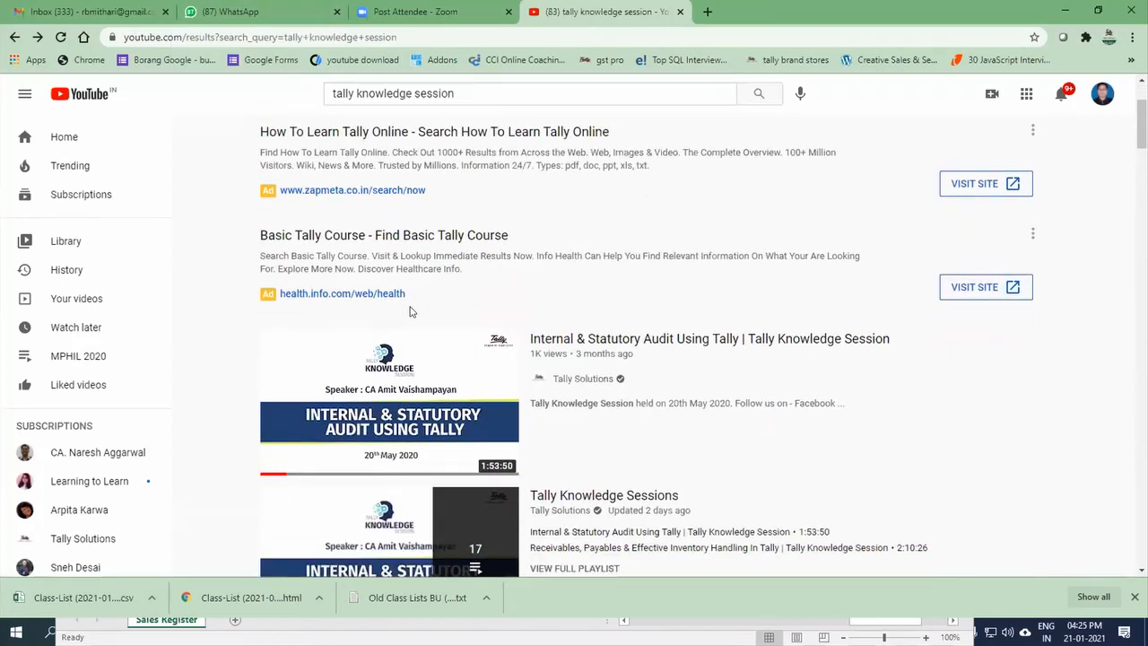
scroll(411, 311, down, 1)
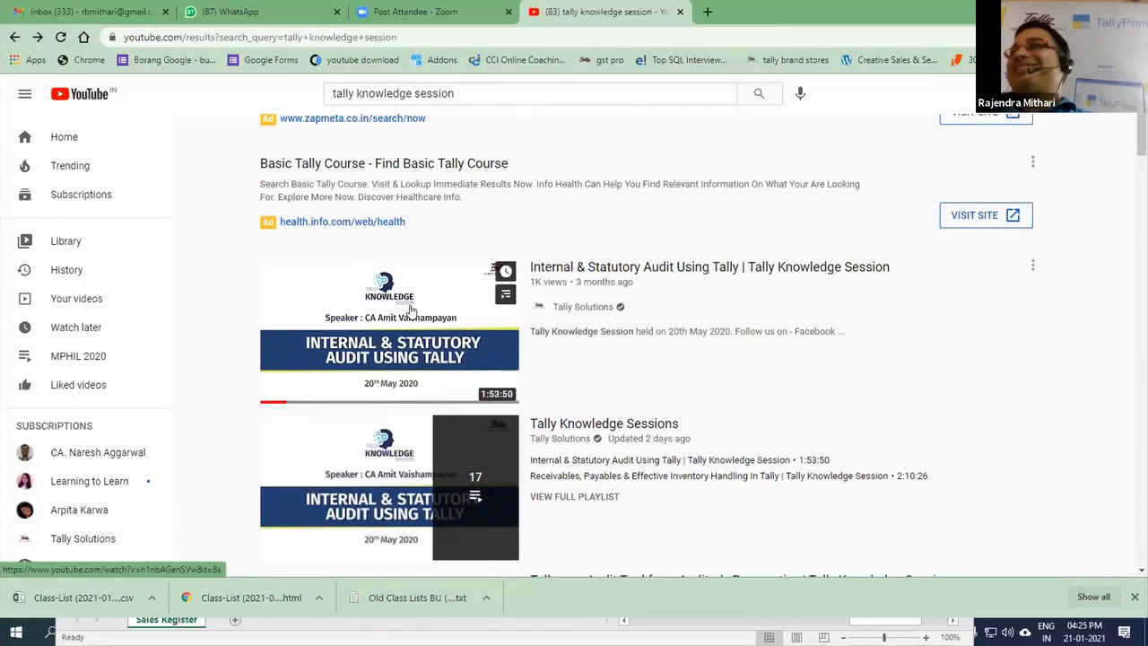
scroll(411, 311, down, 1)
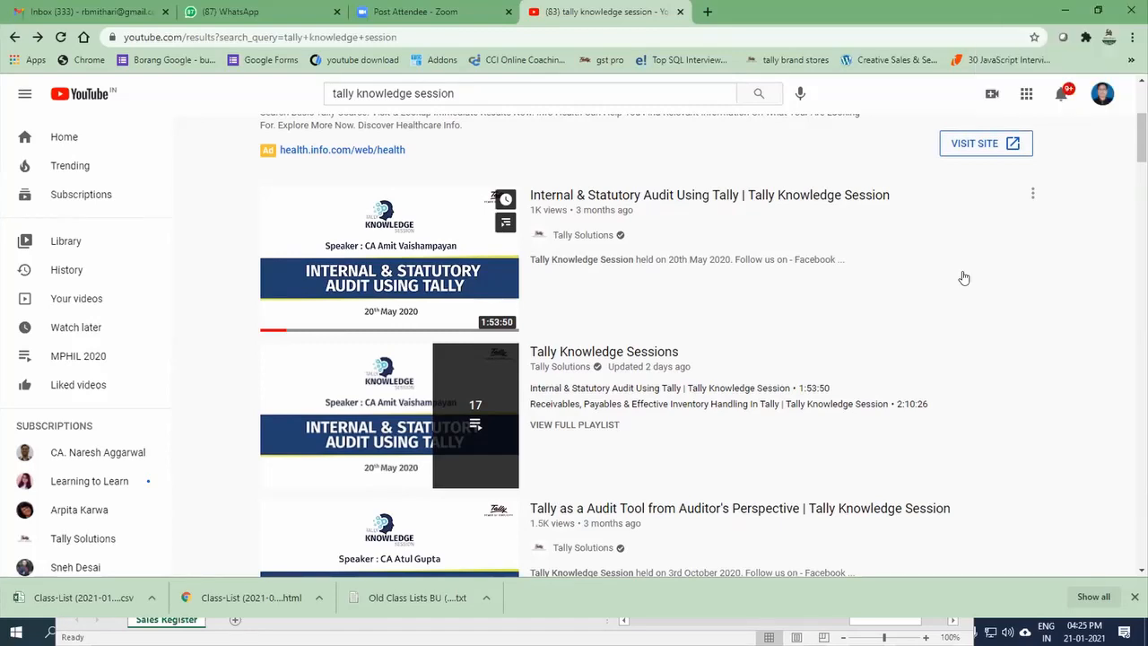
scroll(963, 278, down, 3)
scroll(963, 278, down, 4)
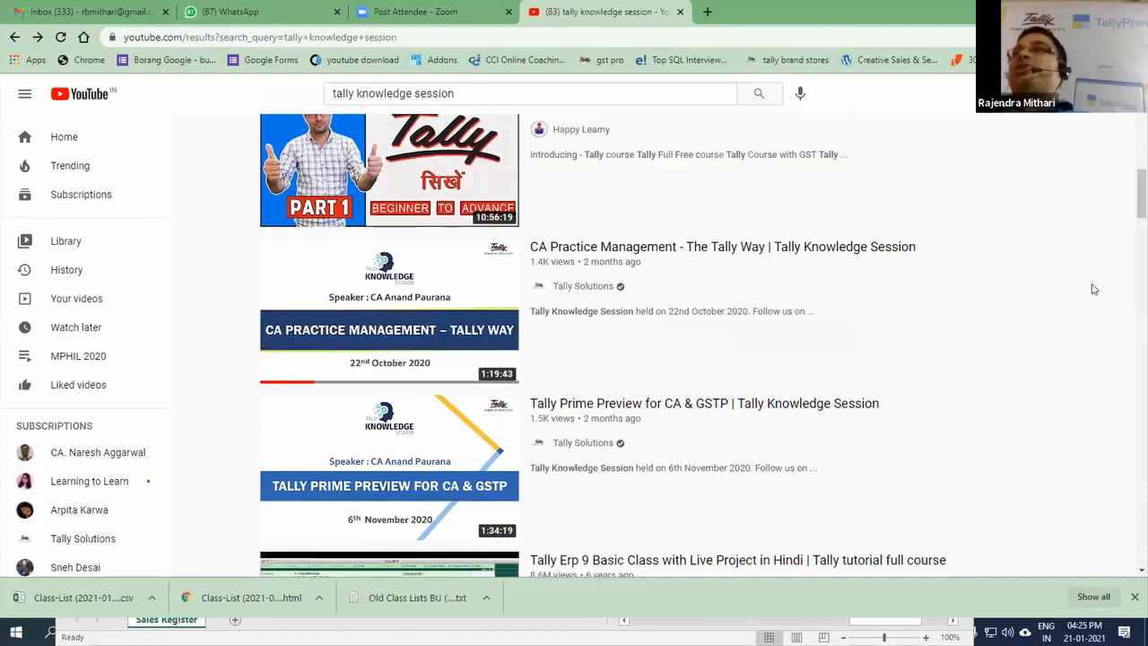
Step: Search YouTube for the presenter's channel by entering the channel owner's username
scroll(929, 328, up, 3)
scroll(929, 328, up, 6)
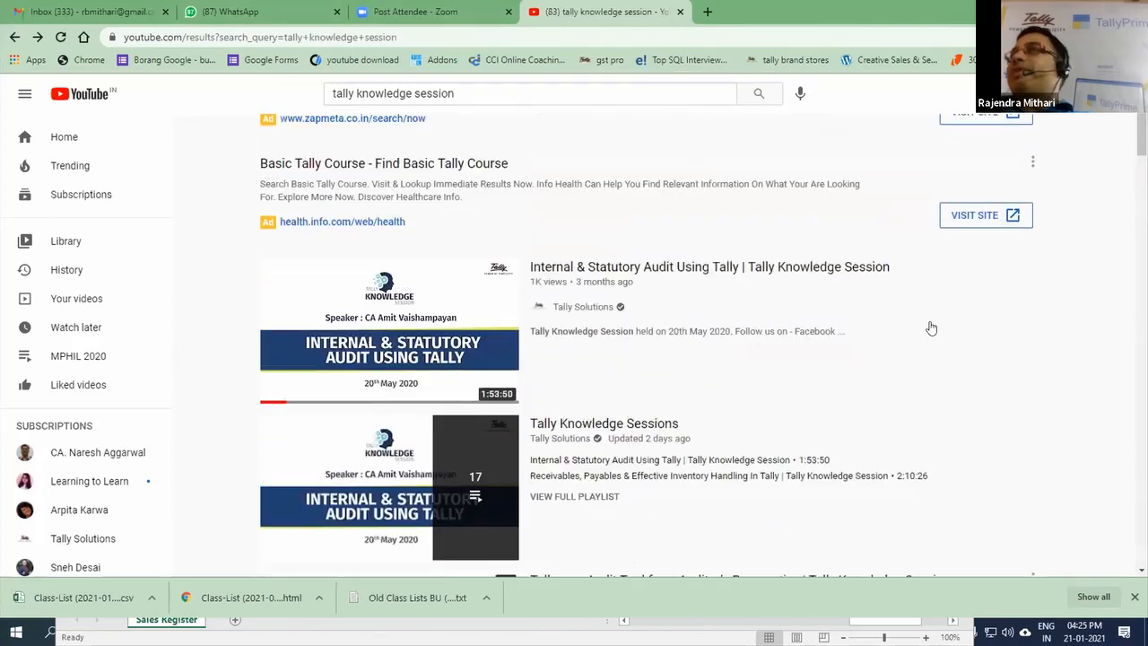
click(500, 93)
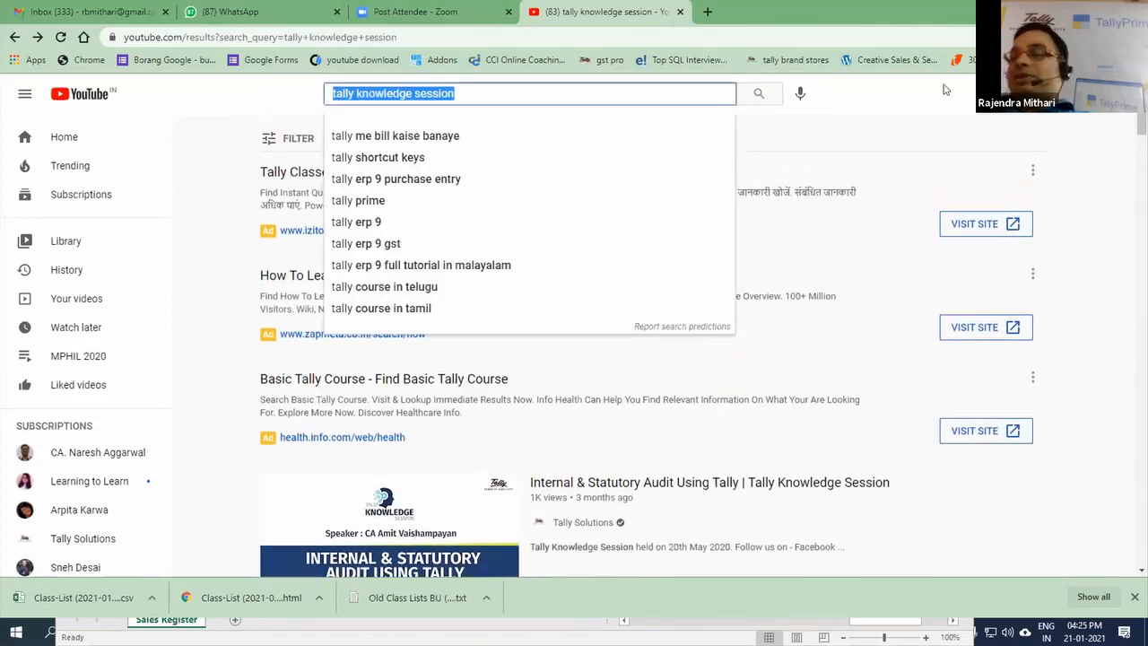
text(rbmi)
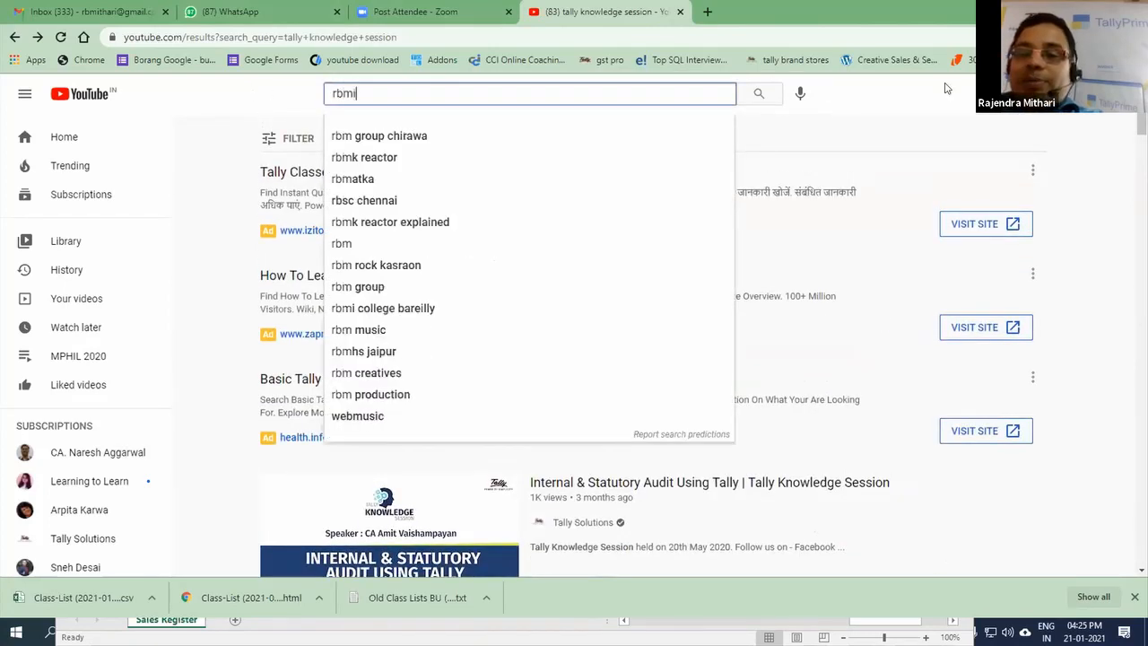
text(thari)
key(Return)
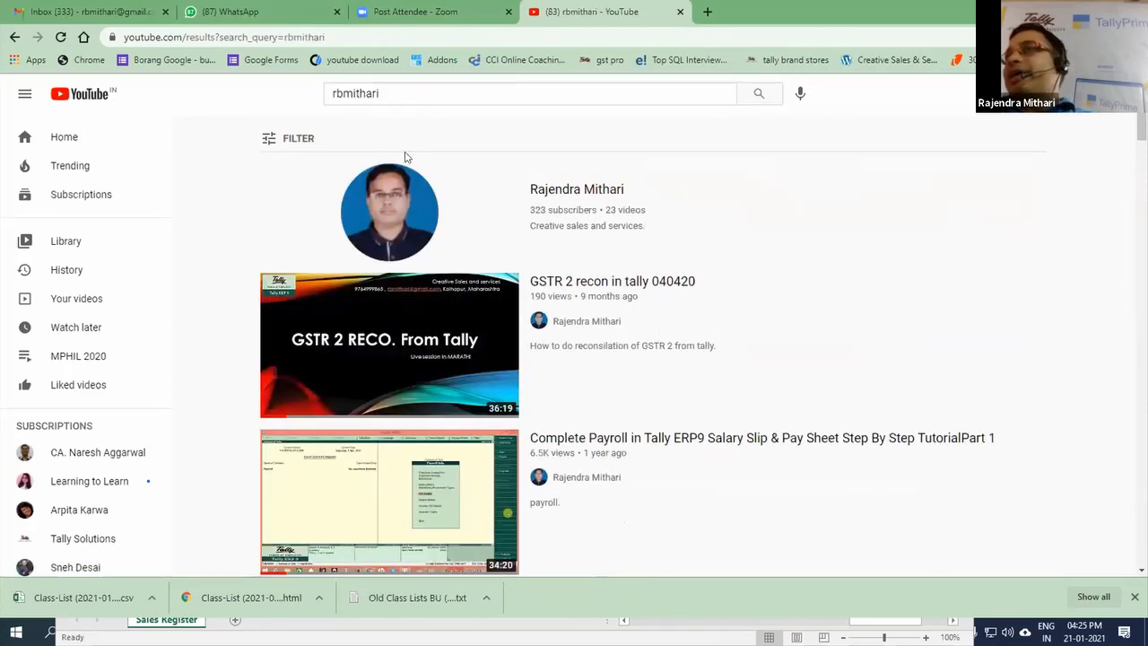
Step: Open the video "GSTR 2 recon in tally 040420" and skip ahead in stages to about 15:07
mouse_move(386, 368)
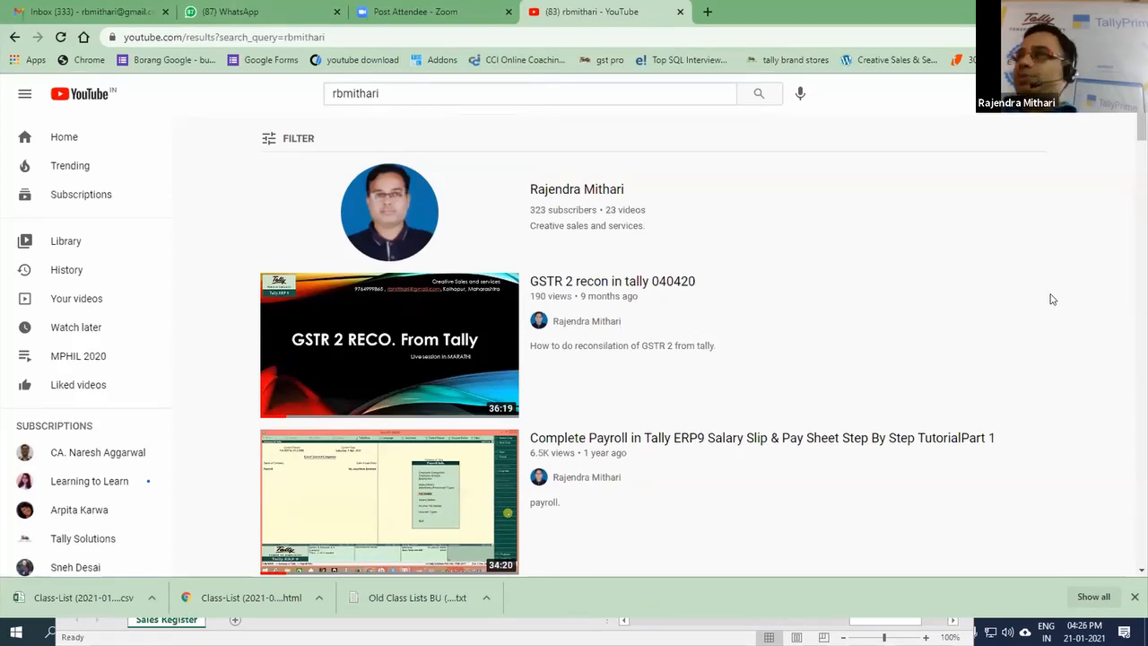
click(472, 350)
click(236, 449)
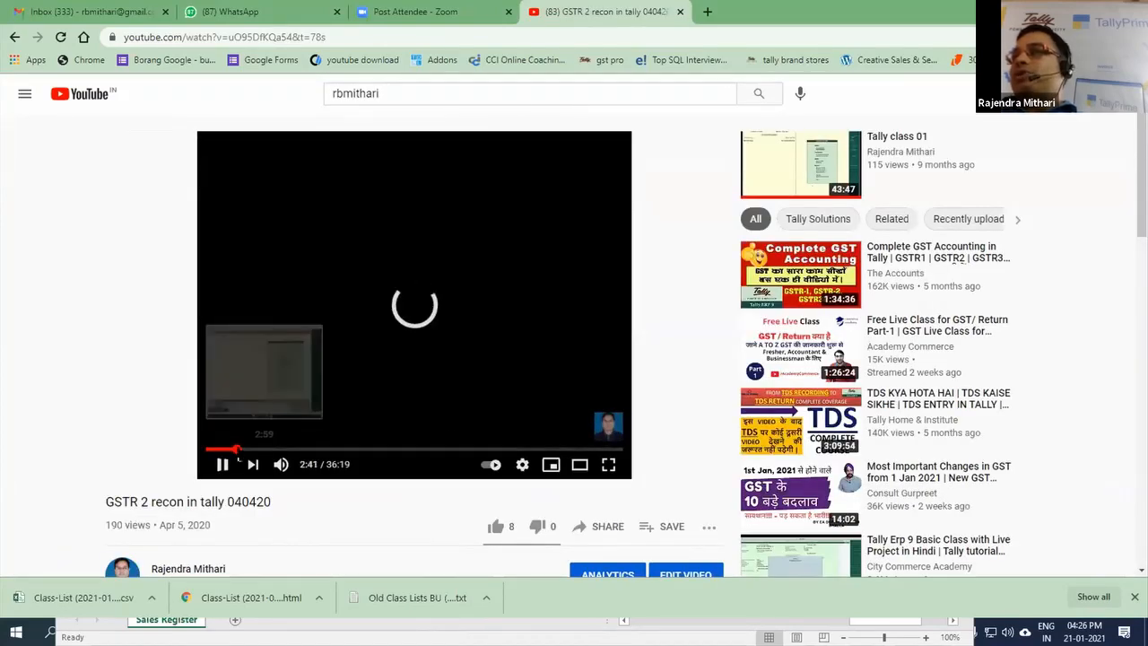
click(290, 449)
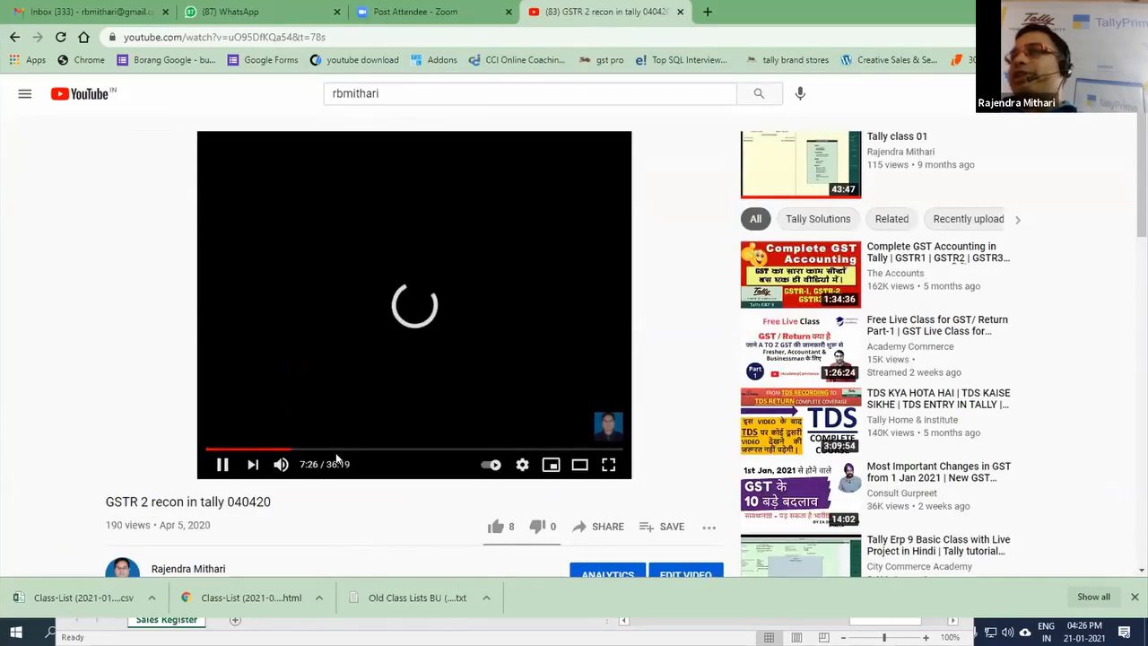
click(379, 448)
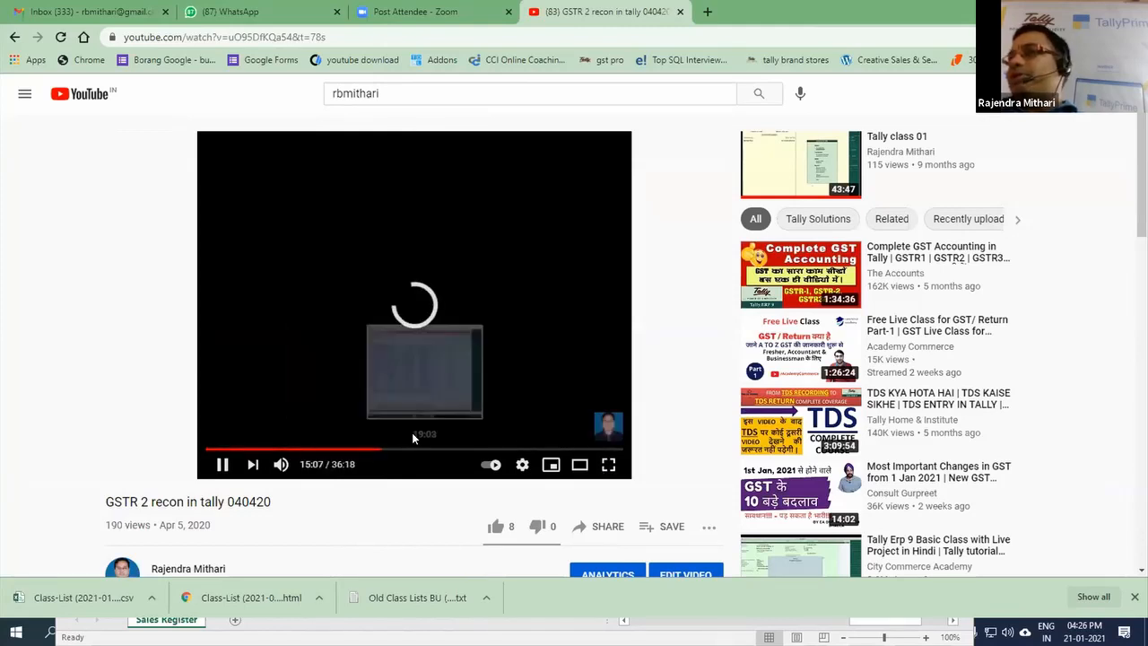
Step: View the GSTR 2 reconciliation video in full screen, return to the normal view, and pause it
click(608, 464)
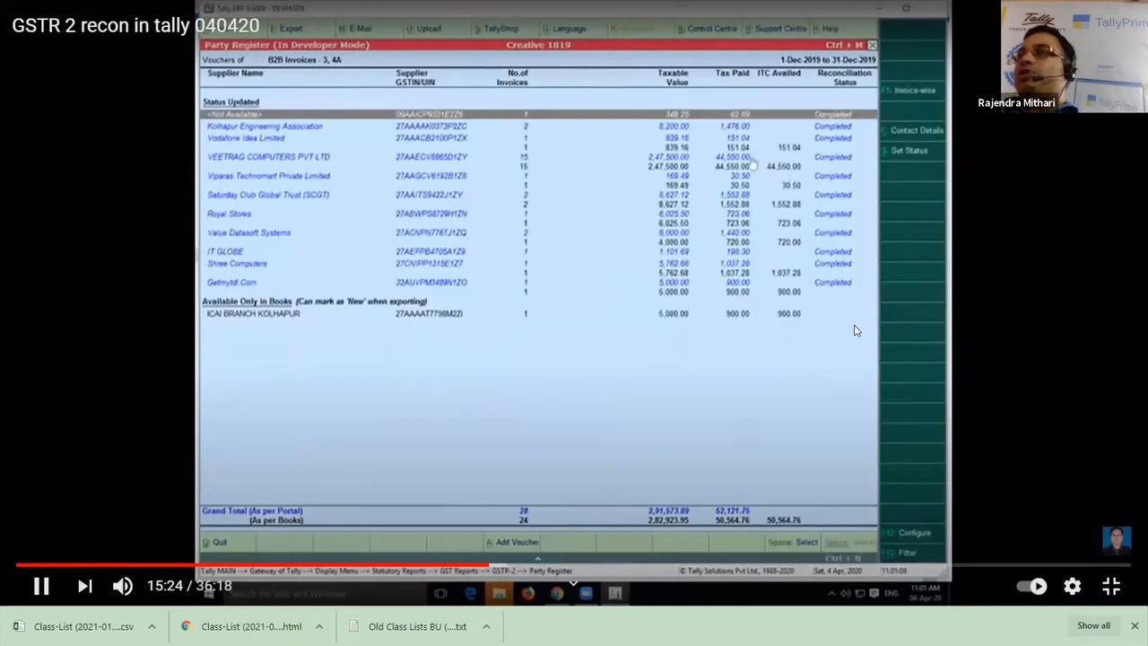
key(Escape)
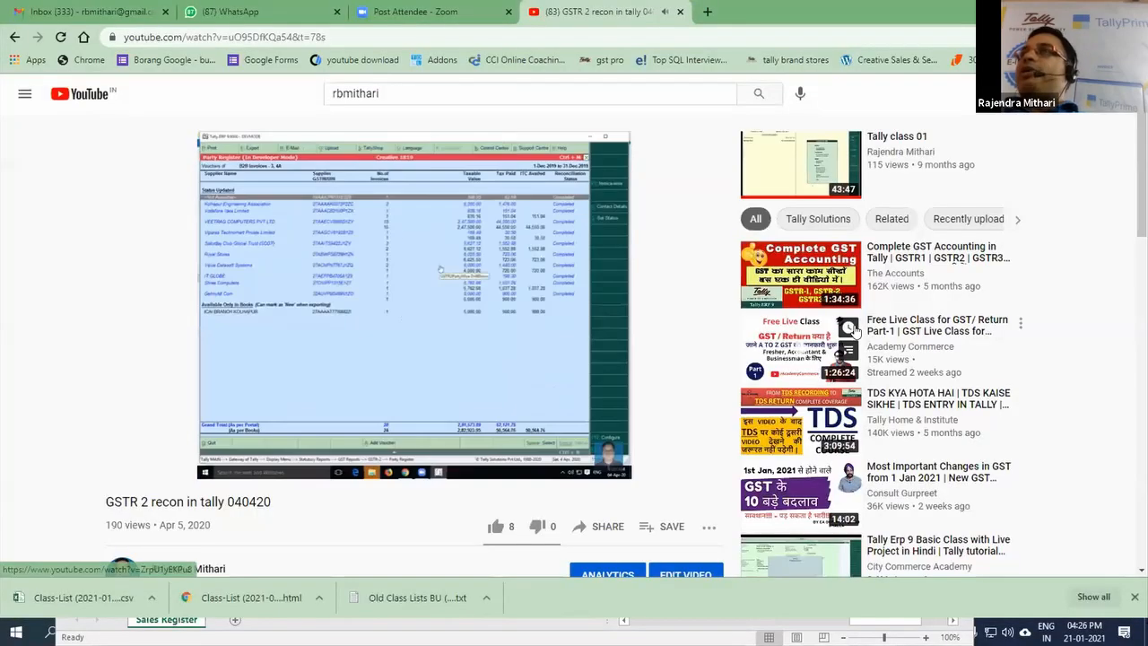
click(423, 339)
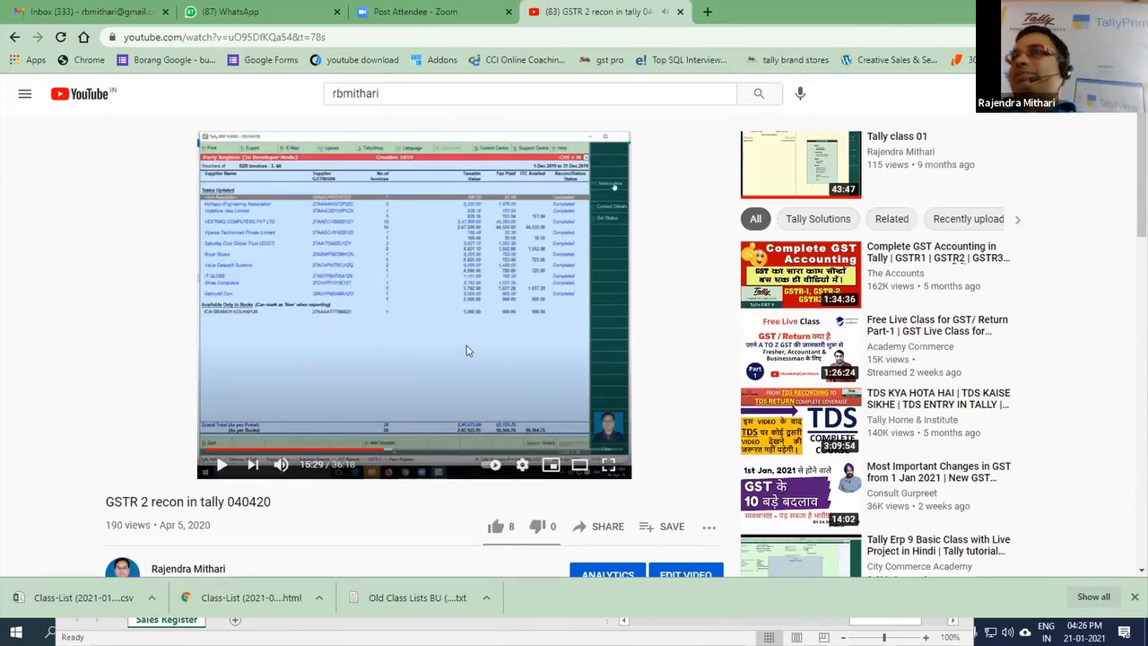
Step: Switch to TallyPrime, quit the unfinished sales voucher, and open the GSTR-2 report from the GST reports
key(alt+Tab)
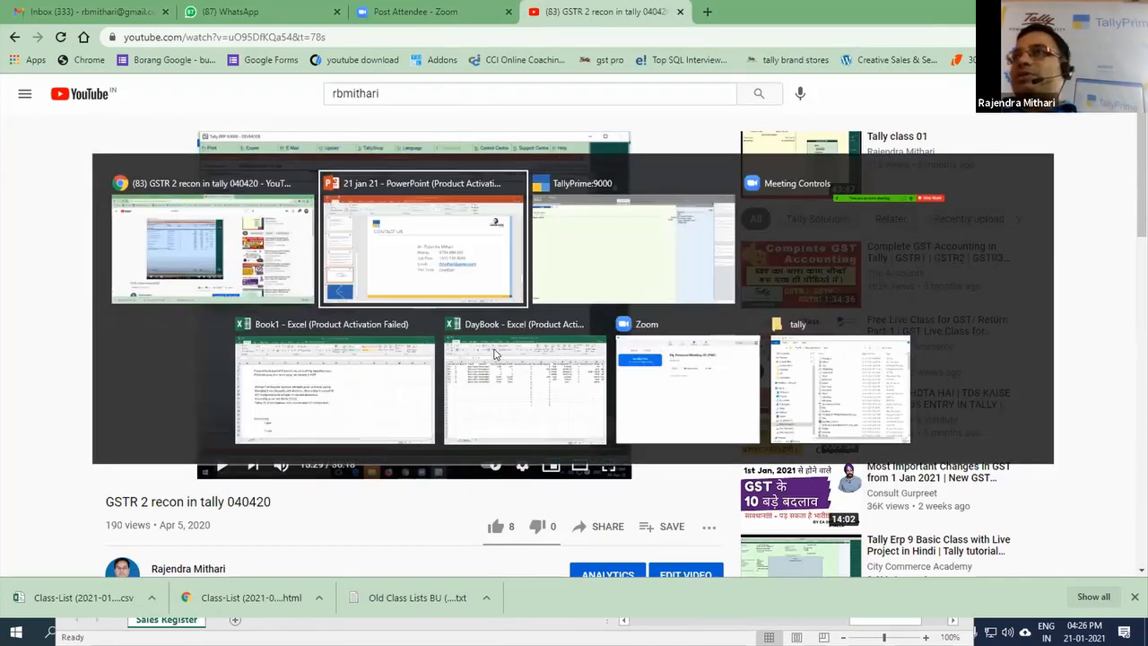
key(alt+Tab)
key(Escape)
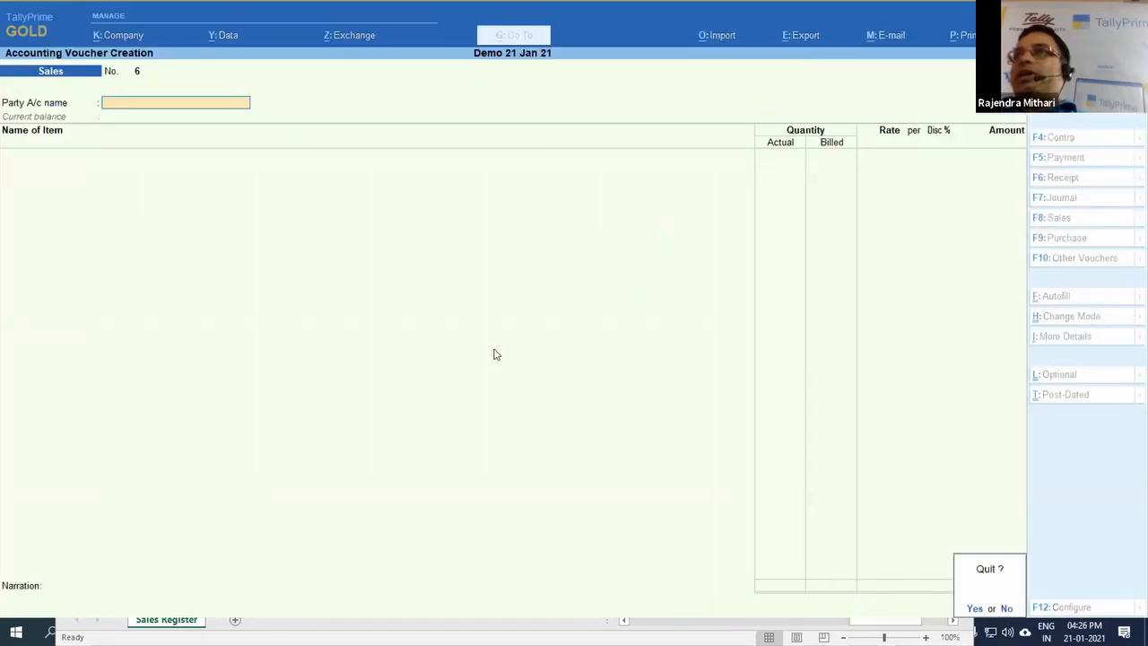
key(y)
key(d)
key(g)
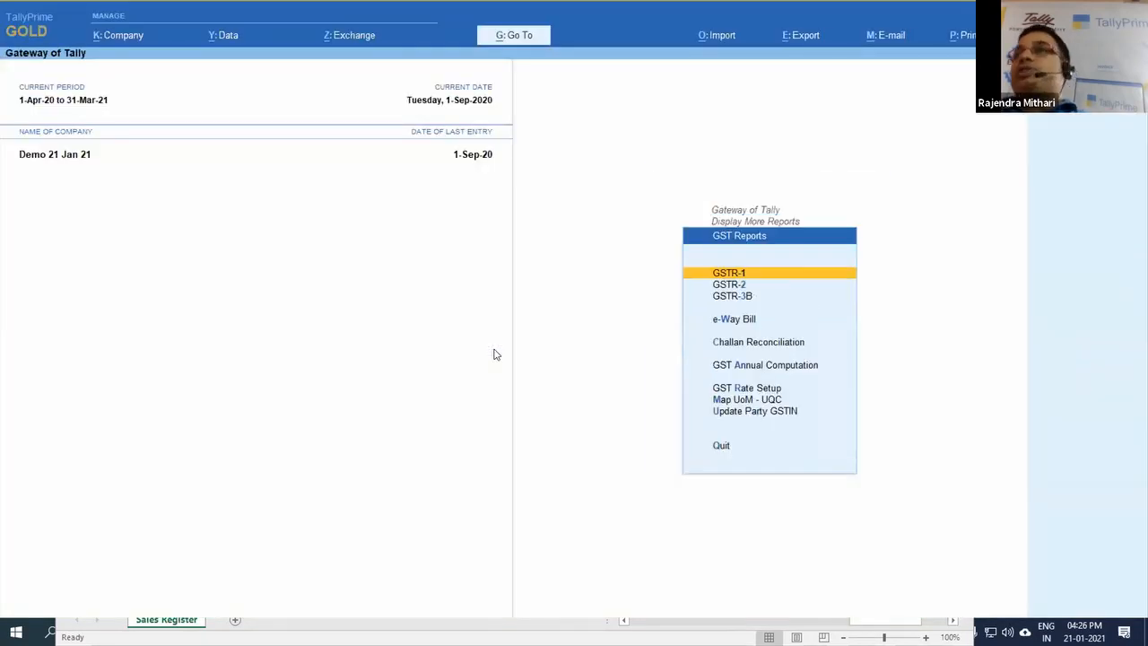
key(Down)
key(Return)
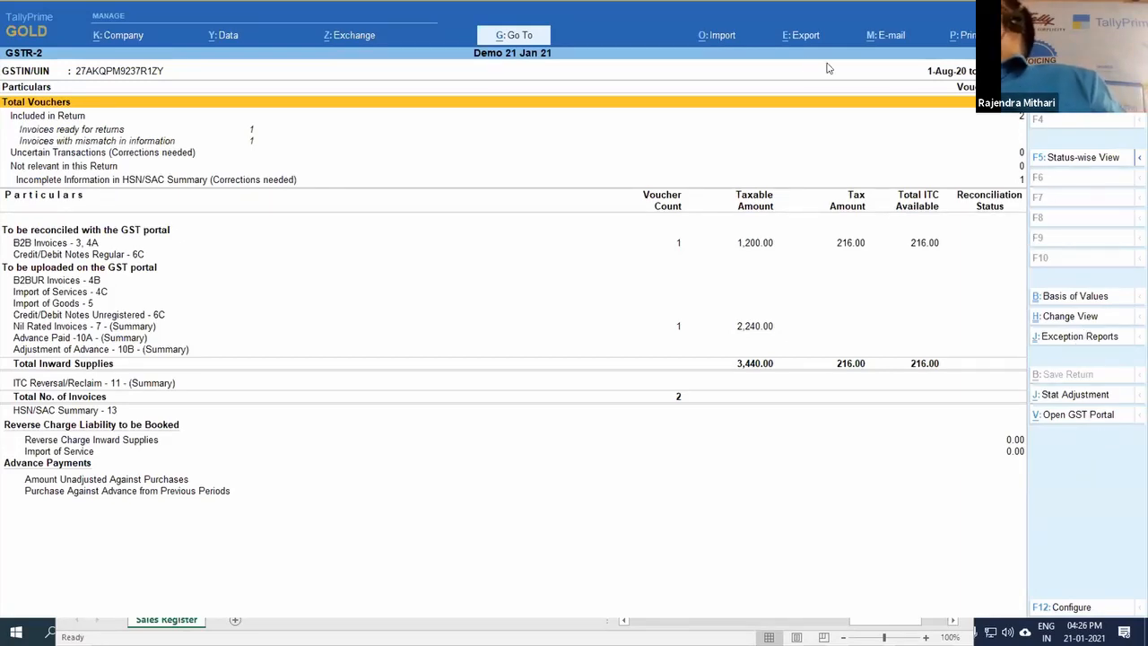
Step: Show the Load JSON import option for the GSTR-2 report, and close the Load File form without loading anything
click(710, 36)
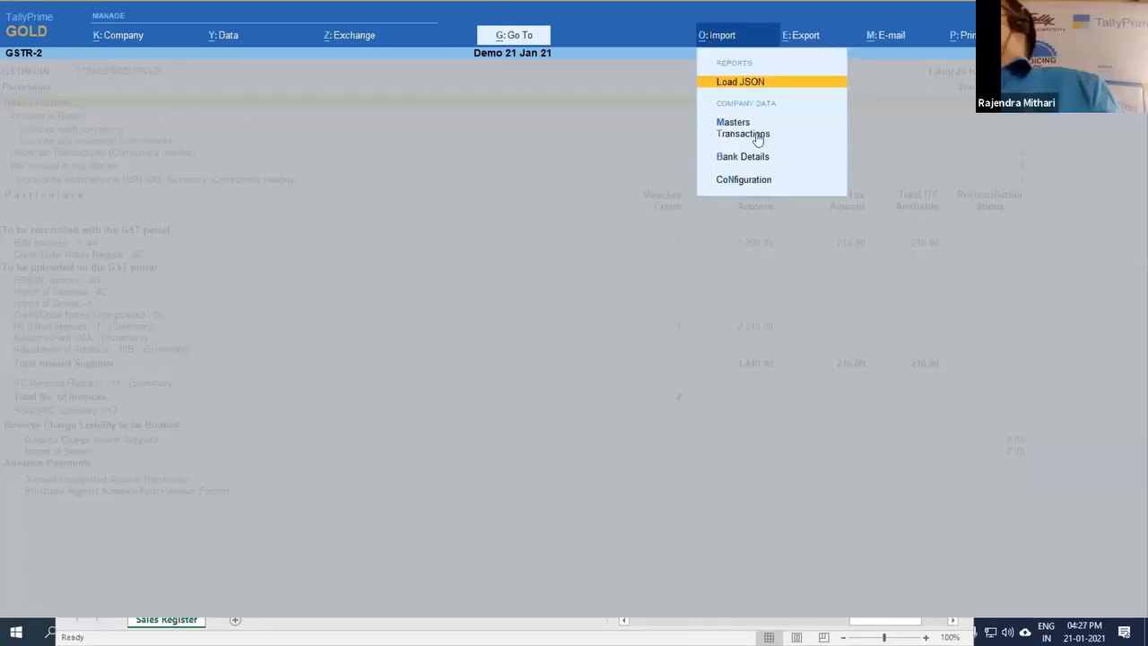
click(742, 83)
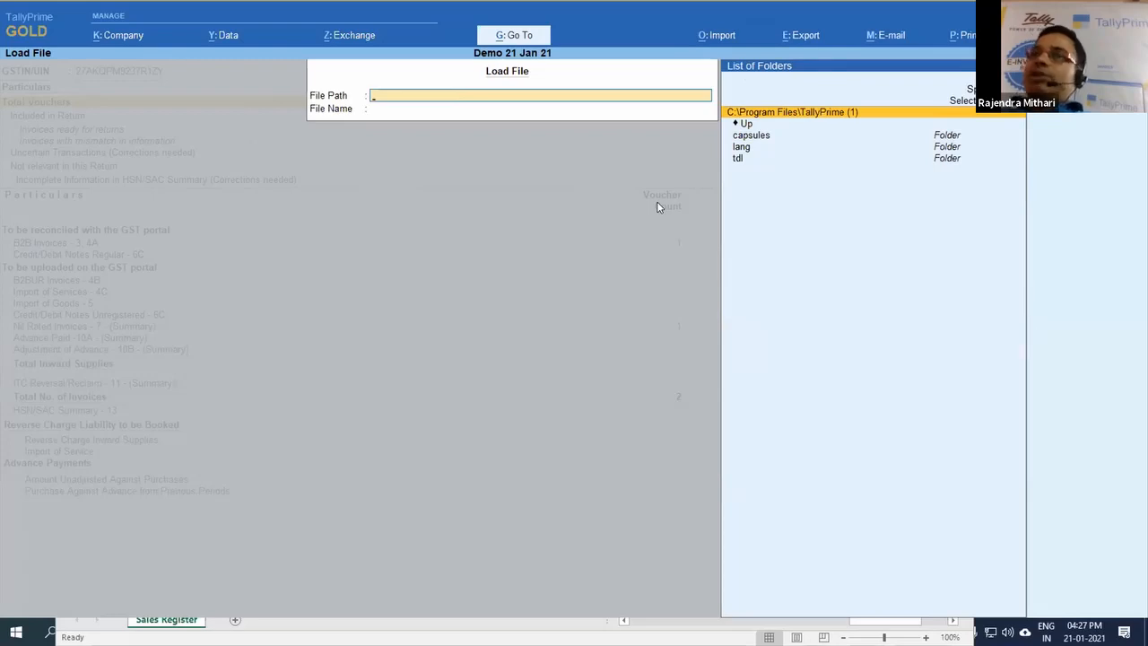
key(Escape)
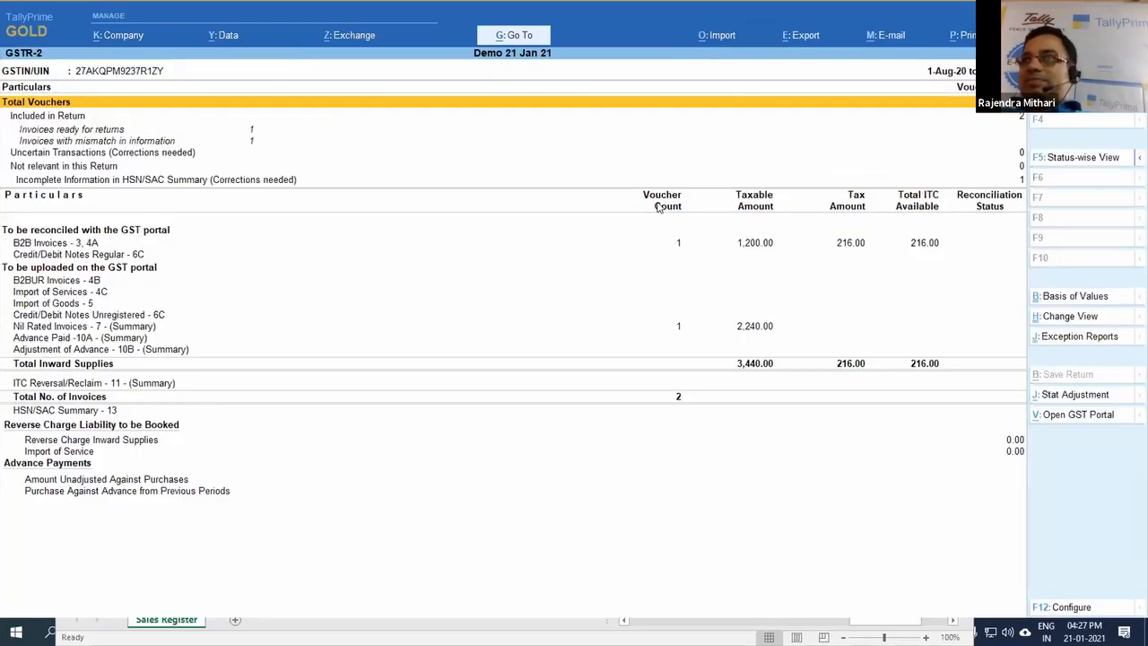
Step: Show the GSTR-2 report in Status-wise View, check its import options, and return to Display More Reports
click(1063, 160)
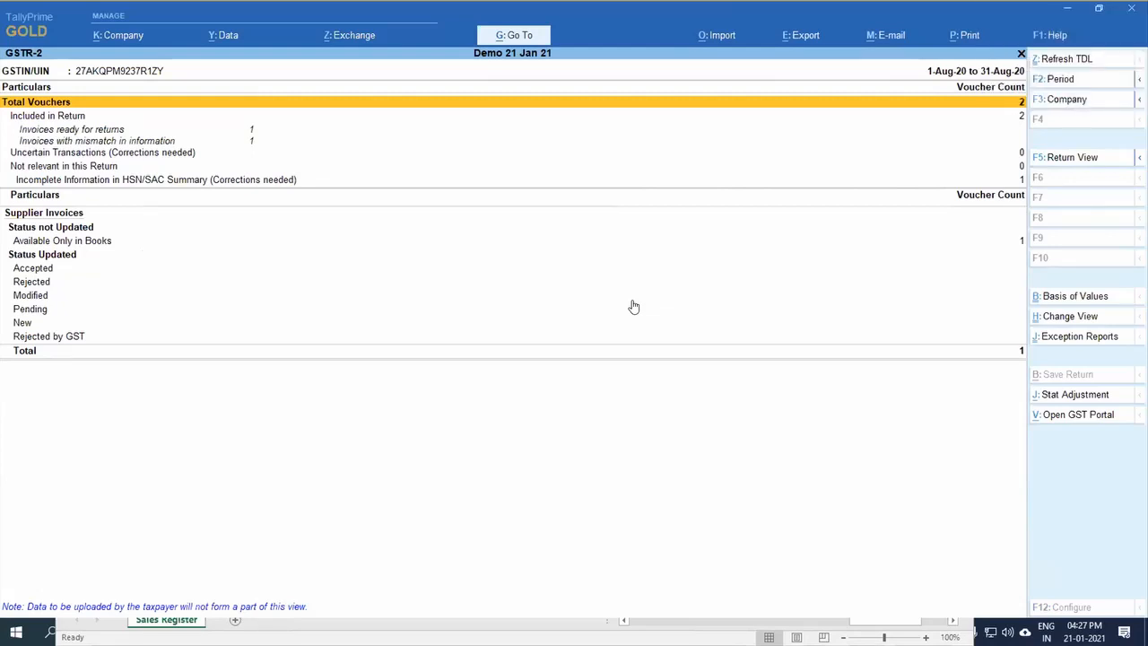
click(724, 37)
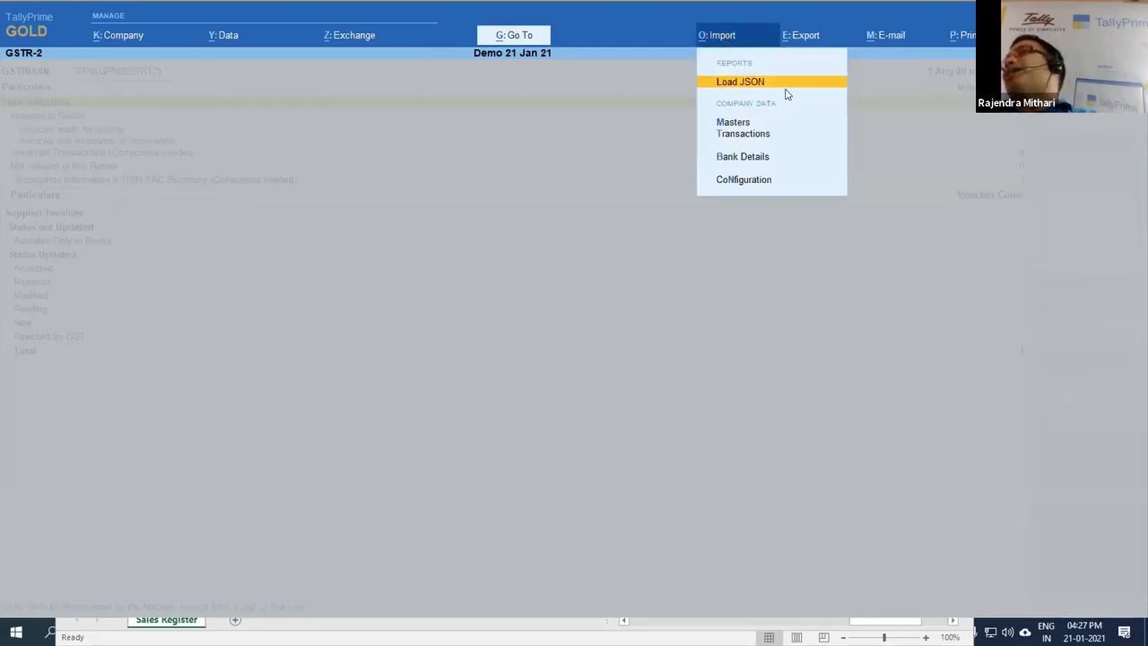
key(Escape)
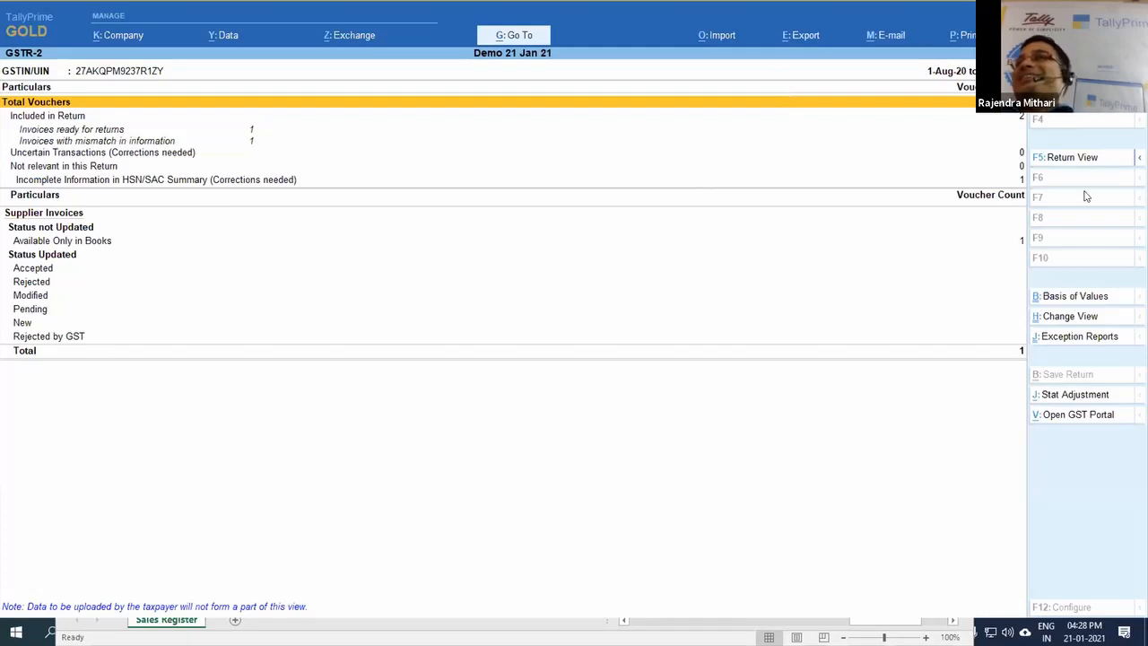
key(Escape)
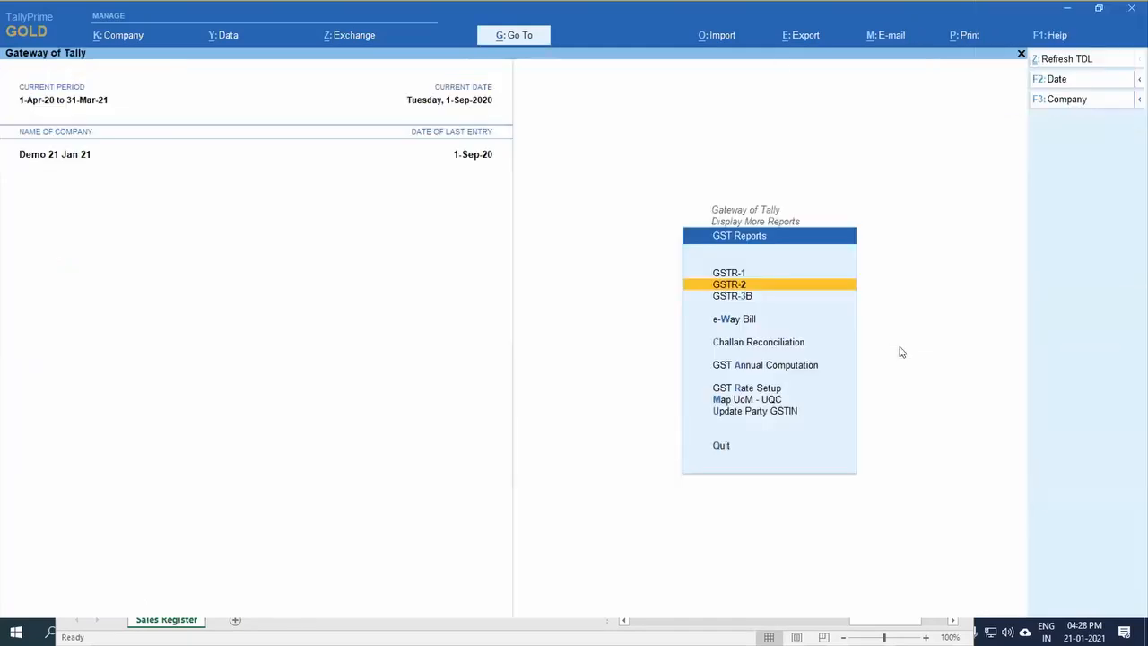
key(Escape)
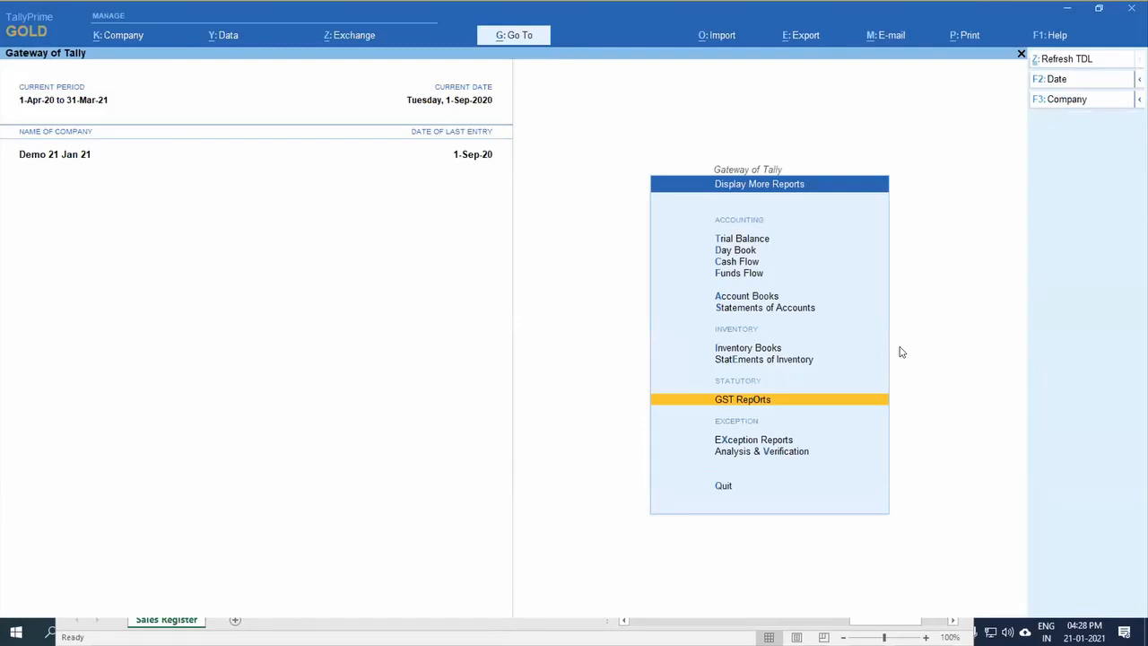
Step: Switch to the browser showing the GSTR 2 reconciliation video, and start switching to another open window
click(411, 633)
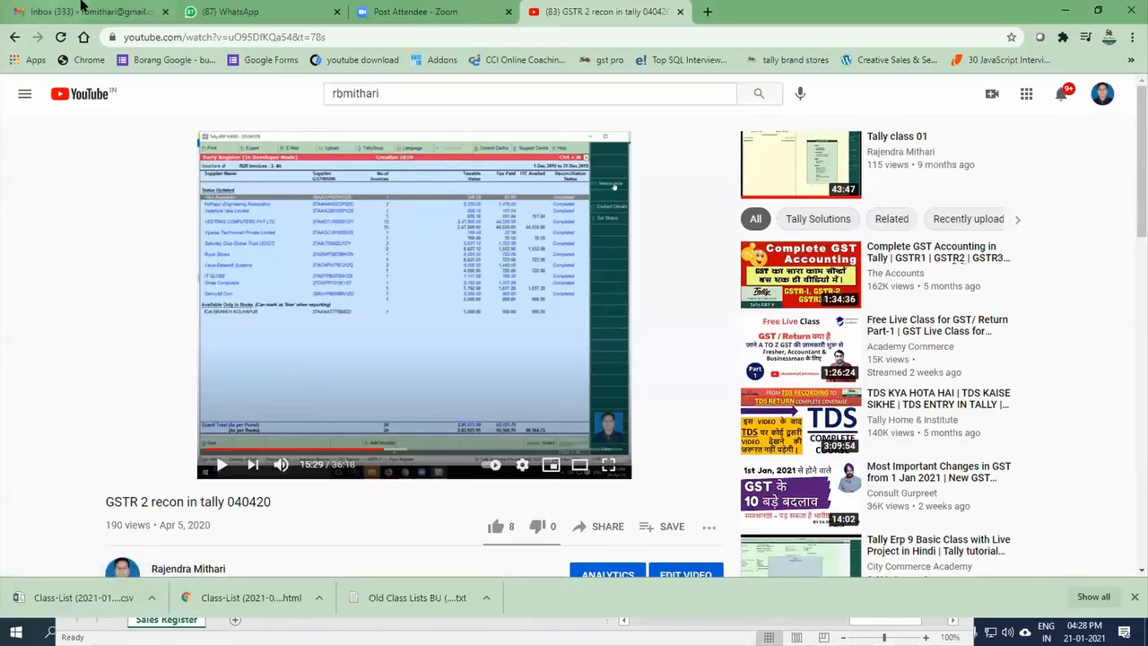
key(alt+Tab)
key(alt+Tab)
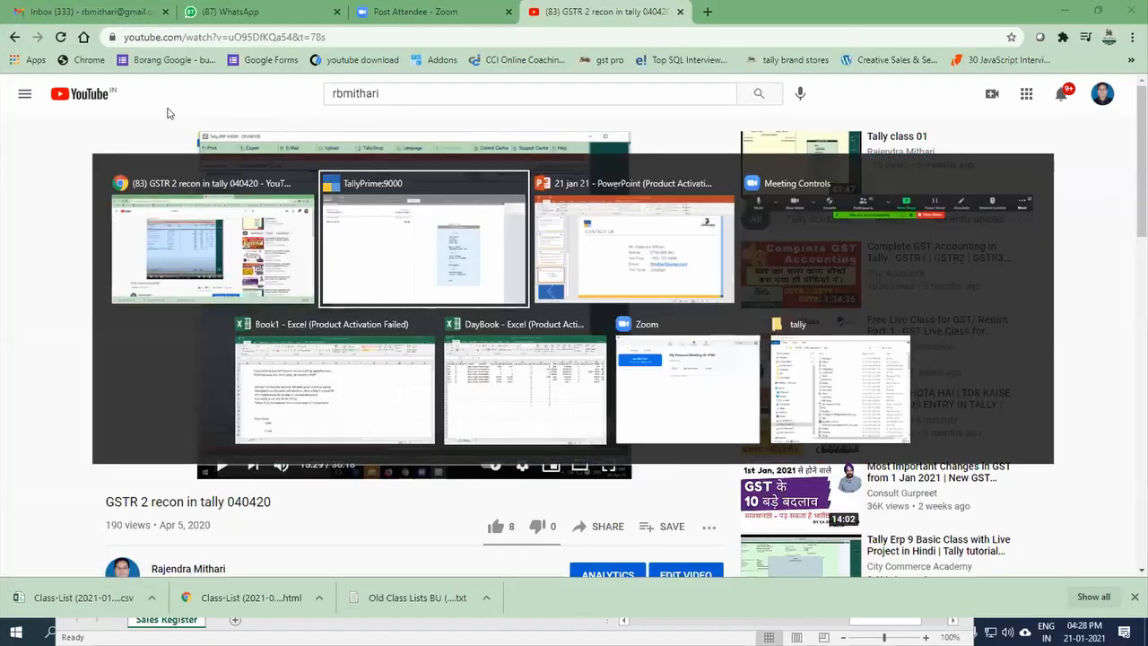